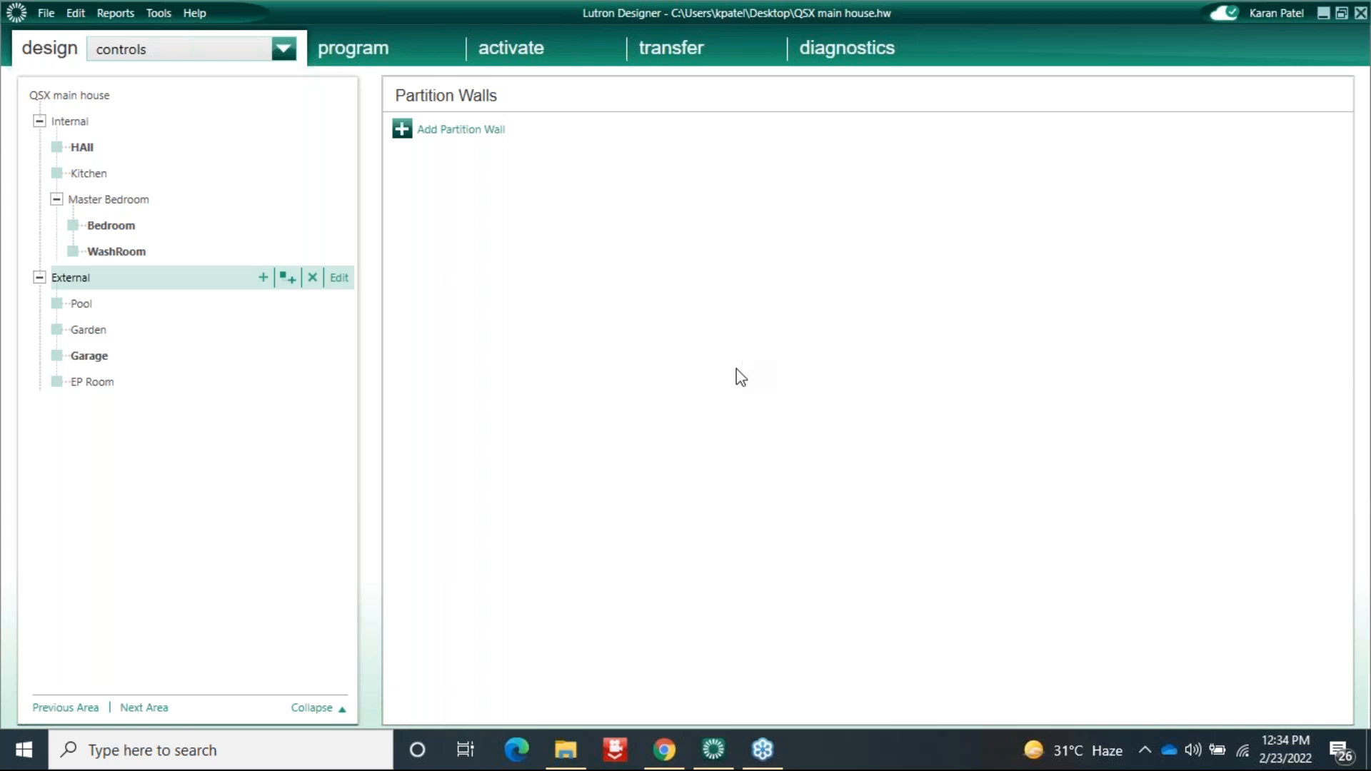
Step: Switch to the QSX programming document in Word and read from the reflected ceiling plan to the area tree instructions
{"action": "left_click", "coordinate": [1323, 13]}
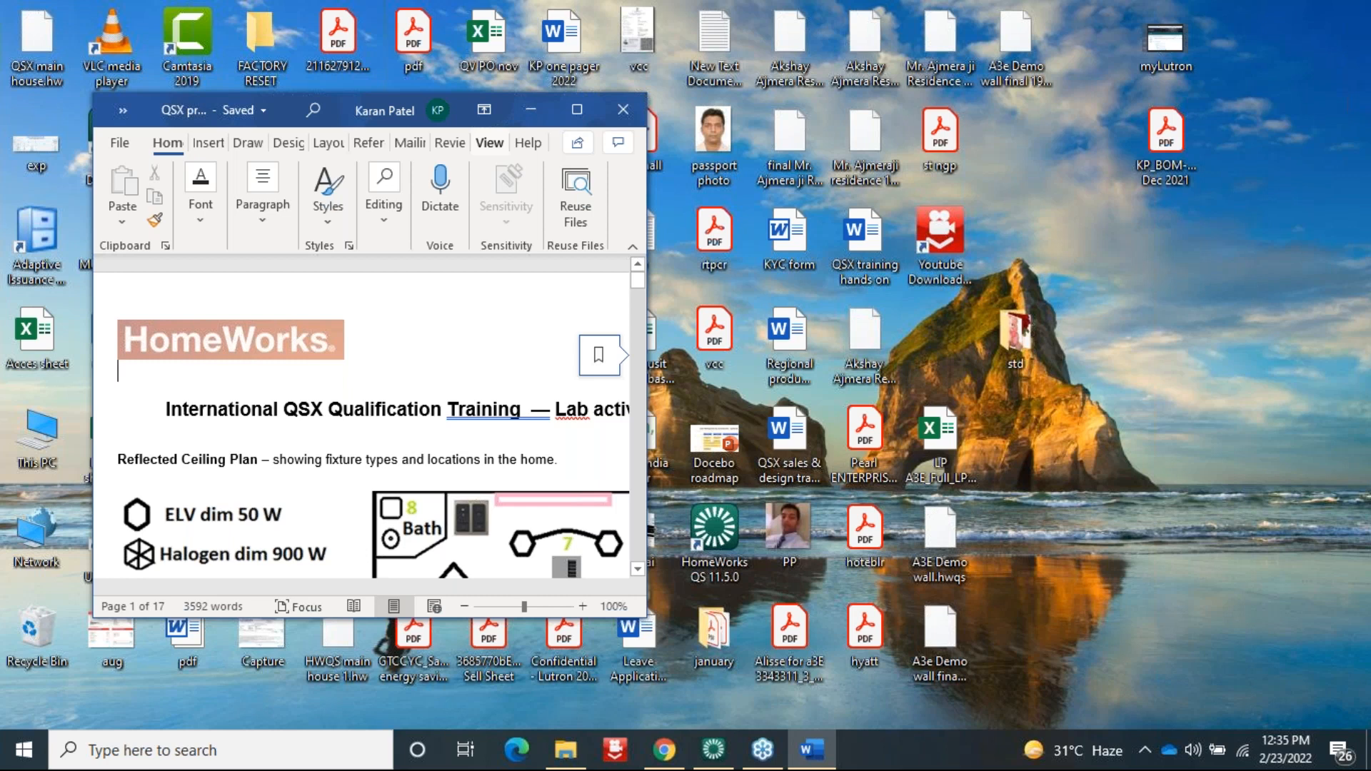
{"action": "left_click", "coordinate": [576, 109]}
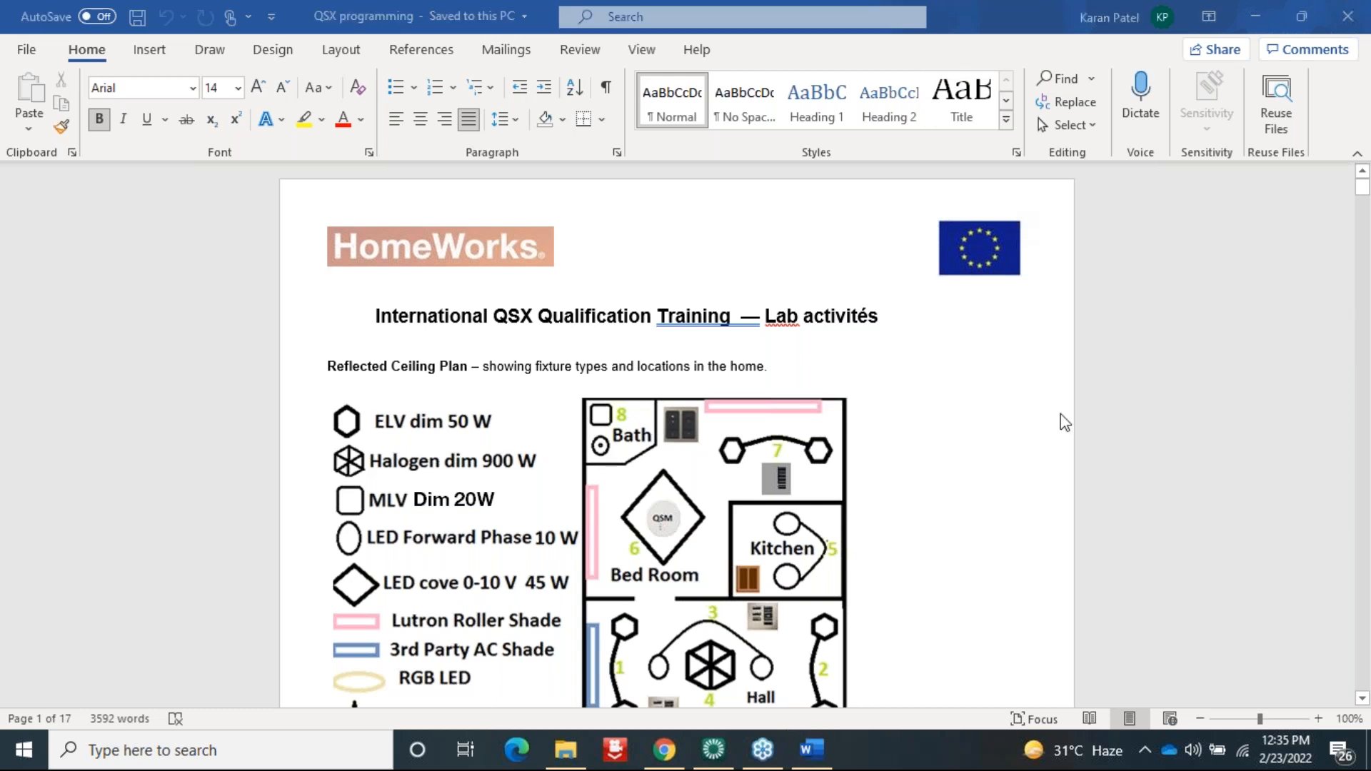
{"action": "scroll", "coordinate": [1367, 568], "scroll_direction": "down", "scroll_amount": 10}
{"action": "scroll", "coordinate": [1367, 568], "scroll_direction": "down", "scroll_amount": 5}
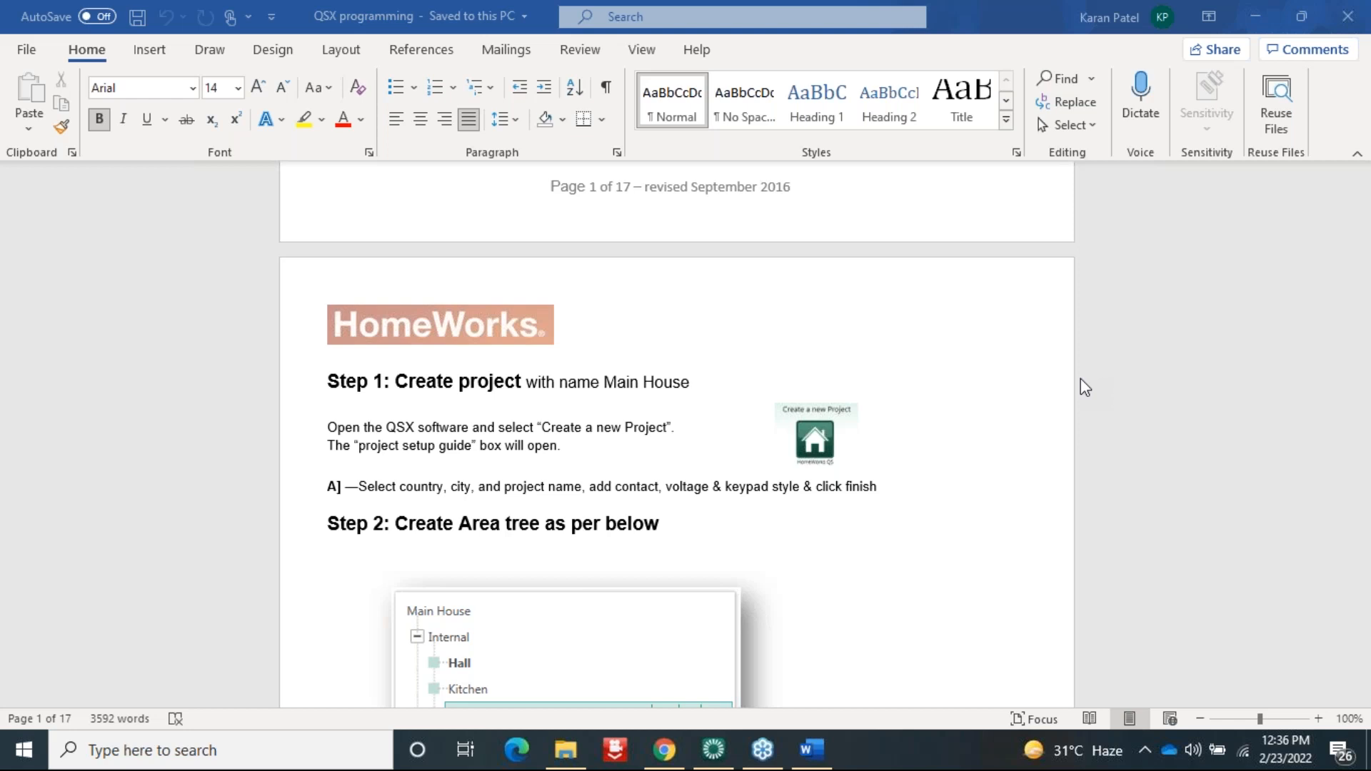
Step: Switch back to Lutron Designer and show the controls design view of the QSX main house project
{"action": "left_click", "coordinate": [713, 749]}
{"action": "left_click", "coordinate": [114, 49]}
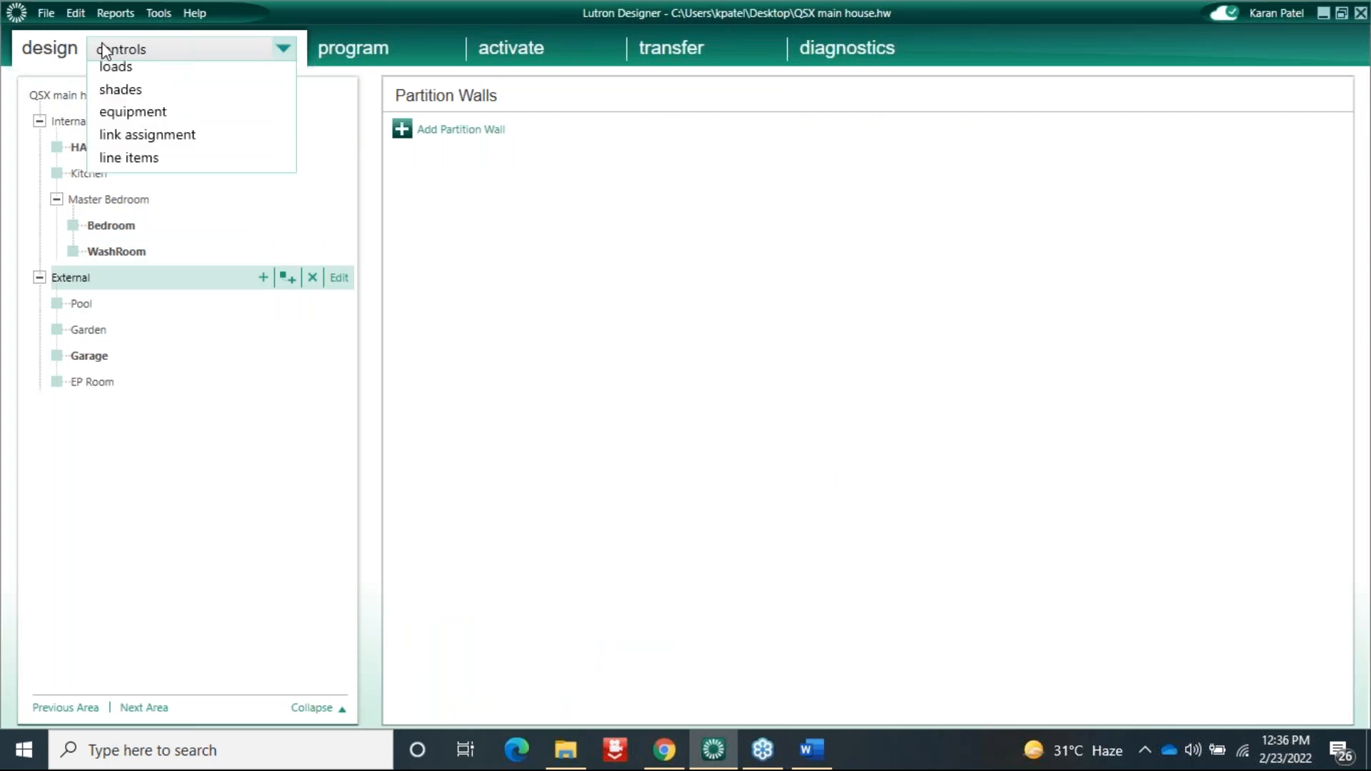
{"action": "left_click", "coordinate": [122, 74]}
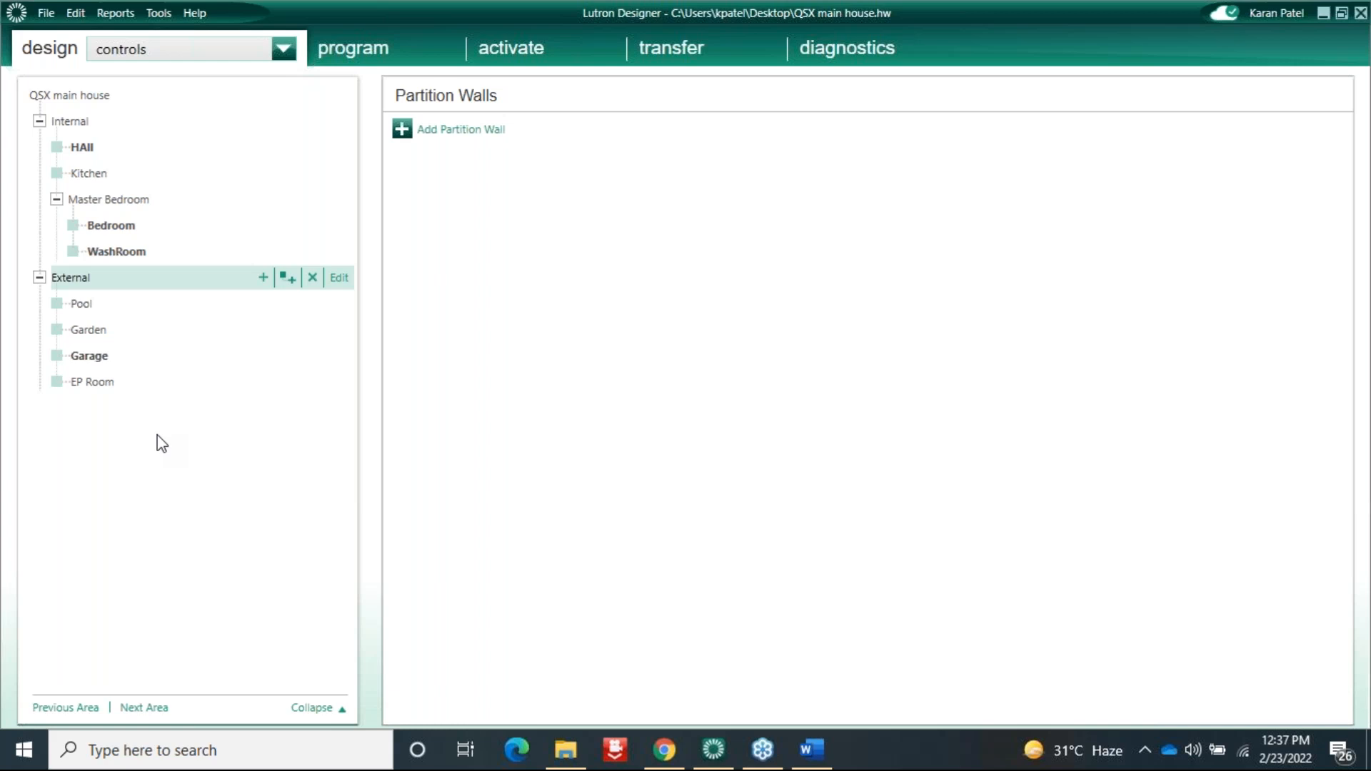
{"action": "left_click", "coordinate": [217, 50]}
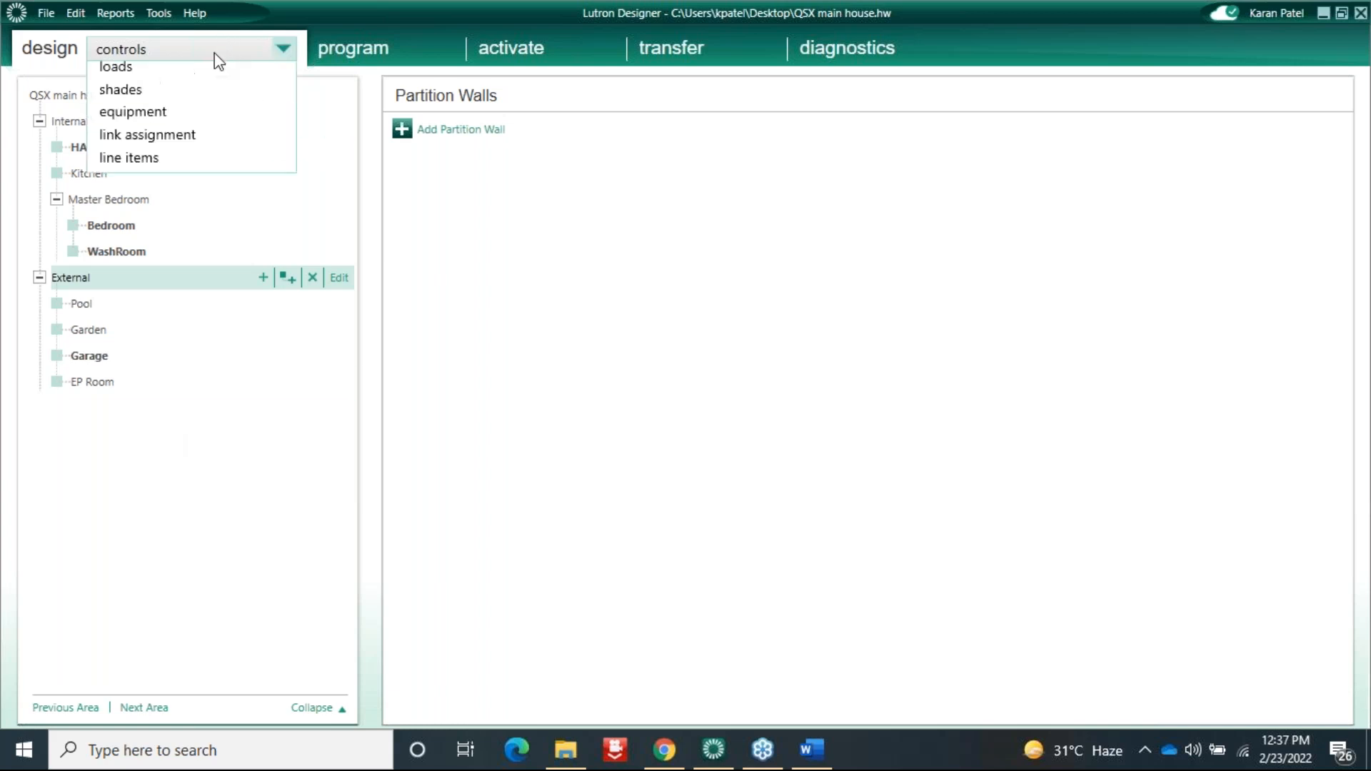
{"action": "left_click", "coordinate": [162, 76]}
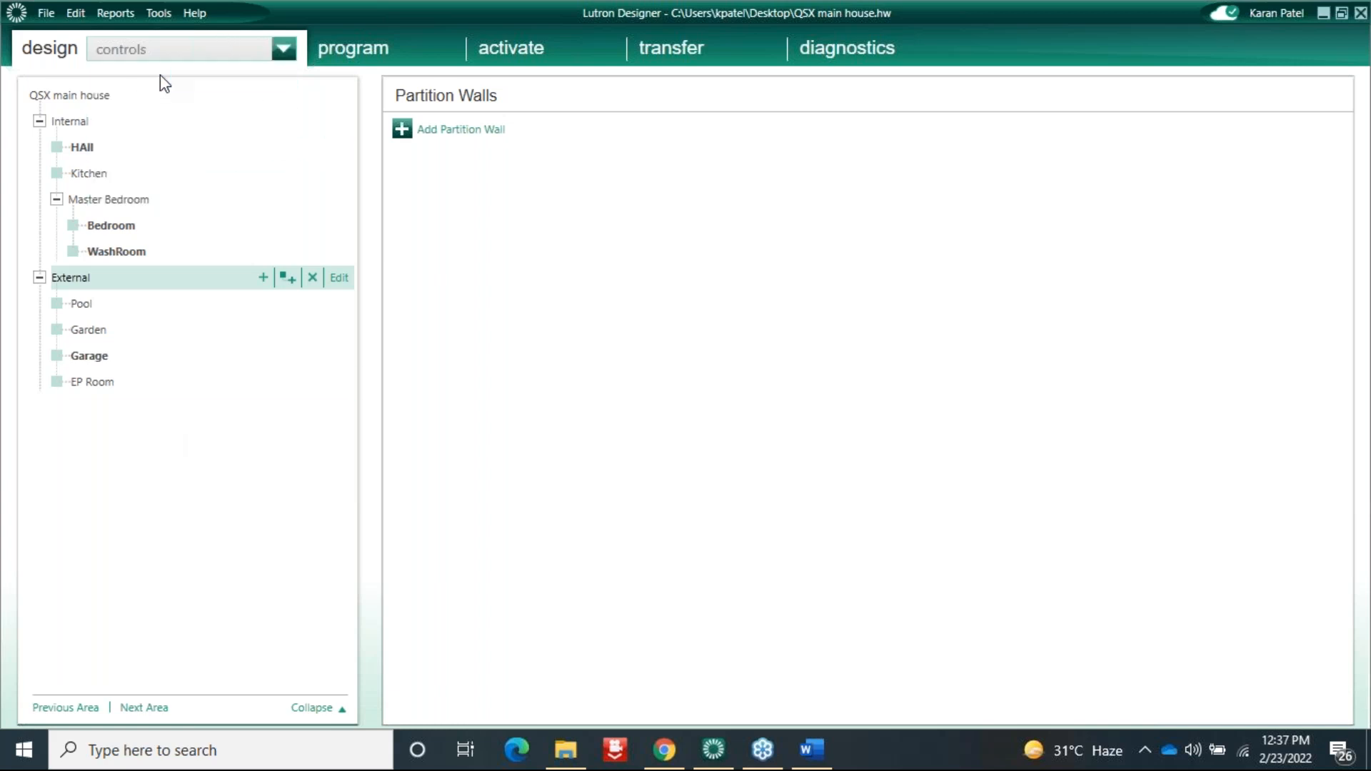
Step: Examine the hall's controls toolbox and compare the project's control devices with its sensors
{"action": "left_click", "coordinate": [86, 145]}
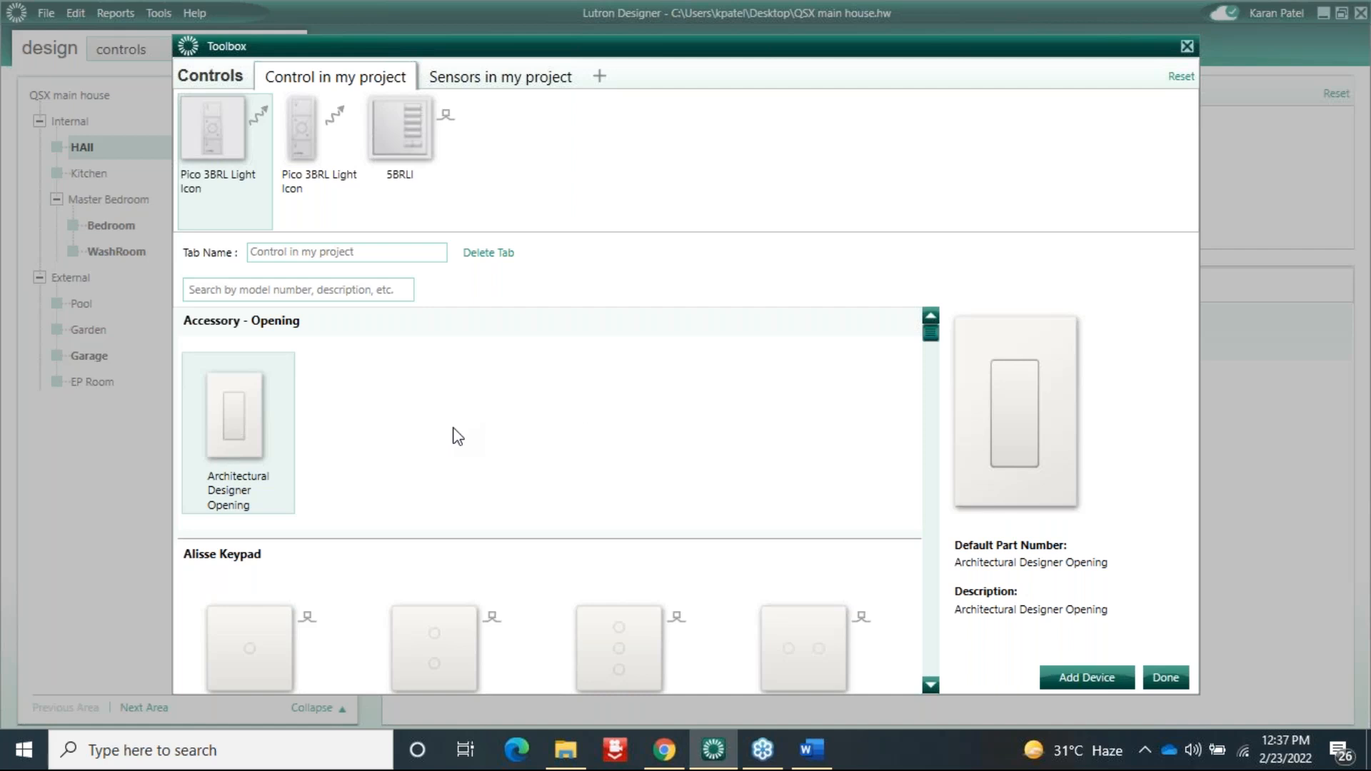
{"action": "left_click", "coordinate": [1187, 47]}
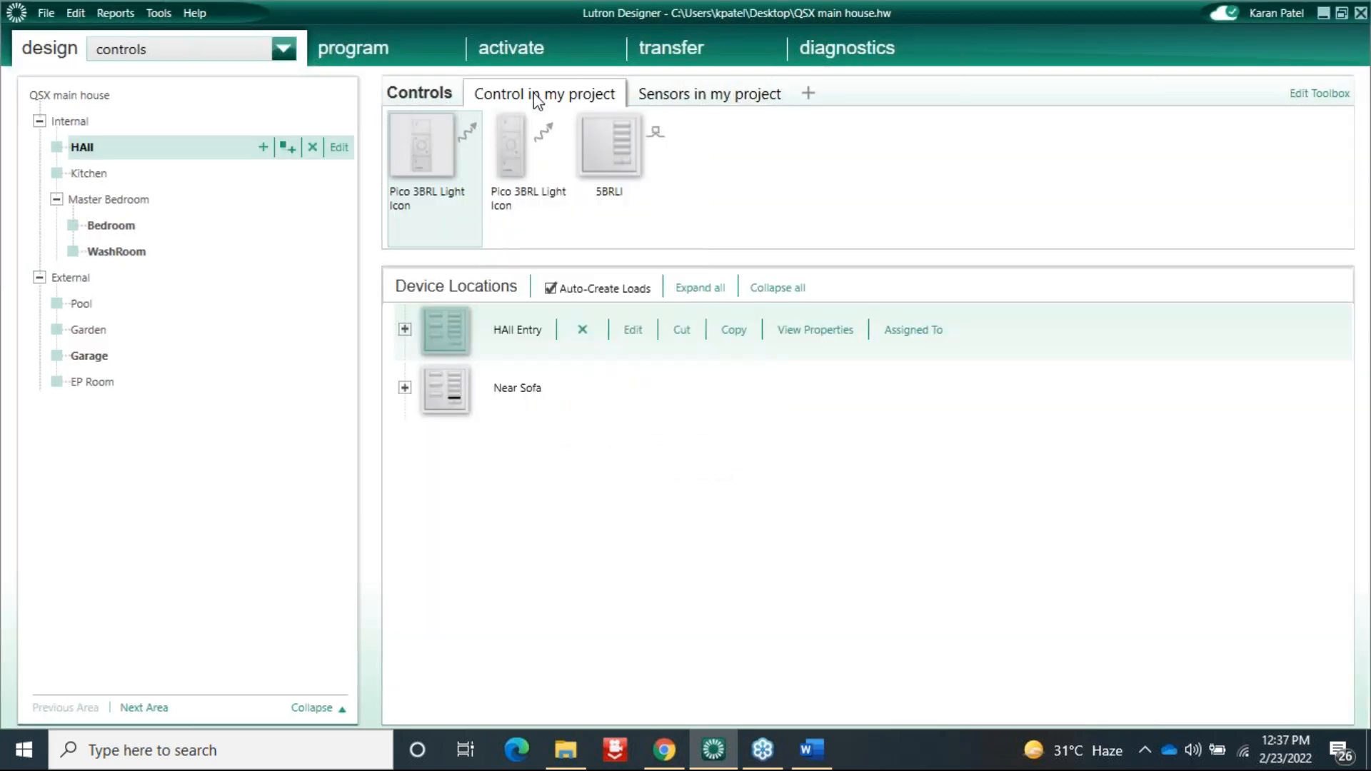
{"action": "left_click", "coordinate": [743, 97]}
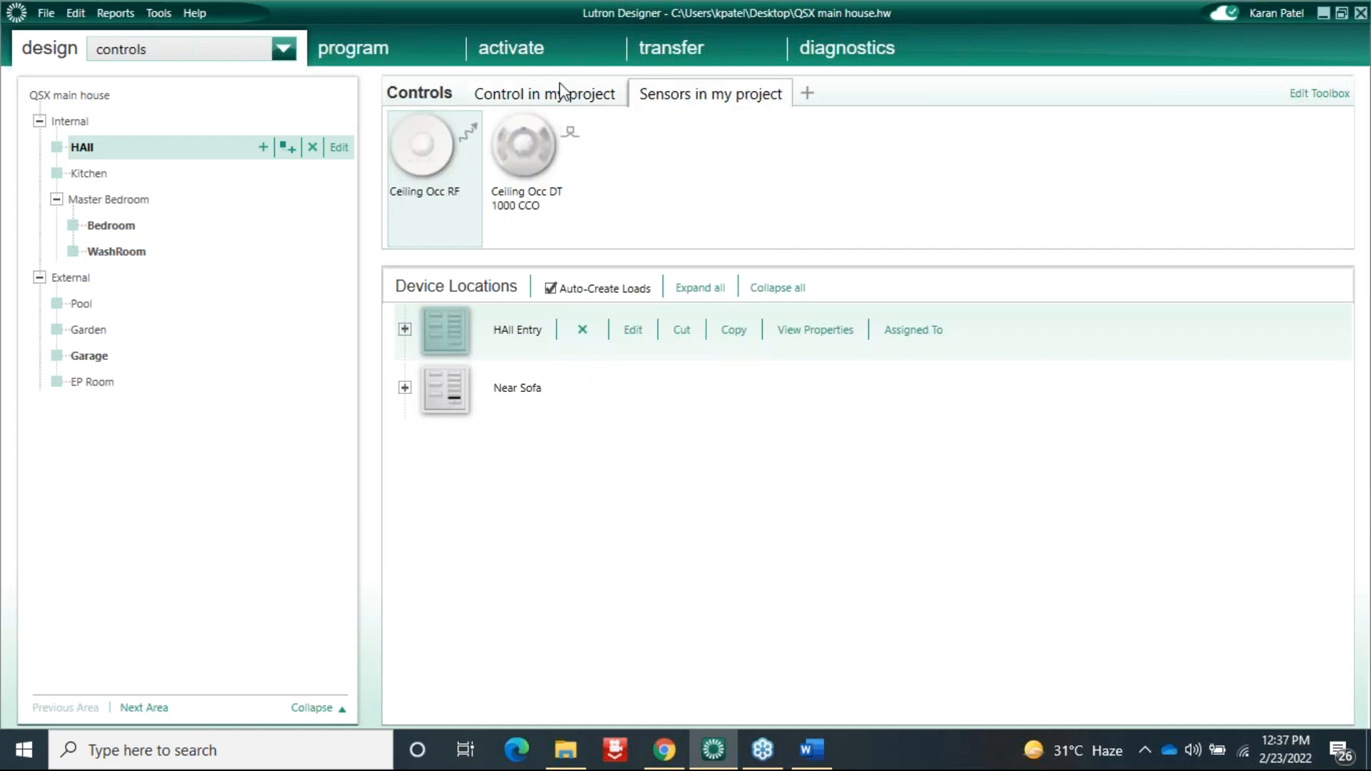
{"action": "left_click", "coordinate": [564, 97]}
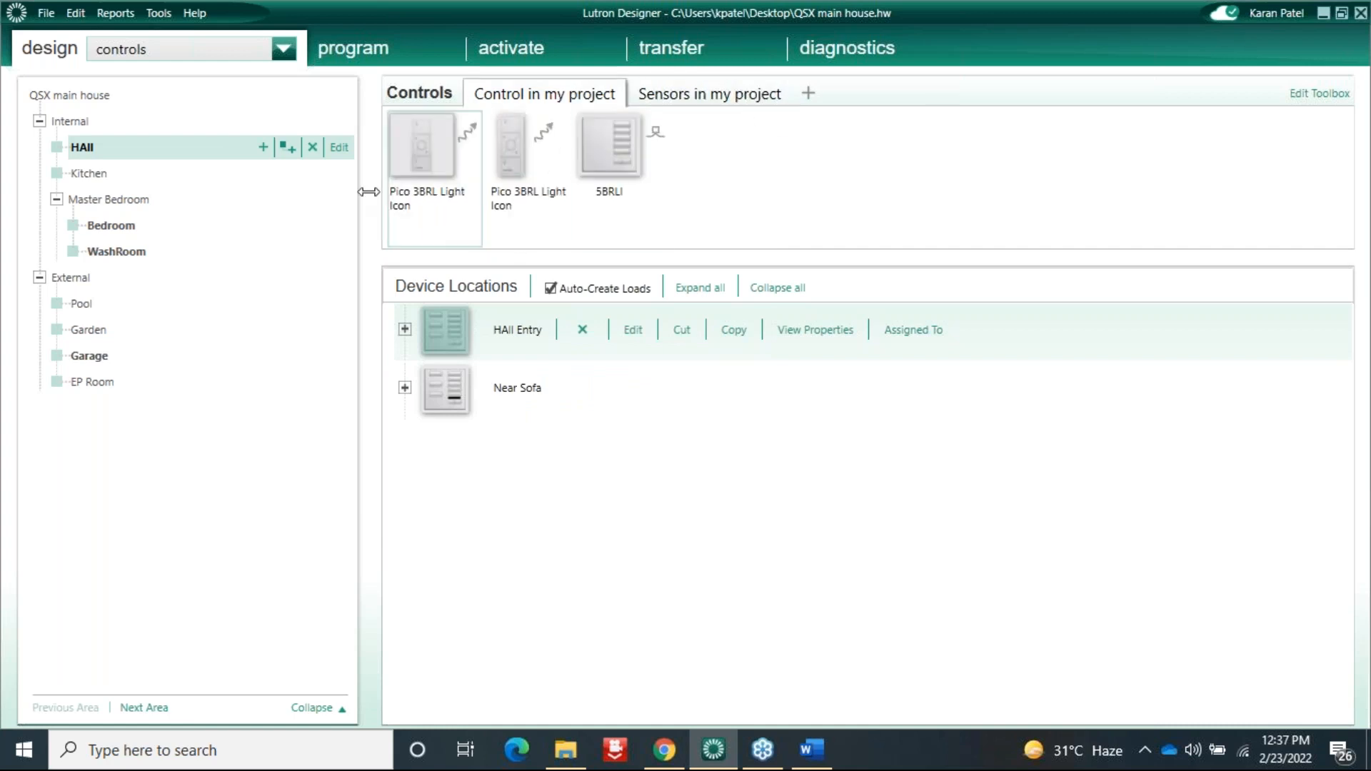
Step: Review the device locations placed in the Bedroom and the WashRoom
{"action": "mouse_move", "coordinate": [632, 145]}
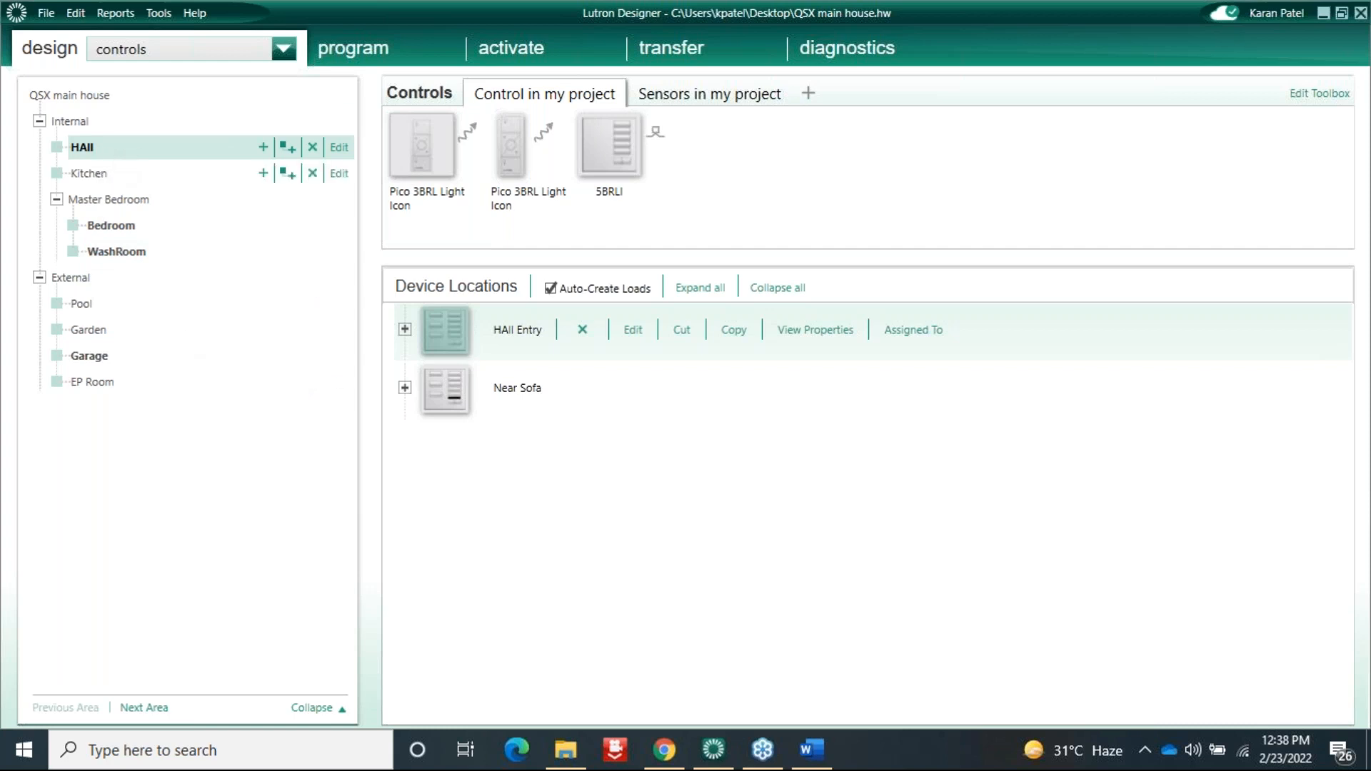
{"action": "mouse_move", "coordinate": [507, 336]}
{"action": "left_click", "coordinate": [140, 230]}
{"action": "left_click", "coordinate": [141, 252]}
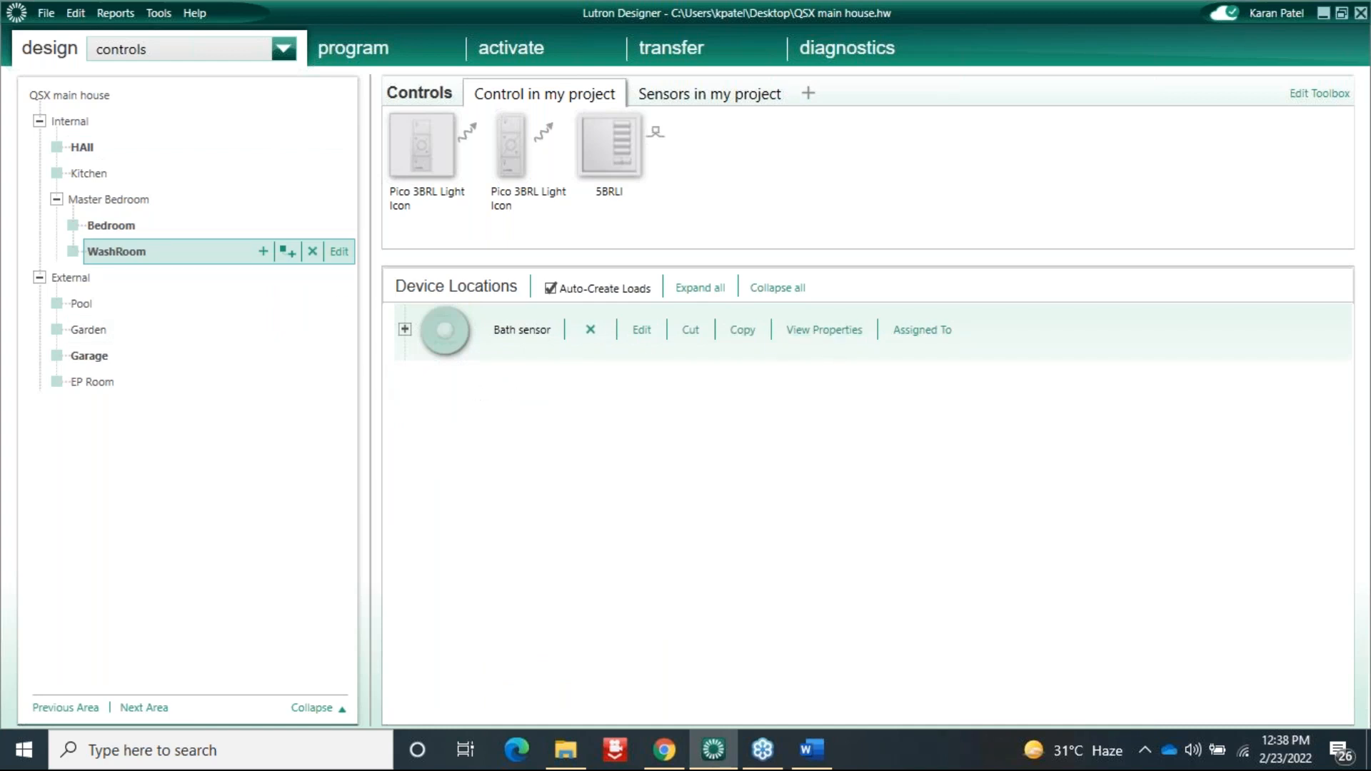
Step: Inspect the properties and the faceplate appearance options of the hall's entry keypad
{"action": "left_click", "coordinate": [83, 148]}
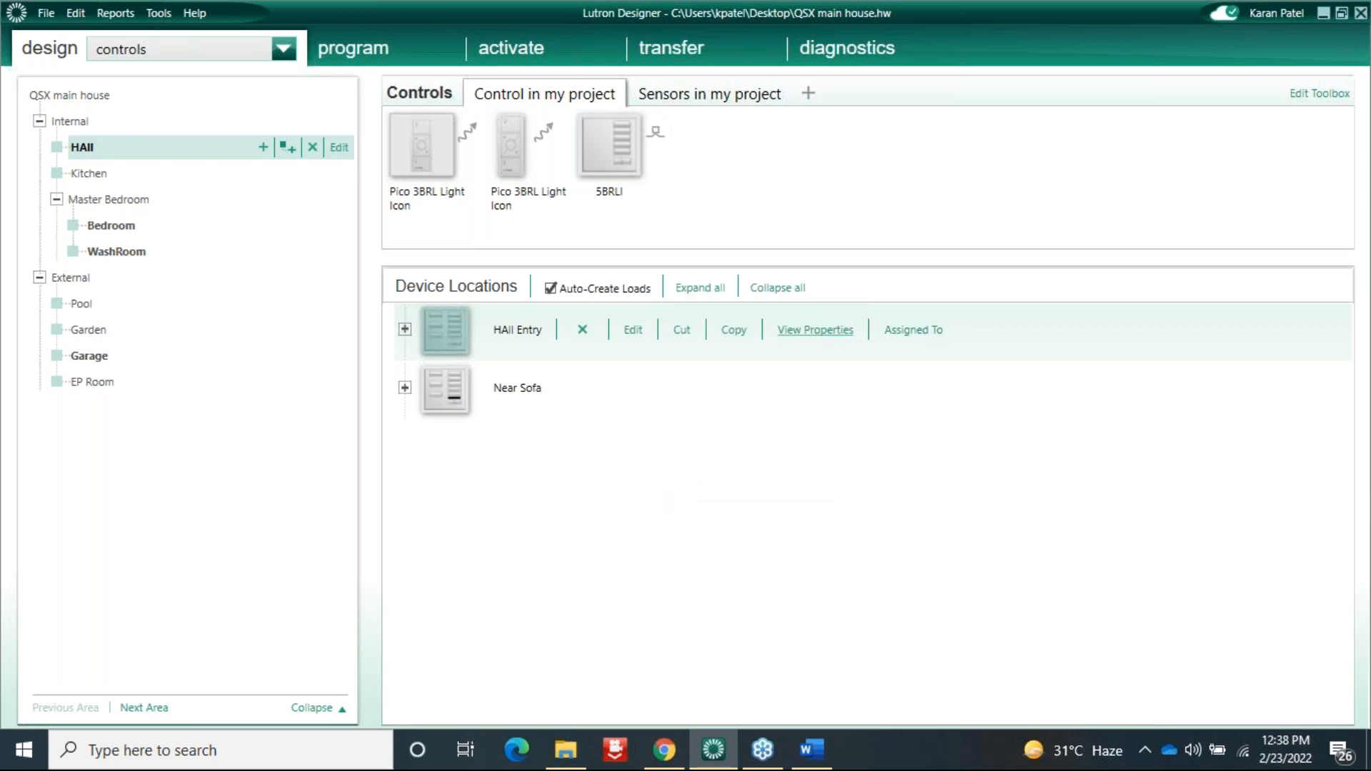
{"action": "left_click", "coordinate": [815, 330]}
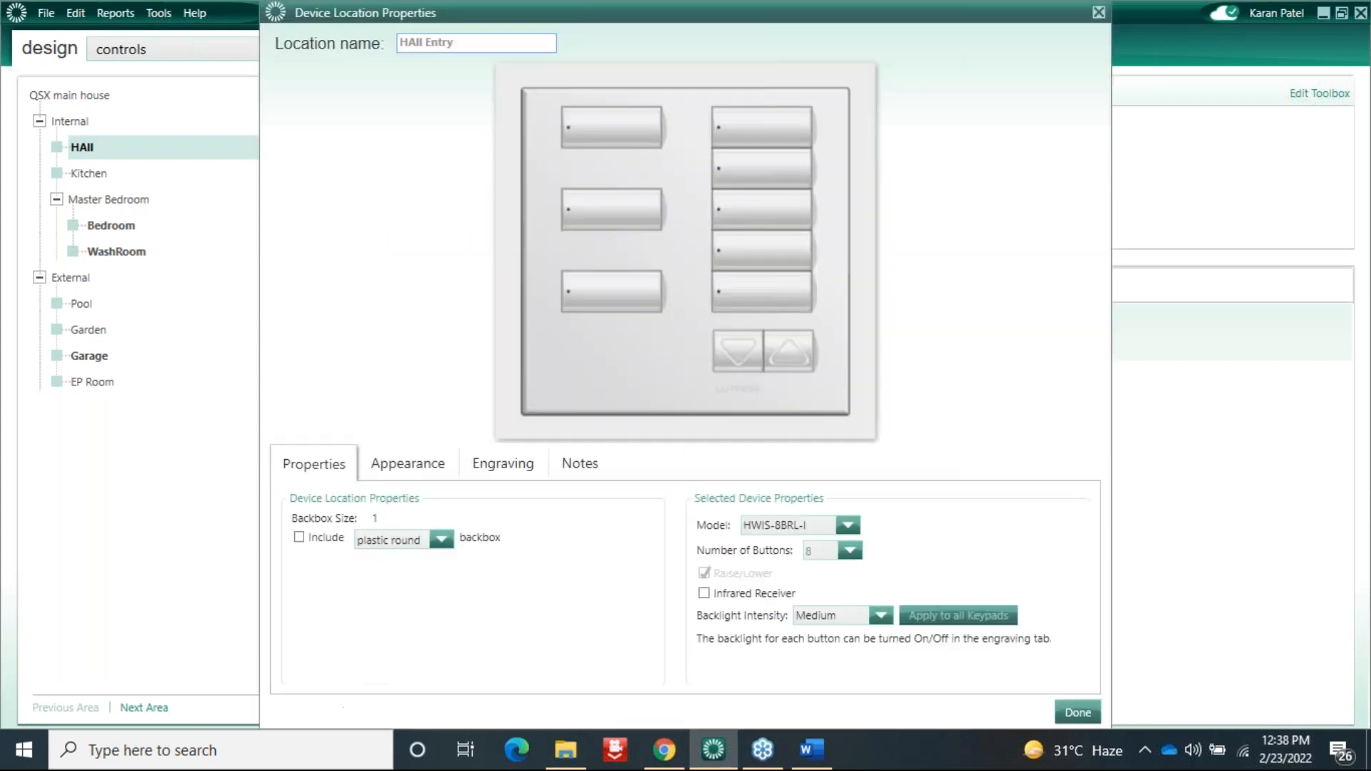
{"action": "left_click", "coordinate": [398, 468]}
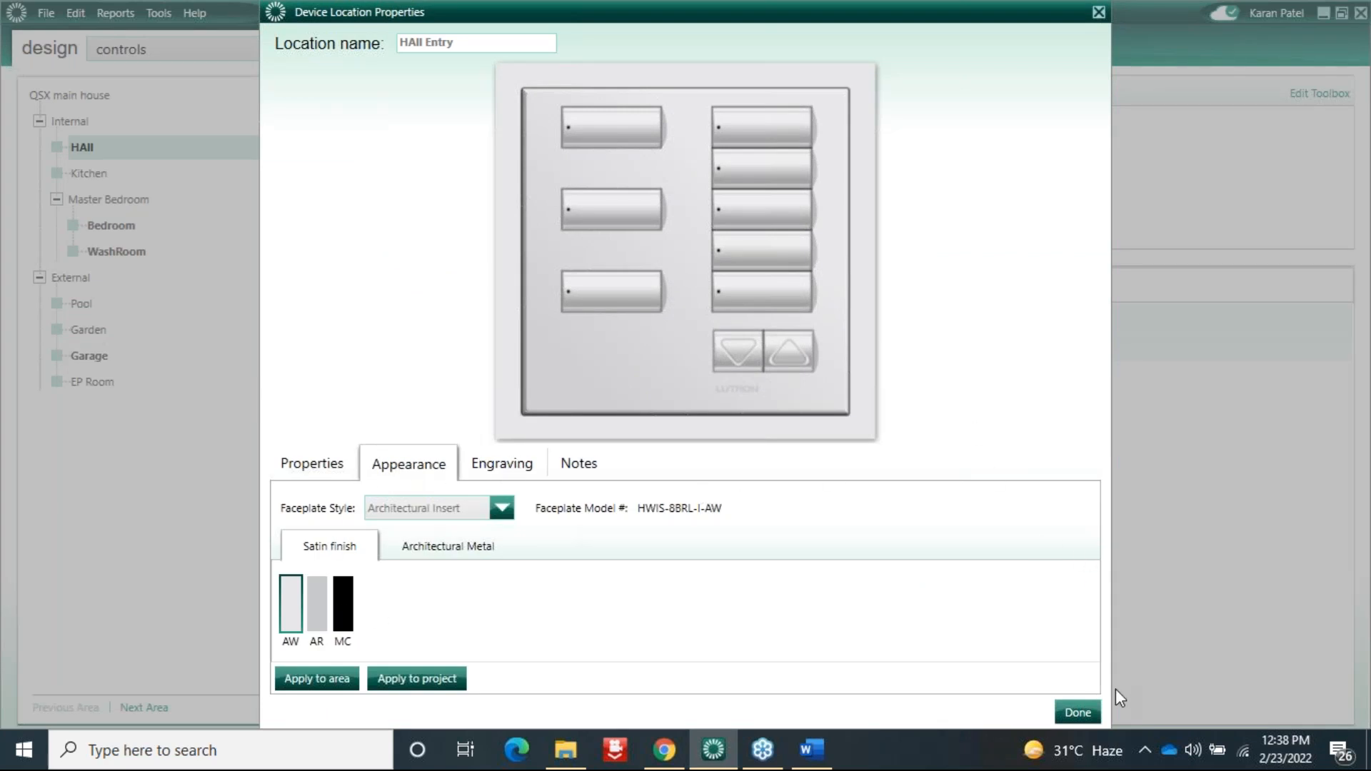
{"action": "left_click", "coordinate": [1078, 712]}
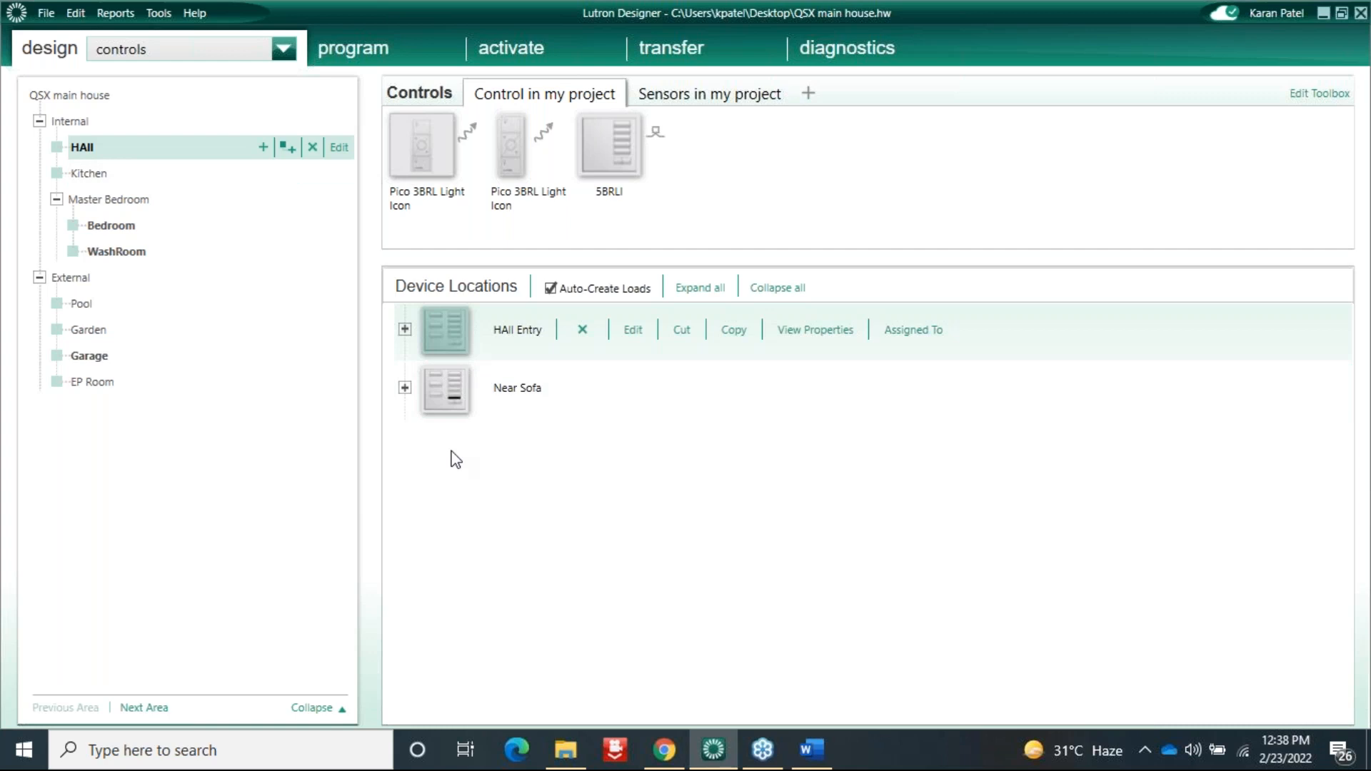
Step: Switch the design view to loads and review the zones defined for the hall
{"action": "left_click", "coordinate": [261, 51]}
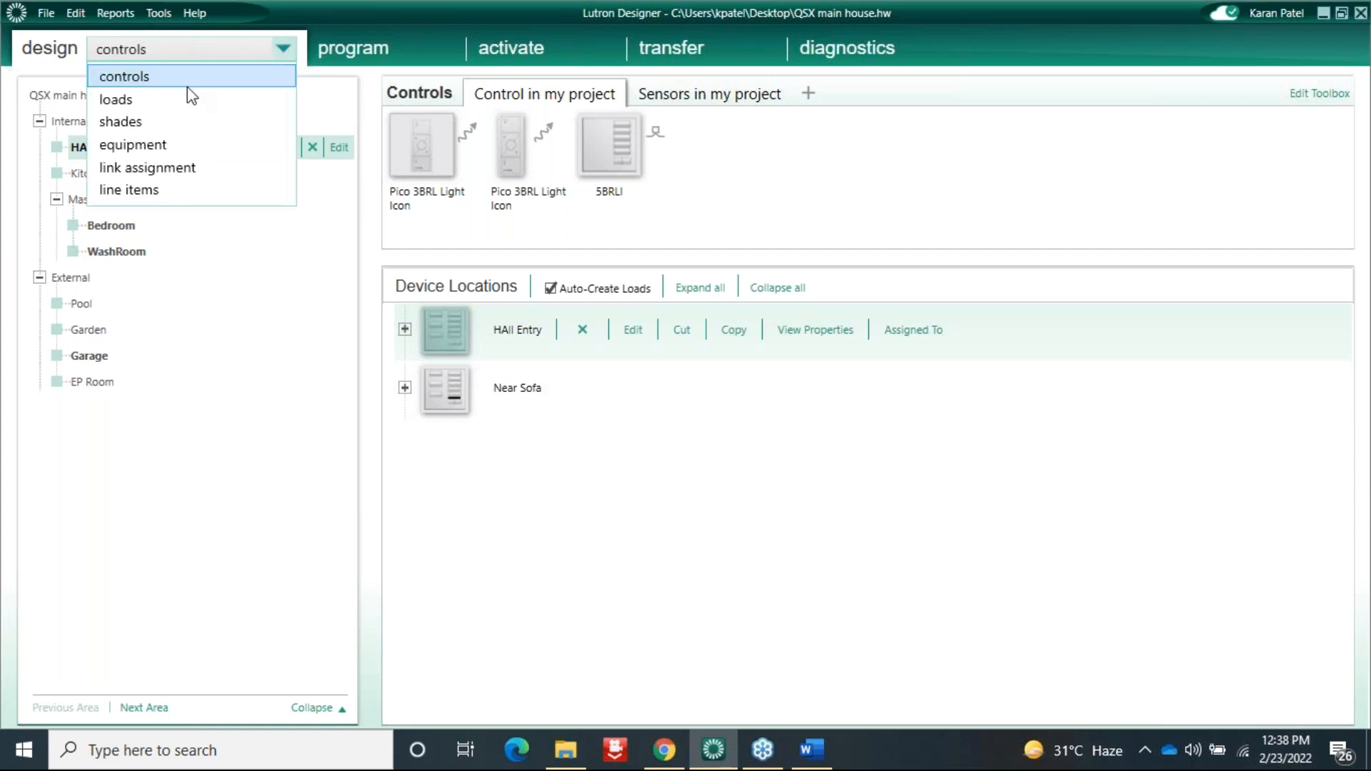
{"action": "left_click", "coordinate": [143, 105]}
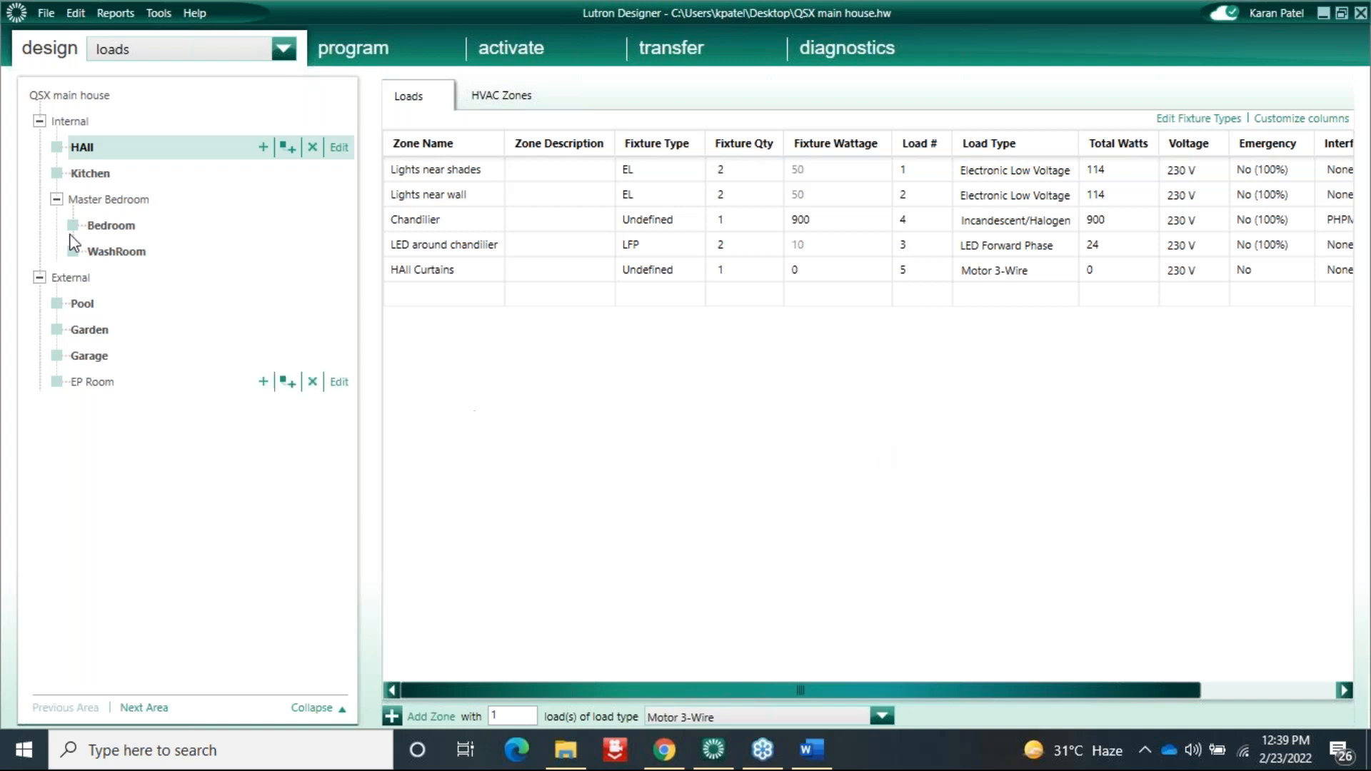
{"action": "left_click", "coordinate": [175, 49]}
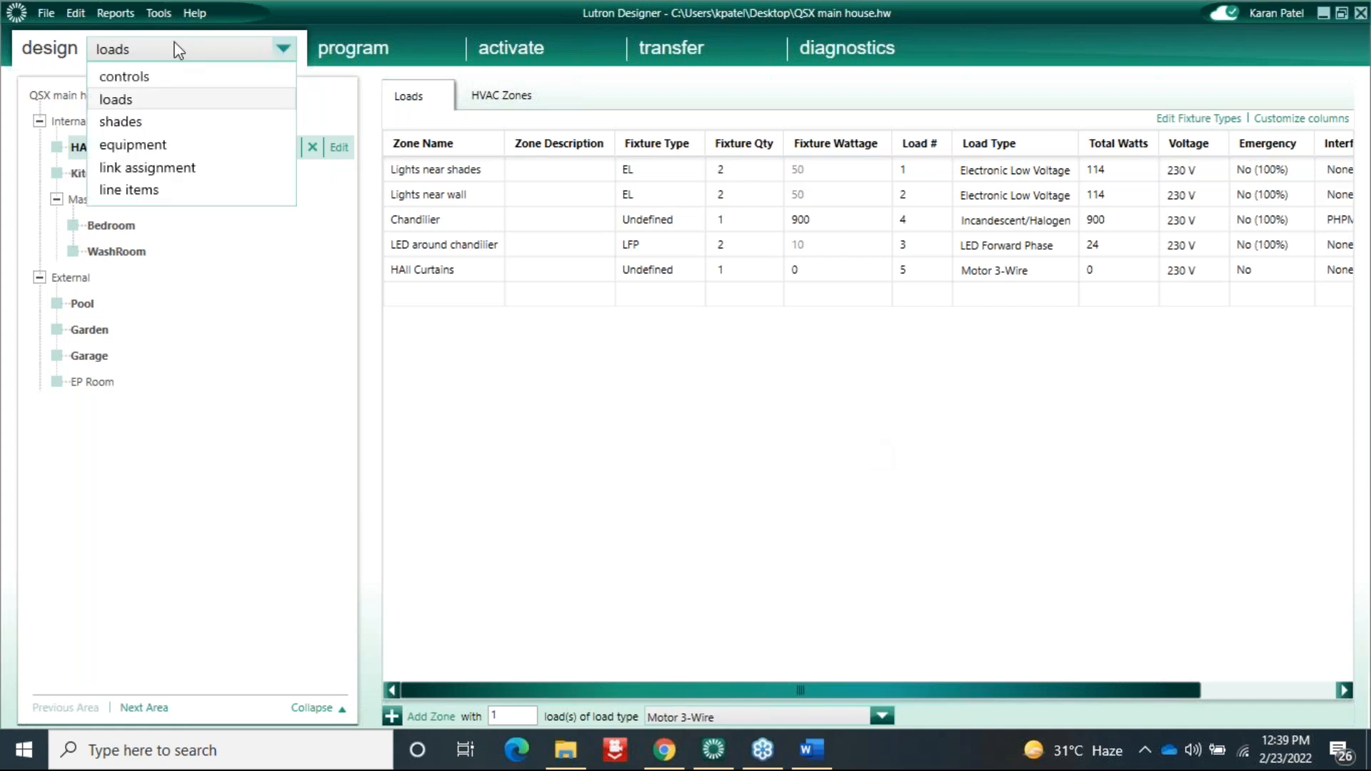
{"action": "left_click", "coordinate": [115, 102]}
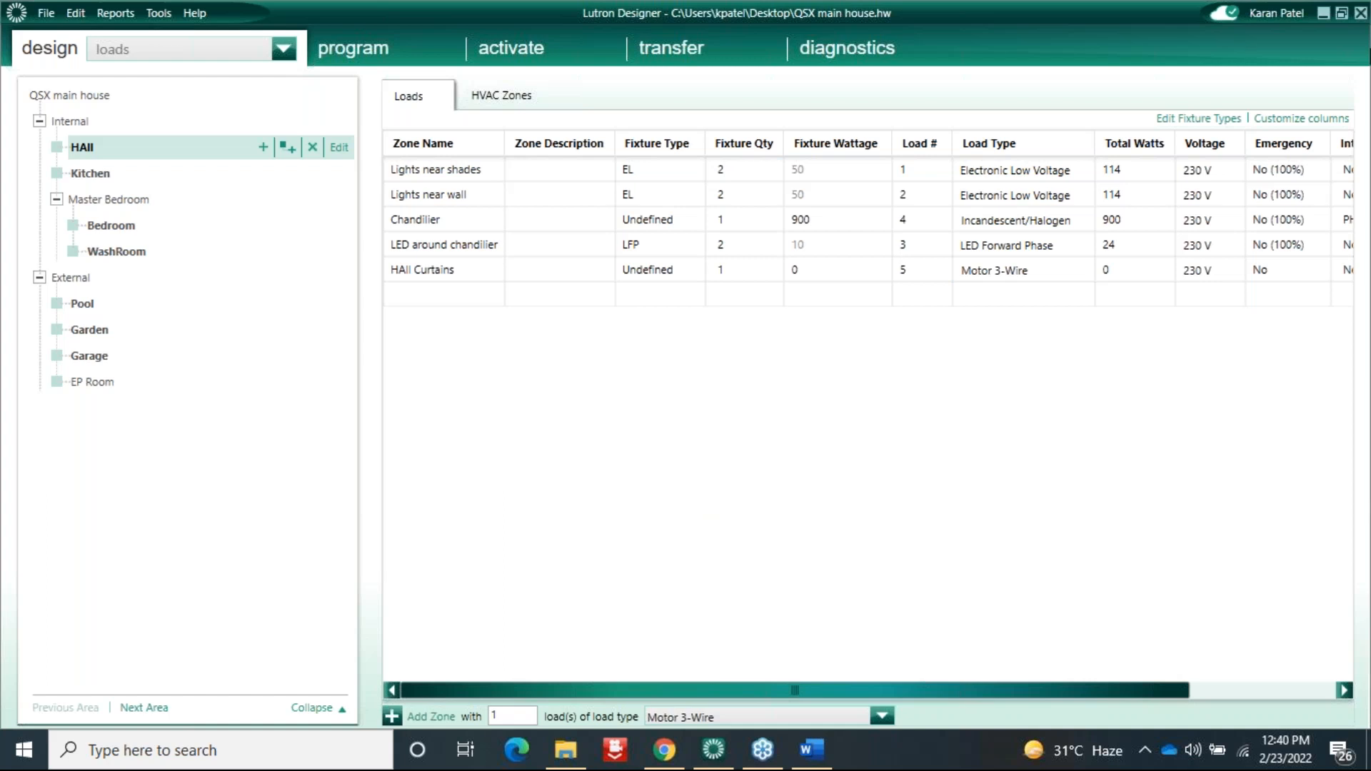
Step: Hide the Zone Description column in the loads table
{"action": "left_click", "coordinate": [1295, 120]}
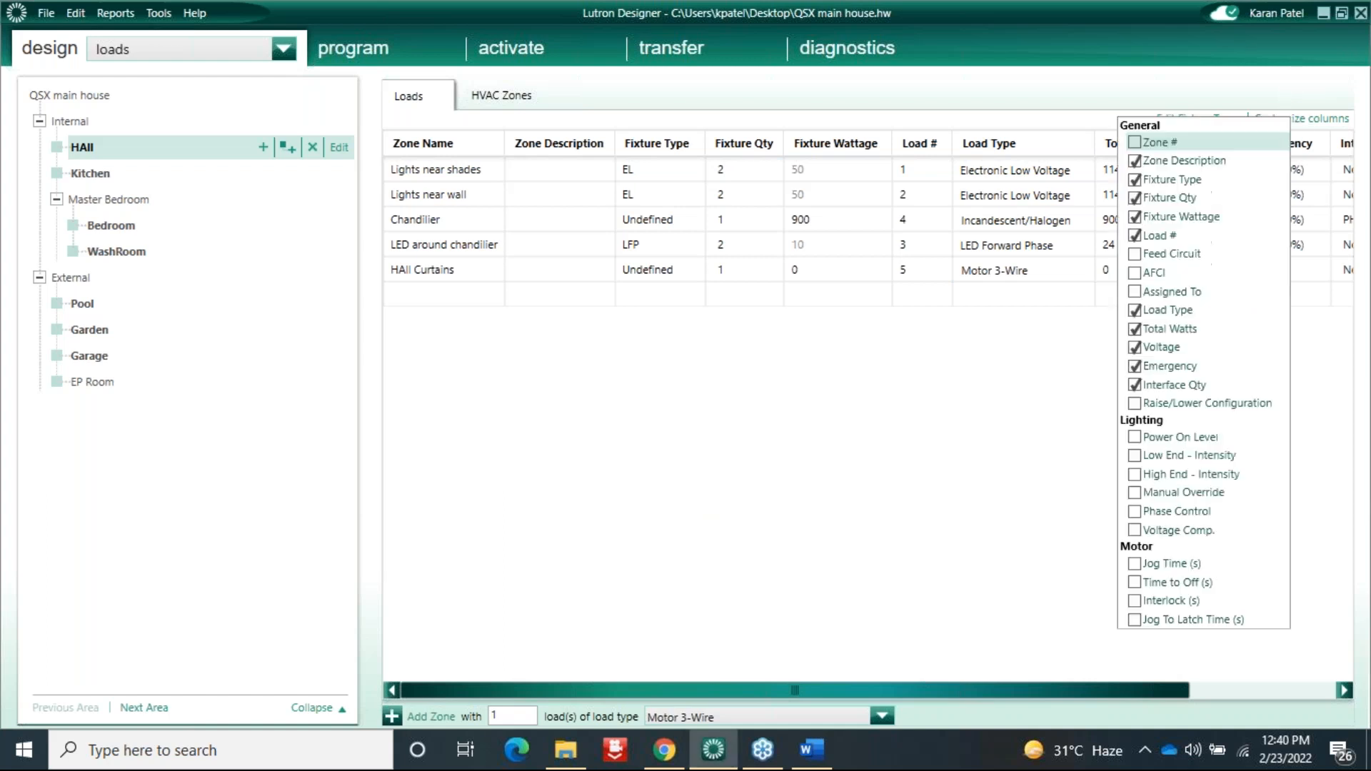
{"action": "left_click", "coordinate": [1136, 160]}
{"action": "left_click", "coordinate": [608, 369]}
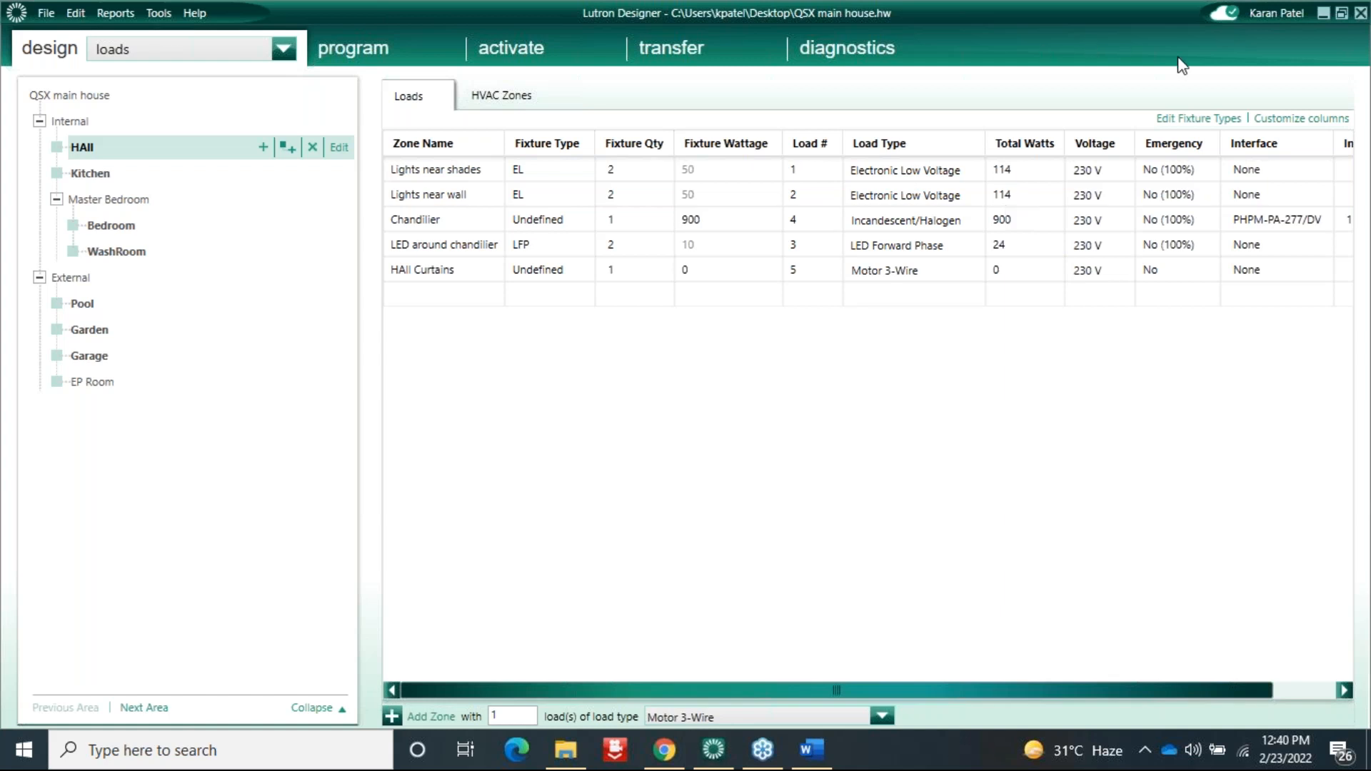
Step: Review the fixture types defined in the System Fixtures list, and return to the hall's loads
{"action": "left_click", "coordinate": [1193, 120]}
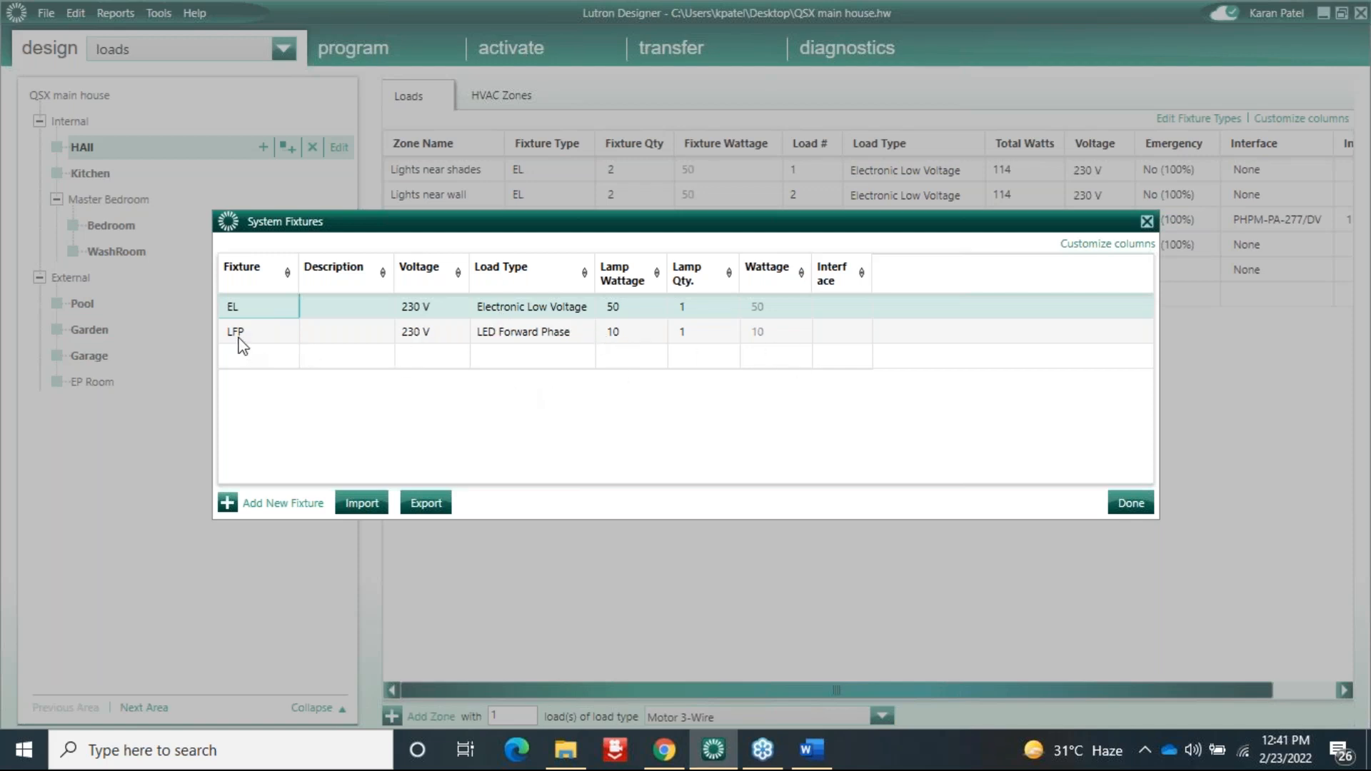
{"action": "left_click", "coordinate": [1130, 503]}
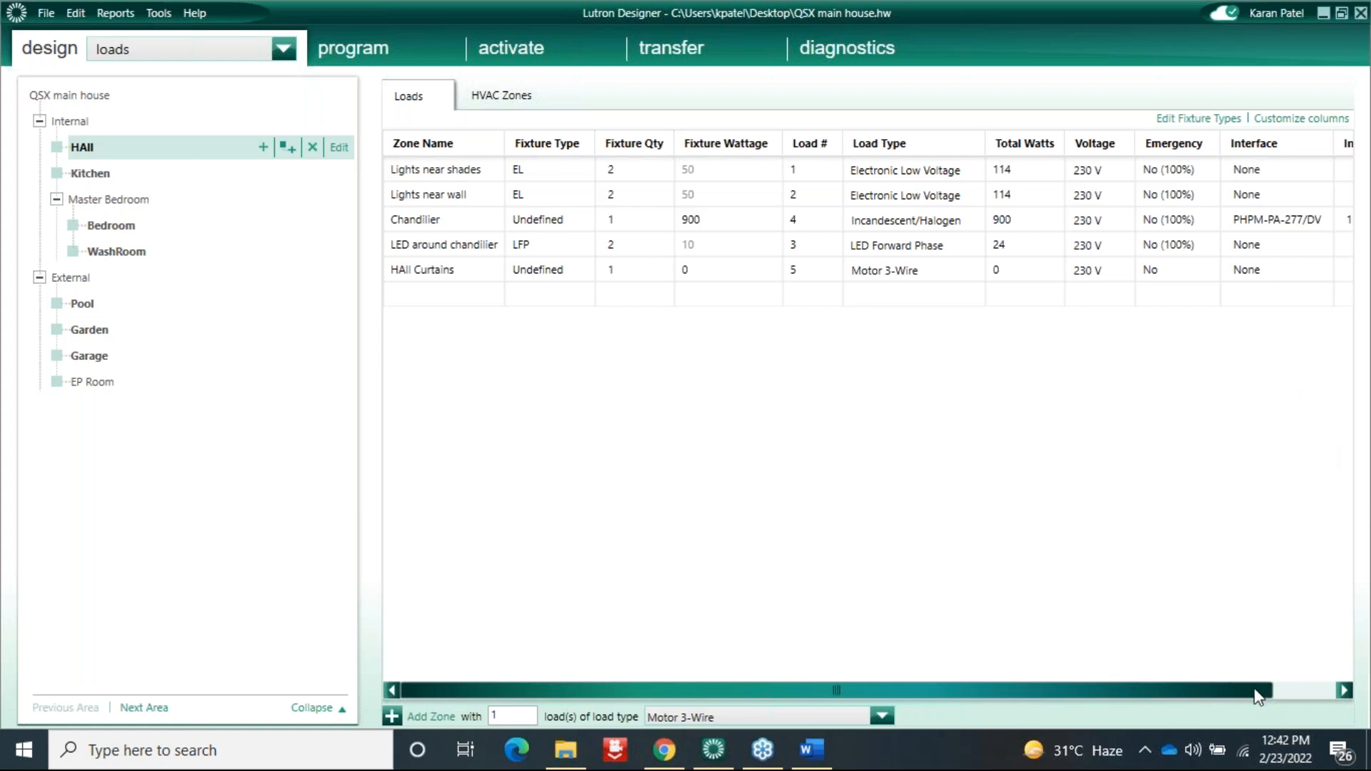
{"action": "mouse_move", "coordinate": [1247, 753]}
{"action": "left_click", "coordinate": [896, 504]}
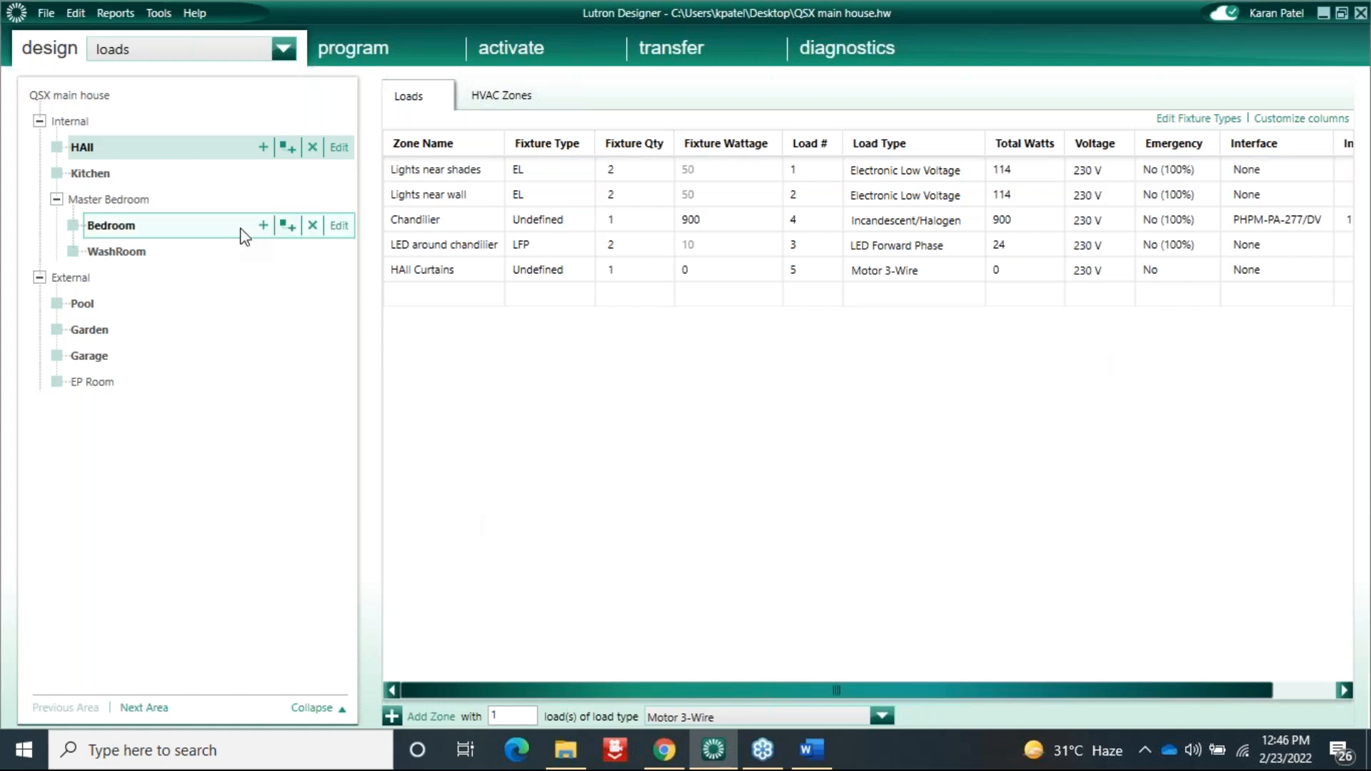
Step: Review the loads of the Kitchen and the Bedroom, along with the Bedroom's shade groups
{"action": "left_click", "coordinate": [97, 175]}
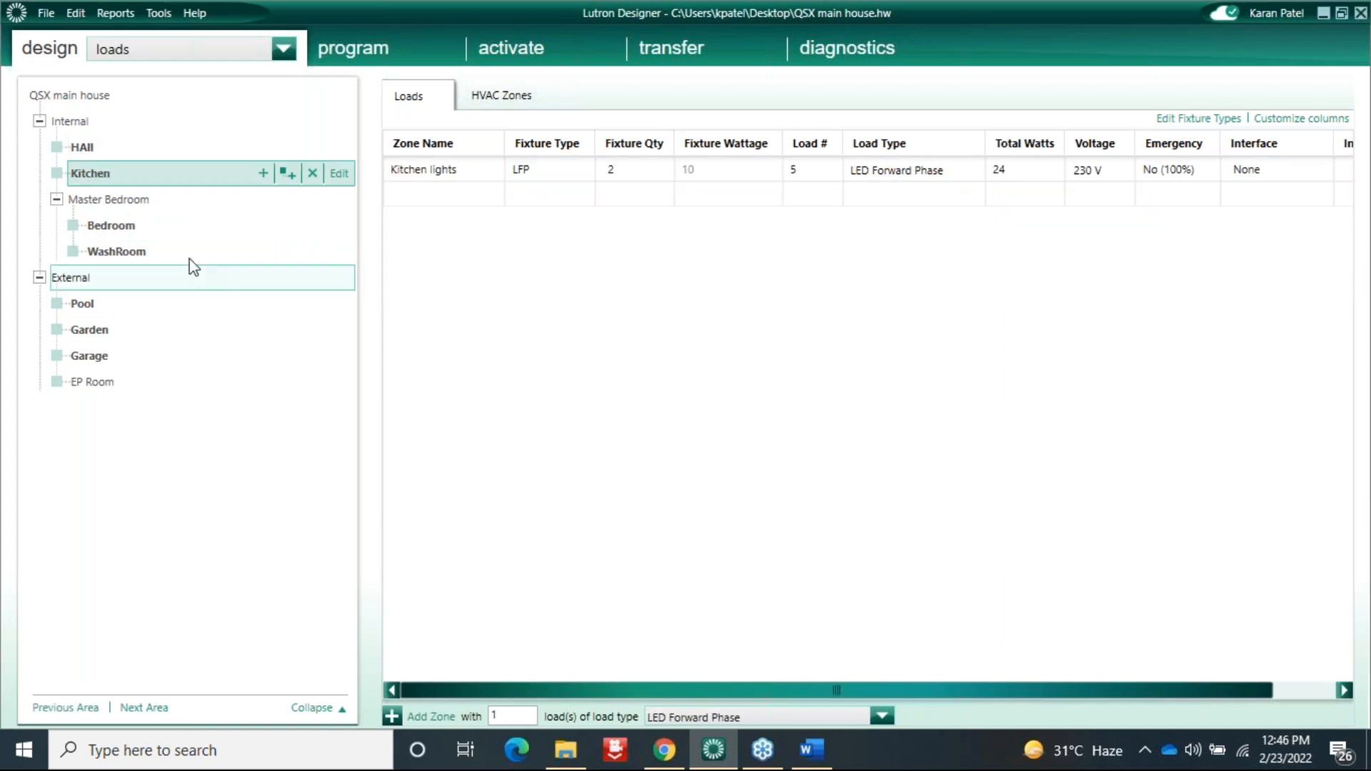
{"action": "left_click", "coordinate": [135, 227]}
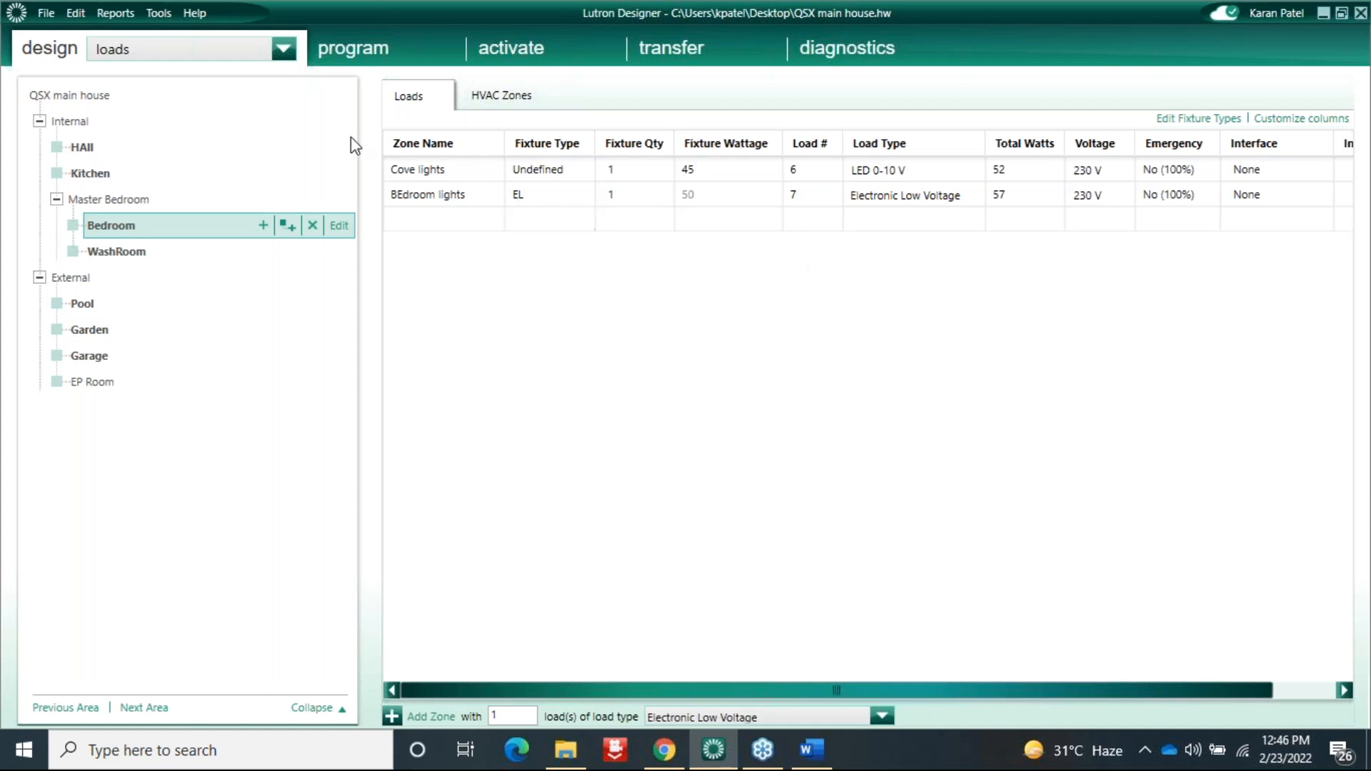
{"action": "left_click", "coordinate": [238, 55]}
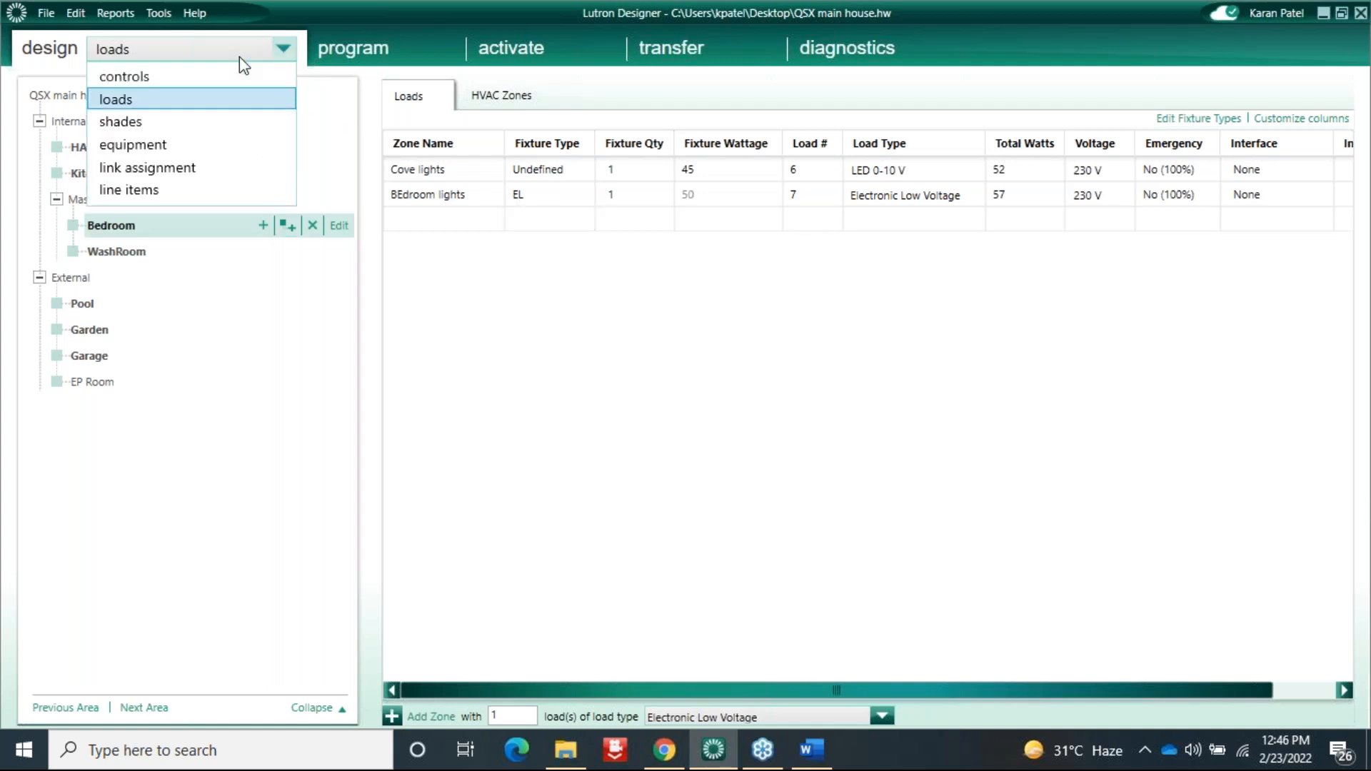
{"action": "left_click", "coordinate": [153, 121]}
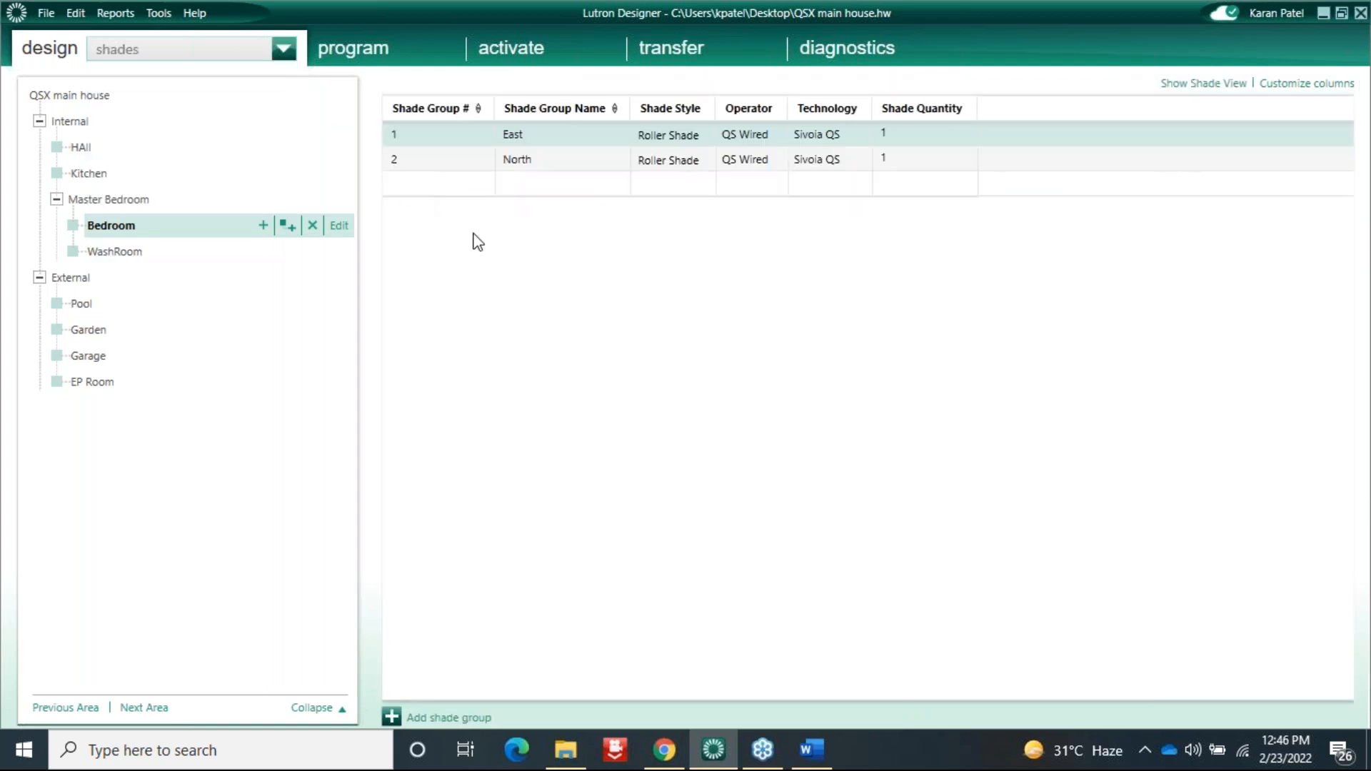
Step: Switch to the equipment design view and review the equipment locations of the EP Room and the Bedroom
{"action": "left_click", "coordinate": [280, 54]}
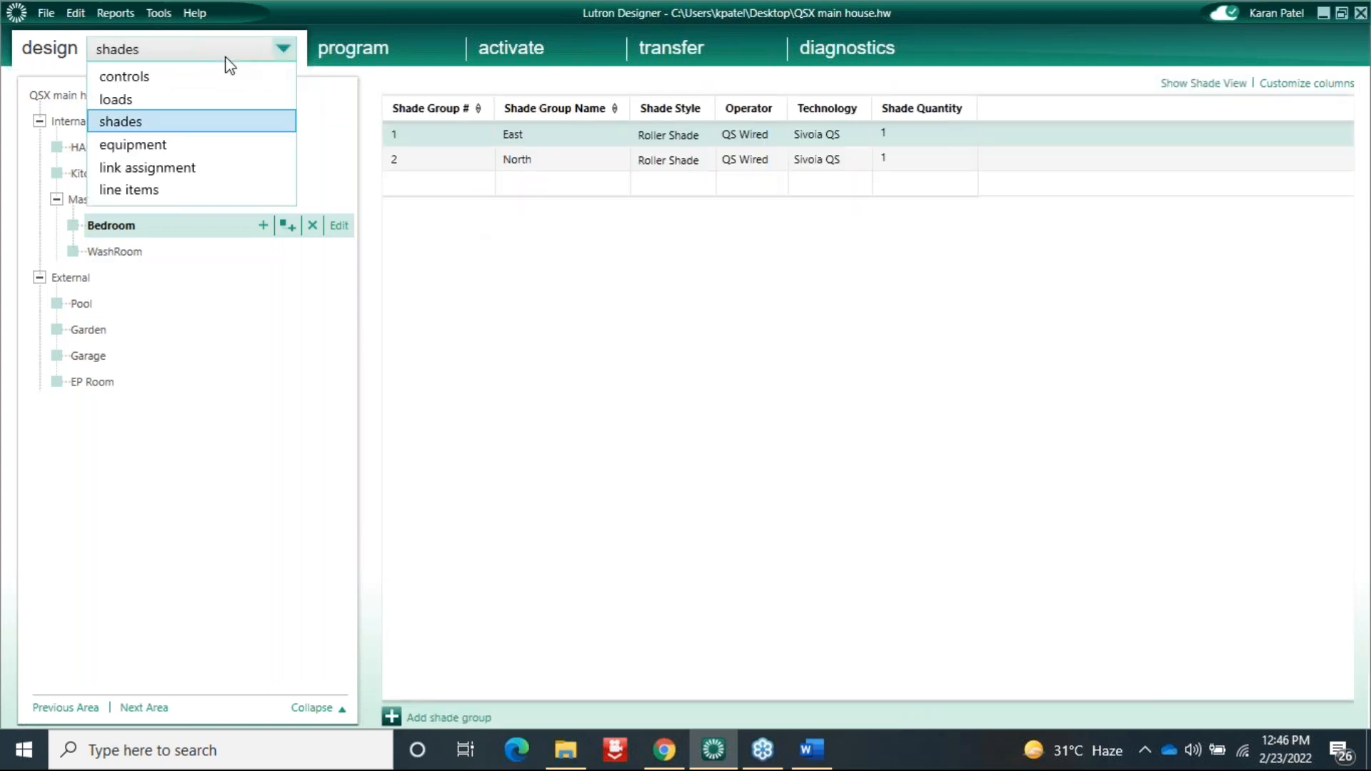
{"action": "left_click", "coordinate": [146, 152]}
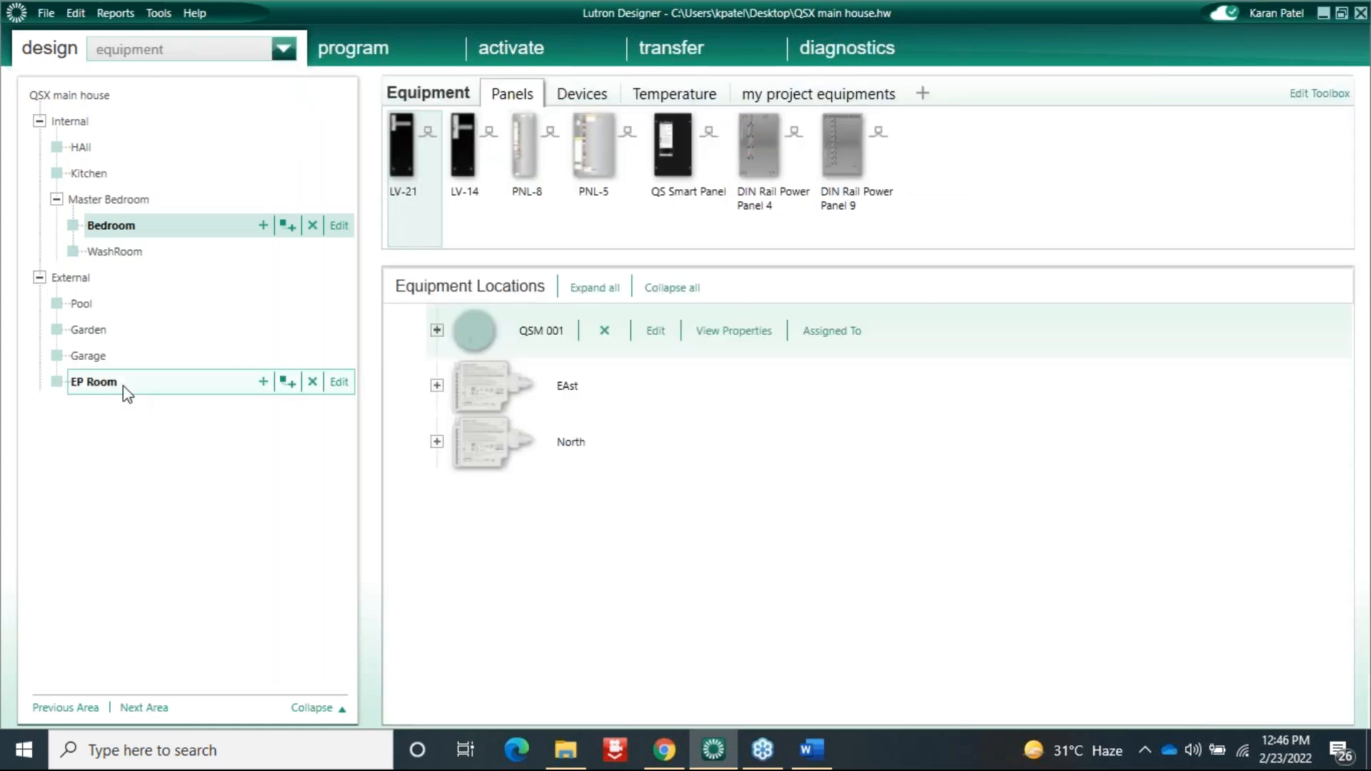
{"action": "left_click", "coordinate": [118, 386]}
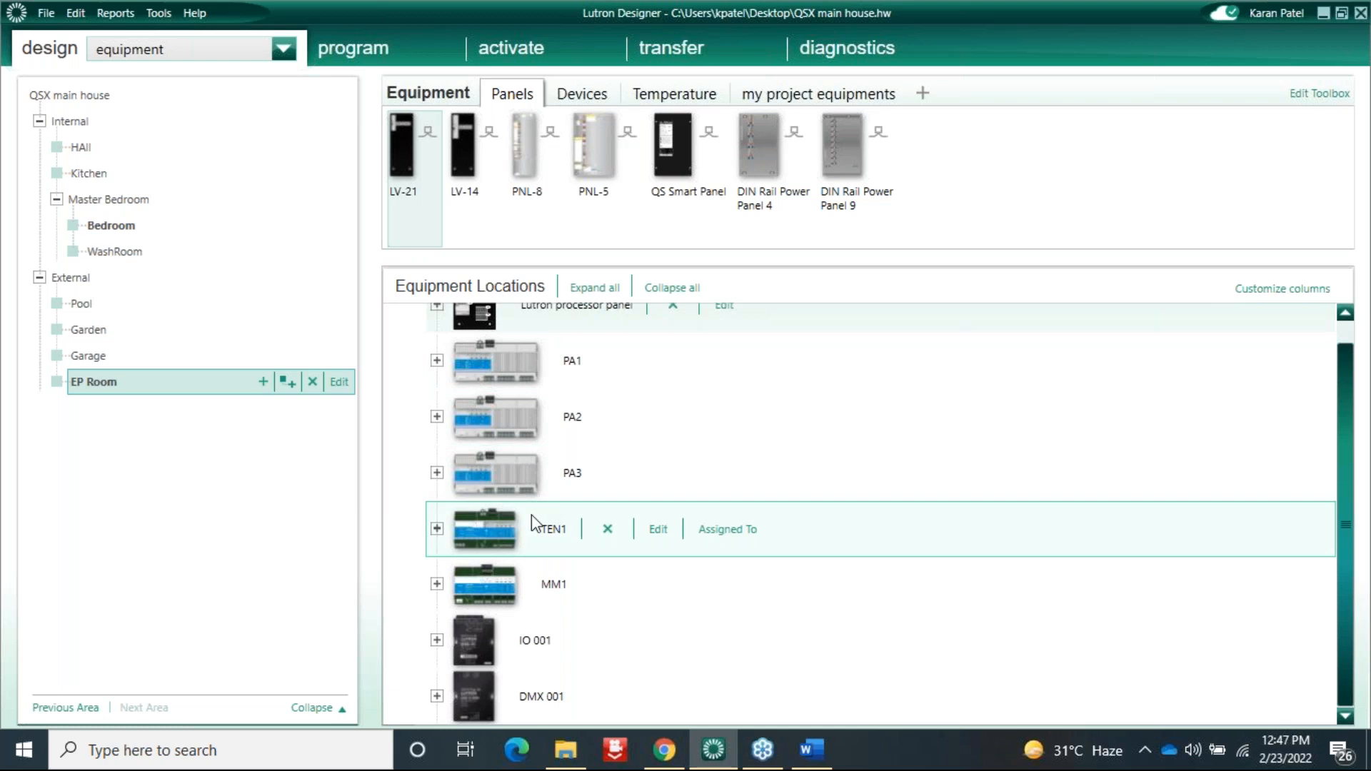
{"action": "left_click", "coordinate": [111, 226]}
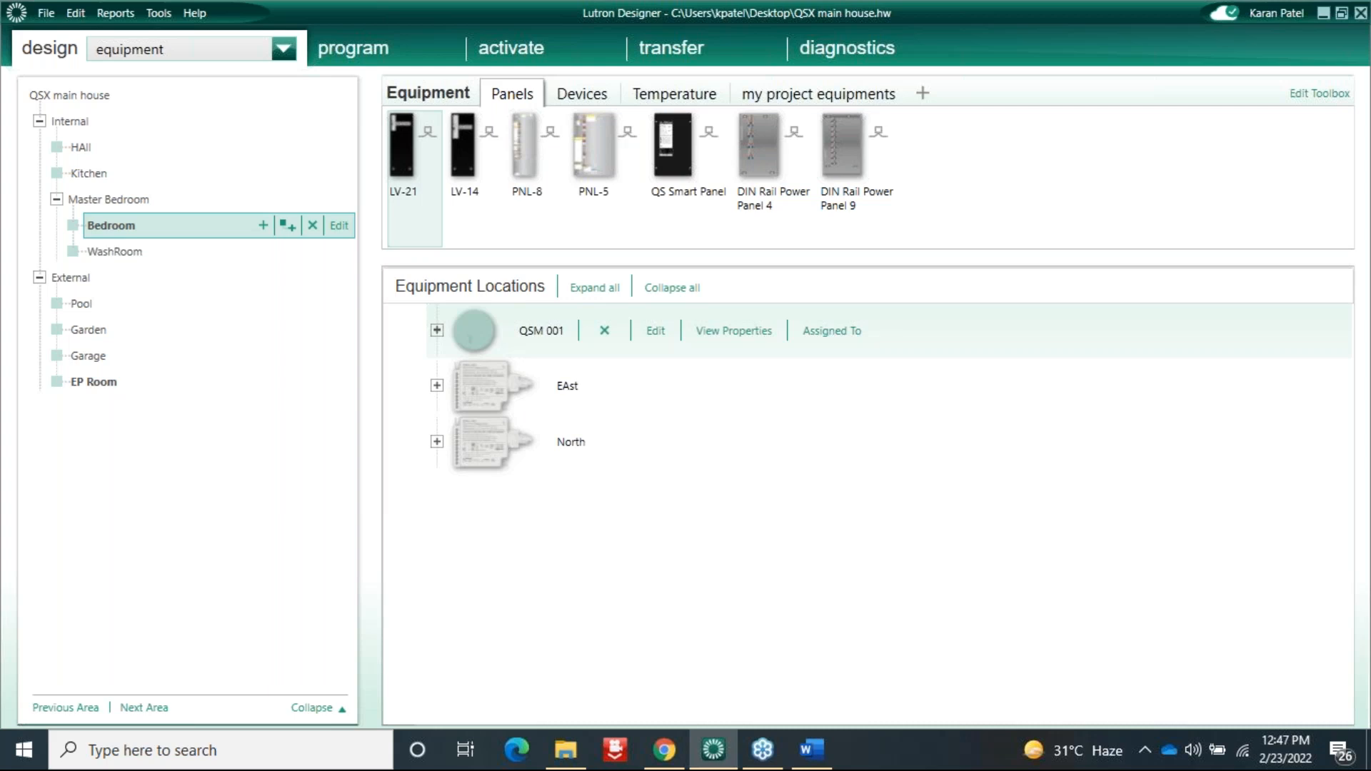
Step: Switch to the link assignment design view and review the devices assigned to Link 1 (QS) of Enclosure Device 001
{"action": "left_click", "coordinate": [220, 54]}
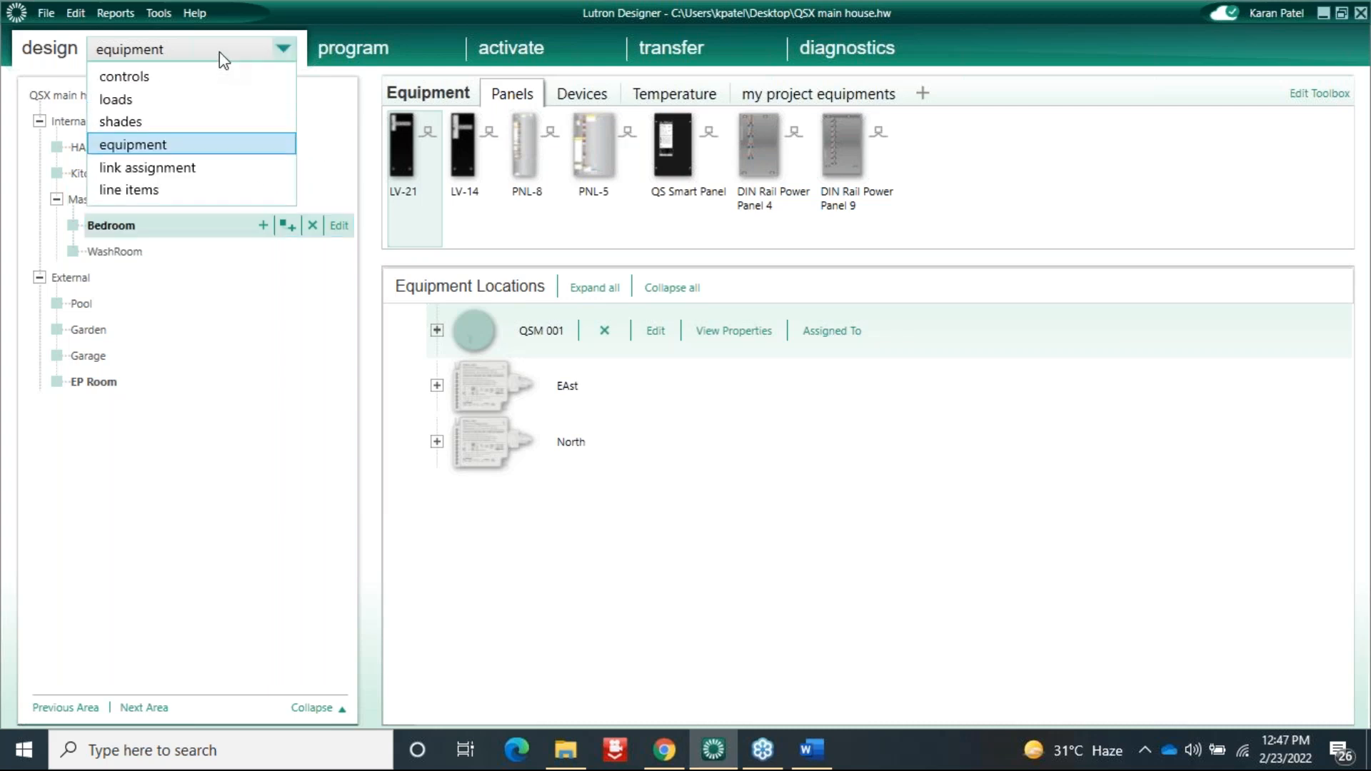
{"action": "left_click", "coordinate": [171, 172]}
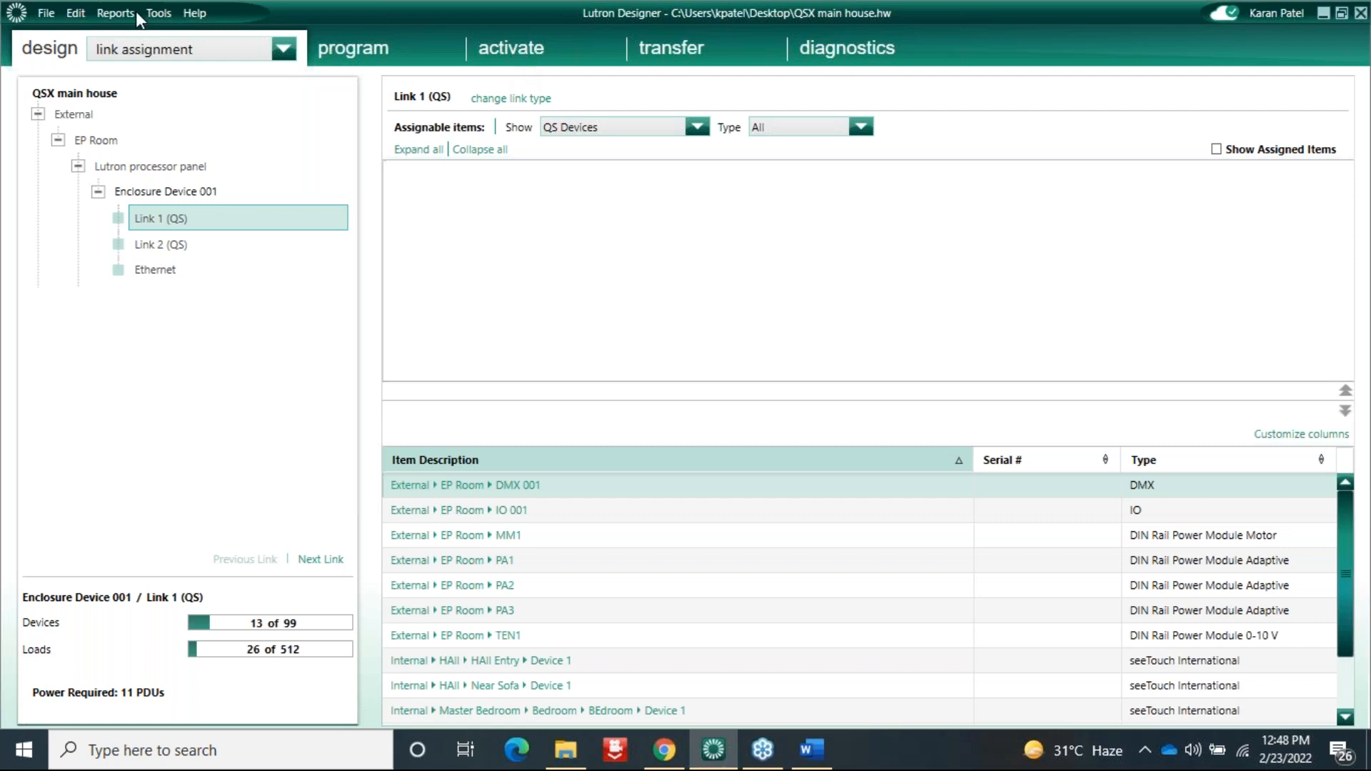
{"action": "left_click", "coordinate": [188, 50]}
{"action": "left_click", "coordinate": [283, 49]}
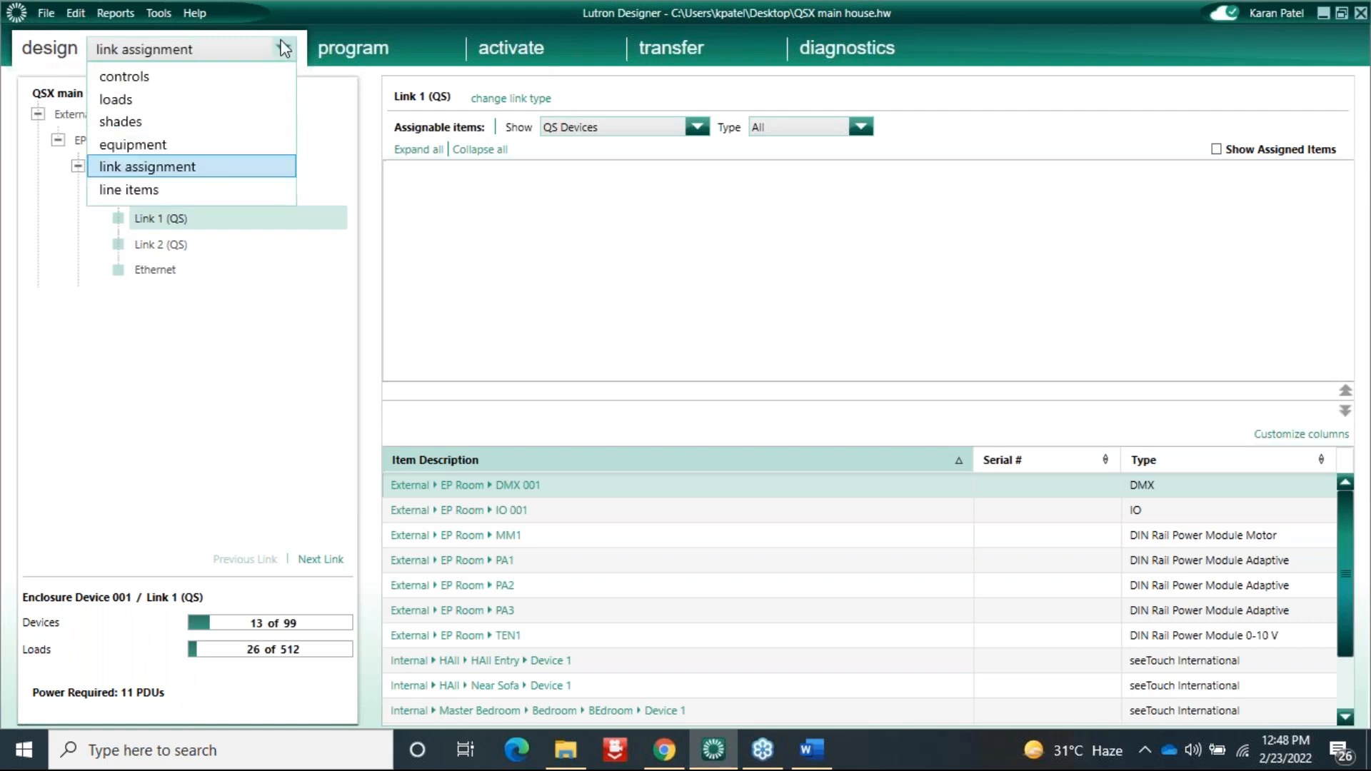
{"action": "left_click", "coordinate": [284, 49]}
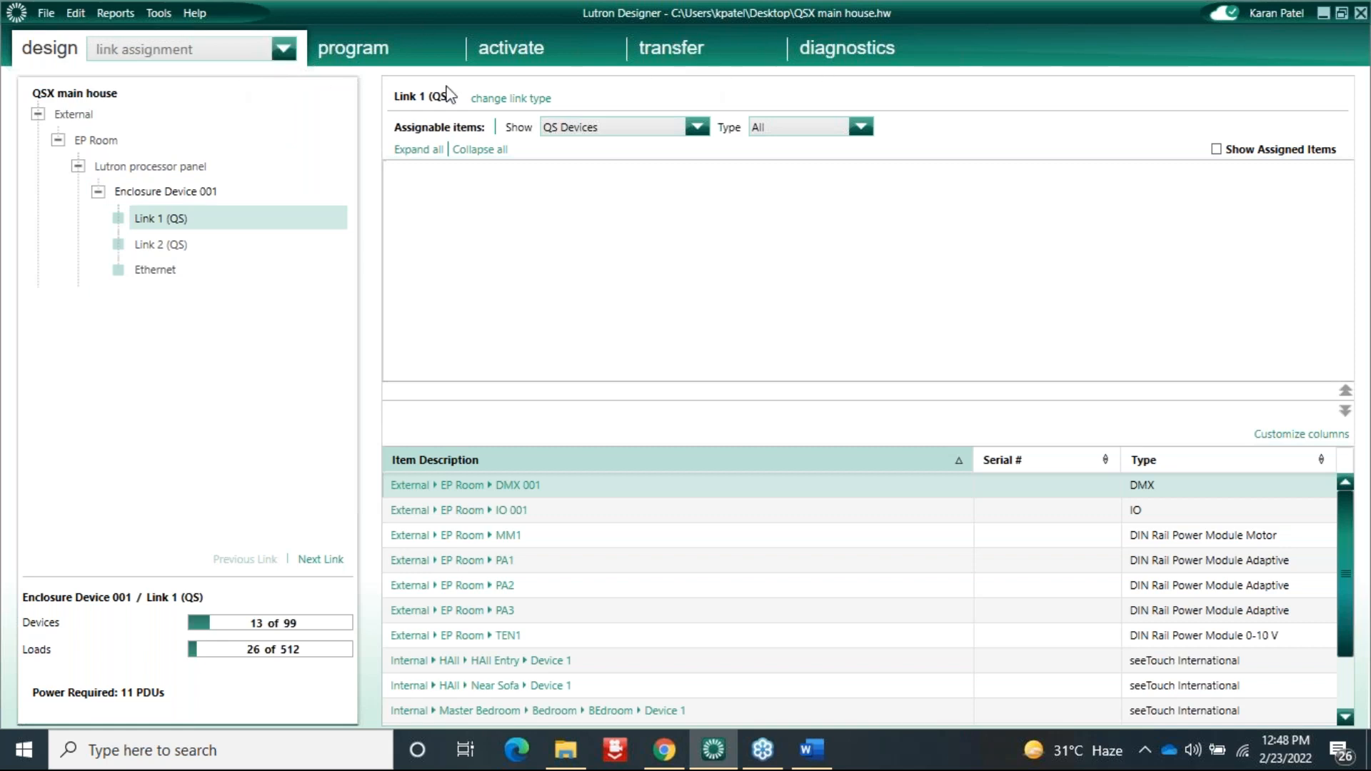
Step: Switch to the line items design view and review the model number, color, description, quantity and price columns for the Bedroom
{"action": "left_click", "coordinate": [250, 52]}
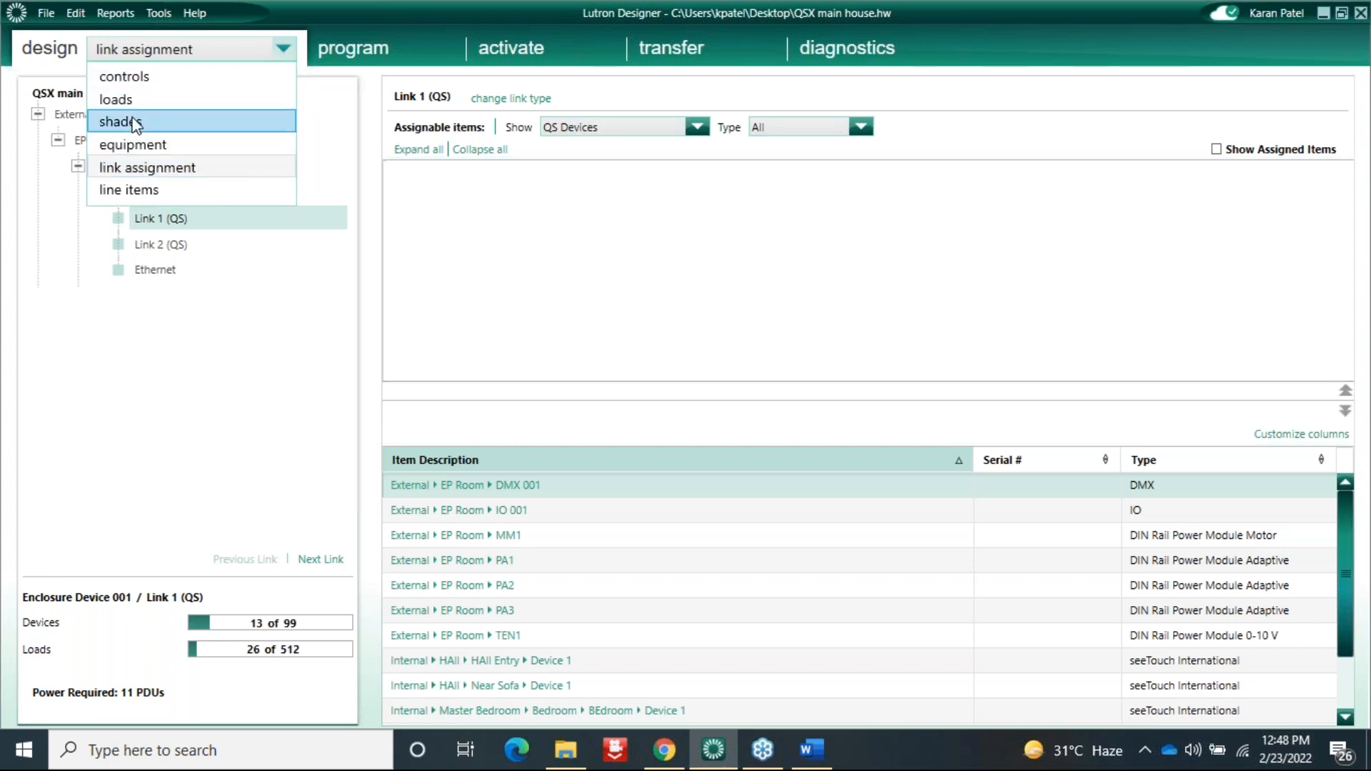
{"action": "left_click", "coordinate": [148, 193]}
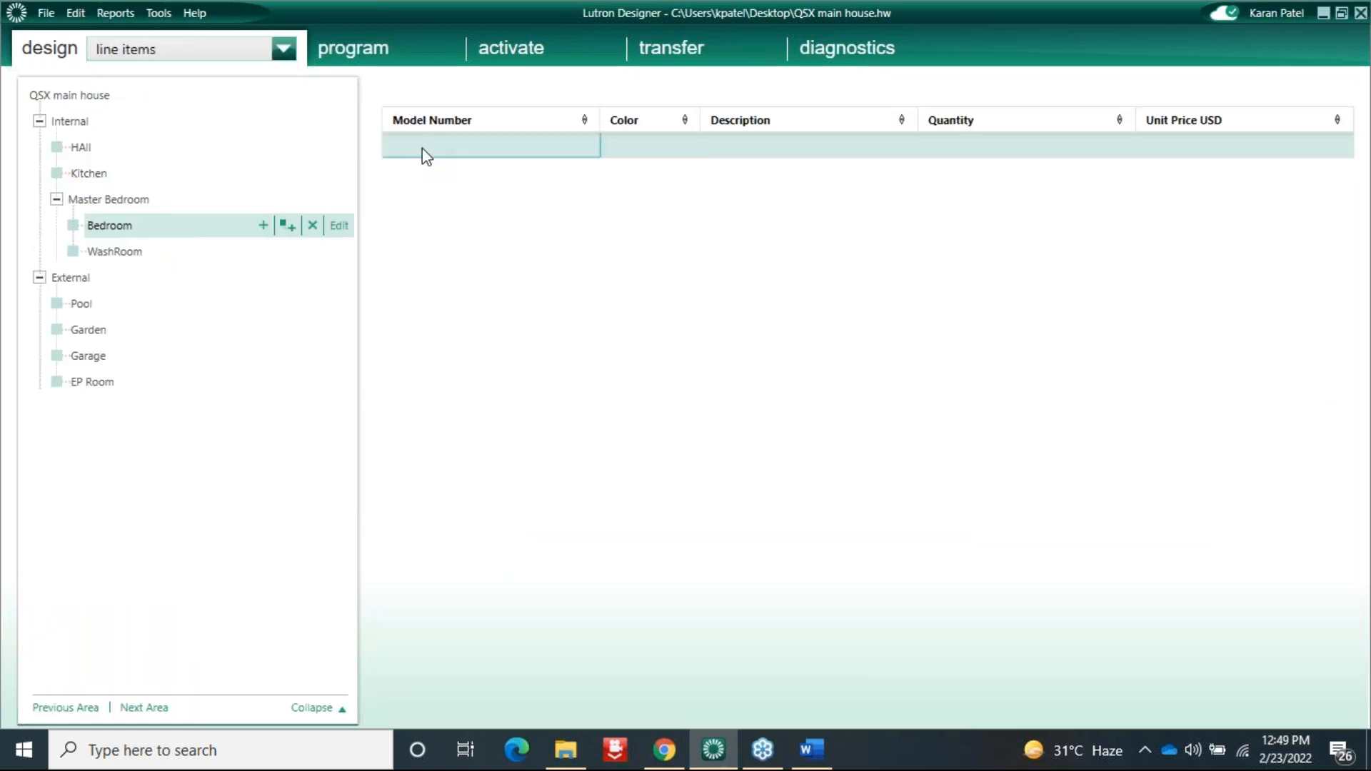
{"action": "left_click", "coordinate": [422, 148]}
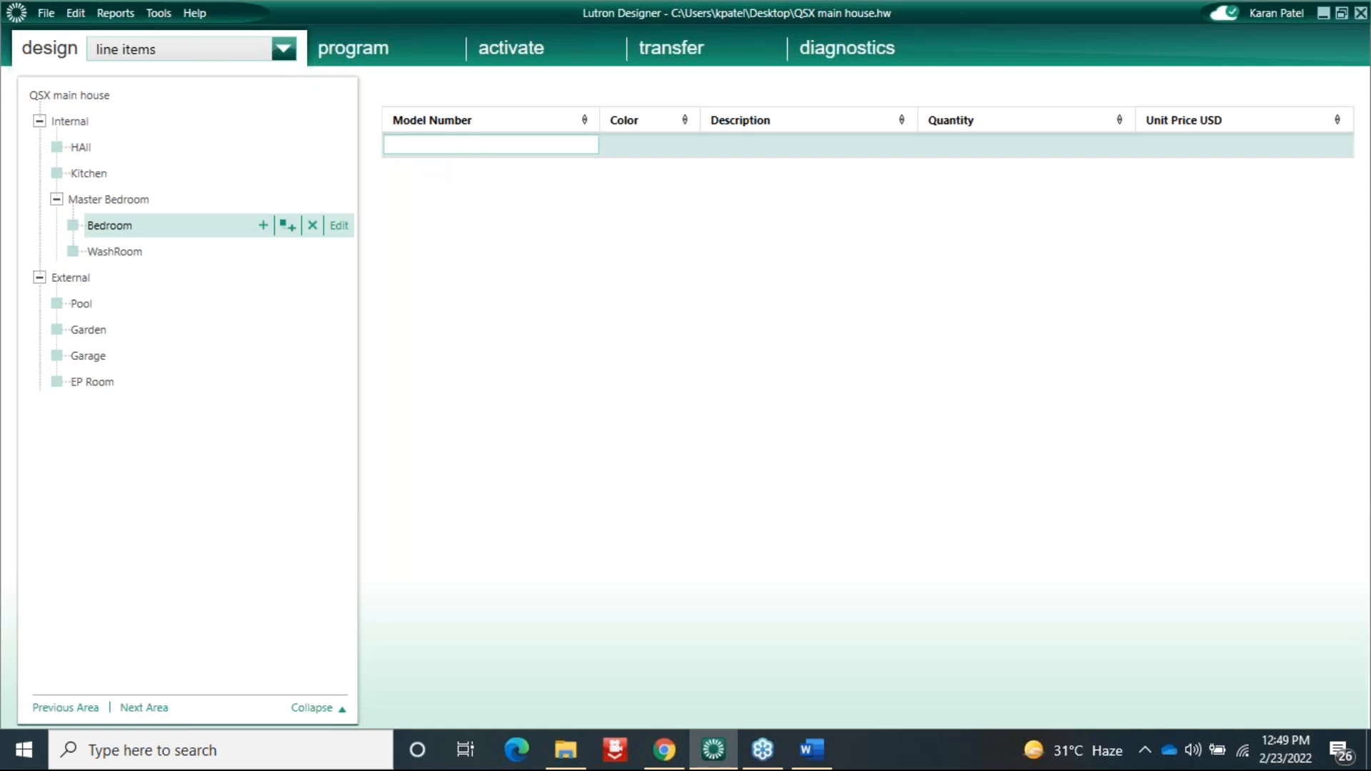
{"action": "left_click", "coordinate": [182, 49]}
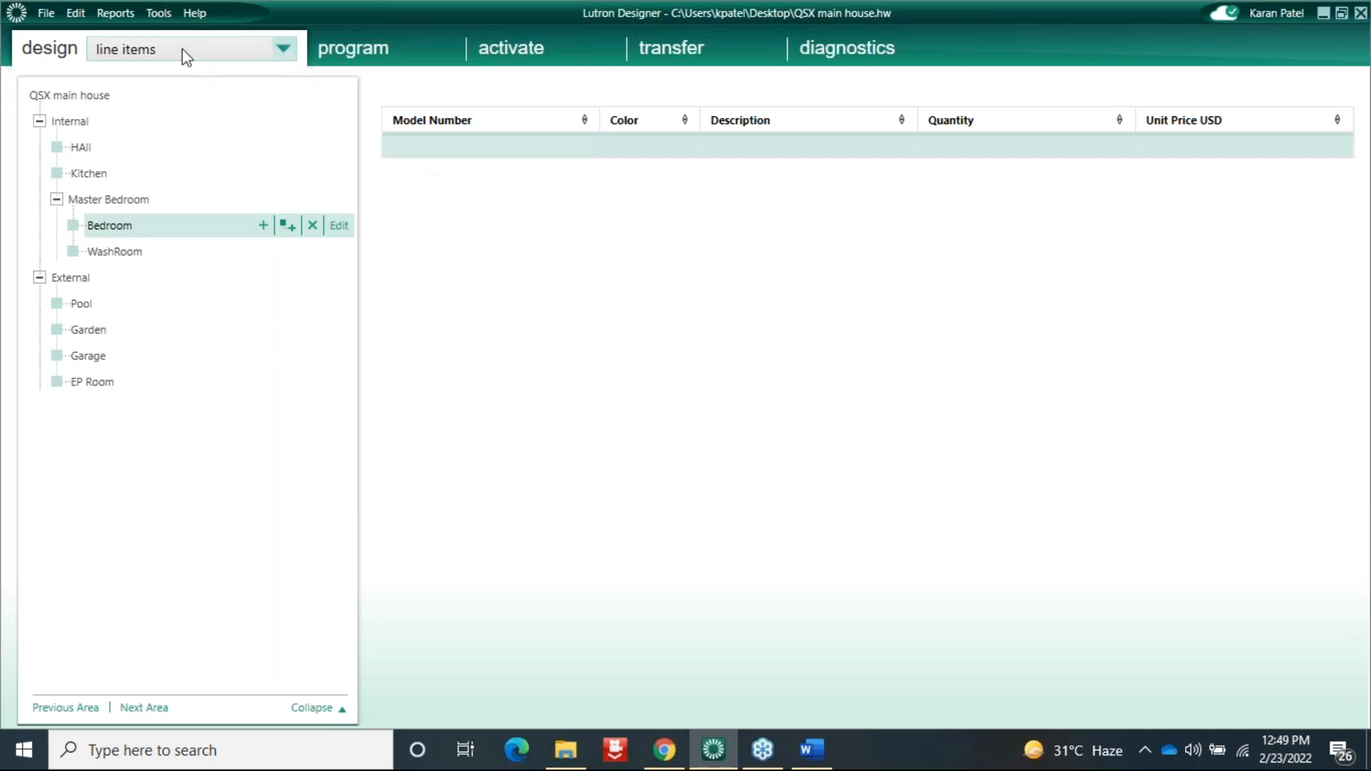
Step: Generate the Bill of Materials report, review its contents and close the Report Center
{"action": "left_click", "coordinate": [115, 15]}
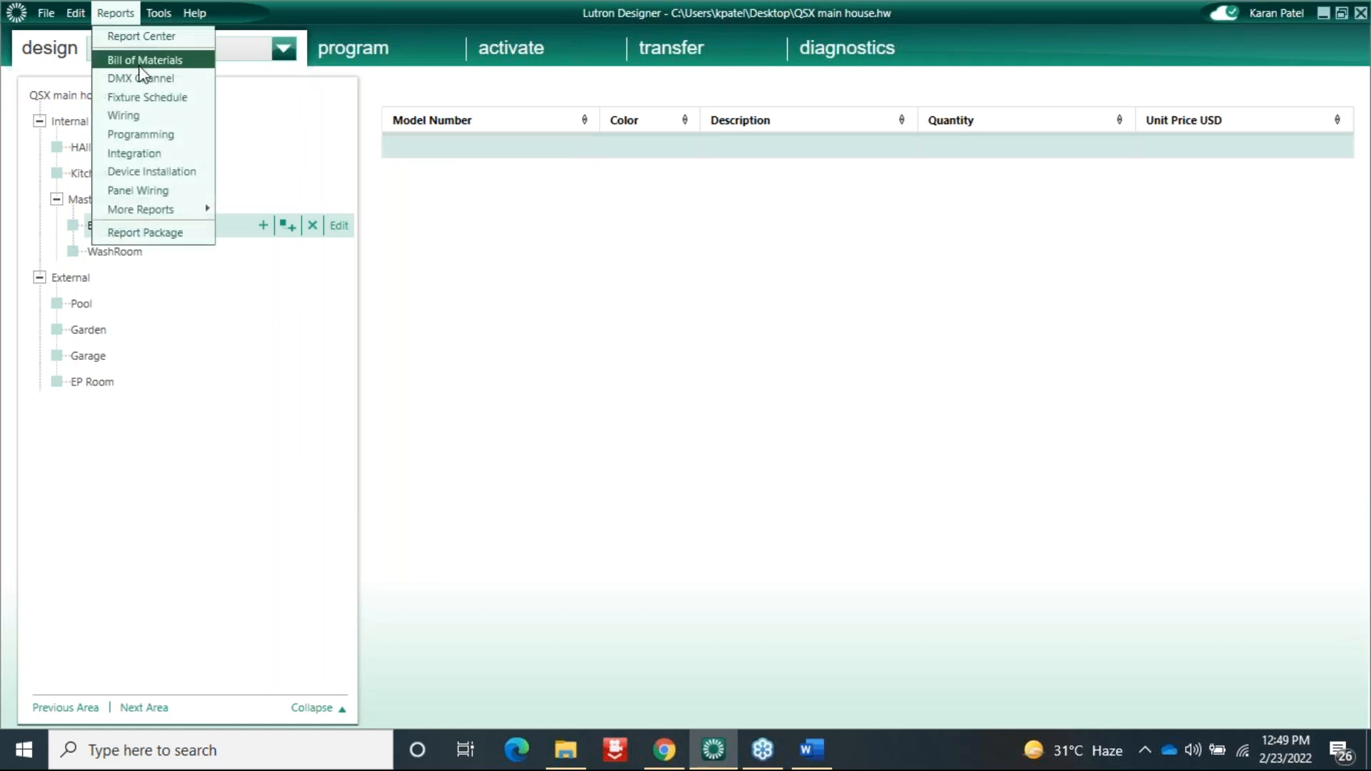
{"action": "left_click", "coordinate": [140, 65]}
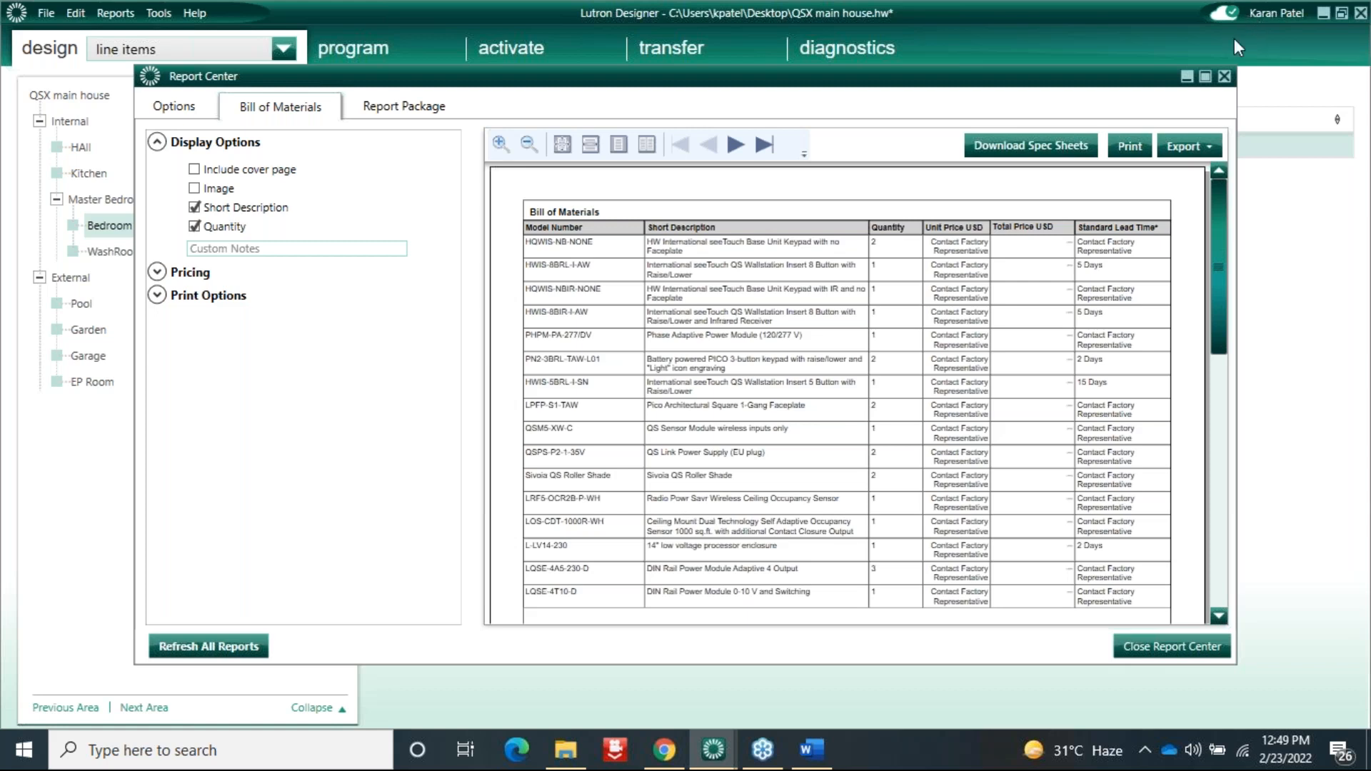
{"action": "left_click", "coordinate": [1225, 77]}
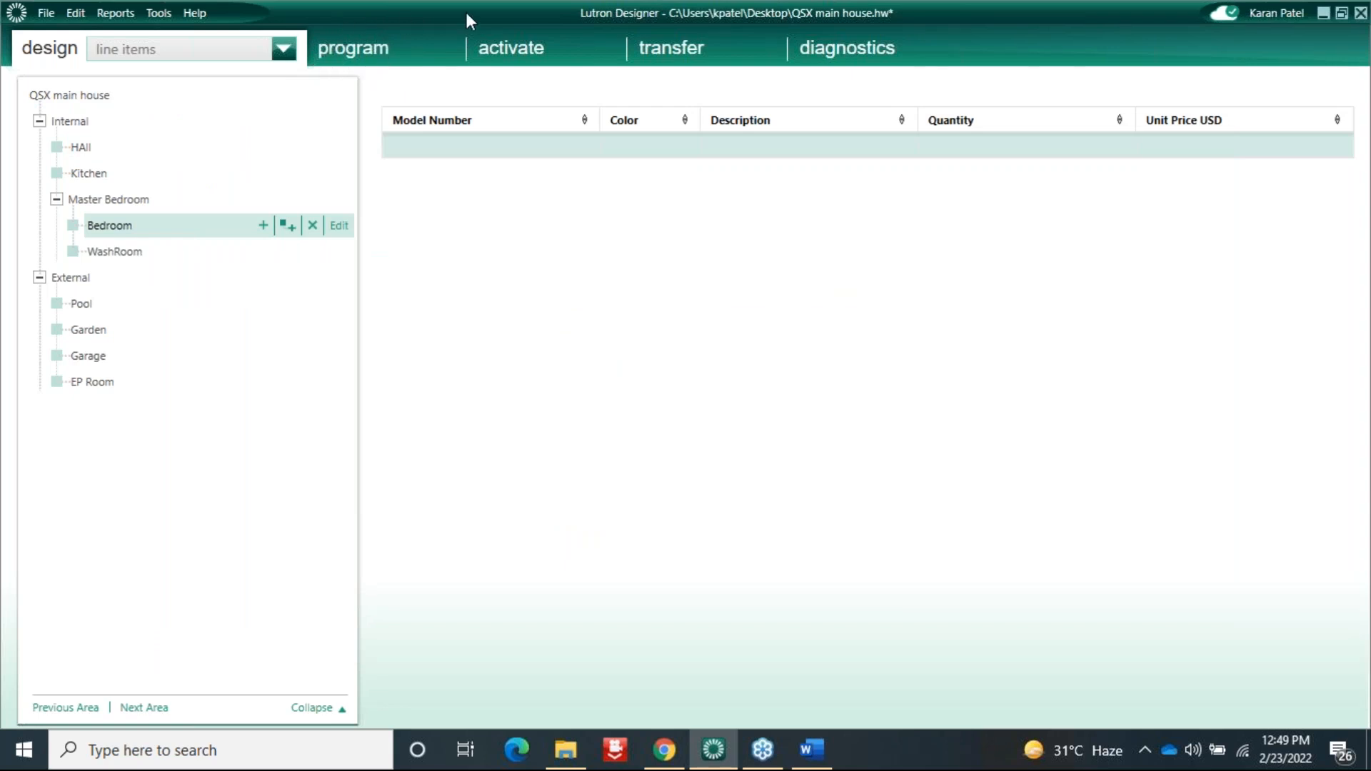
Step: Switch to processor activation and deactivate Enclosure Device 001 of the Lutron processor panel, agreeing to the factory reset
{"action": "left_click", "coordinate": [531, 45]}
{"action": "left_click", "coordinate": [532, 49]}
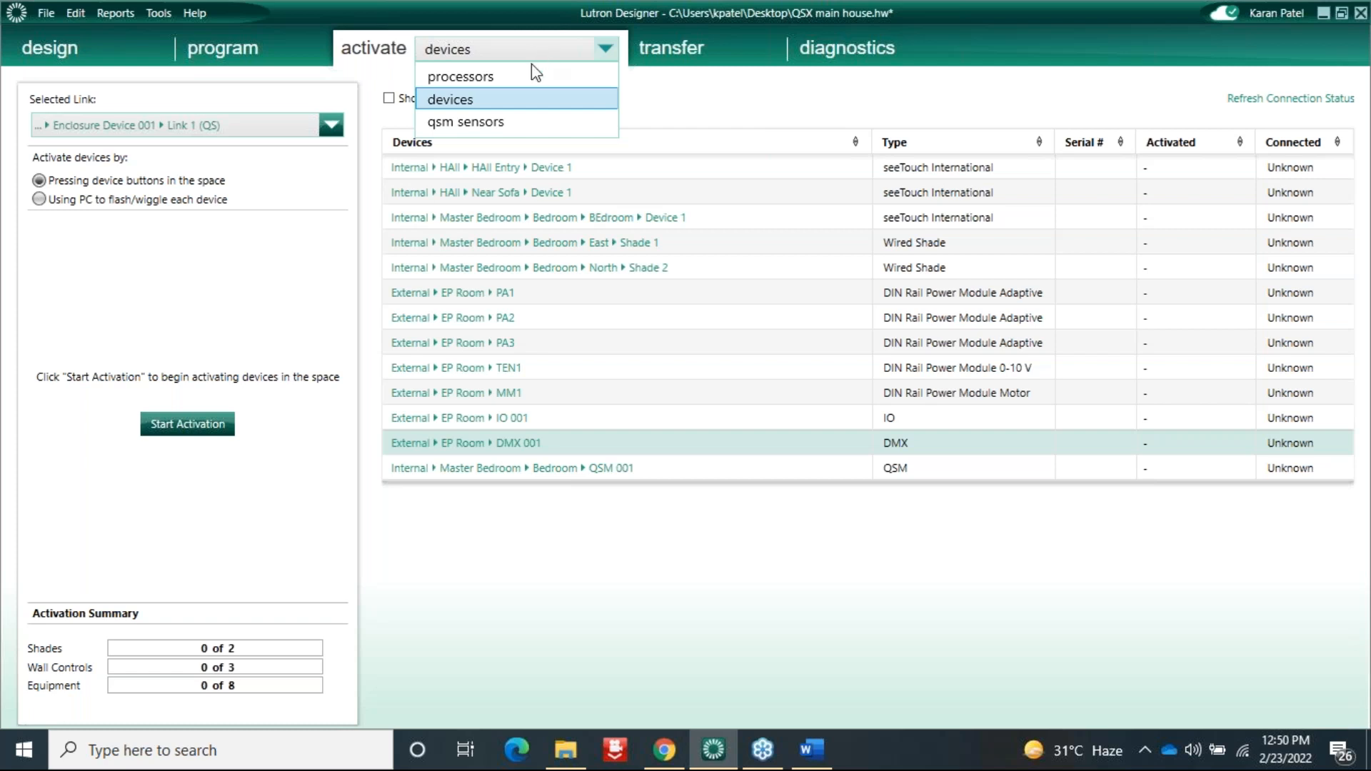
{"action": "left_click", "coordinate": [497, 78]}
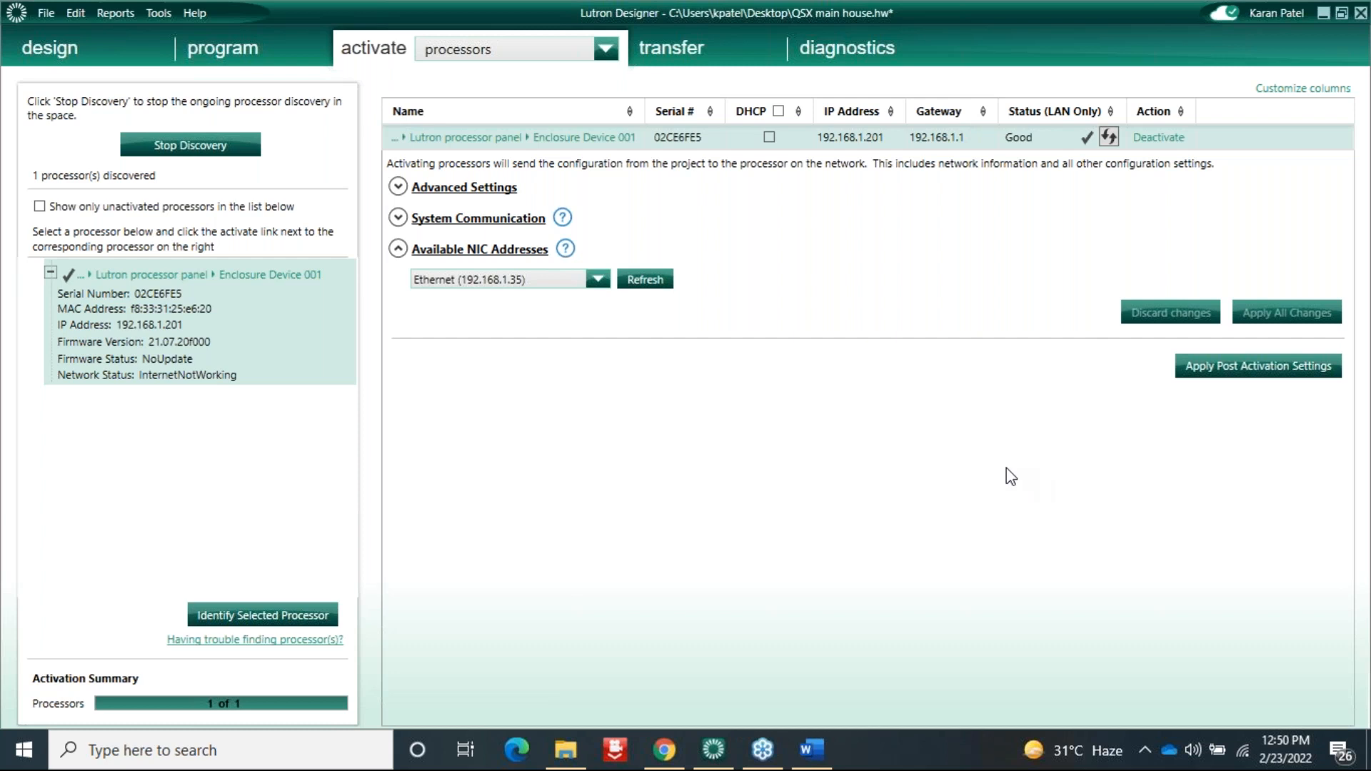
{"action": "left_click", "coordinate": [1158, 139]}
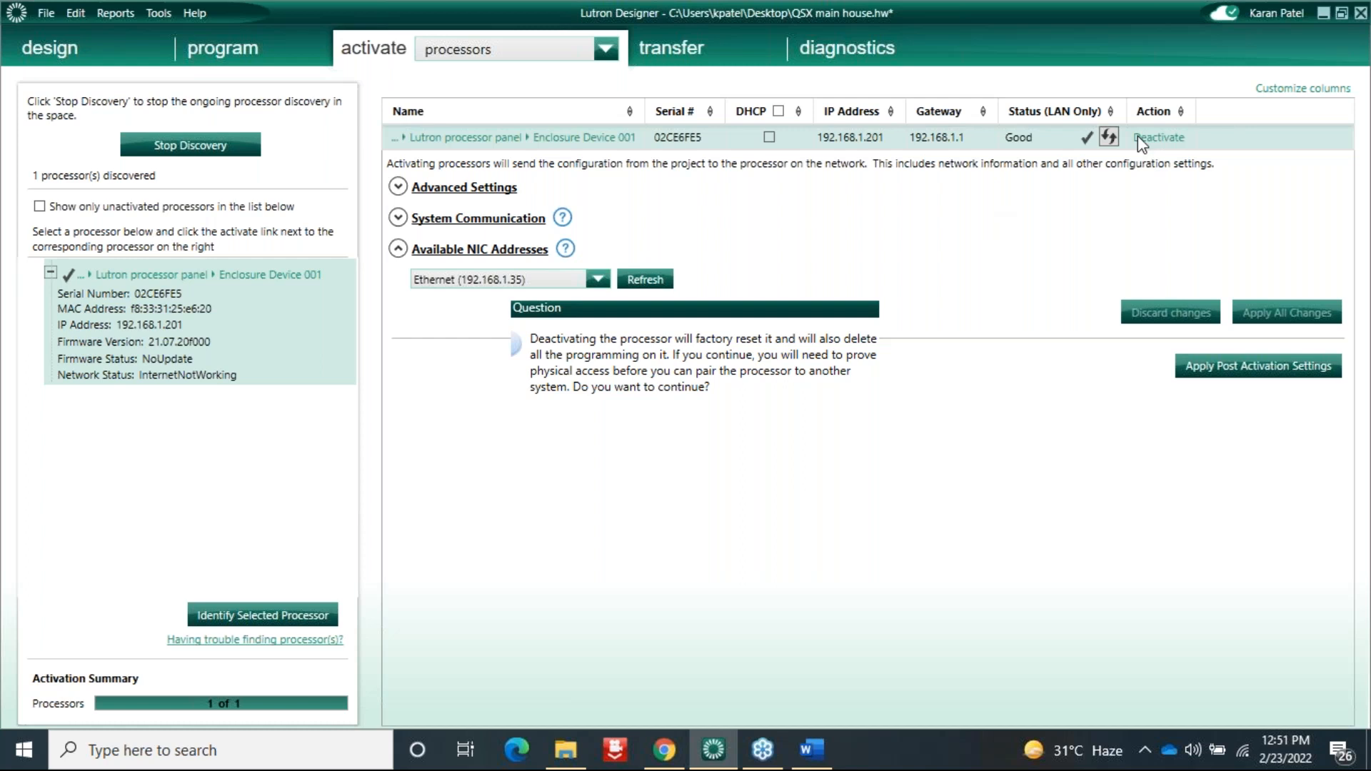
{"action": "left_click", "coordinate": [551, 421]}
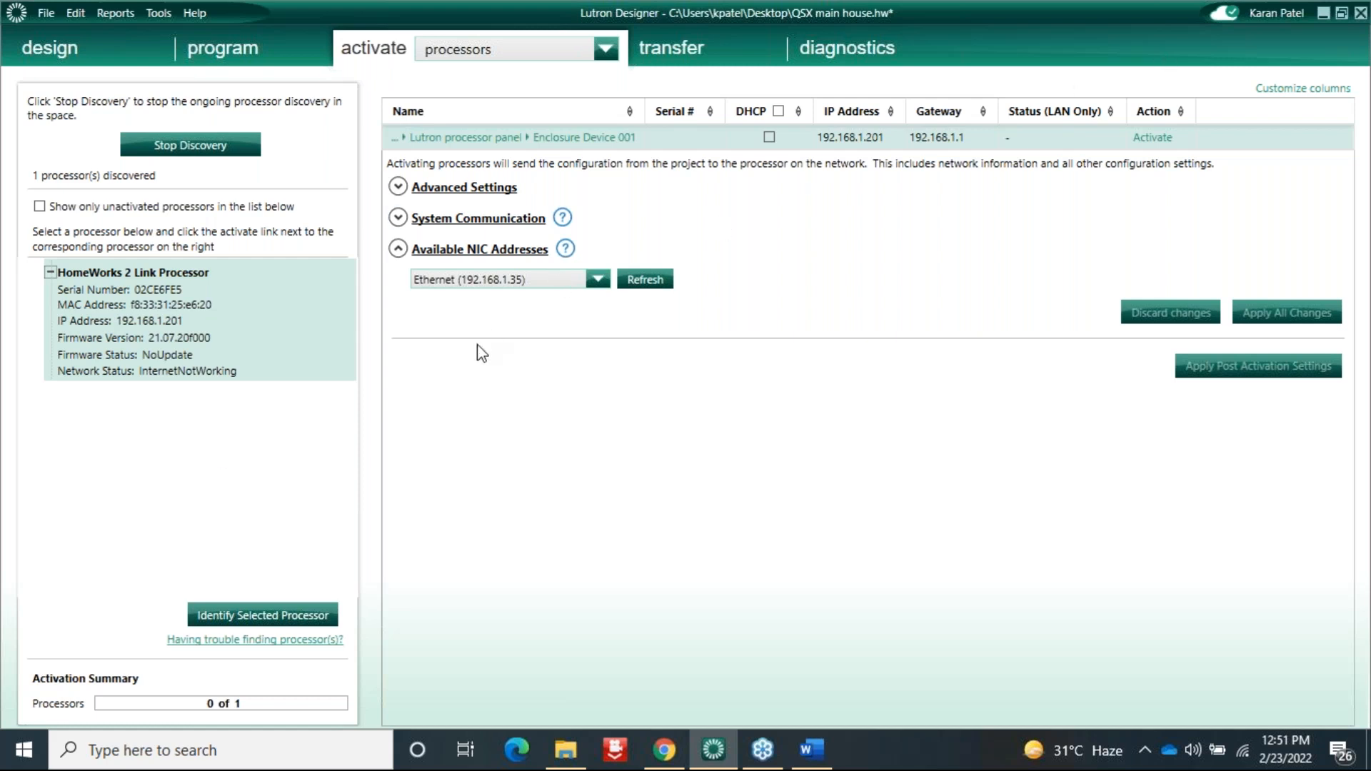
Step: Restart the processor discovery and limit the discovered list to unactivated processors only
{"action": "left_click", "coordinate": [200, 146]}
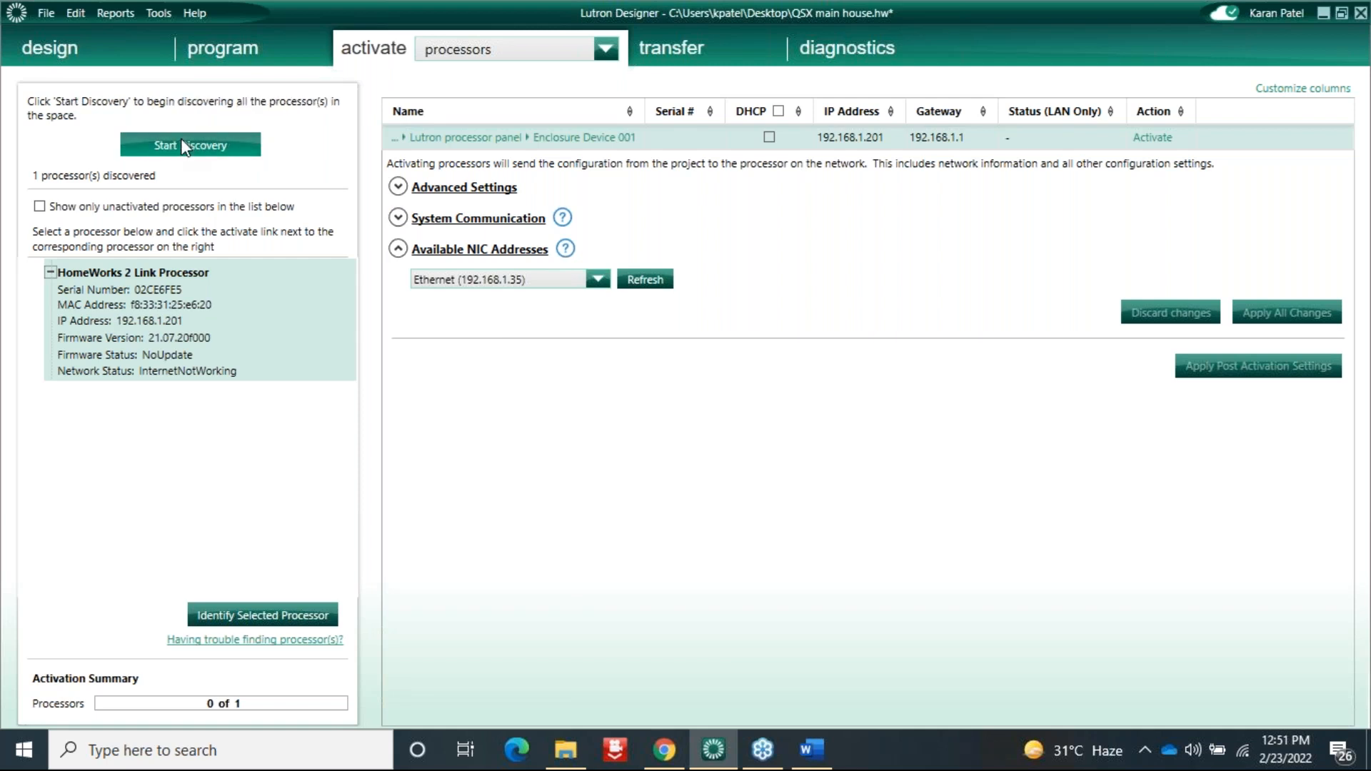
{"action": "left_click", "coordinate": [213, 150]}
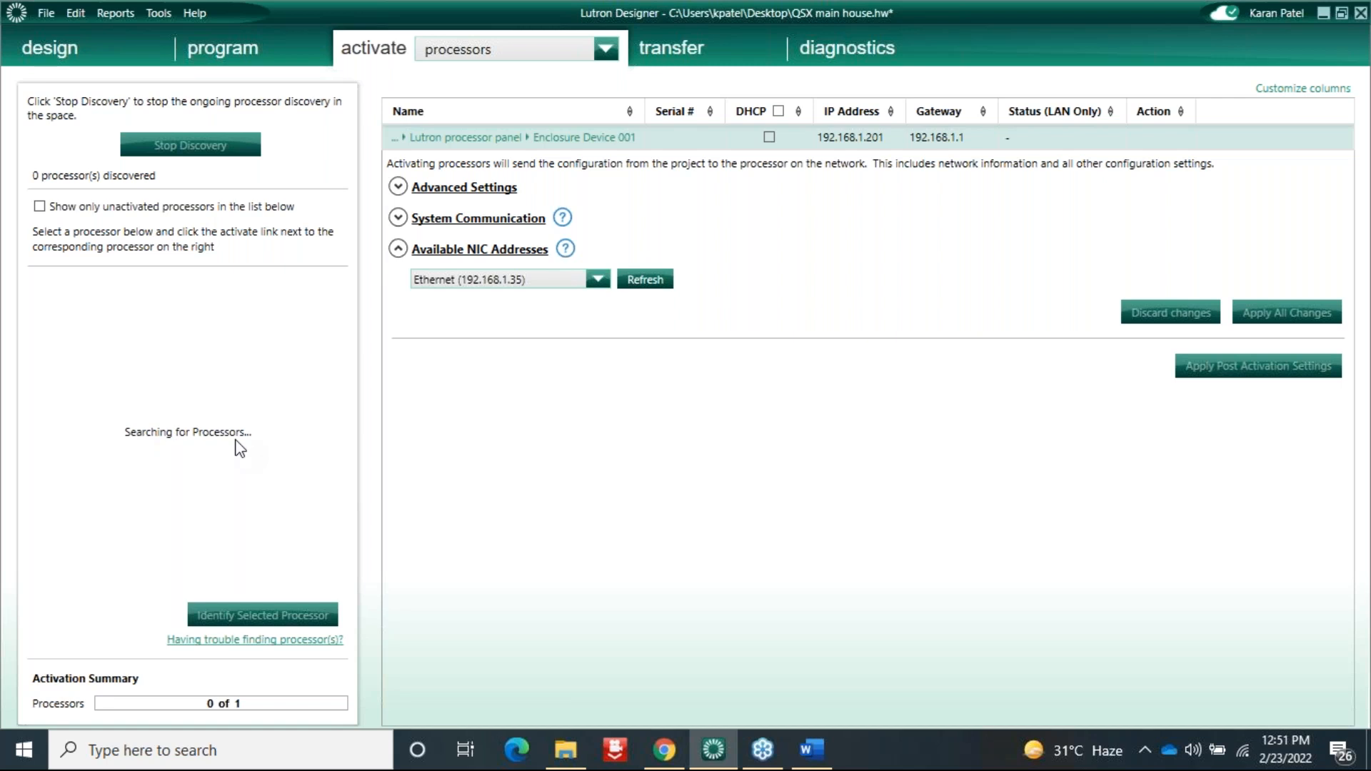
{"action": "left_click", "coordinate": [202, 149]}
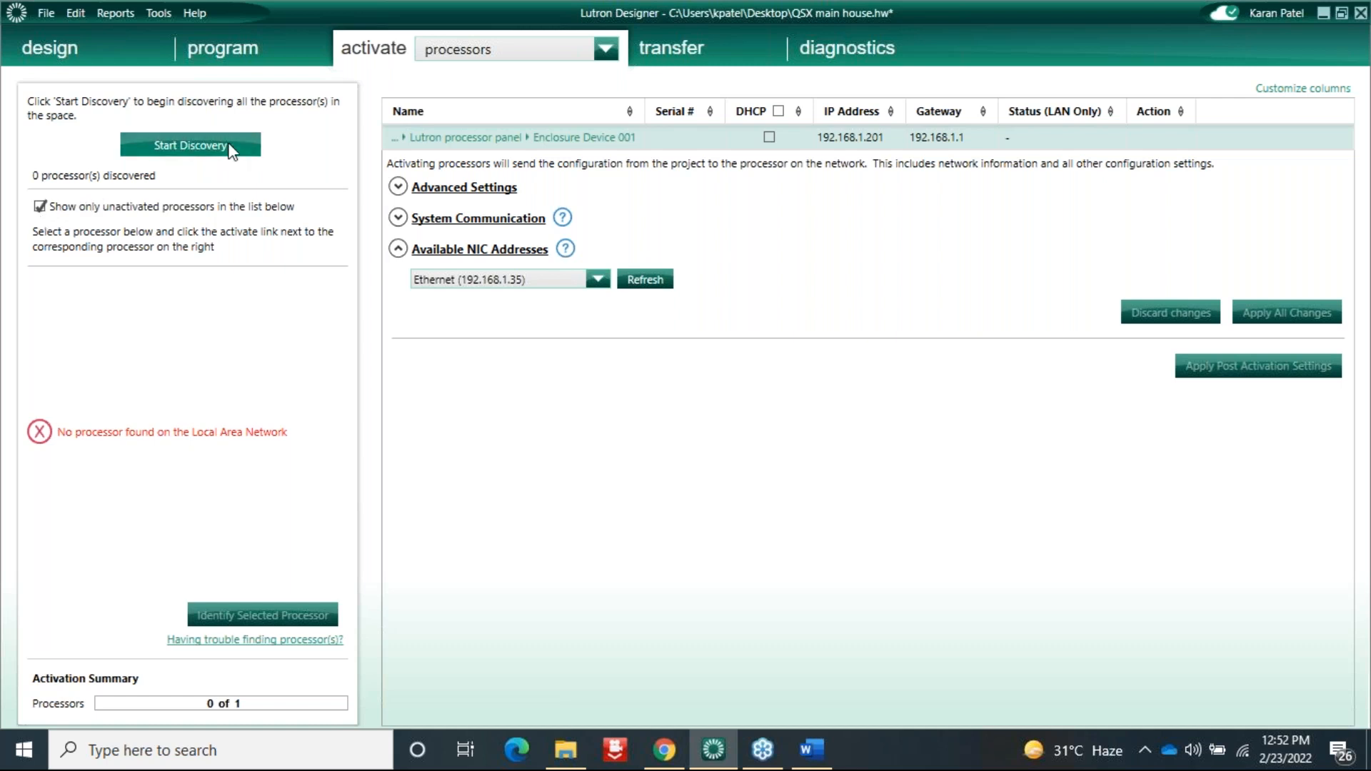
{"action": "left_click", "coordinate": [190, 147]}
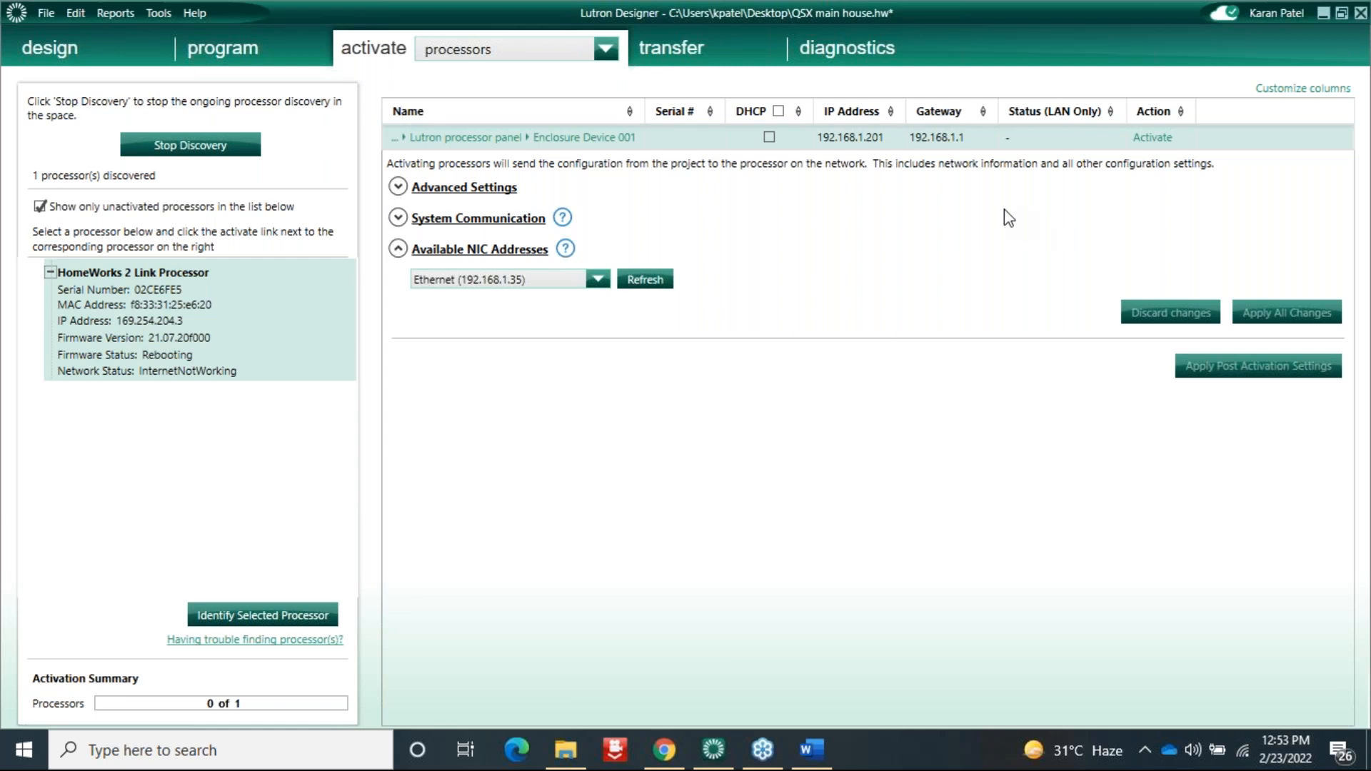
Step: Minimize the open project and document windows, and look through the HWQS MASTER FOLDER video and QSX qualification folders for training material
{"action": "left_click", "coordinate": [1322, 12]}
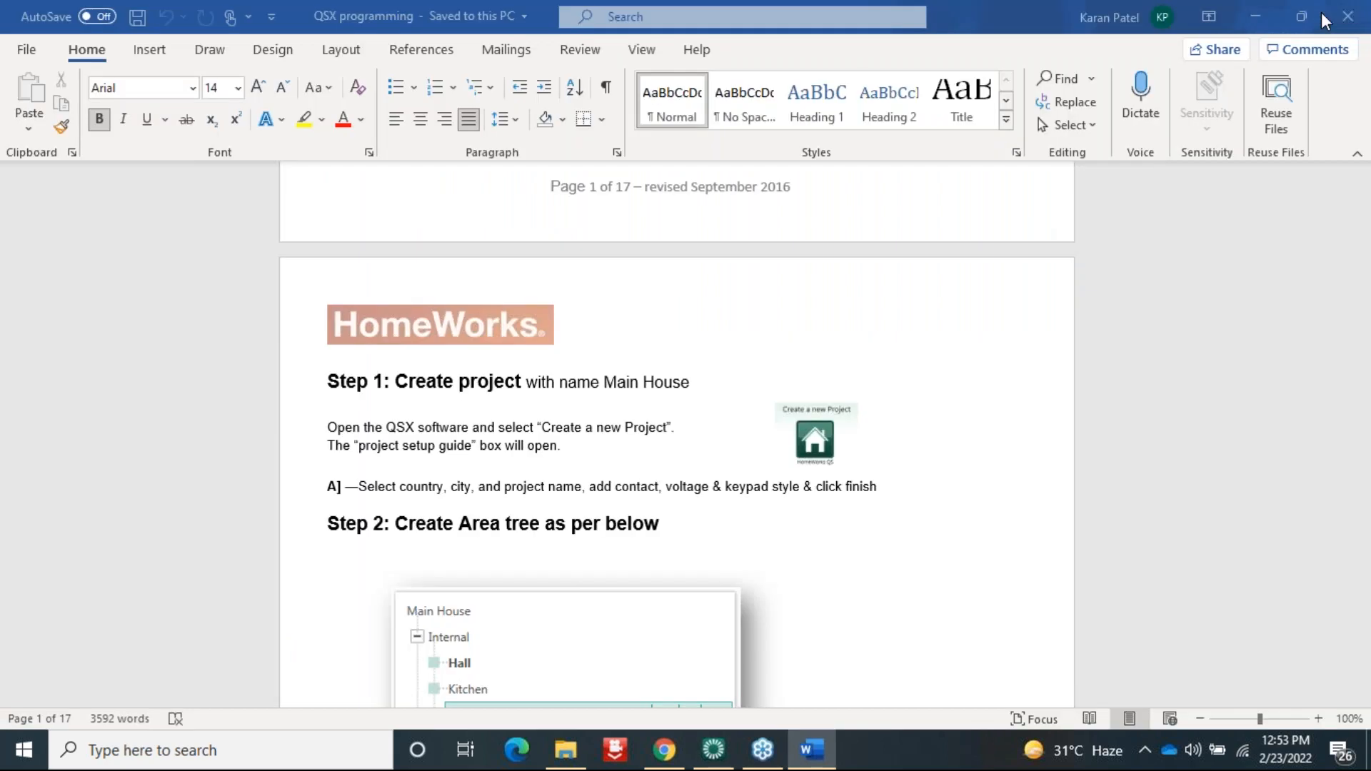
{"action": "left_click", "coordinate": [1262, 15]}
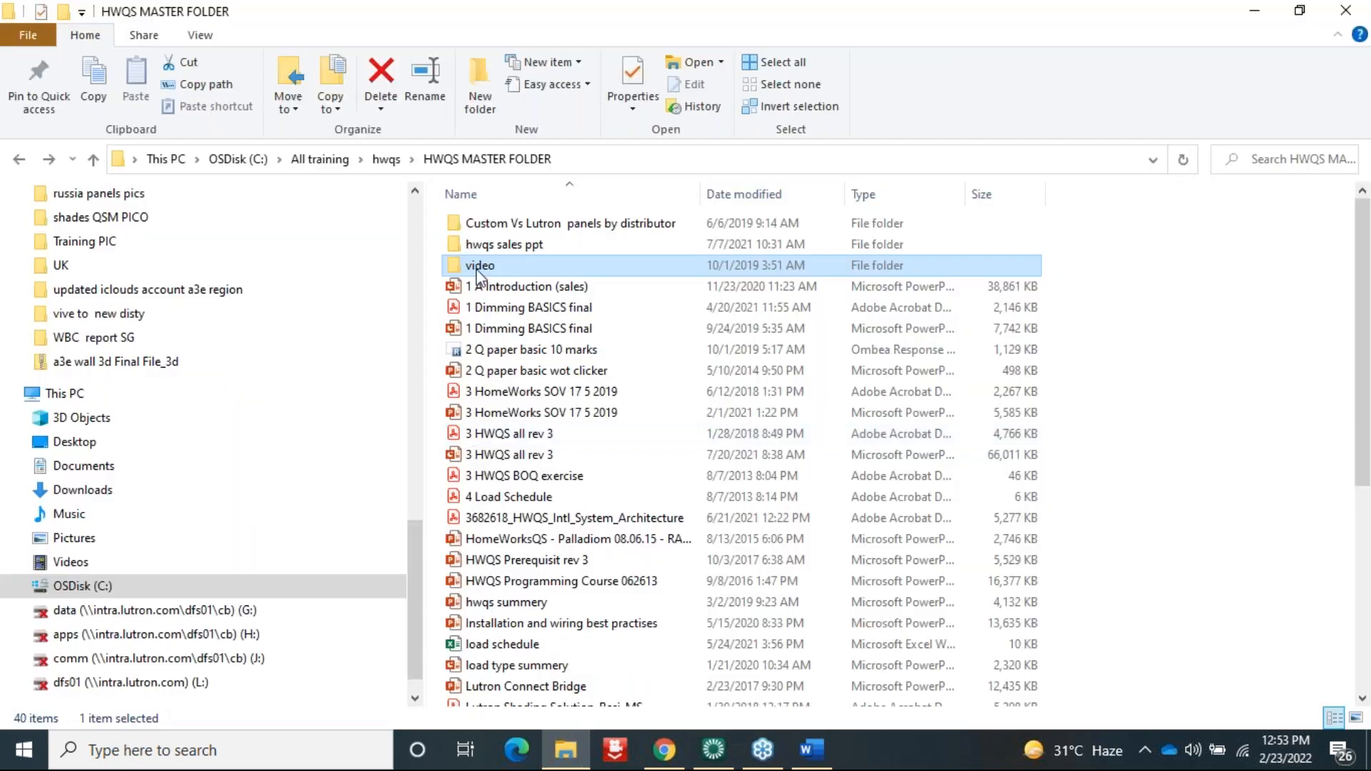
{"action": "double_click", "coordinate": [486, 266]}
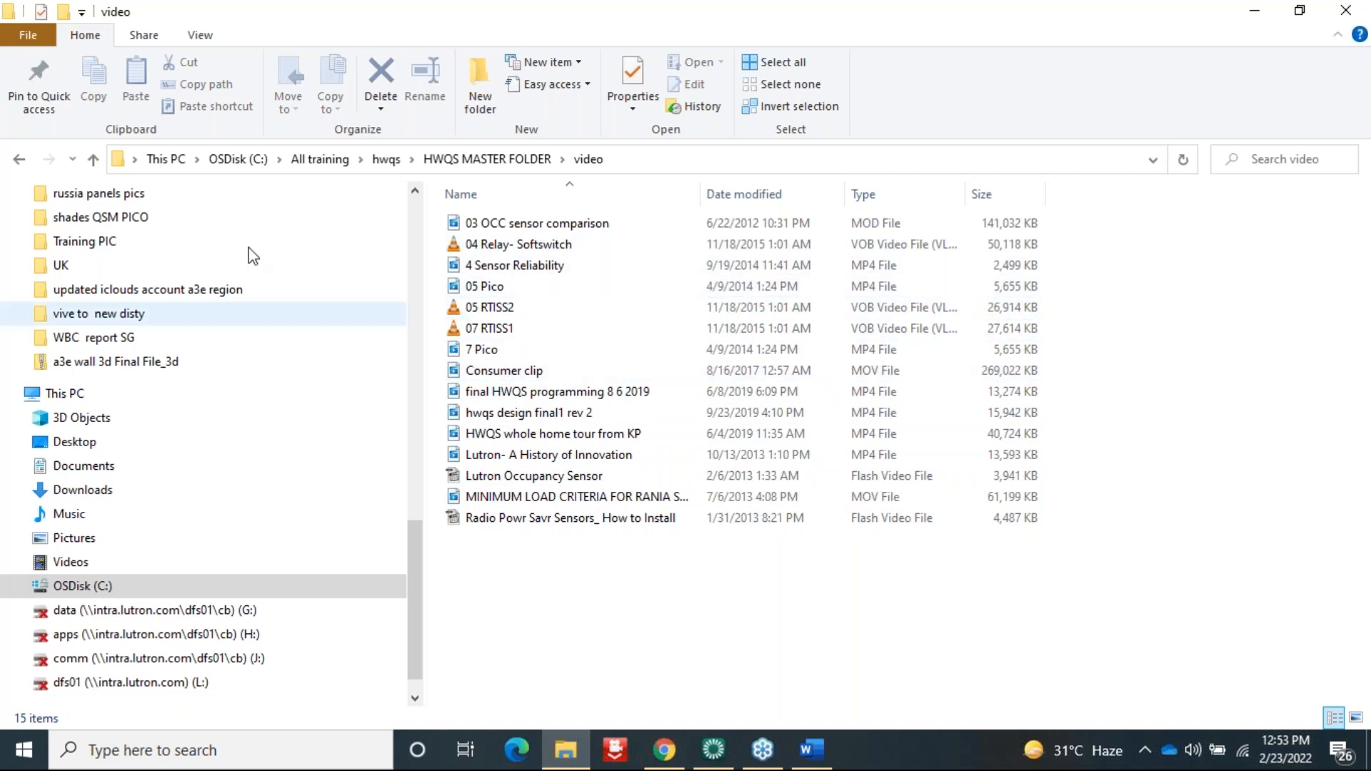
{"action": "left_click", "coordinate": [21, 157]}
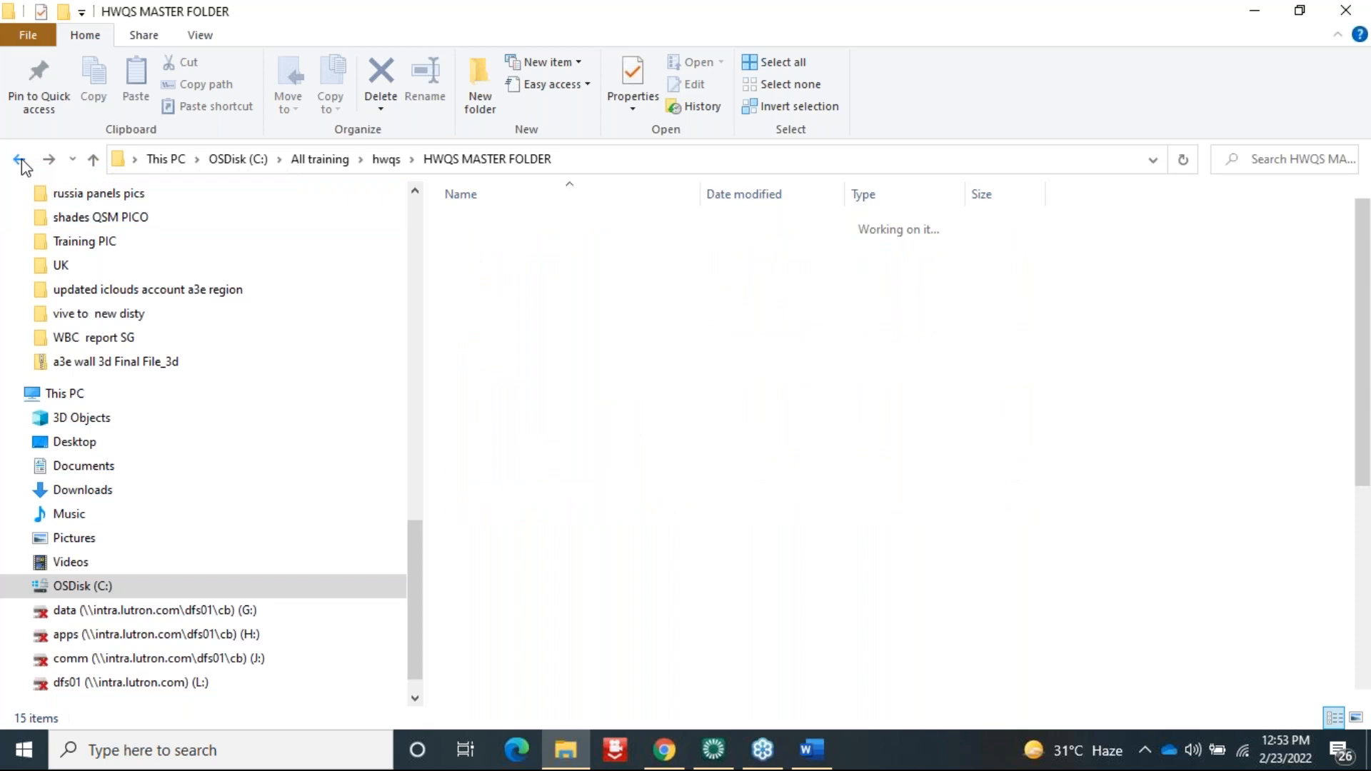
{"action": "left_click", "coordinate": [20, 160]}
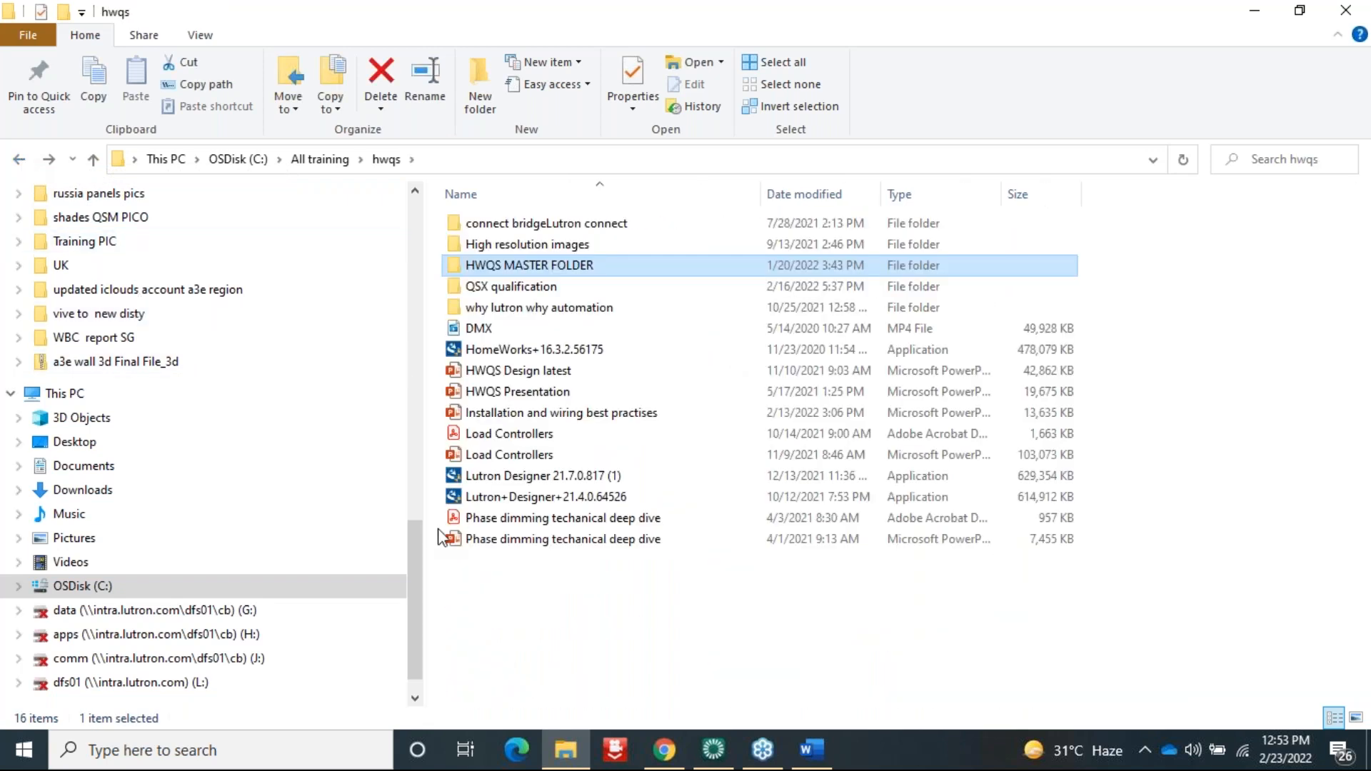
{"action": "double_click", "coordinate": [532, 288]}
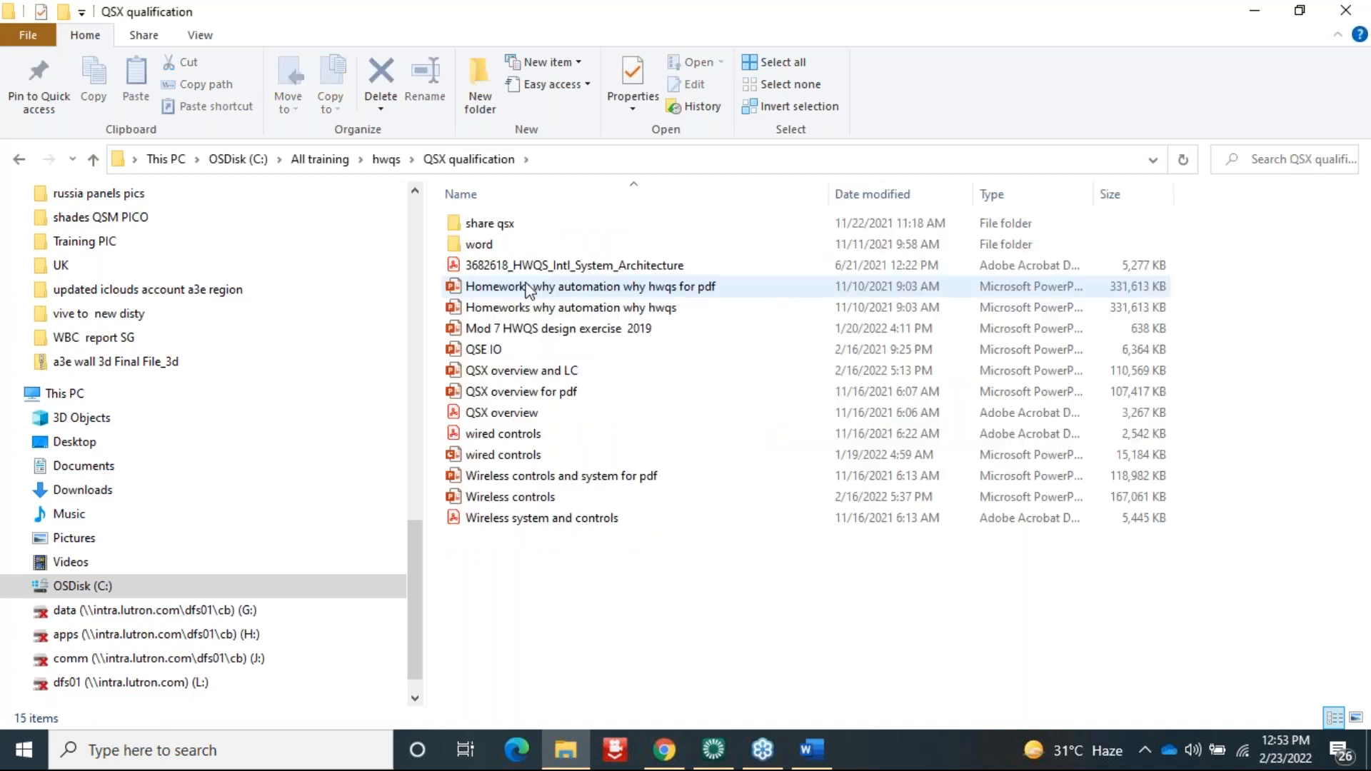
{"action": "double_click", "coordinate": [499, 246]}
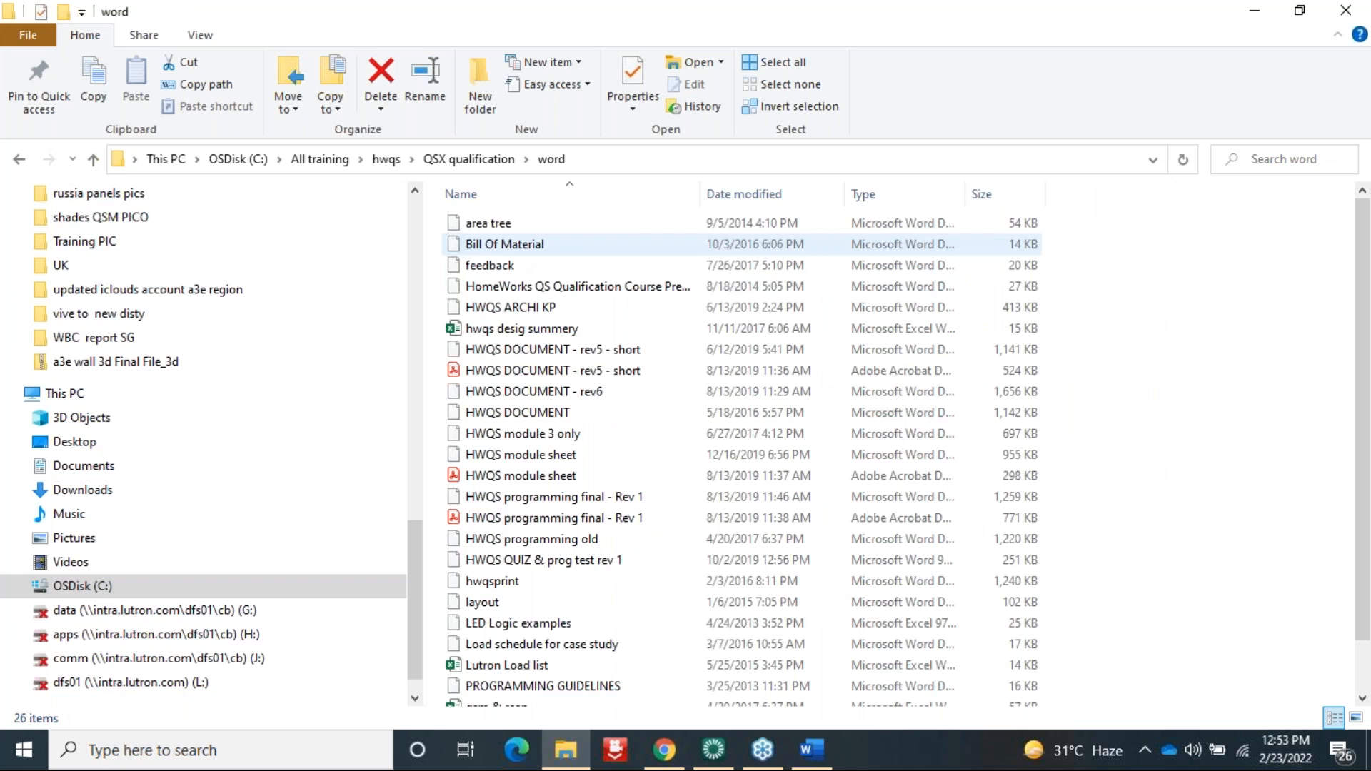
{"action": "left_click", "coordinate": [20, 159]}
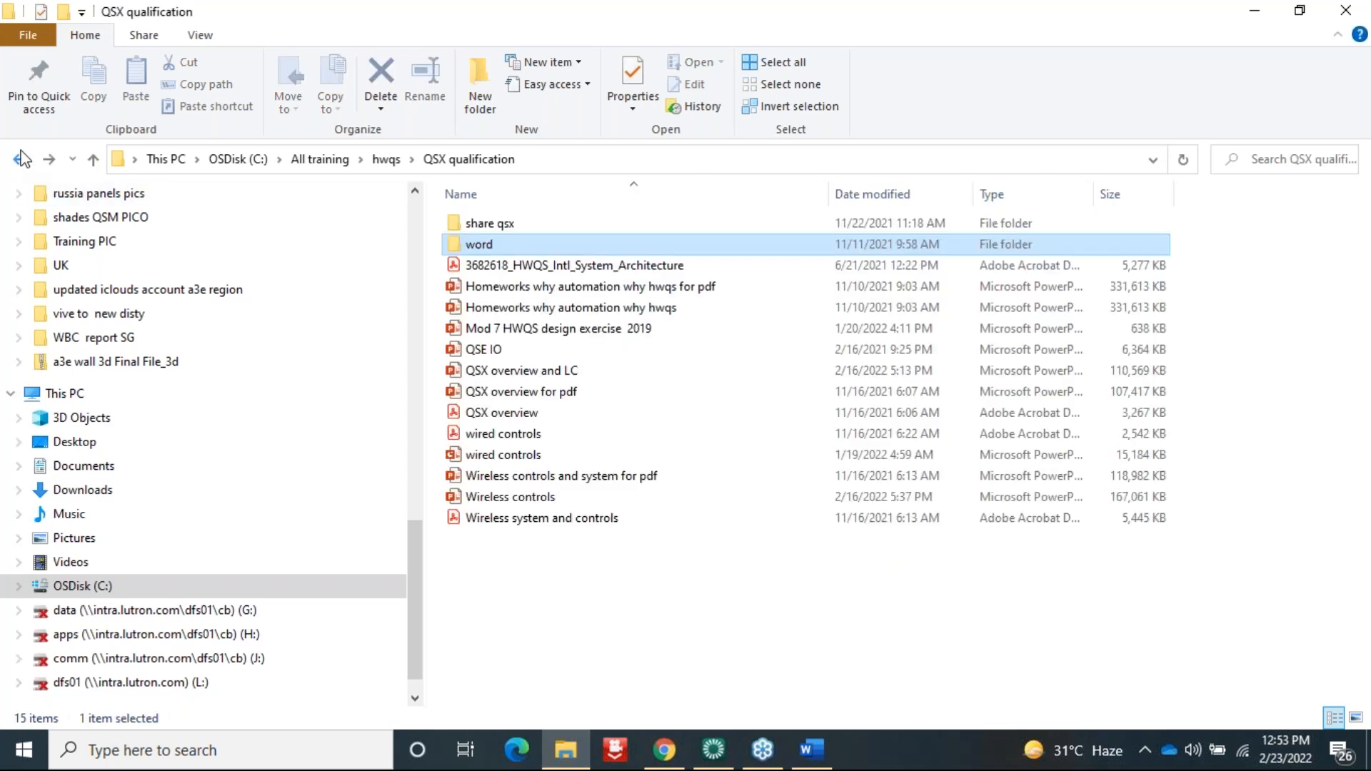
{"action": "left_click", "coordinate": [20, 159]}
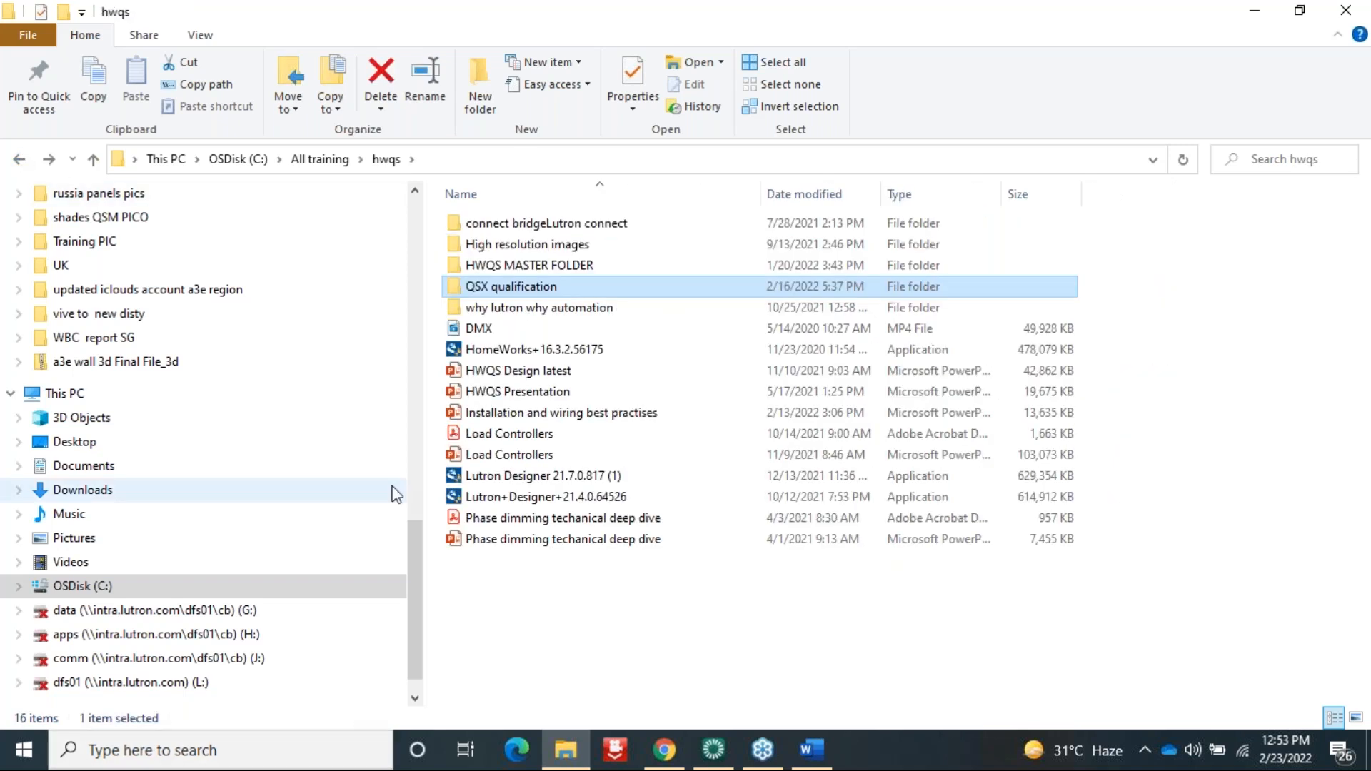
{"action": "left_click", "coordinate": [24, 157]}
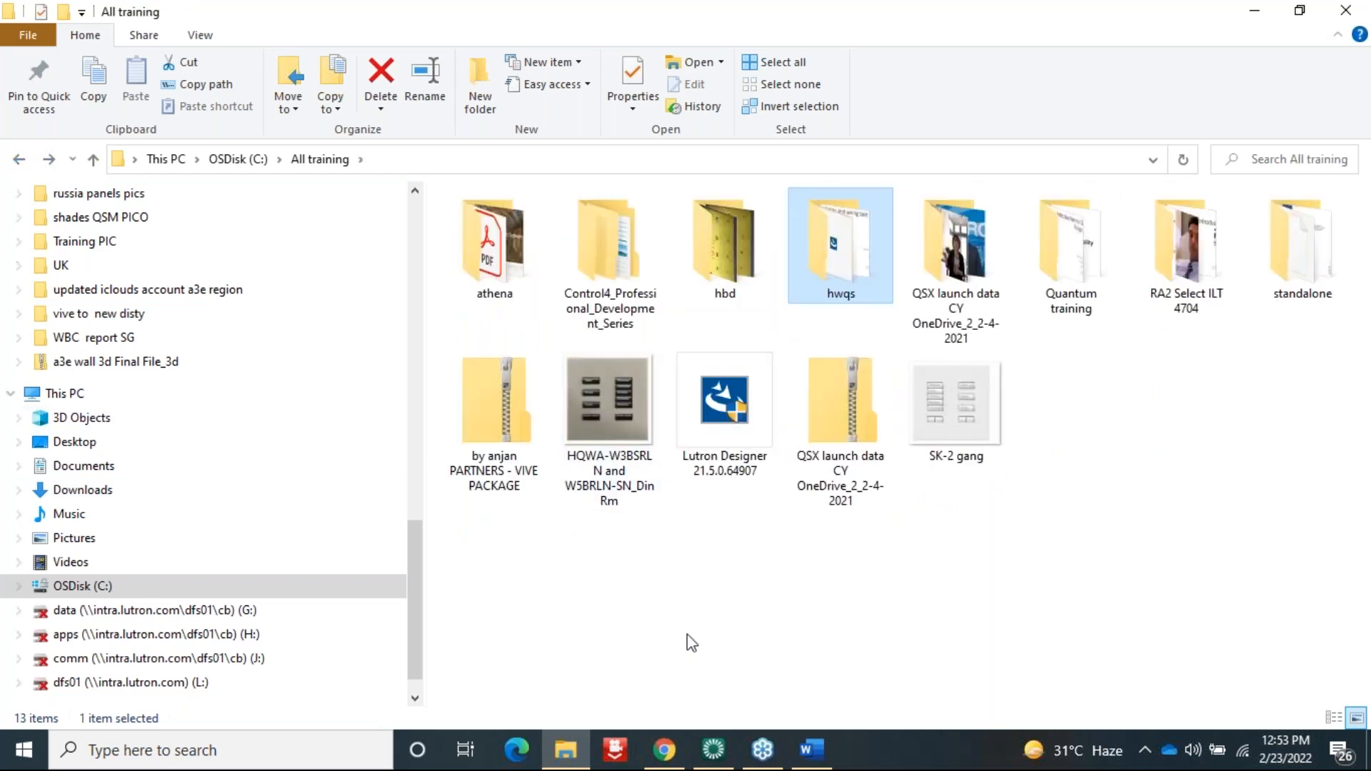
Step: Search the computer for "reset pro", open the QSX processor reset video and pause and resume its playback
{"action": "left_click", "coordinate": [133, 750]}
{"action": "type", "text": "re"}
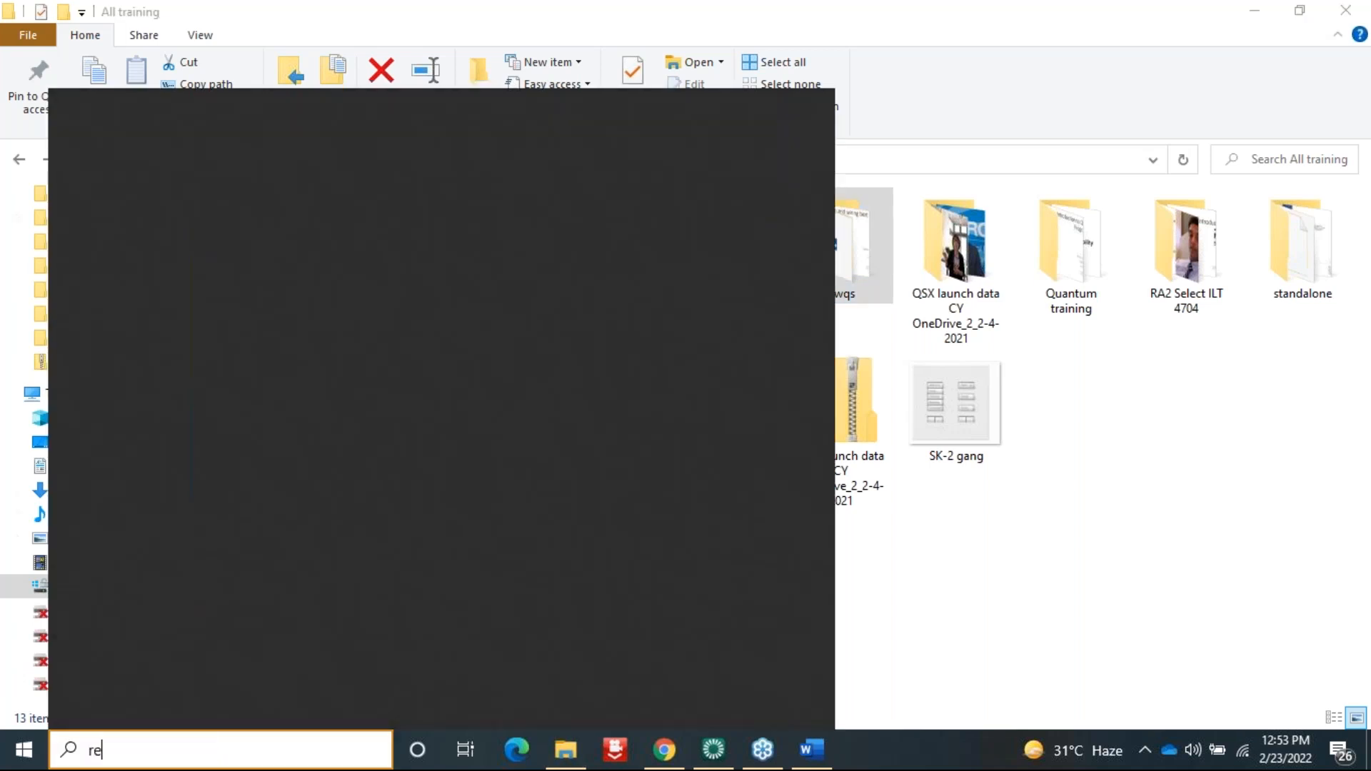
{"action": "type", "text": "set"}
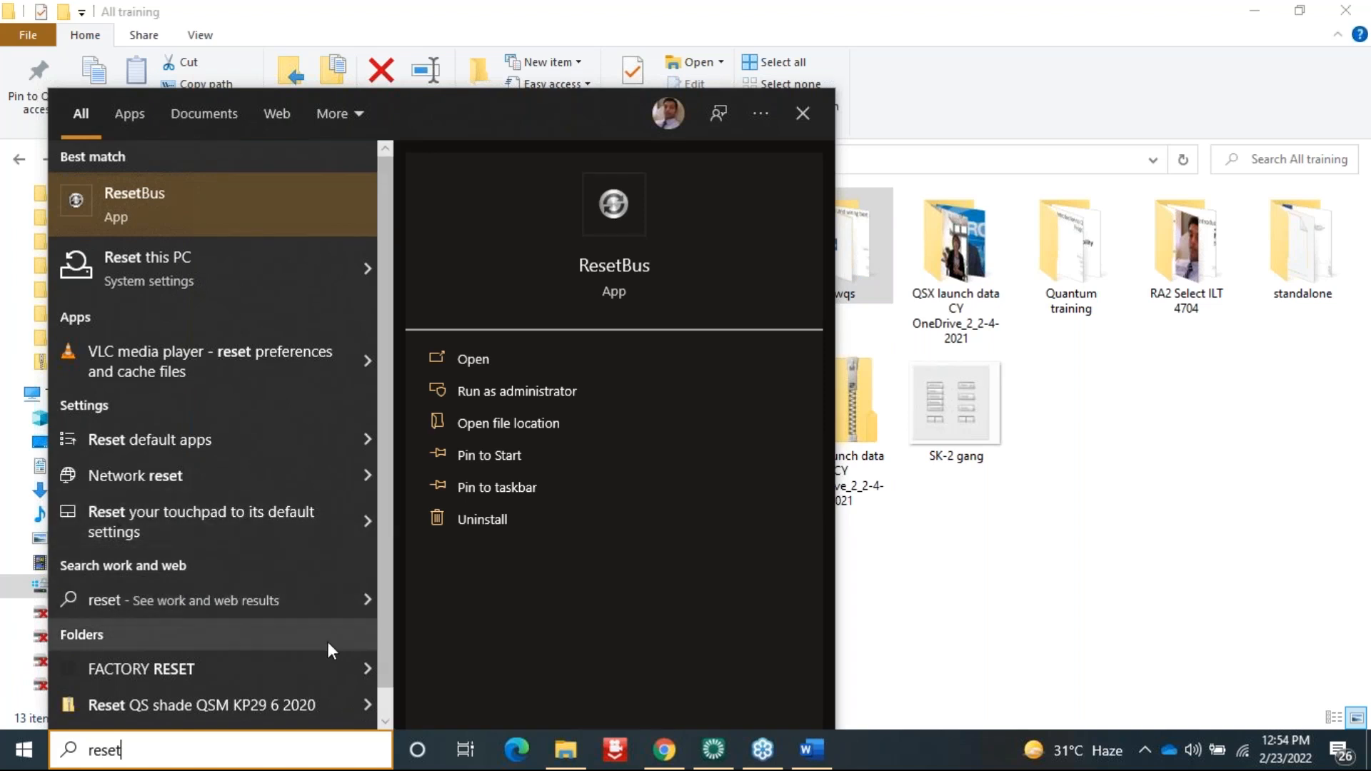
{"action": "type", "text": "pro"}
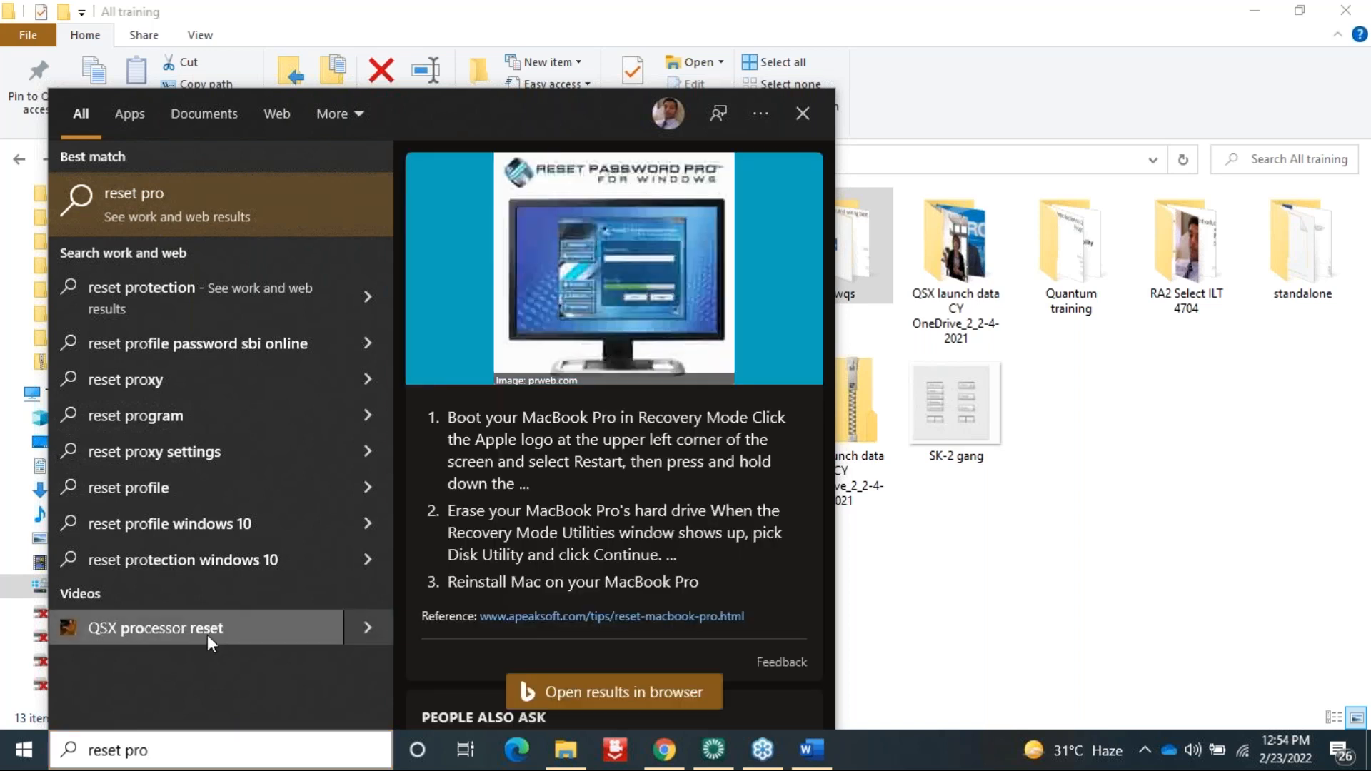
{"action": "key", "text": "Escape"}
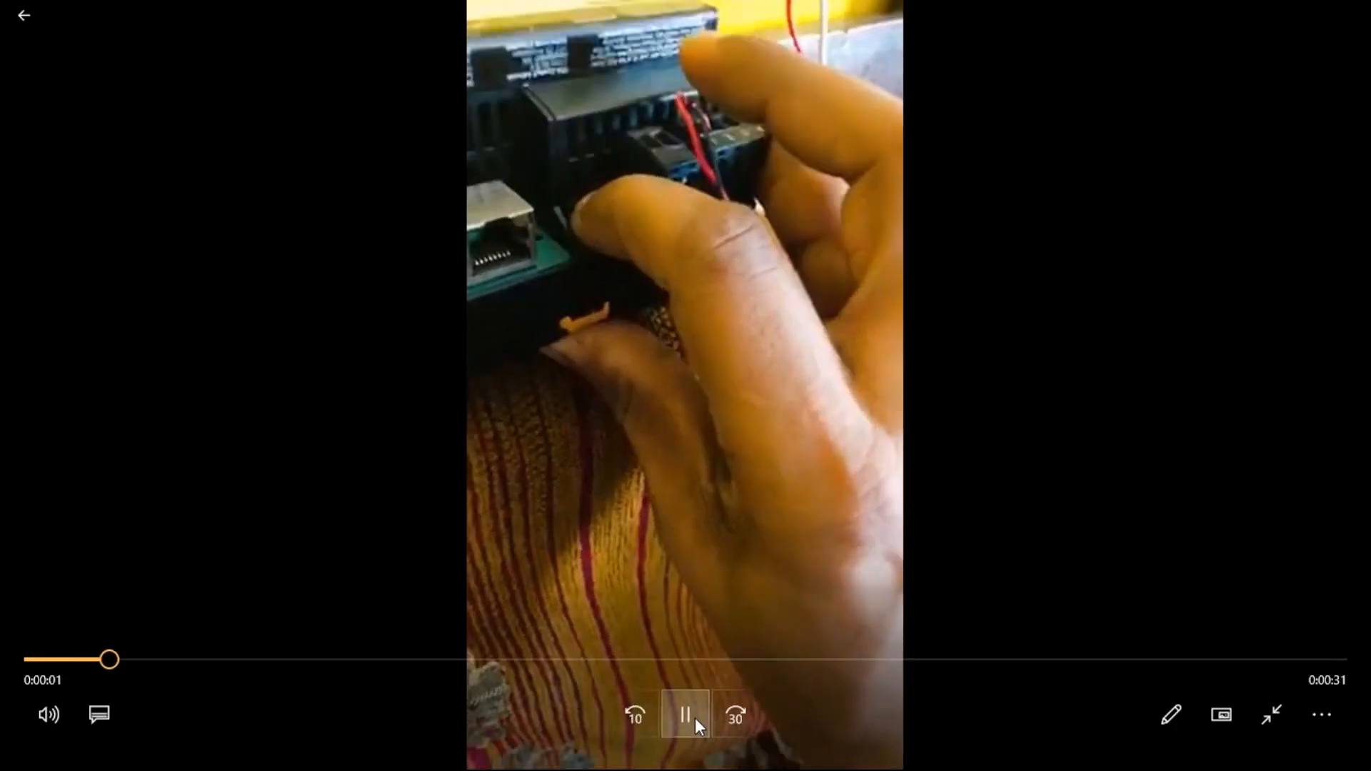
{"action": "left_click", "coordinate": [686, 714]}
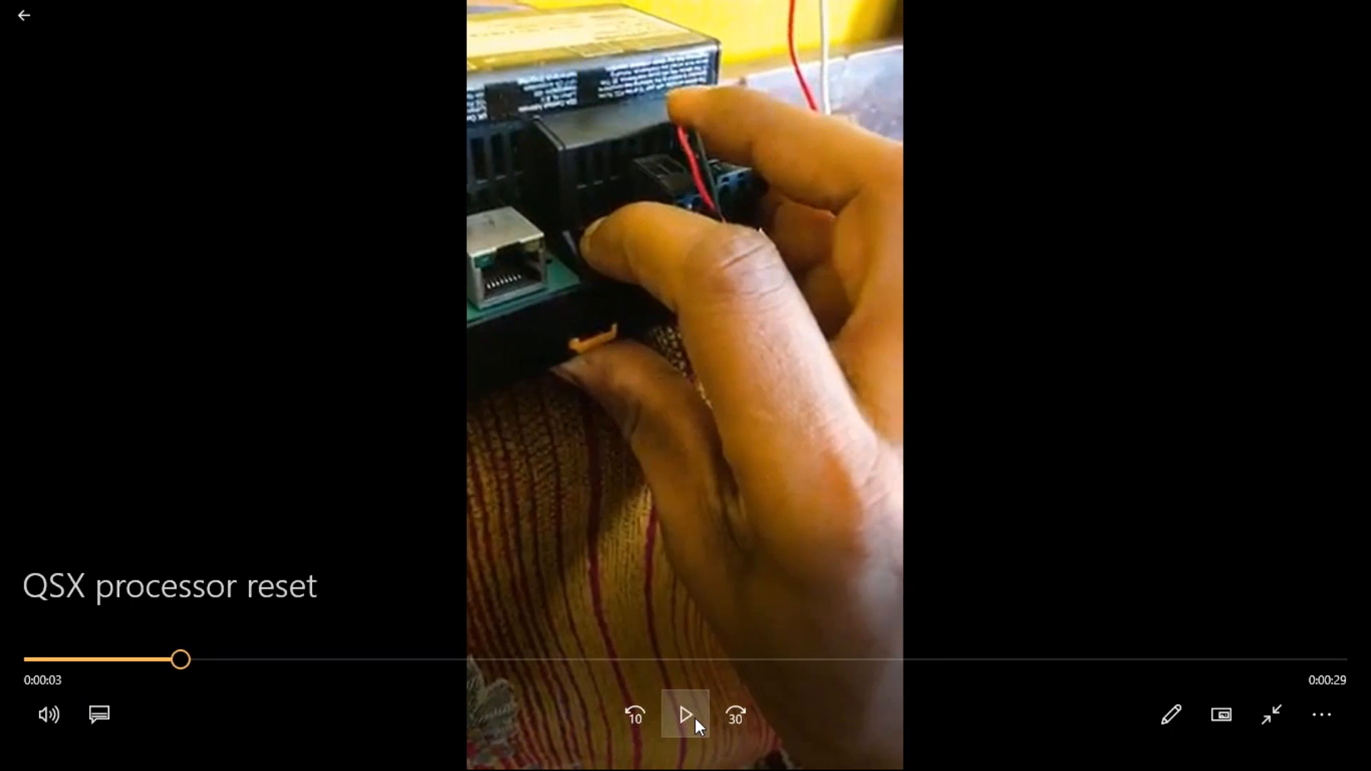
{"action": "left_click", "coordinate": [683, 717]}
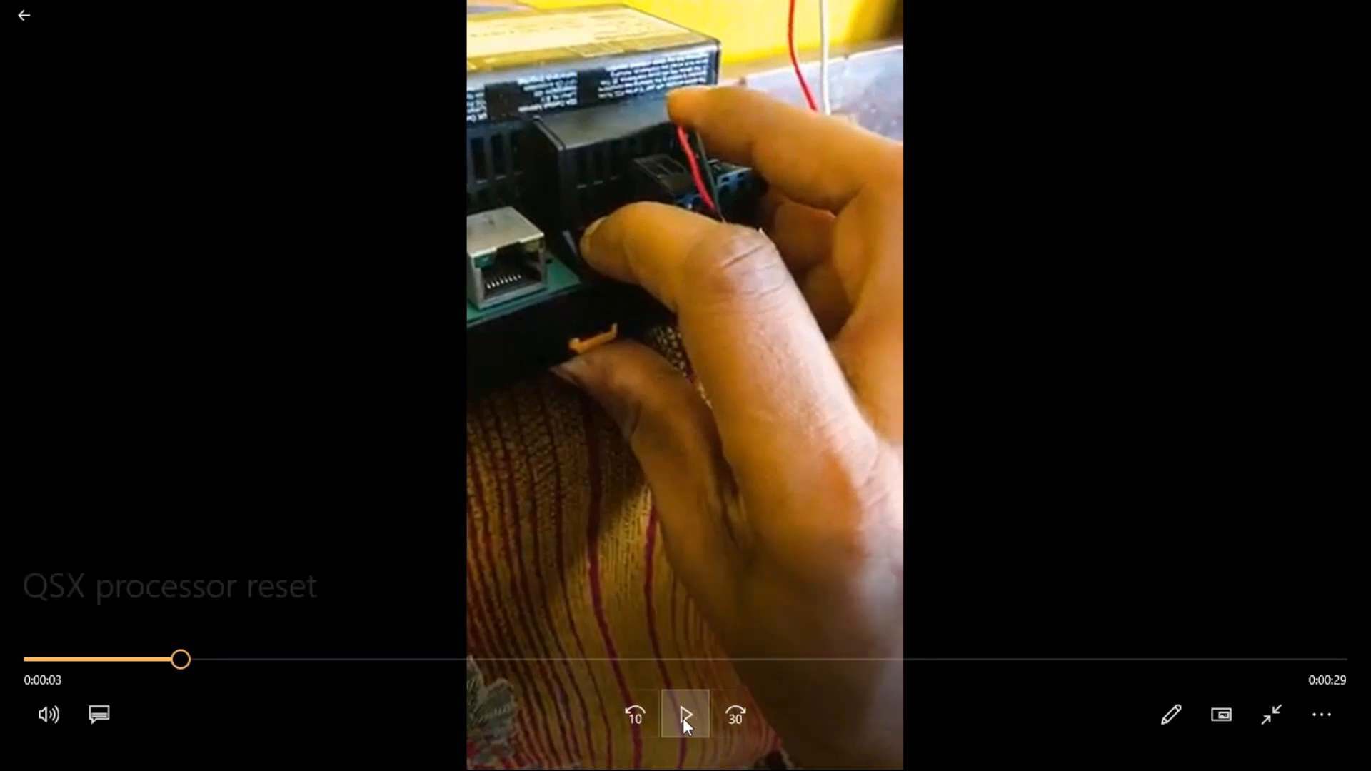
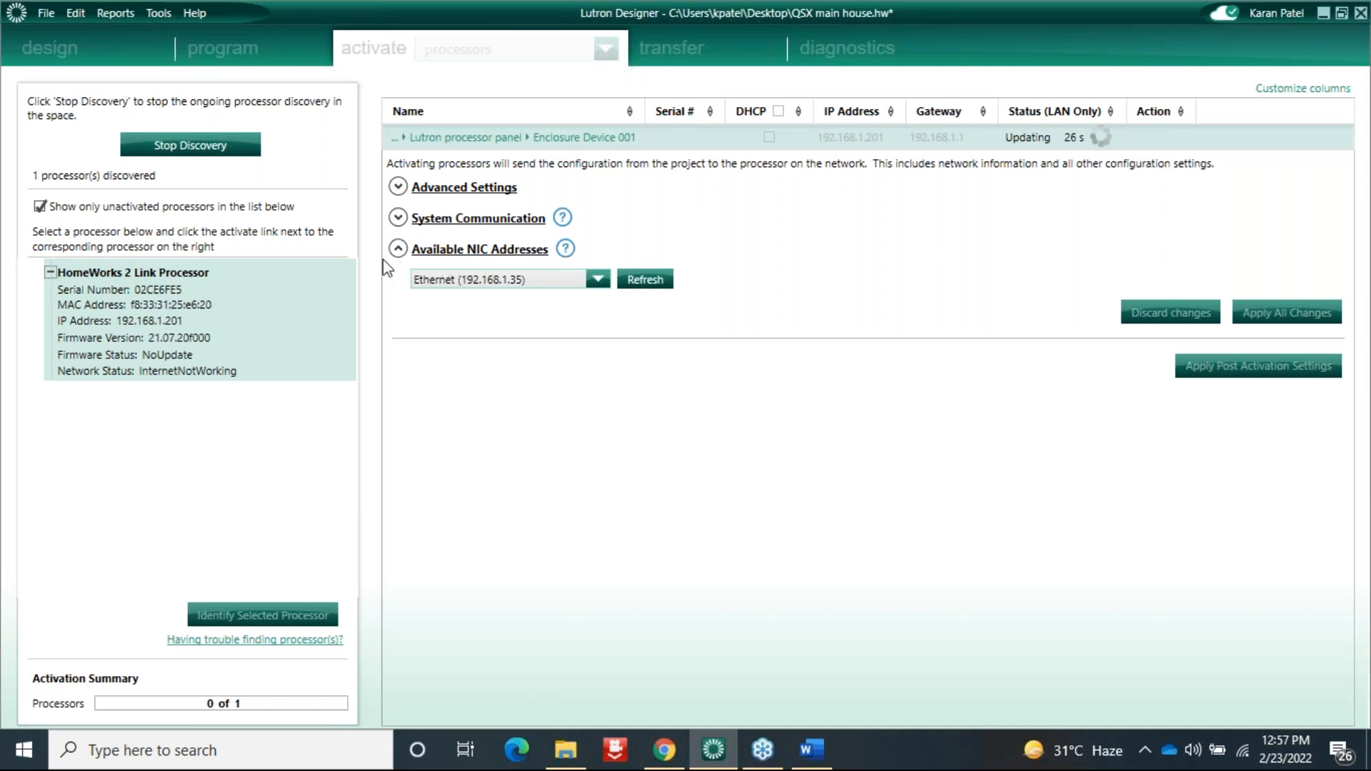
Step: Select Ethernet (192.168.1.35) as the NIC address for communicating with the processor
{"action": "left_click", "coordinate": [598, 286]}
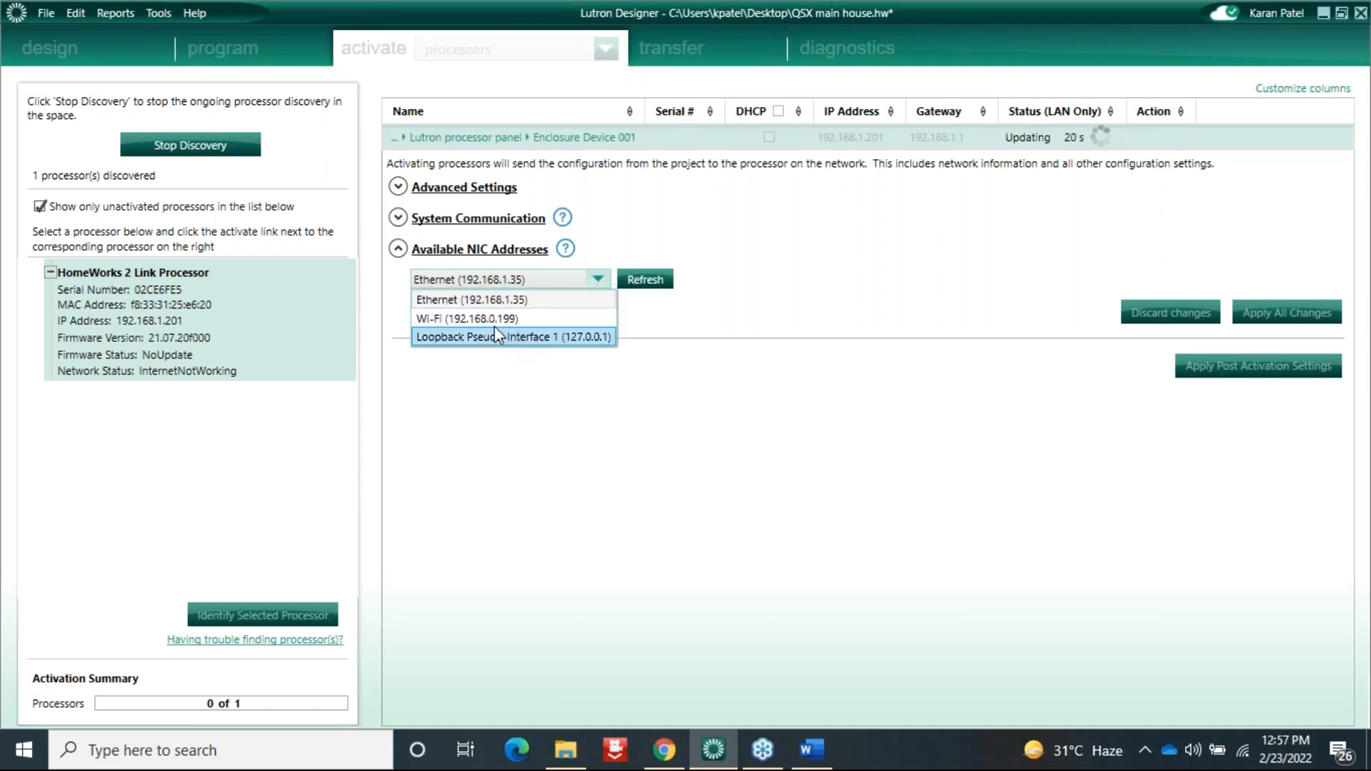
{"action": "left_click", "coordinate": [547, 307]}
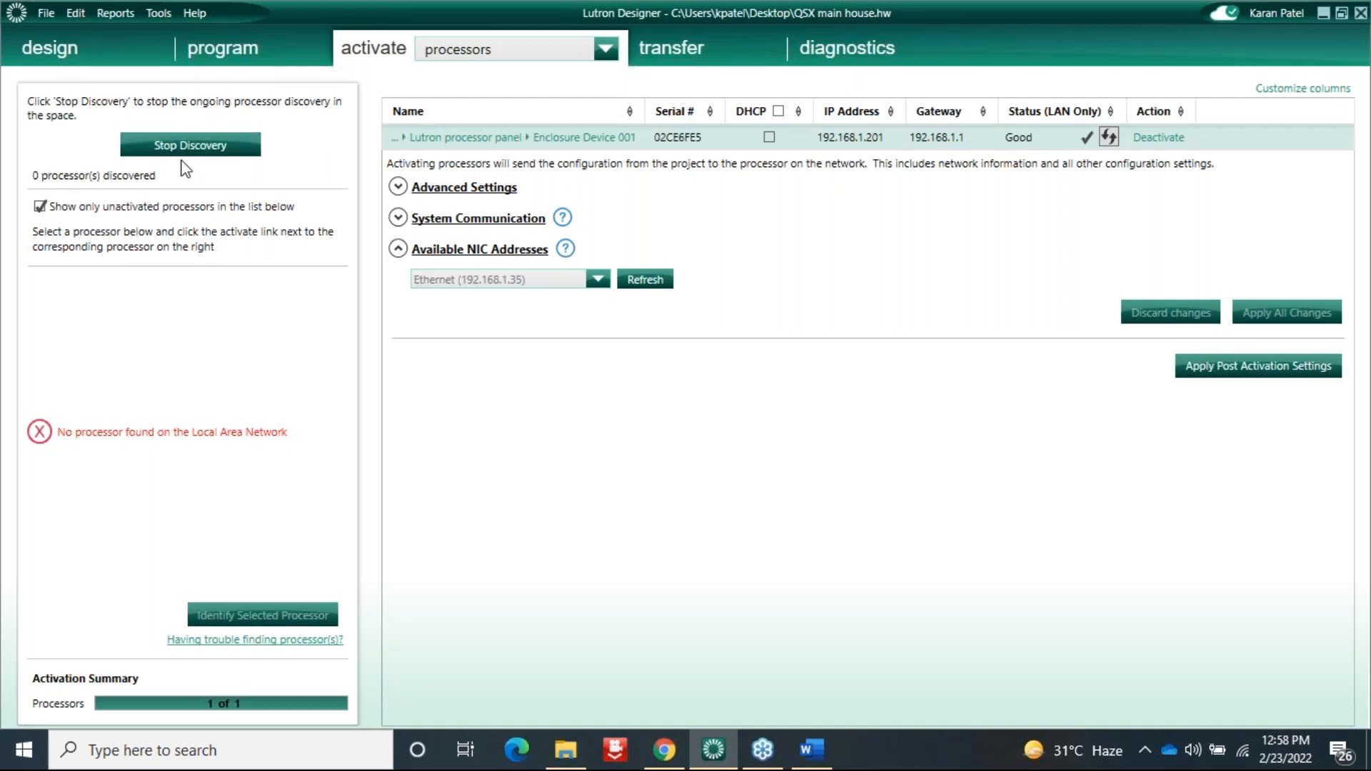
Step: Restart the processor discovery and include activated processors in the discovered list
{"action": "left_click", "coordinate": [203, 147]}
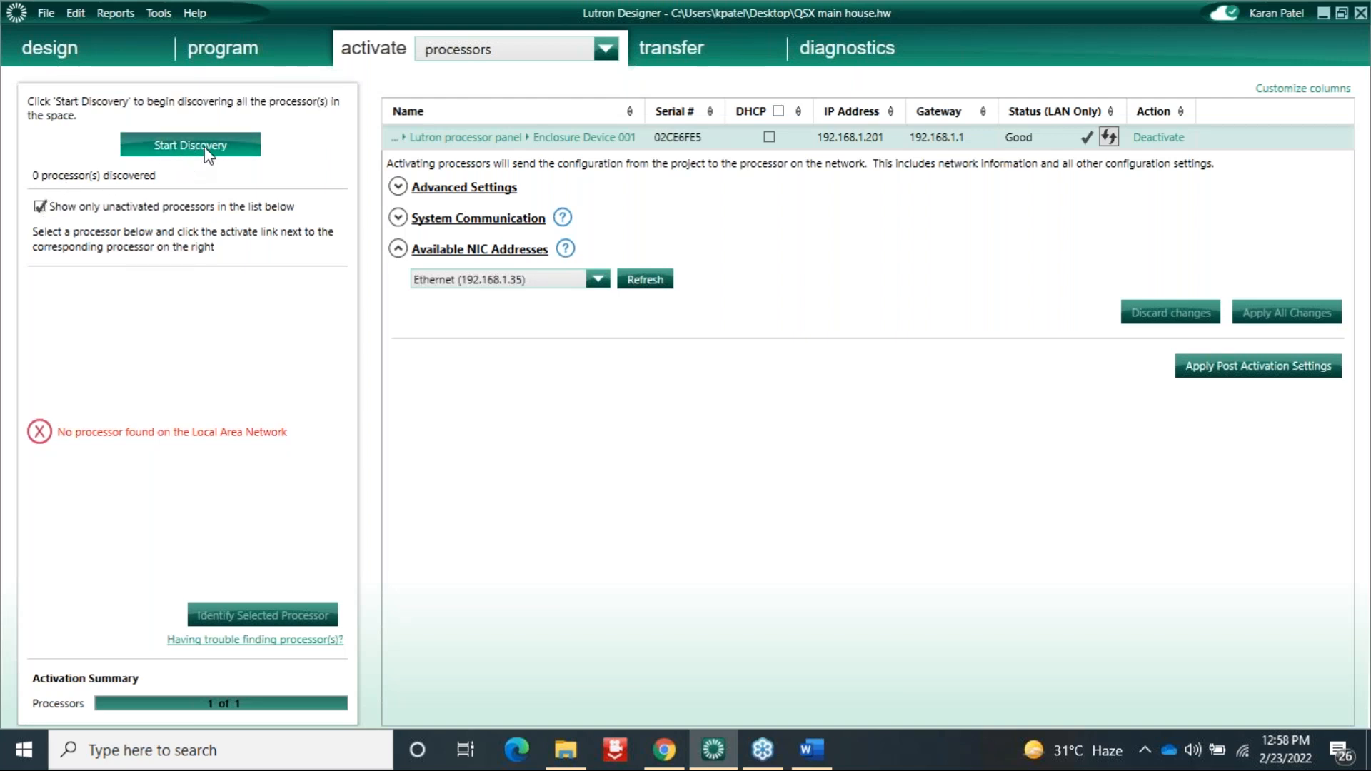
{"action": "left_click", "coordinate": [205, 147]}
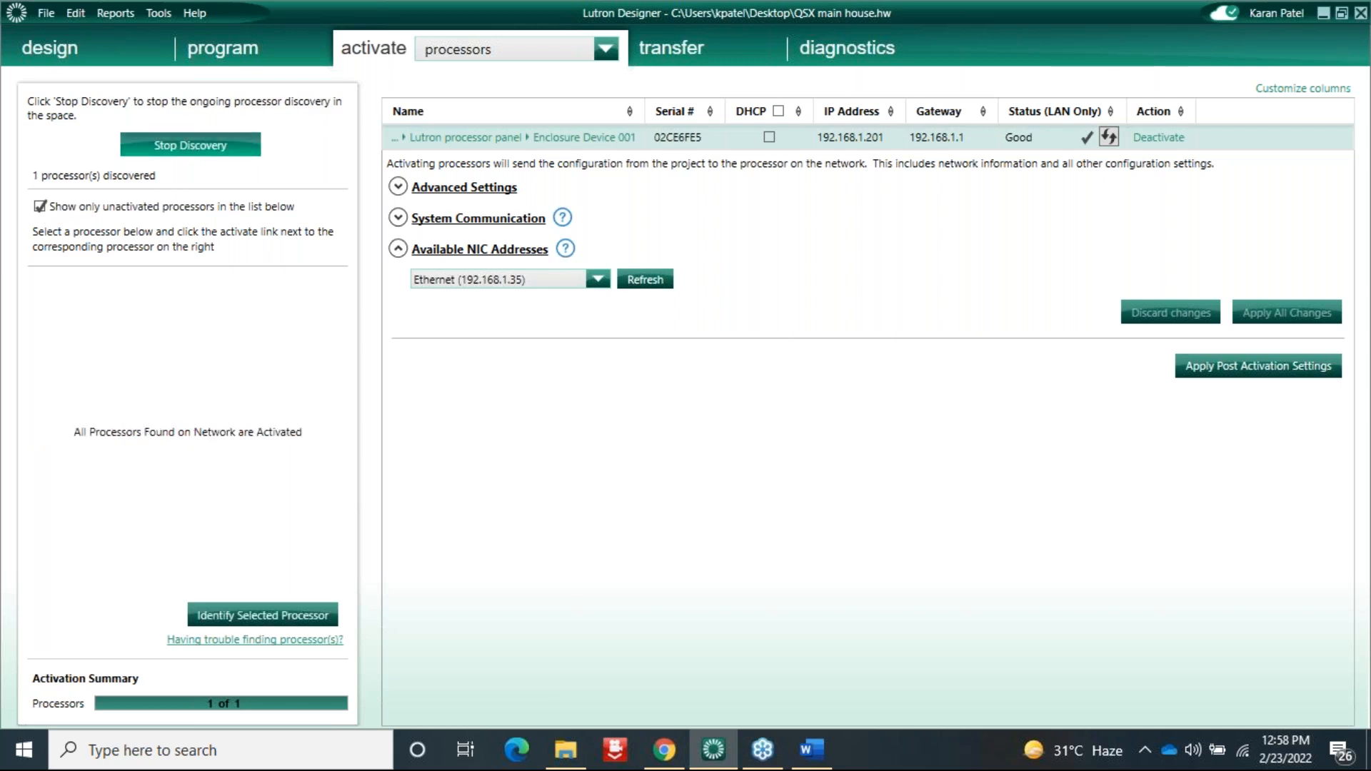
{"action": "left_click", "coordinate": [40, 207]}
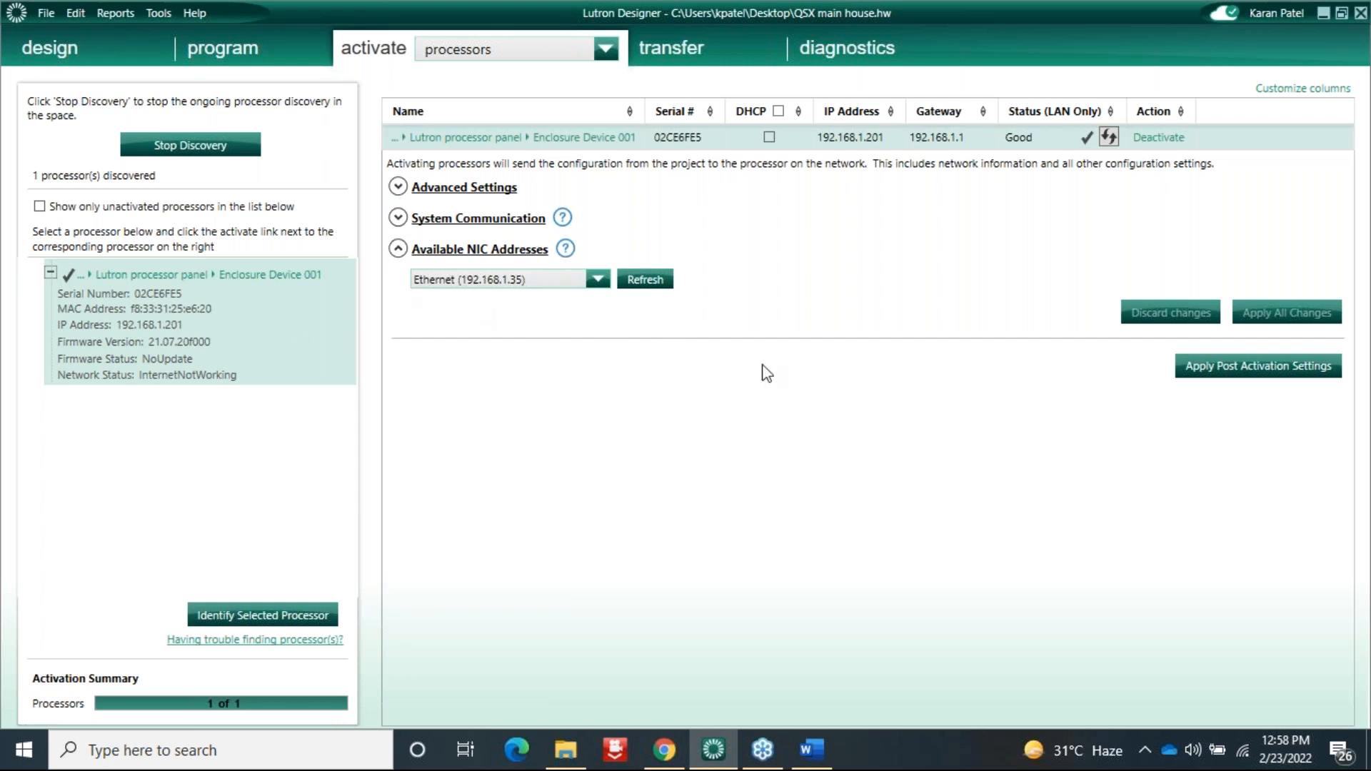
Step: Check the Ethernet adapter's IPv4 address, subnet mask and gateway in the Windows network settings, and close its dialogs and the Network and Sharing Center
{"action": "right_click", "coordinate": [1243, 750]}
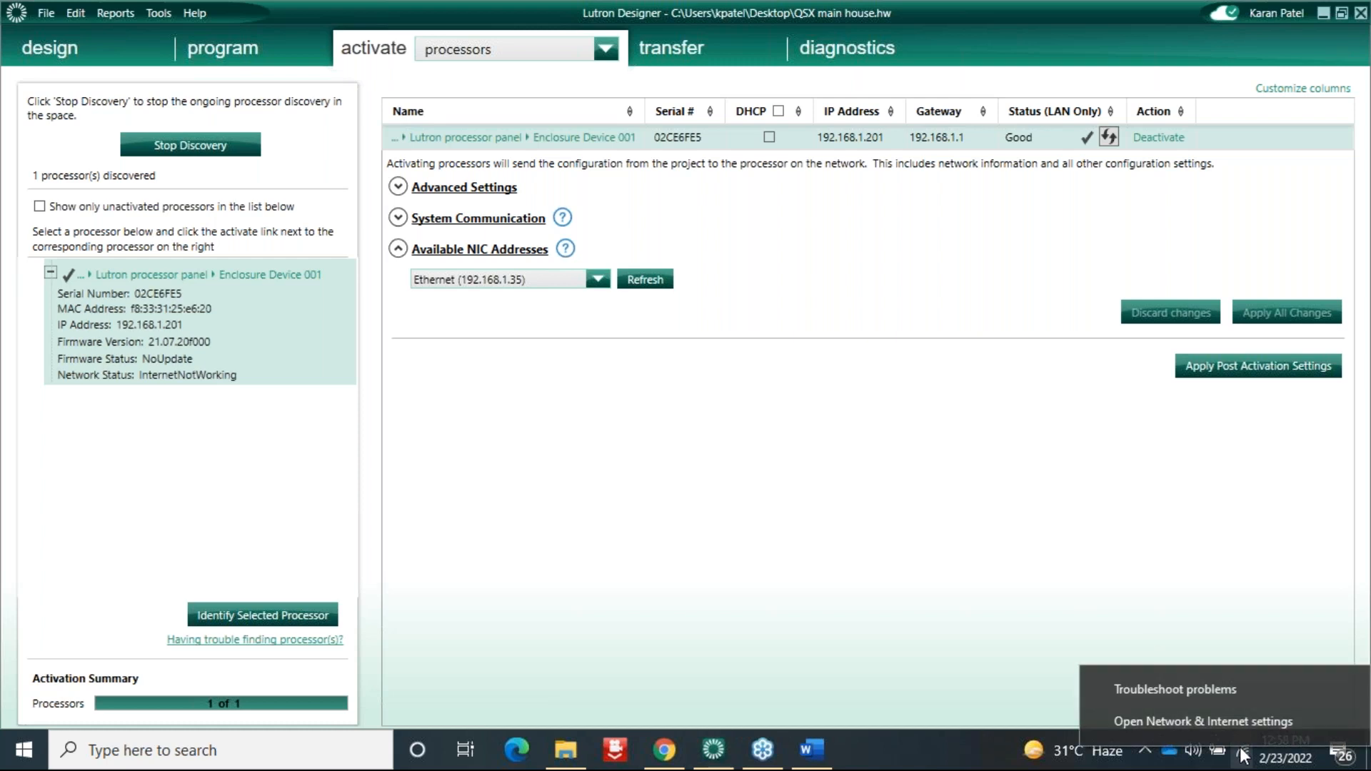
{"action": "left_click", "coordinate": [1198, 719]}
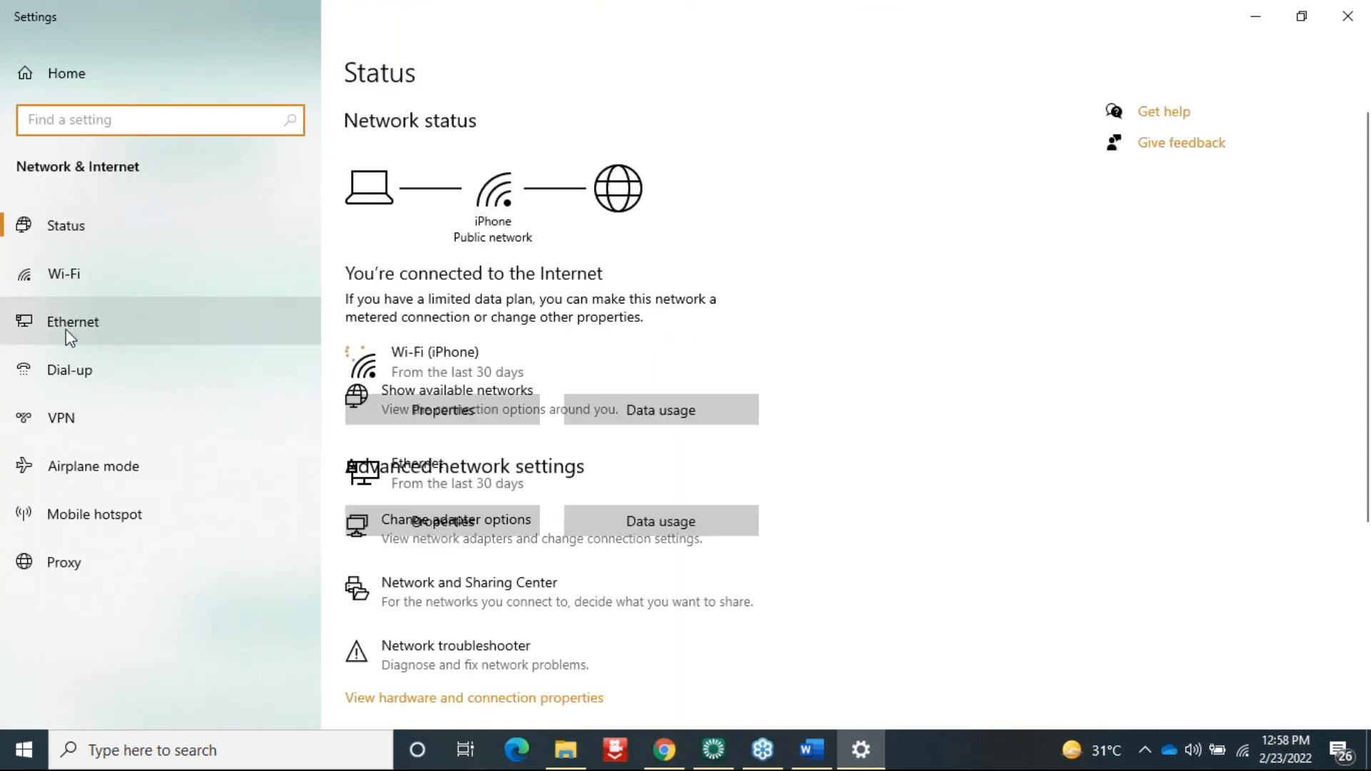
{"action": "left_click", "coordinate": [62, 327]}
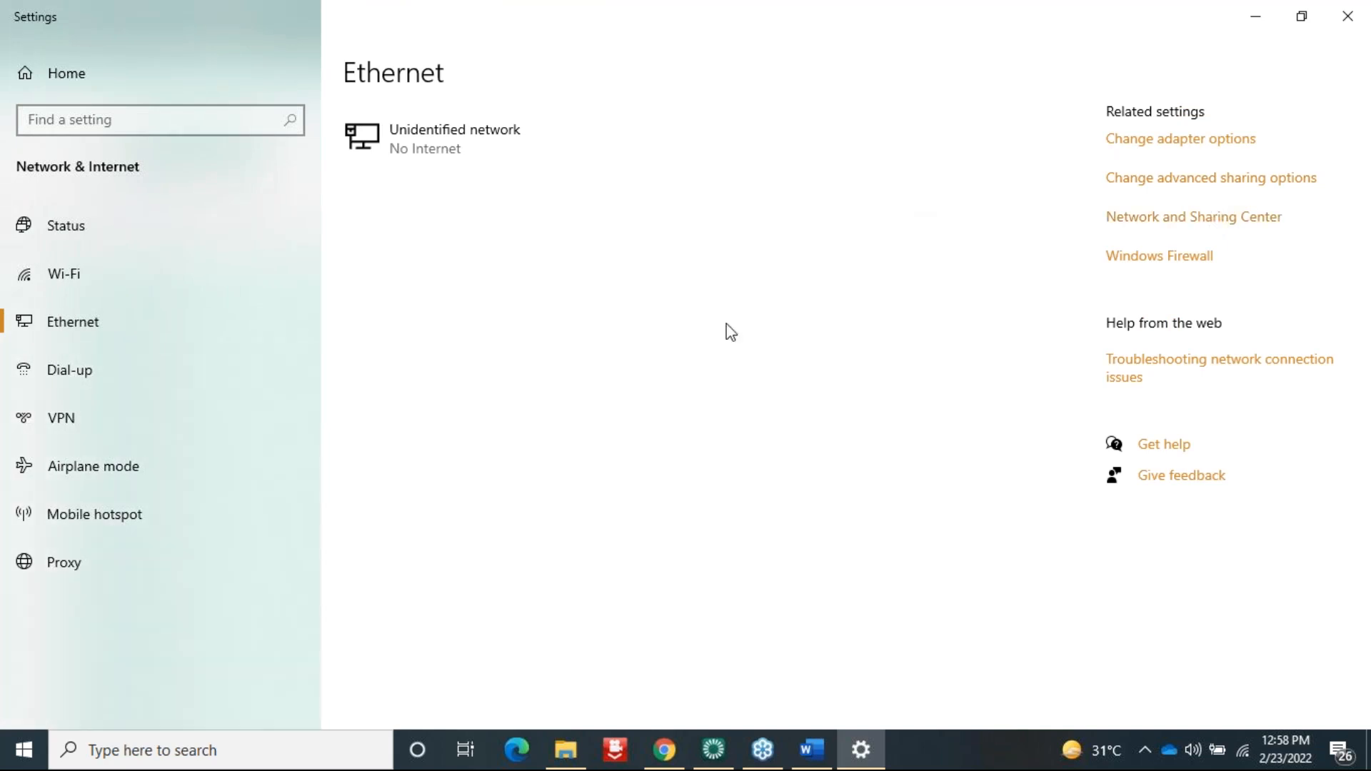
{"action": "left_click", "coordinate": [1187, 227]}
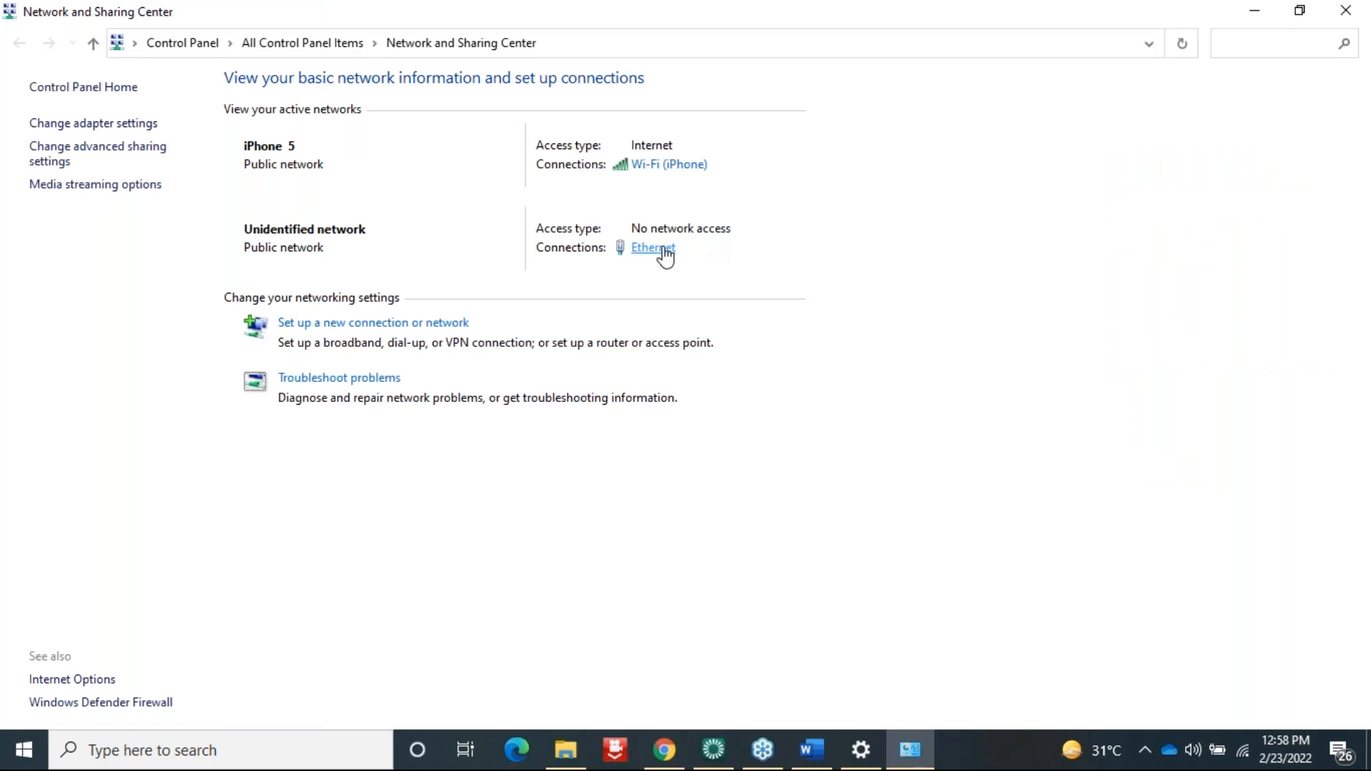
{"action": "left_click", "coordinate": [665, 250]}
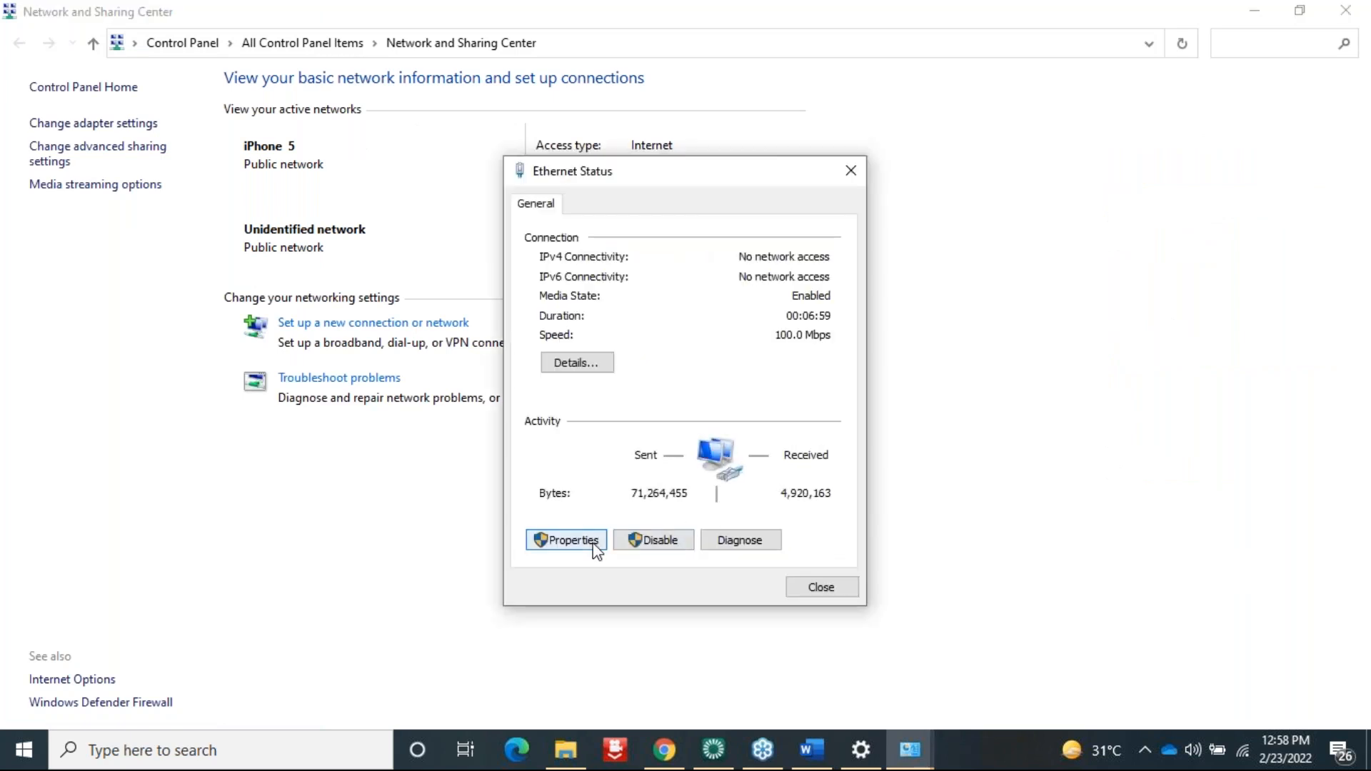
{"action": "left_click", "coordinate": [592, 543]}
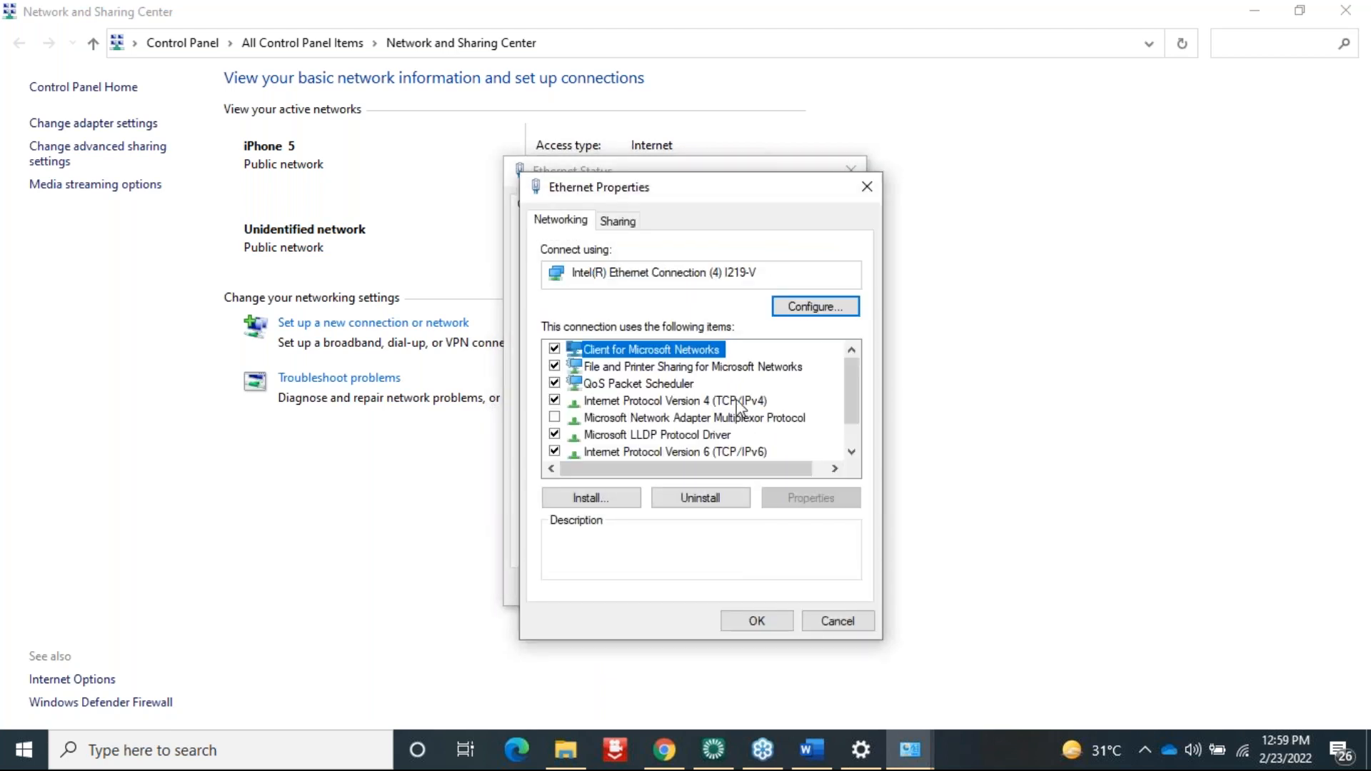
{"action": "double_click", "coordinate": [738, 407]}
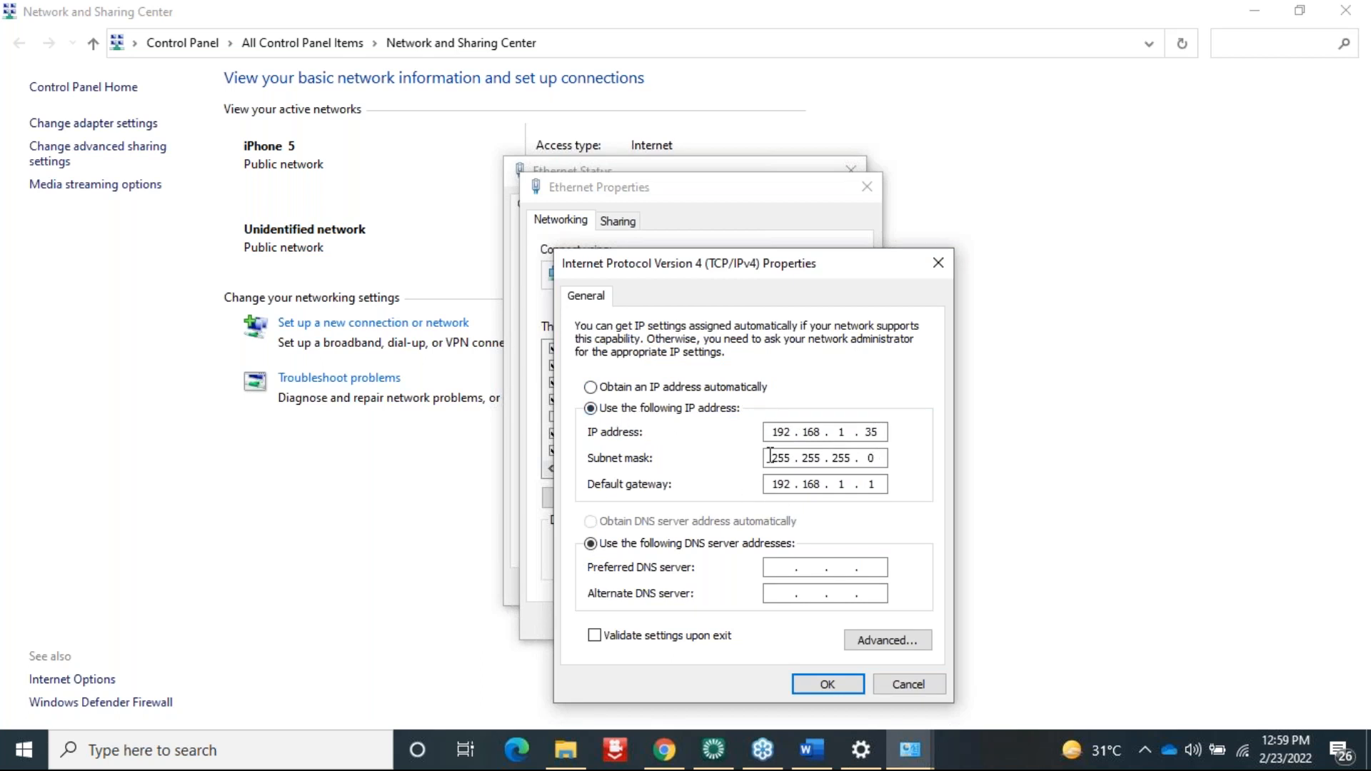
{"action": "left_click", "coordinate": [828, 685]}
{"action": "left_click", "coordinate": [866, 194]}
{"action": "left_click", "coordinate": [859, 164]}
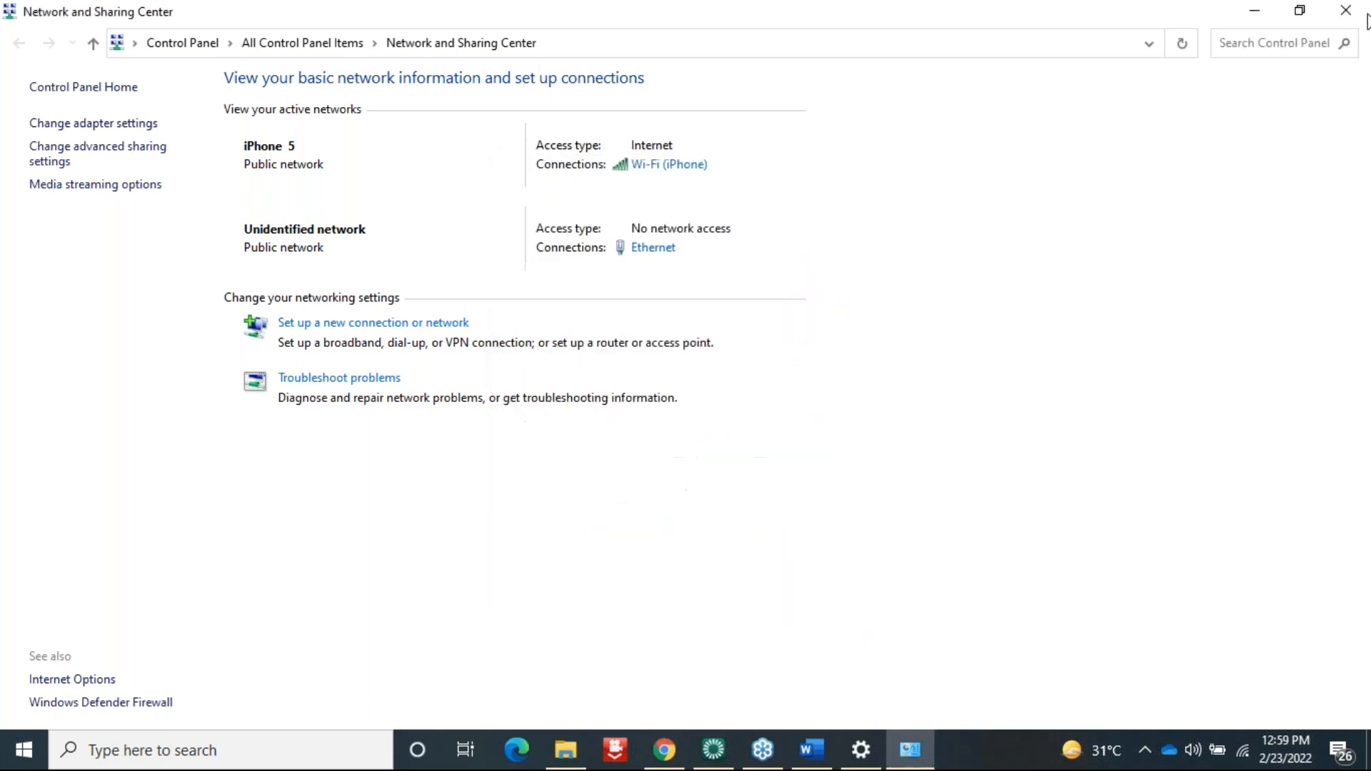
{"action": "left_click", "coordinate": [1347, 12]}
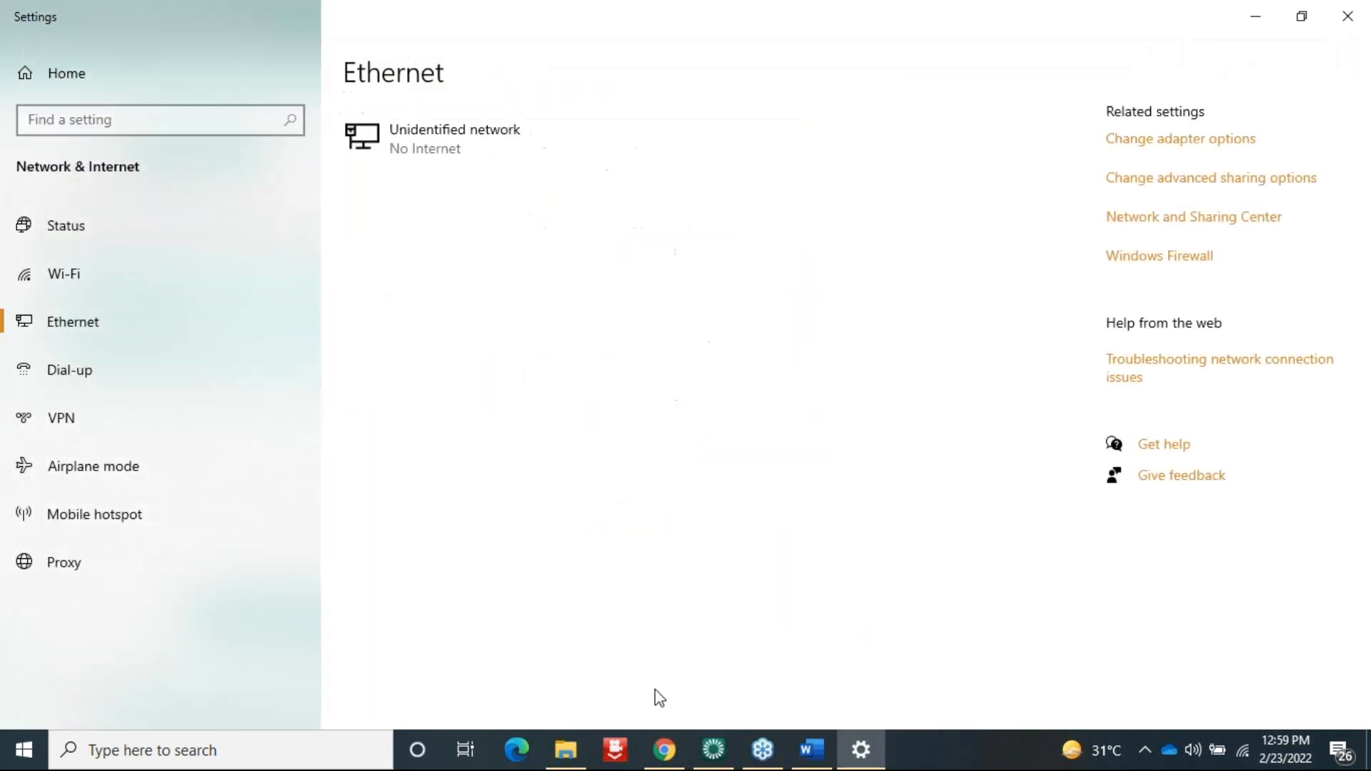
Step: Return to Lutron Designer, refresh the available NIC addresses and apply the post activation settings to Enclosure Device 001
{"action": "left_click", "coordinate": [714, 750]}
{"action": "left_click", "coordinate": [641, 276]}
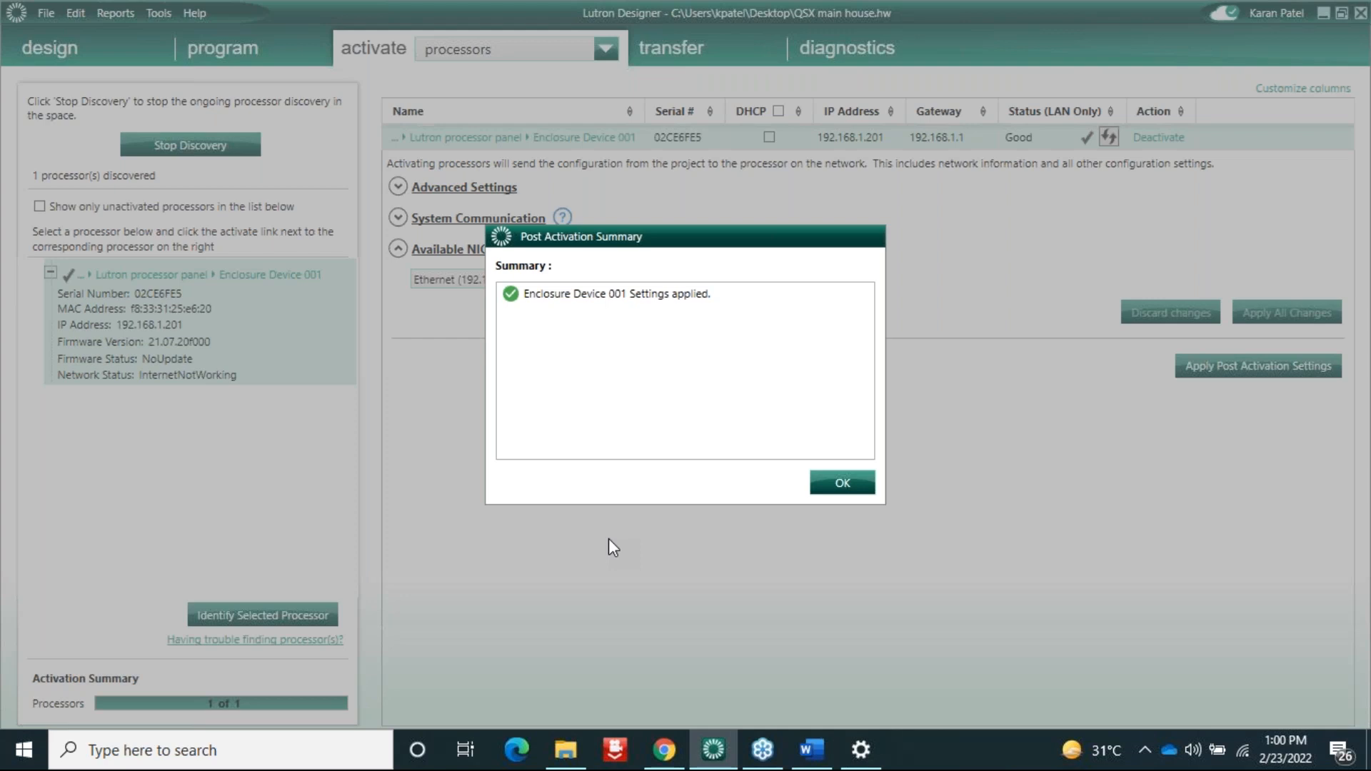
{"action": "left_click", "coordinate": [836, 485]}
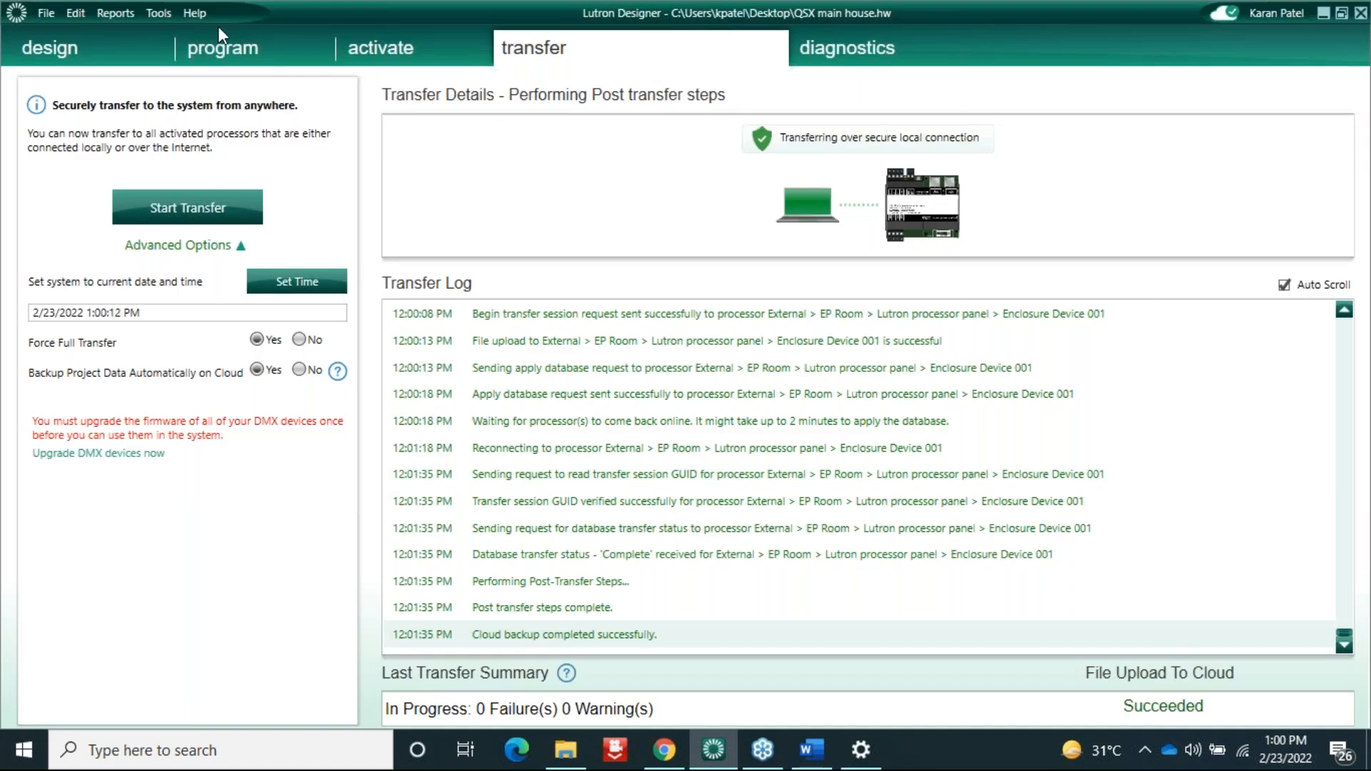
Step: Check the Lutron Designer version in the About information and close it
{"action": "left_click", "coordinate": [200, 12]}
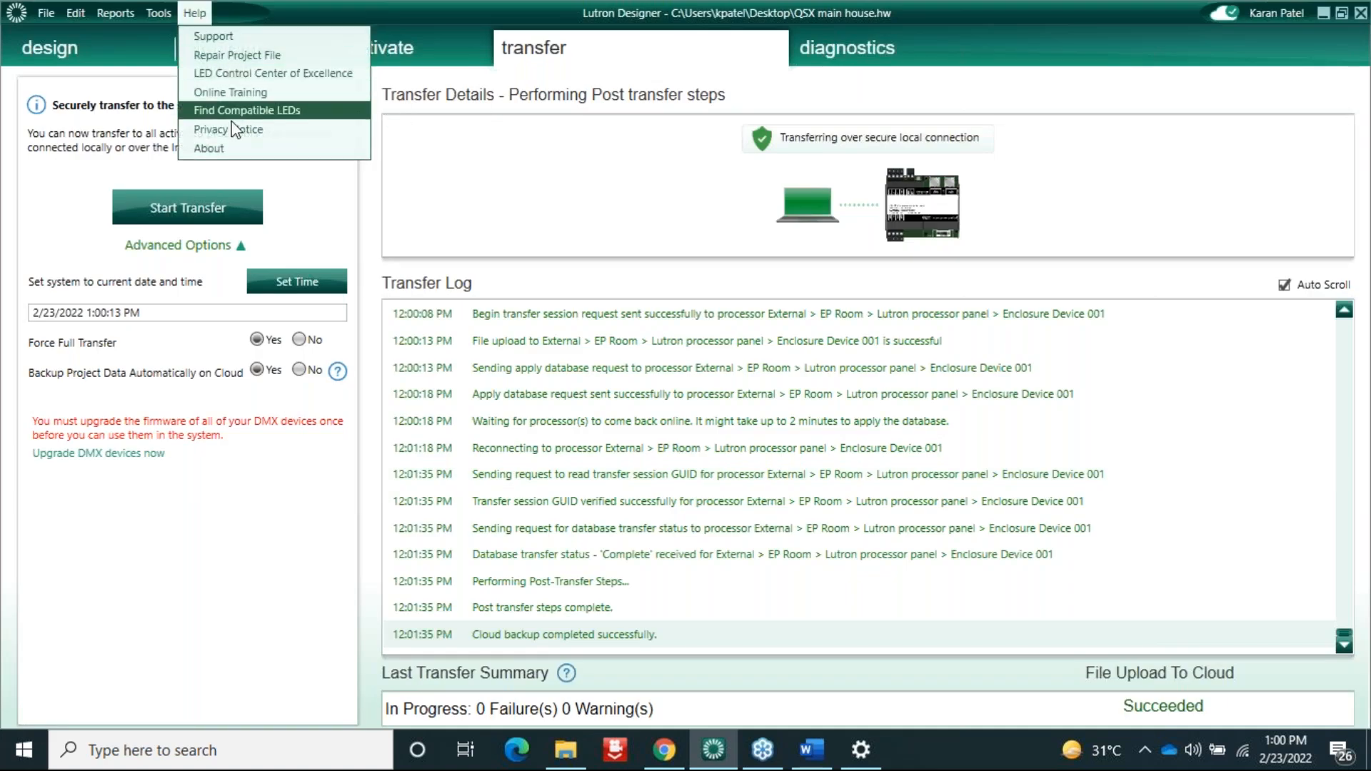
{"action": "left_click", "coordinate": [230, 150]}
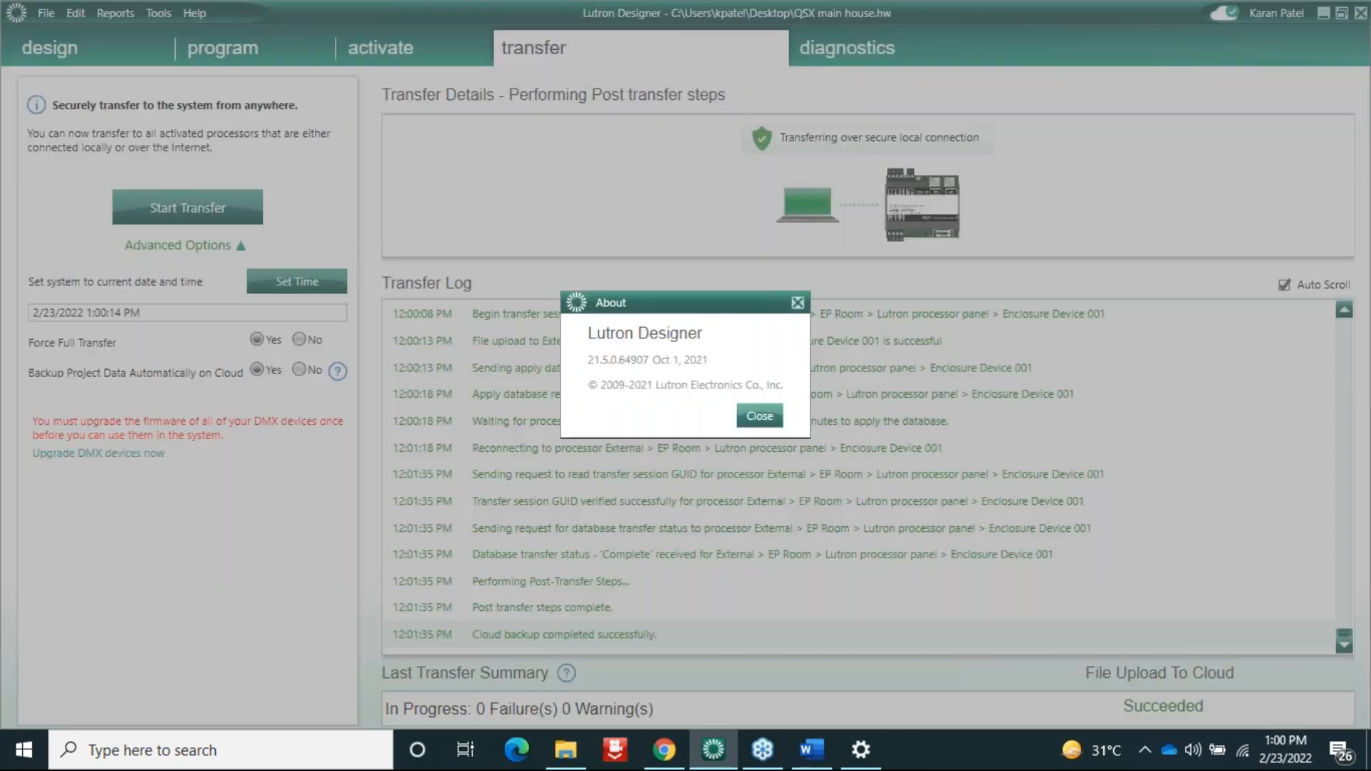
{"action": "left_click", "coordinate": [798, 304]}
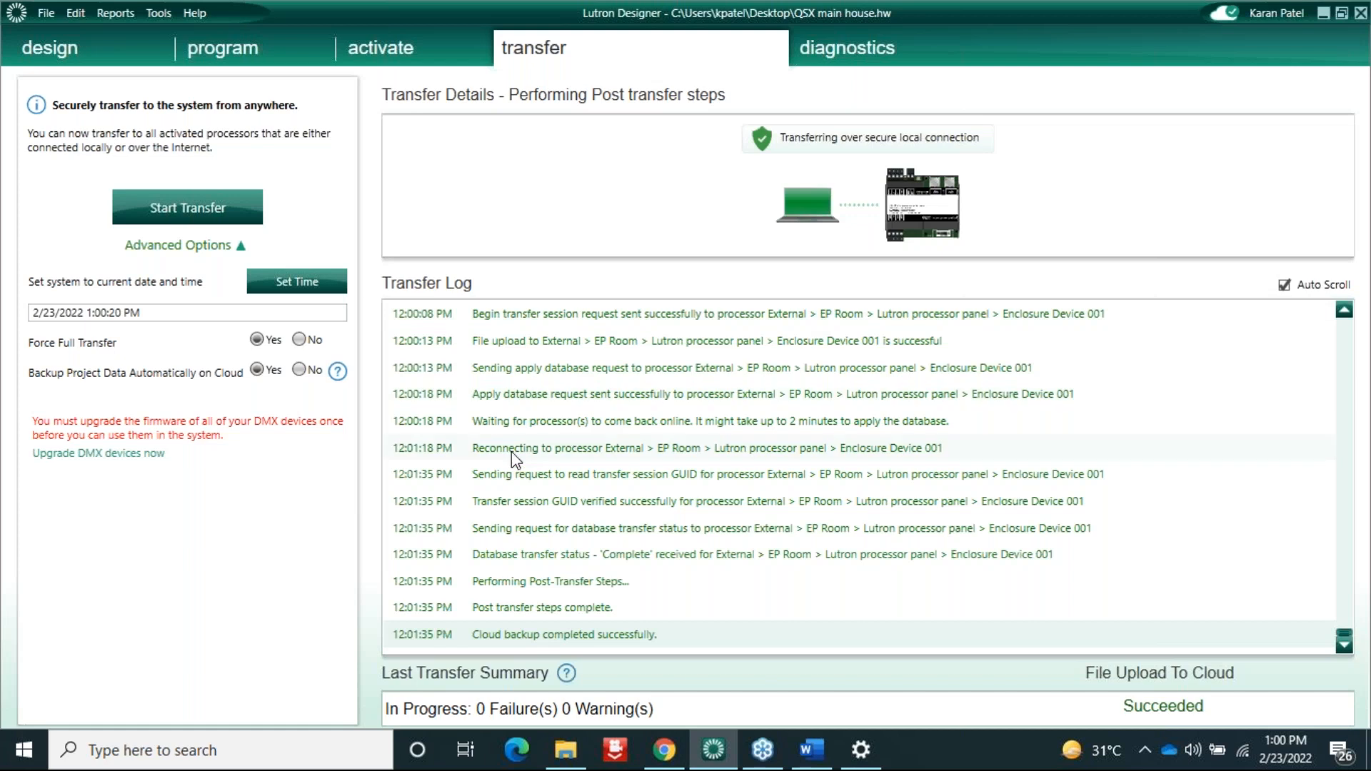
Step: Transfer the project database to the processor with full transfer forced, and bring Lutron Designer back to the front
{"action": "left_click", "coordinate": [185, 211]}
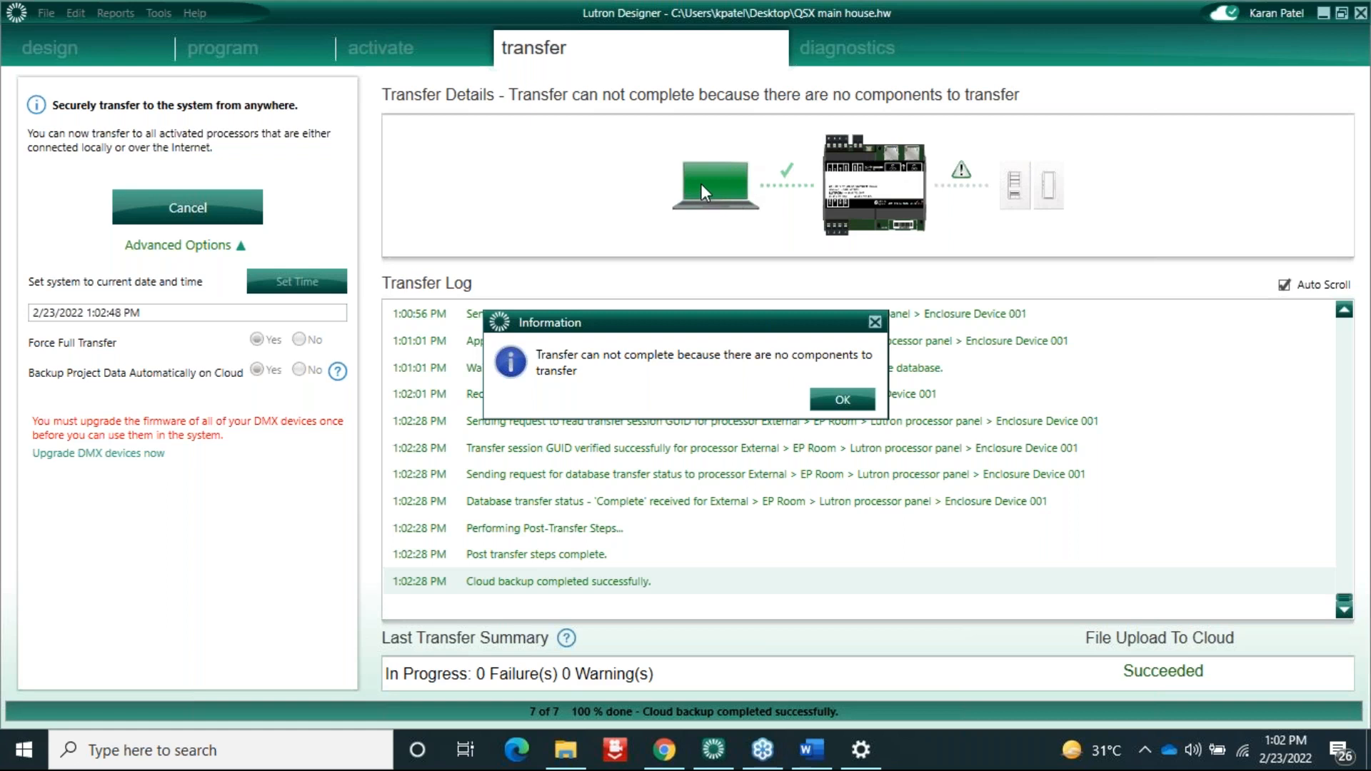
{"action": "left_click", "coordinate": [842, 398]}
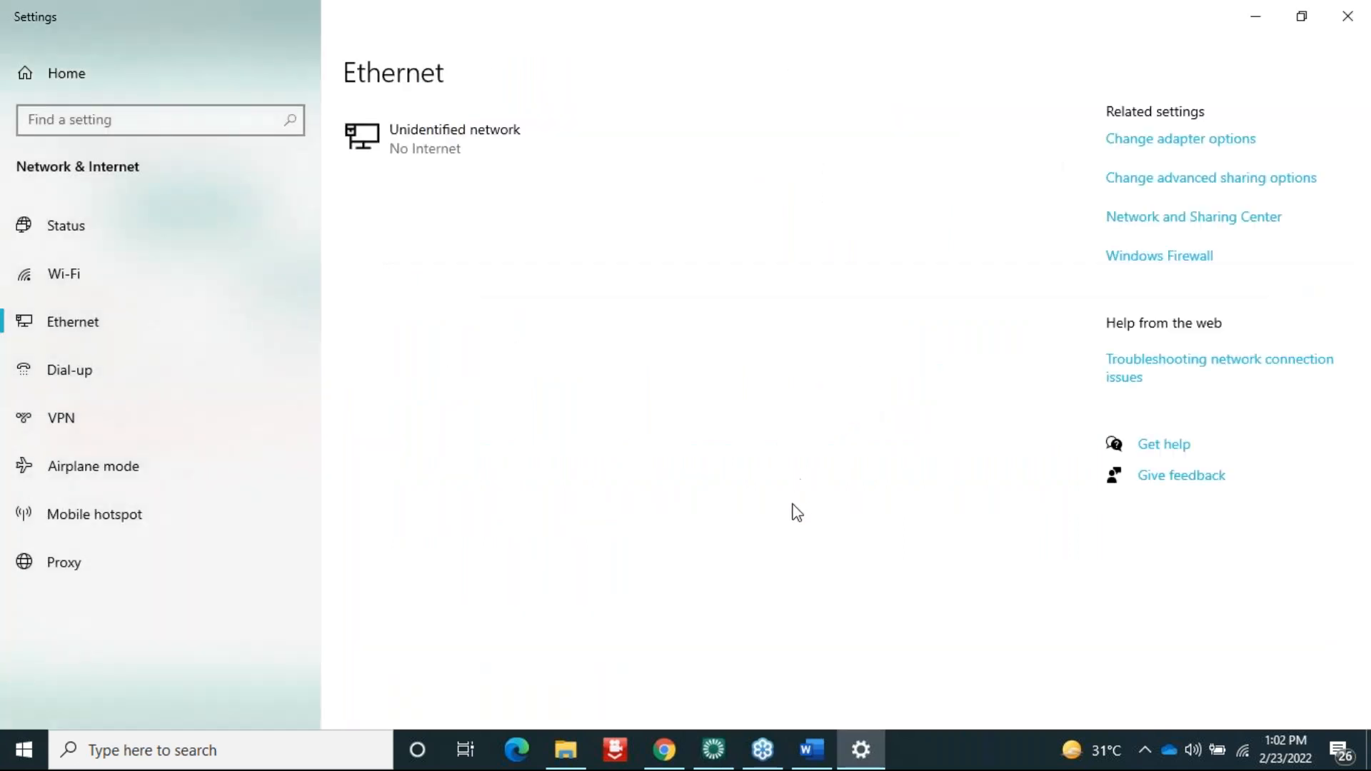
{"action": "mouse_move", "coordinate": [725, 763]}
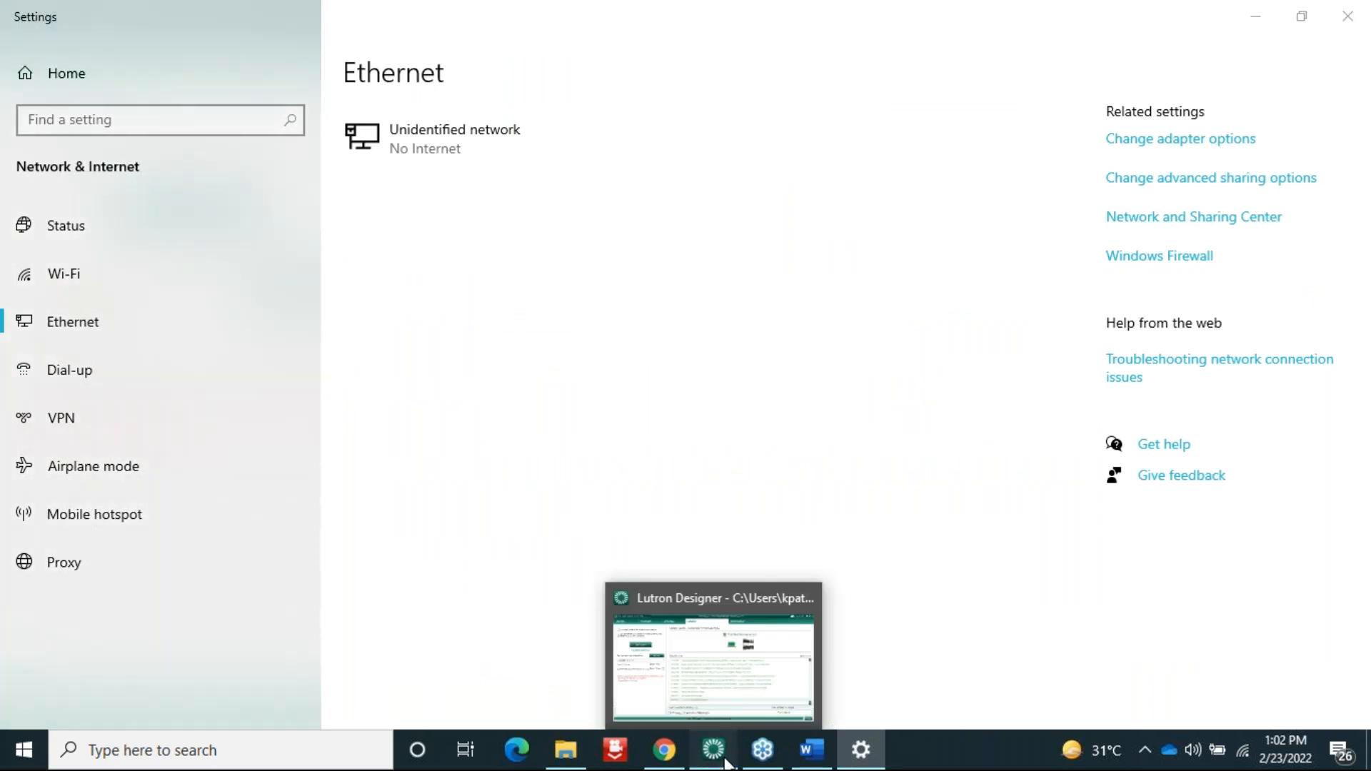
{"action": "left_click", "coordinate": [726, 763]}
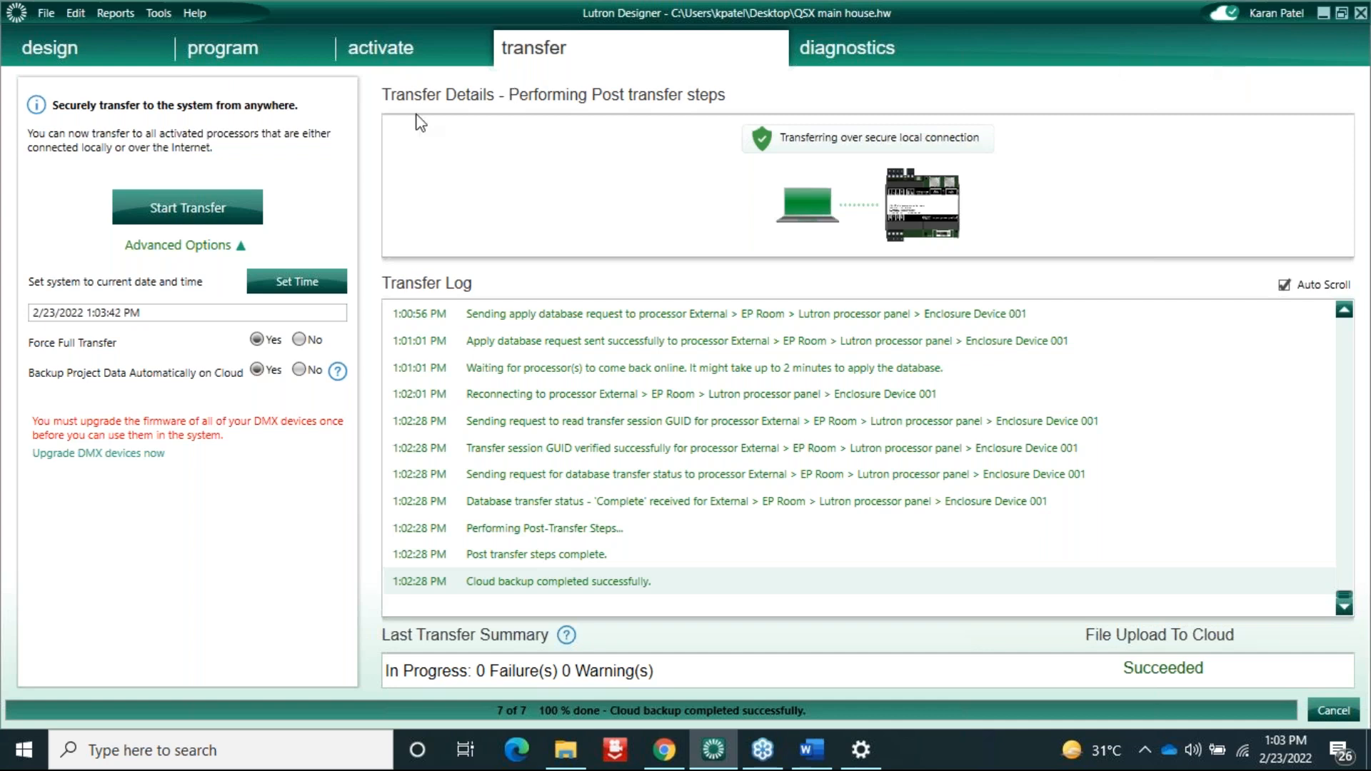
Step: Switch from the transfer view to the device activation view
{"action": "left_click", "coordinate": [401, 45]}
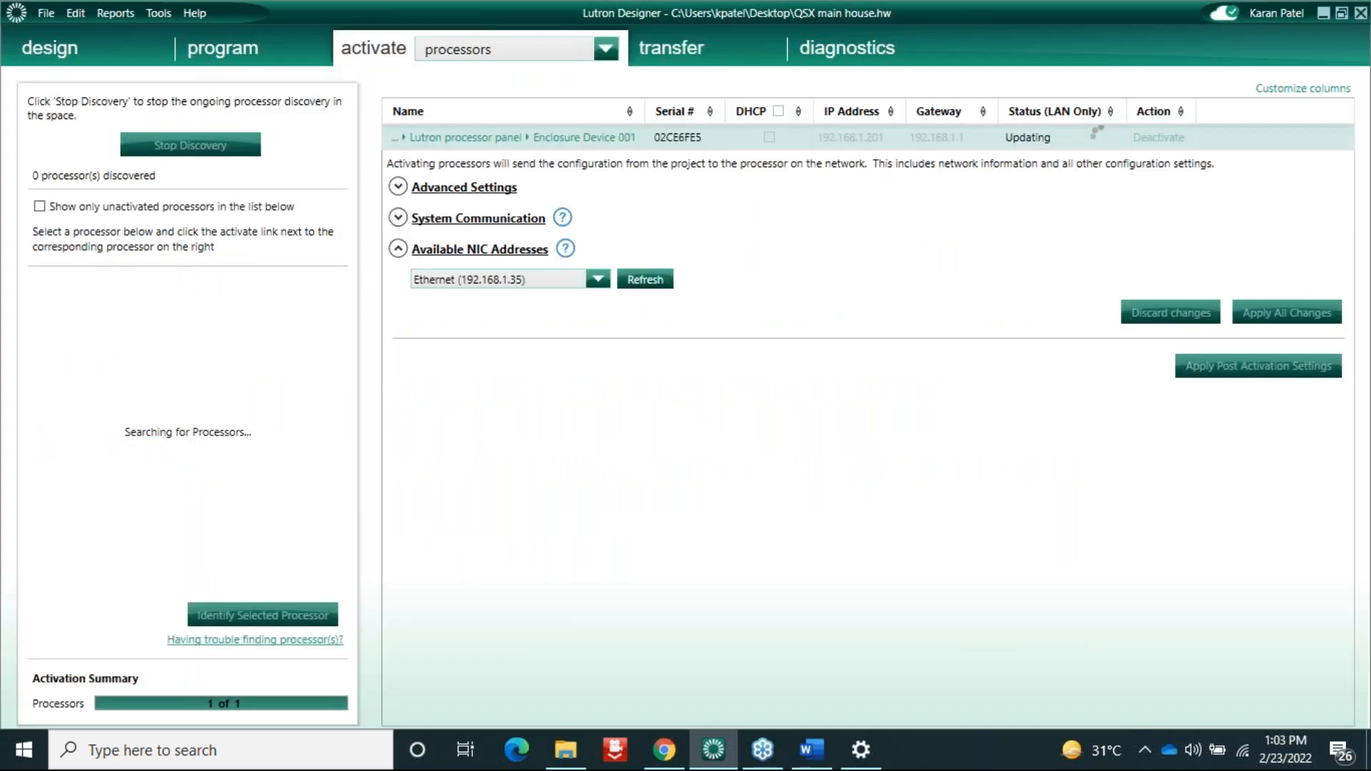
{"action": "left_click", "coordinate": [481, 49]}
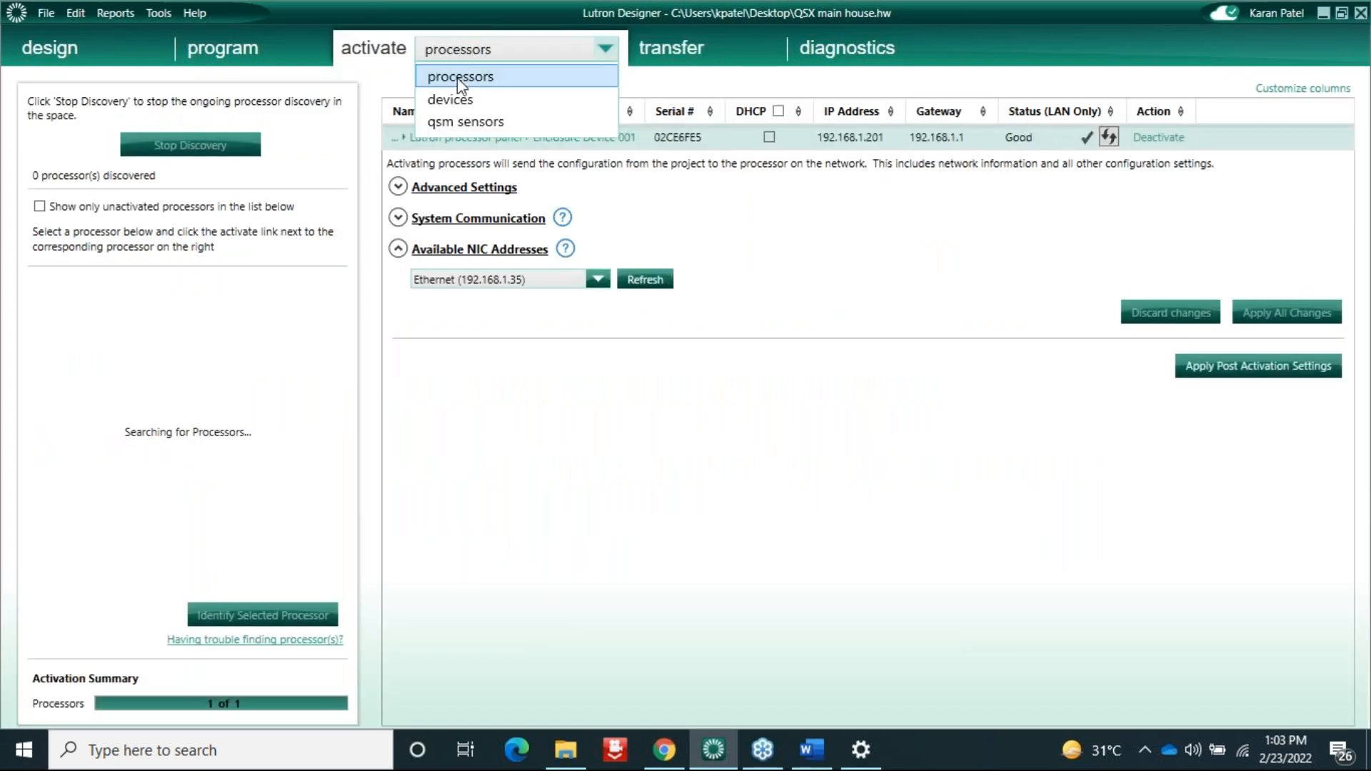
{"action": "left_click", "coordinate": [457, 101]}
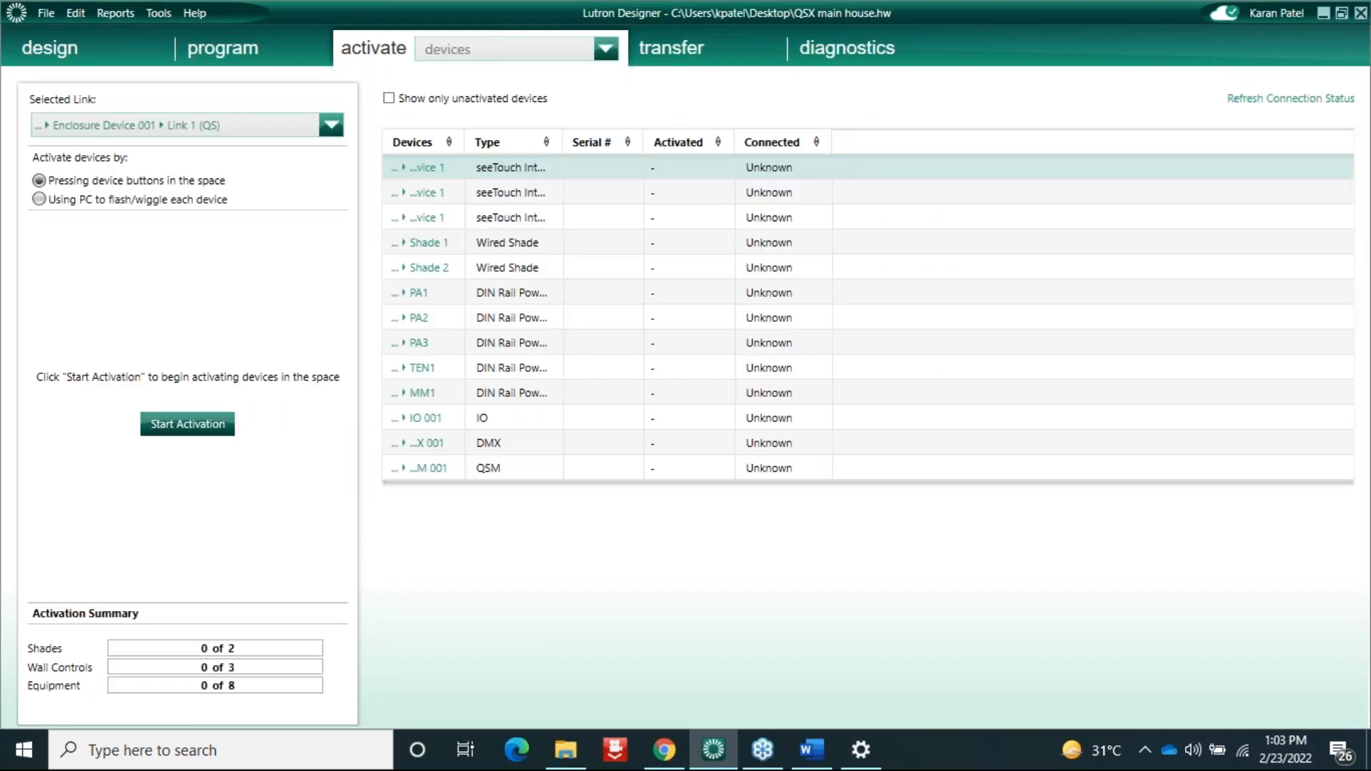
Step: Select Link 1 (QS) of Enclosure Device 001 and start activating its devices without a database transfer
{"action": "left_click", "coordinate": [244, 127]}
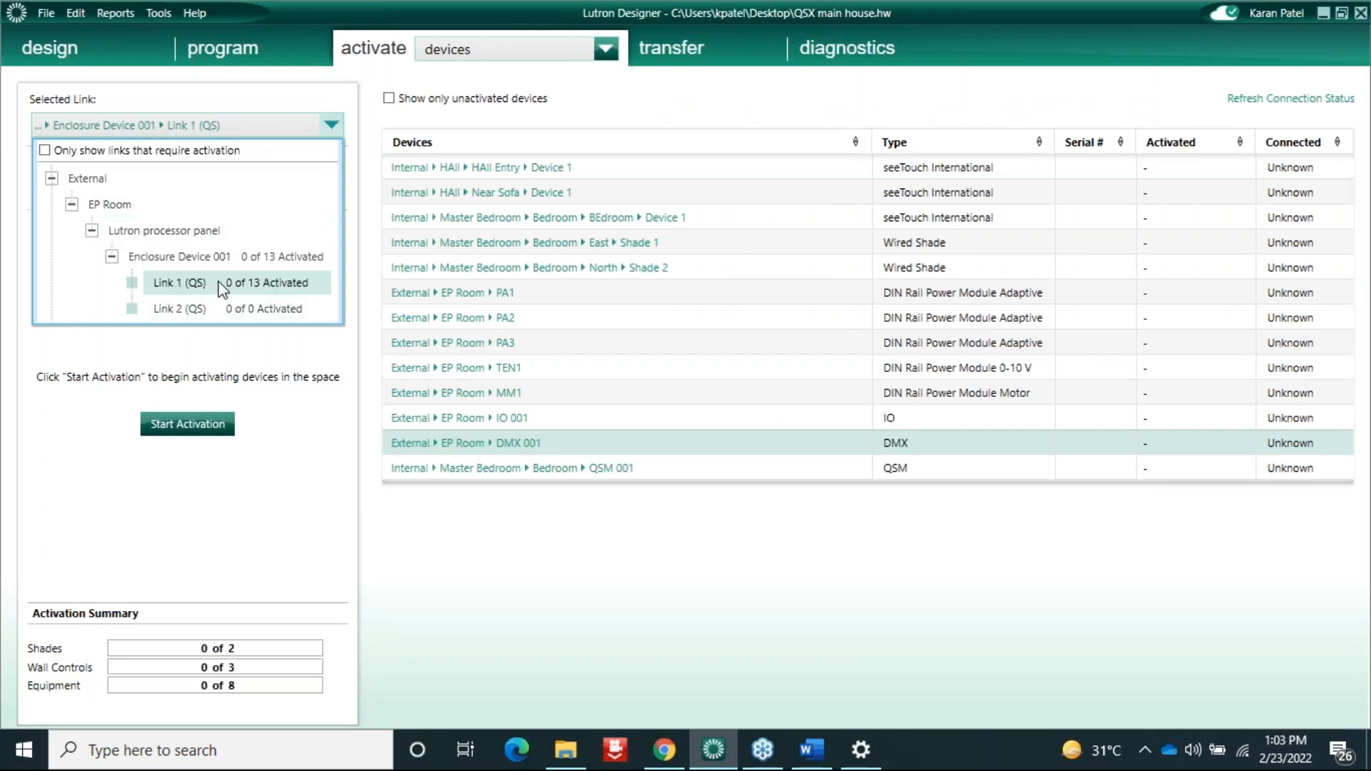
{"action": "left_click", "coordinate": [223, 284]}
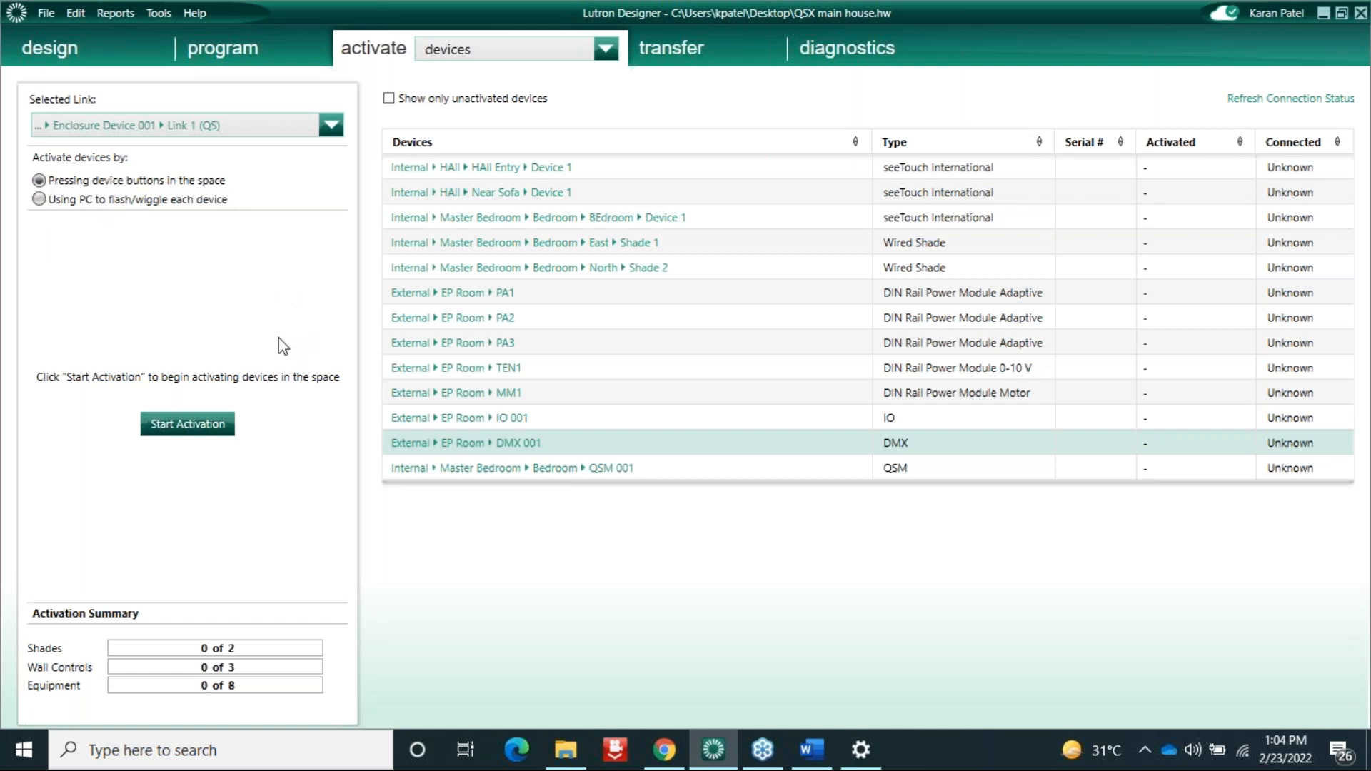
{"action": "left_click", "coordinate": [191, 425]}
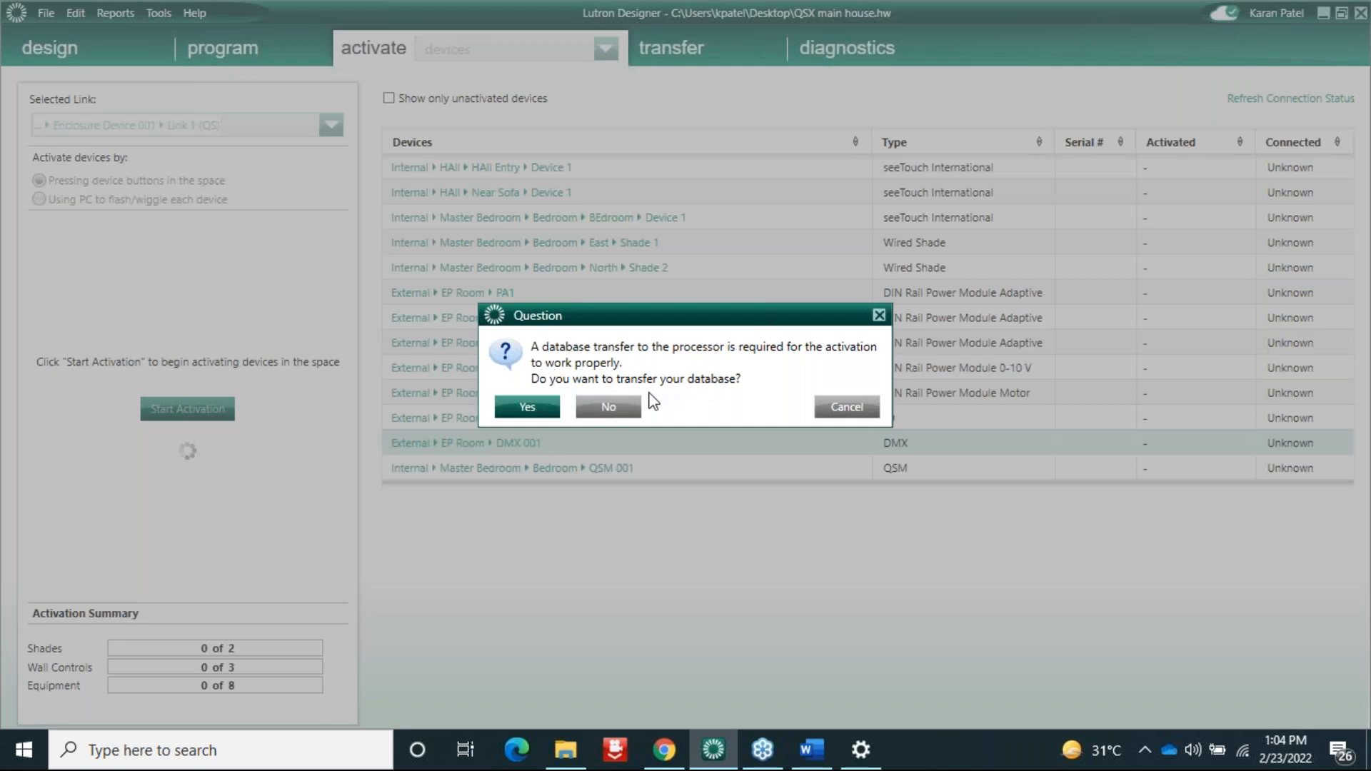
{"action": "left_click", "coordinate": [609, 408]}
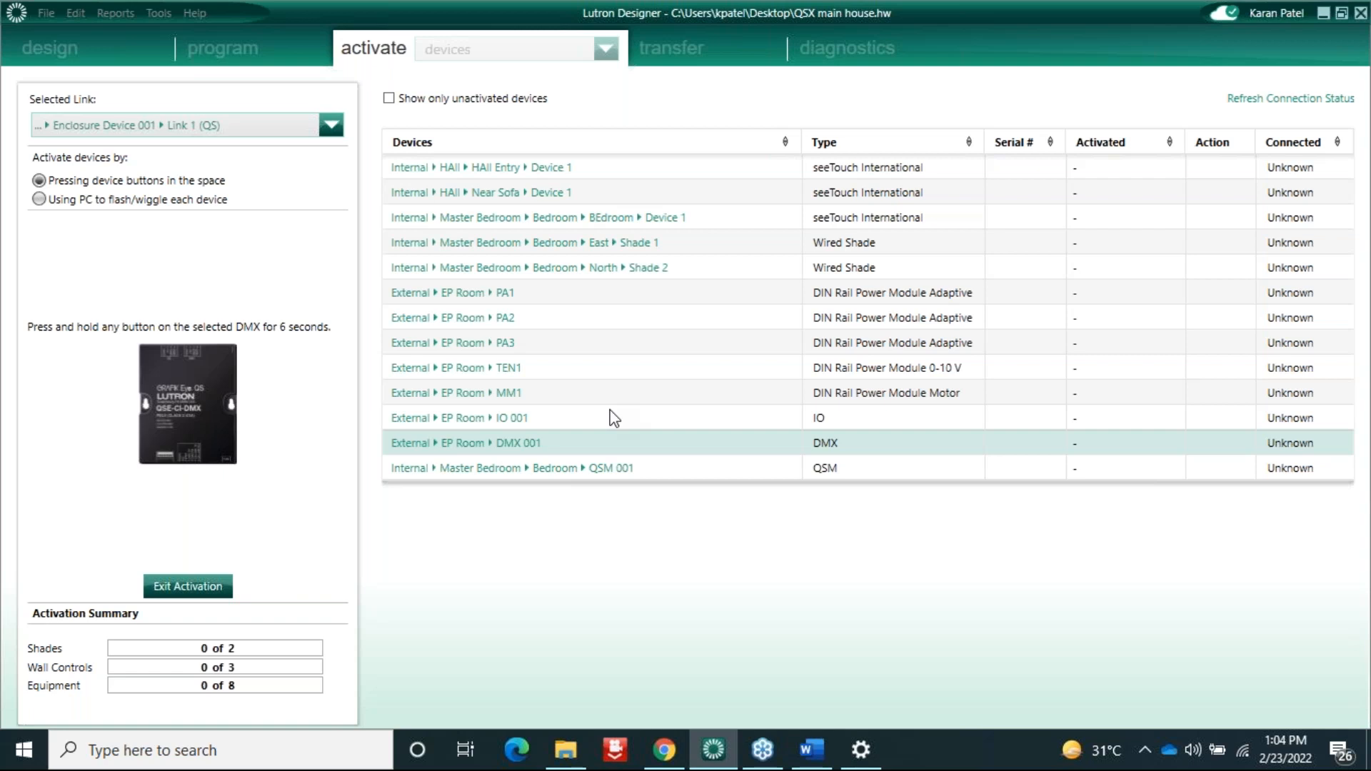
Step: Activate the PA1 adaptive power module and the TEN1 0-10 V power module in the EP Room
{"action": "left_click", "coordinate": [534, 293]}
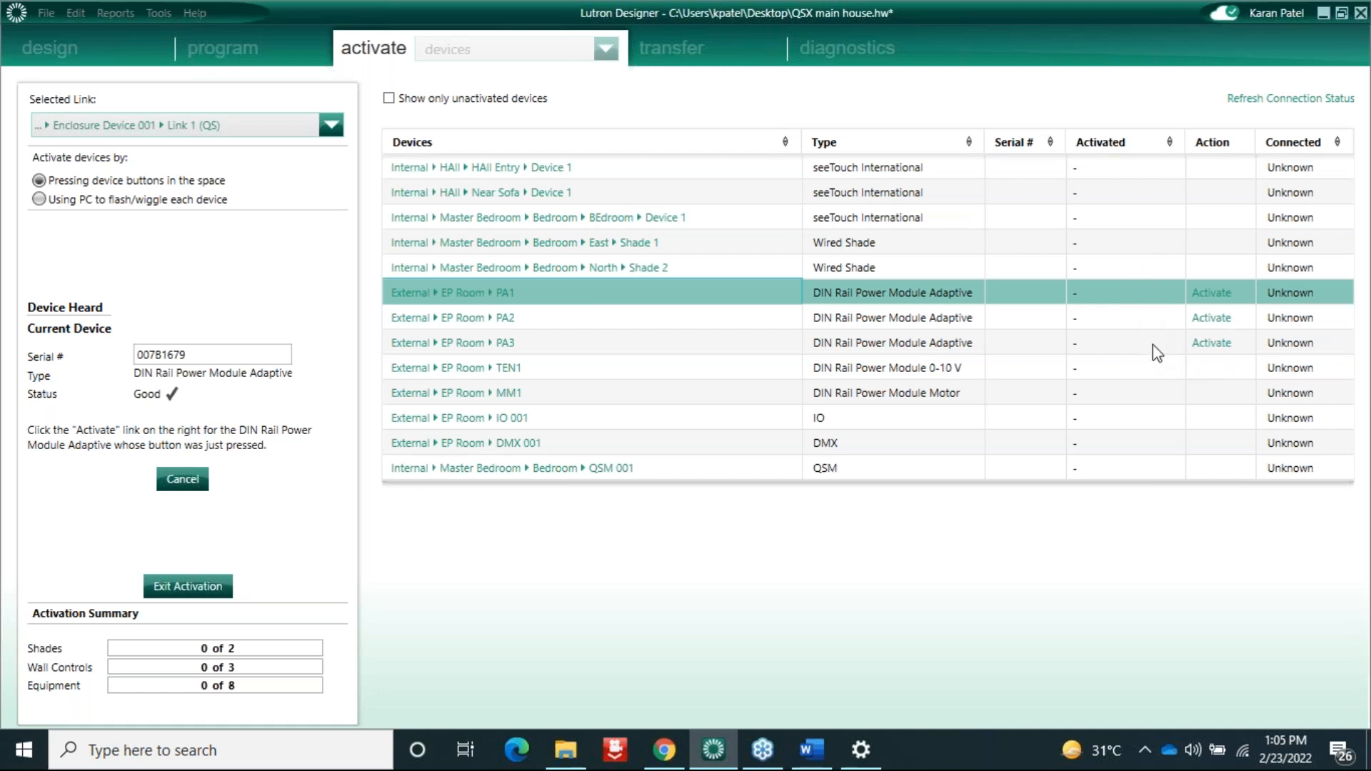
{"action": "left_click", "coordinate": [1212, 293]}
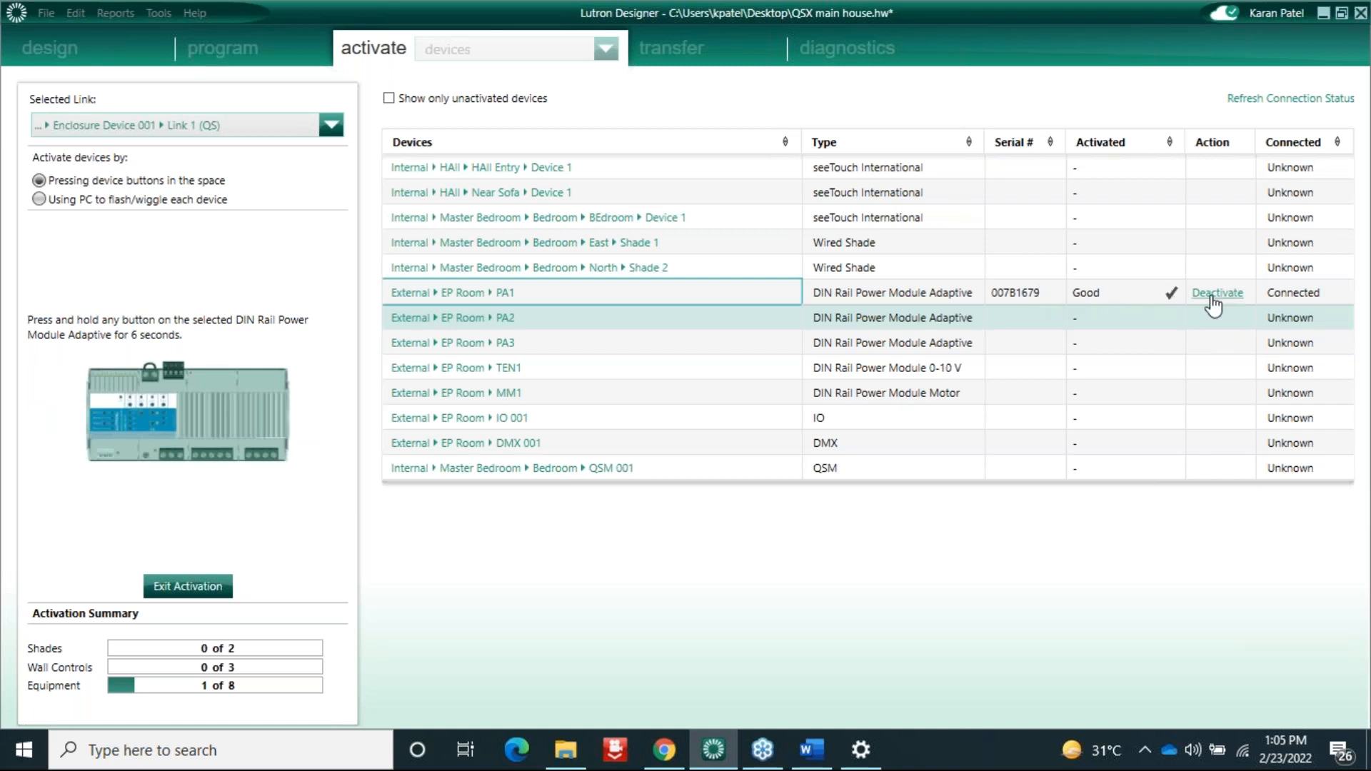
{"action": "left_click", "coordinate": [537, 369]}
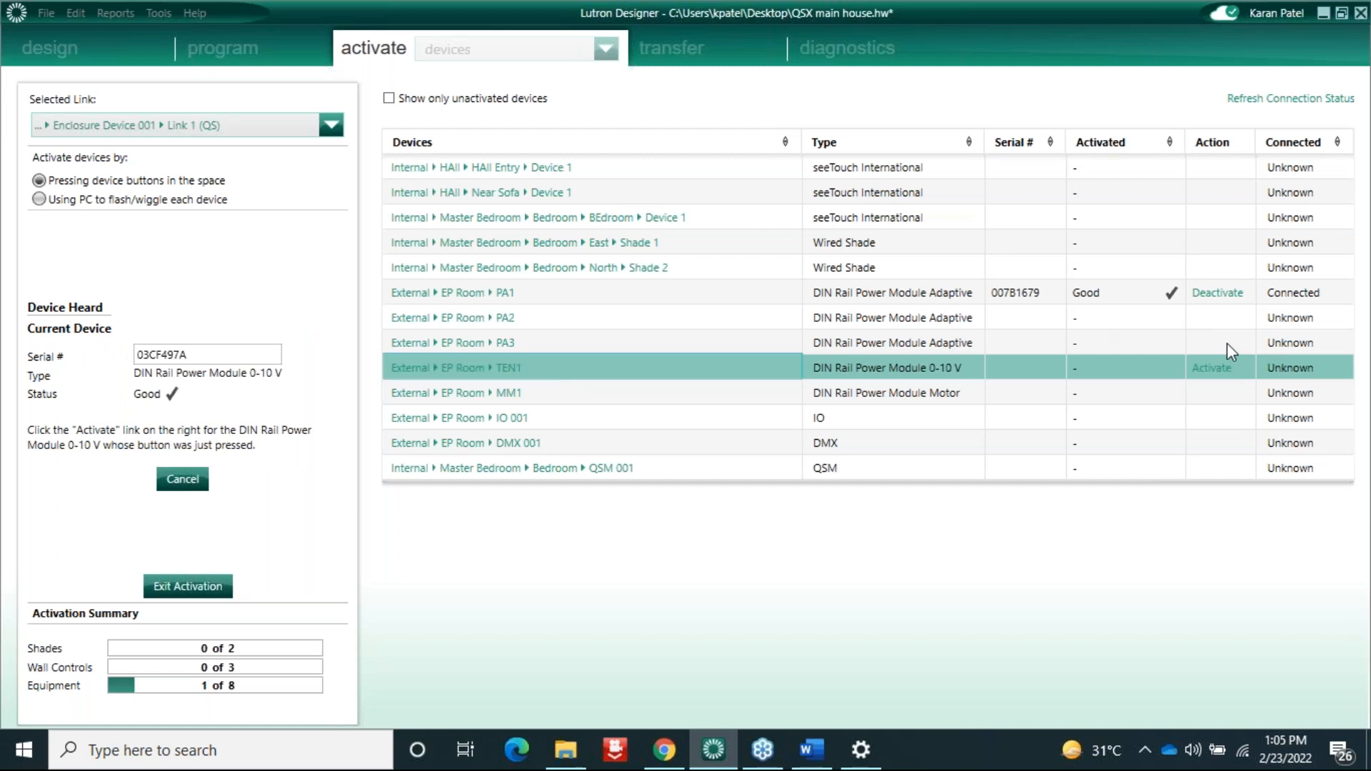
{"action": "left_click", "coordinate": [1212, 369]}
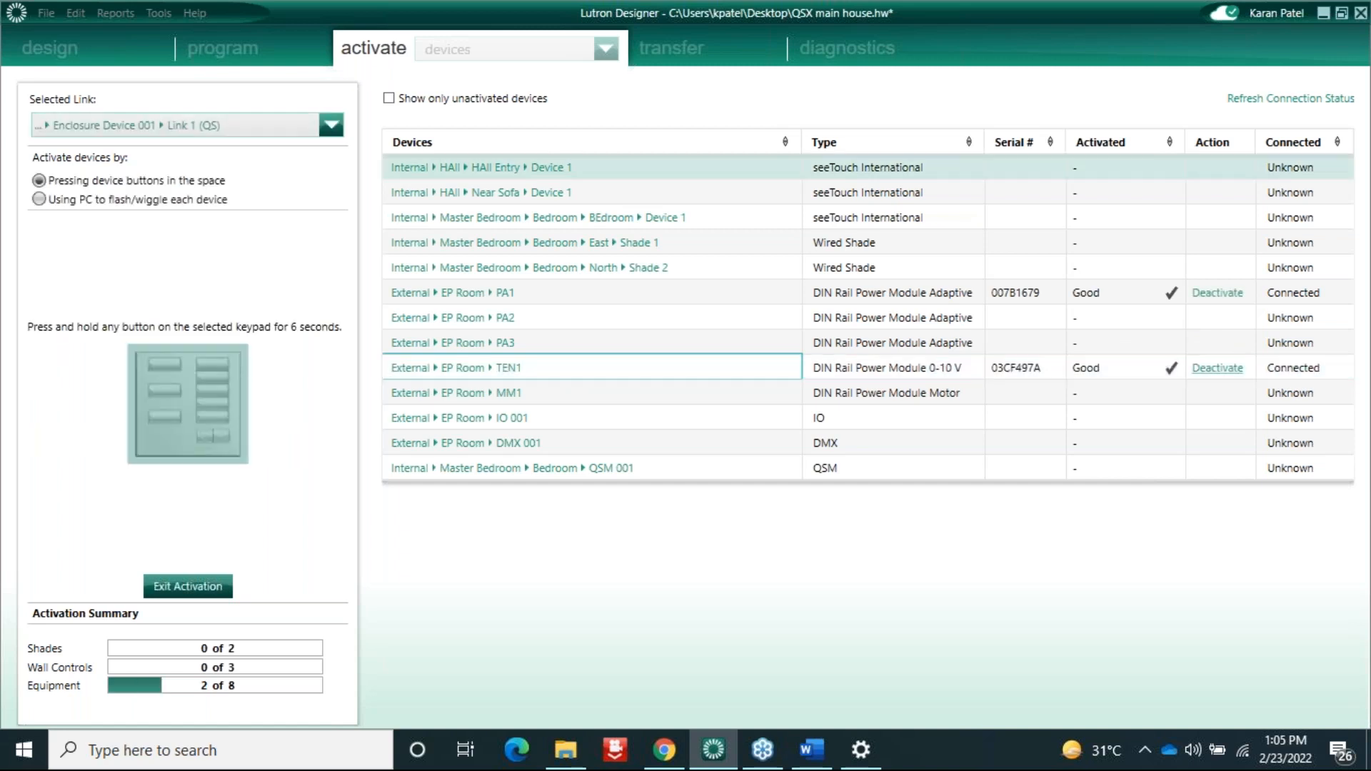
Step: Activate the IO 001 interface in the EP Room and the QSM 001 sensor module in the Master Bedroom
{"action": "left_click", "coordinate": [618, 416]}
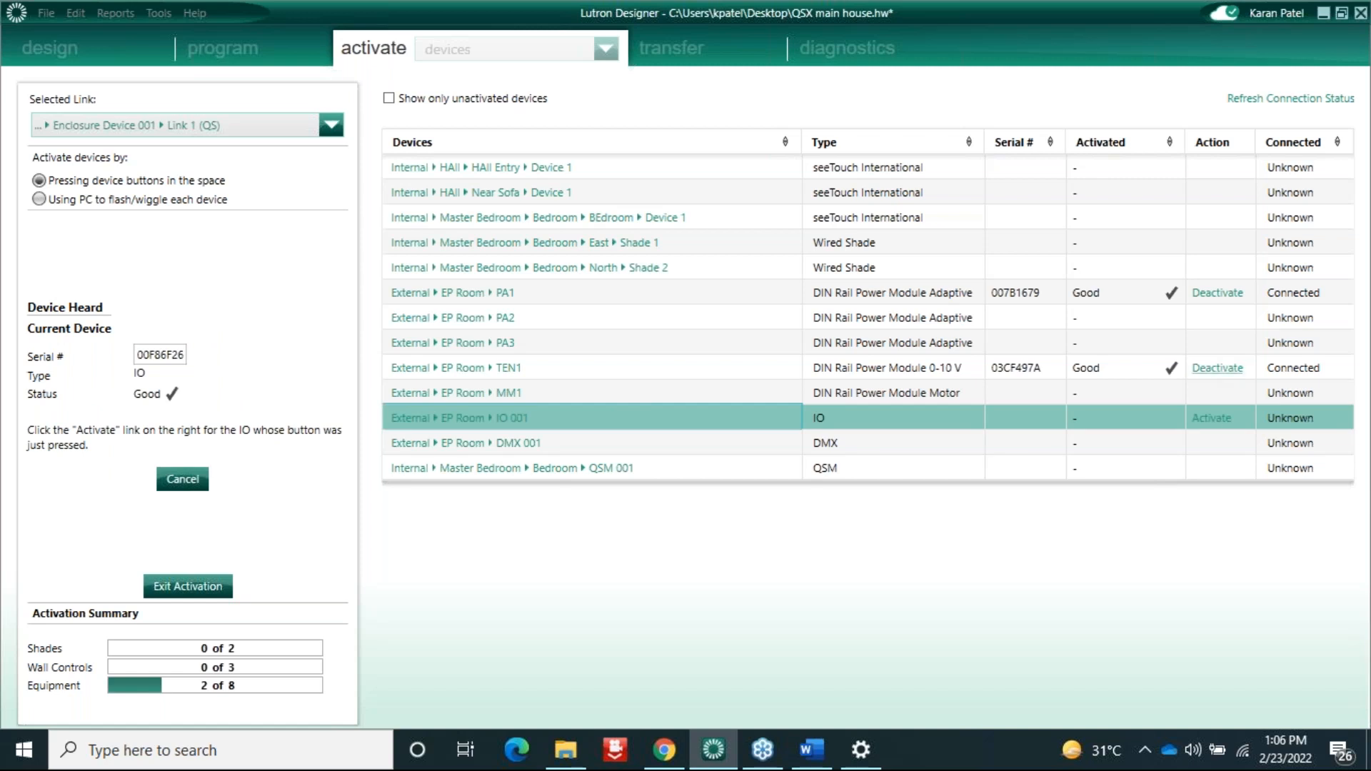
{"action": "left_click", "coordinate": [1211, 419]}
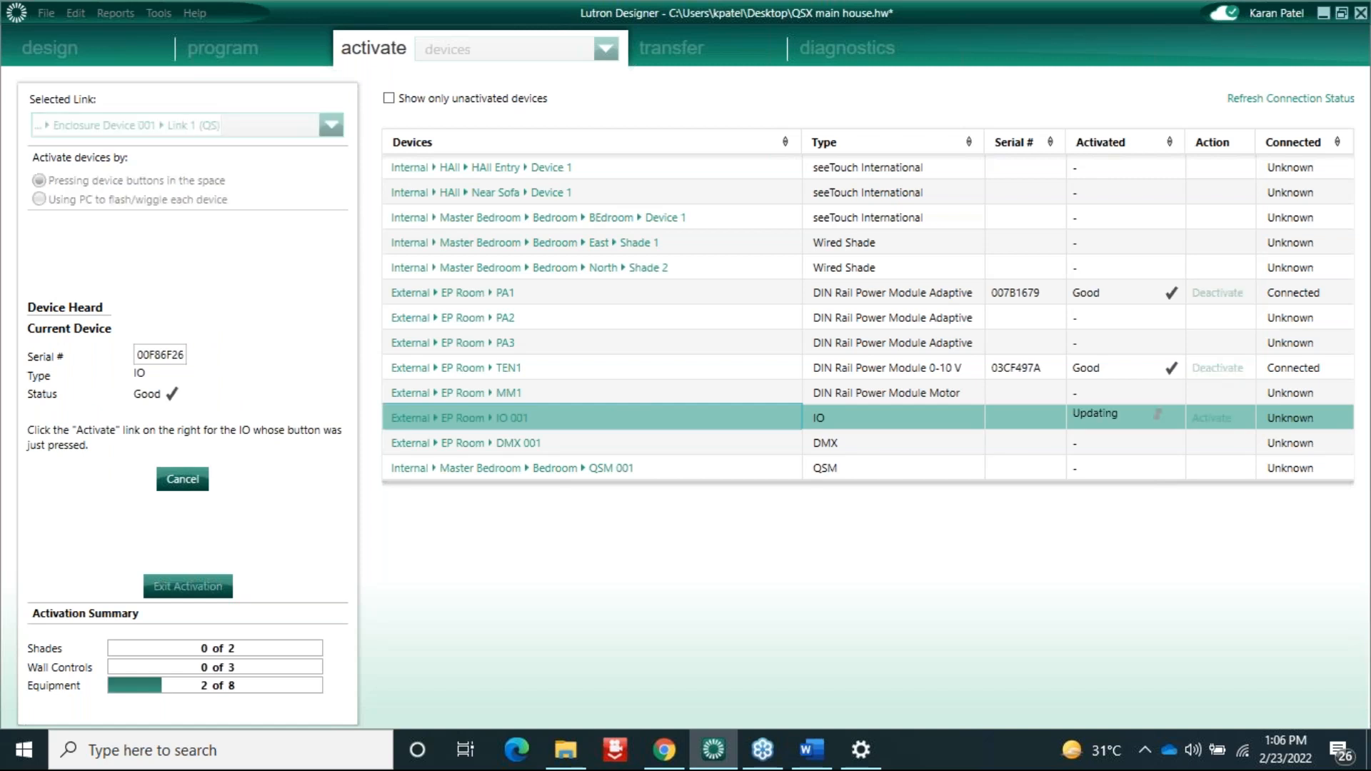
{"action": "left_click", "coordinate": [884, 470]}
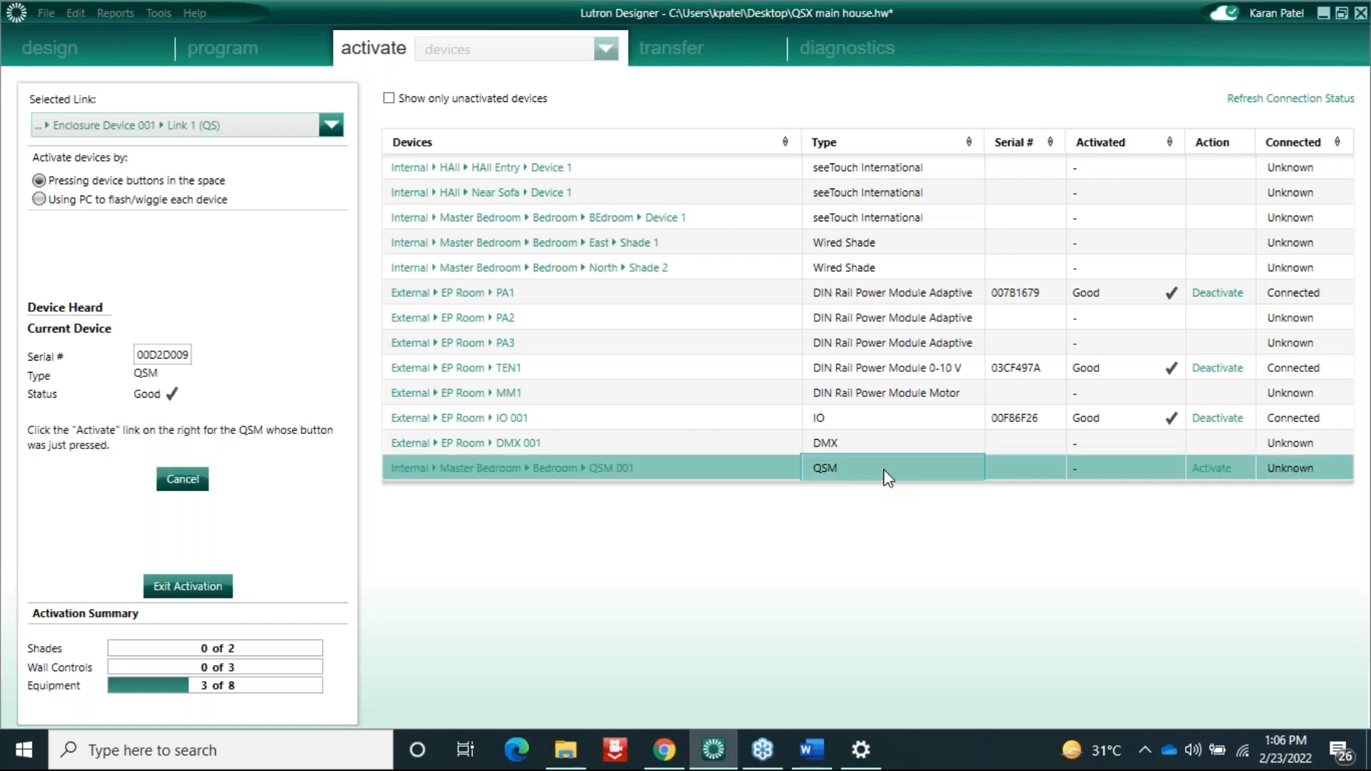
{"action": "left_click", "coordinate": [1212, 469]}
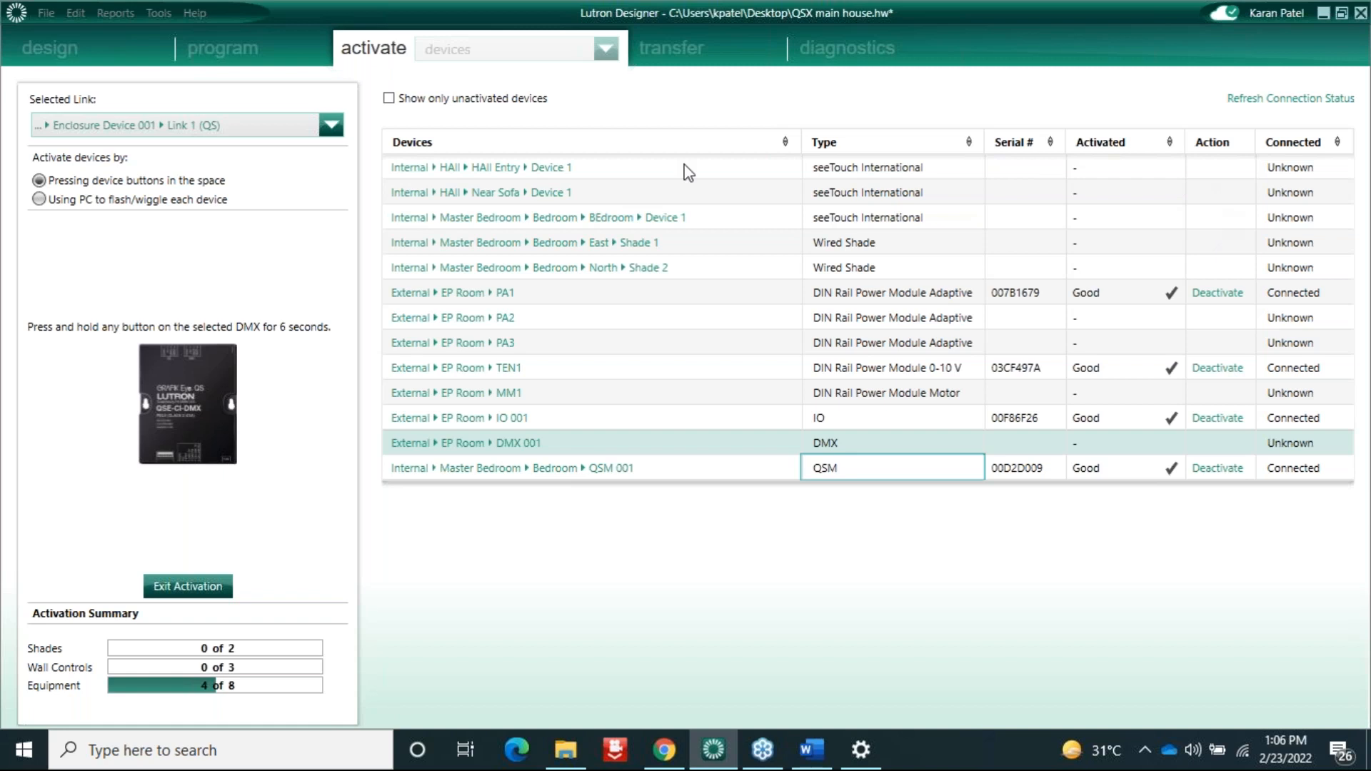
Step: Select the Hall Entry and Near Sofa keypads in turn, and exit activation with the database saved
{"action": "left_click", "coordinate": [635, 171]}
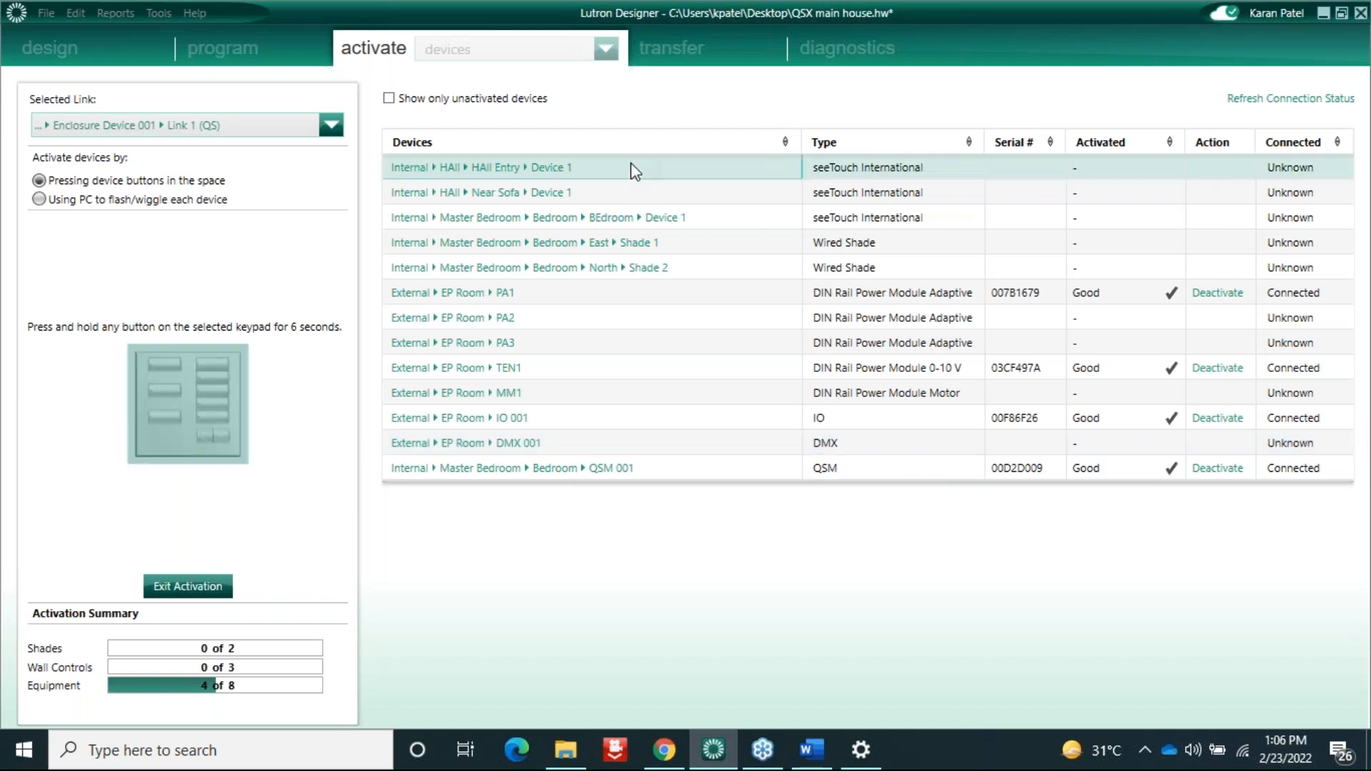
{"action": "left_click", "coordinate": [659, 199]}
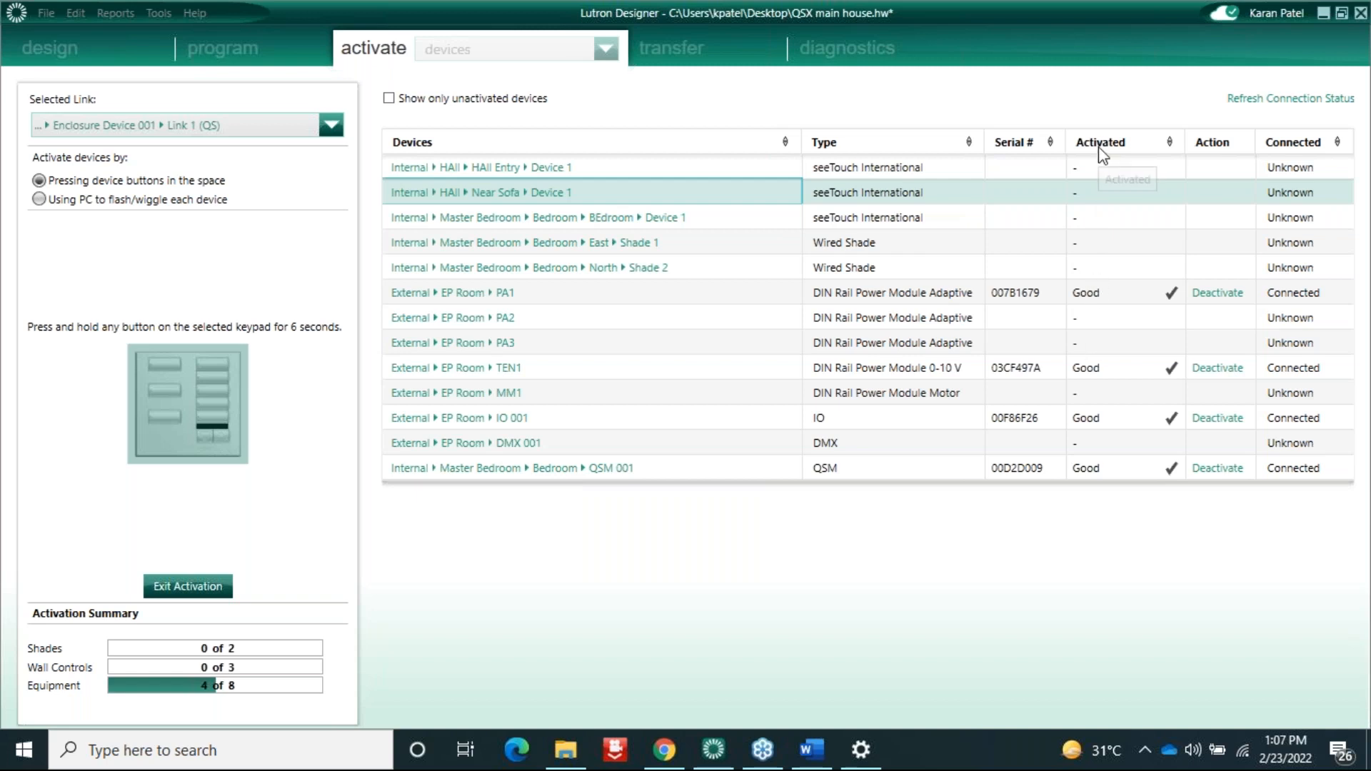
{"action": "left_click", "coordinate": [218, 588]}
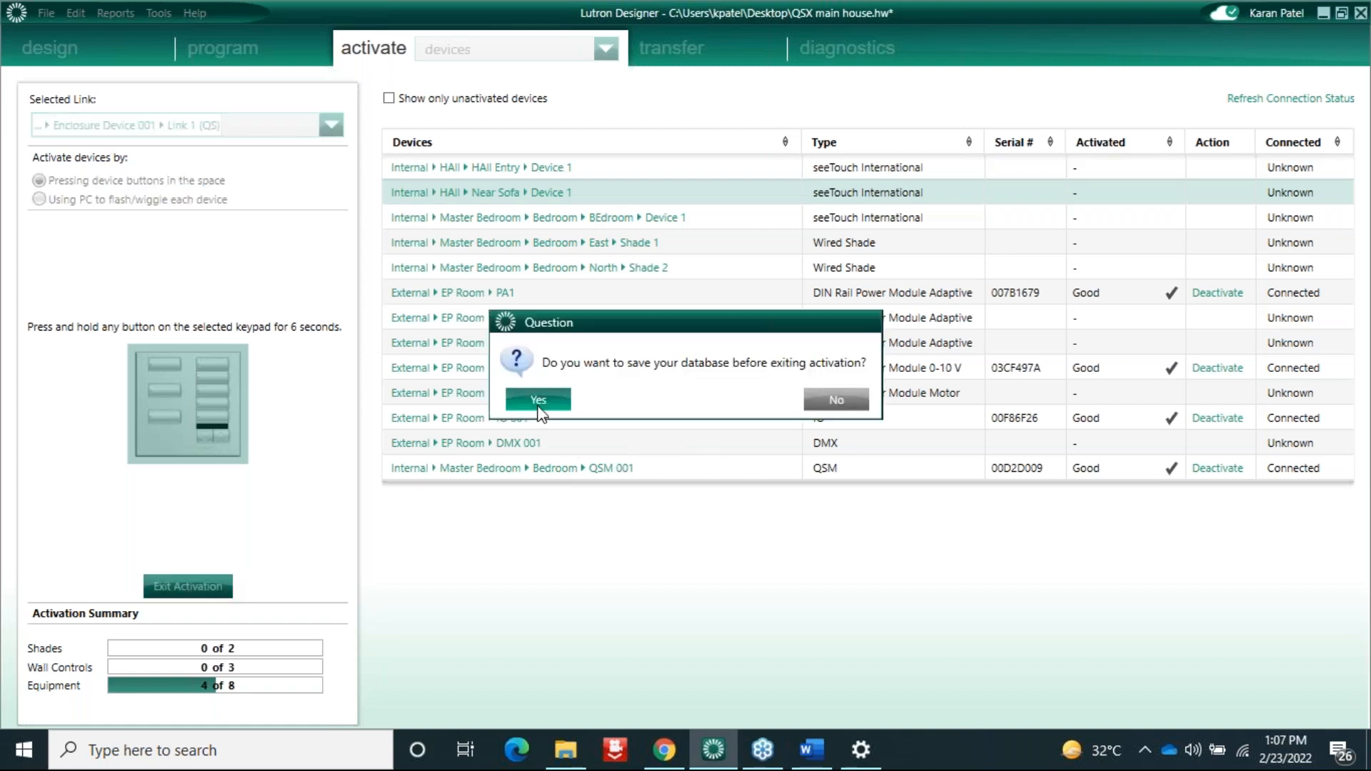
{"action": "left_click", "coordinate": [538, 402]}
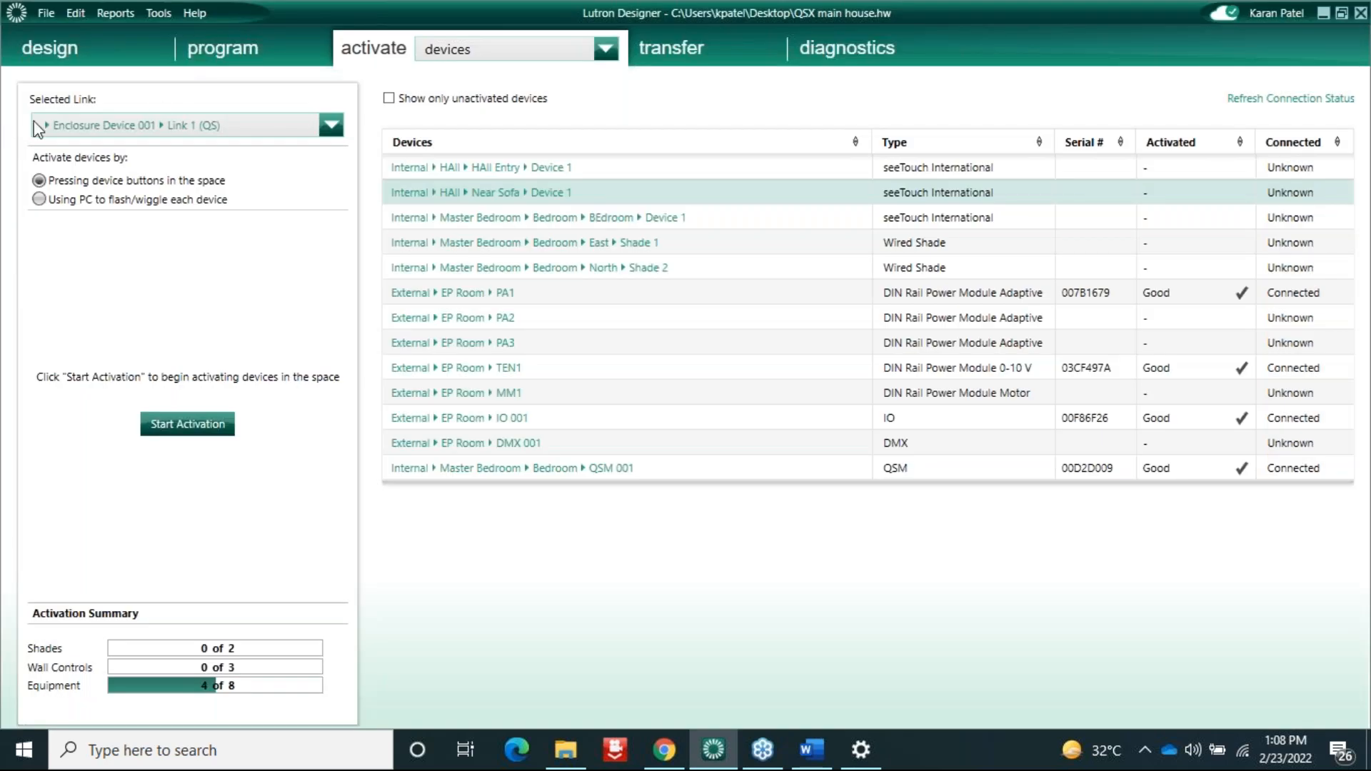
Step: Open the link assignment design view and check the serial numbers of the devices on Link 1 (QS)
{"action": "left_click", "coordinate": [67, 44]}
{"action": "left_click", "coordinate": [135, 44]}
{"action": "left_click", "coordinate": [132, 189]}
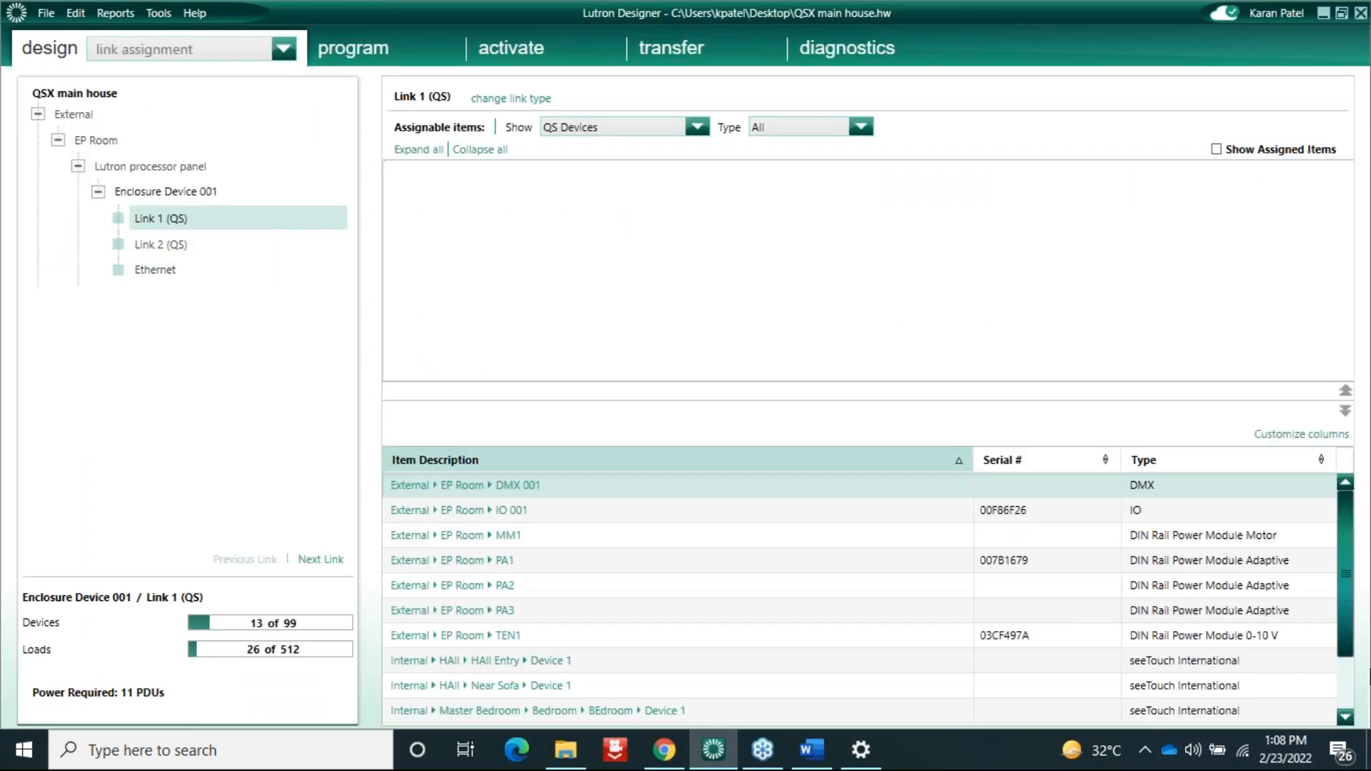
{"action": "scroll", "coordinate": [1355, 698], "scroll_direction": "down", "scroll_amount": 1}
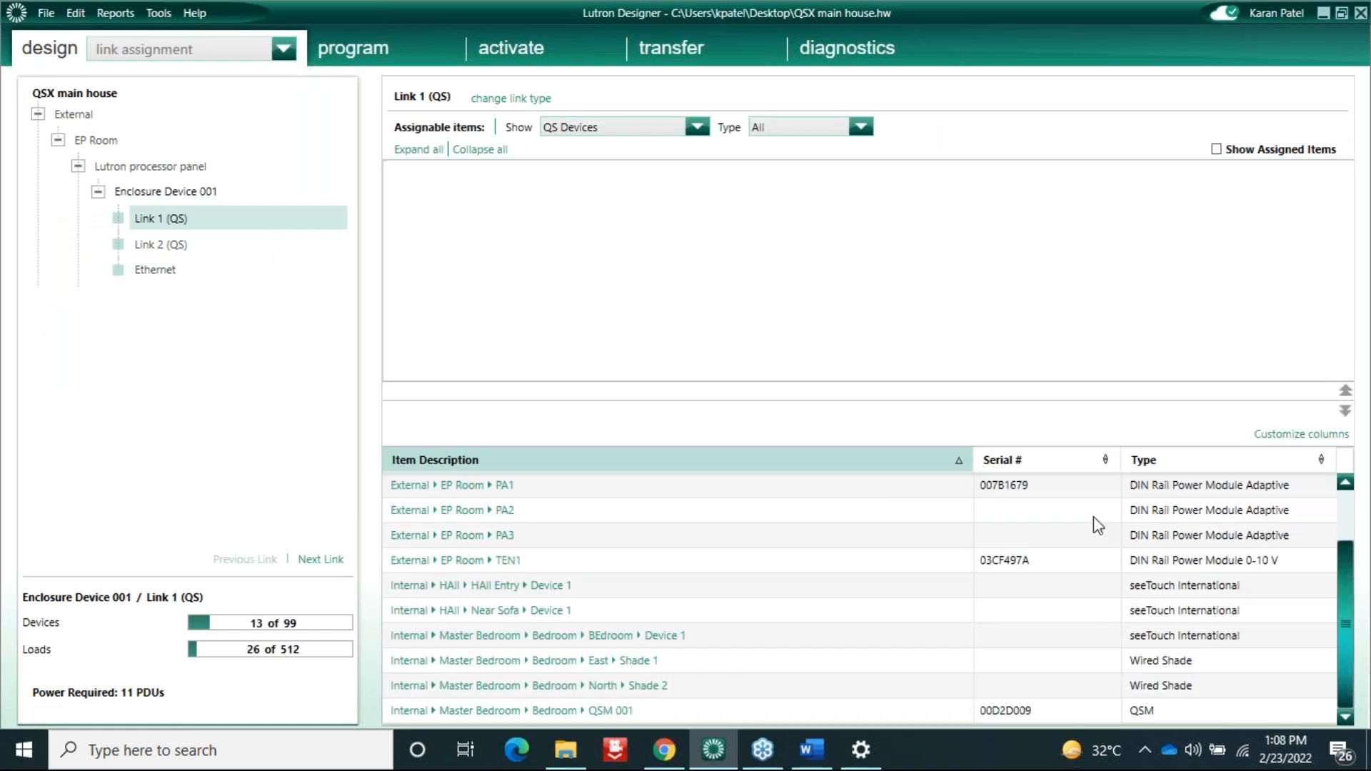
Step: Restart Link 1 (QS) activation without a database transfer and activate the Bedroom's East Shade 1 using the PC flash/wiggle method
{"action": "left_click", "coordinate": [514, 49]}
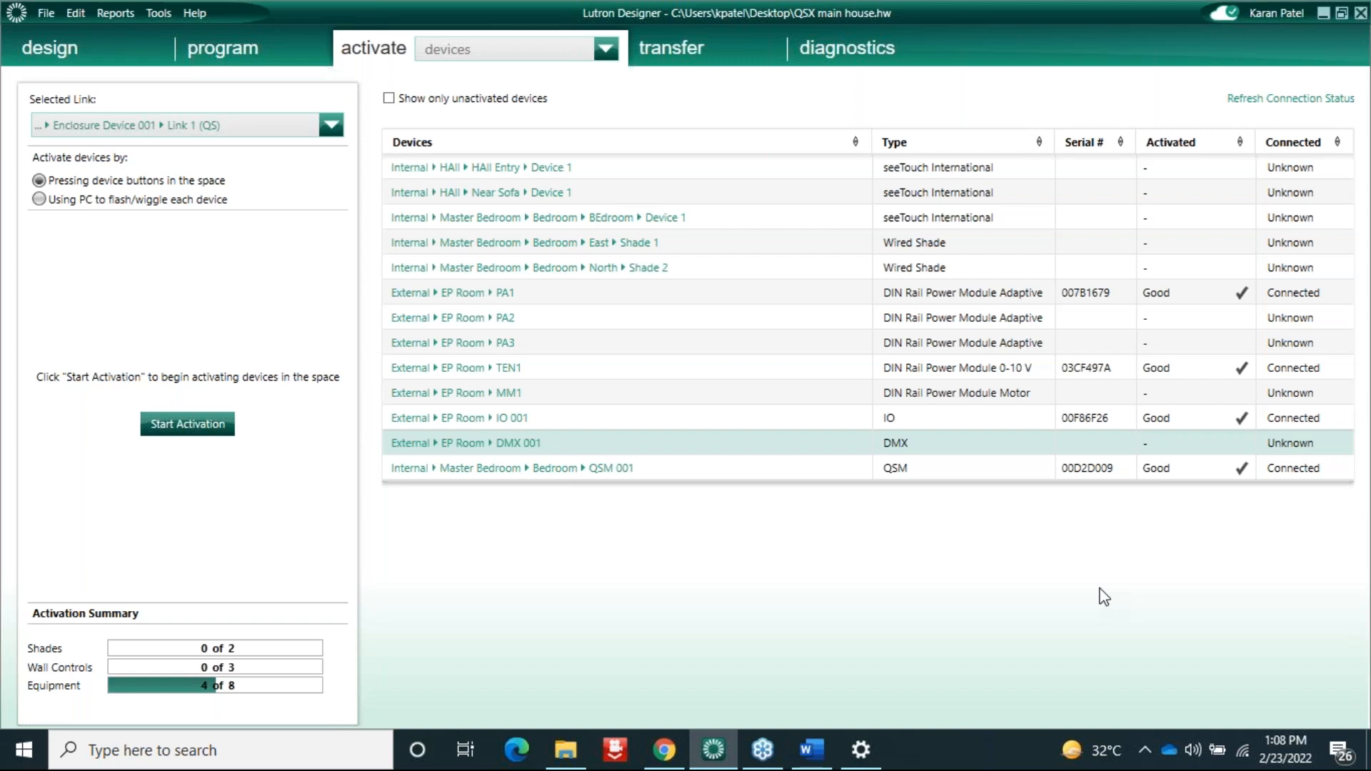
{"action": "left_click", "coordinate": [204, 427]}
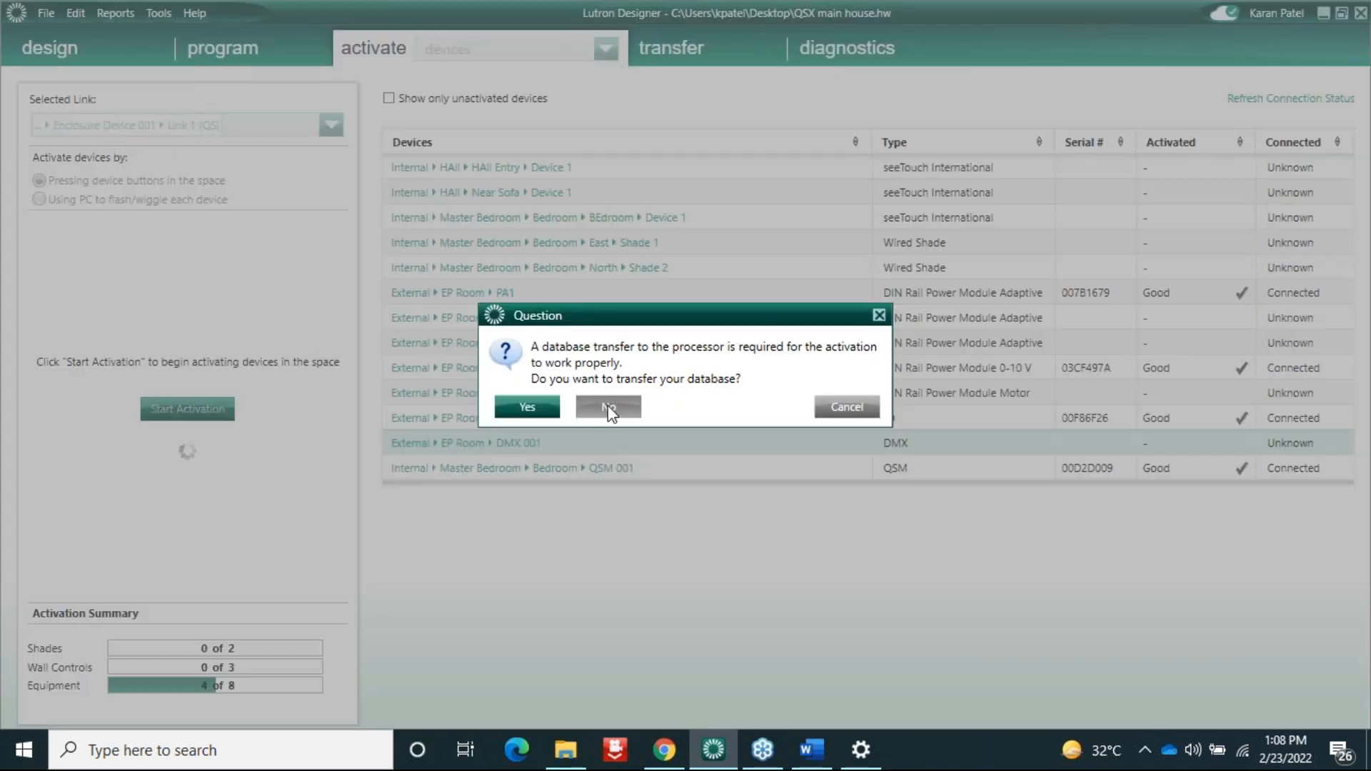
{"action": "left_click", "coordinate": [610, 412]}
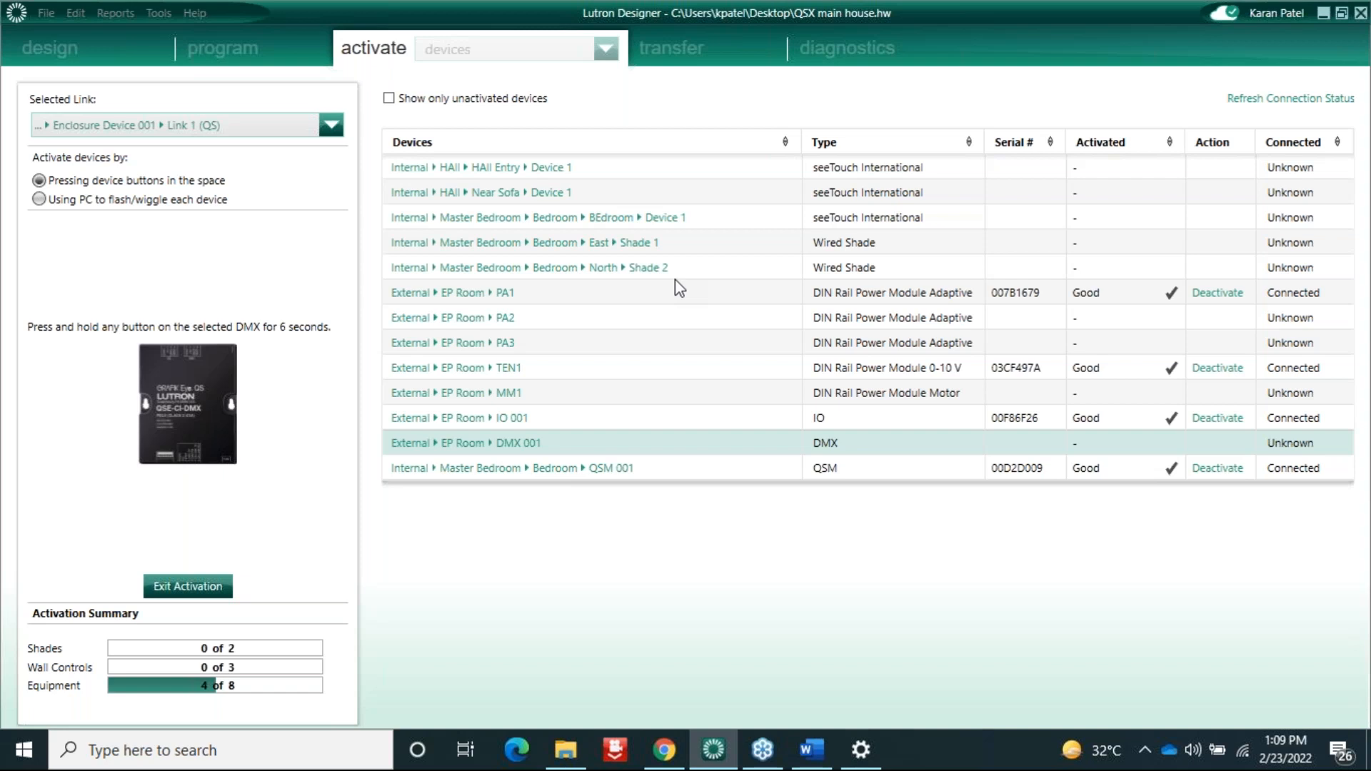
{"action": "left_click", "coordinate": [39, 199]}
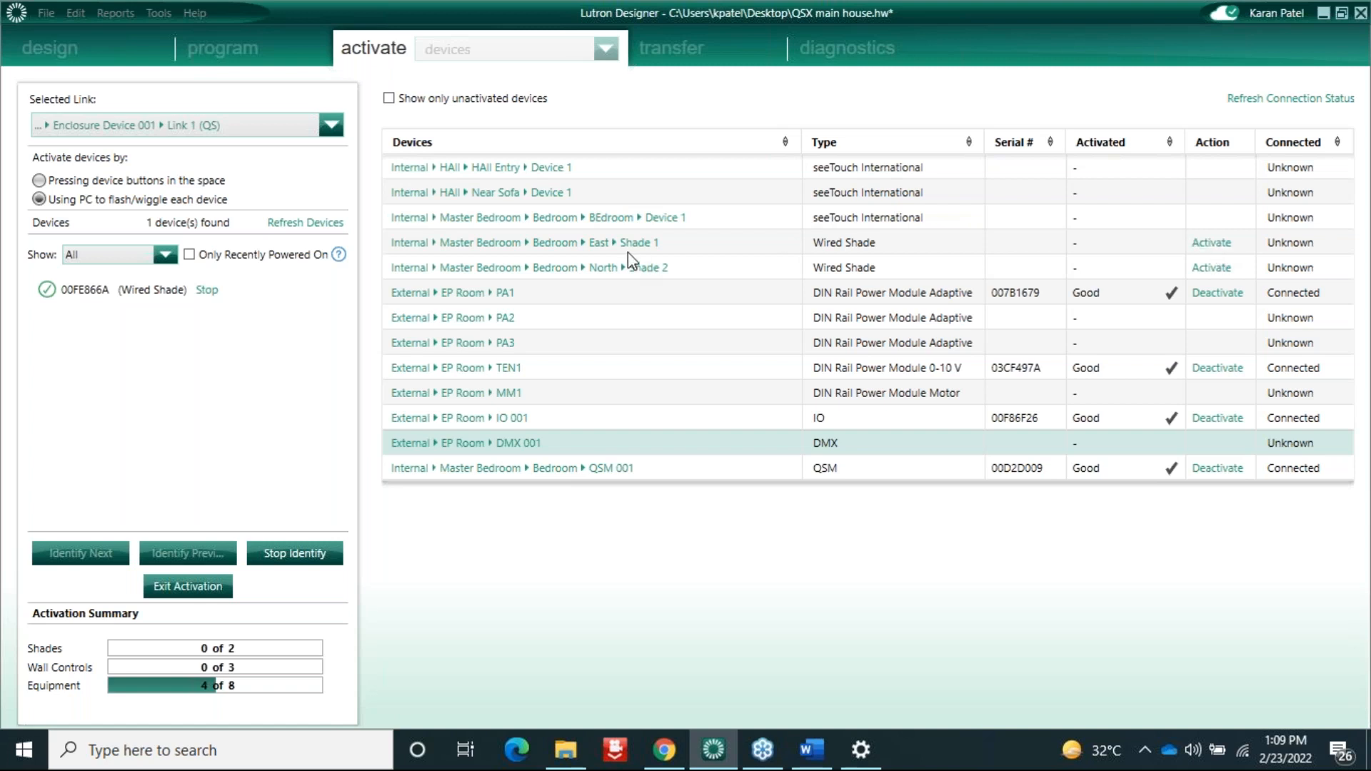
{"action": "left_click", "coordinate": [734, 245]}
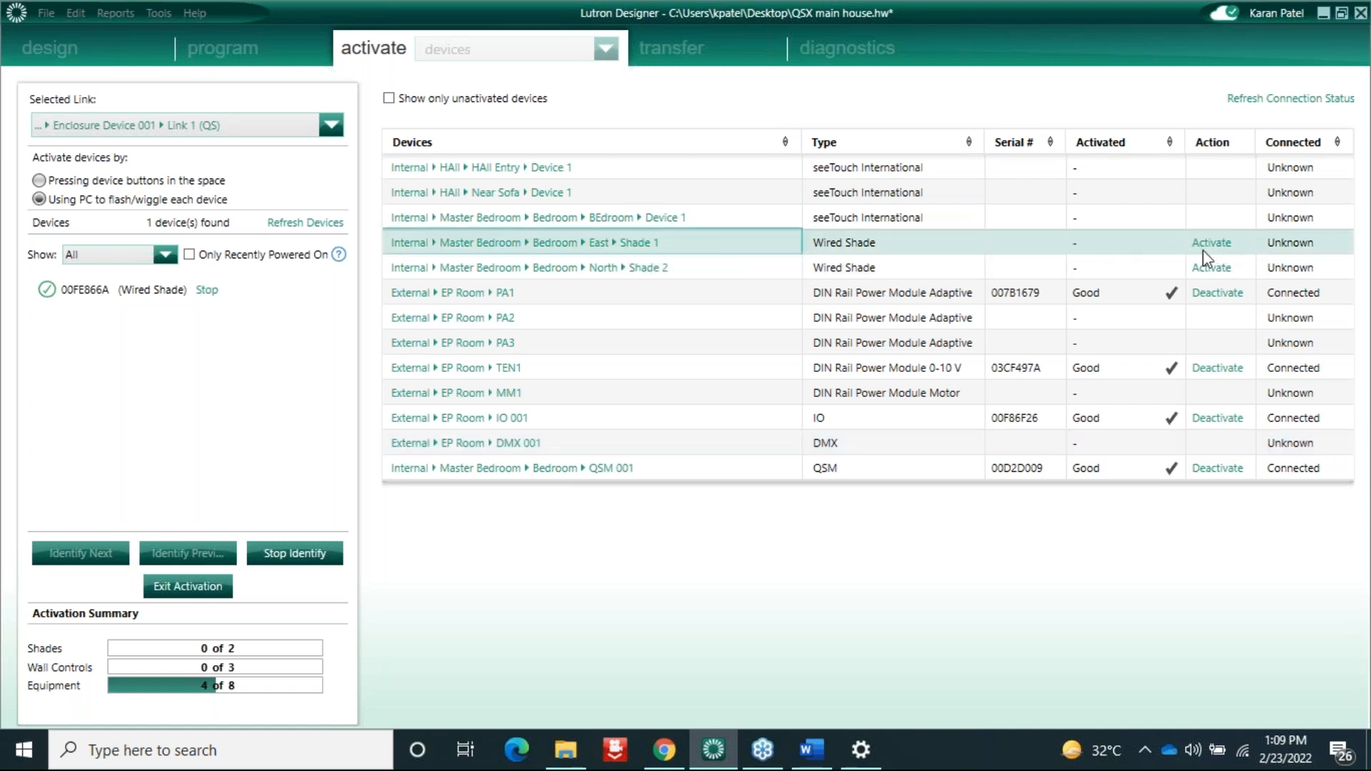
{"action": "left_click", "coordinate": [1215, 244]}
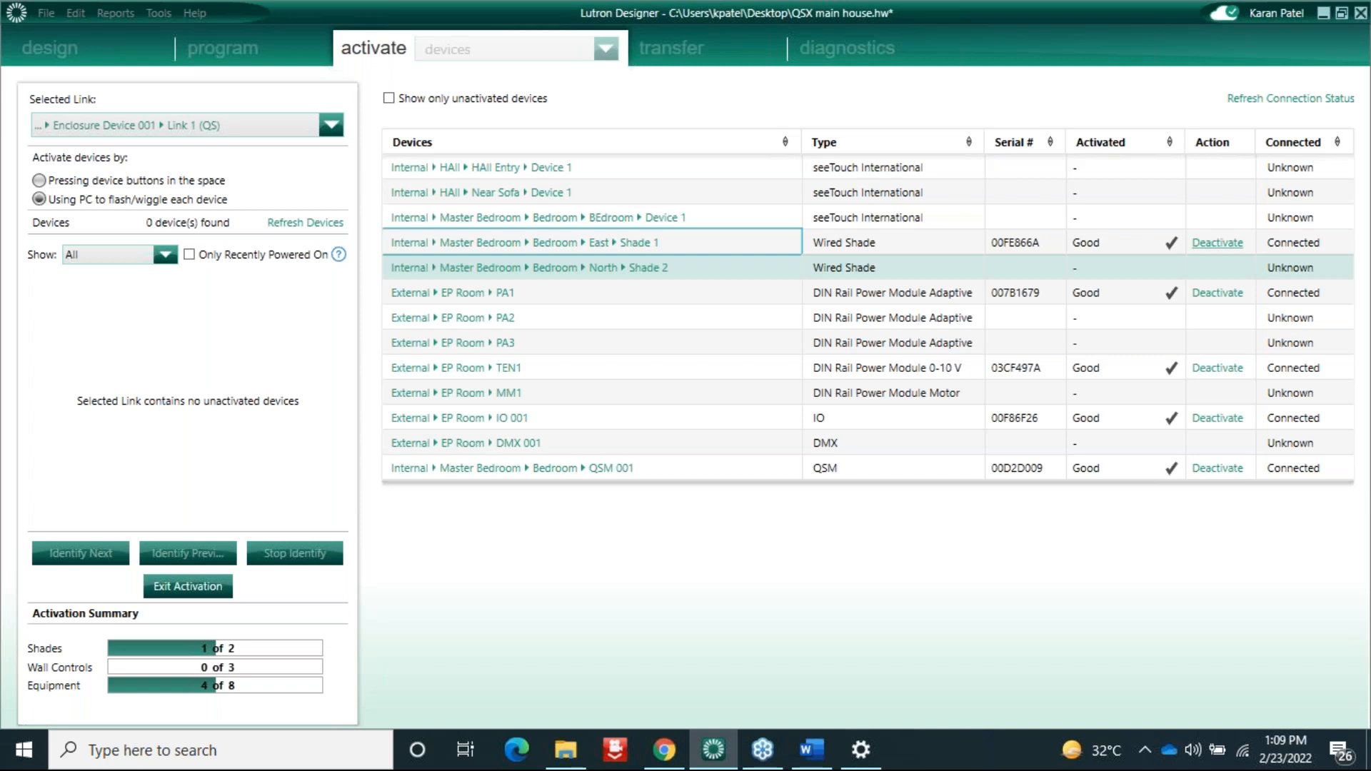
Step: Exit activation with the database saved and run a forced full transfer to the processor
{"action": "left_click", "coordinate": [188, 587]}
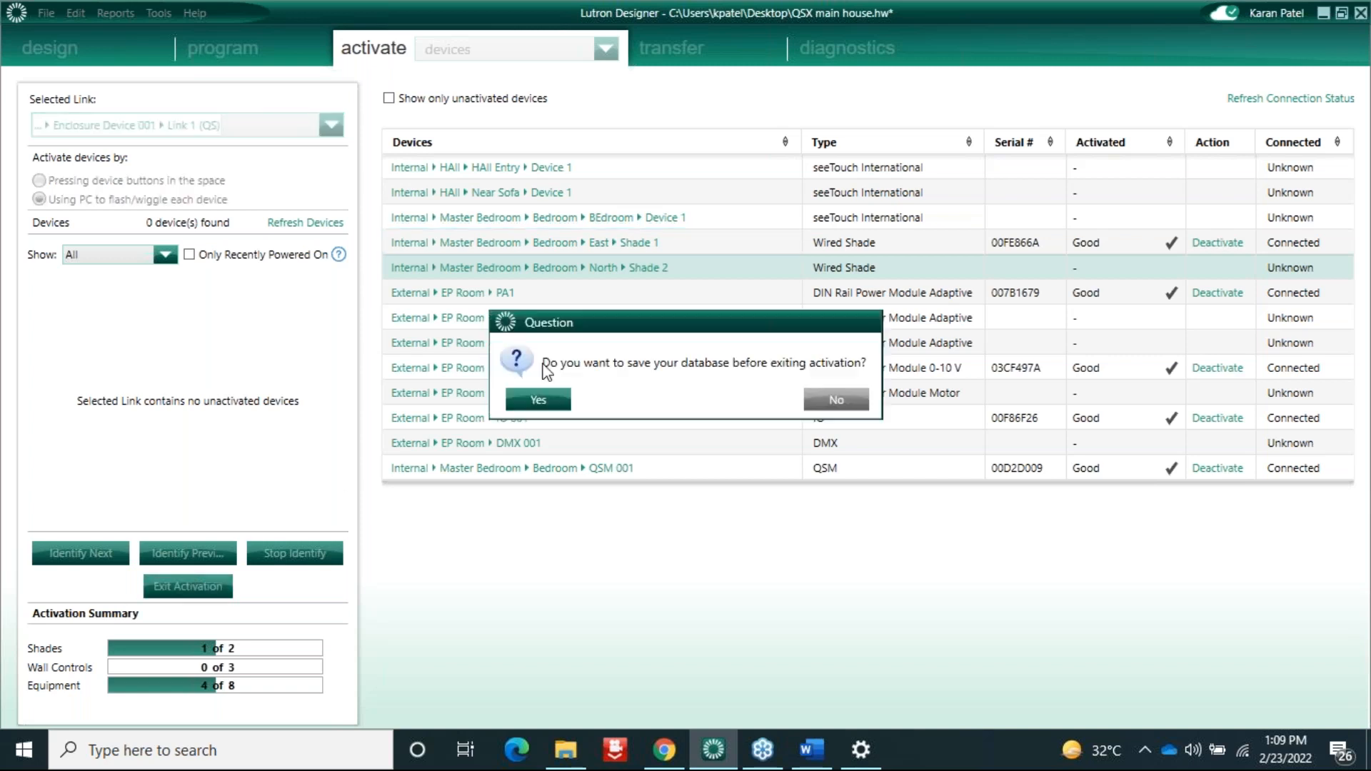
{"action": "left_click", "coordinate": [541, 403]}
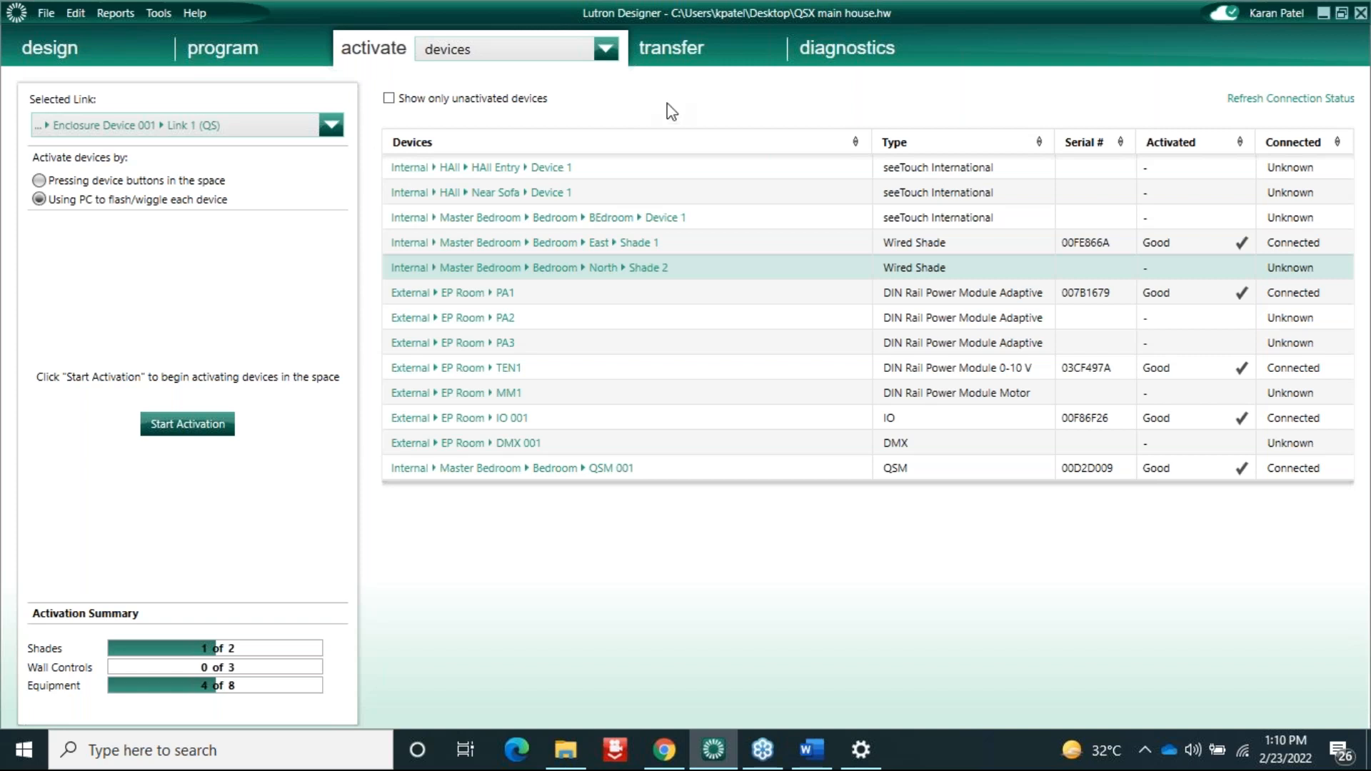
{"action": "left_click", "coordinate": [686, 45]}
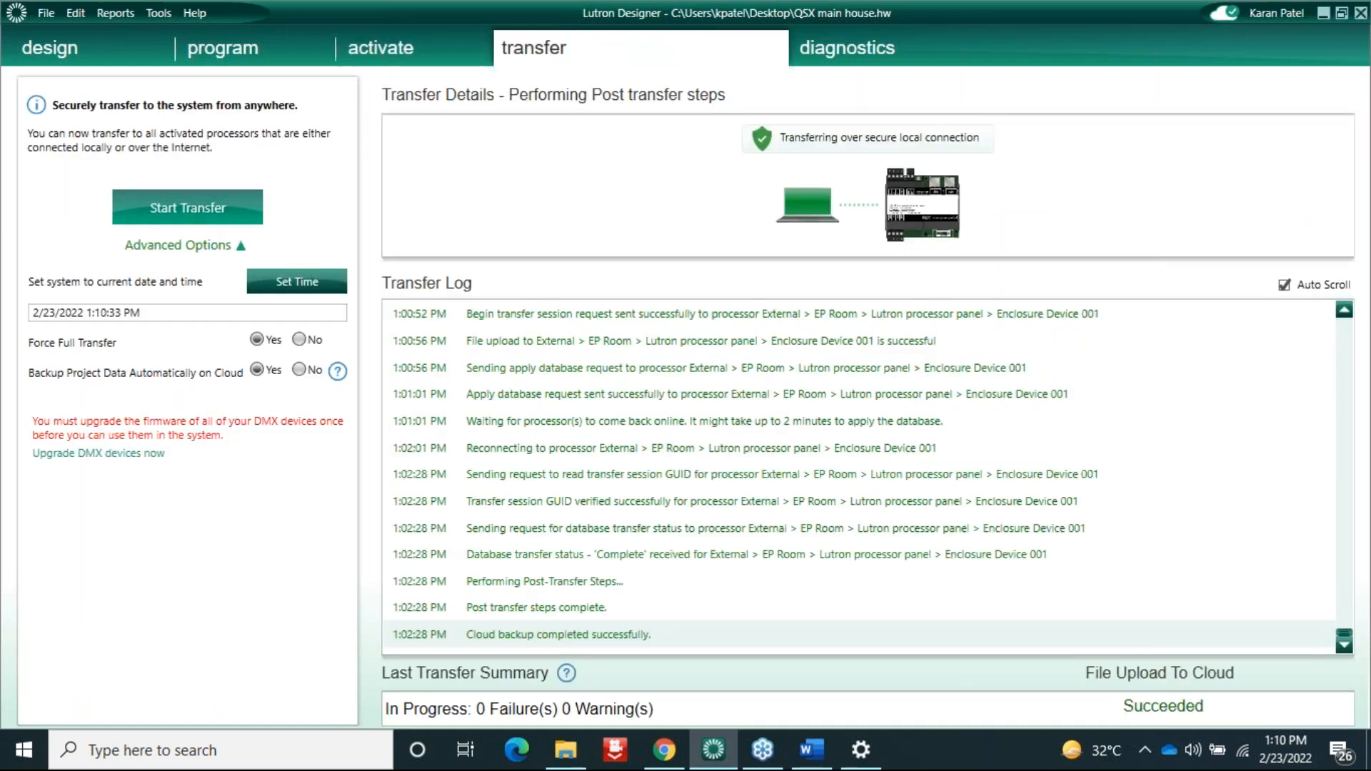
{"action": "left_click", "coordinate": [187, 207]}
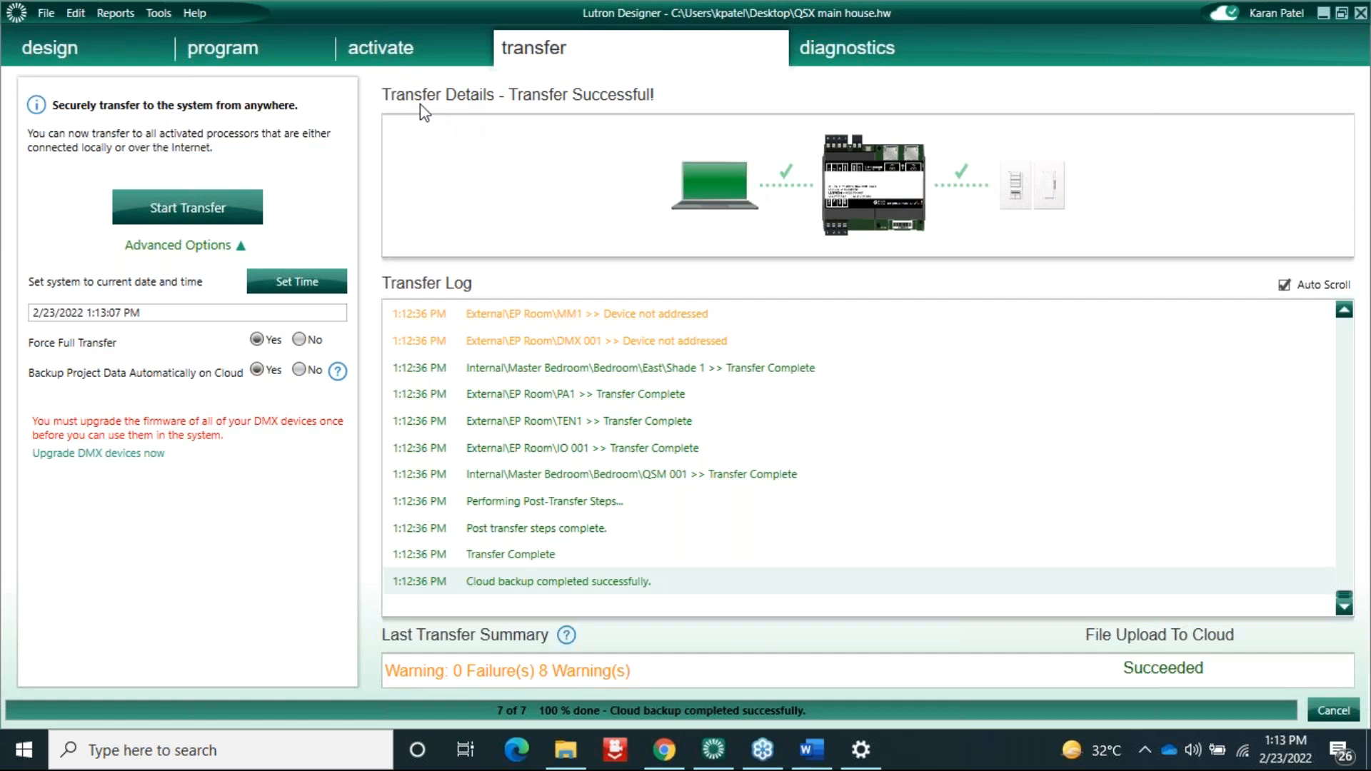
Step: Switch to QSM sensor activation and start activating the sensors assigned to QSM 001 in the Master Bedroom
{"action": "left_click", "coordinate": [400, 48]}
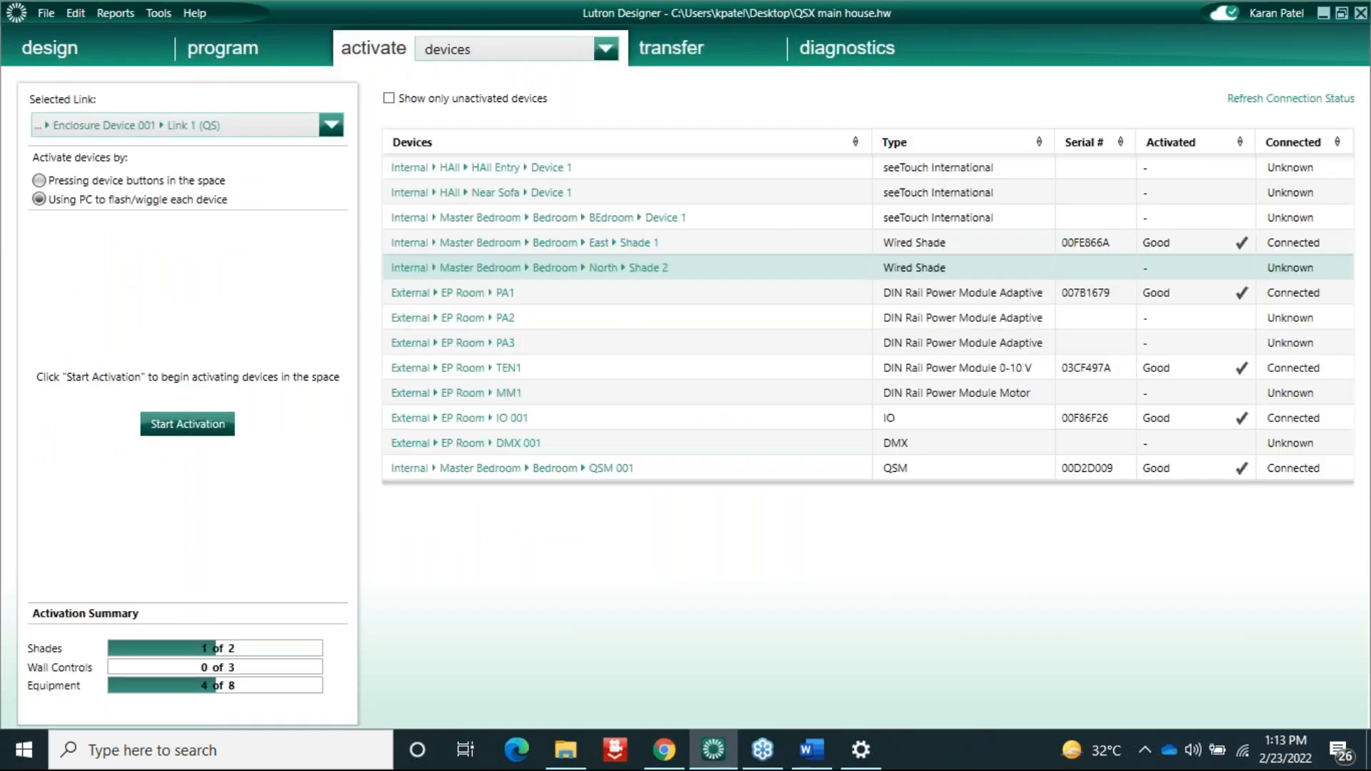
{"action": "left_click", "coordinate": [500, 48]}
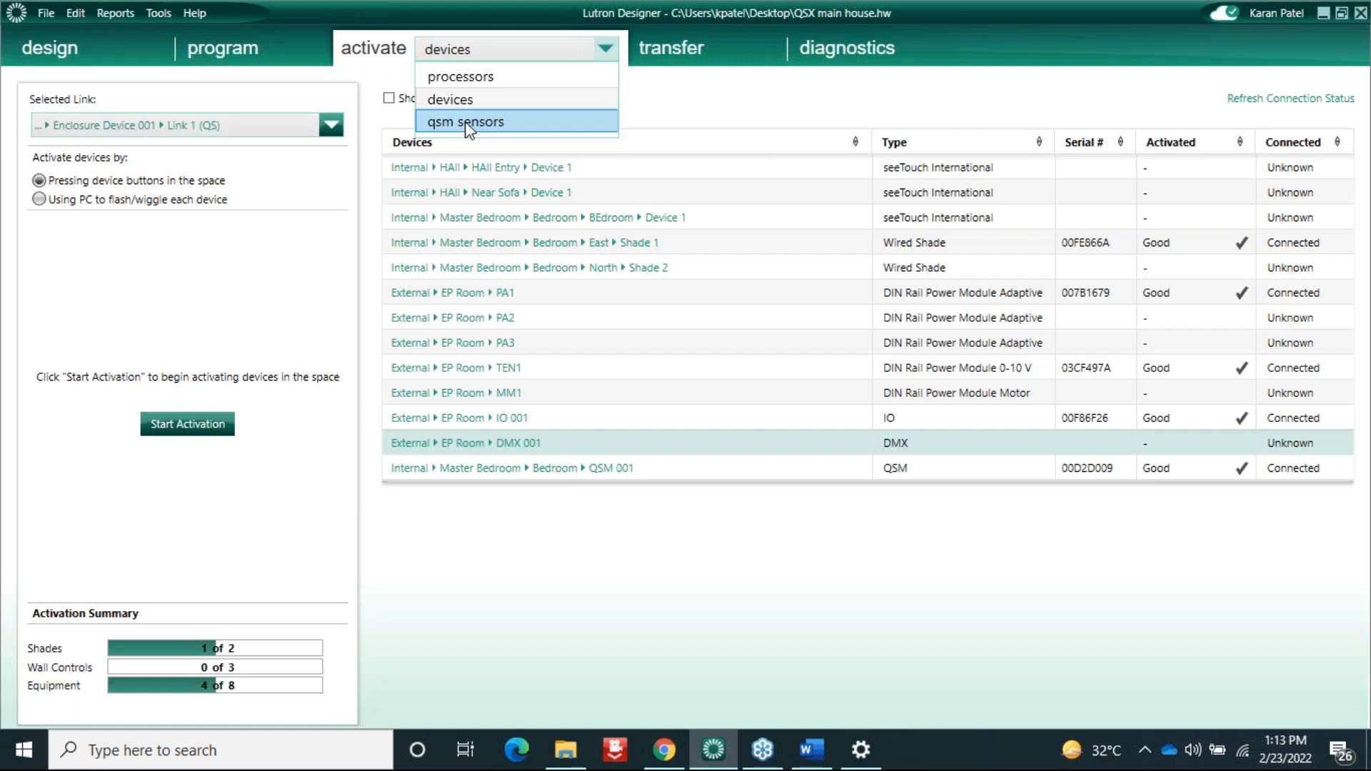
{"action": "left_click", "coordinate": [468, 123]}
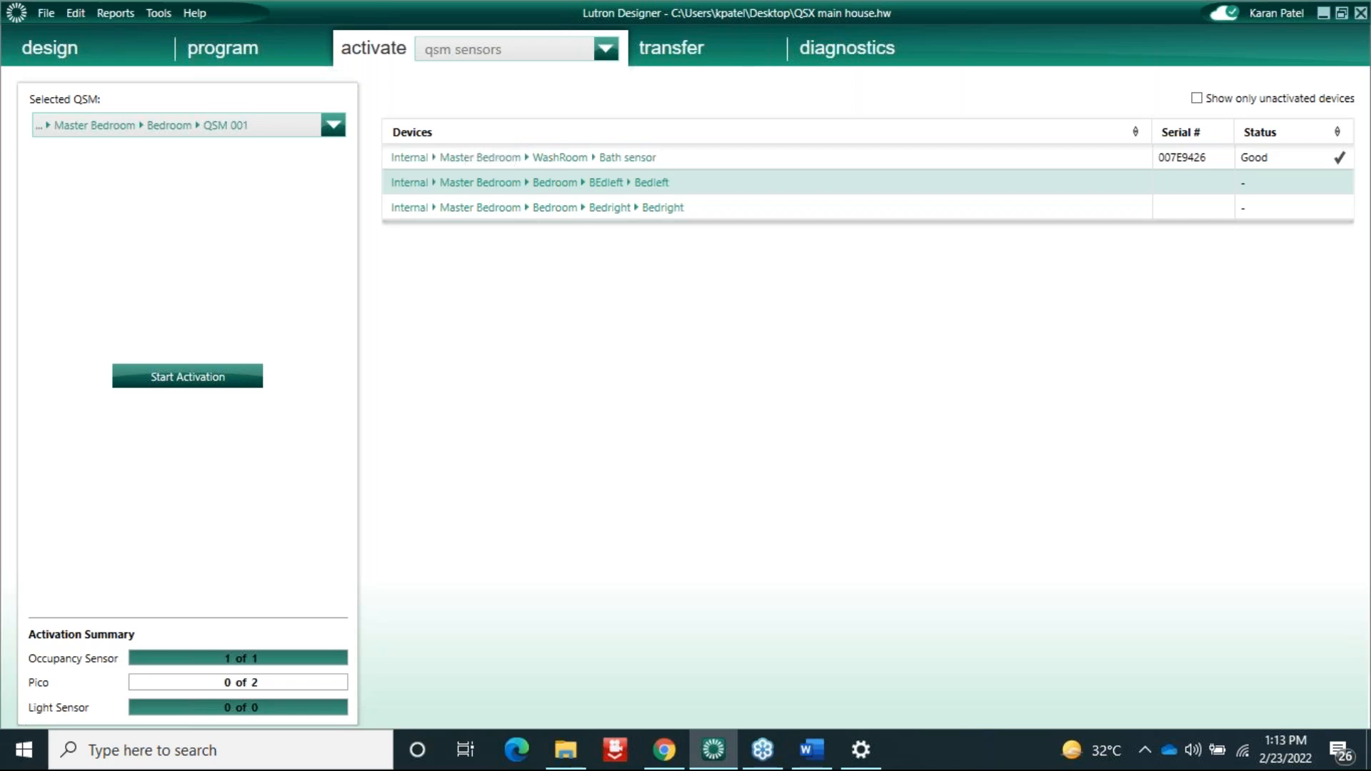
{"action": "left_click", "coordinate": [217, 386]}
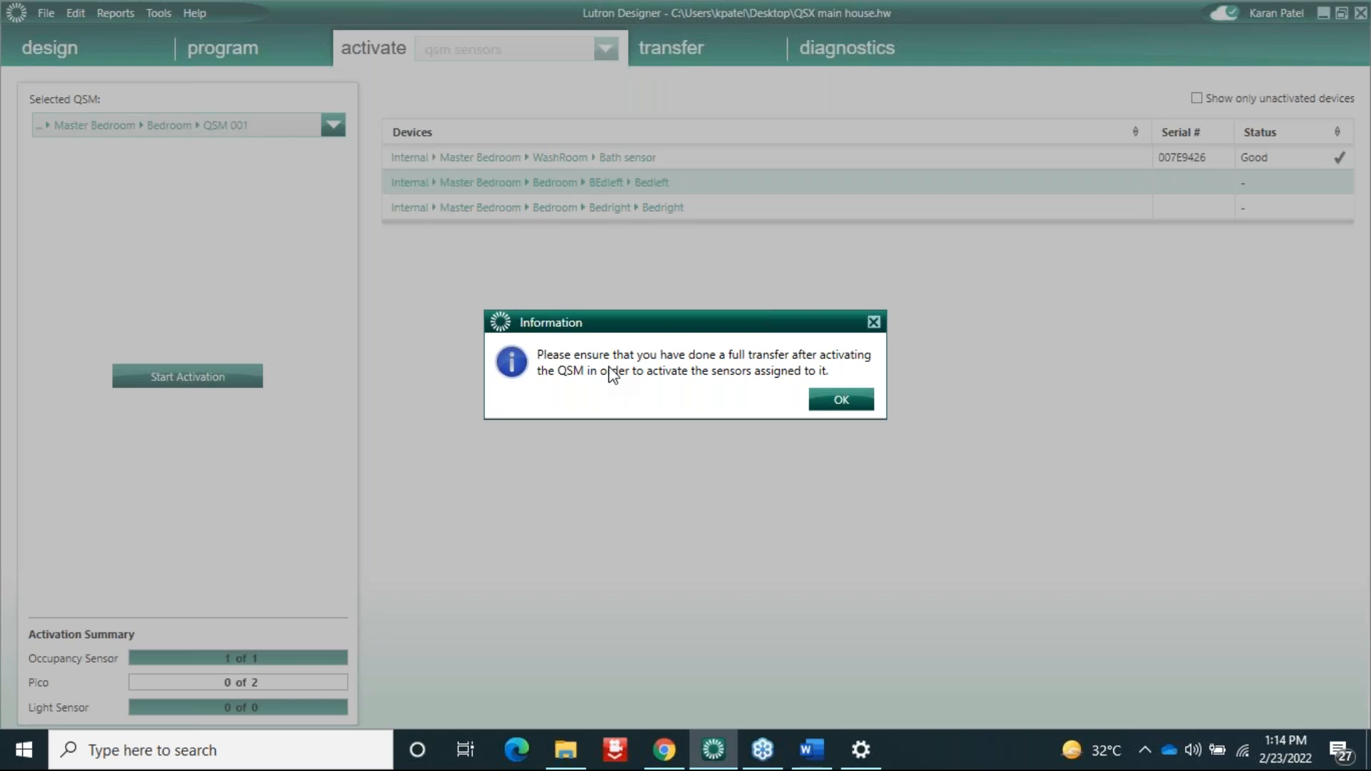
{"action": "left_click", "coordinate": [840, 401]}
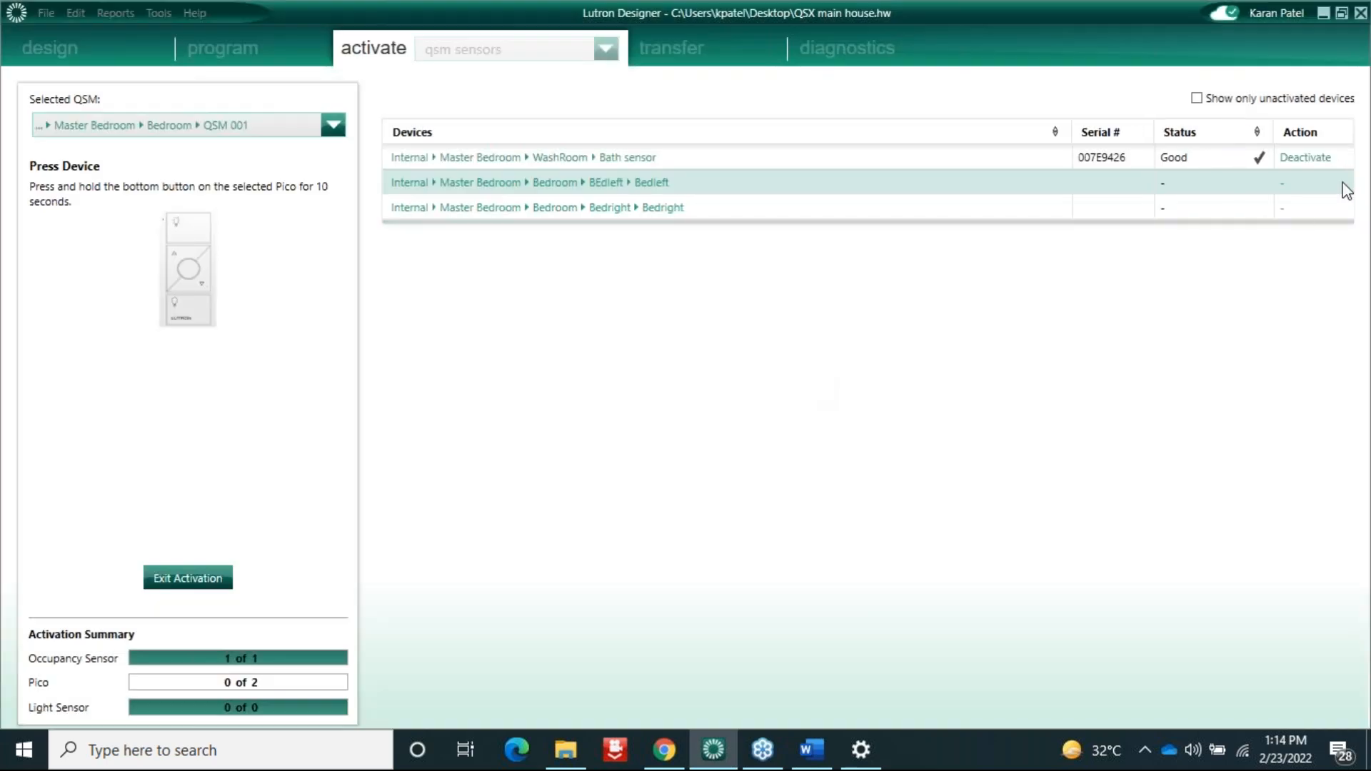
Step: Deactivate the WashRoom Bath sensor and activate it again as the occupancy sensor heard by the QSM
{"action": "left_click", "coordinate": [1300, 158]}
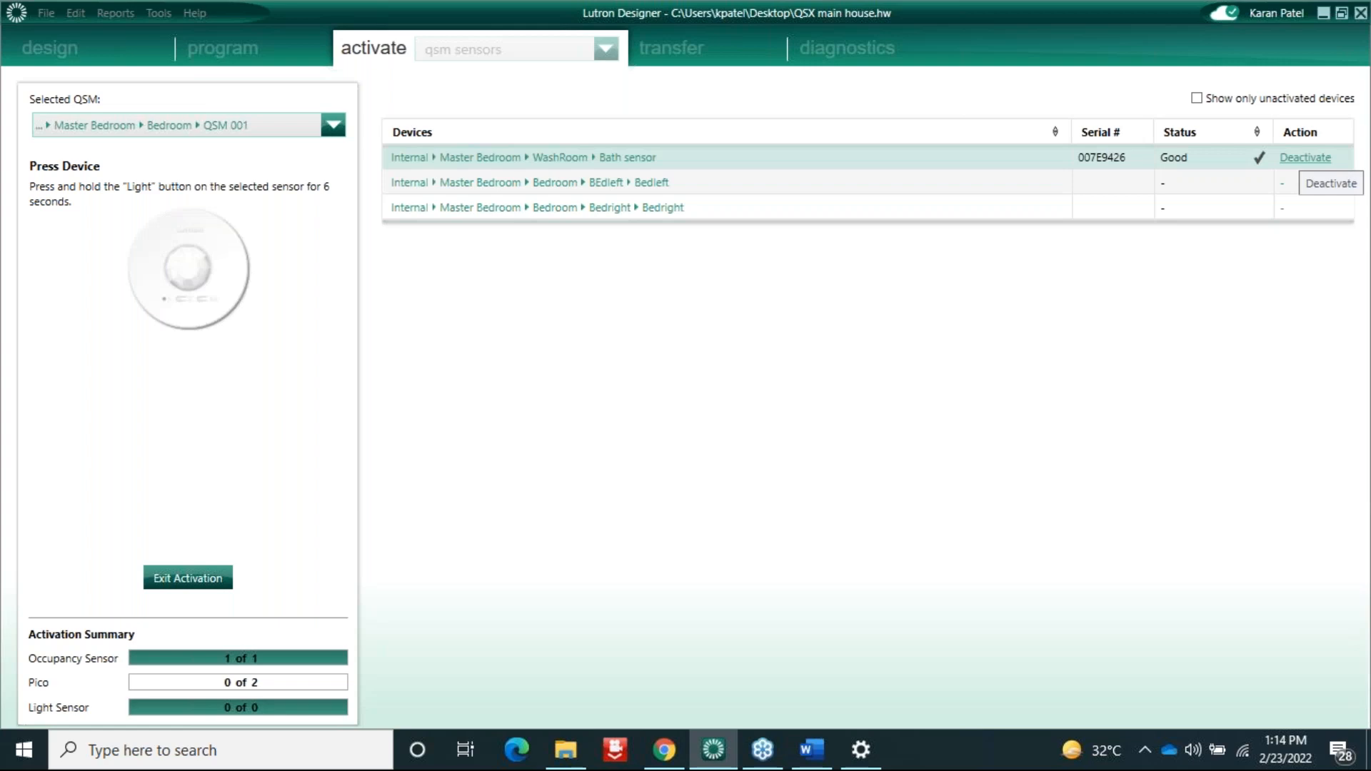
{"action": "left_click", "coordinate": [1305, 158]}
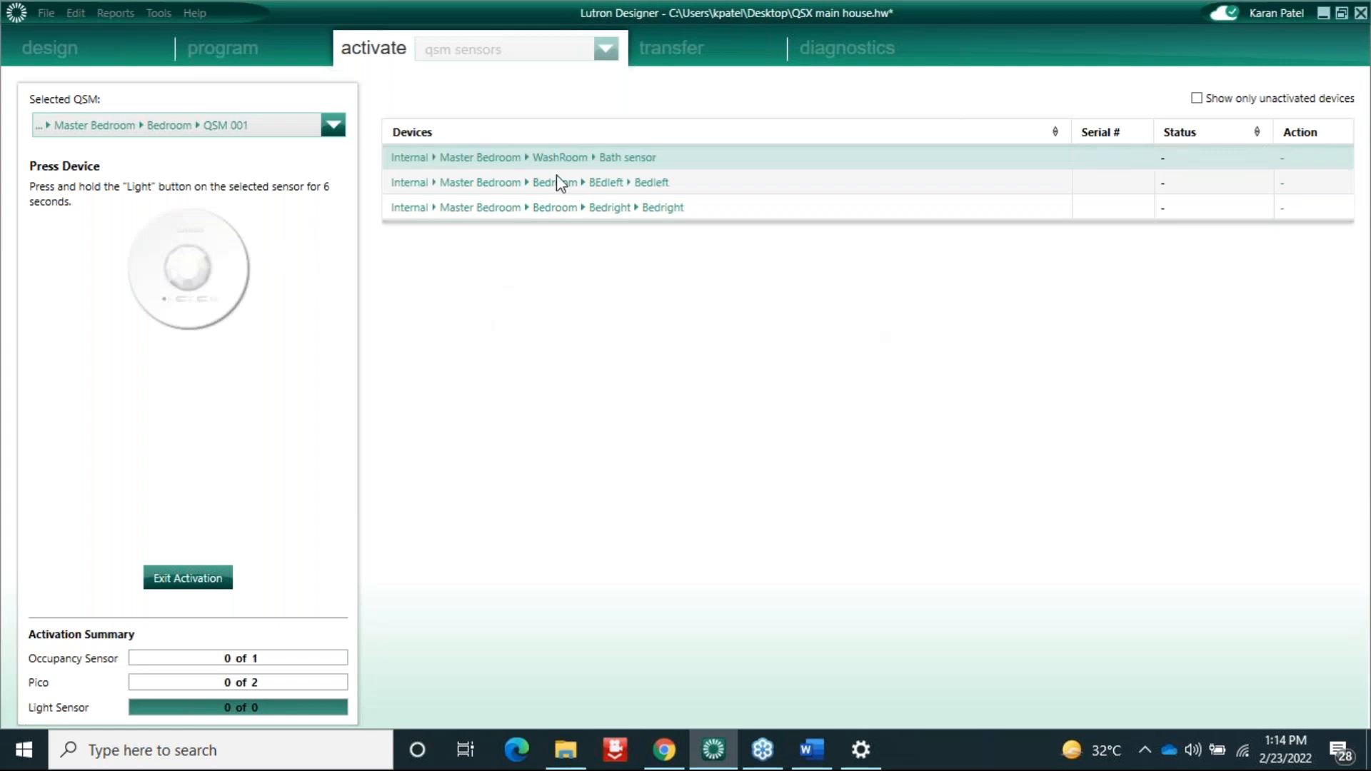
{"action": "left_click", "coordinate": [673, 155]}
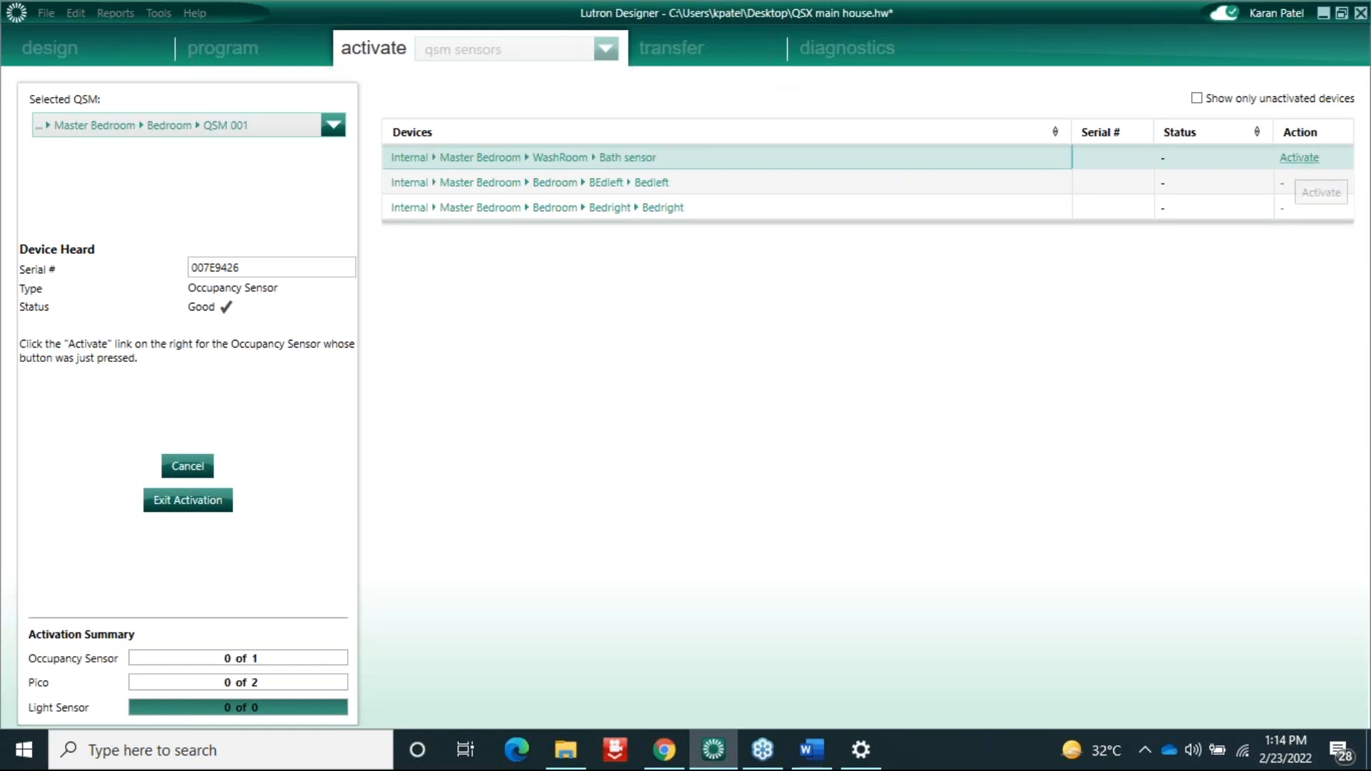
{"action": "left_click", "coordinate": [1298, 158]}
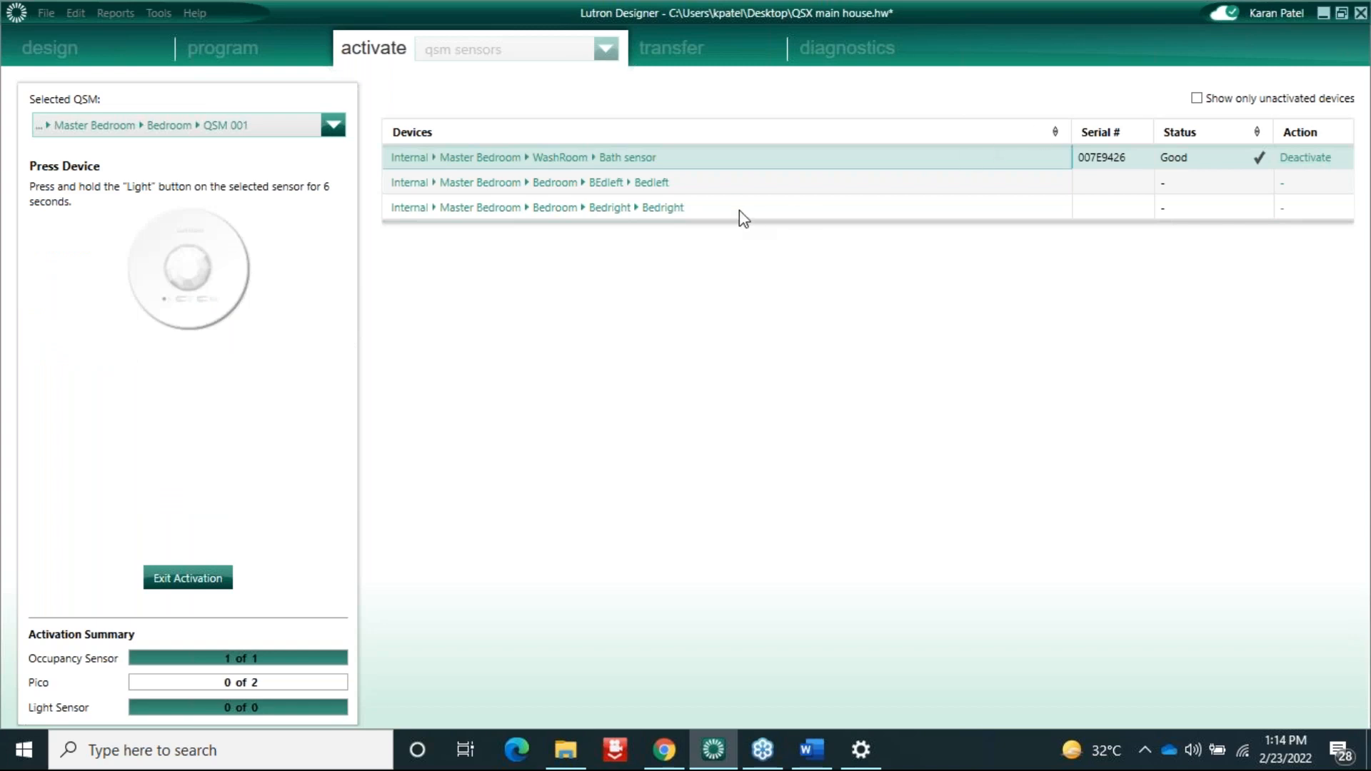
Step: Activate the Bedleft Pico in the Bedroom and check the activation status of each QSM on the links
{"action": "left_click", "coordinate": [719, 183]}
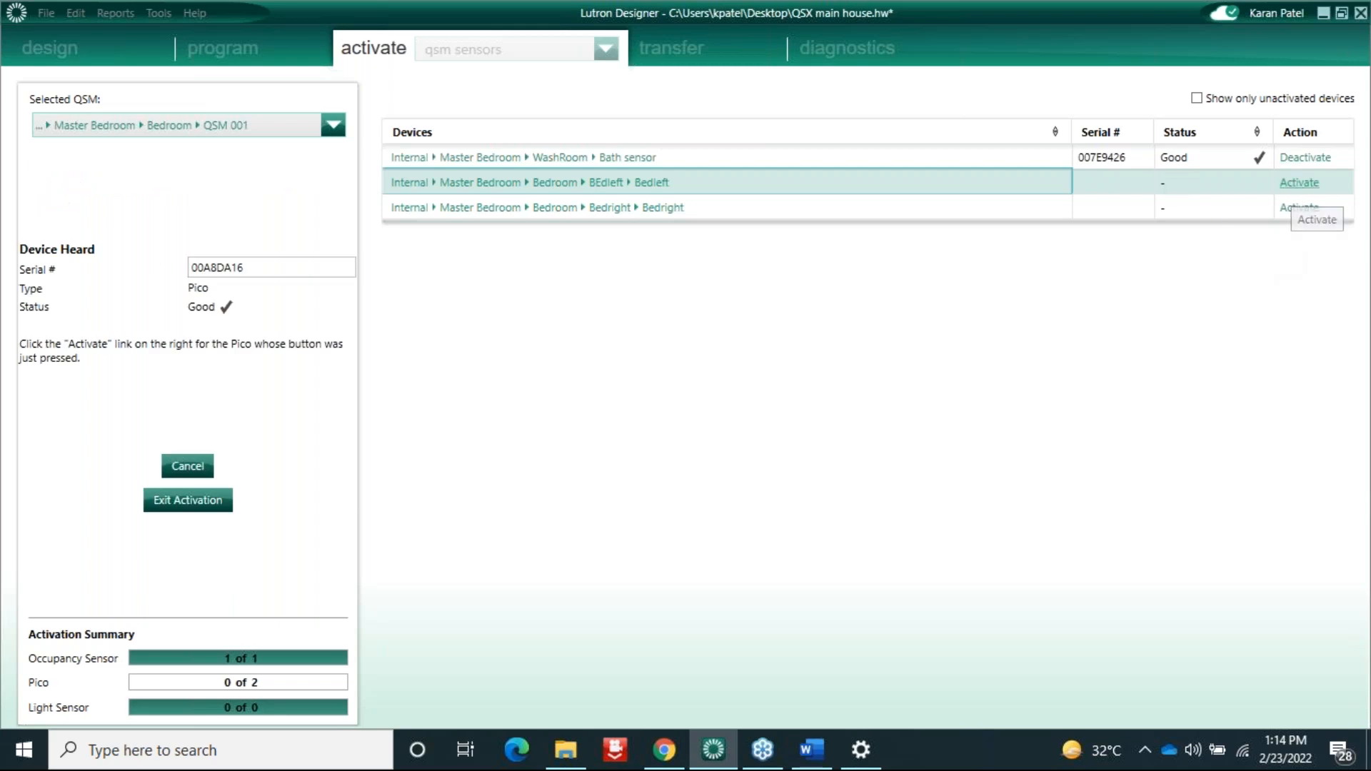
{"action": "left_click", "coordinate": [1293, 185]}
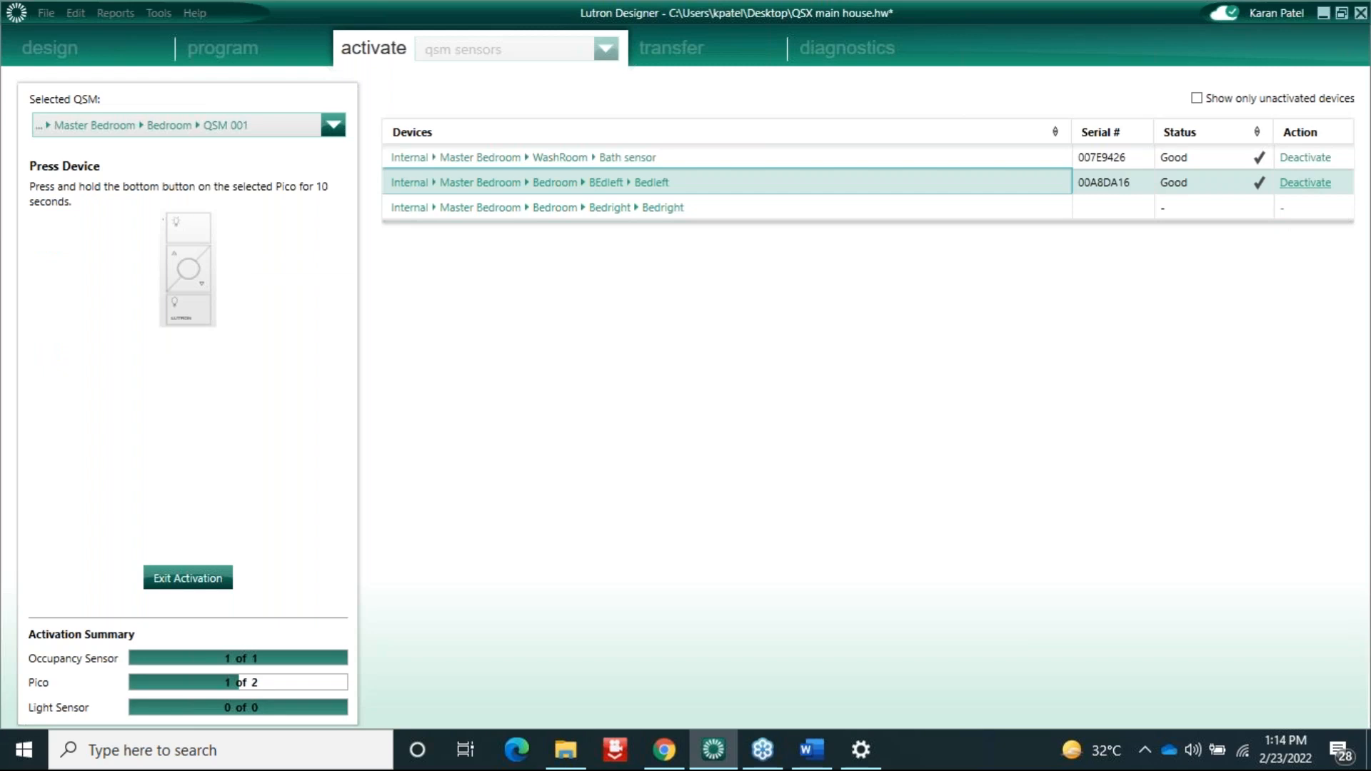
{"action": "left_click", "coordinate": [332, 125]}
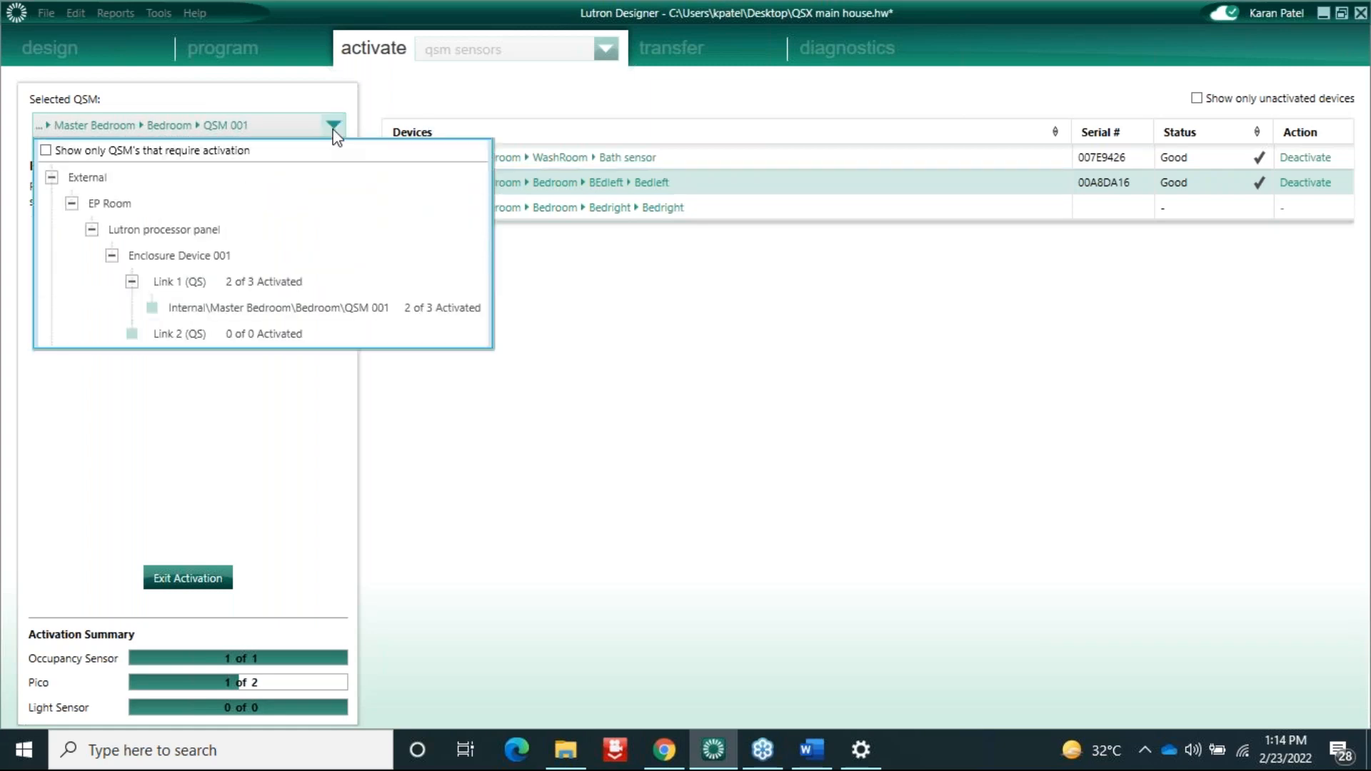
{"action": "left_click", "coordinate": [333, 127]}
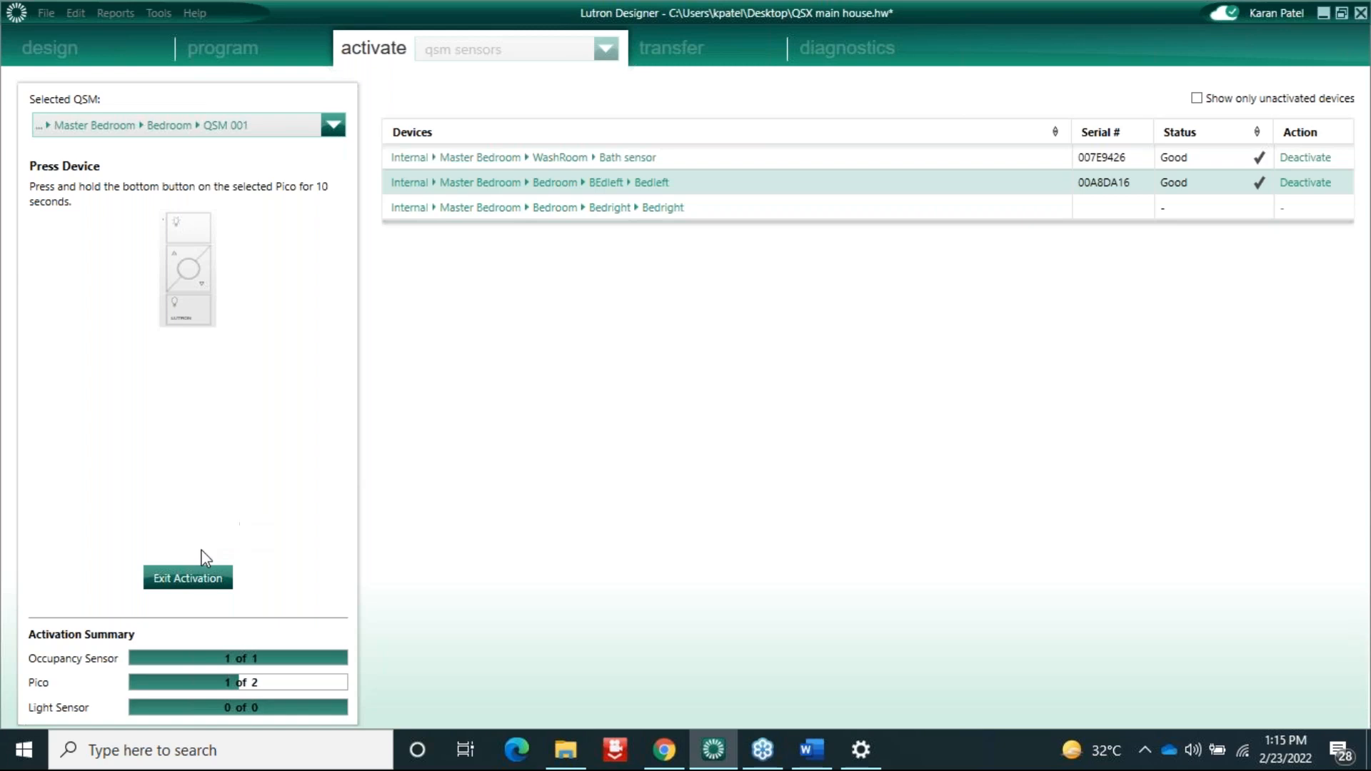
Step: Exit QSM sensor activation and switch to the transfer view
{"action": "left_click", "coordinate": [202, 580]}
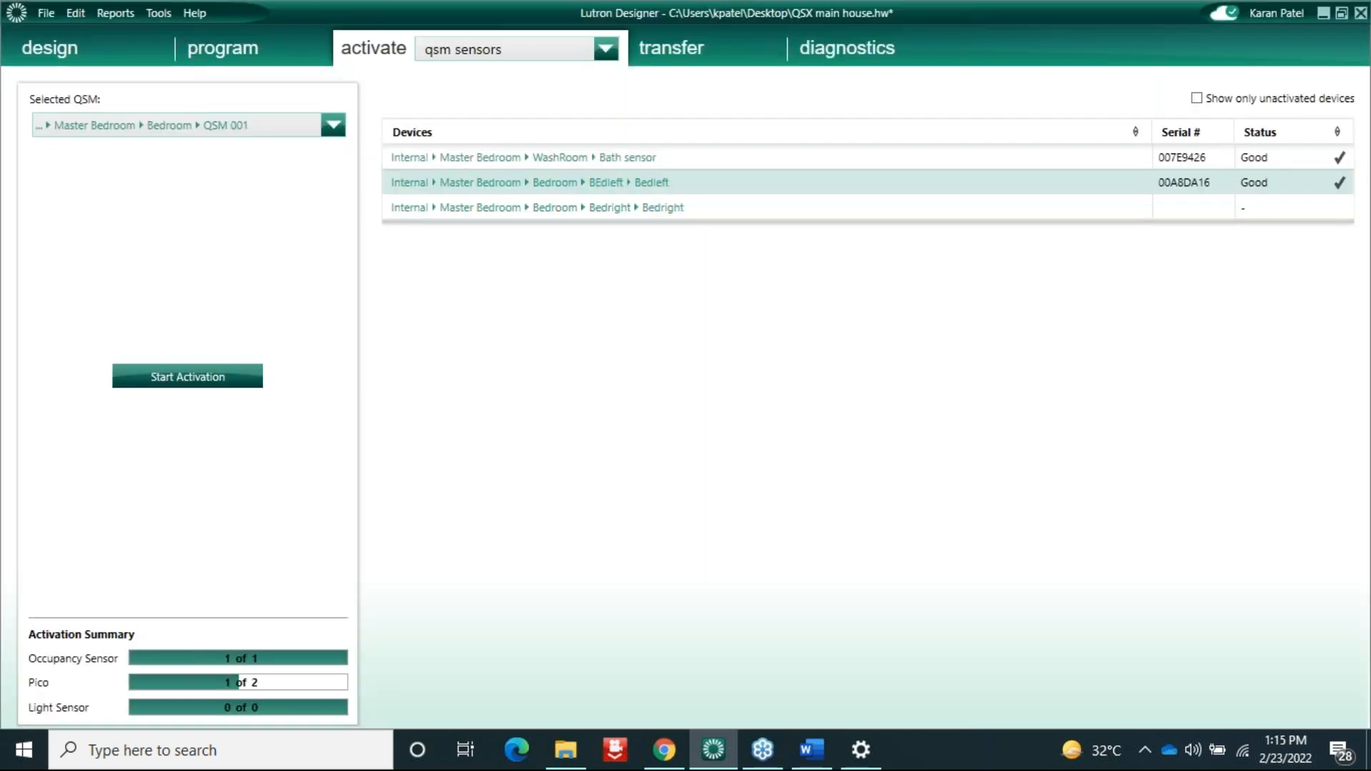
{"action": "left_click", "coordinate": [663, 54]}
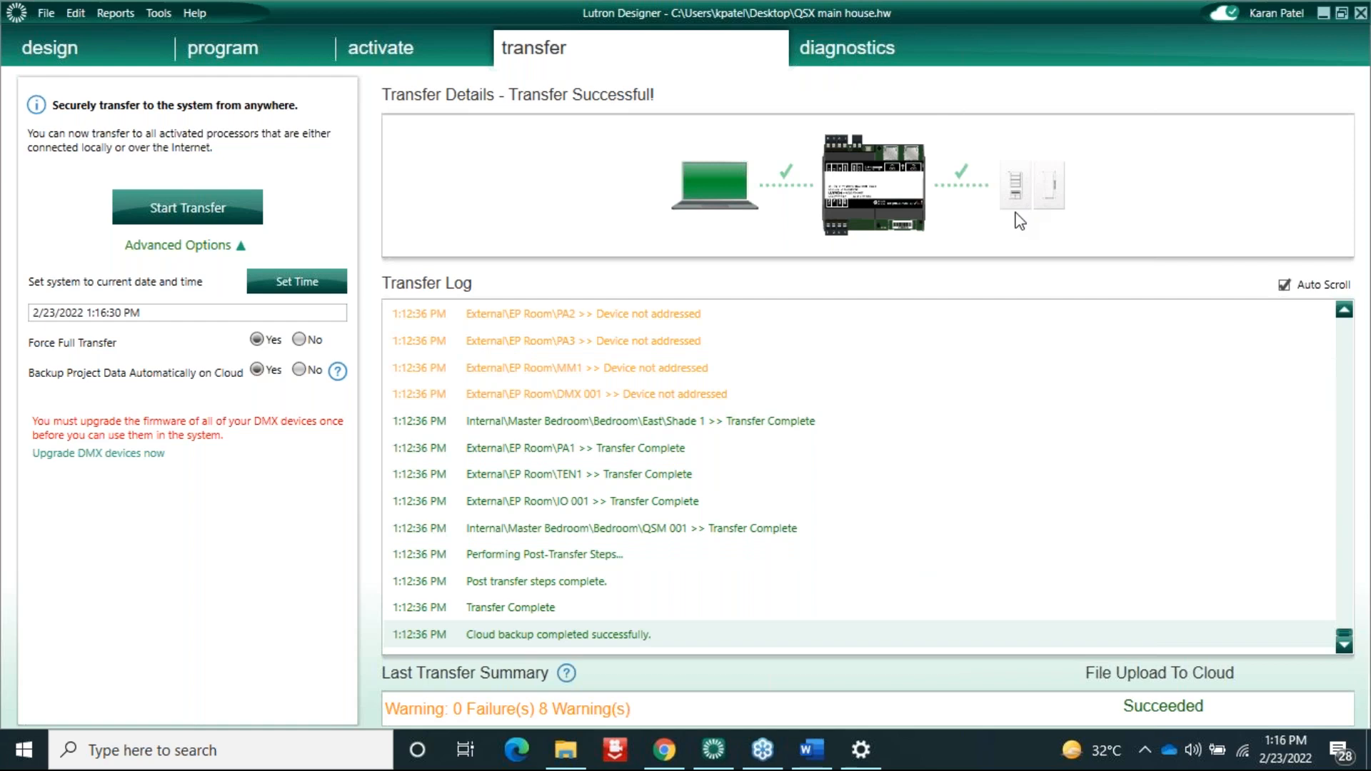
Step: Switch to load identification in diagnostics and flash the HAll's Chandilier and Lights near shades zones in turn, stopping each one
{"action": "left_click", "coordinate": [847, 48]}
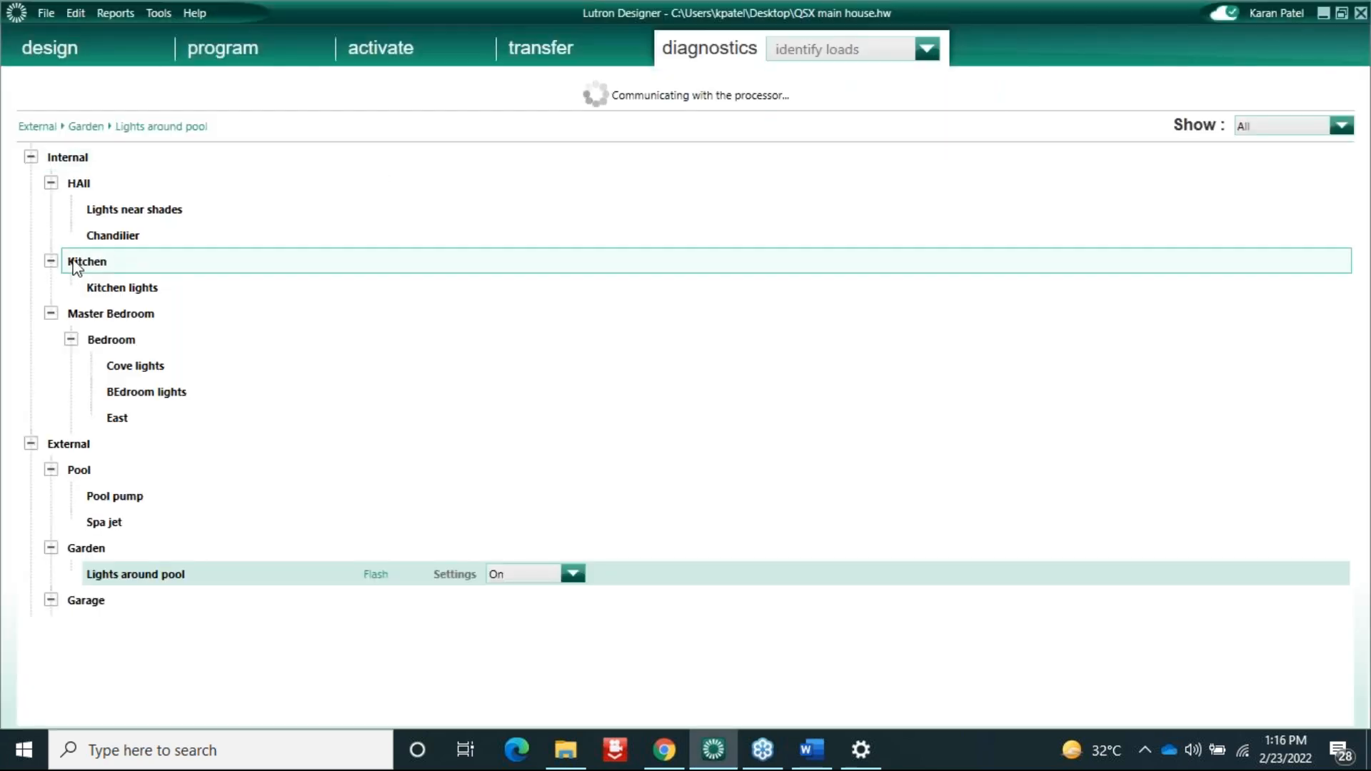
{"action": "left_click", "coordinate": [129, 239]}
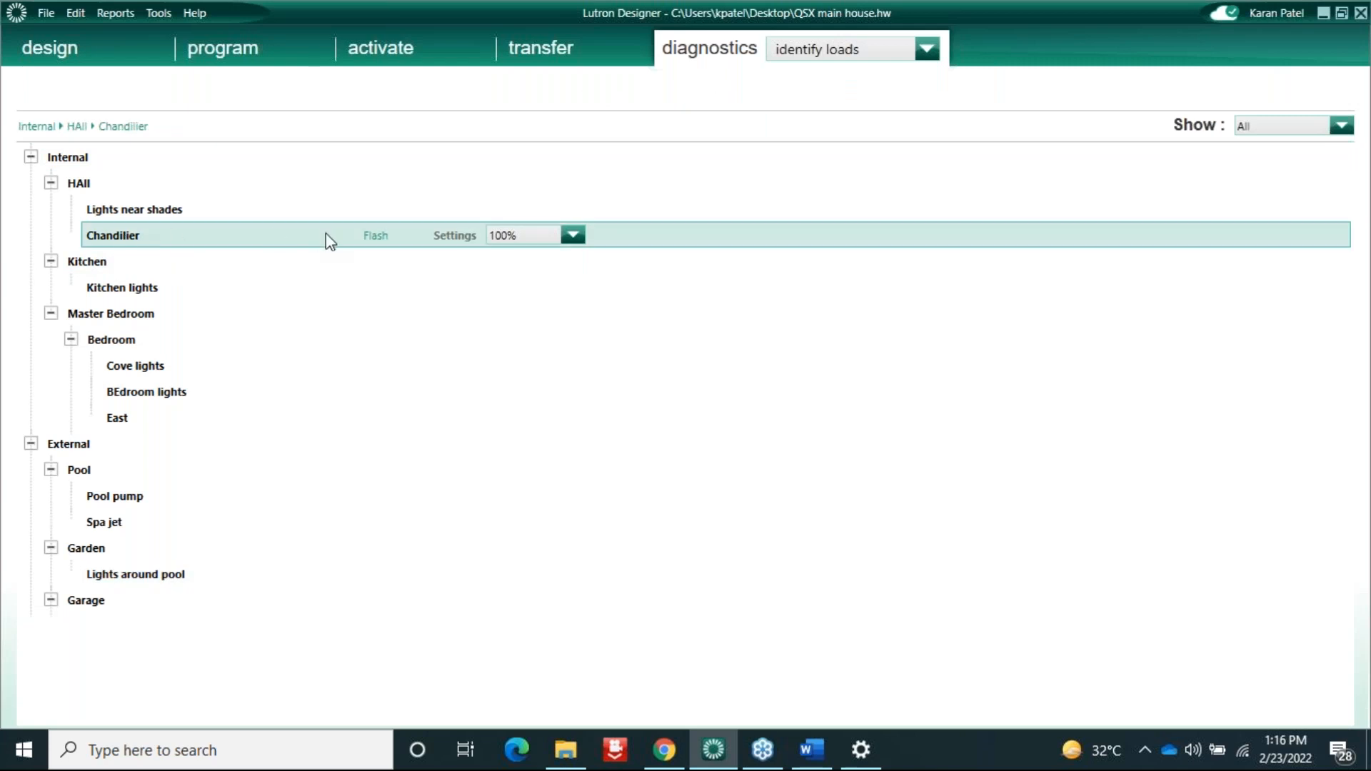
{"action": "left_click", "coordinate": [376, 237]}
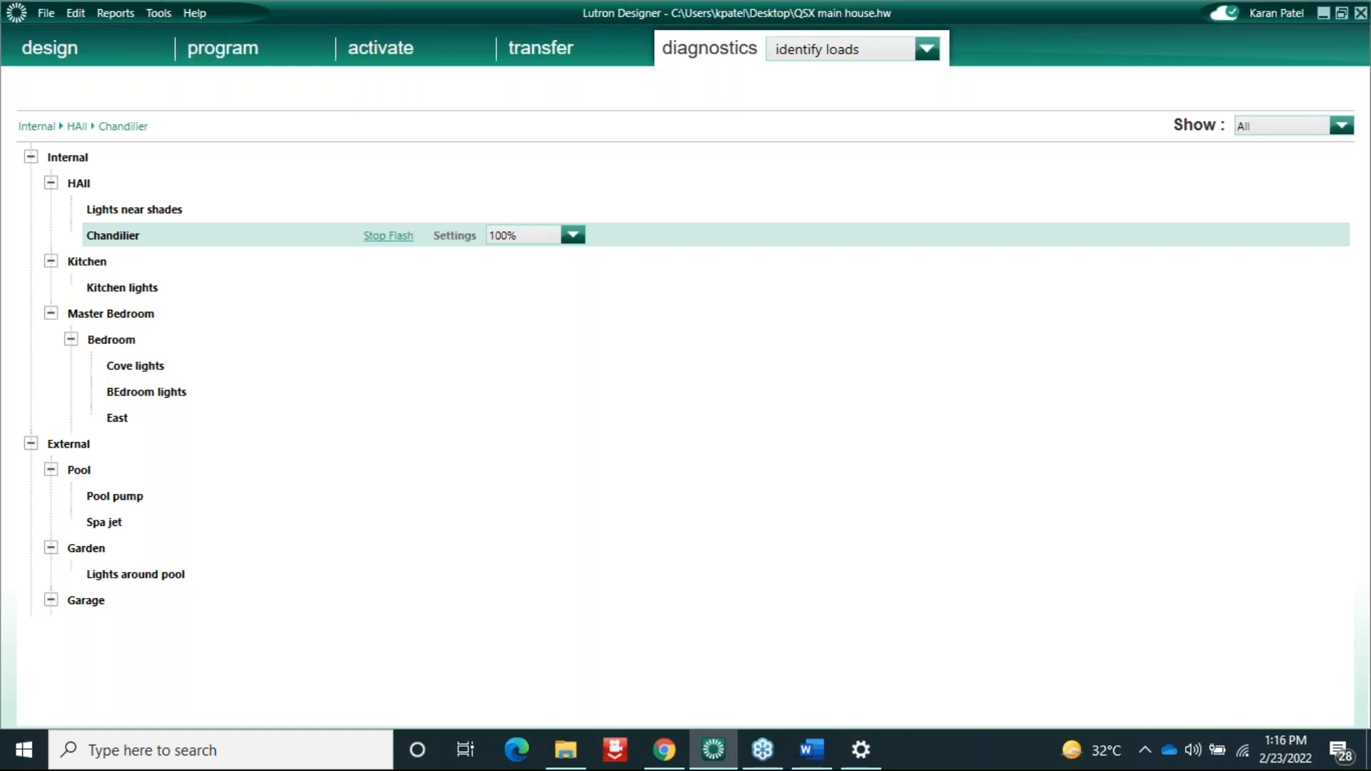
{"action": "left_click", "coordinate": [377, 236]}
{"action": "left_click", "coordinate": [160, 210]}
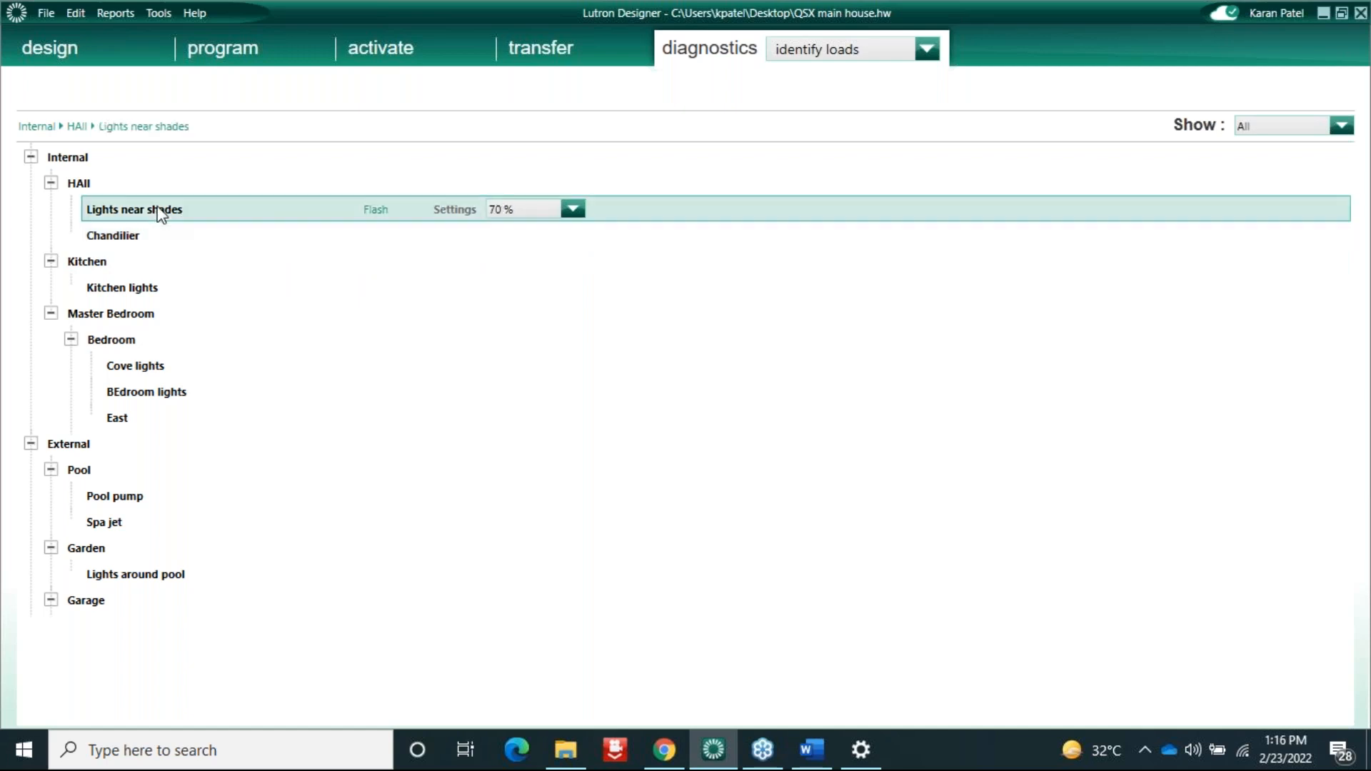
{"action": "left_click", "coordinate": [377, 210]}
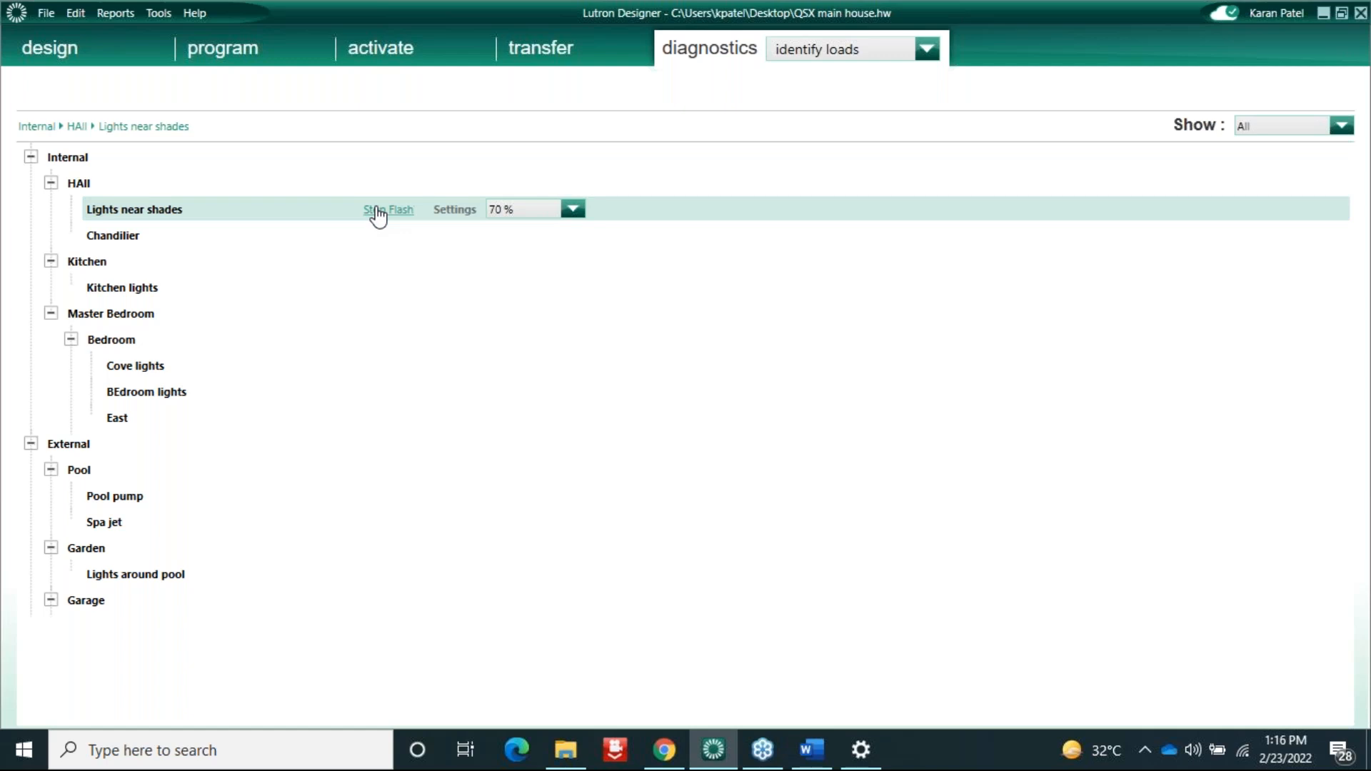
{"action": "left_click", "coordinate": [377, 210]}
Step: Flash the Cove lights and BEdroom lights zones in the Master Bedroom one after the other, stopping each one
{"action": "left_click", "coordinate": [152, 370]}
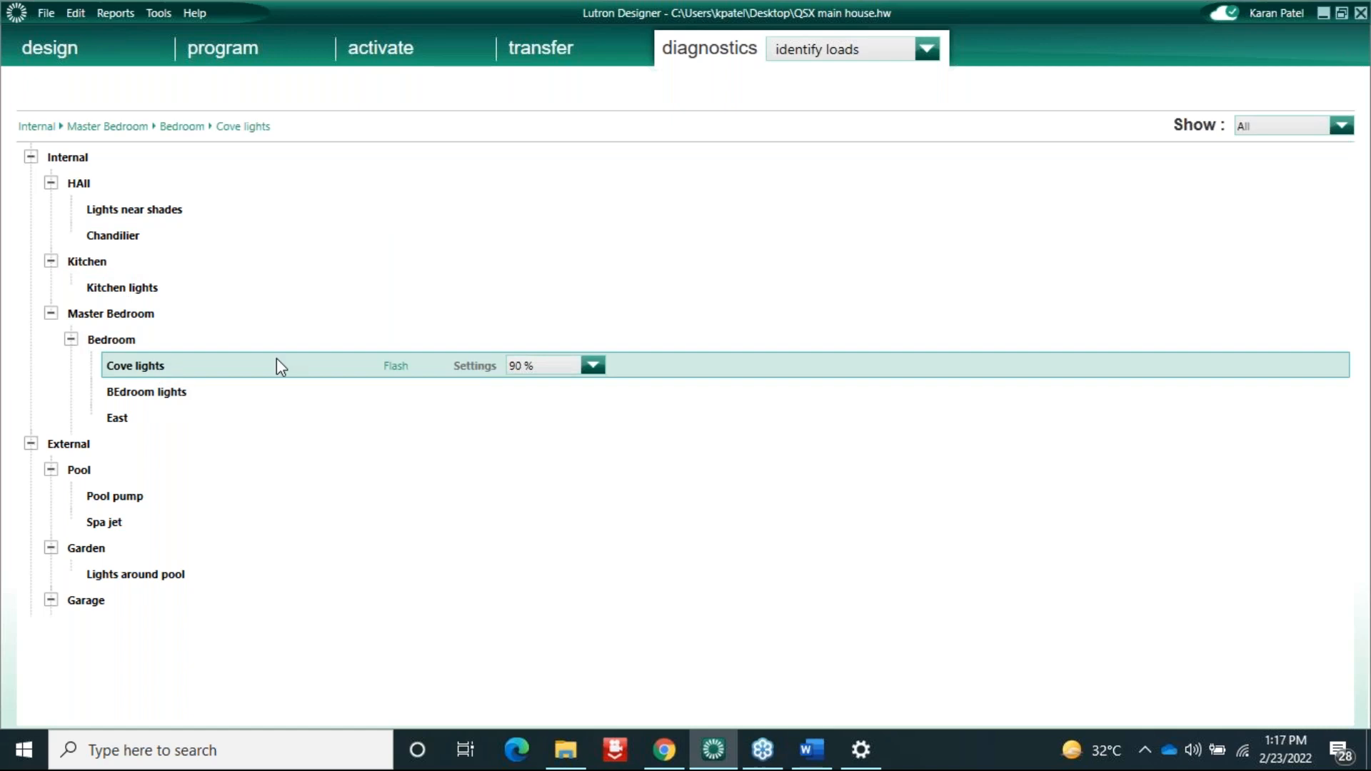
{"action": "left_click", "coordinate": [392, 368]}
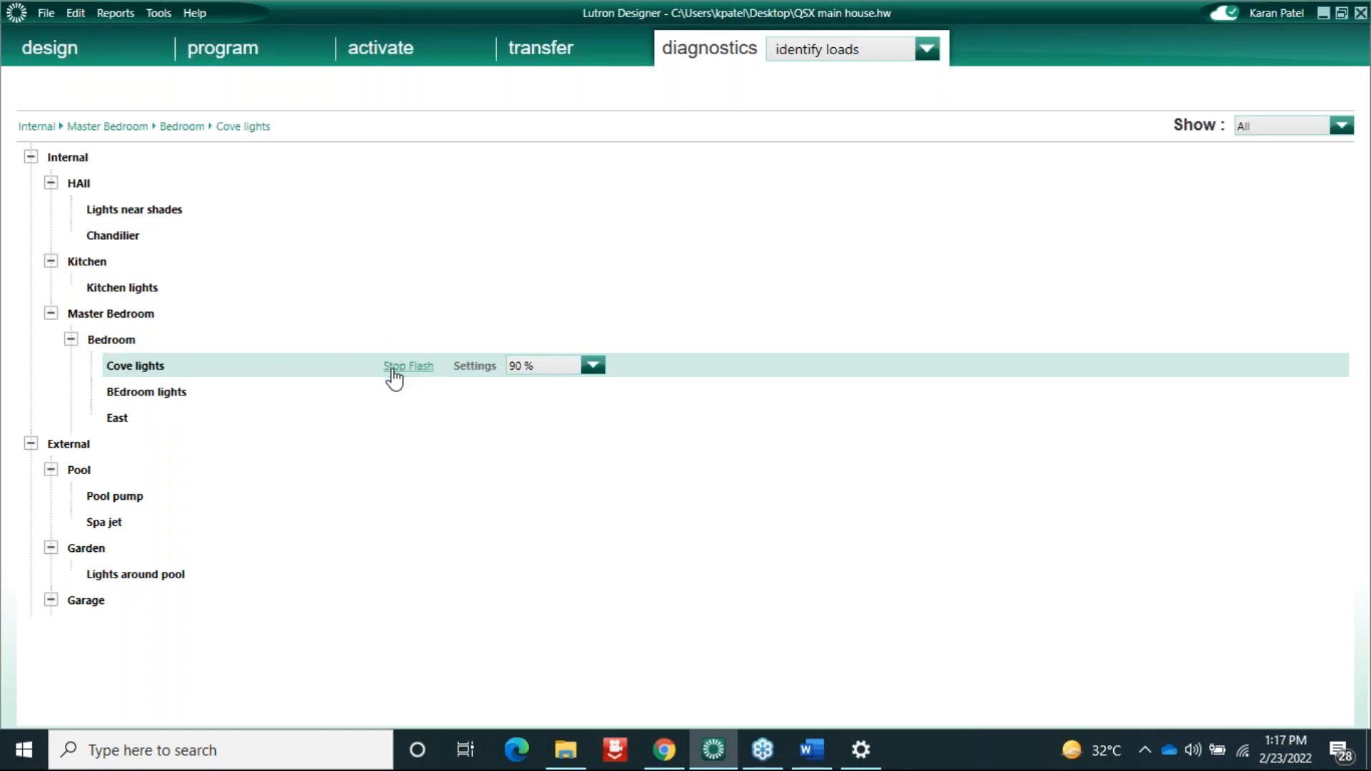
{"action": "left_click", "coordinate": [392, 368]}
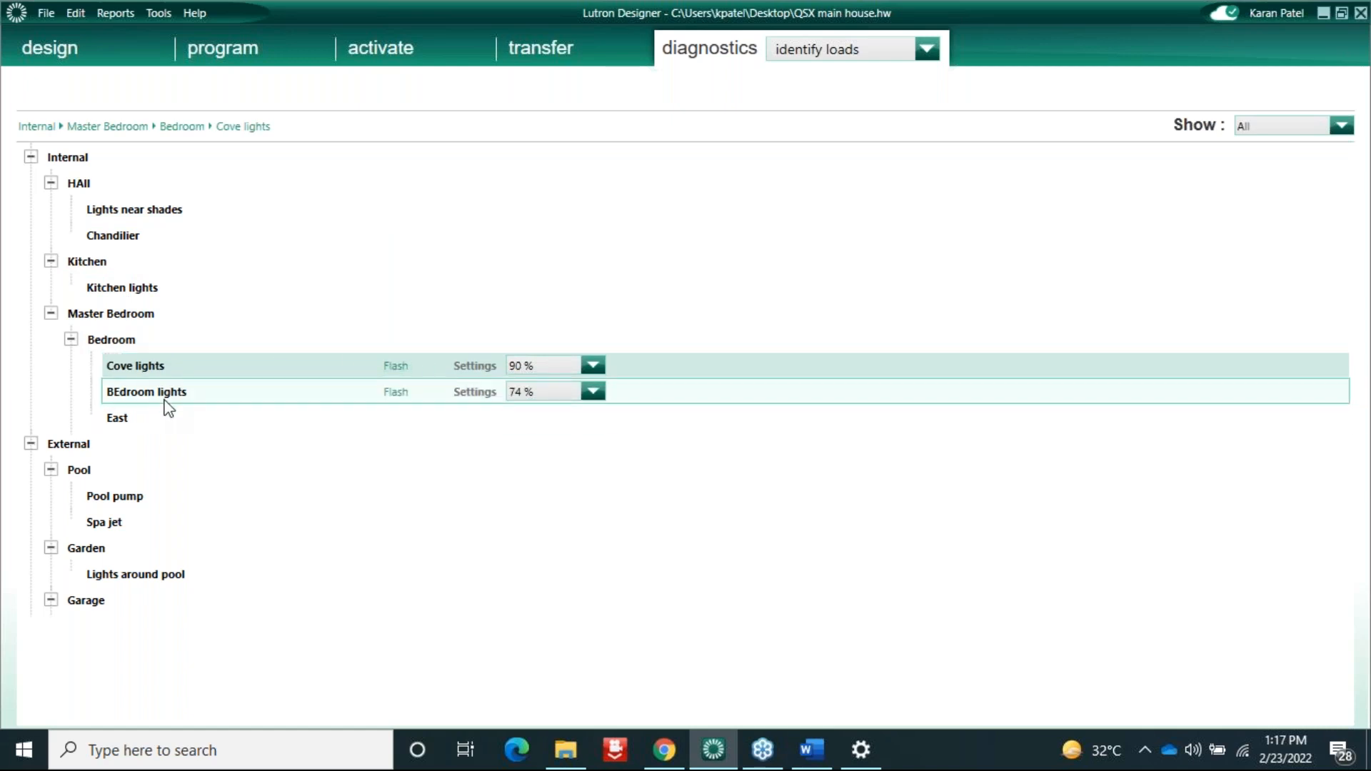
{"action": "left_click", "coordinate": [160, 393]}
{"action": "left_click", "coordinate": [397, 393]}
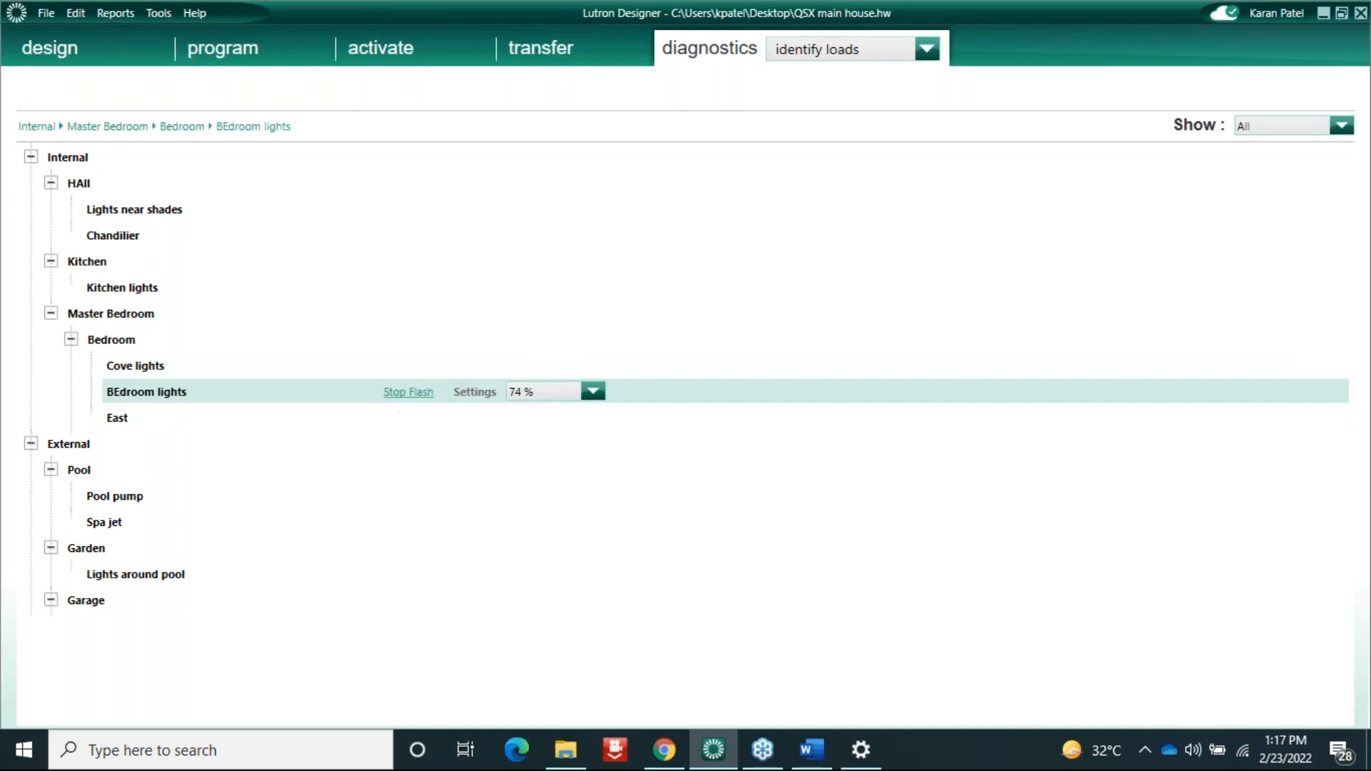
{"action": "left_click", "coordinate": [408, 392]}
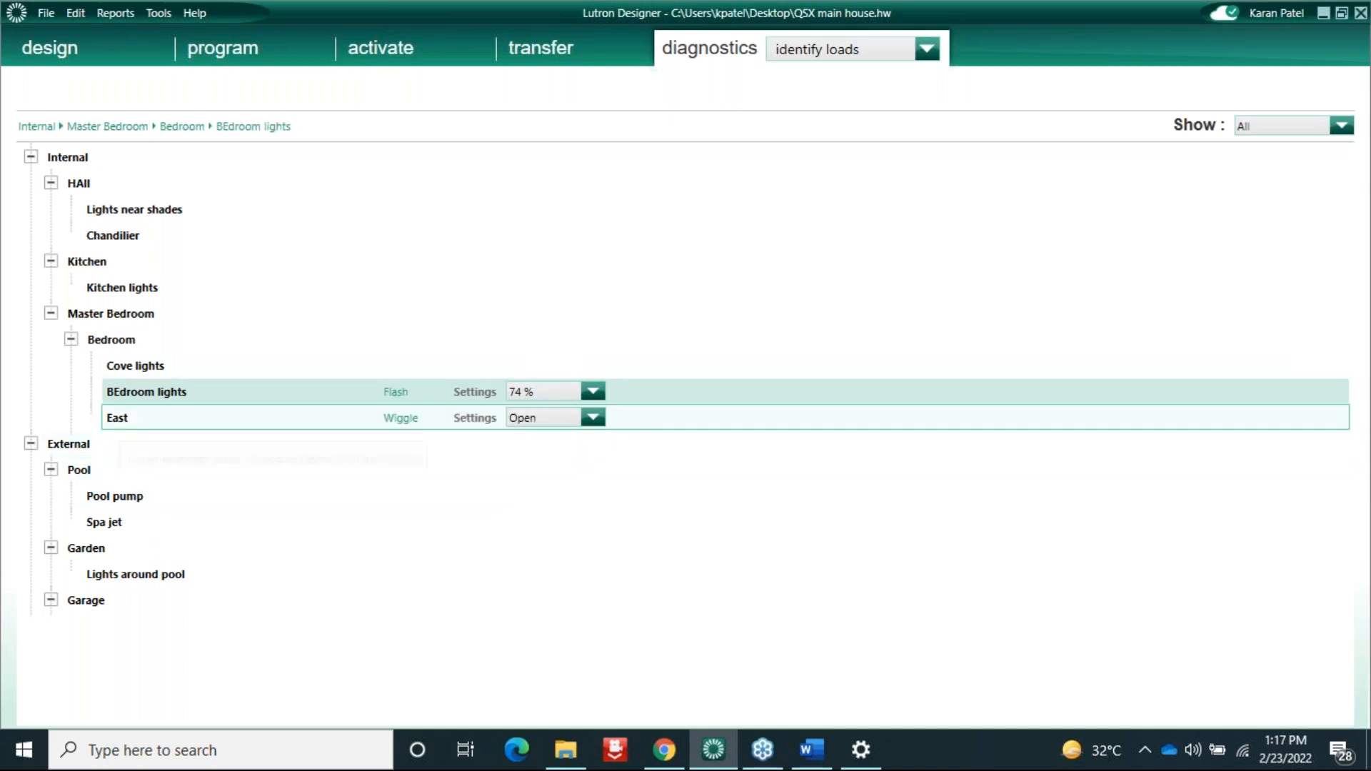
Step: Wiggle the East shade in the Master Bedroom to identify it
{"action": "left_click", "coordinate": [120, 423]}
{"action": "left_click", "coordinate": [400, 420]}
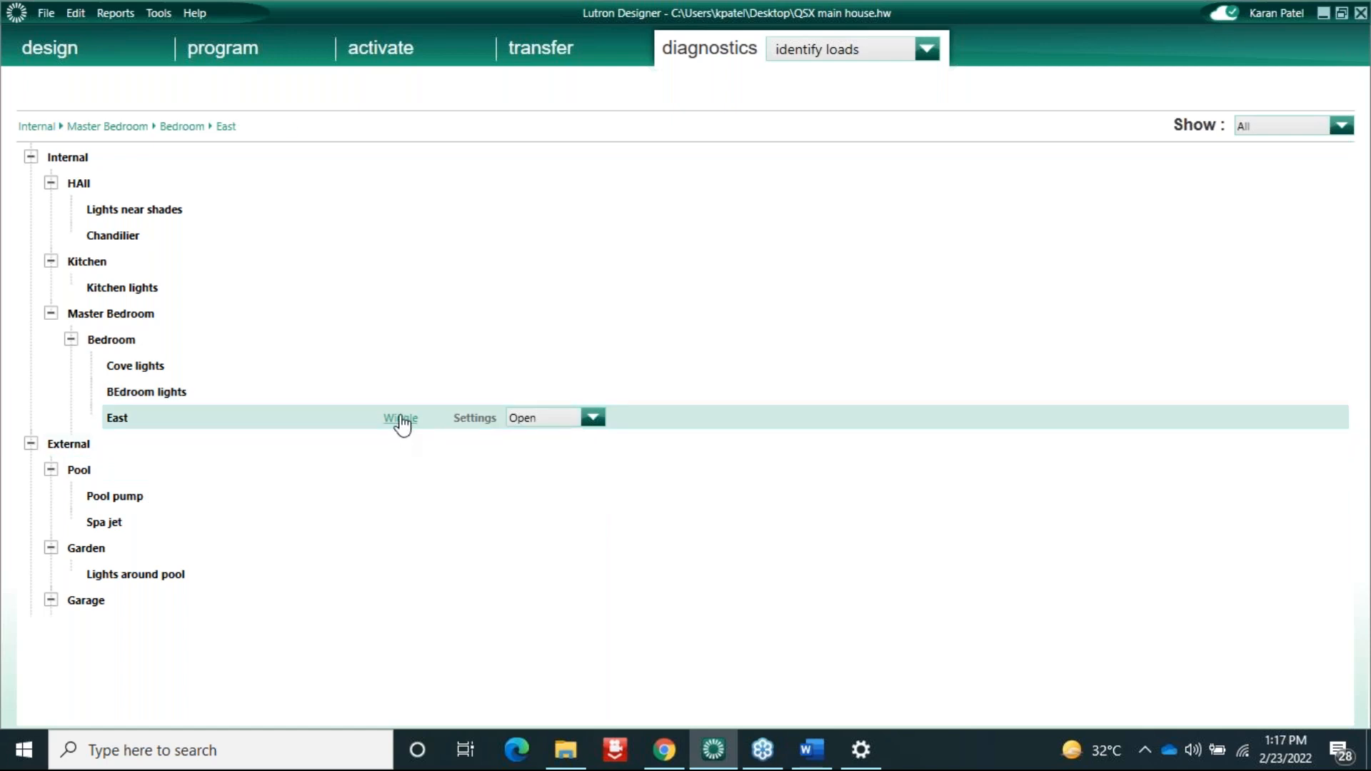
{"action": "left_click", "coordinate": [400, 420]}
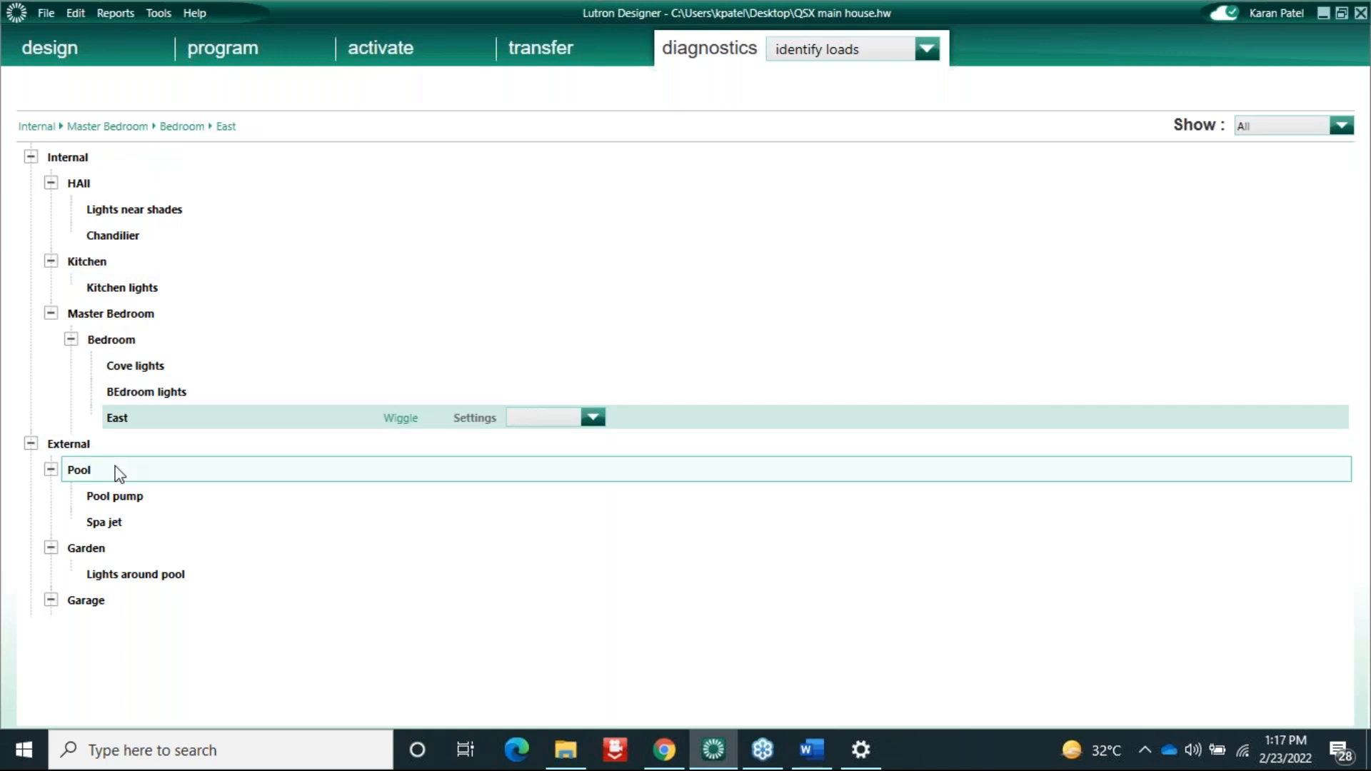
Step: Set both the Pool pump and the Spa jet in the external Pool area to Open
{"action": "left_click", "coordinate": [120, 505]}
{"action": "left_click", "coordinate": [529, 499]}
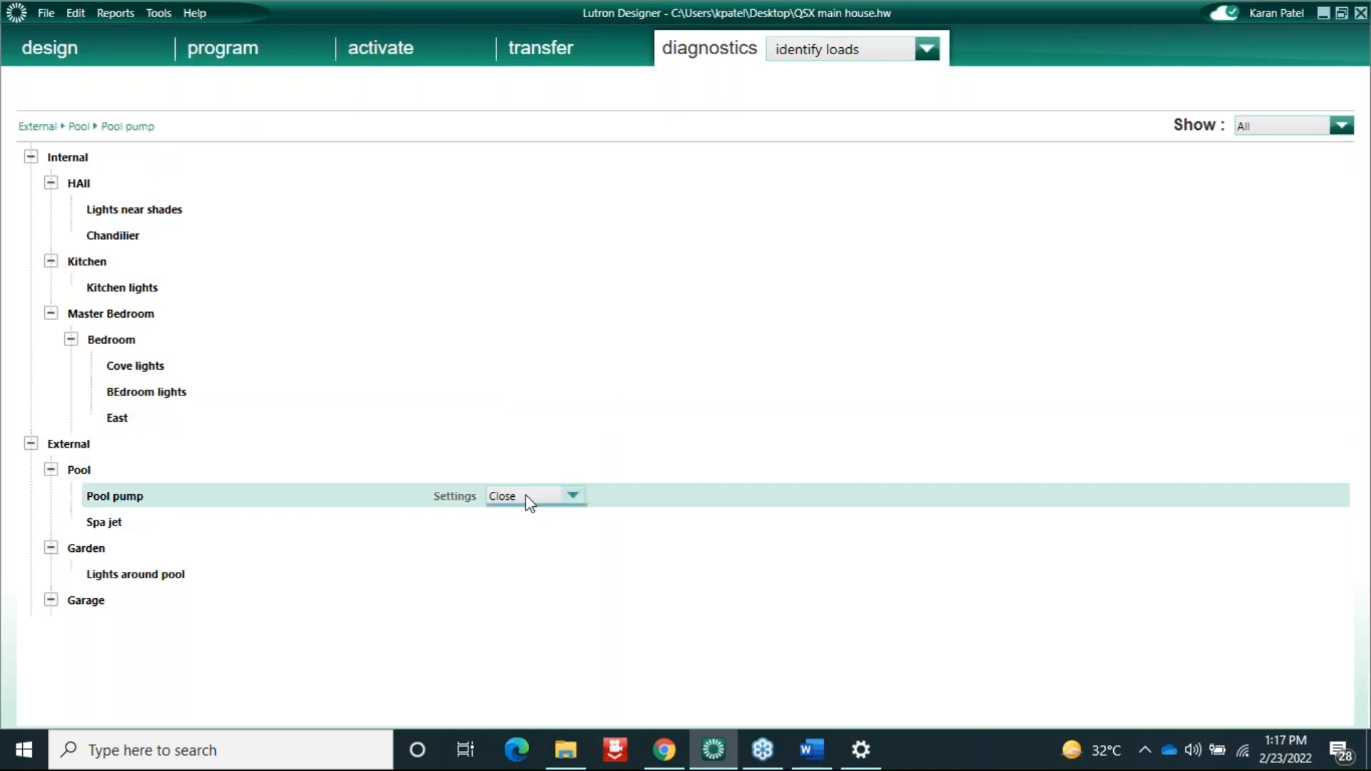
{"action": "left_click", "coordinate": [525, 515]}
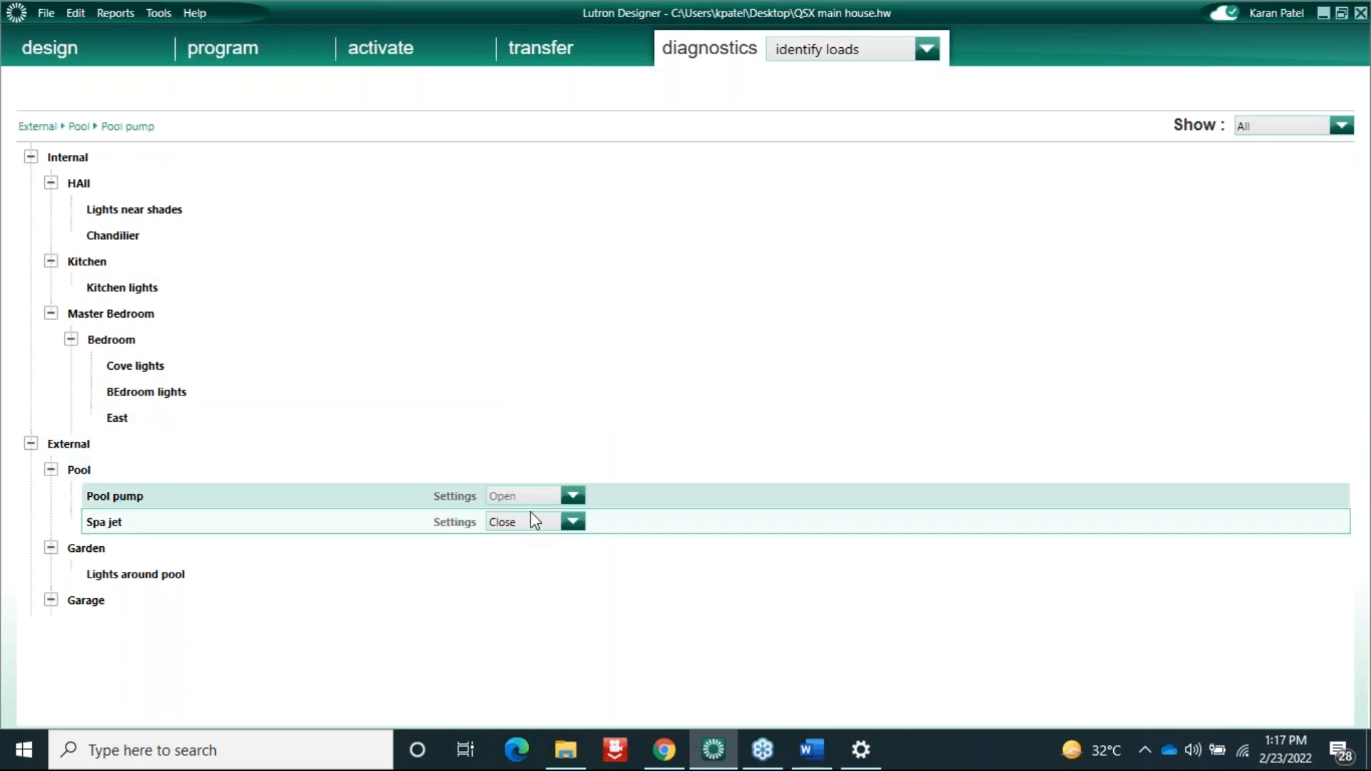
{"action": "left_click", "coordinate": [107, 525]}
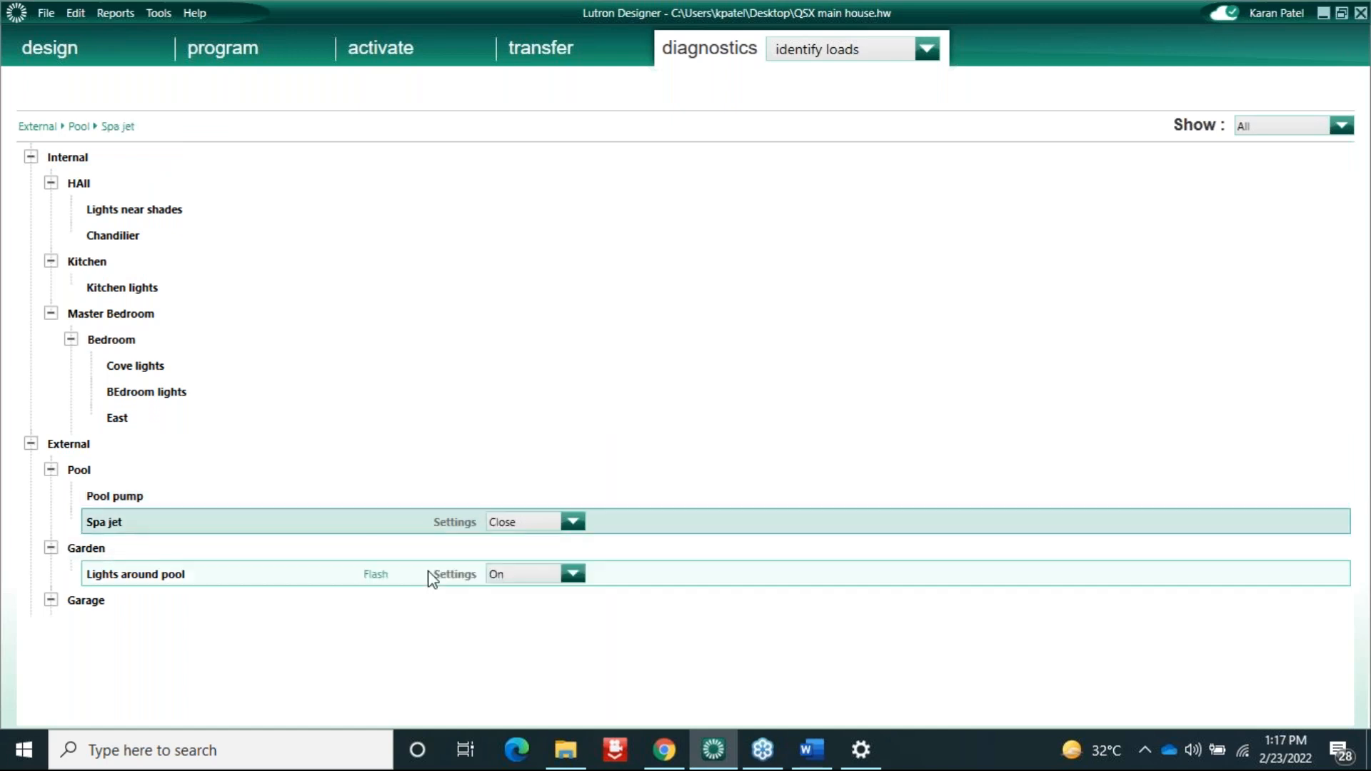
{"action": "left_click", "coordinate": [512, 530]}
{"action": "left_click", "coordinate": [509, 542]}
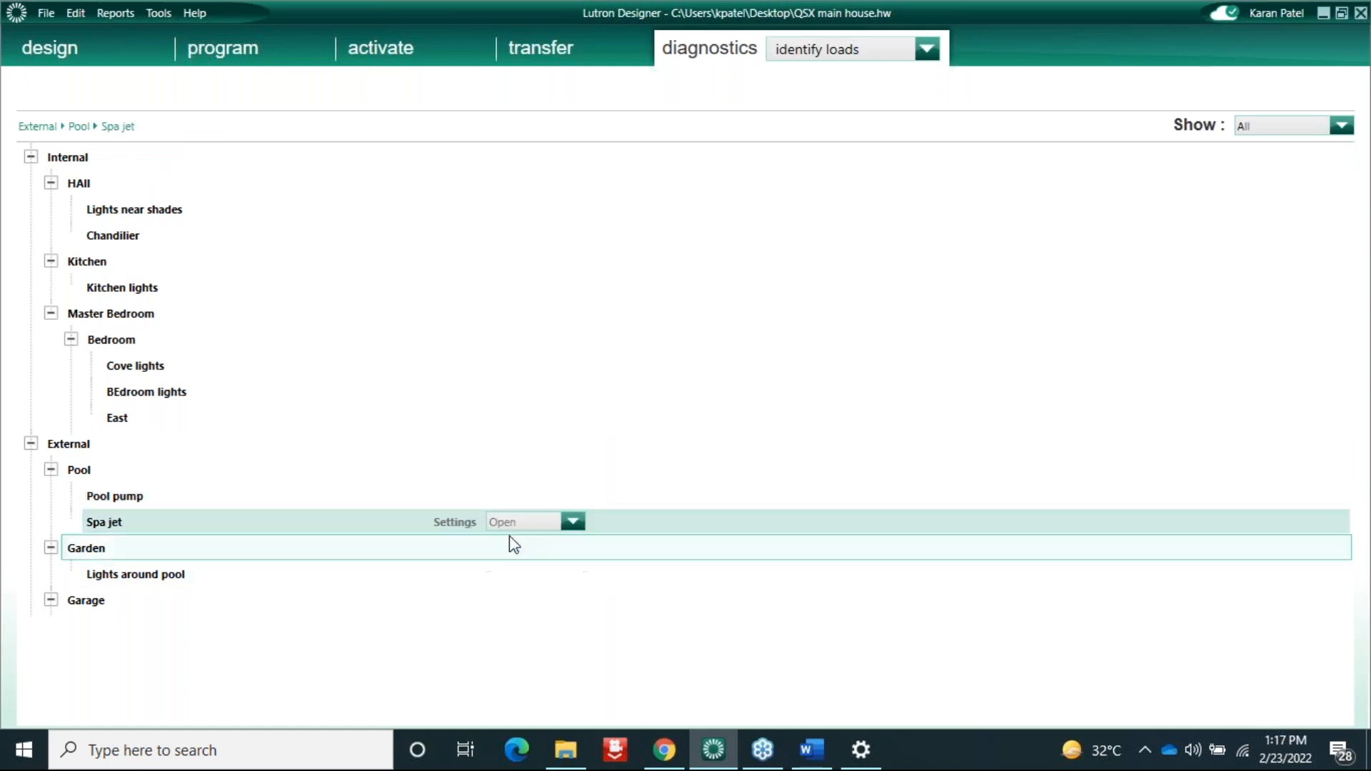
Step: Set the Lights around pool zone in the Garden to Off
{"action": "left_click", "coordinate": [172, 576]}
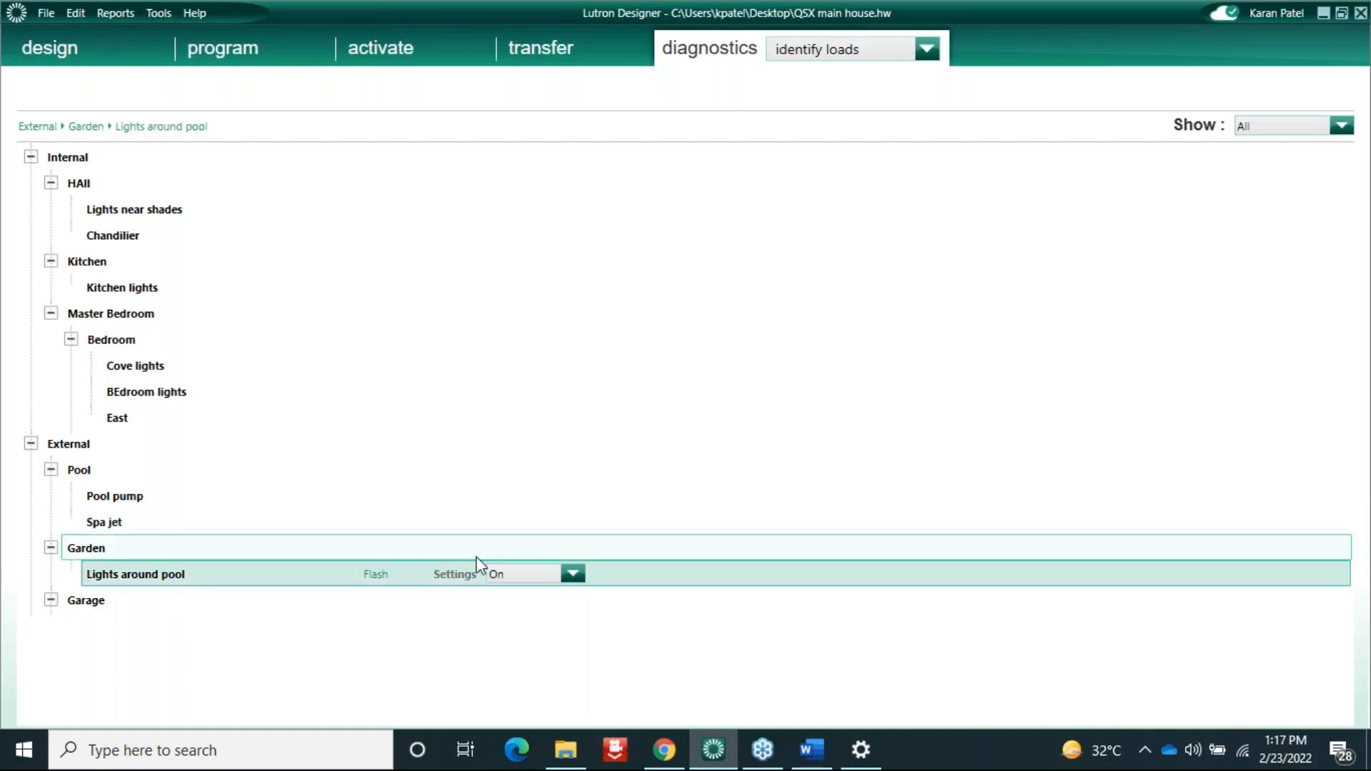
{"action": "left_click", "coordinate": [550, 579]}
{"action": "left_click", "coordinate": [516, 610]}
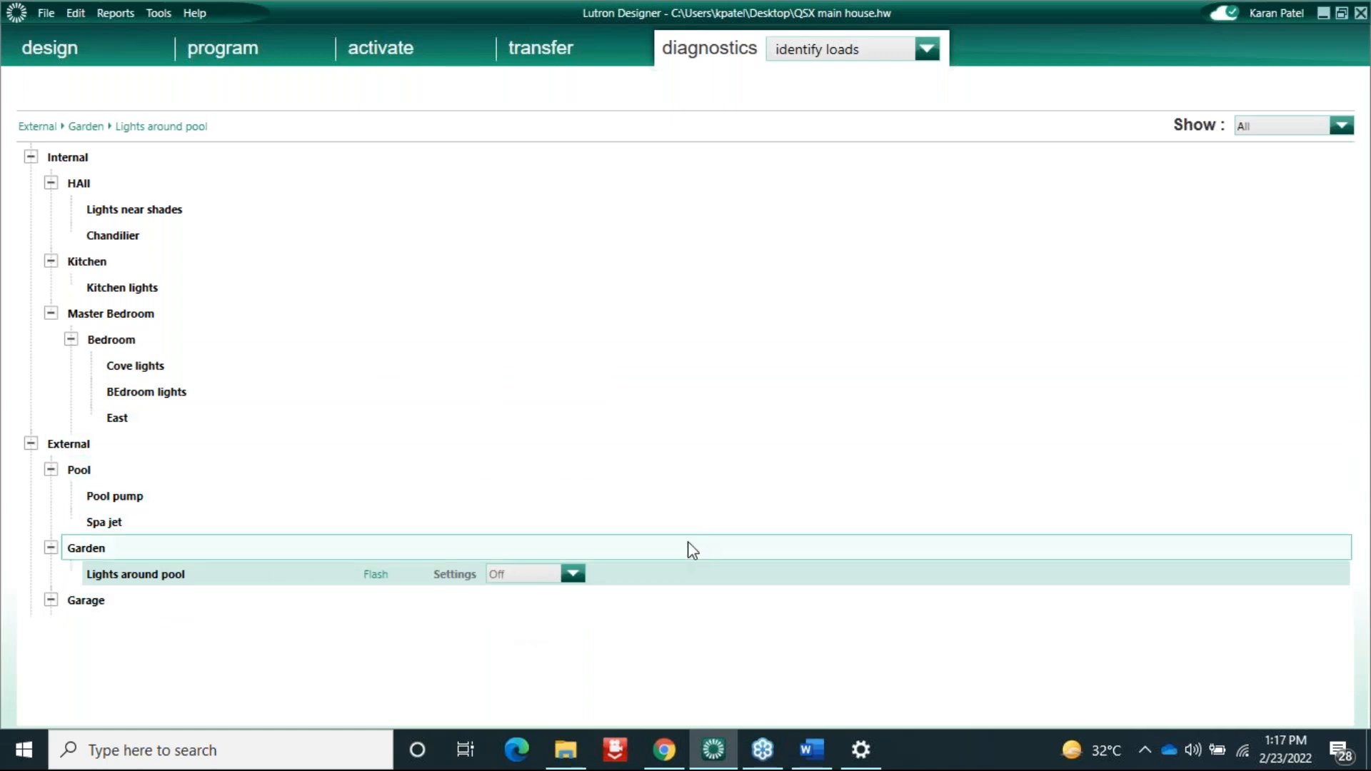
{"action": "left_click", "coordinate": [1013, 463]}
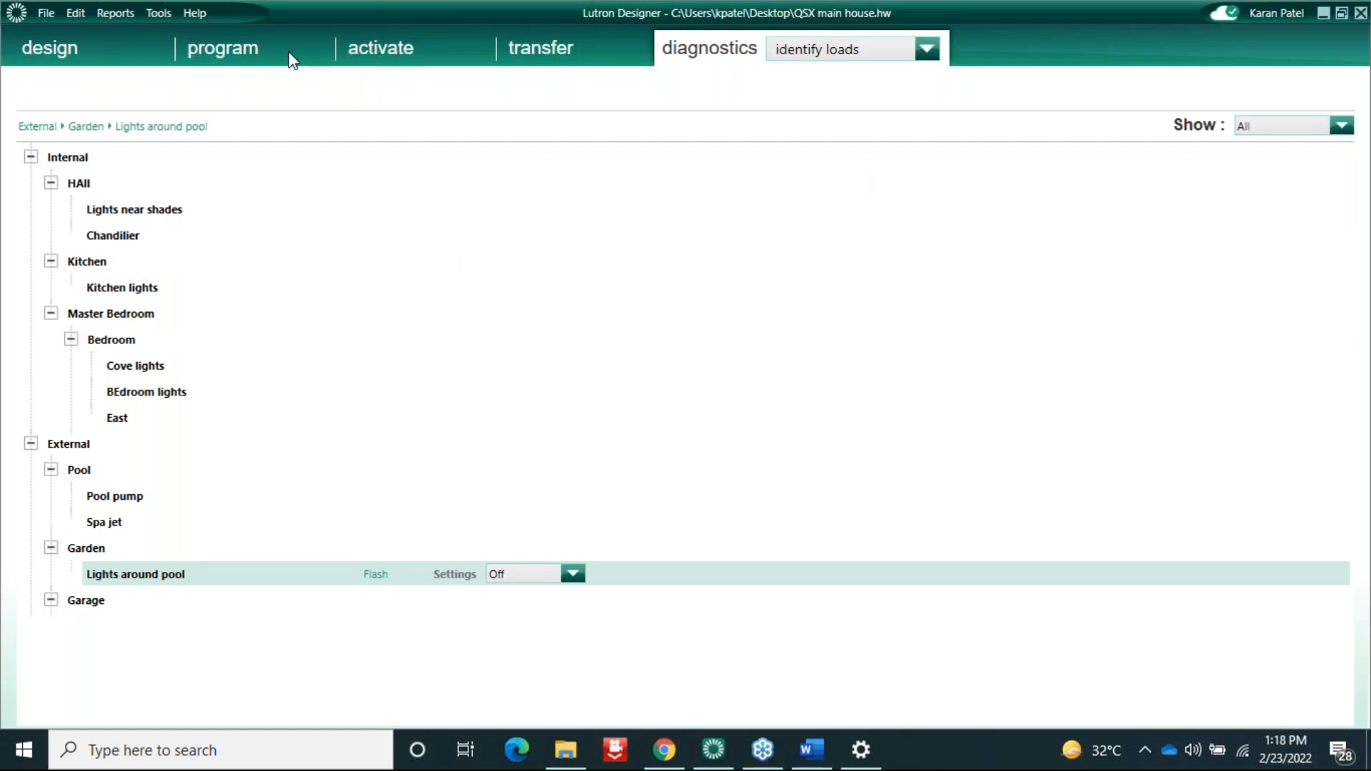
Step: Switch to device programming and look through the device locations in the HAll, Bedroom and EP Room
{"action": "left_click", "coordinate": [215, 50]}
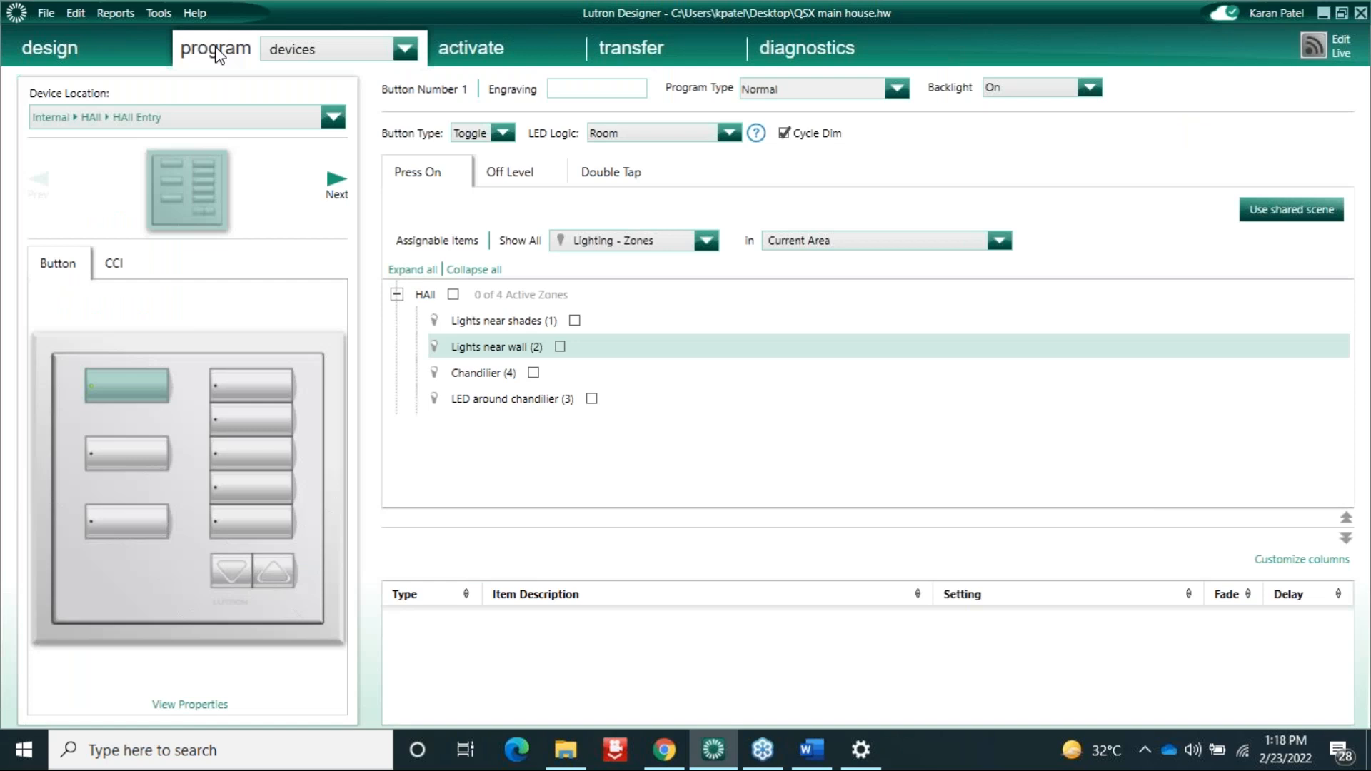
{"action": "left_click", "coordinate": [333, 118]}
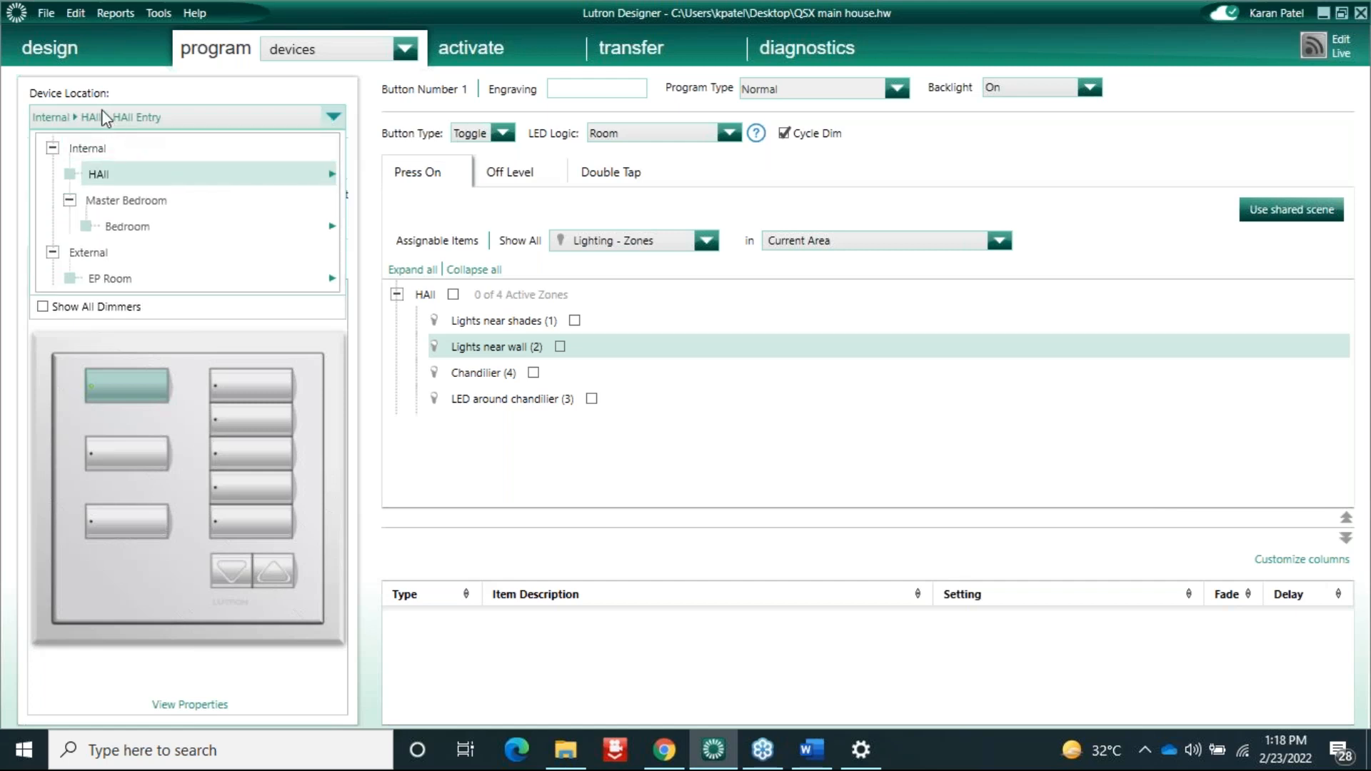
{"action": "left_click", "coordinate": [288, 119]}
{"action": "left_click", "coordinate": [223, 123]}
{"action": "mouse_move", "coordinate": [275, 176]}
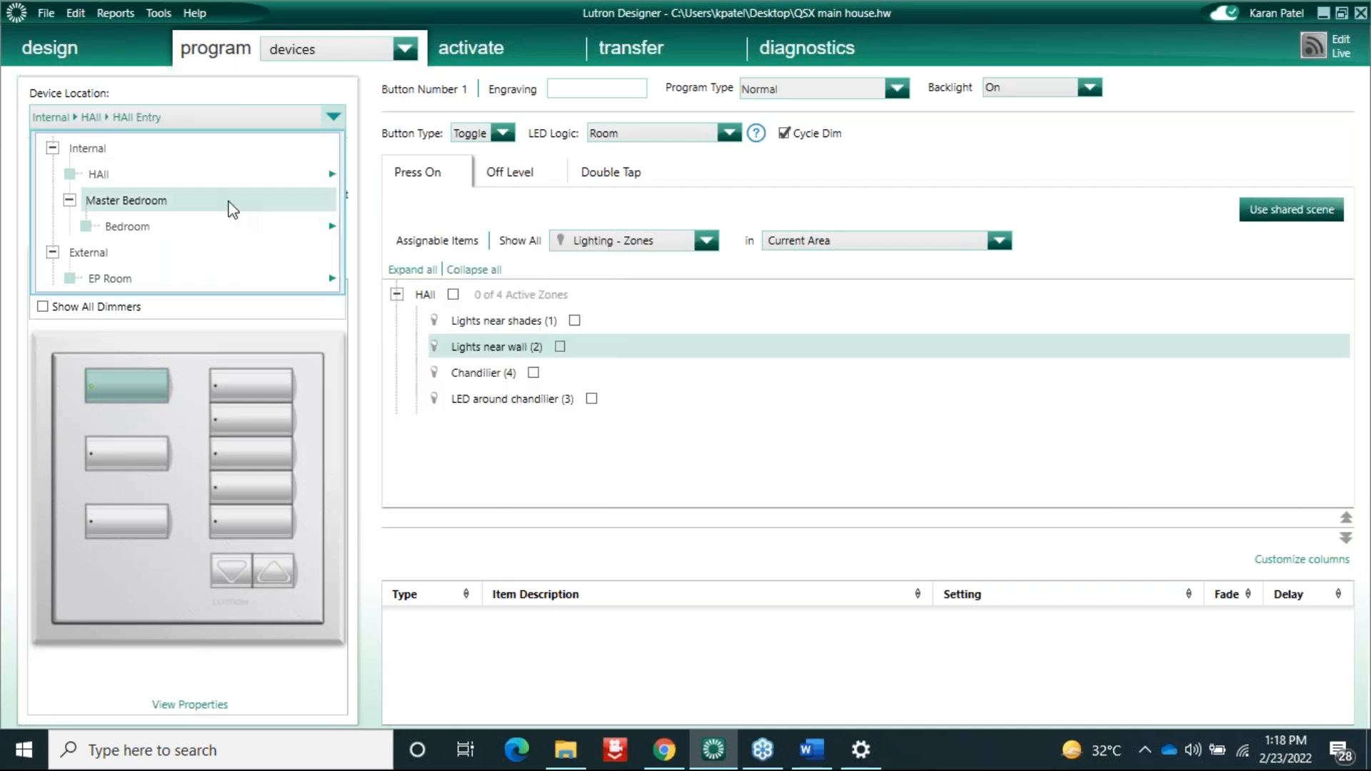
{"action": "mouse_move", "coordinate": [231, 230]}
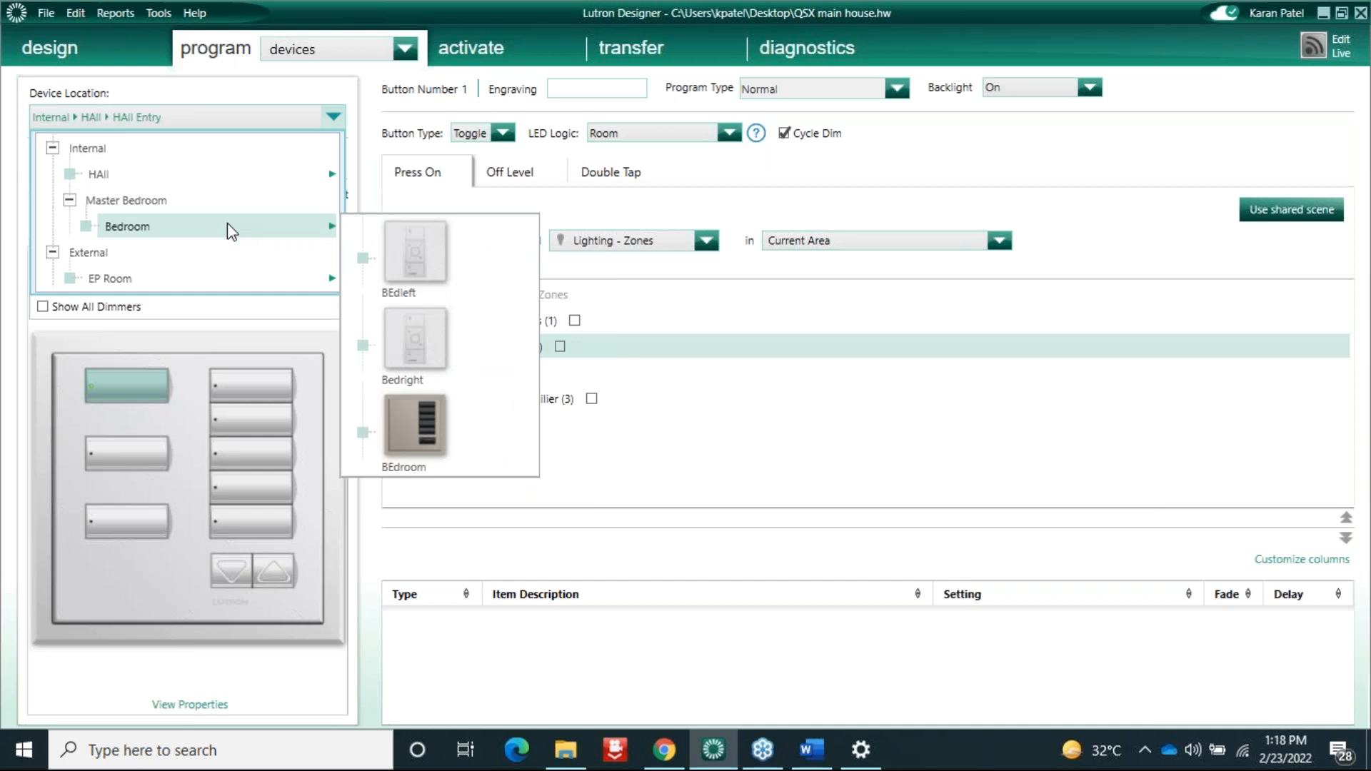
{"action": "mouse_move", "coordinate": [230, 285]}
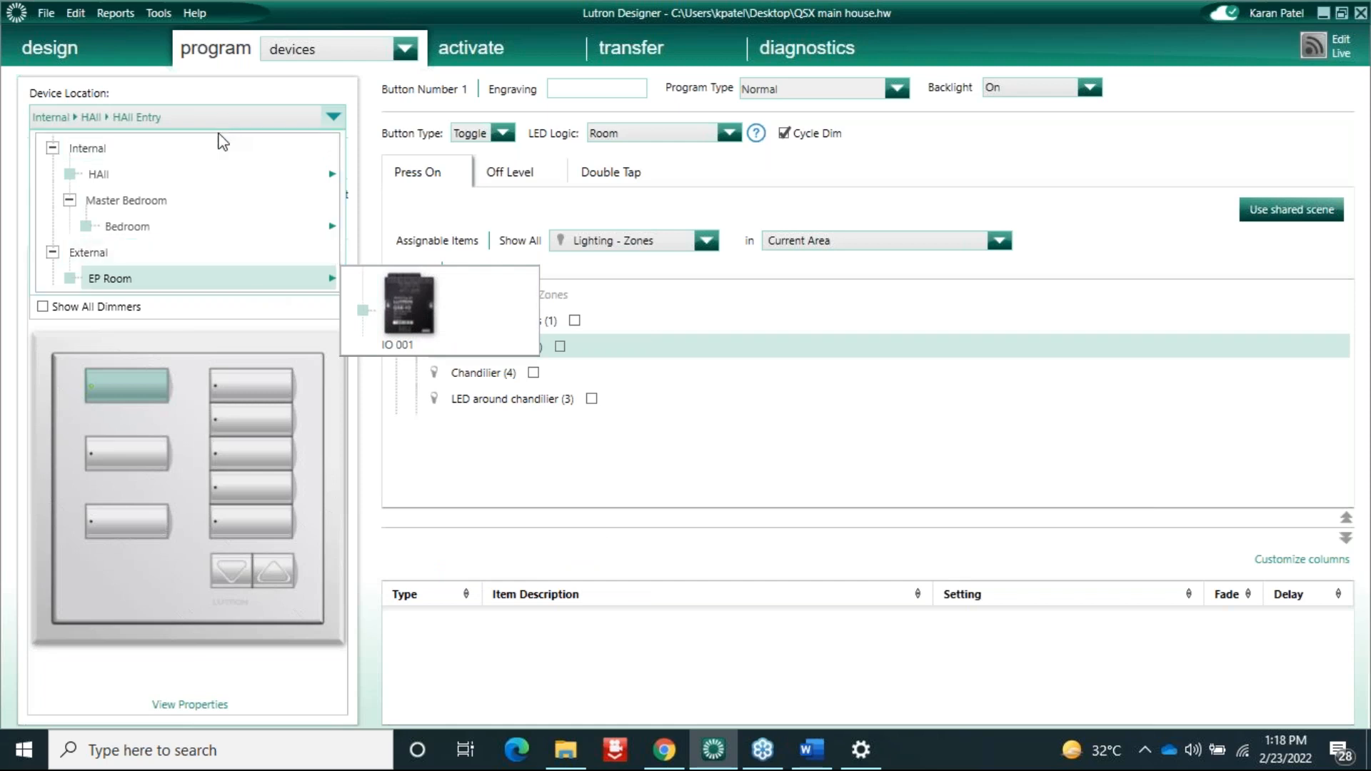
Step: Review the available program and define categories, keeping devices as the programming category
{"action": "left_click", "coordinate": [327, 49]}
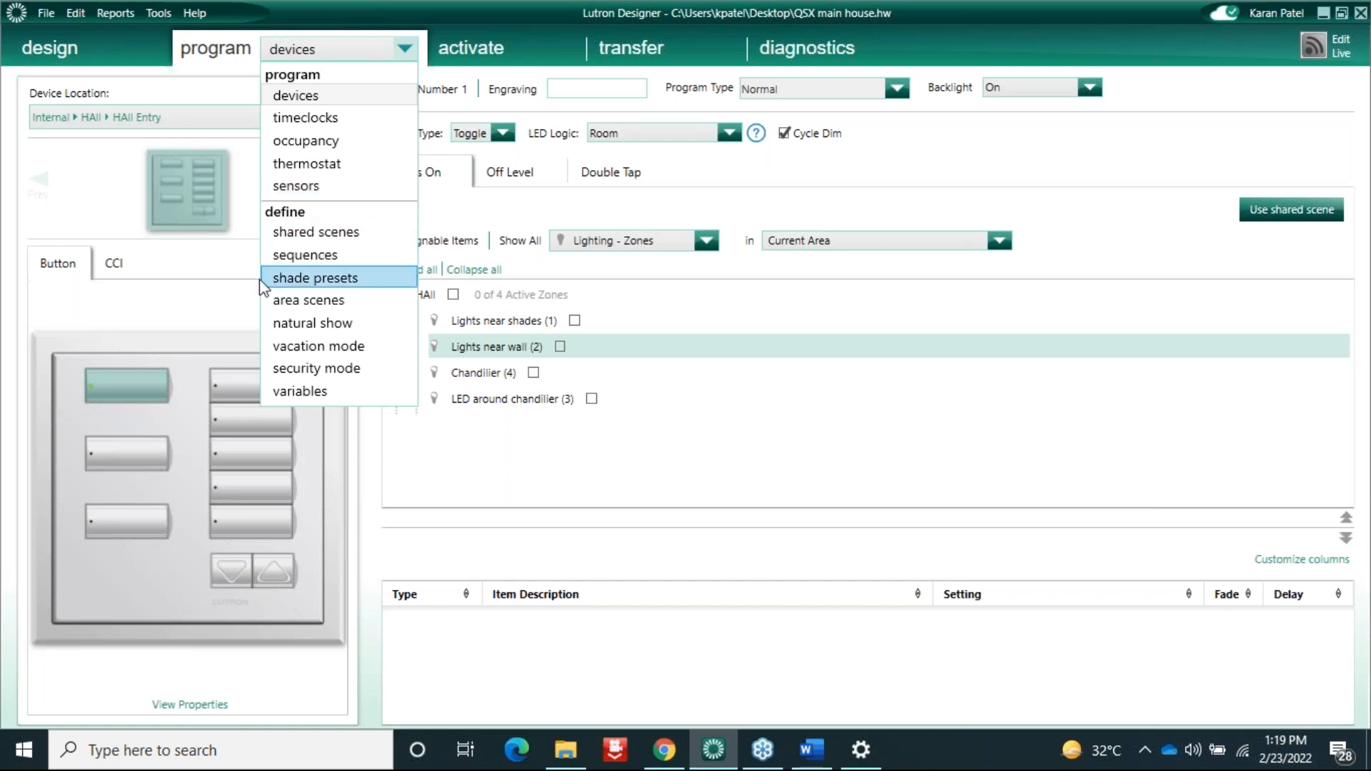
{"action": "left_click", "coordinate": [380, 48]}
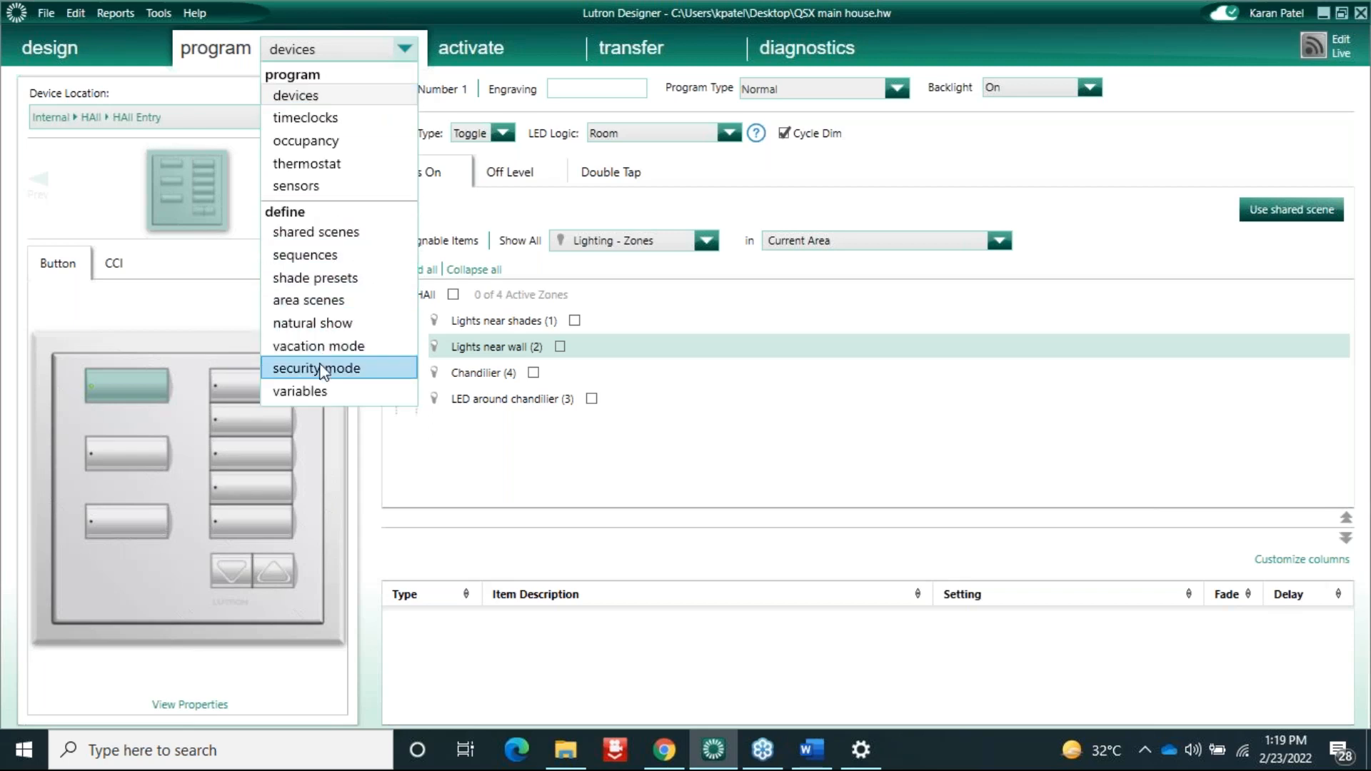
{"action": "left_click", "coordinate": [308, 2]}
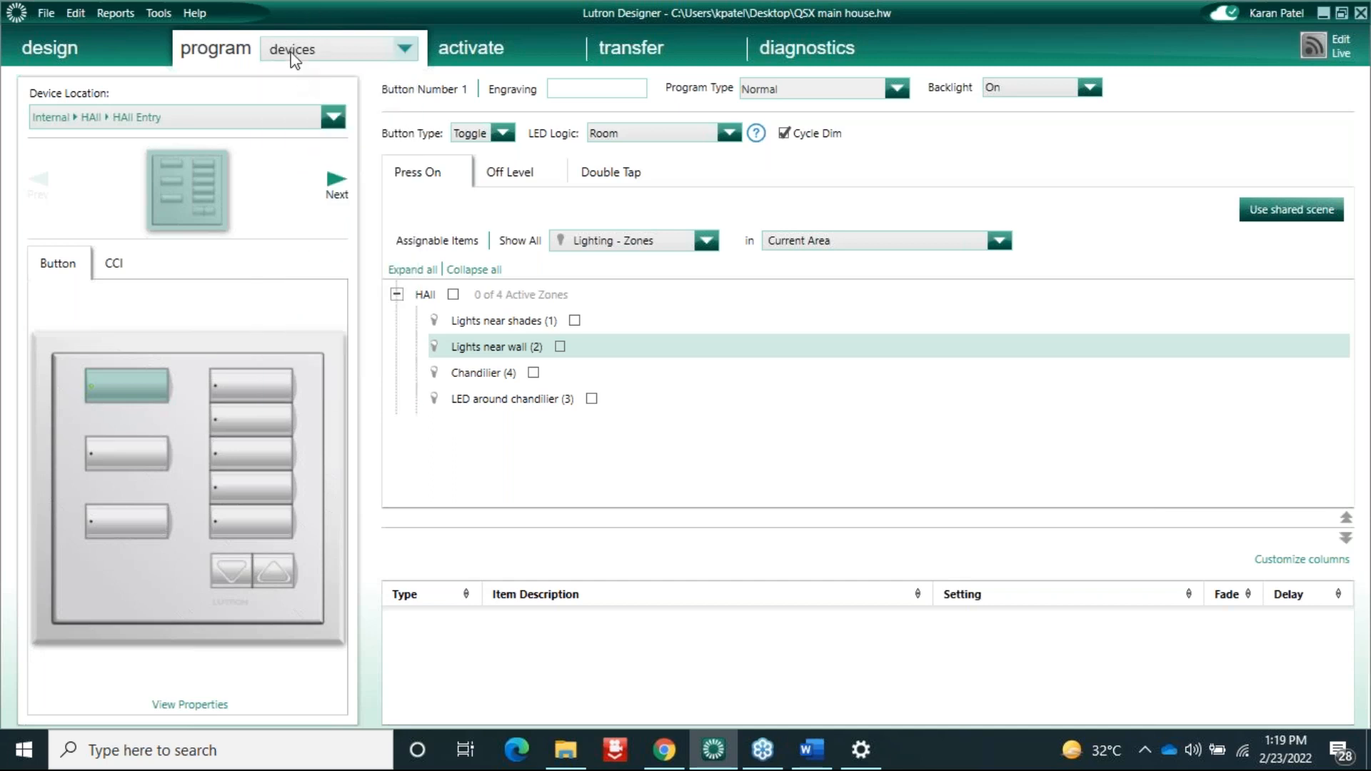
{"action": "left_click", "coordinate": [291, 48]}
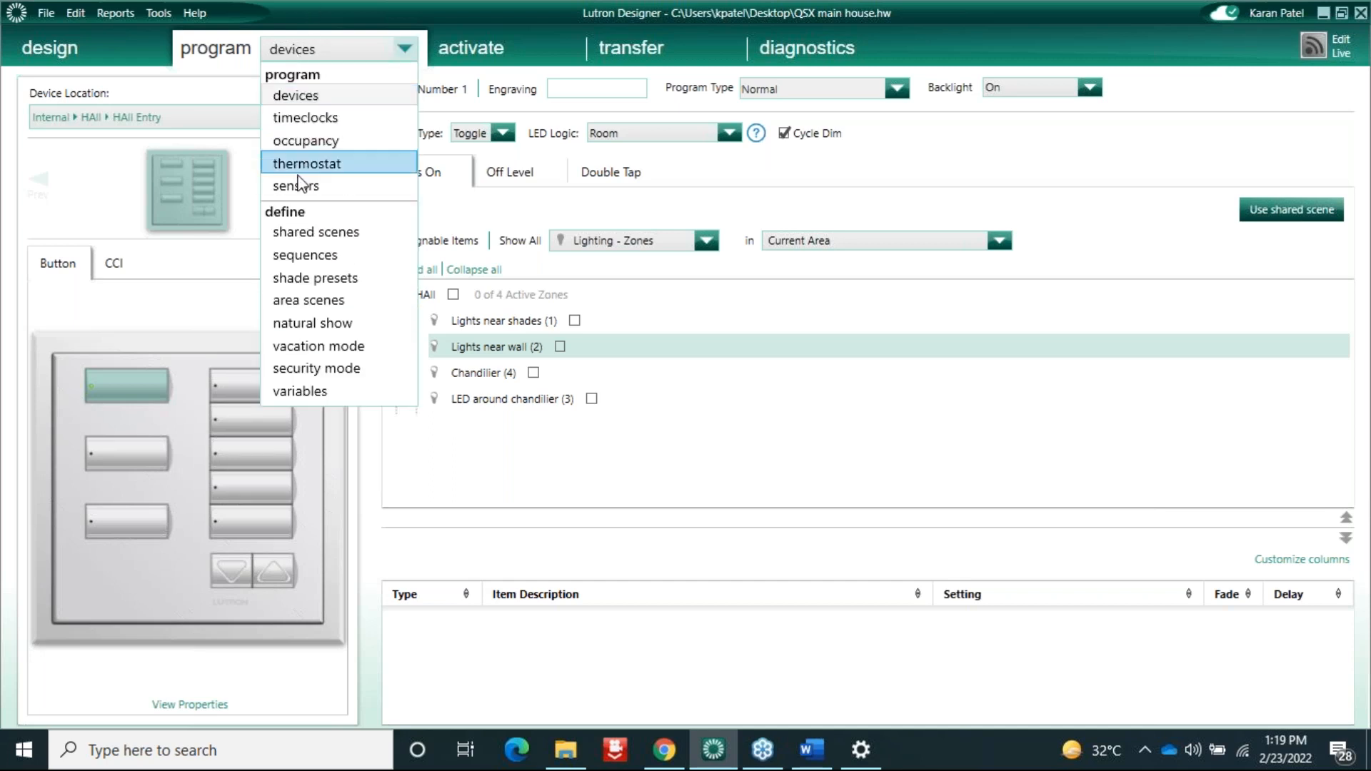
{"action": "left_click", "coordinate": [370, 45]}
{"action": "left_click", "coordinate": [343, 49]}
{"action": "left_click", "coordinate": [316, 96]}
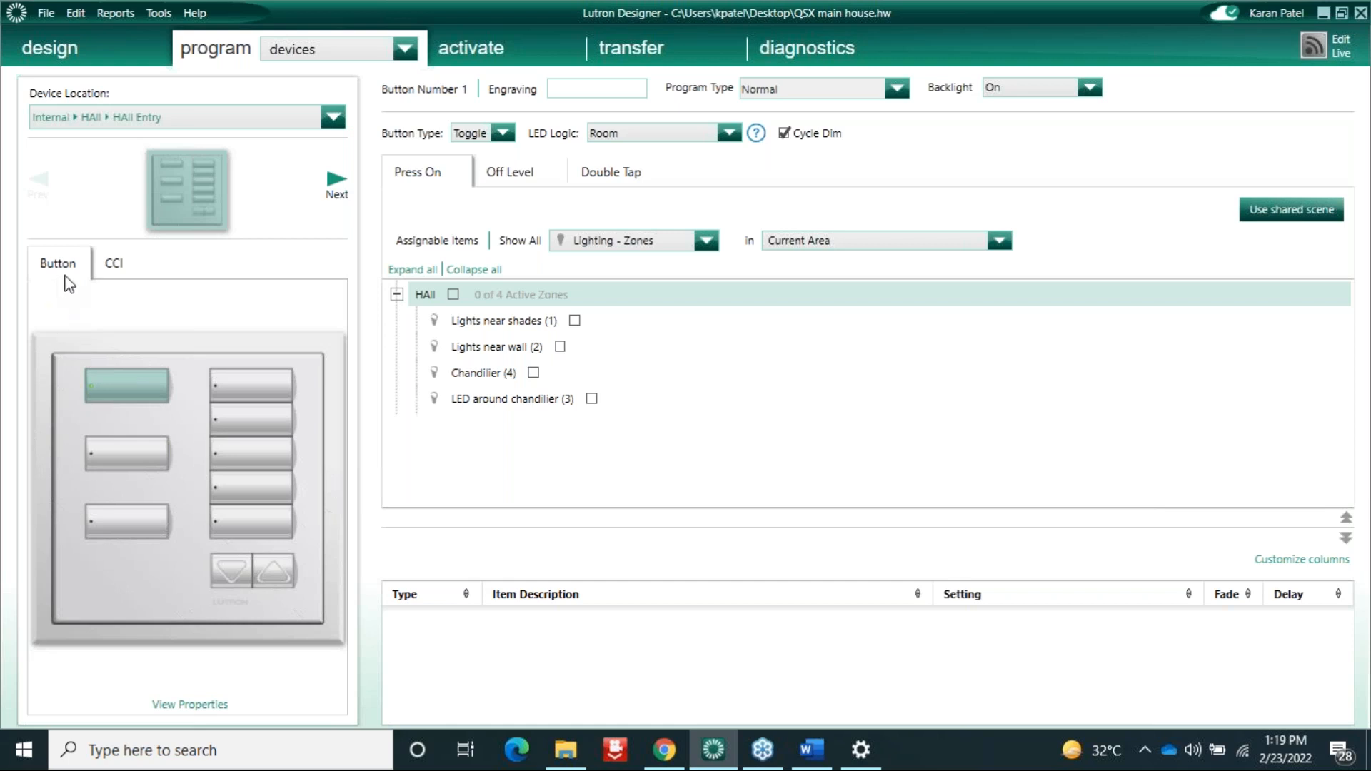
Step: Examine the programming settings of CCI Input 1 and Input 2 on the HAll Entry keypad
{"action": "left_click", "coordinate": [118, 265]}
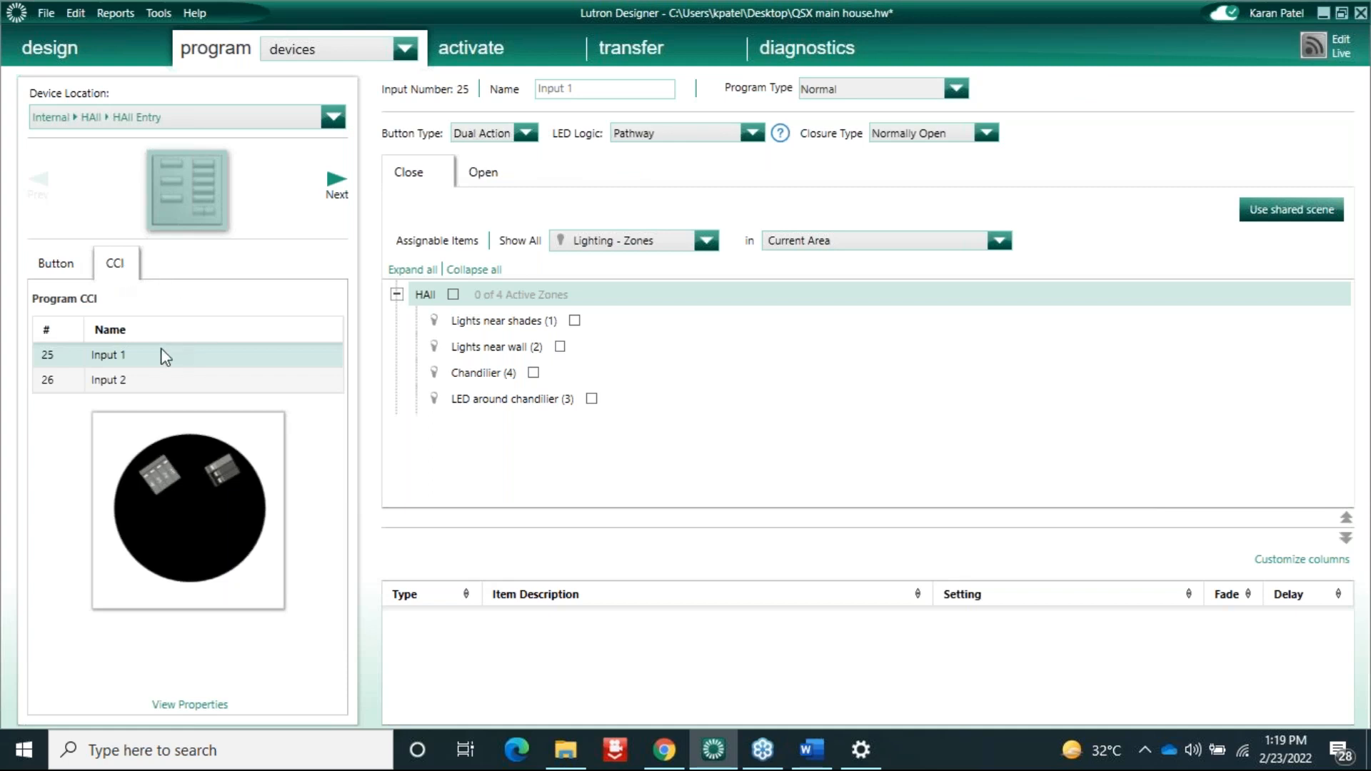
{"action": "left_click", "coordinate": [138, 380]}
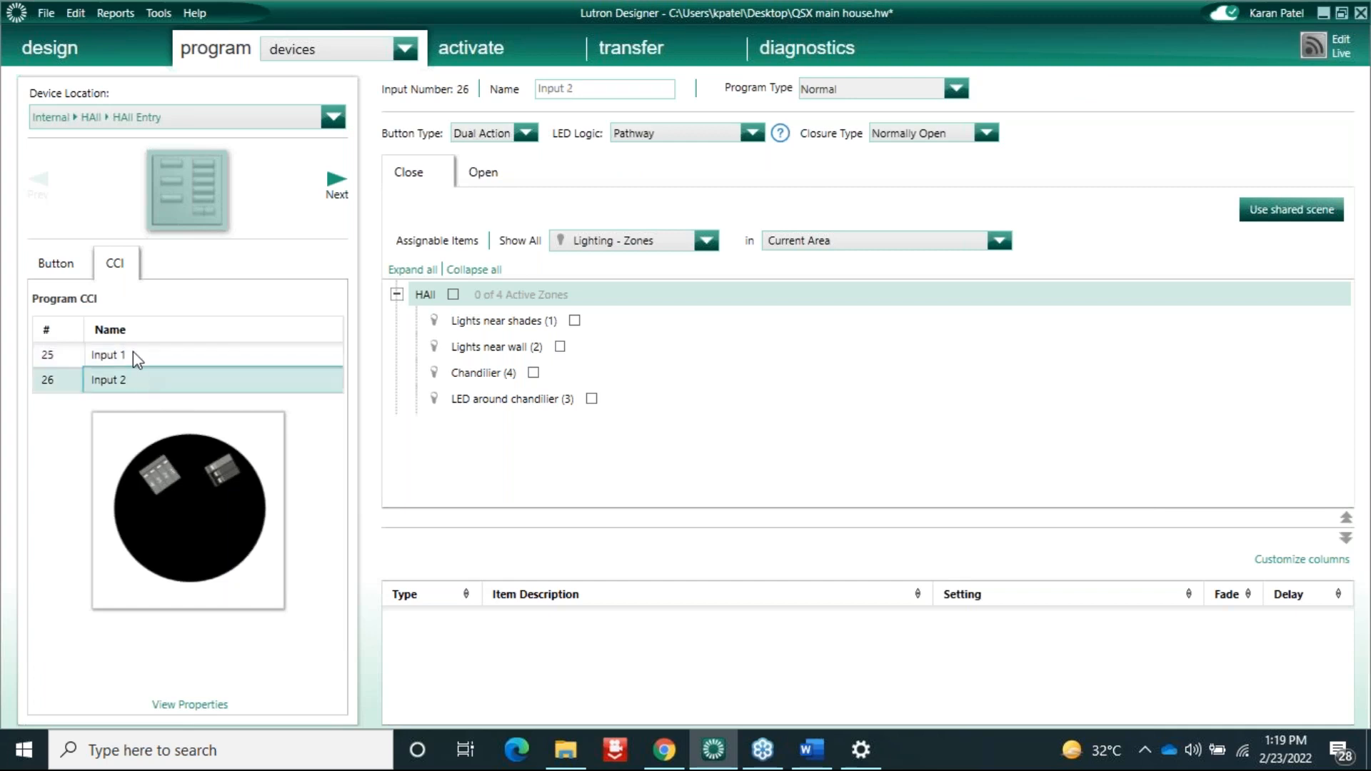
{"action": "left_click", "coordinate": [133, 355]}
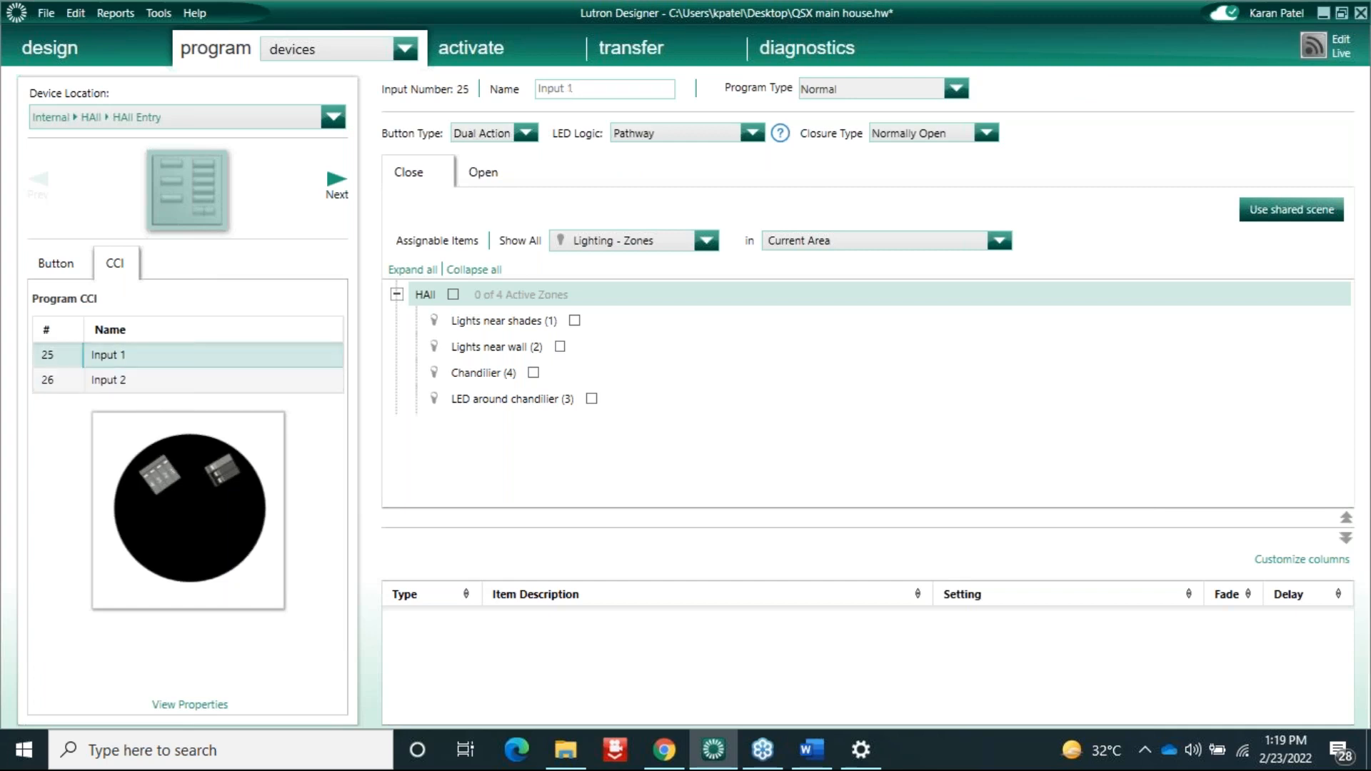
{"action": "left_click", "coordinate": [138, 386]}
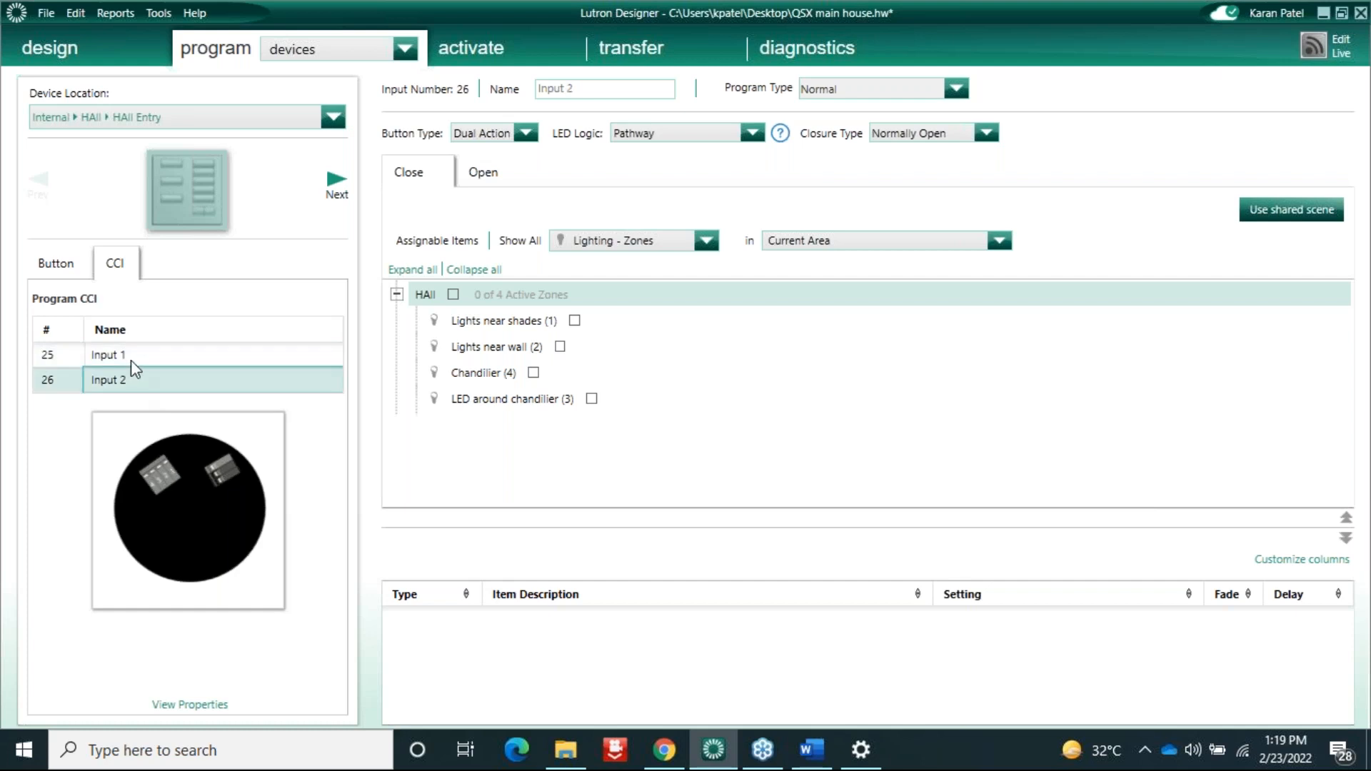
{"action": "left_click", "coordinate": [130, 360]}
{"action": "left_click", "coordinate": [135, 380]}
Step: Return to the HAll Entry keypad's button programming with button 1 selected
{"action": "left_click", "coordinate": [60, 266]}
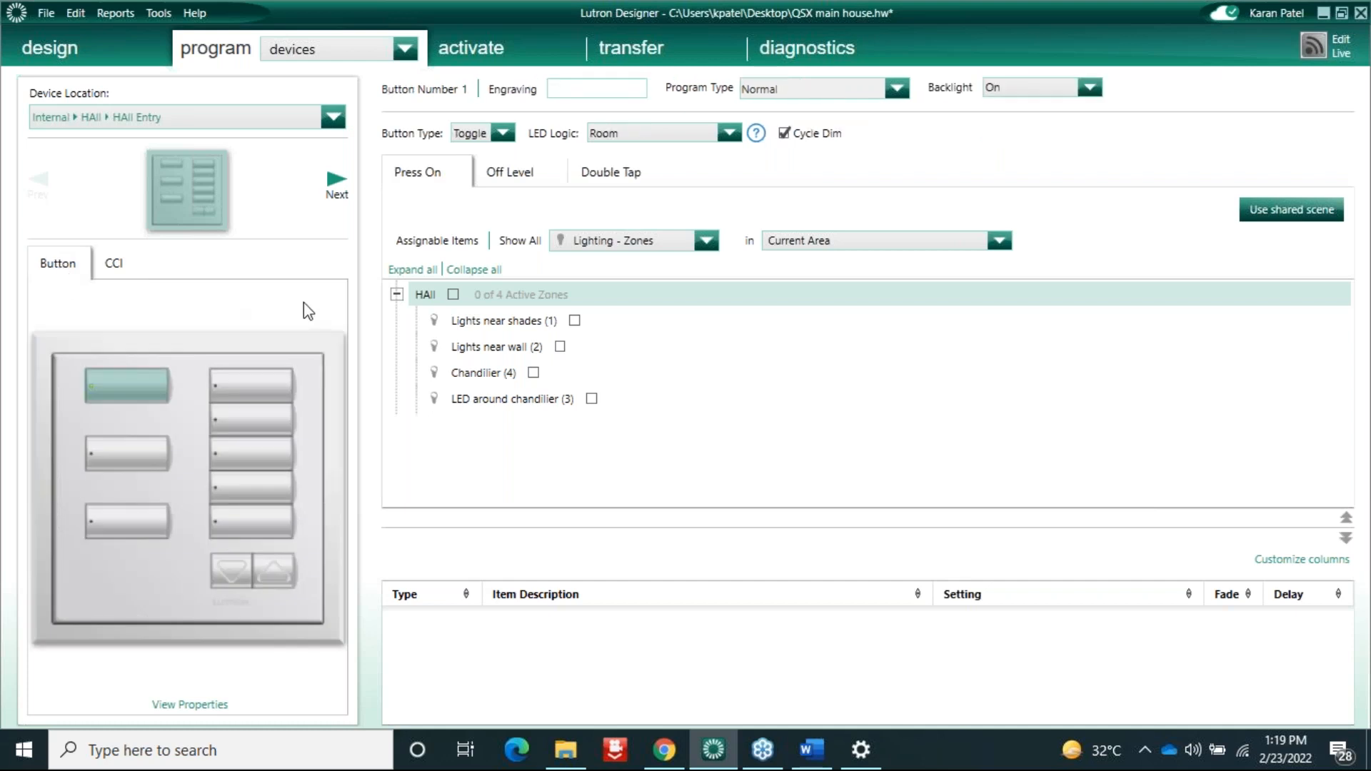
{"action": "right_click", "coordinate": [125, 386]}
{"action": "left_click", "coordinate": [142, 416]}
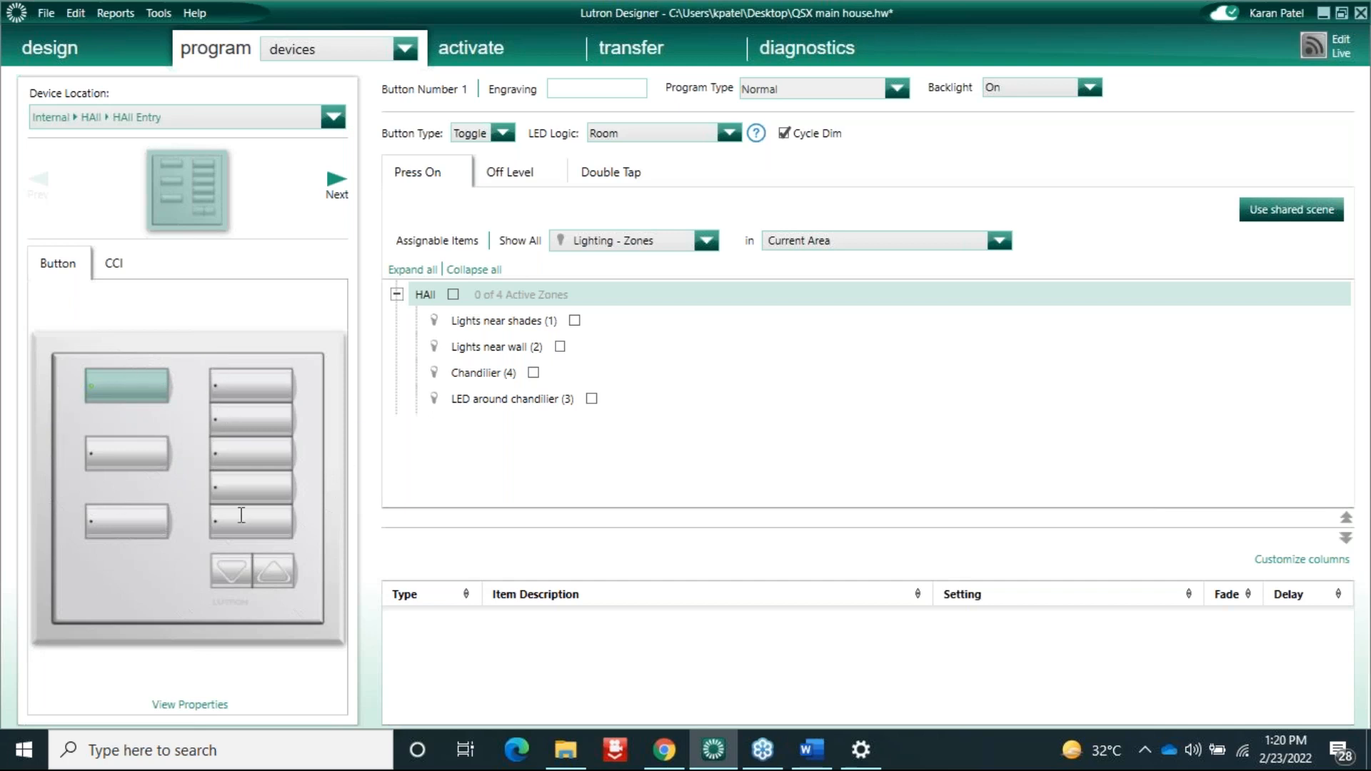
Step: Review the HAll Entry keypad's device options and its device location properties
{"action": "right_click", "coordinate": [327, 437]}
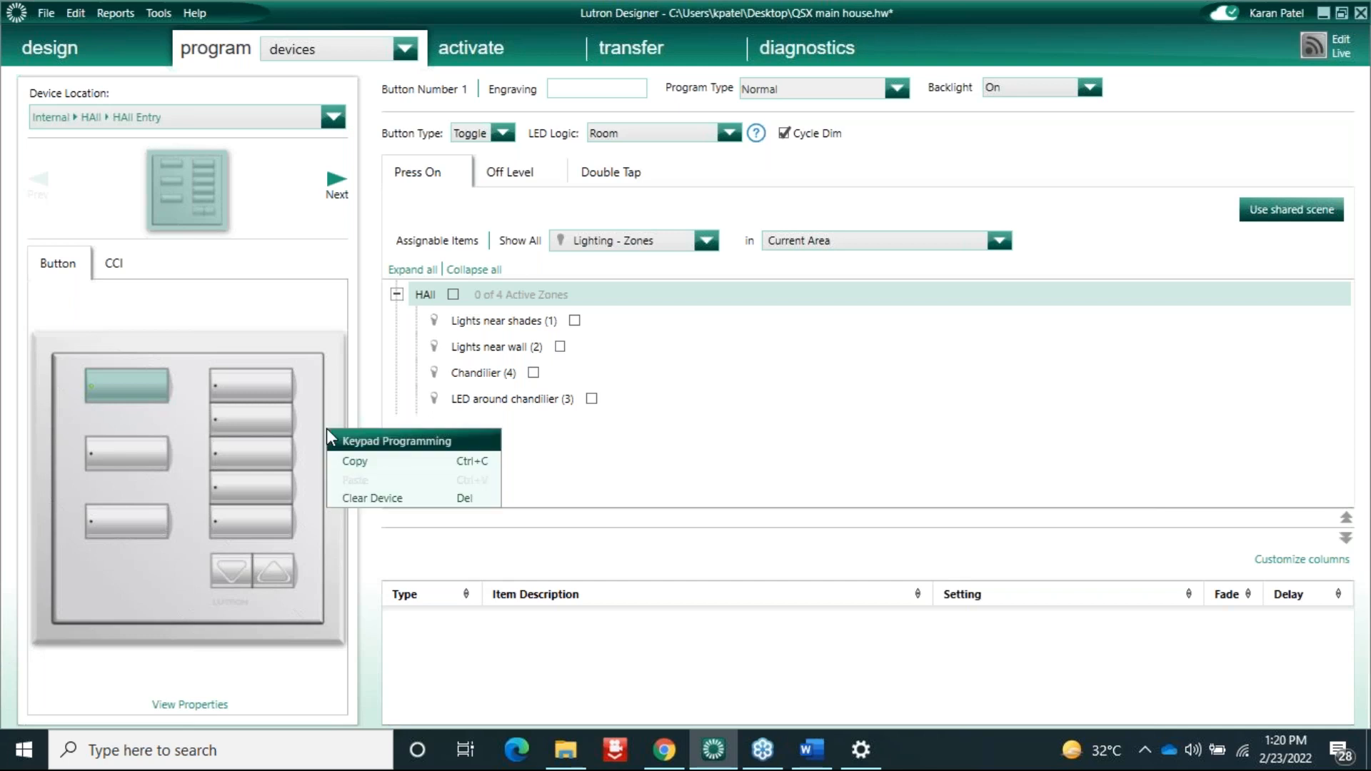
{"action": "left_click", "coordinate": [342, 461]}
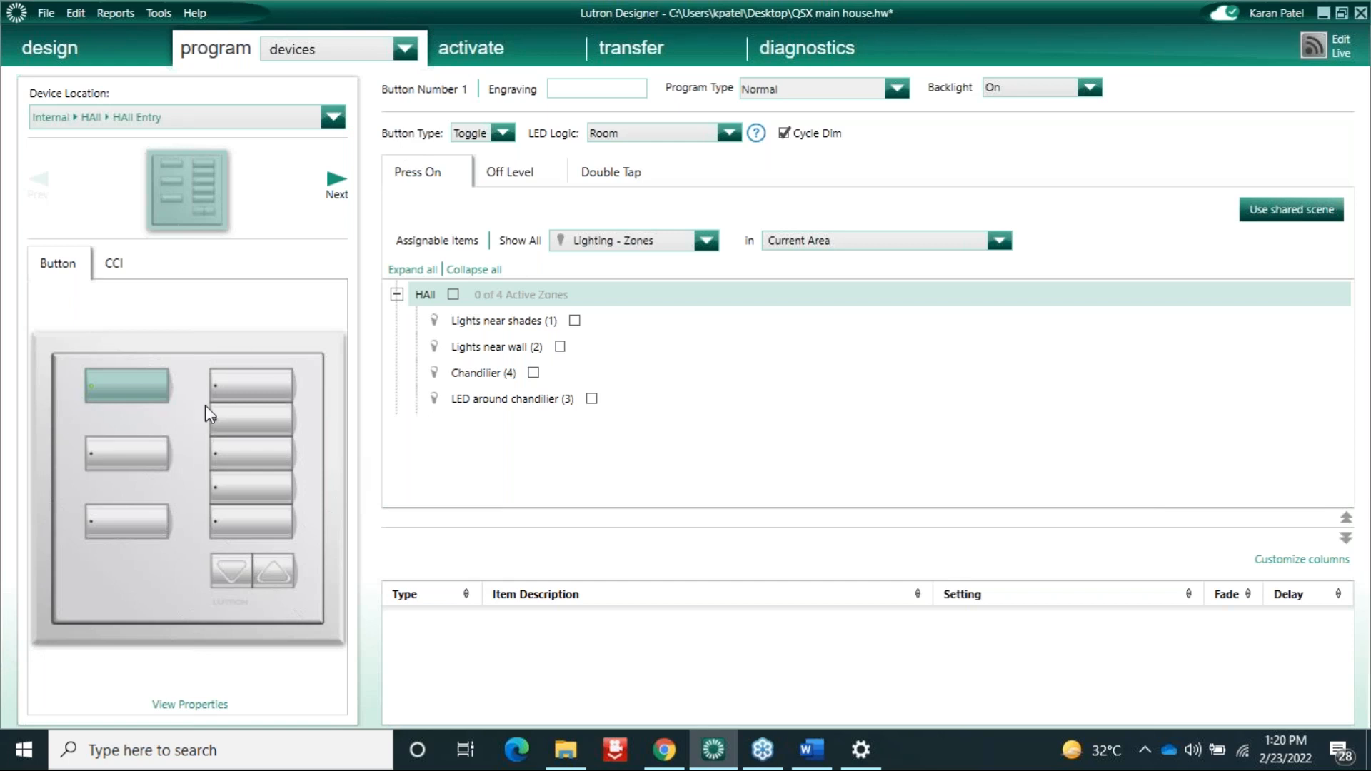
{"action": "left_click", "coordinate": [183, 706]}
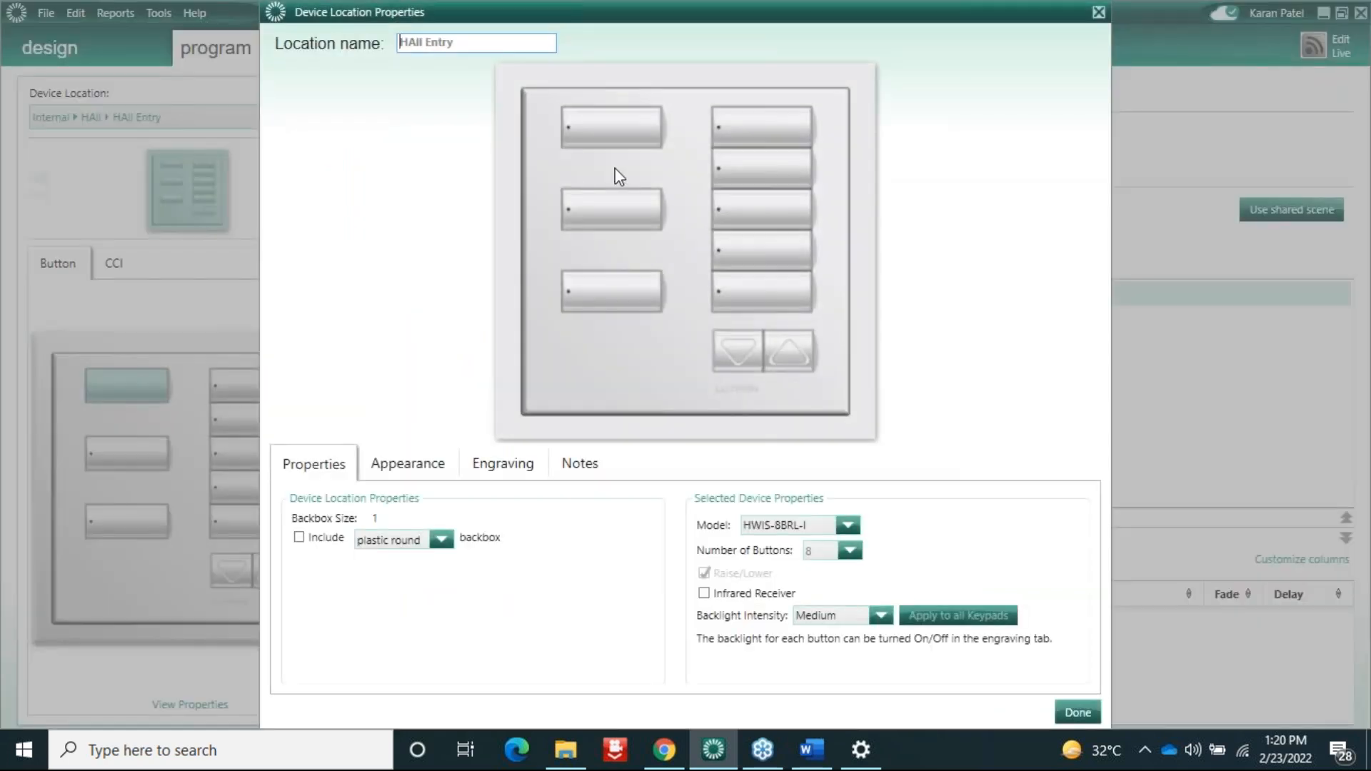
{"action": "left_click", "coordinate": [1078, 712]}
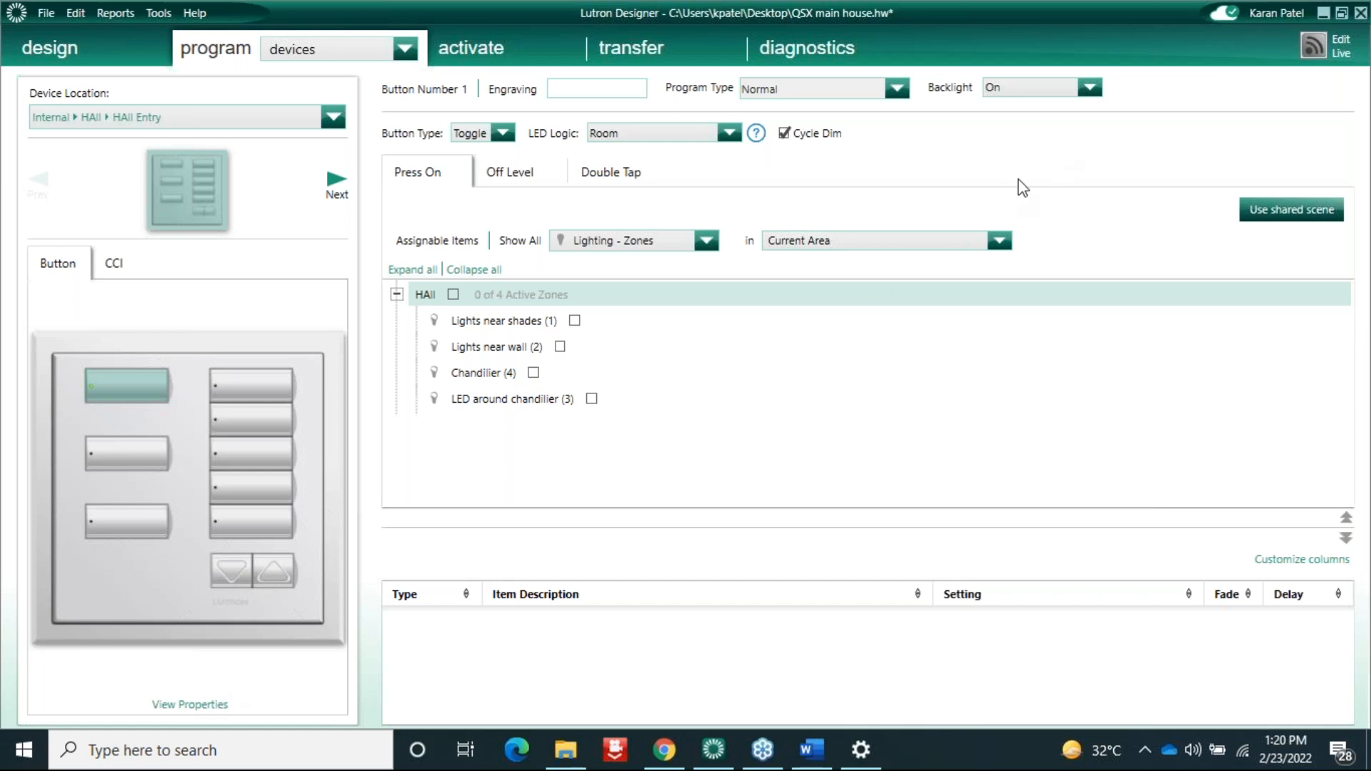
Step: Assign the Near Sofa seeTouch device to button 1's press-on action with the Lock setting, and engrave the button "Lock/un"
{"action": "left_click", "coordinate": [702, 240]}
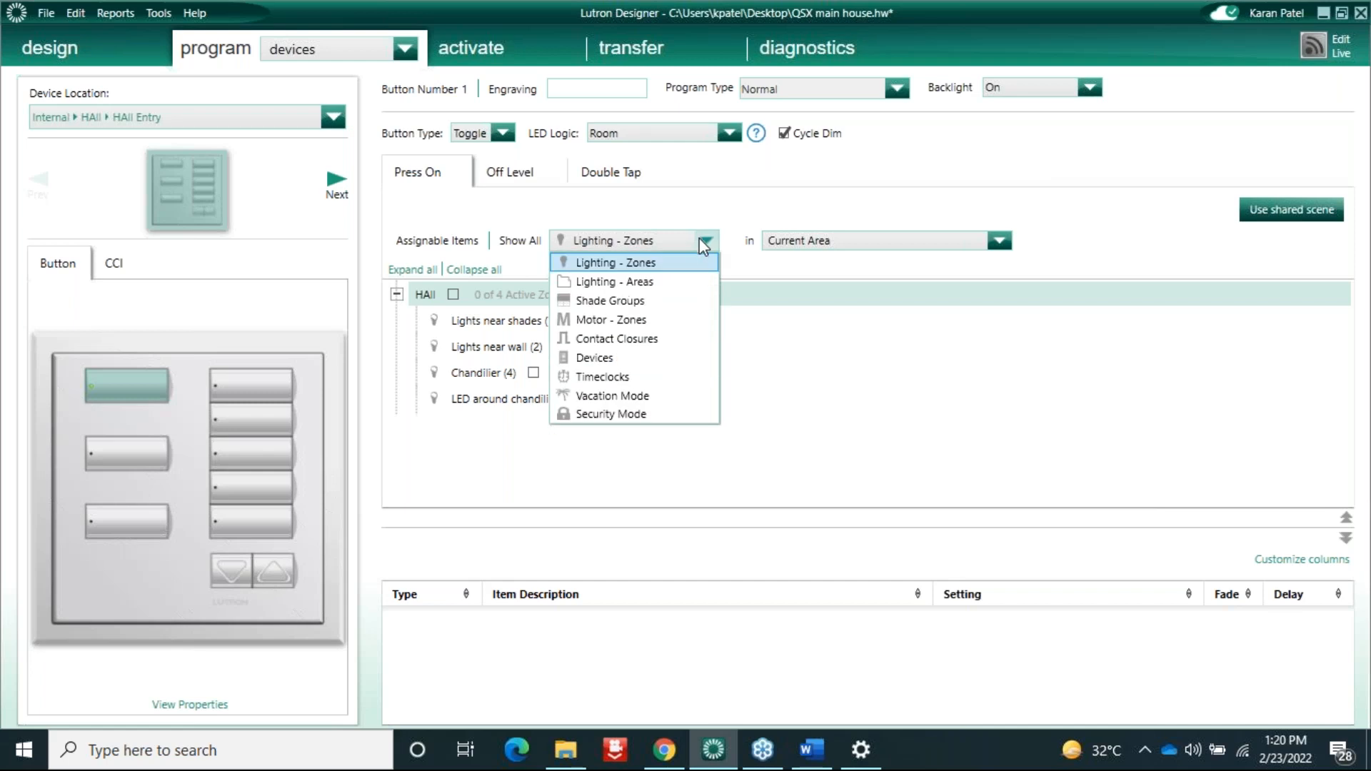
{"action": "left_click", "coordinate": [607, 359]}
{"action": "left_click", "coordinate": [410, 296]}
{"action": "left_click", "coordinate": [397, 295]}
{"action": "left_click", "coordinate": [591, 345]}
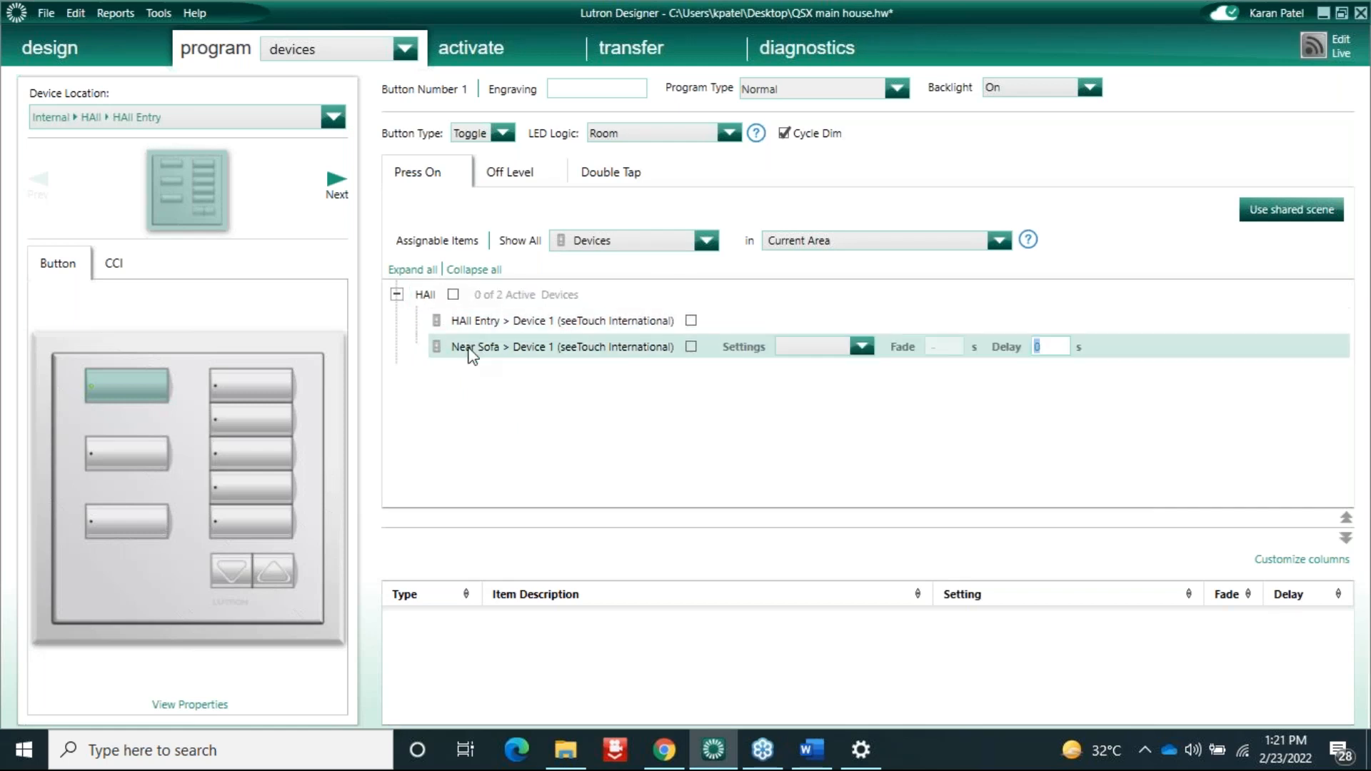
{"action": "left_click", "coordinate": [692, 348]}
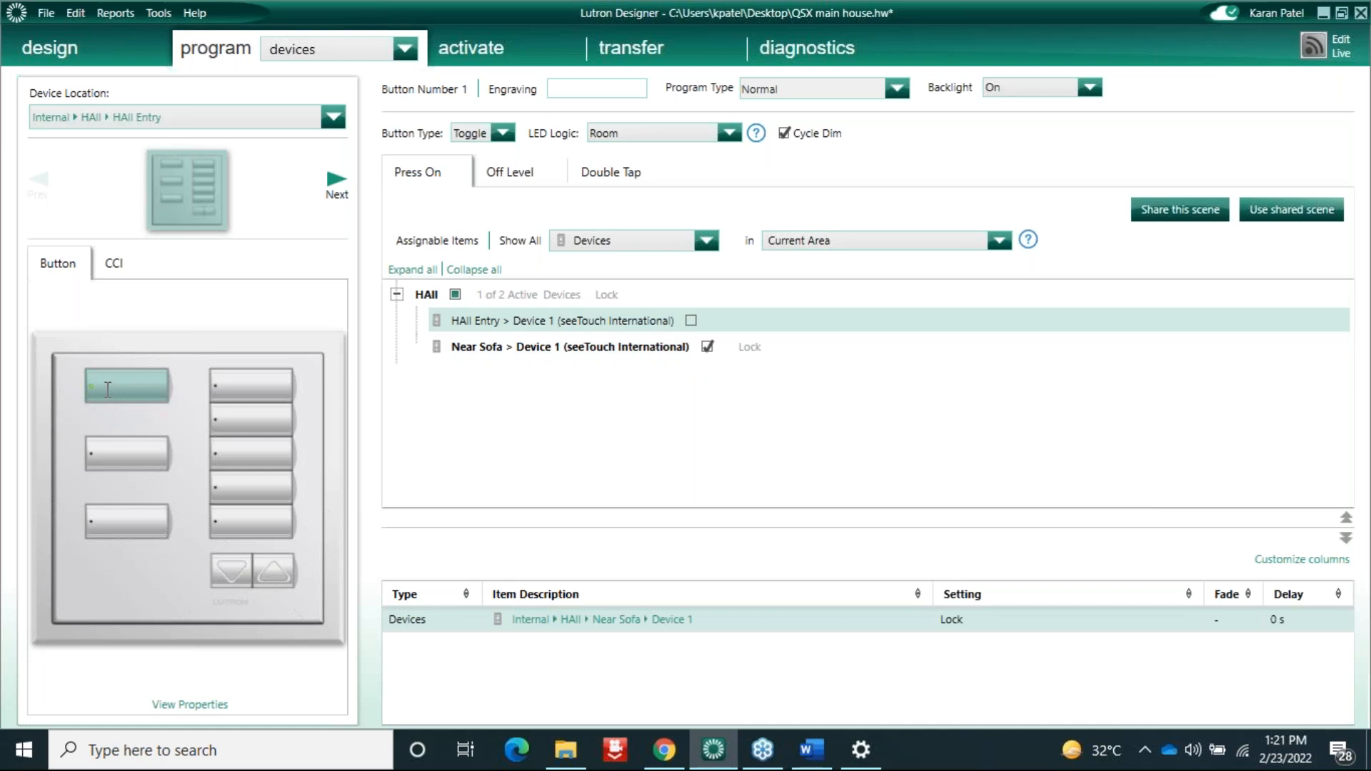
{"action": "type", "text": "Lock/un"}
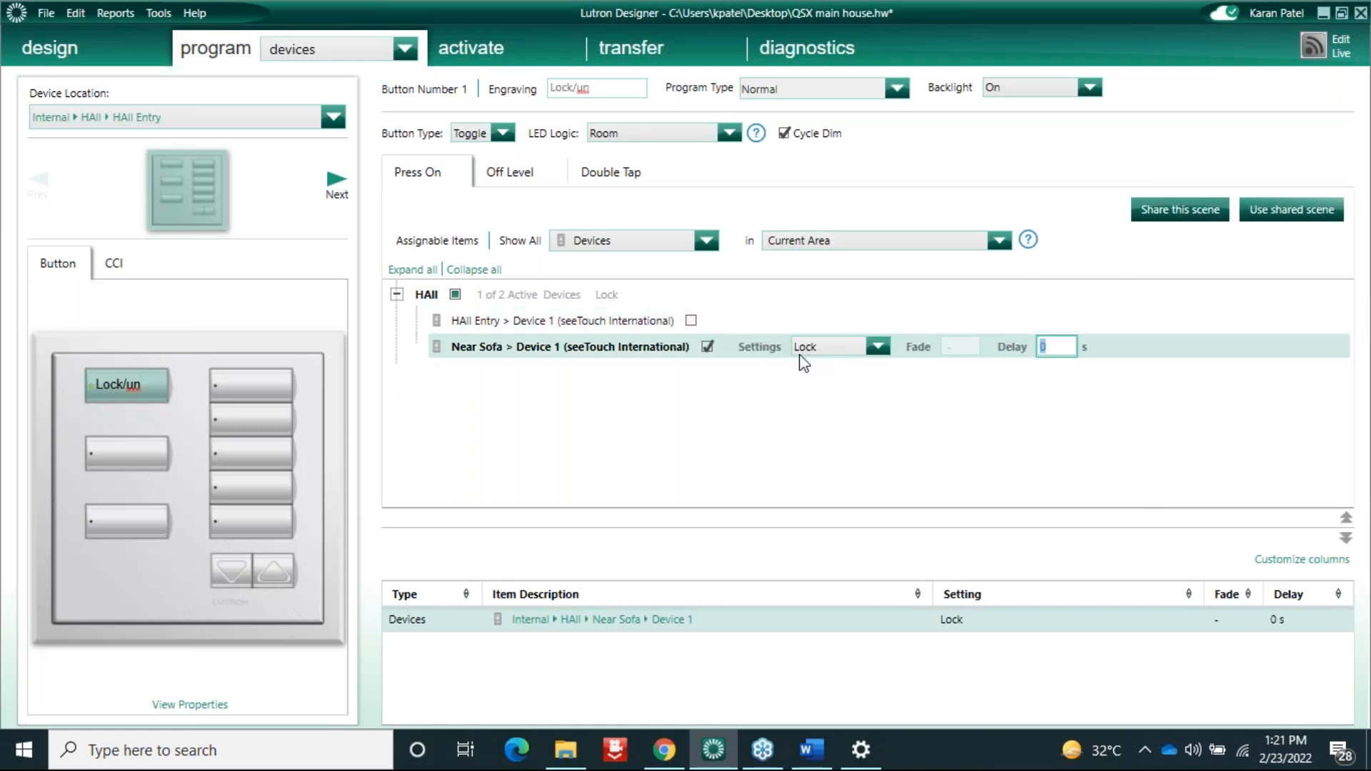
Step: Unassign the Near Sofa device from button 1's off level, and clear all programming and engraving on the HAll Entry keypad
{"action": "left_click", "coordinate": [508, 173]}
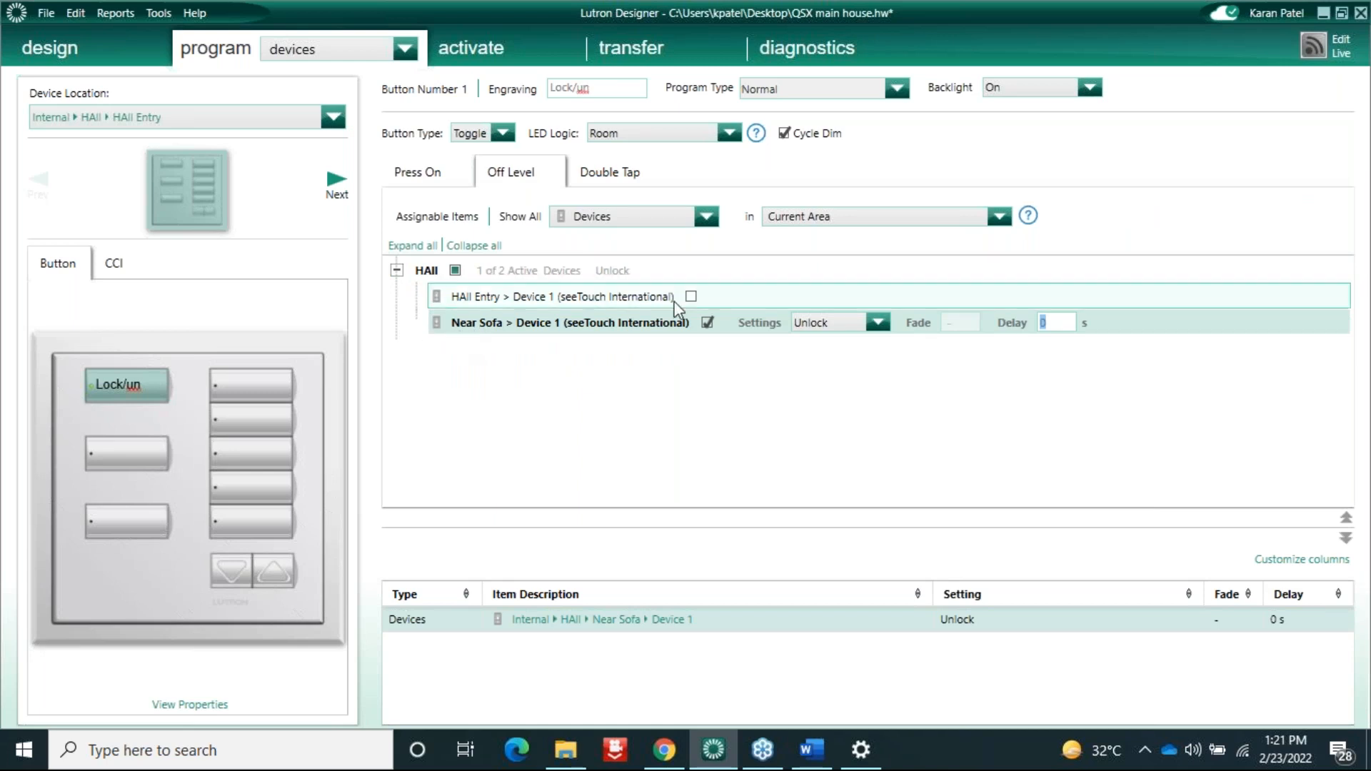
{"action": "left_click", "coordinate": [708, 324]}
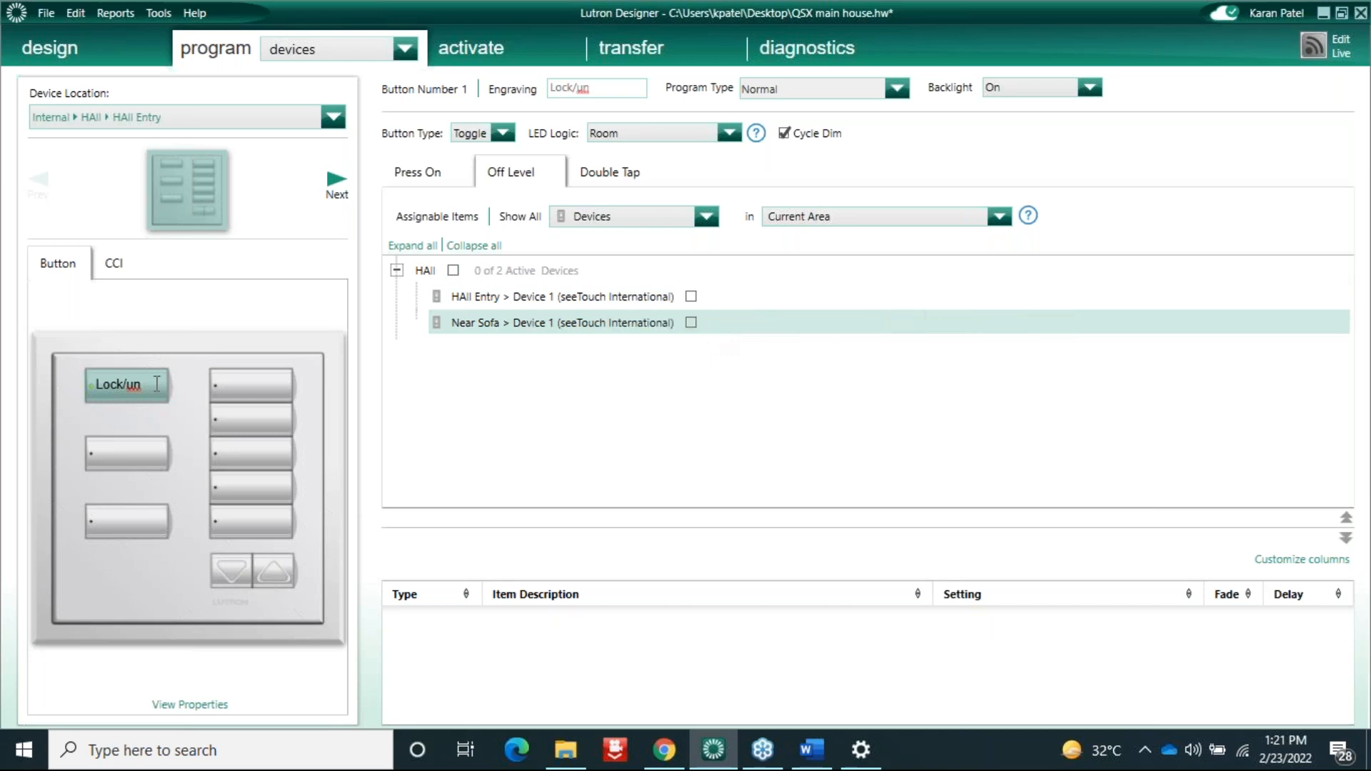
{"action": "right_click", "coordinate": [156, 384]}
{"action": "left_click", "coordinate": [153, 384]}
{"action": "right_click", "coordinate": [127, 575]}
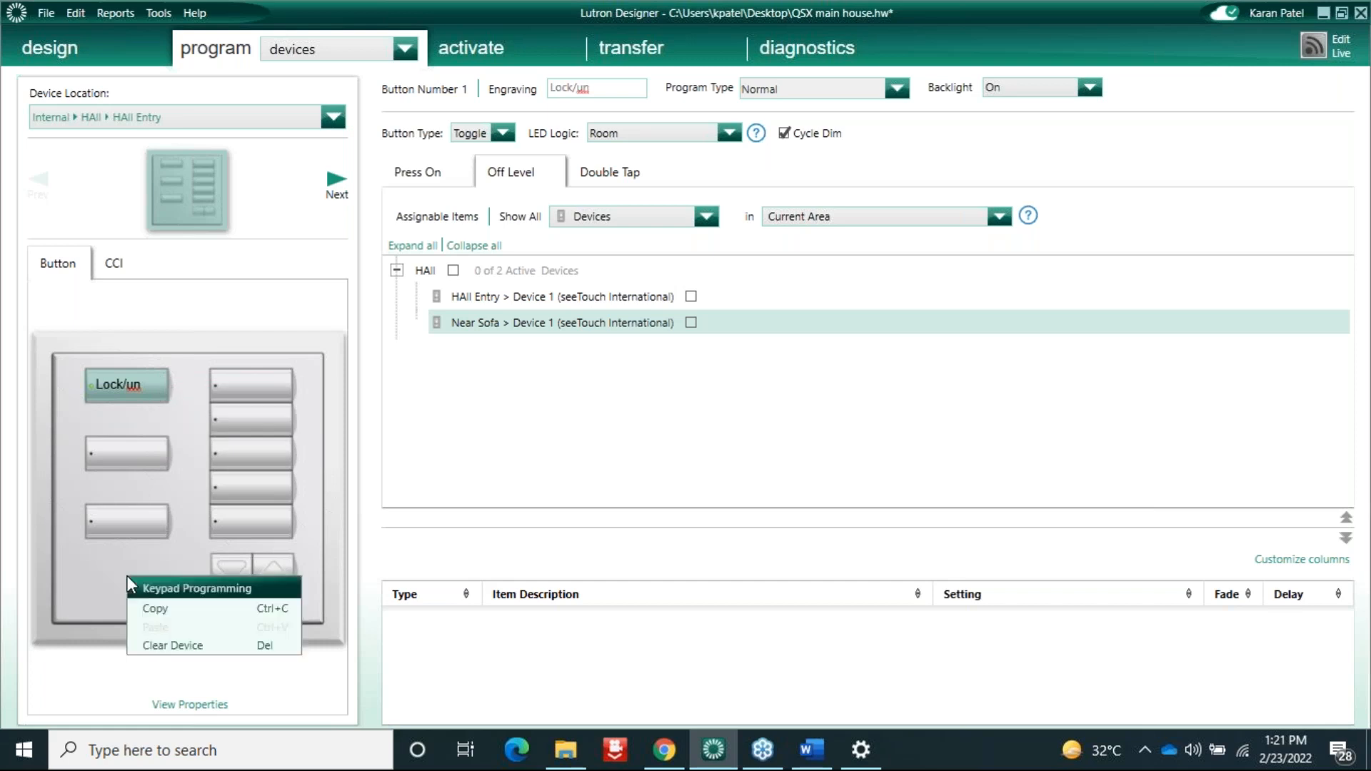
{"action": "left_click", "coordinate": [160, 646]}
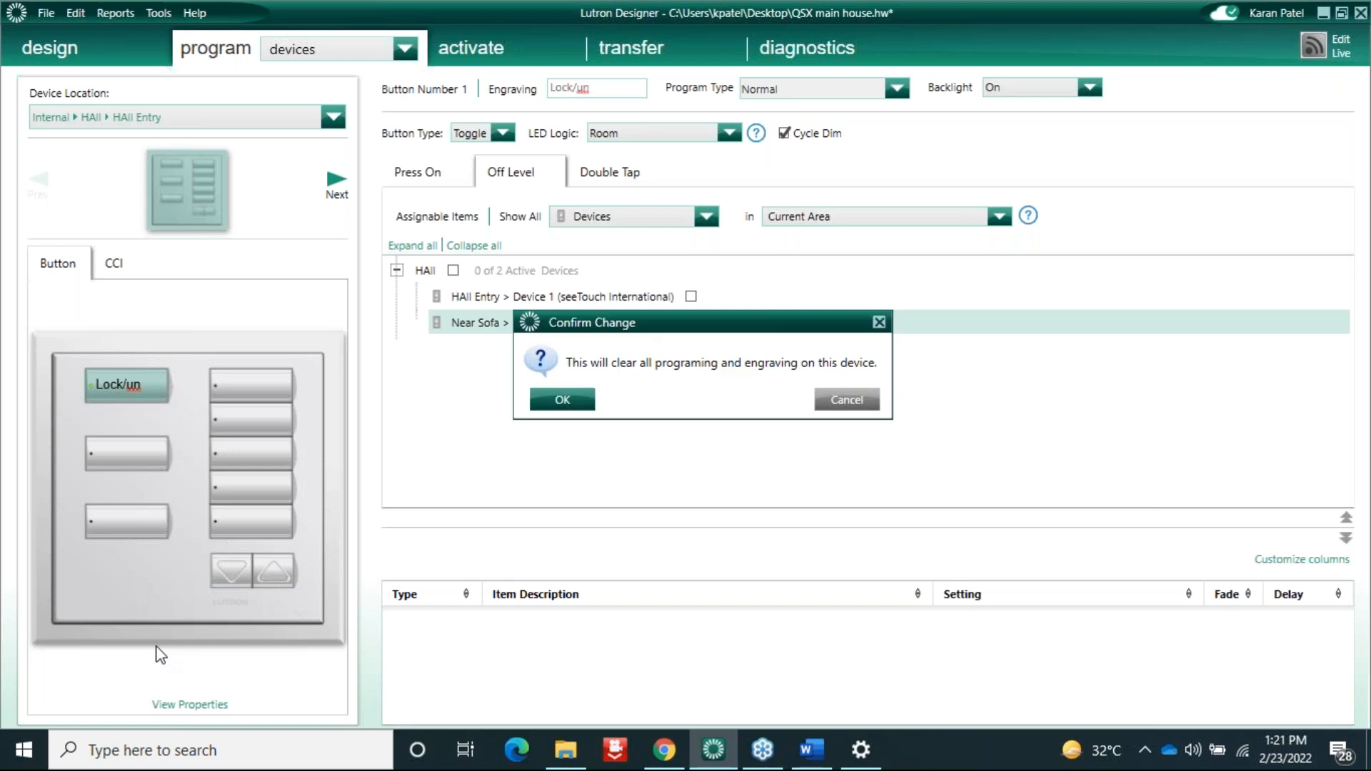
{"action": "left_click", "coordinate": [563, 401]}
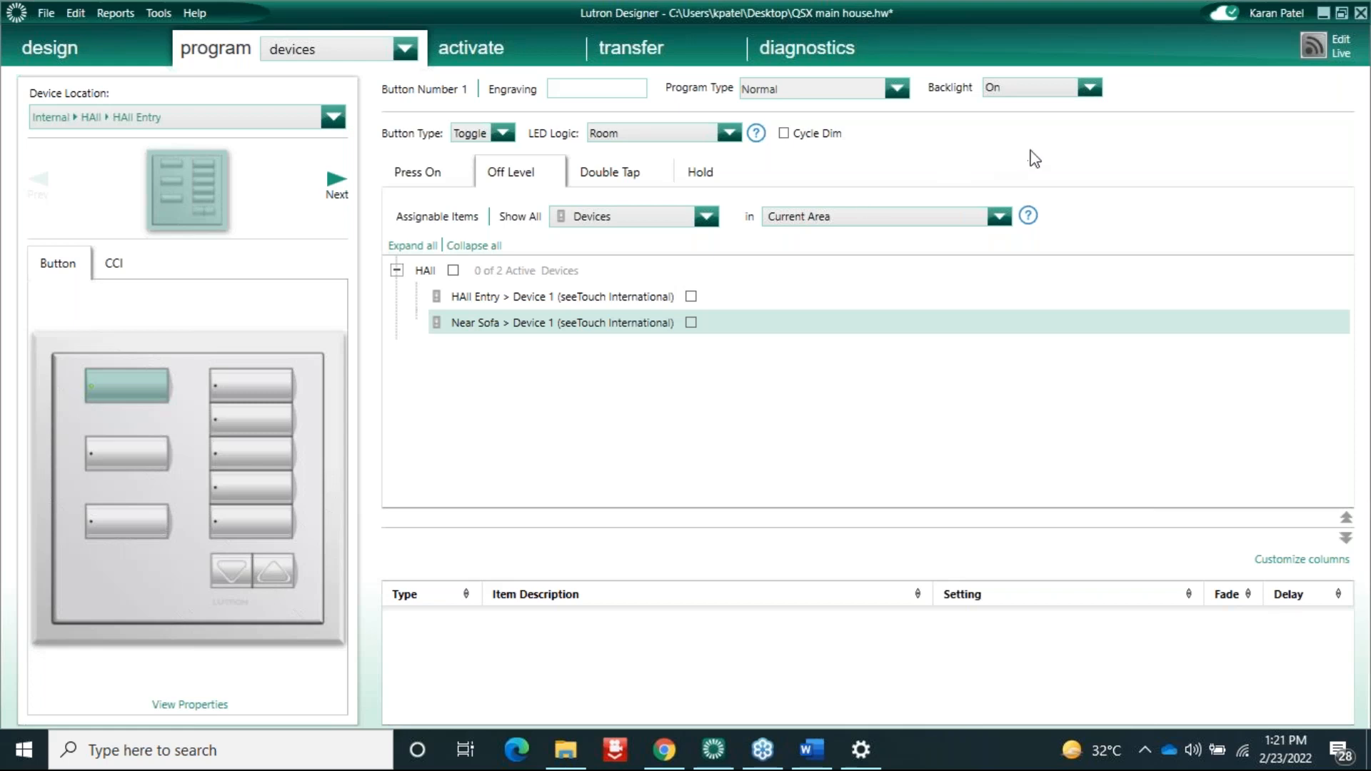
Step: Review the button types available for button 1 and its double tap and hold settings
{"action": "left_click", "coordinate": [539, 298]}
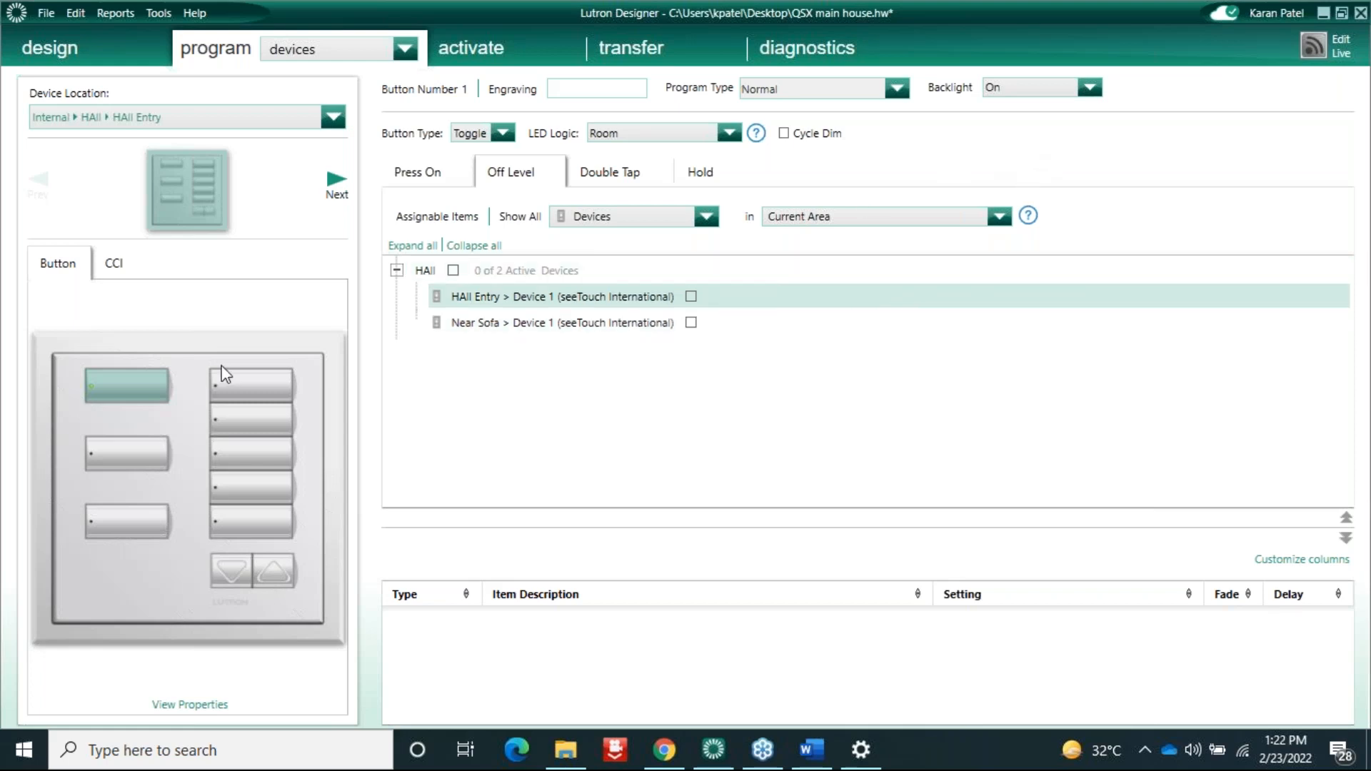
{"action": "left_click", "coordinate": [502, 134]}
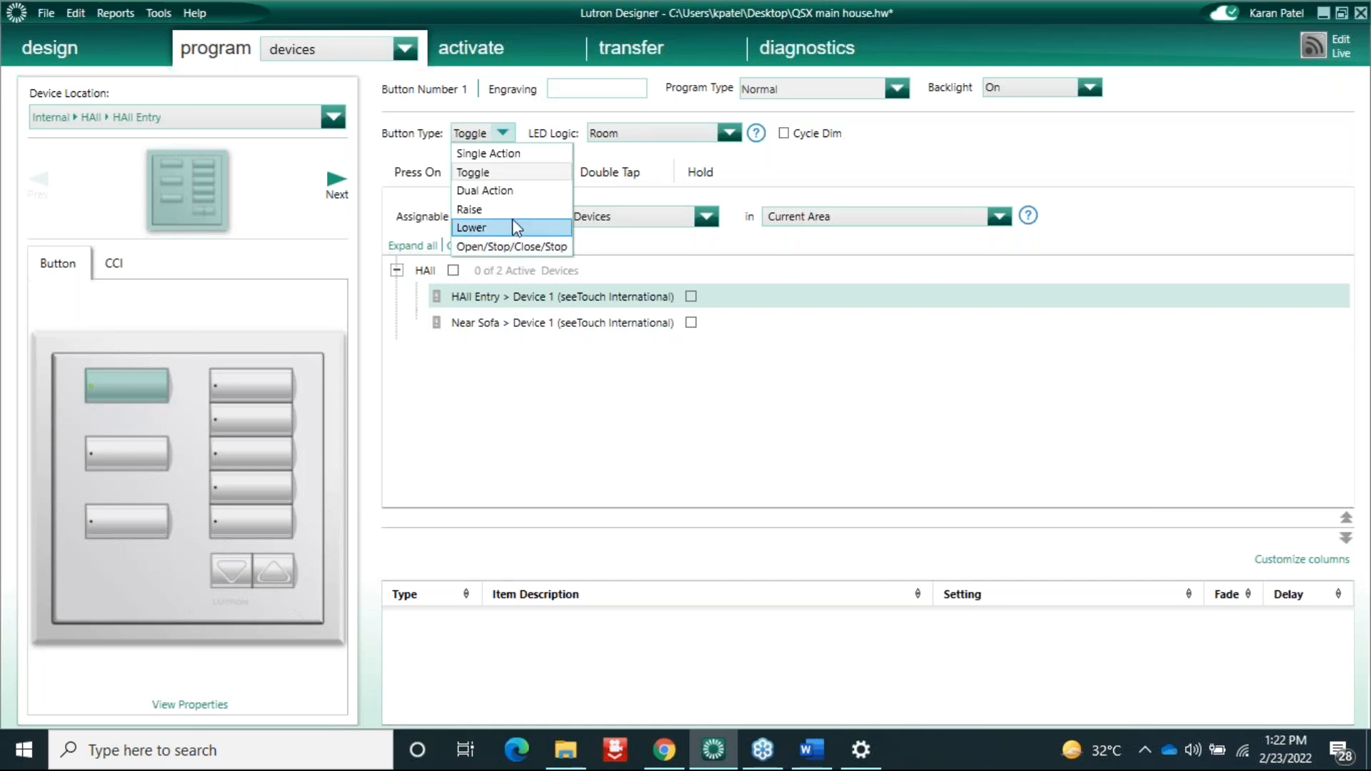
{"action": "left_click", "coordinate": [612, 185]}
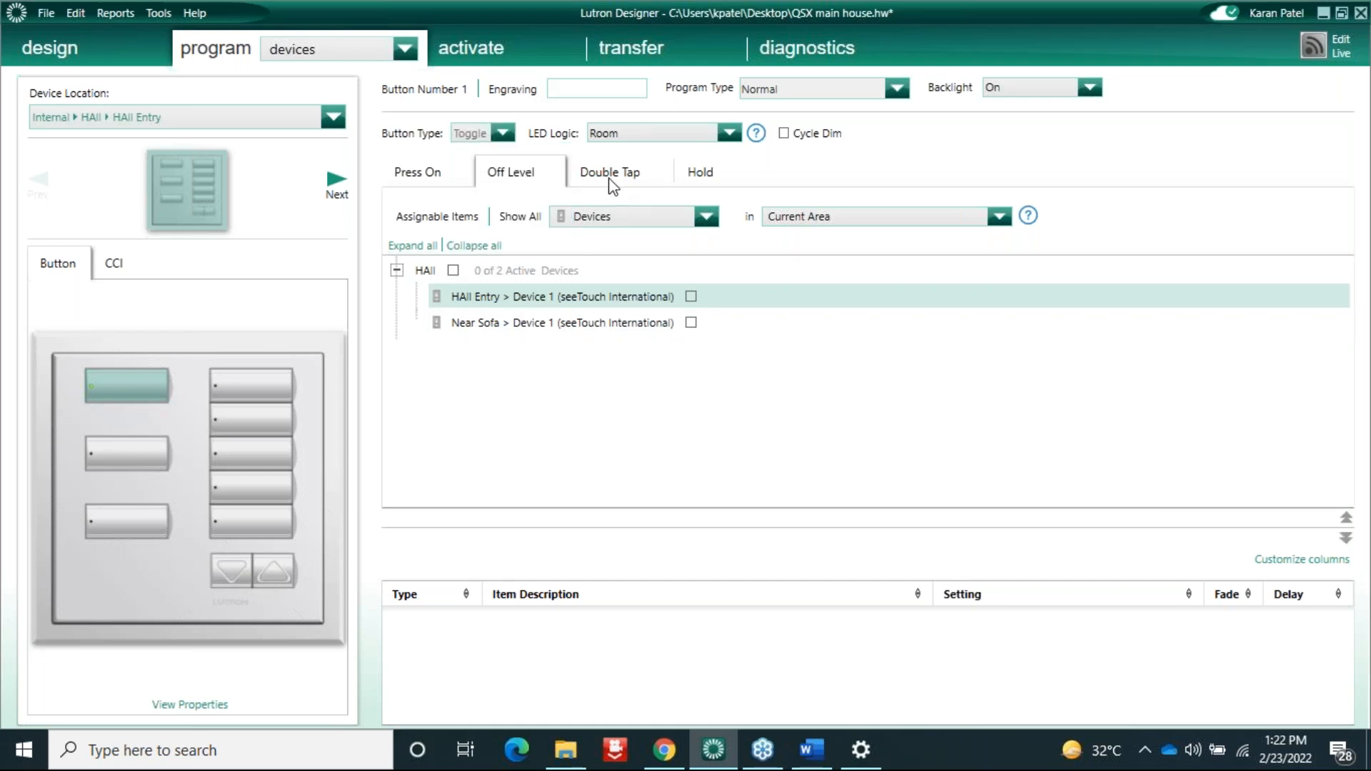
{"action": "left_click", "coordinate": [612, 186]}
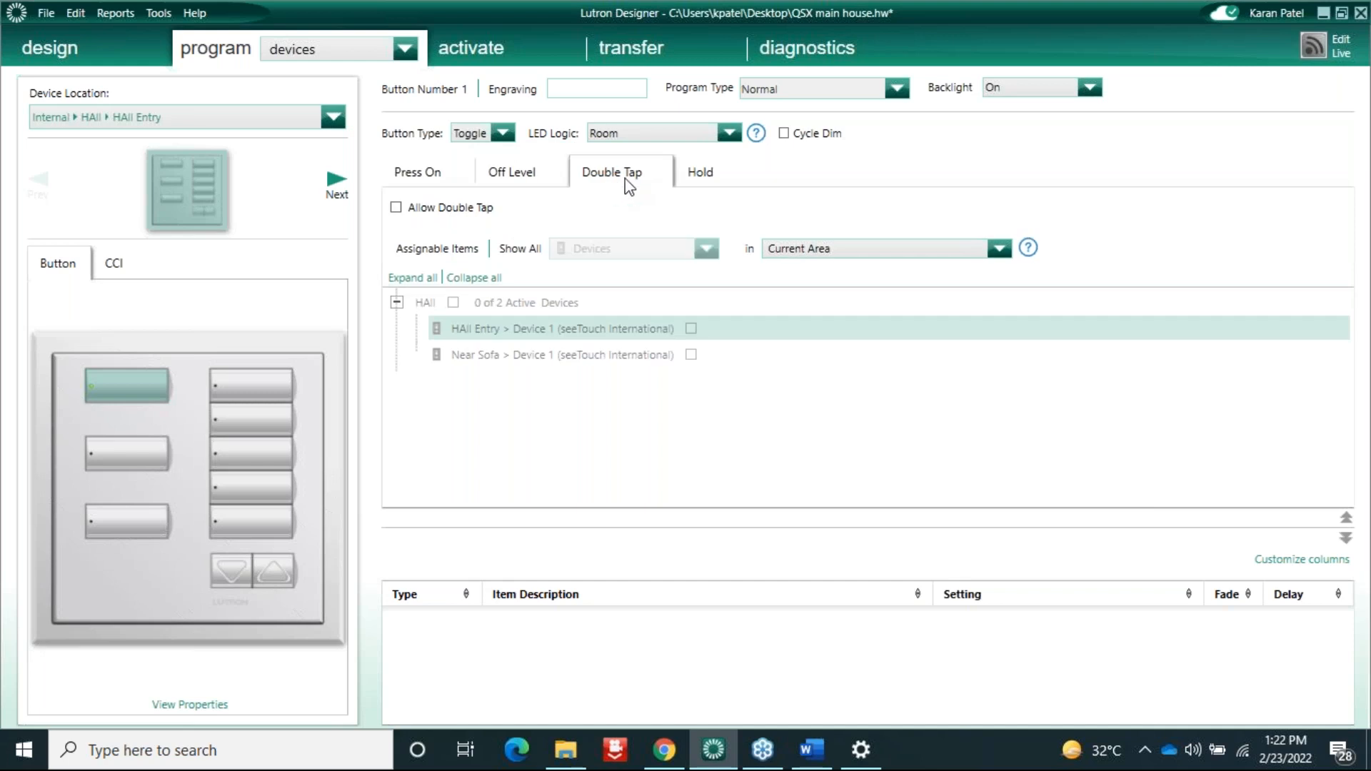
{"action": "left_click", "coordinate": [704, 180]}
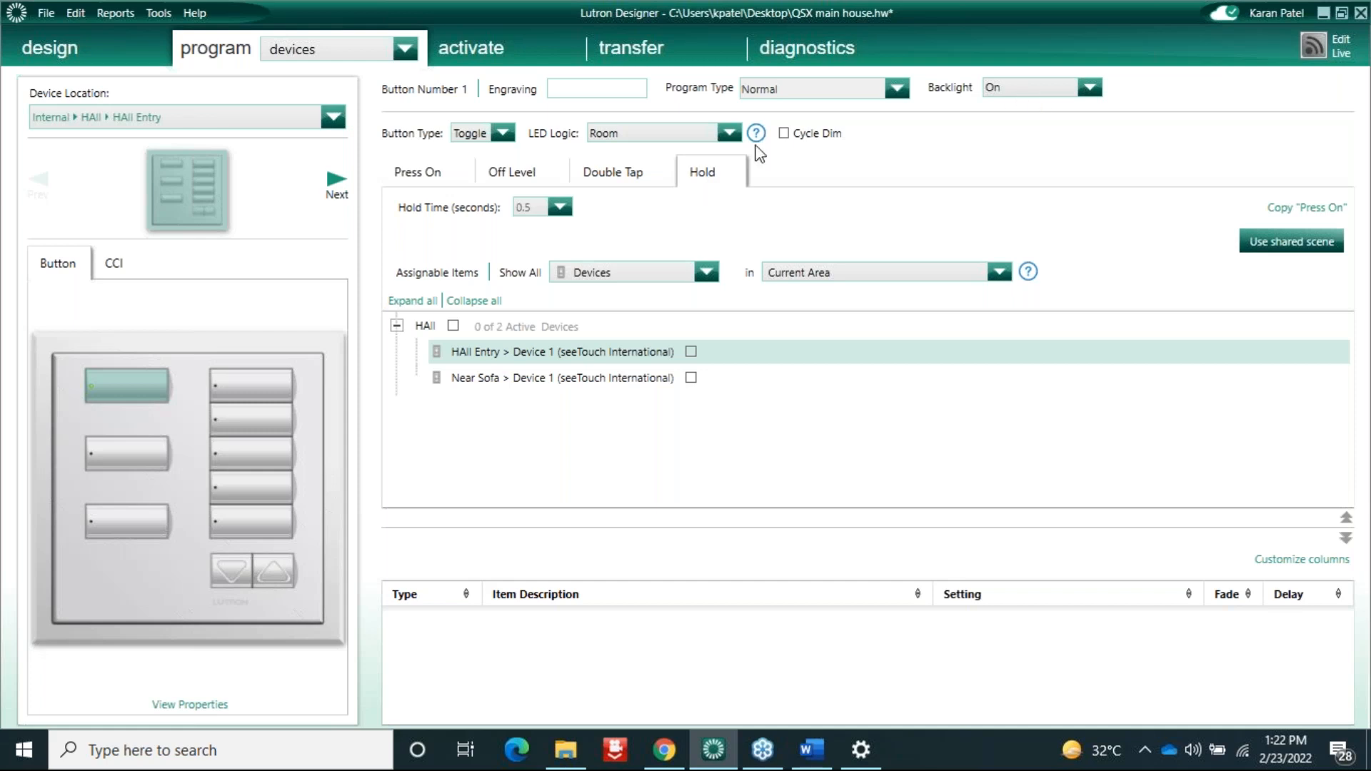
Step: Set button 1 to the Single Action type and engrave it "Welcome"
{"action": "left_click", "coordinate": [499, 138]}
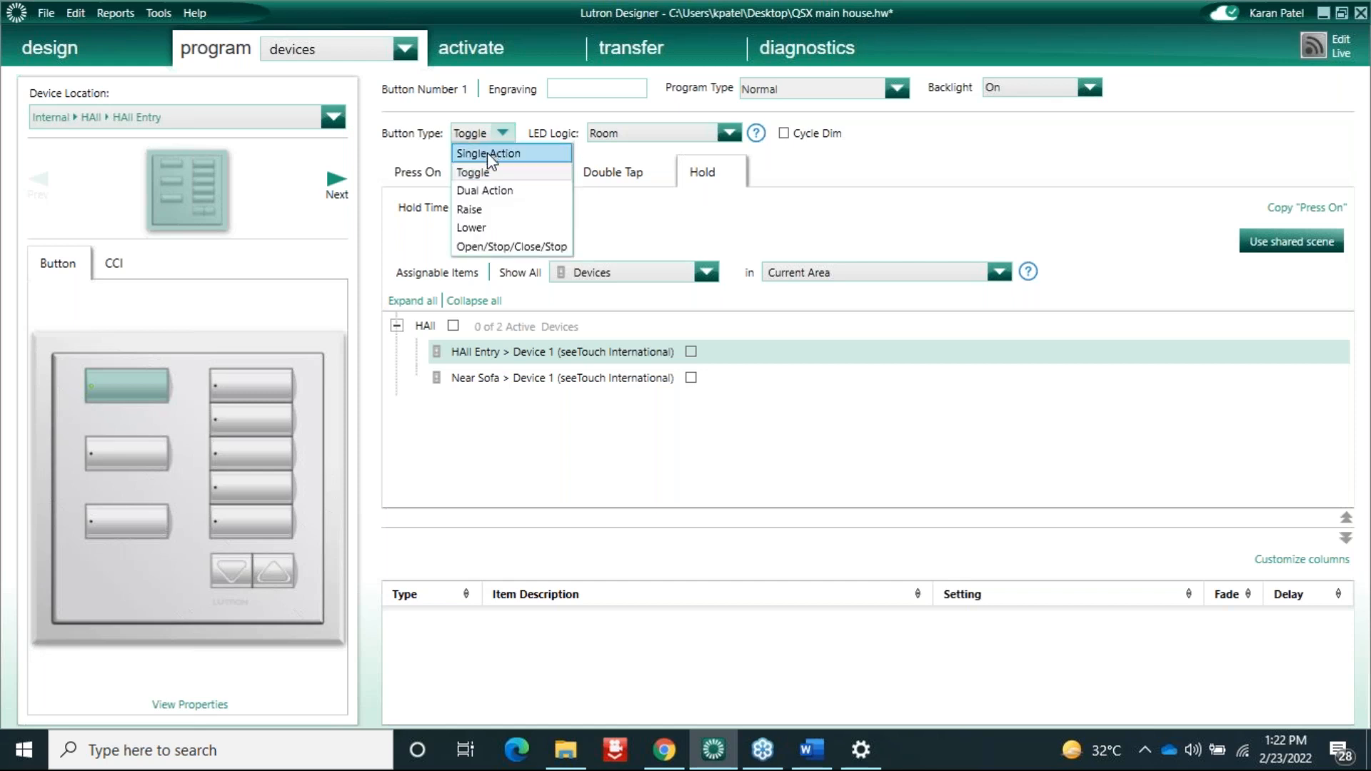
{"action": "left_click", "coordinate": [488, 153]}
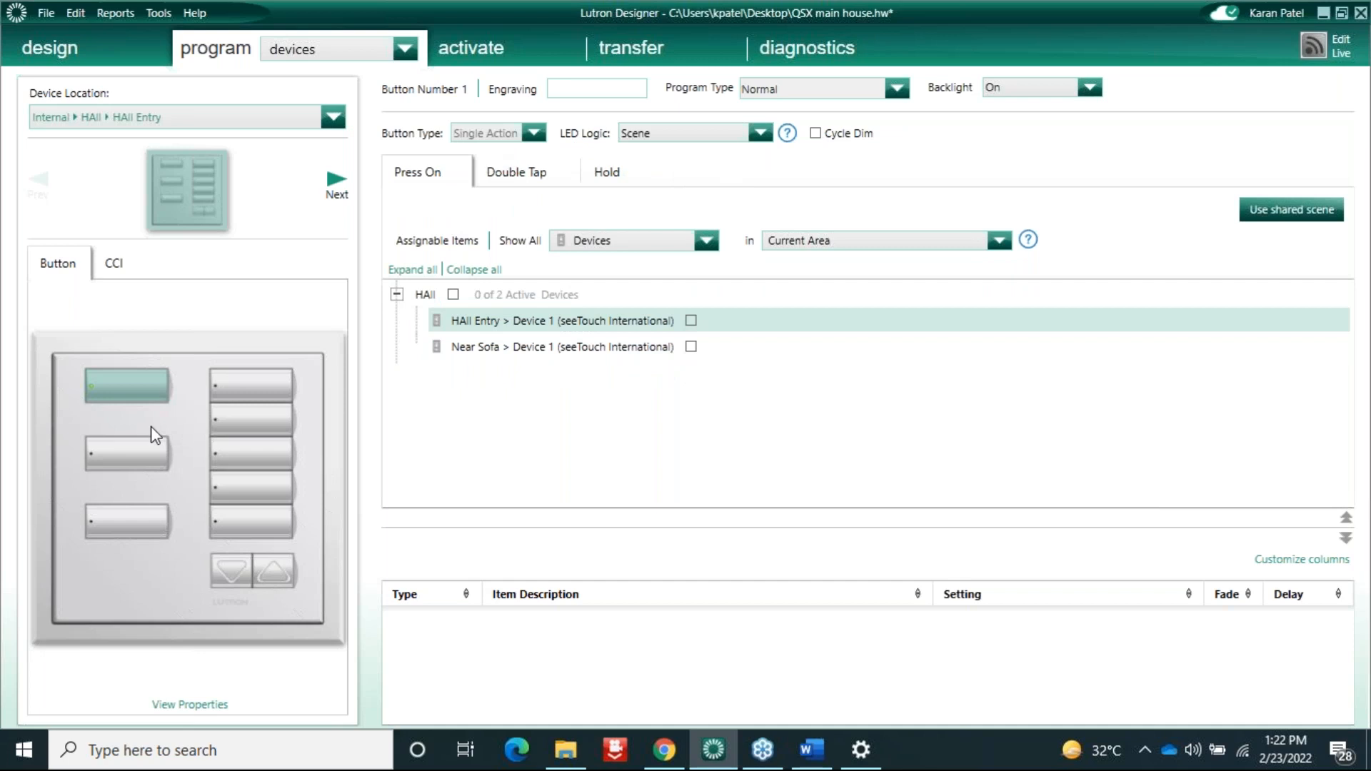
{"action": "left_click", "coordinate": [104, 381]}
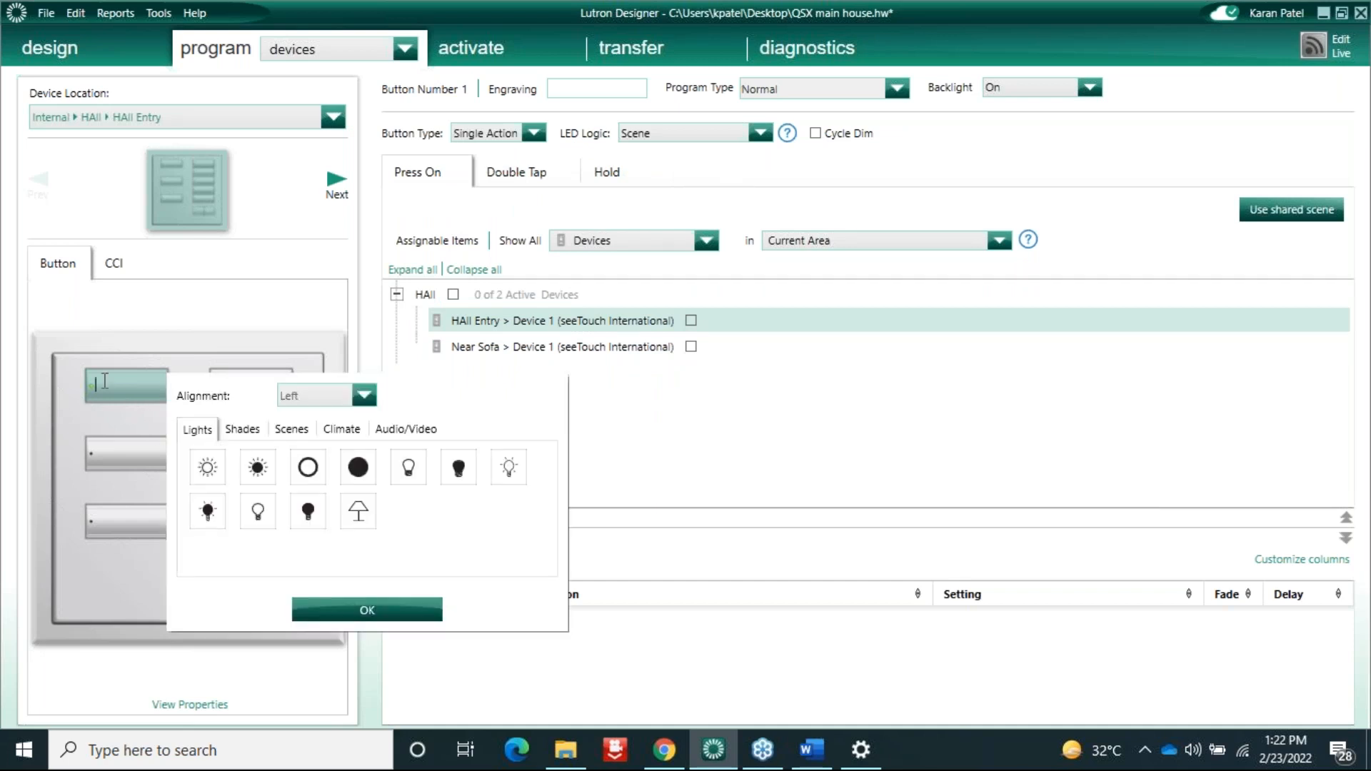
{"action": "type", "text": "Welco"}
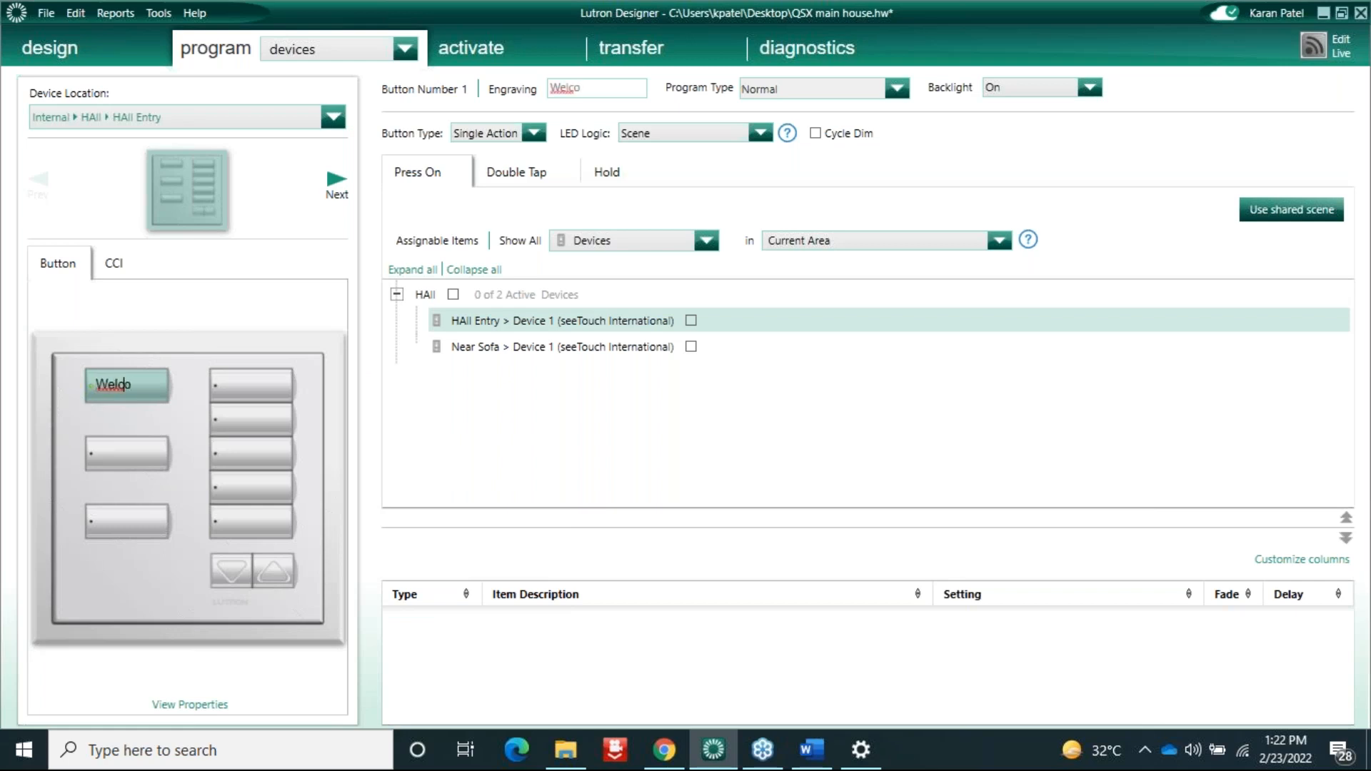
{"action": "type", "text": "me"}
{"action": "key", "text": "Return"}
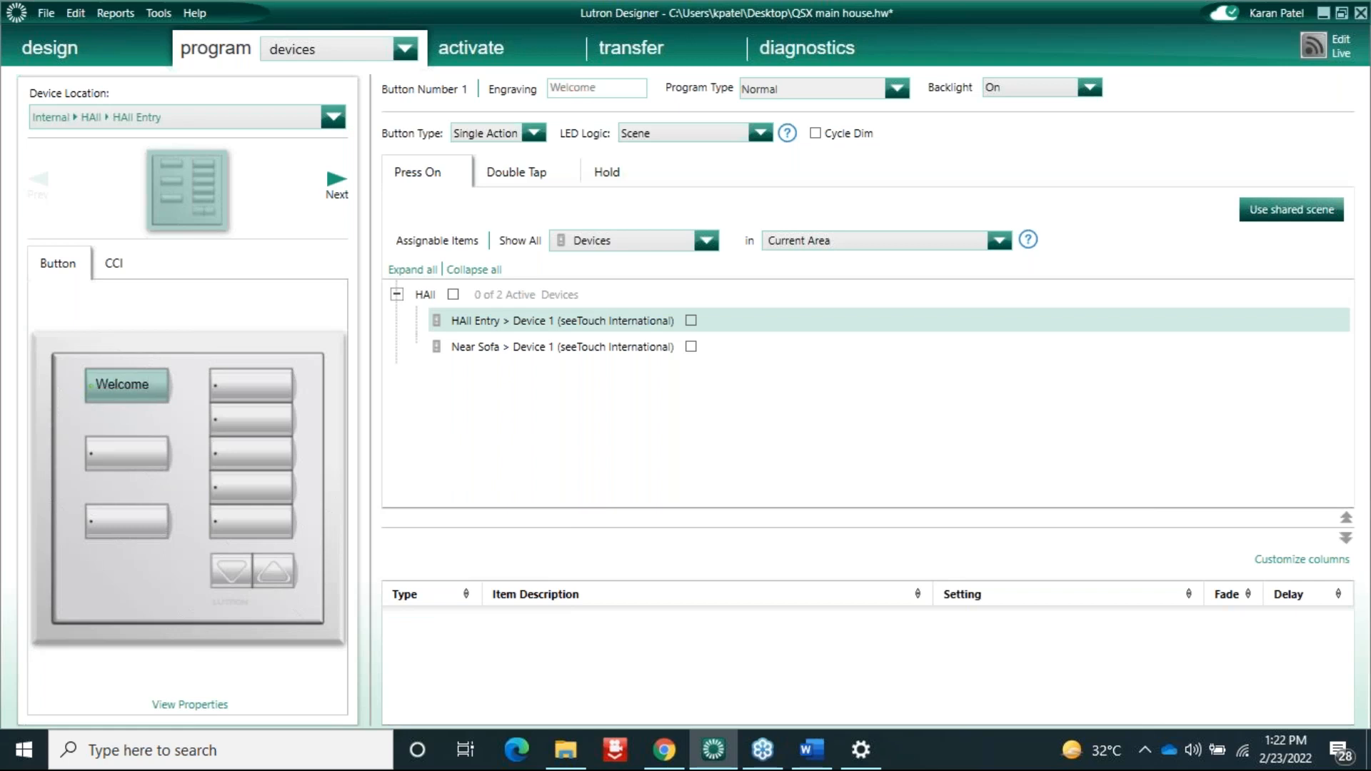
Step: Show Lighting - Zones as the assignable items for the Welcome button's press-on action
{"action": "left_click", "coordinate": [705, 241]}
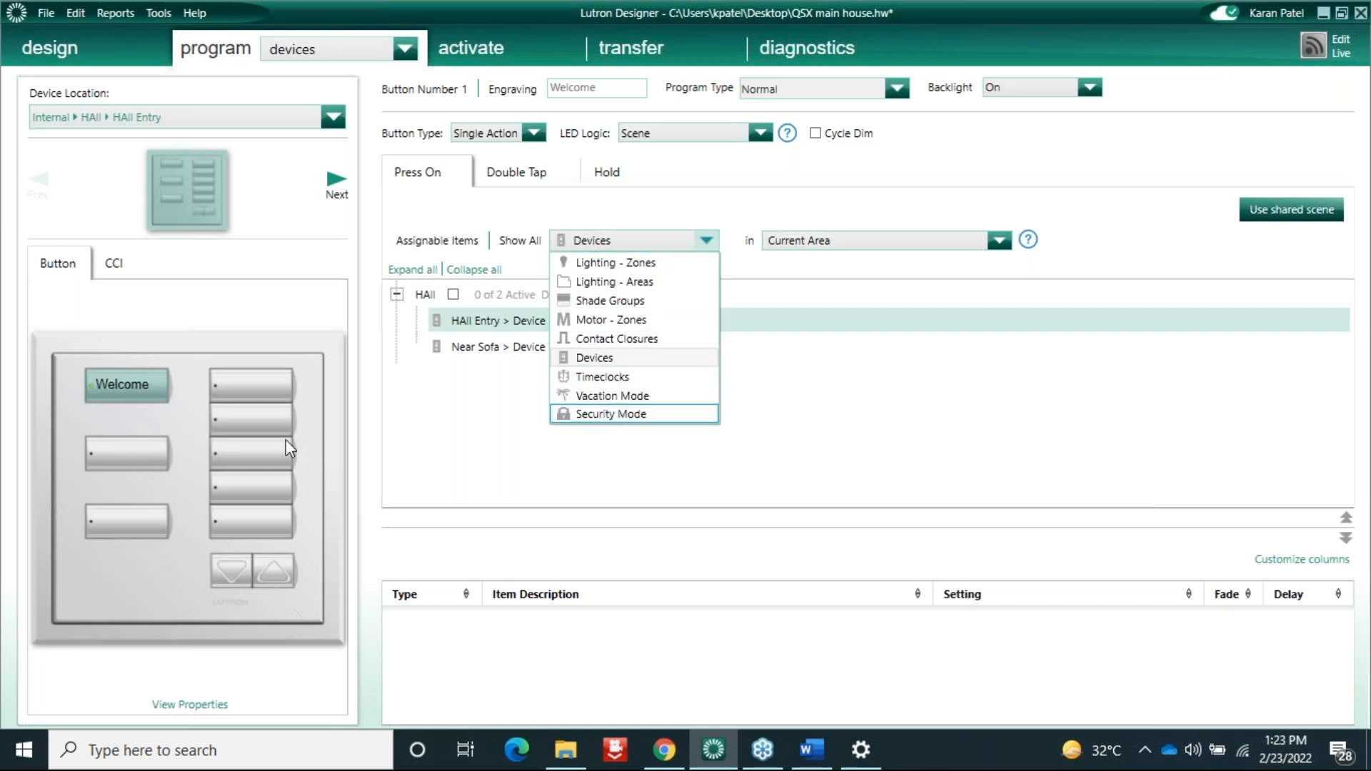
{"action": "left_click", "coordinate": [155, 385]}
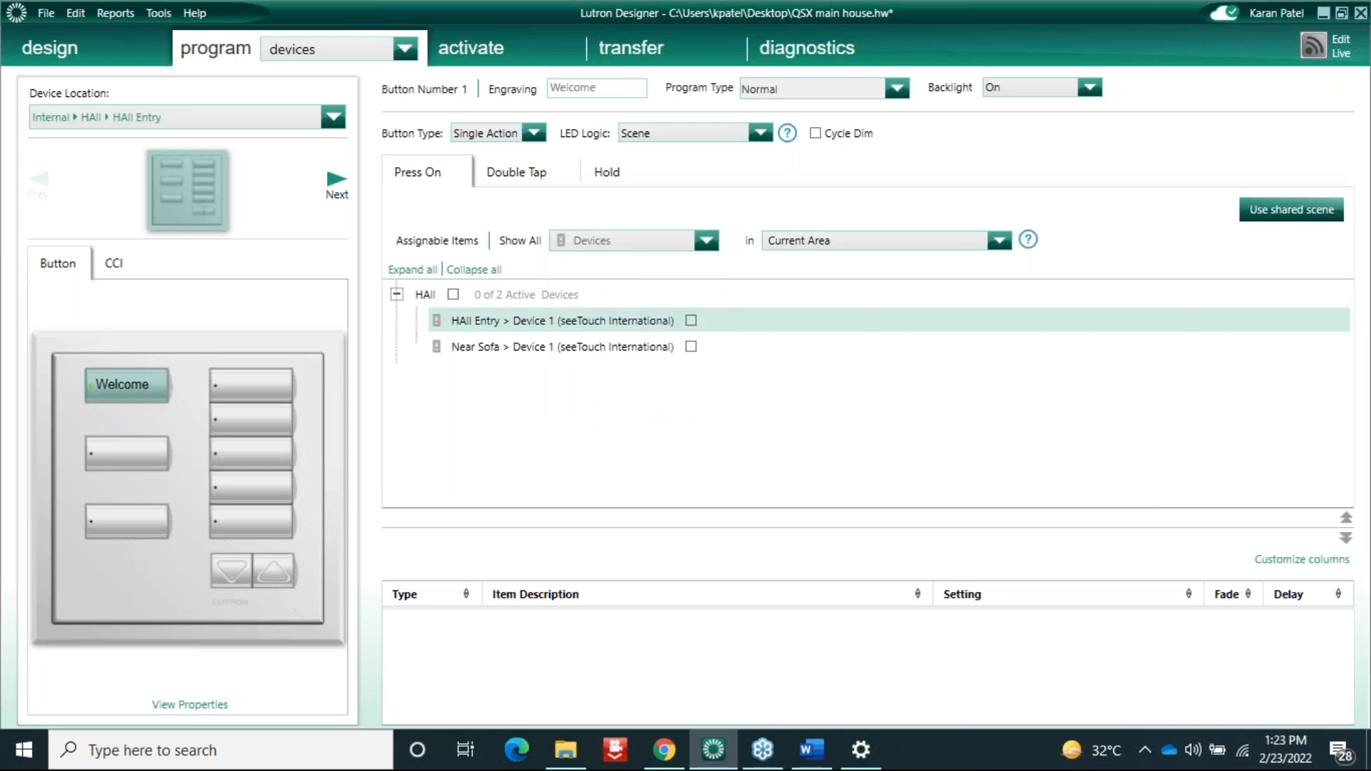
{"action": "left_click", "coordinate": [707, 241]}
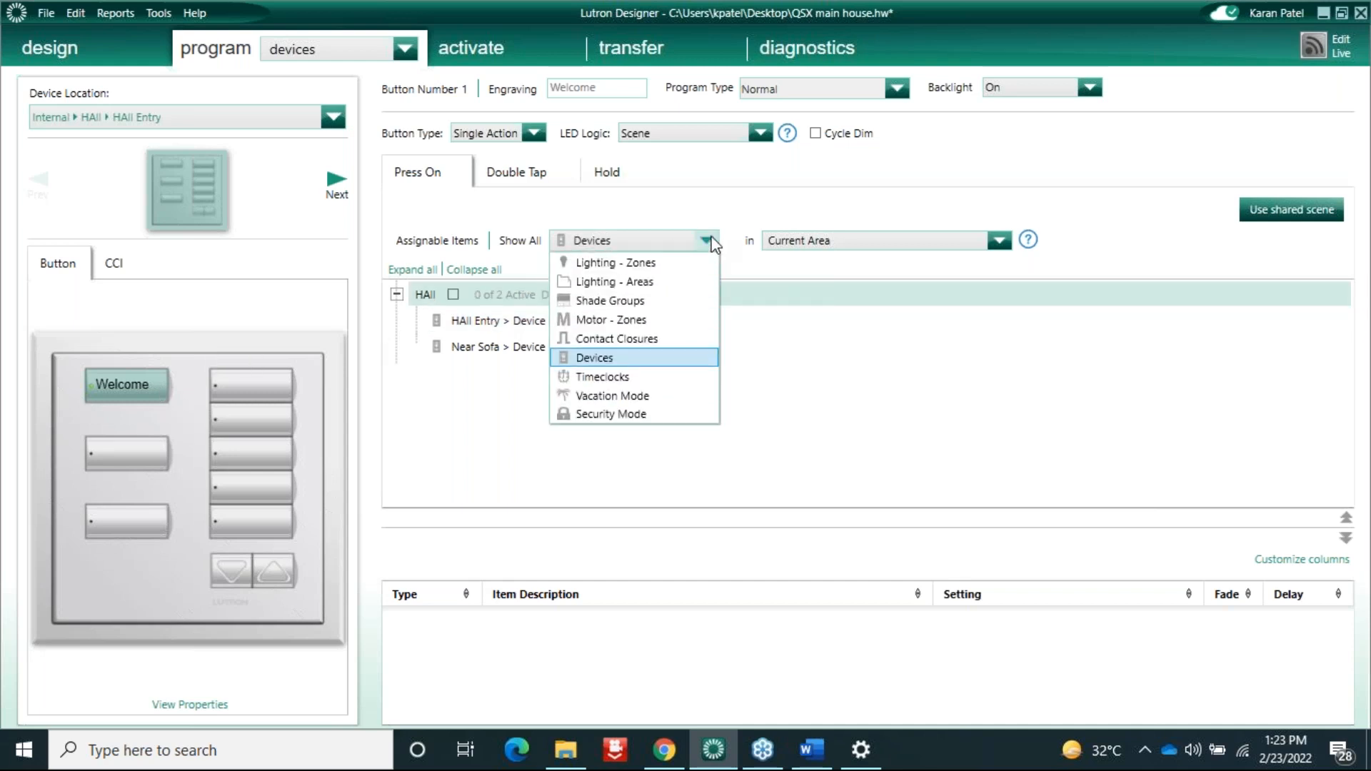
{"action": "left_click", "coordinate": [650, 259]}
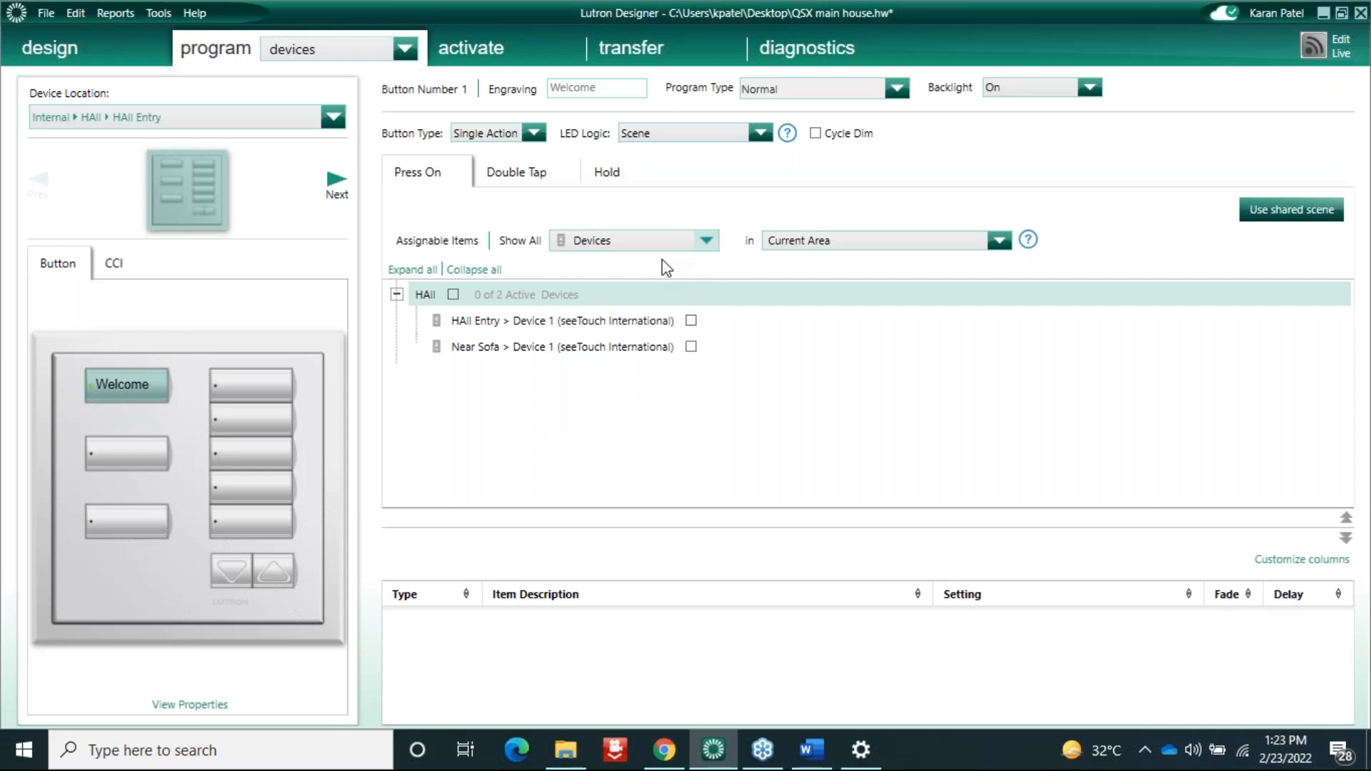
{"action": "left_click", "coordinate": [398, 294]}
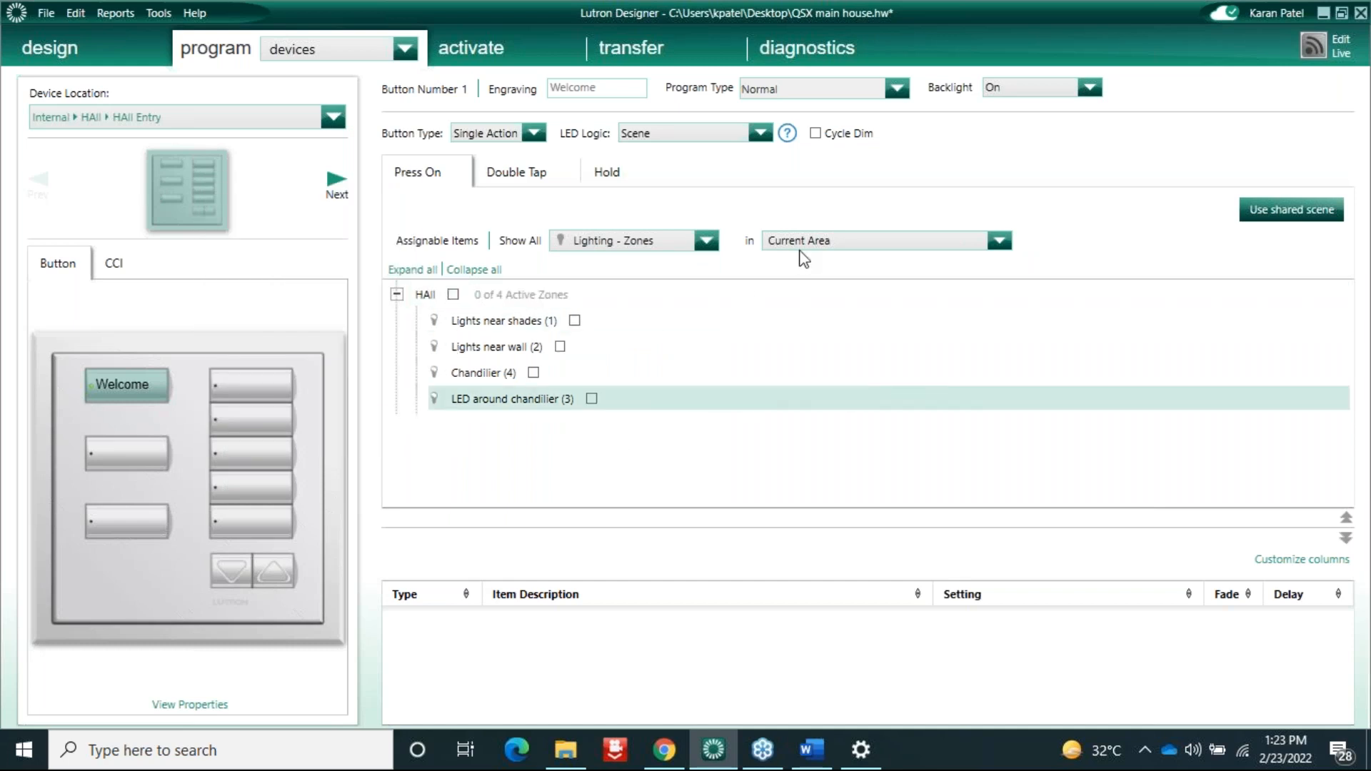
Step: Look through the lighting zones of all QSX main house areas, and limit the assignable items to the Internal HAll area
{"action": "left_click", "coordinate": [847, 246]}
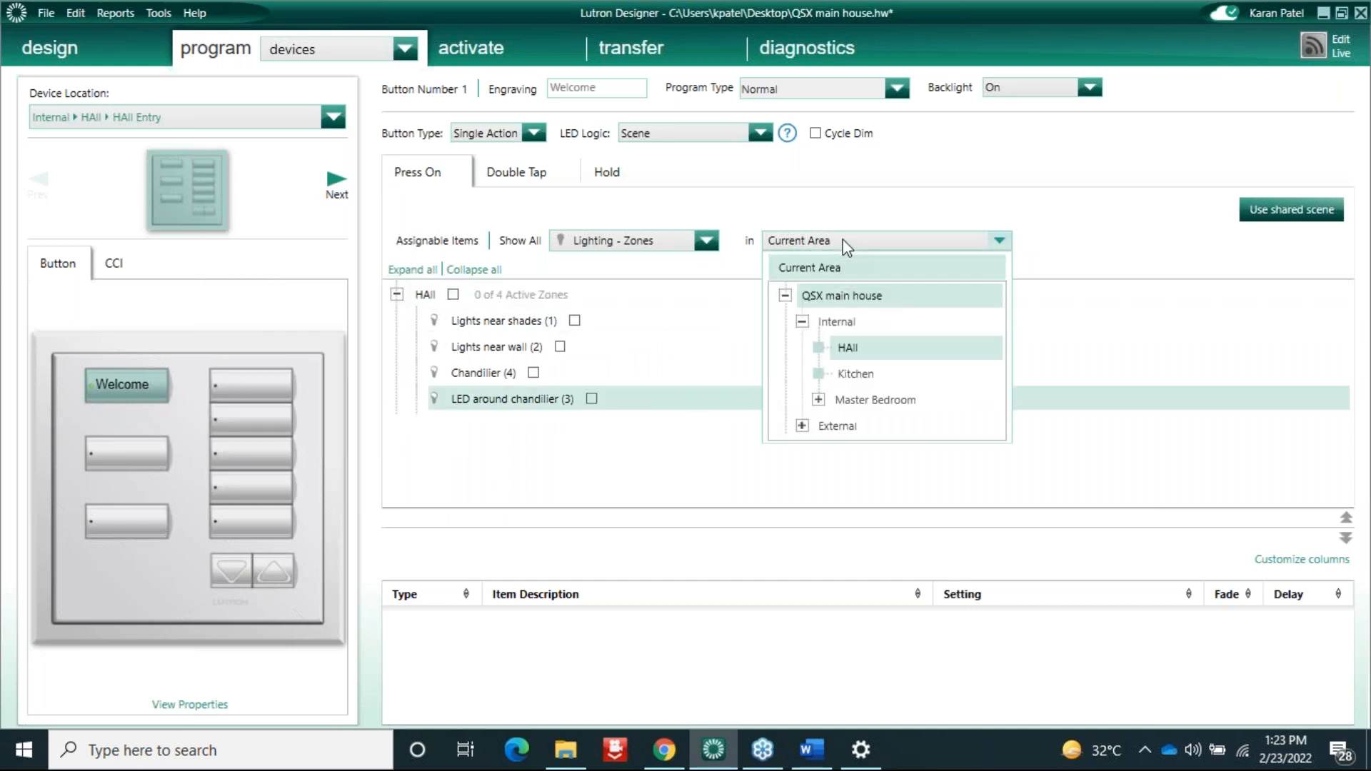
{"action": "left_click", "coordinate": [863, 295]}
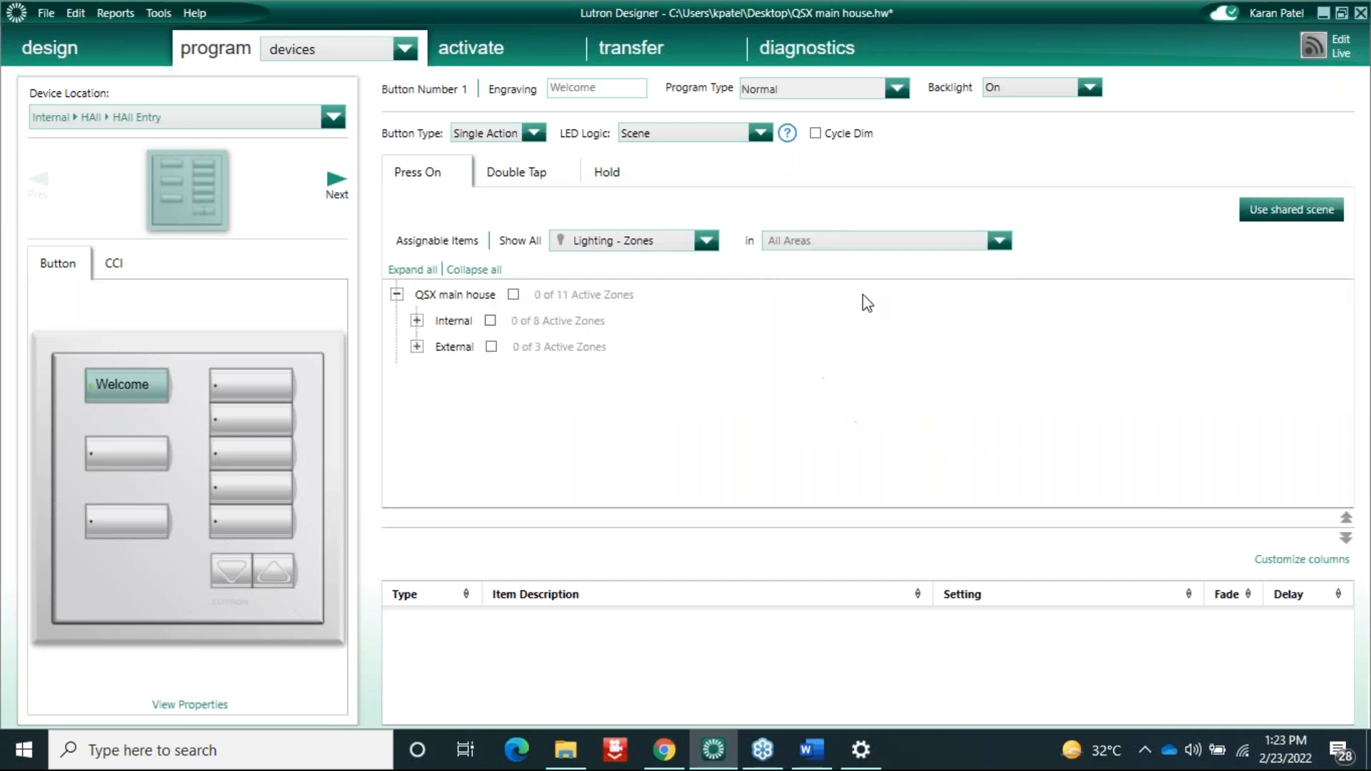
{"action": "left_click", "coordinate": [417, 321]}
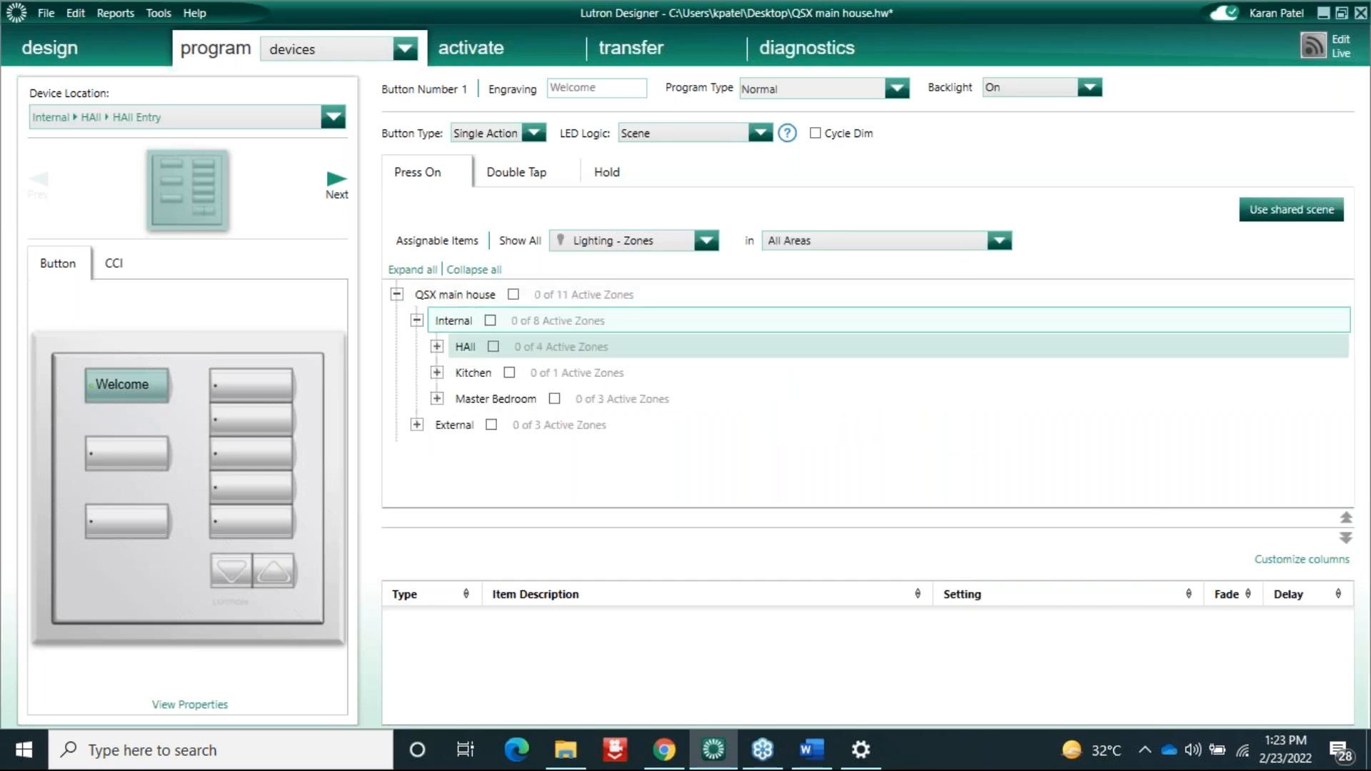
{"action": "left_click", "coordinate": [397, 271]}
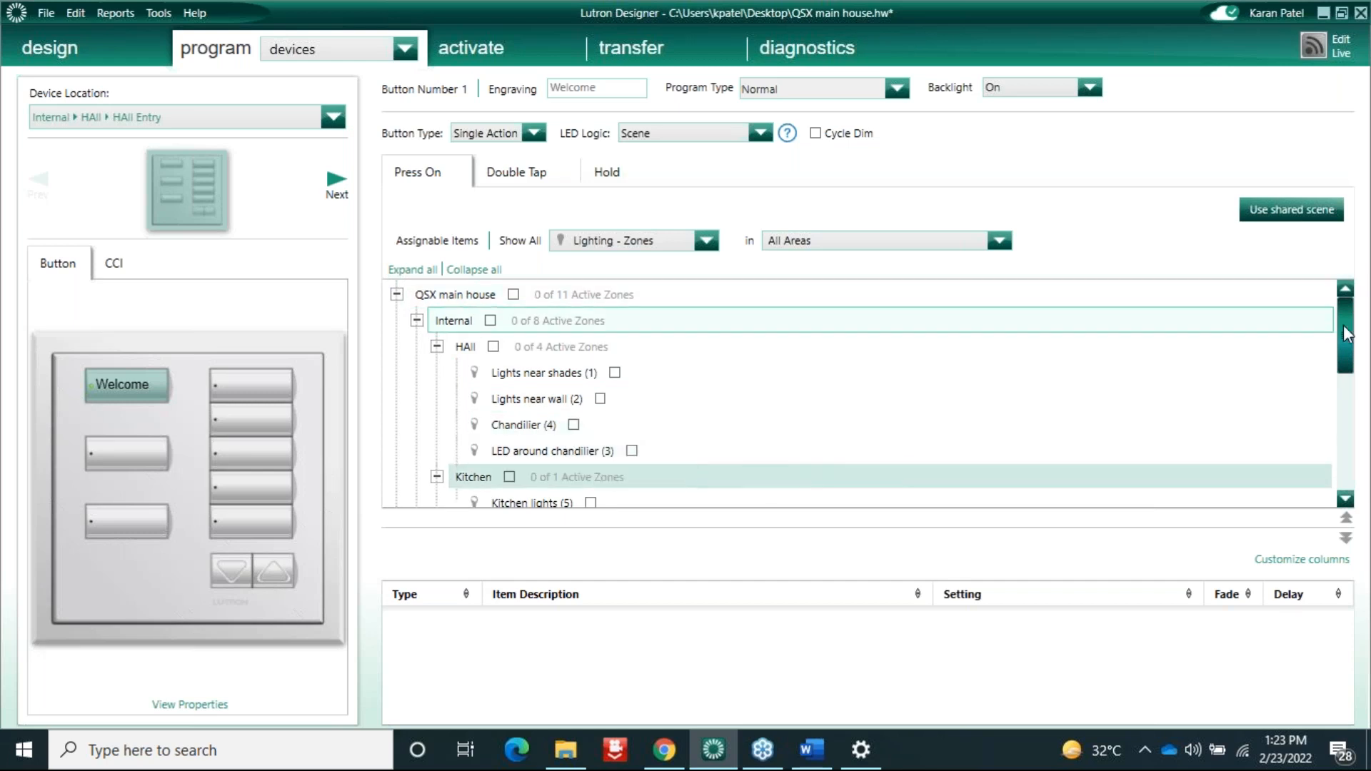
{"action": "mouse_move", "coordinate": [1341, 332]}
{"action": "left_mouse_down"}
{"action": "mouse_move", "coordinate": [1364, 471]}
{"action": "mouse_move", "coordinate": [1336, 315]}
{"action": "left_mouse_up"}
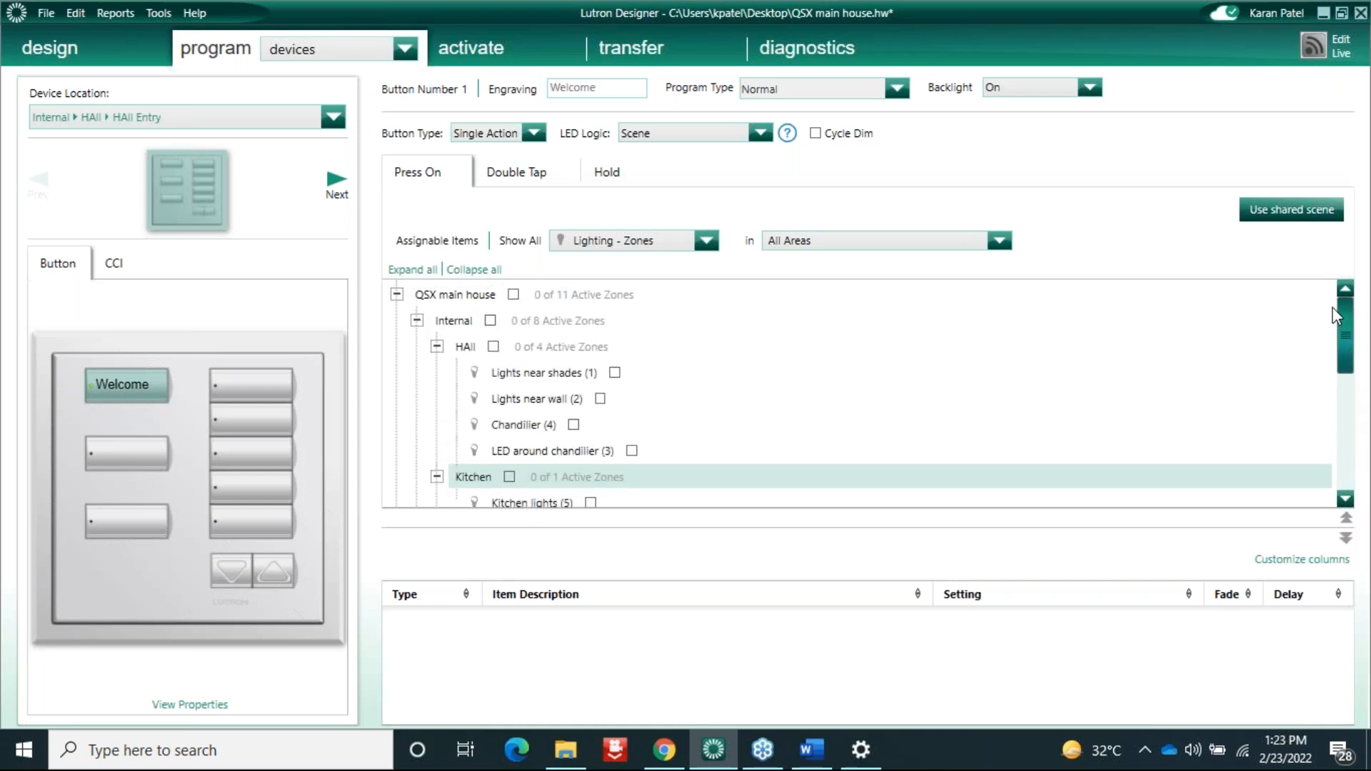
{"action": "left_click", "coordinate": [900, 249]}
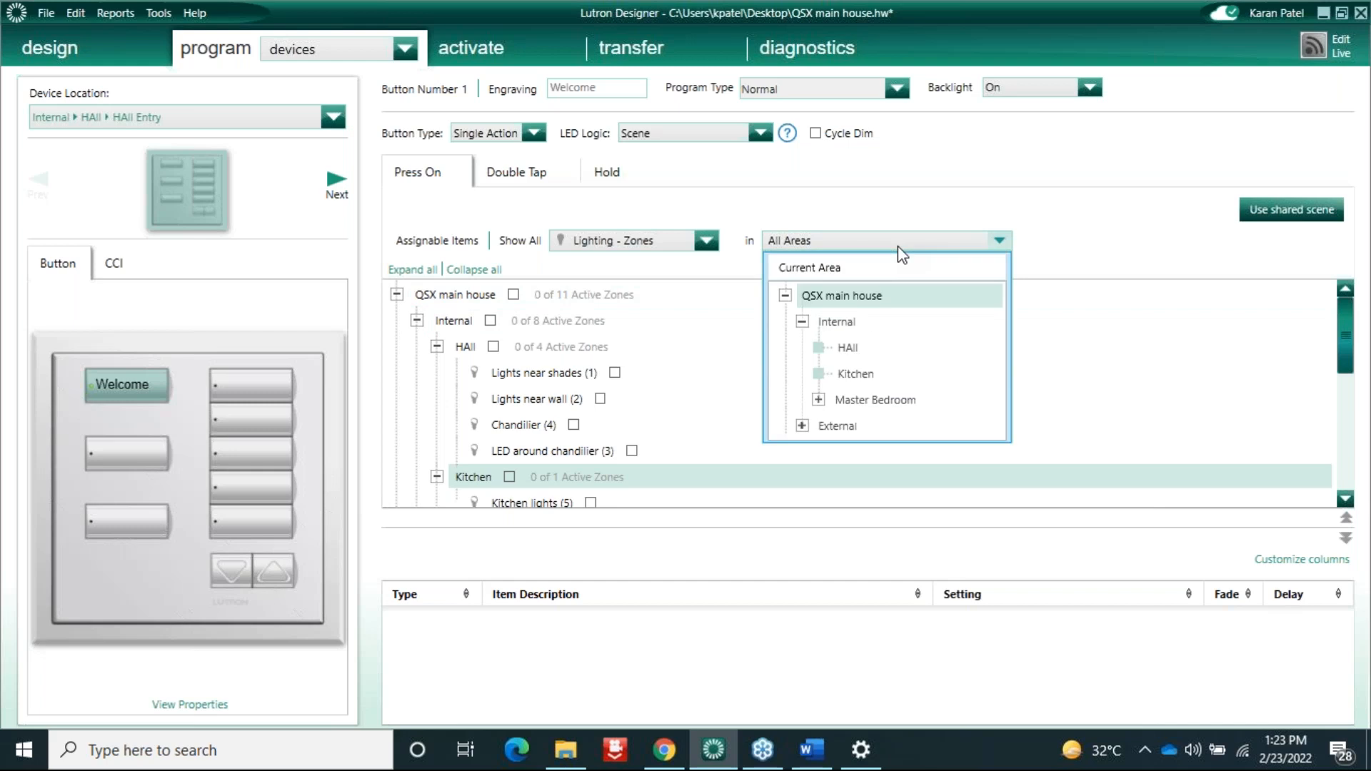
{"action": "left_click", "coordinate": [850, 347]}
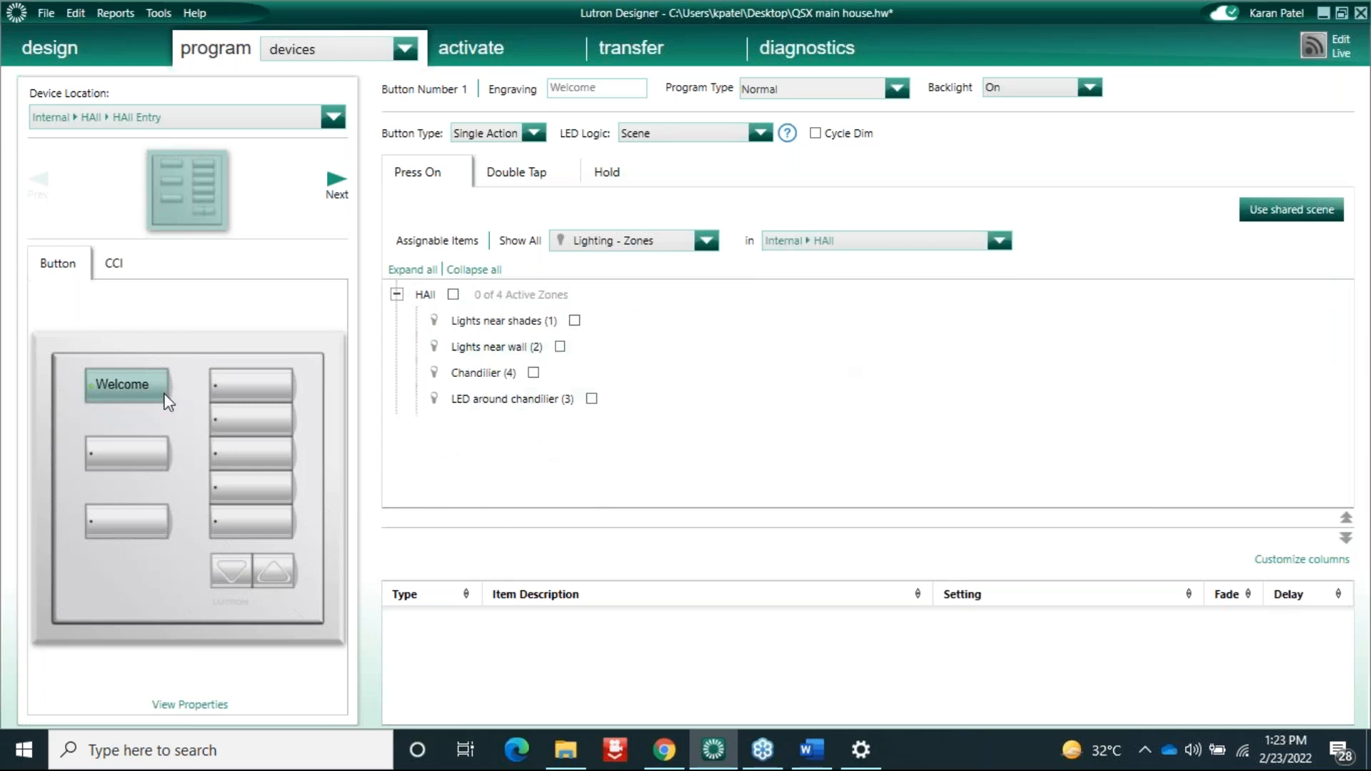
Step: Assign all four HAll lighting zones to the Welcome button's press-on action with a 10 s fade
{"action": "left_click", "coordinate": [455, 294]}
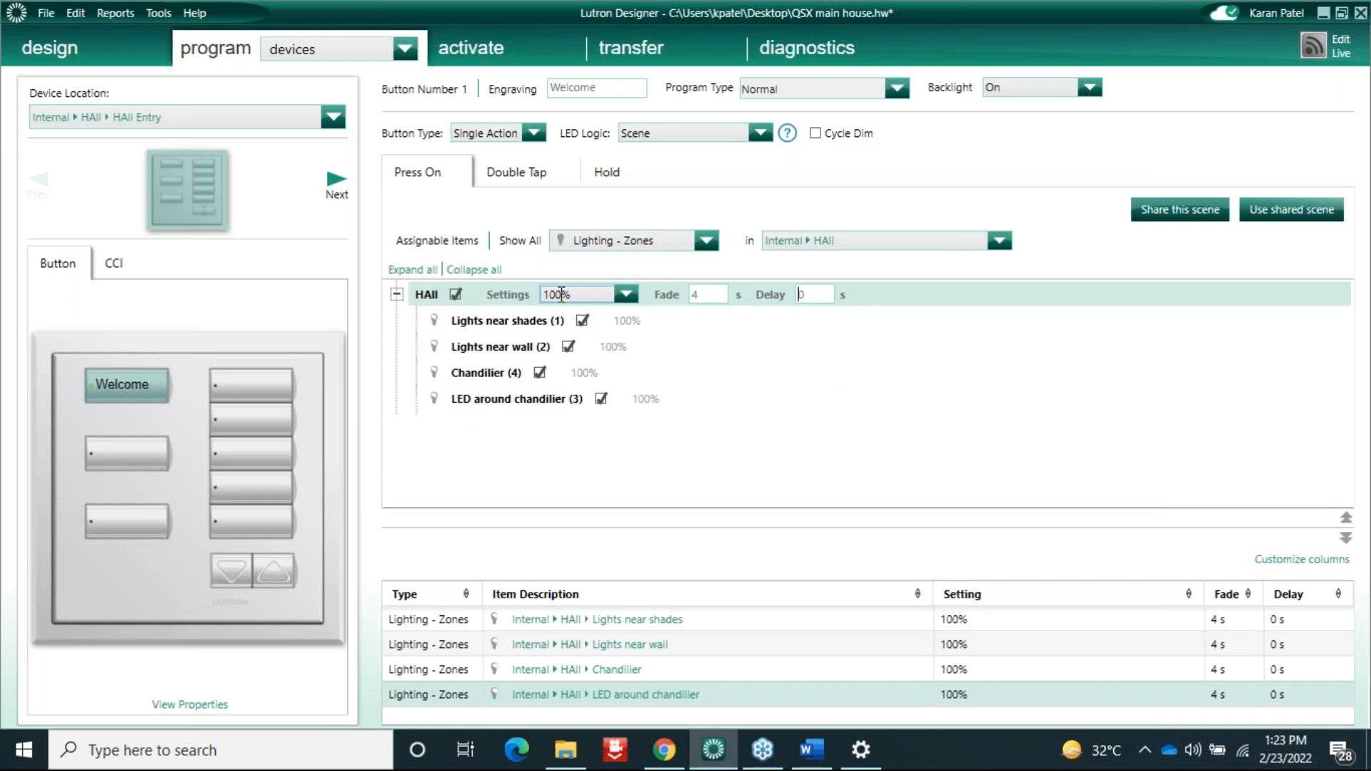
{"action": "double_click", "coordinate": [703, 294]}
{"action": "type", "text": "10"}
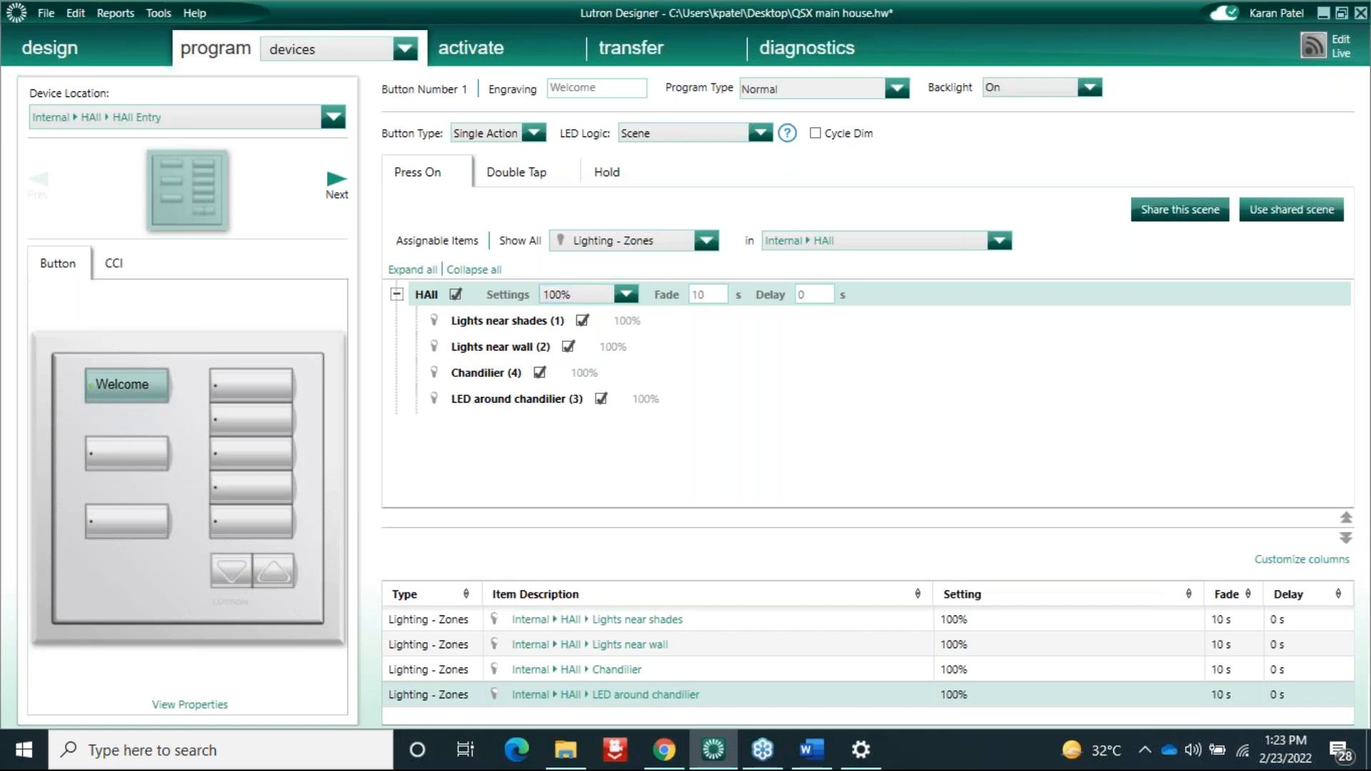
{"action": "key", "text": "Return"}
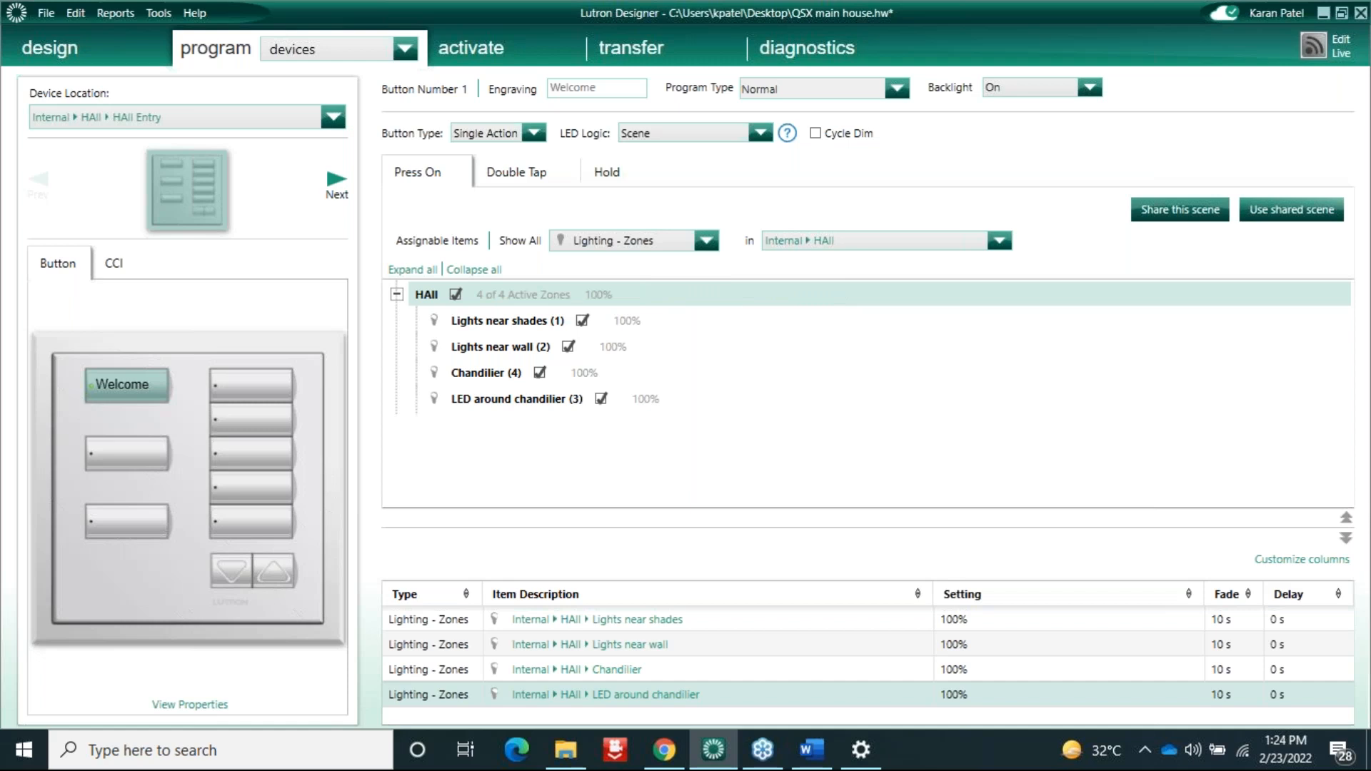
Step: Set the press-on fade time of the HAll zones on the Welcome button to 100 s
{"action": "left_click", "coordinate": [638, 301]}
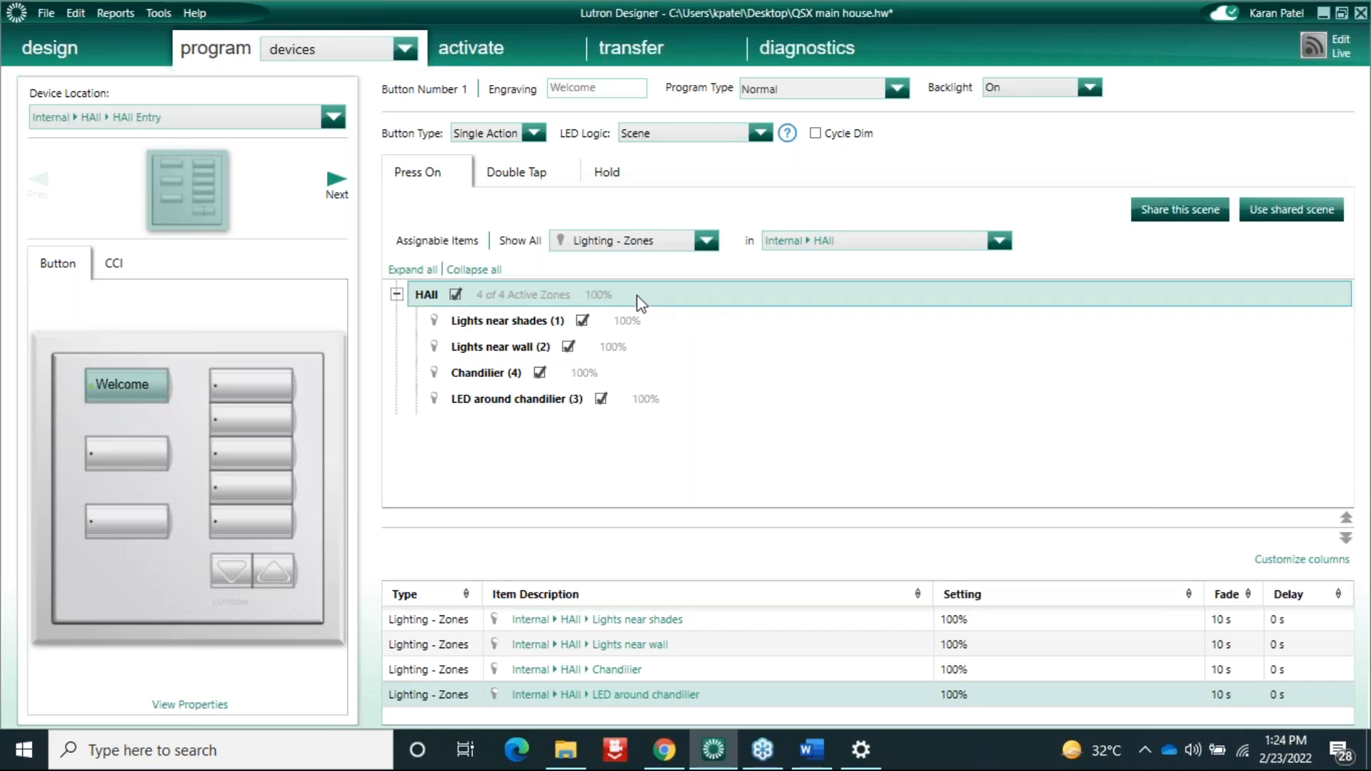
{"action": "left_click", "coordinate": [638, 302]}
{"action": "left_click", "coordinate": [715, 294]}
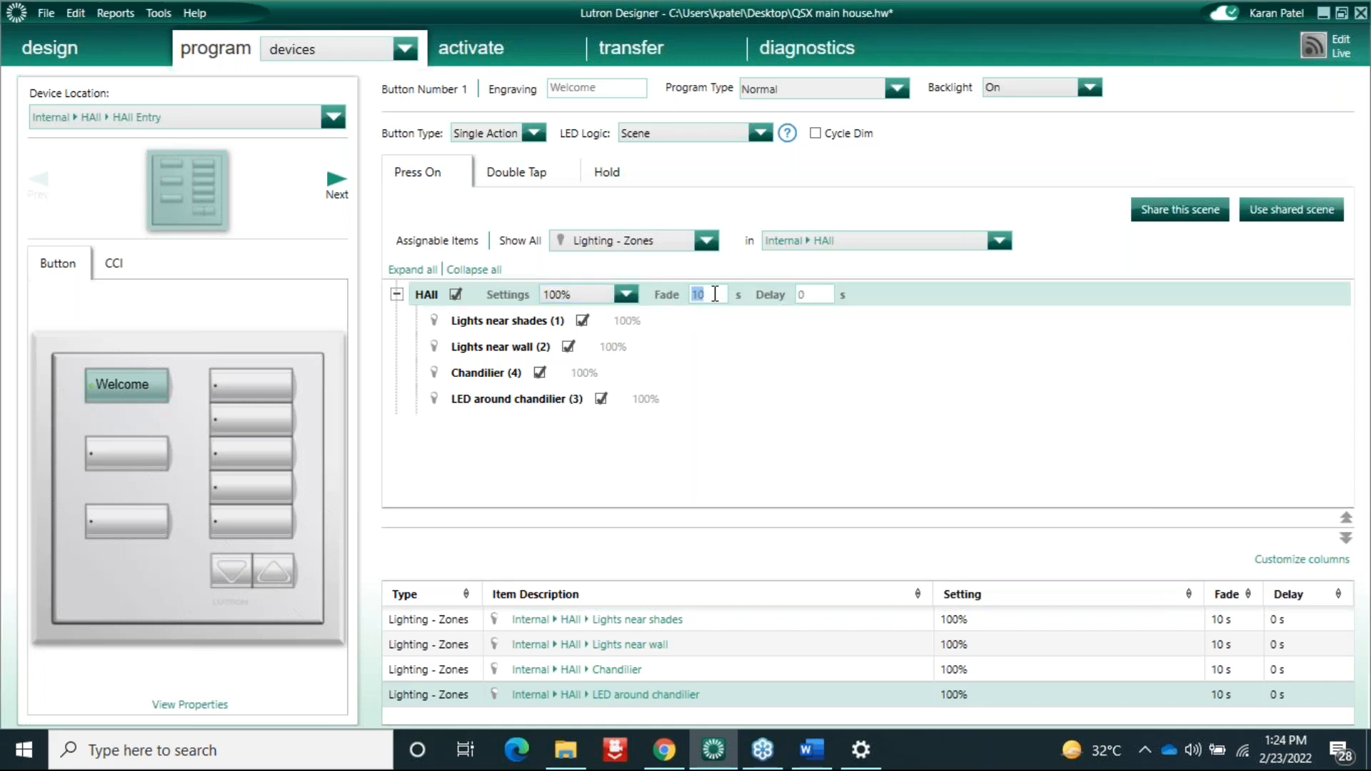
{"action": "type", "text": "100"}
{"action": "key", "text": "Return"}
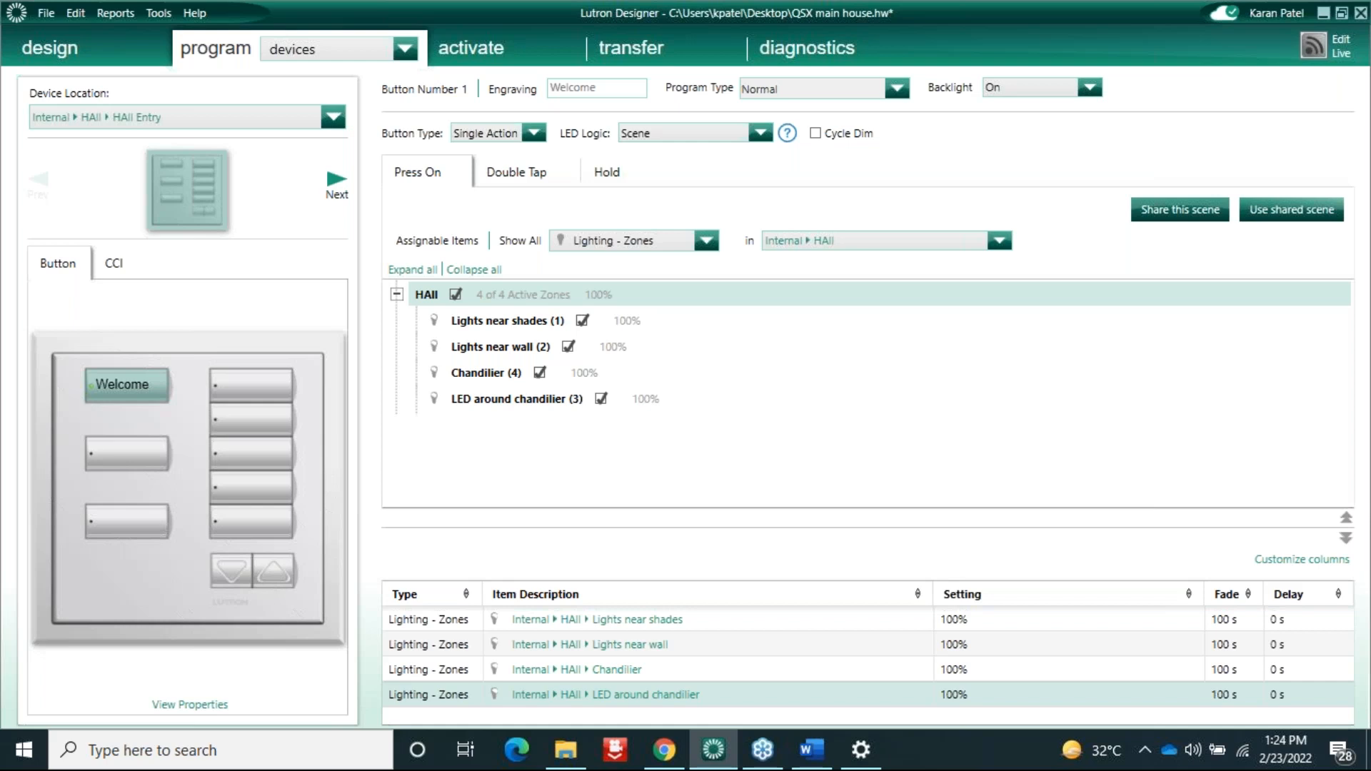
{"action": "left_click", "coordinate": [1297, 621]}
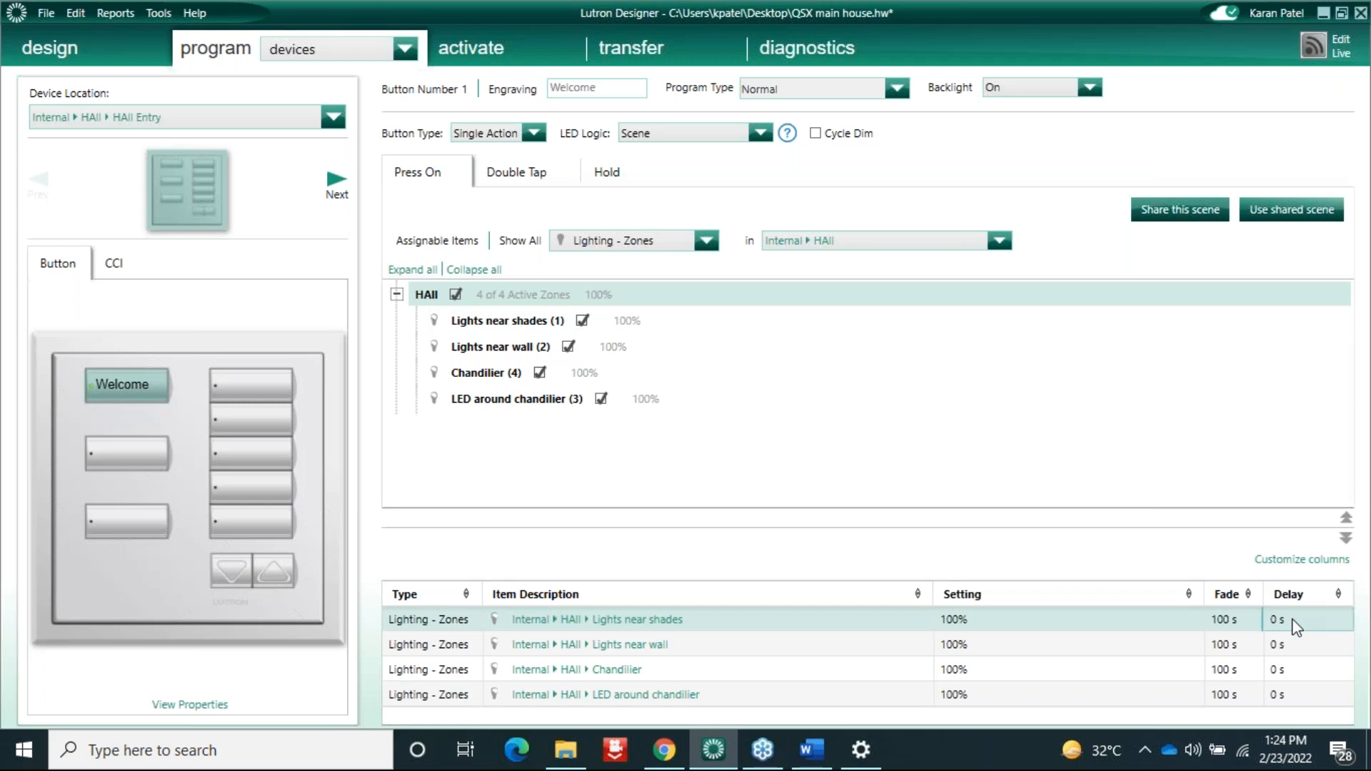
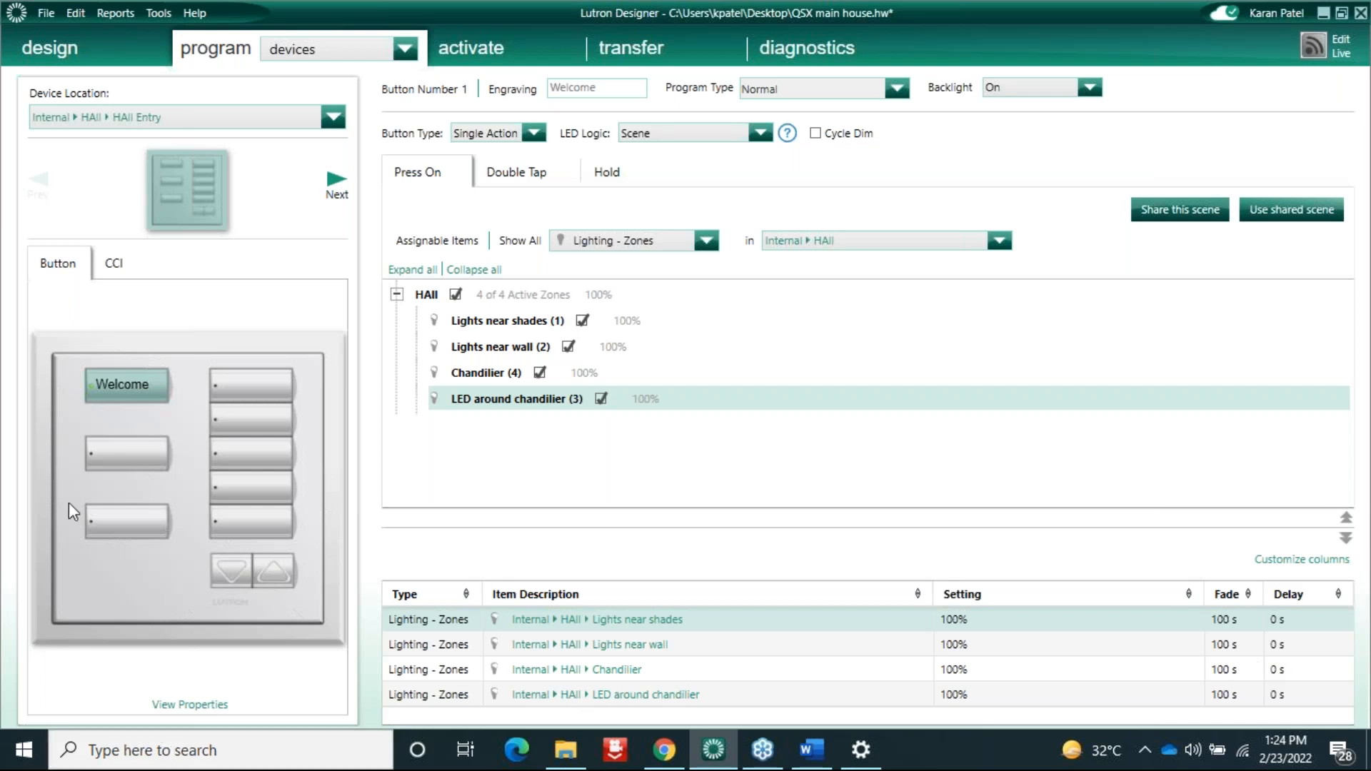
Step: Engrave the lowest button in the keypad's first column, button 5, as "Ch ON/OFF"
{"action": "left_click", "coordinate": [116, 523]}
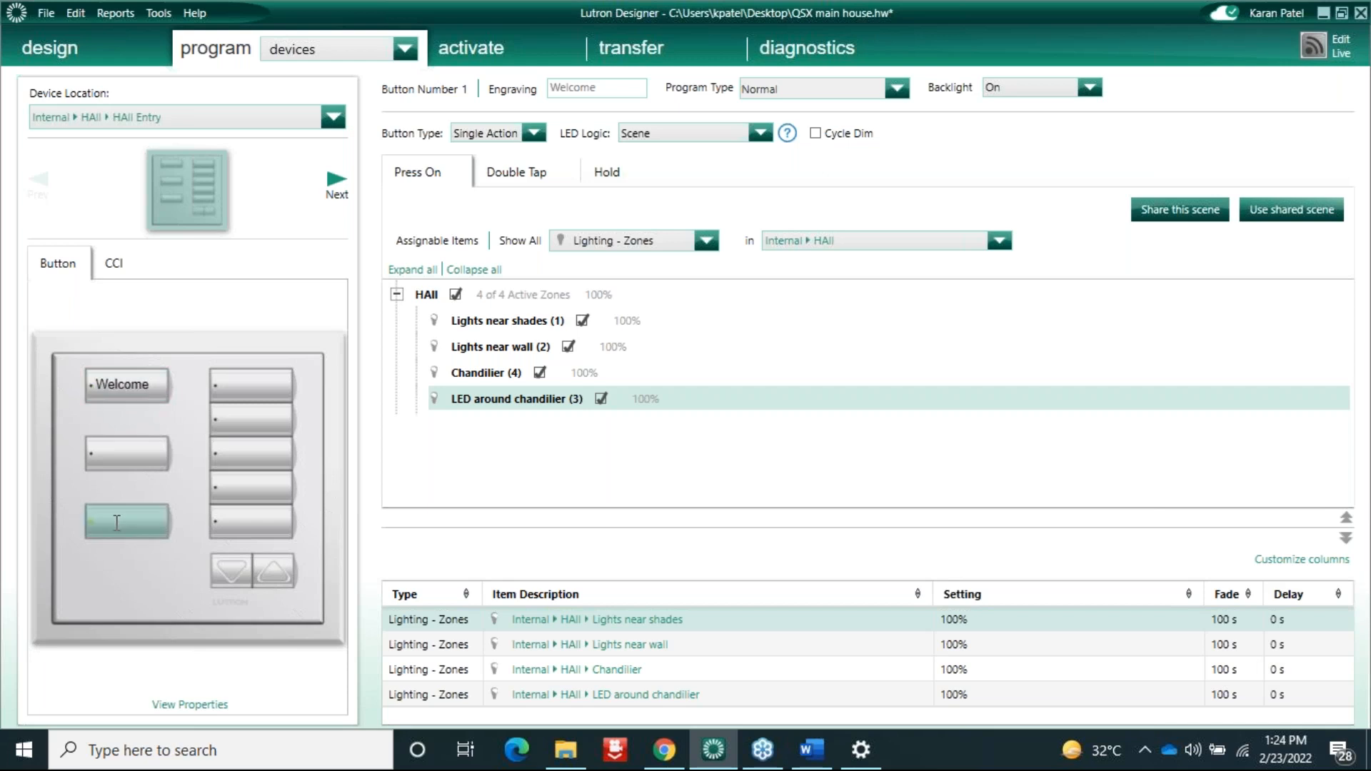
{"action": "type", "text": "Chandilier"}
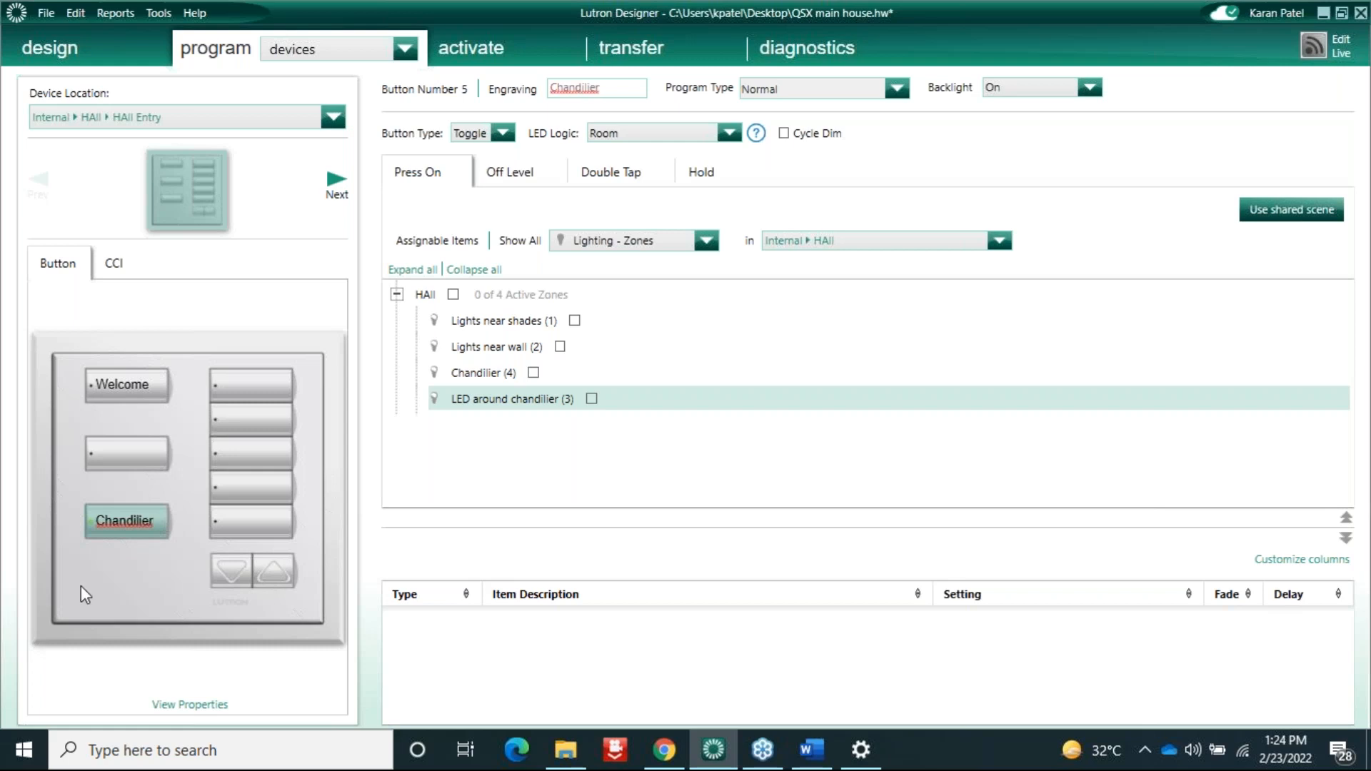
{"action": "key", "text": "BackSpace"}
{"action": "key", "text": "BackSpace"}
{"action": "key", "text": "BackSpace"}
{"action": "key", "text": "BackSpace"}
{"action": "key", "text": "BackSpace"}
{"action": "key", "text": "BackSpace"}
{"action": "key", "text": "BackSpace"}
{"action": "key", "text": "BackSpace"}
{"action": "key", "text": "BackSpace"}
{"action": "key", "text": "BackSpace"}
{"action": "type", "text": "Eo"}
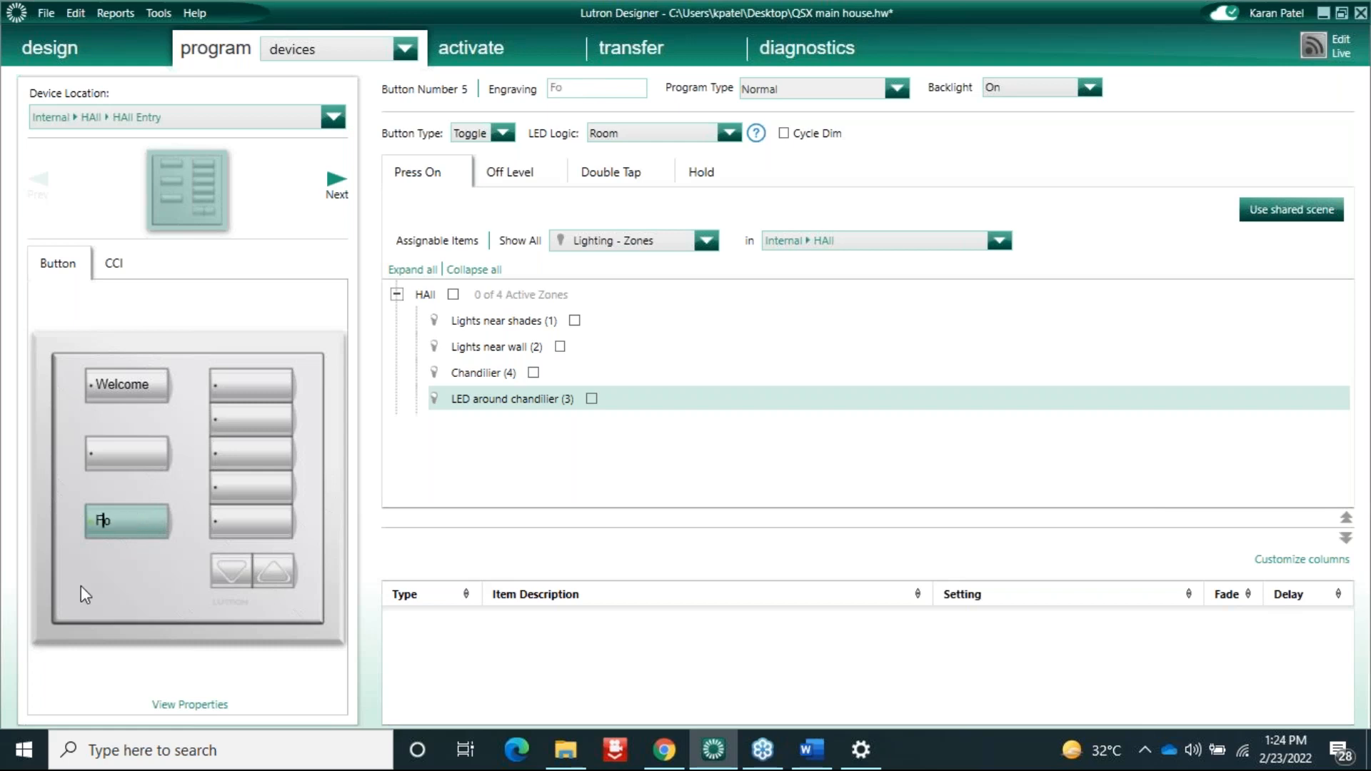
{"action": "key", "text": "BackSpace"}
{"action": "key", "text": "BackSpace"}
{"action": "type", "text": "Ch ON/OFF"}
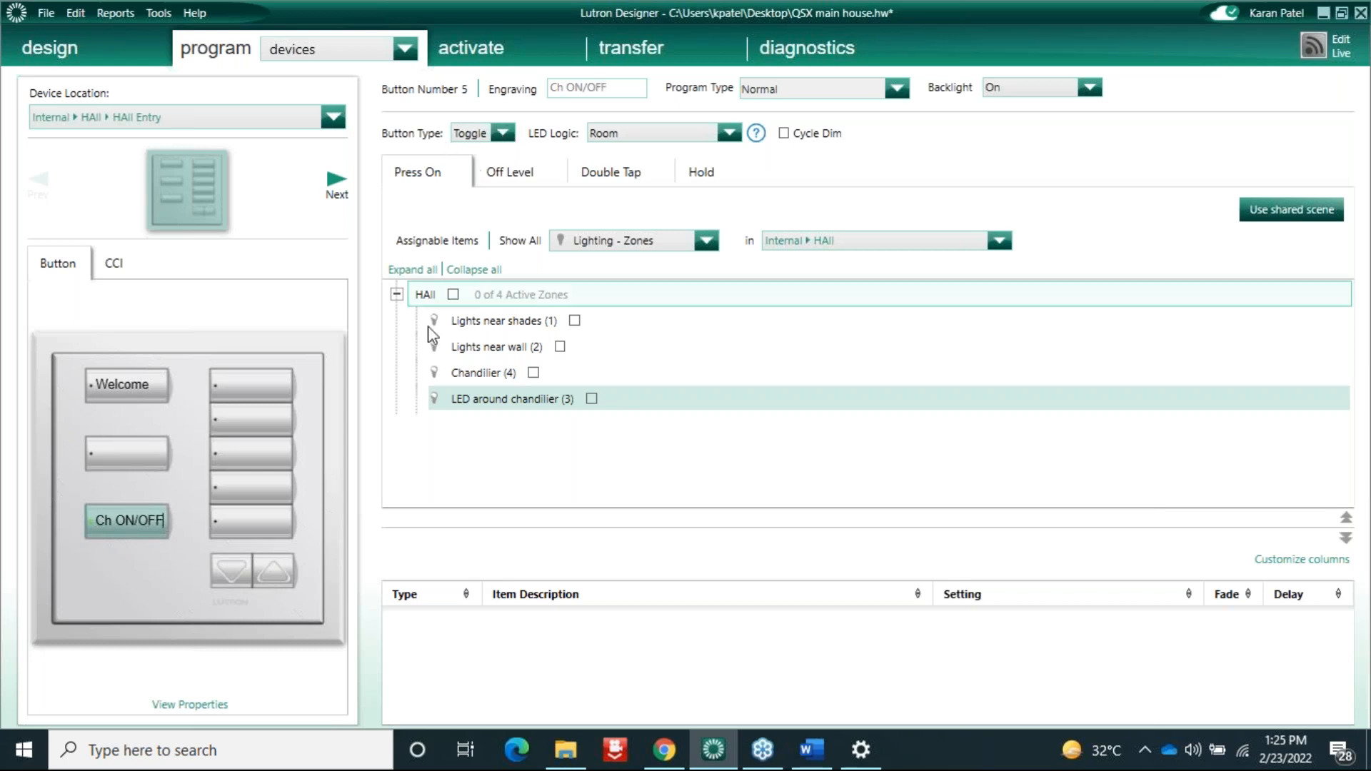
Step: Assign the Chandilier zone to the Ch ON/OFF toggle button's press-on action, and compare its off level with the Welcome button's settings
{"action": "left_click", "coordinate": [537, 372]}
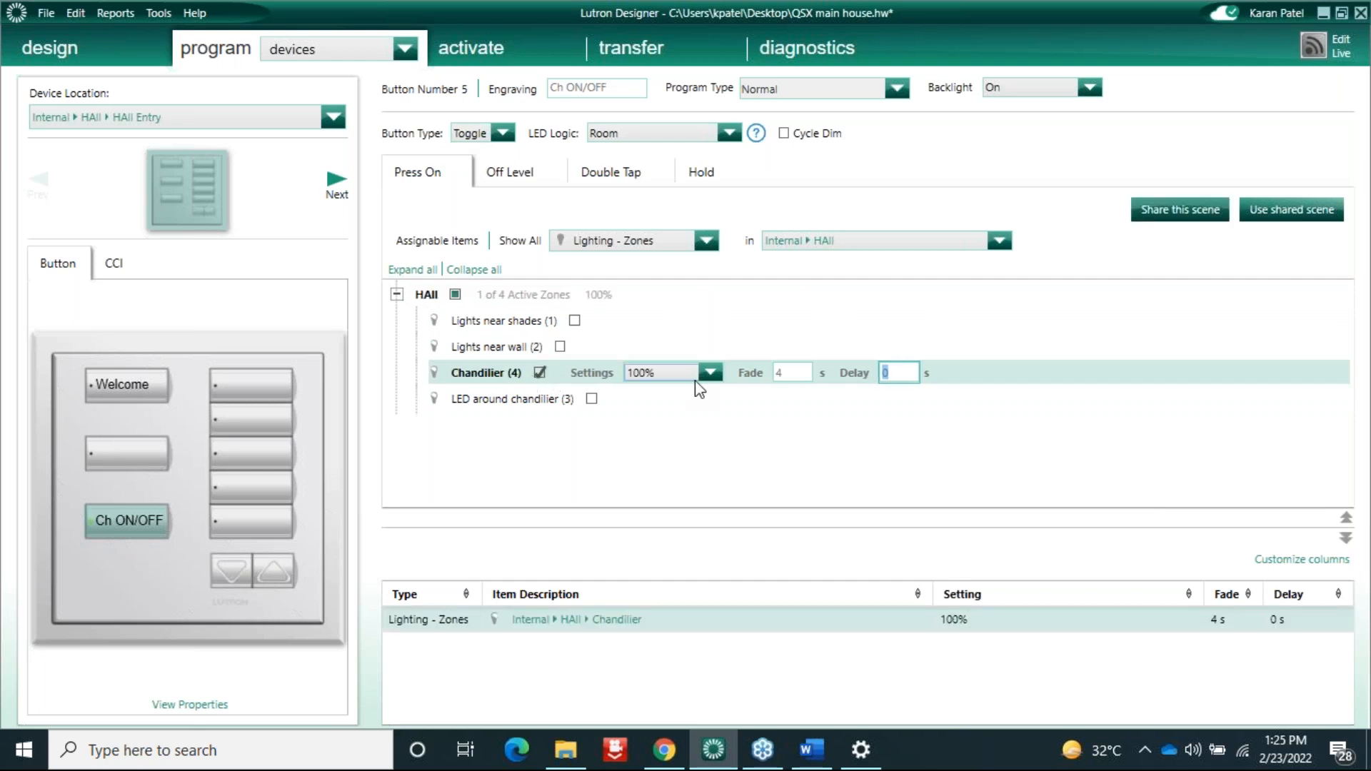
{"action": "left_click", "coordinate": [507, 175]}
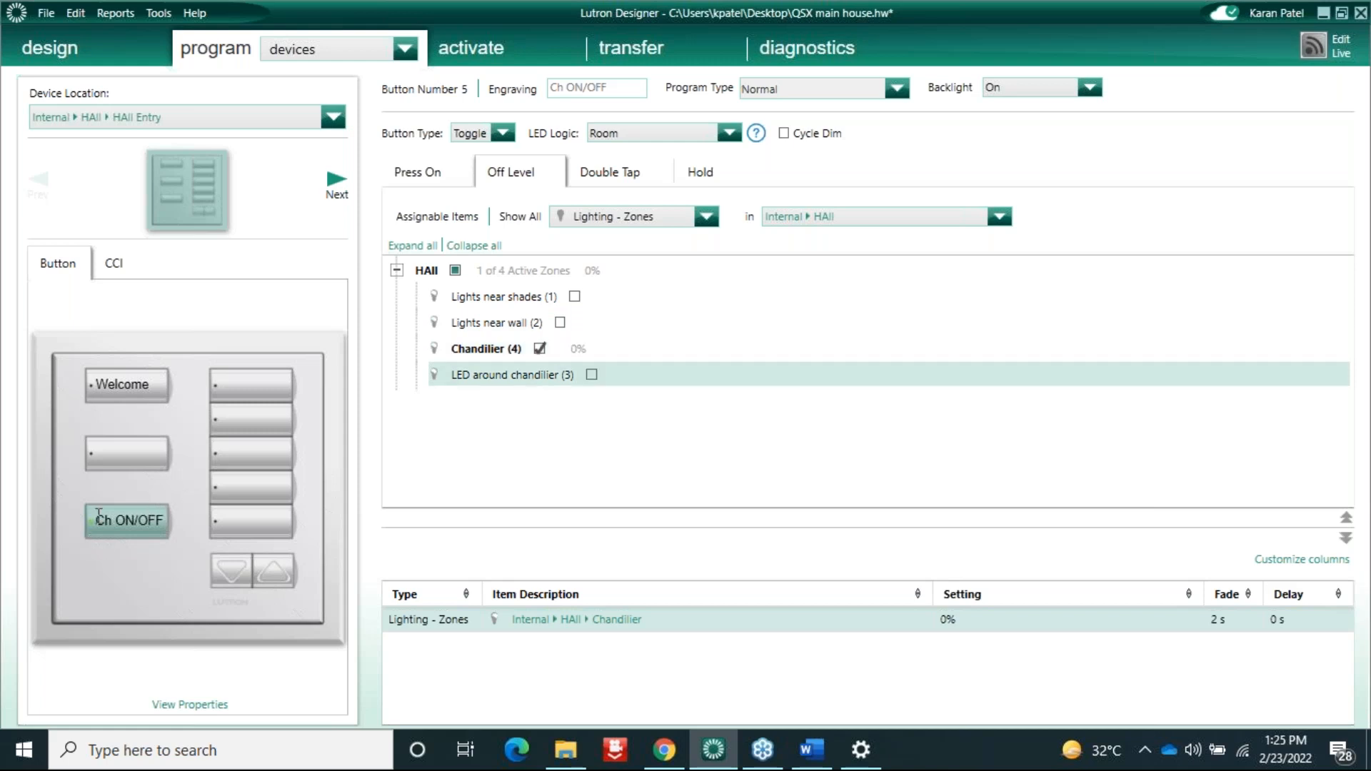
{"action": "left_click", "coordinate": [159, 383]}
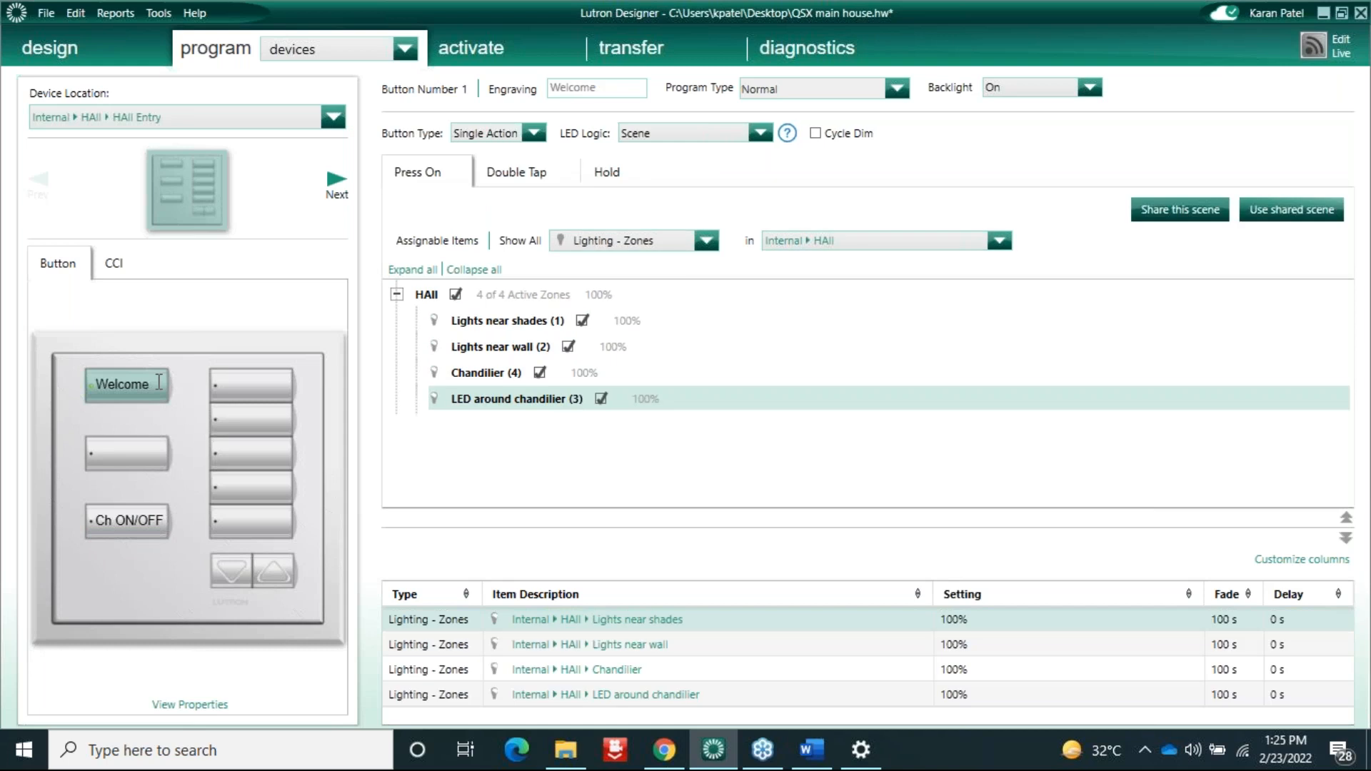
{"action": "left_click", "coordinate": [113, 521]}
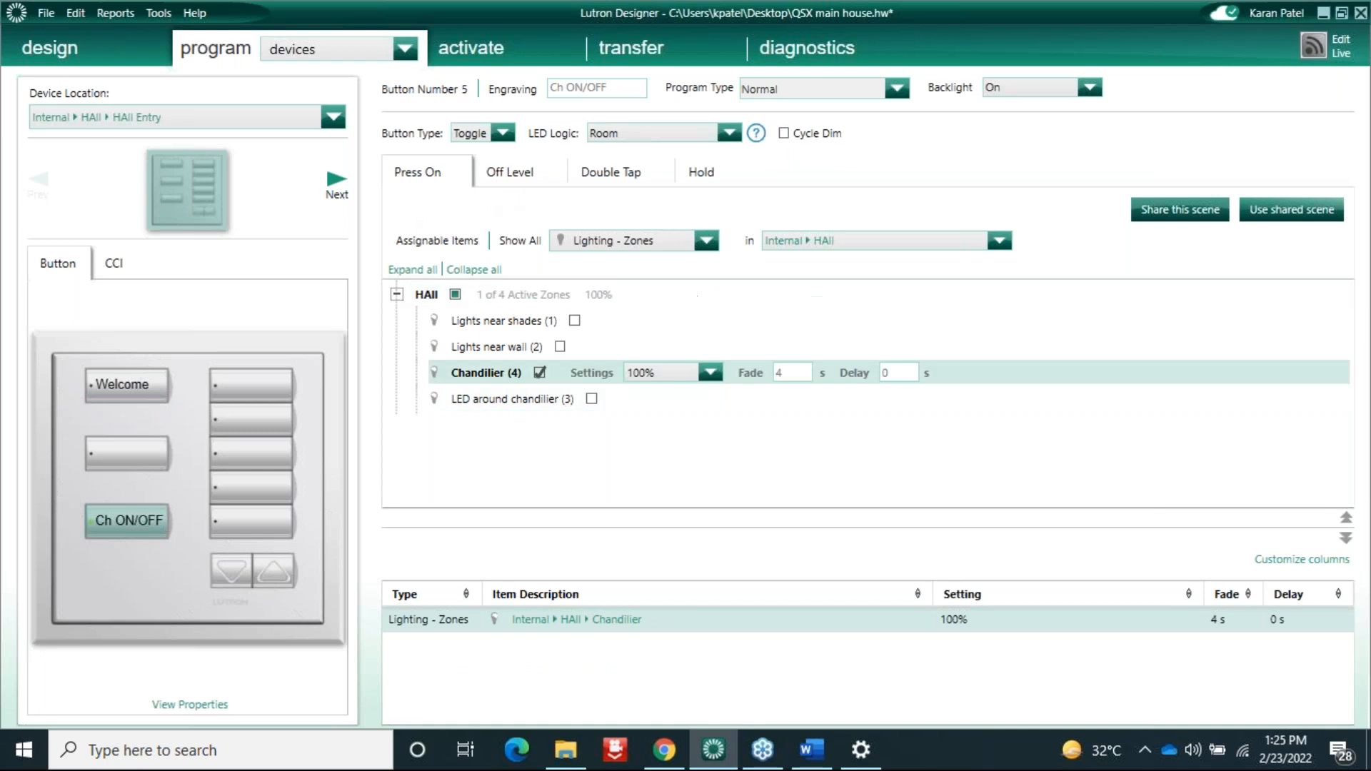
{"action": "left_click", "coordinate": [518, 177]}
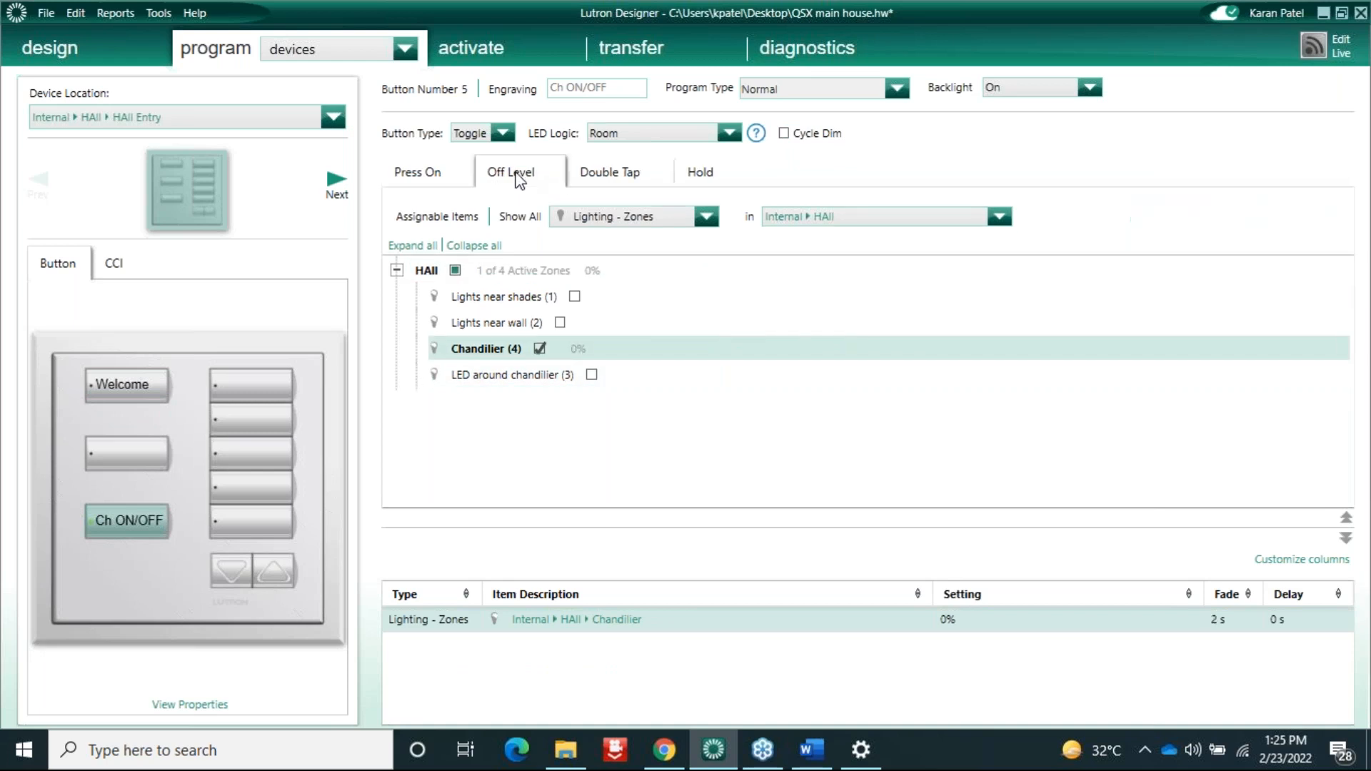
Step: Set the Chandilier's press-on fade for the Ch ON/OFF button to 10 s
{"action": "left_click", "coordinate": [433, 174]}
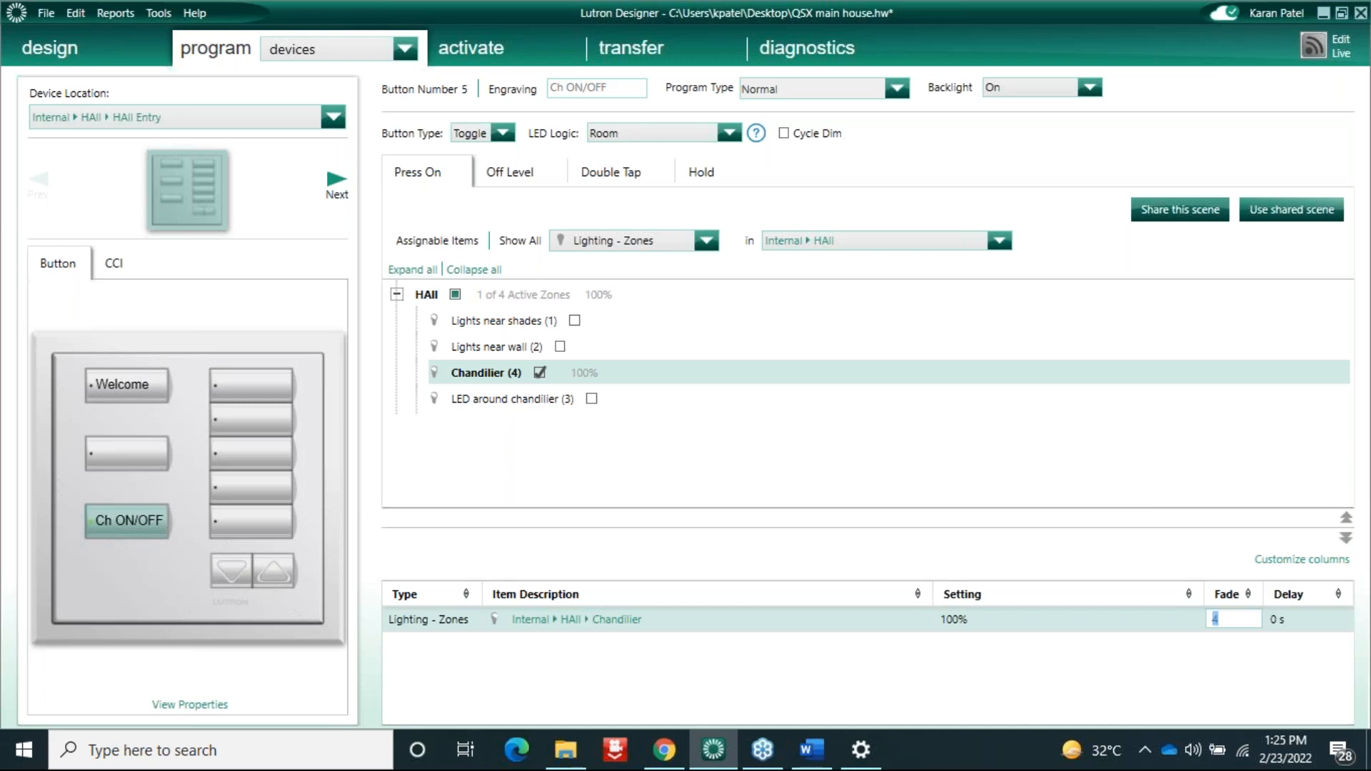
{"action": "type", "text": "10"}
{"action": "key", "text": "Return"}
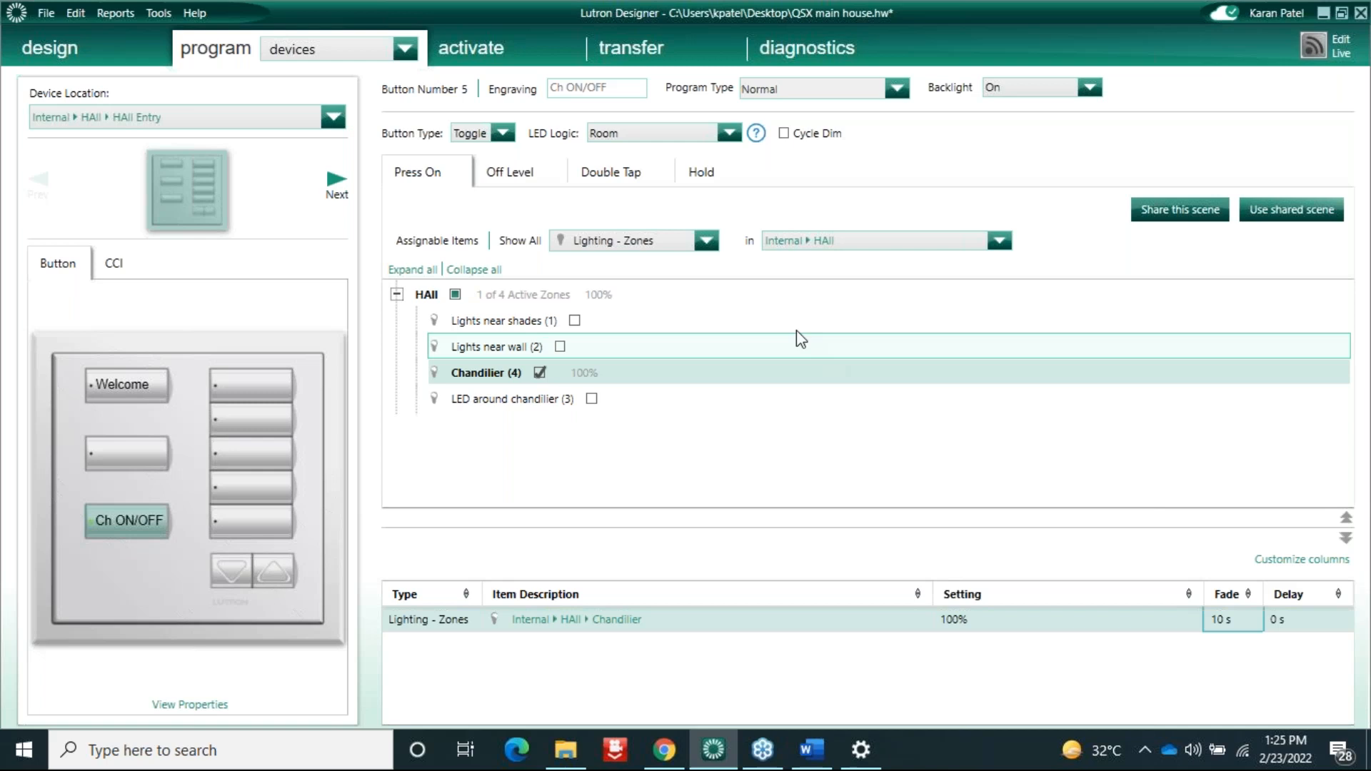
Step: Review the Chandilier's level and fade in the Ch ON/OFF button's off-level and press-on actions
{"action": "left_click", "coordinate": [512, 177]}
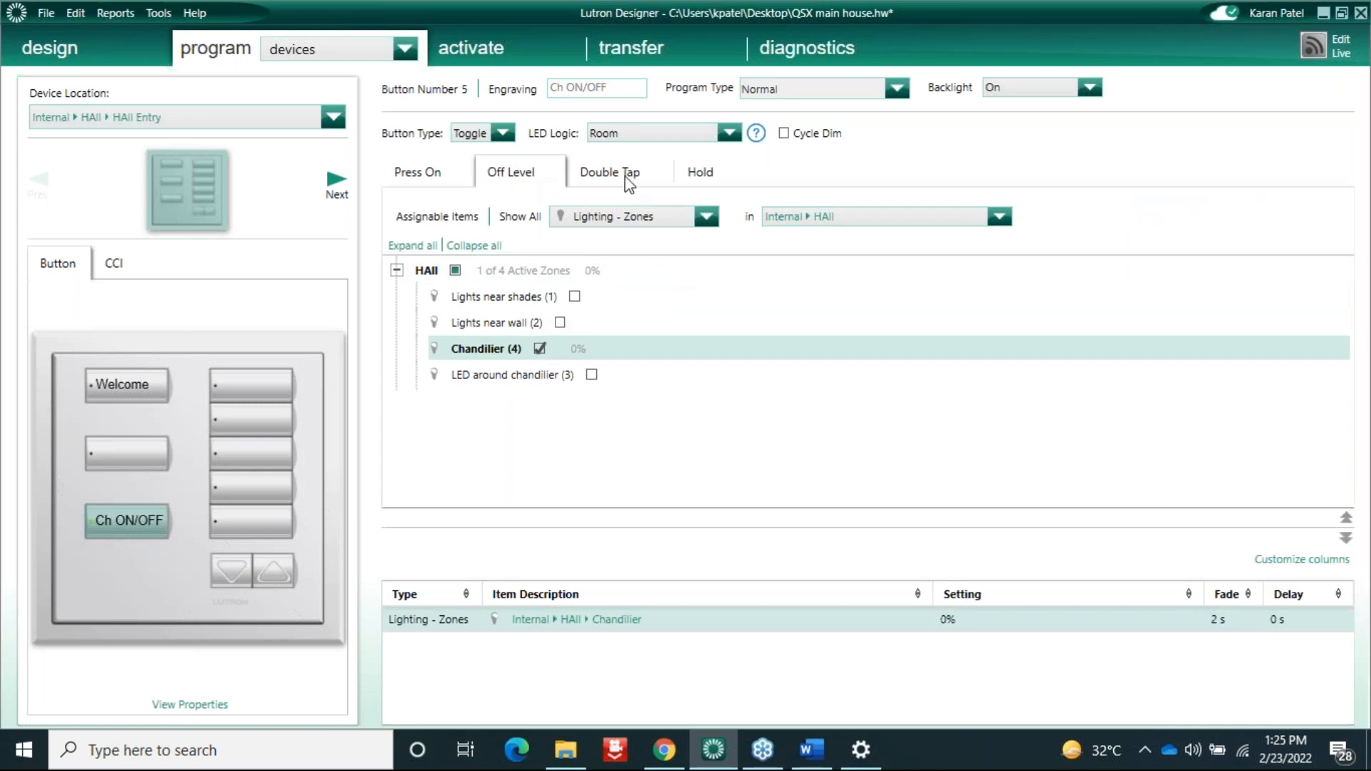
{"action": "left_click", "coordinate": [1227, 631]}
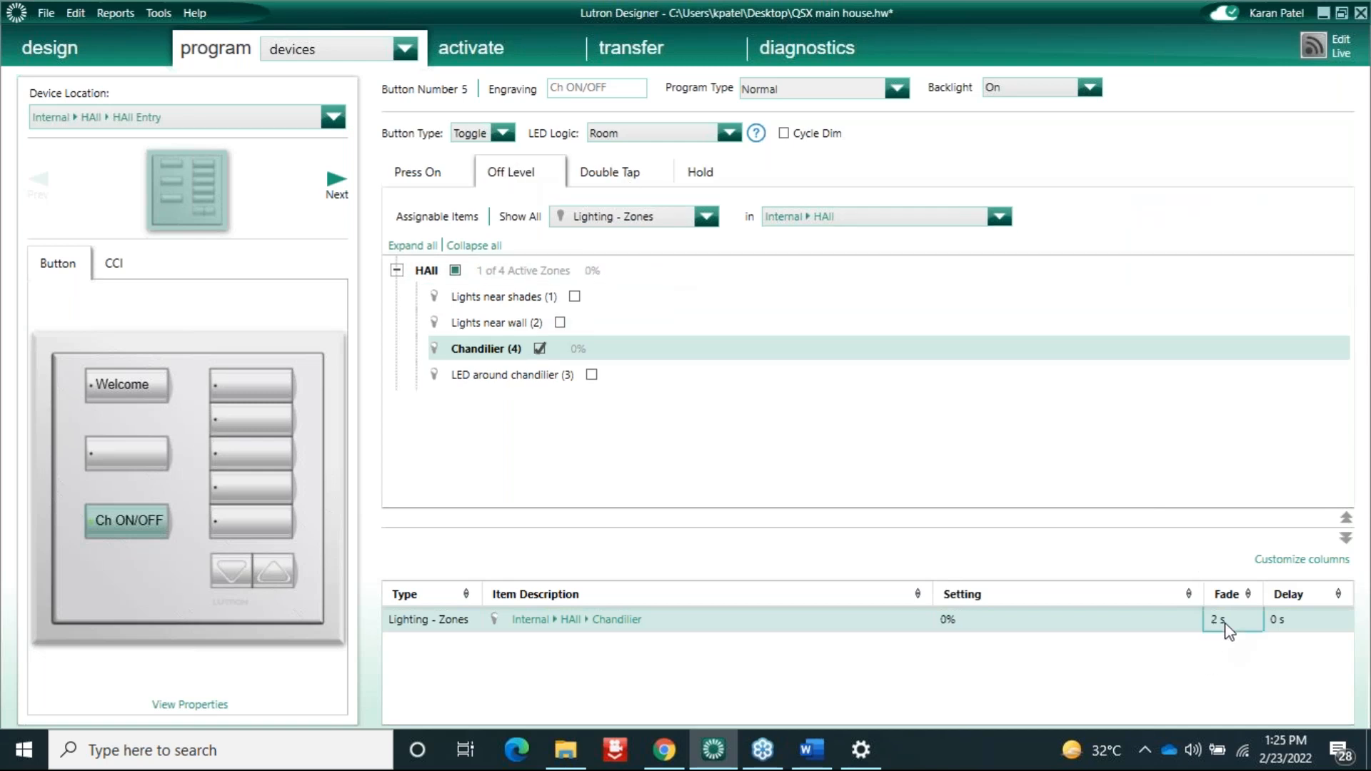
{"action": "left_click", "coordinate": [407, 177]}
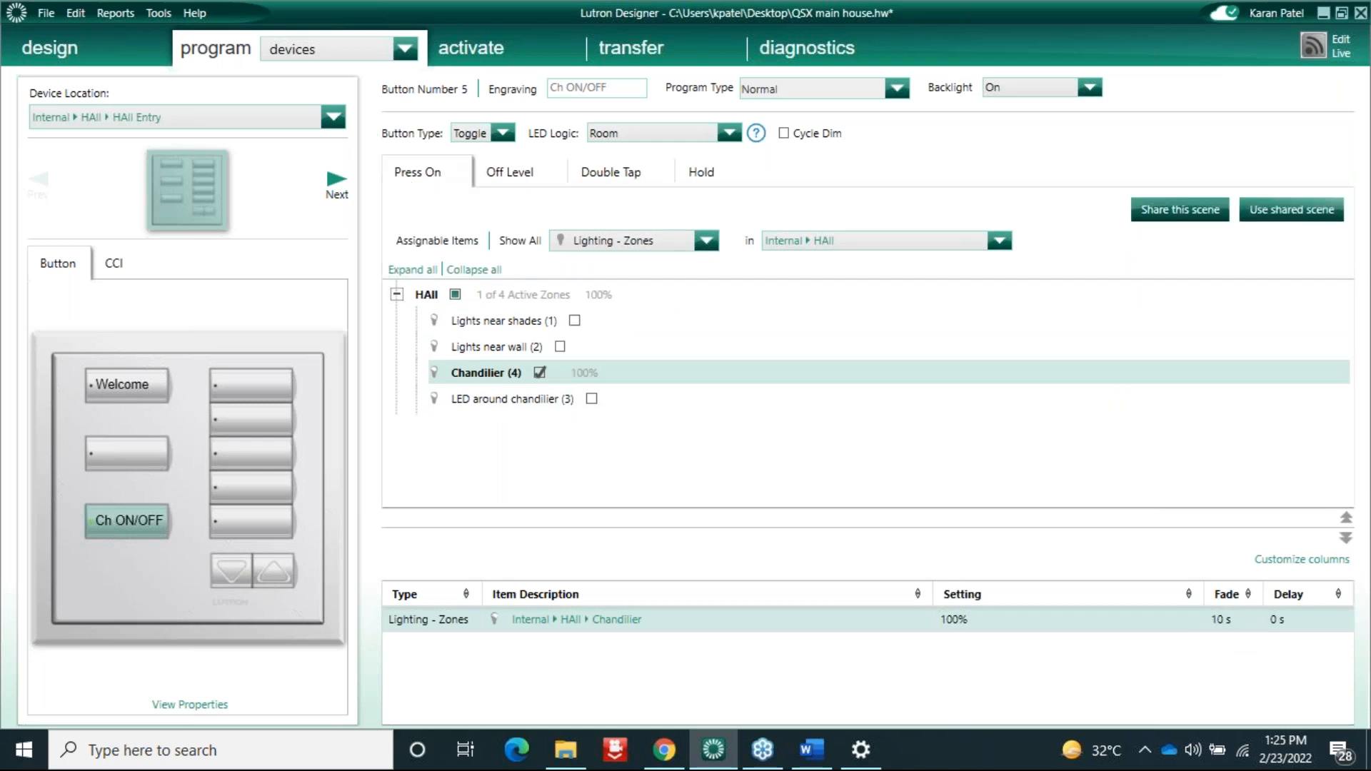
{"action": "left_click", "coordinate": [516, 177]}
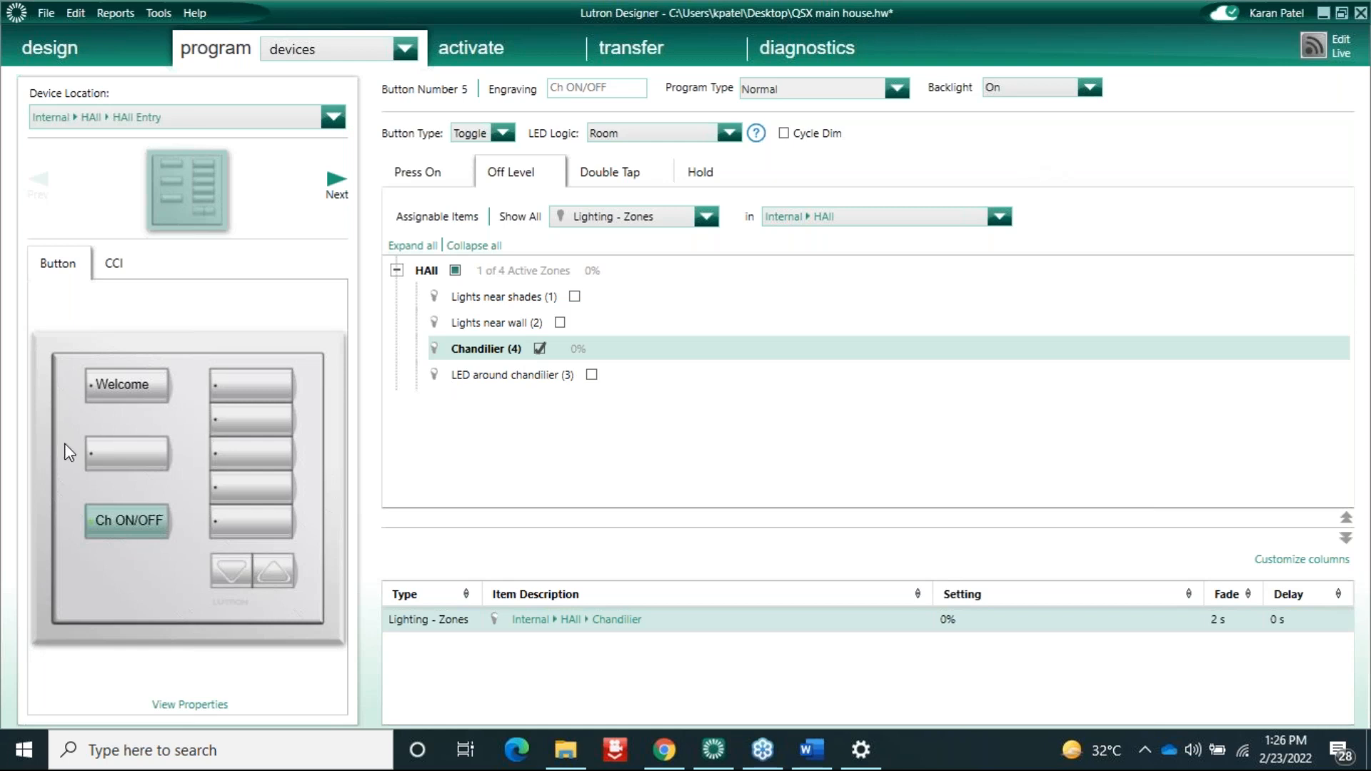
Step: Allow double tap on the Welcome button, assign all HAll zones at 50% to it, and compare it with the press-on action
{"action": "double_click", "coordinate": [127, 384]}
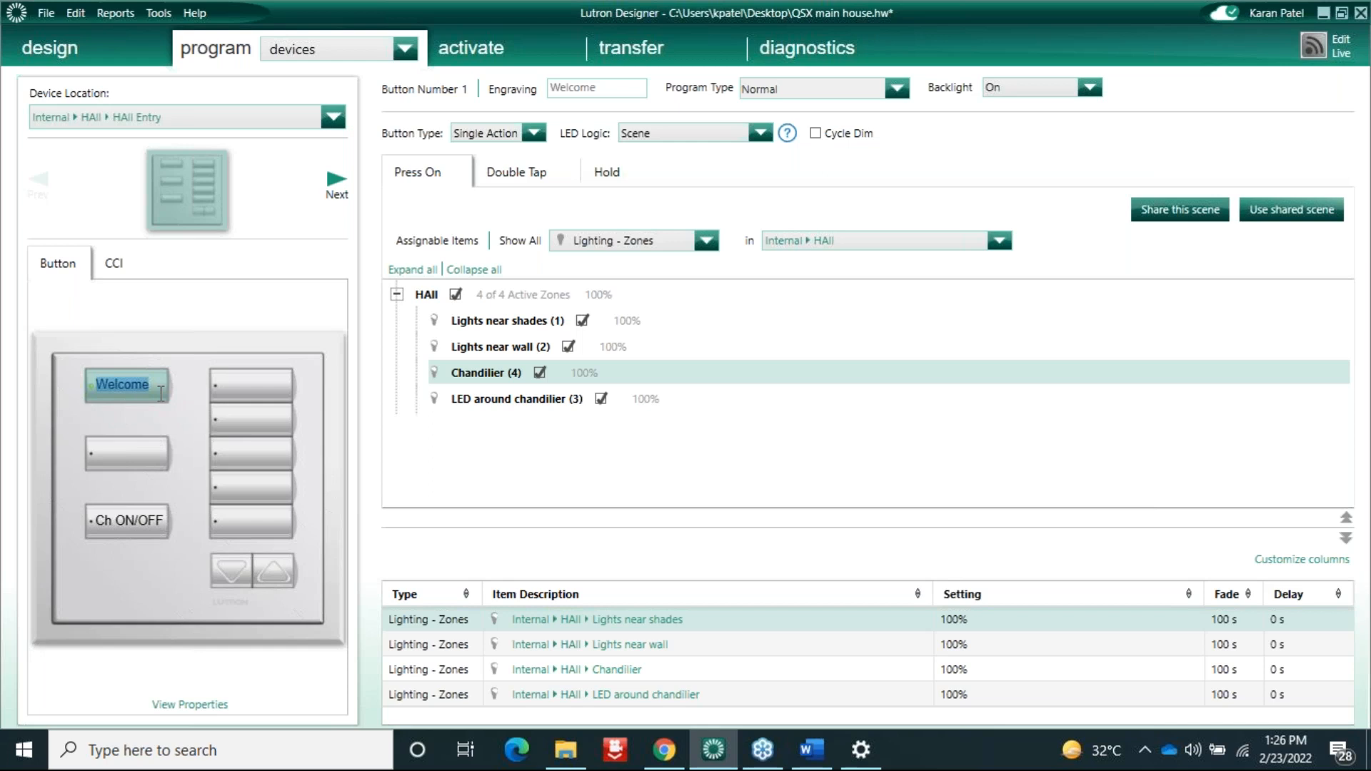
{"action": "left_click", "coordinate": [526, 180]}
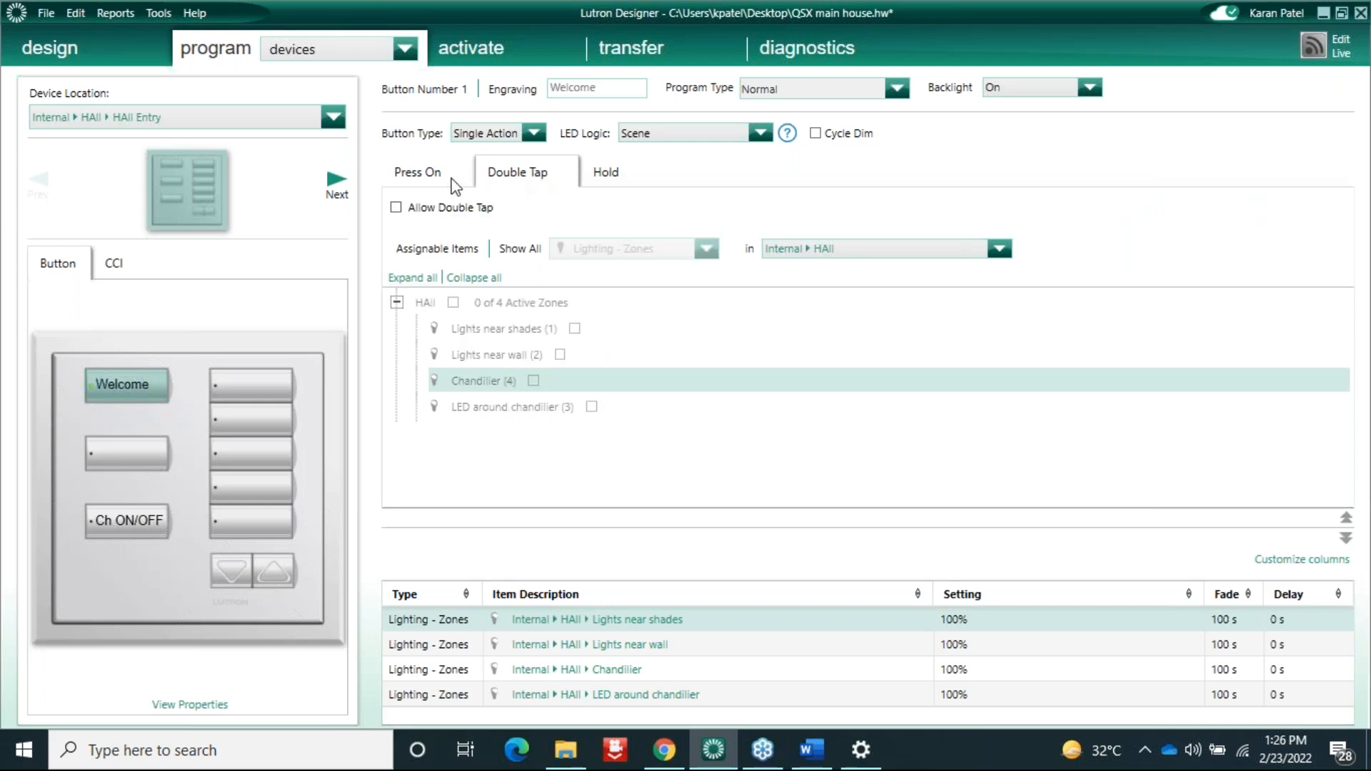
{"action": "left_click", "coordinate": [396, 207]}
{"action": "left_click", "coordinate": [508, 303]}
{"action": "left_click", "coordinate": [631, 301]}
{"action": "left_click", "coordinate": [558, 381]}
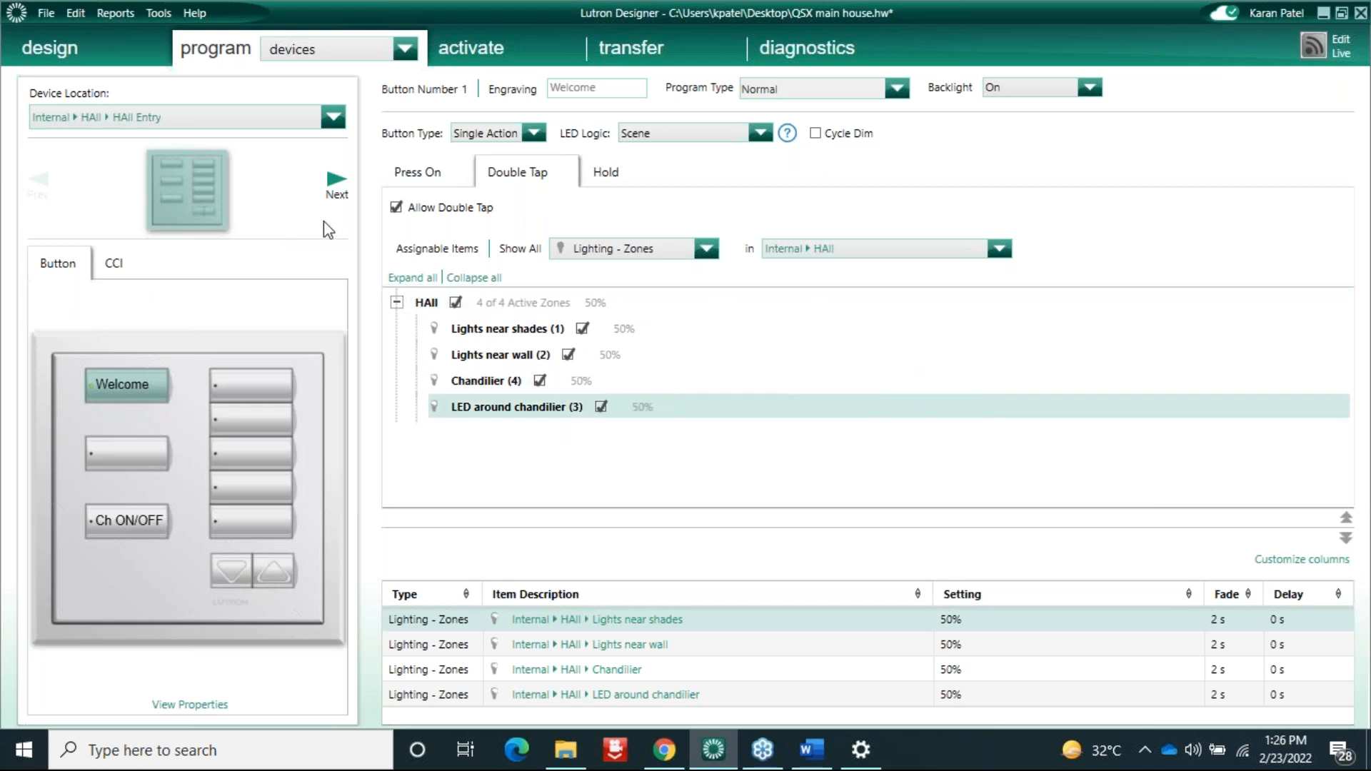
{"action": "left_click", "coordinate": [420, 174]}
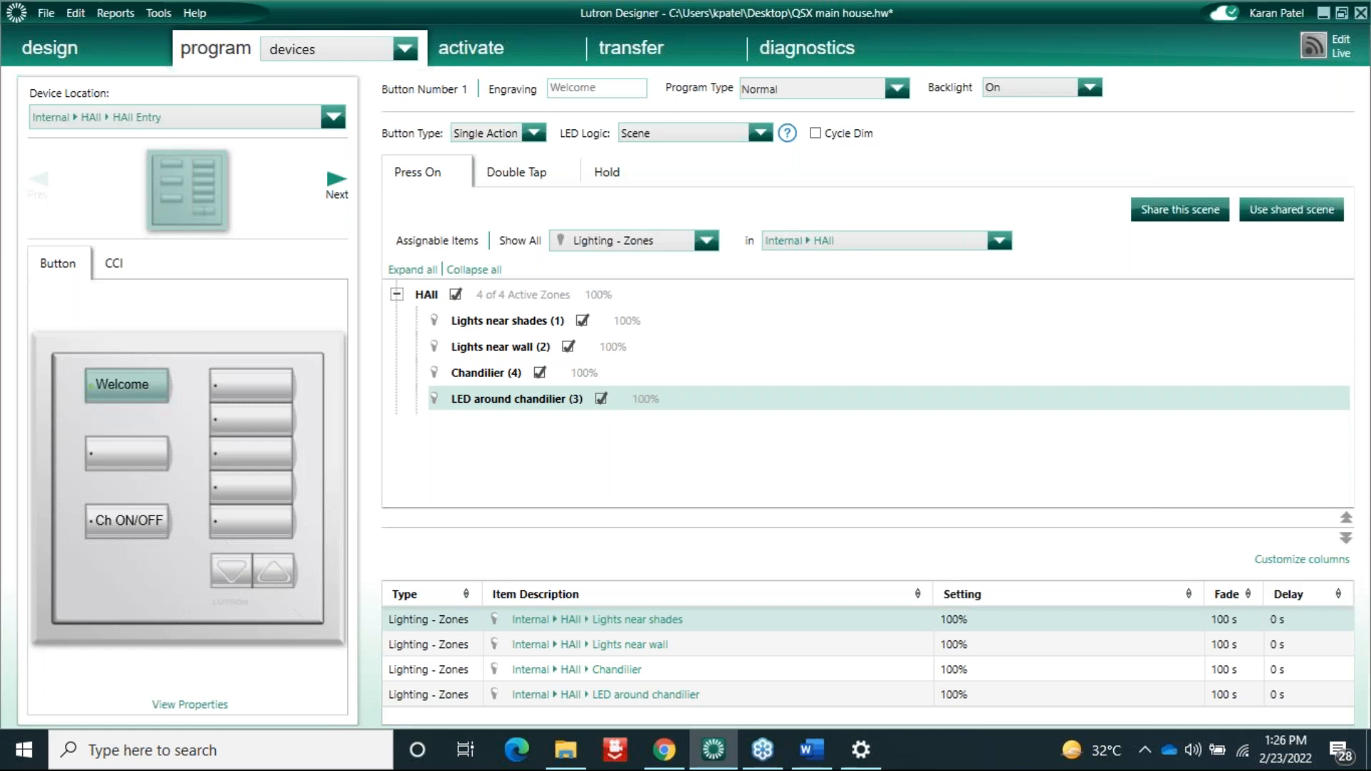
{"action": "left_click", "coordinate": [517, 172]}
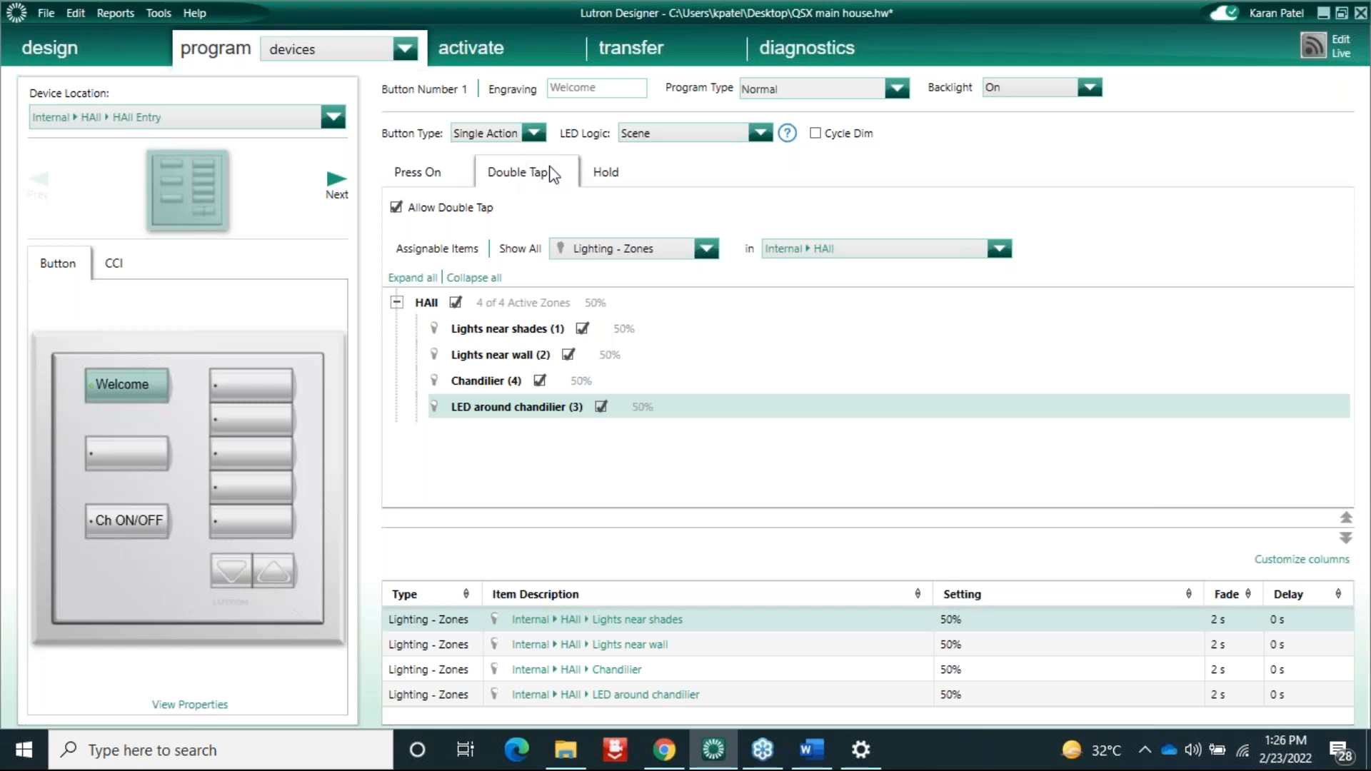
Step: Program the Welcome button's hold action with a 5-second hold time and all HAll zones at 25%
{"action": "left_click", "coordinate": [610, 175]}
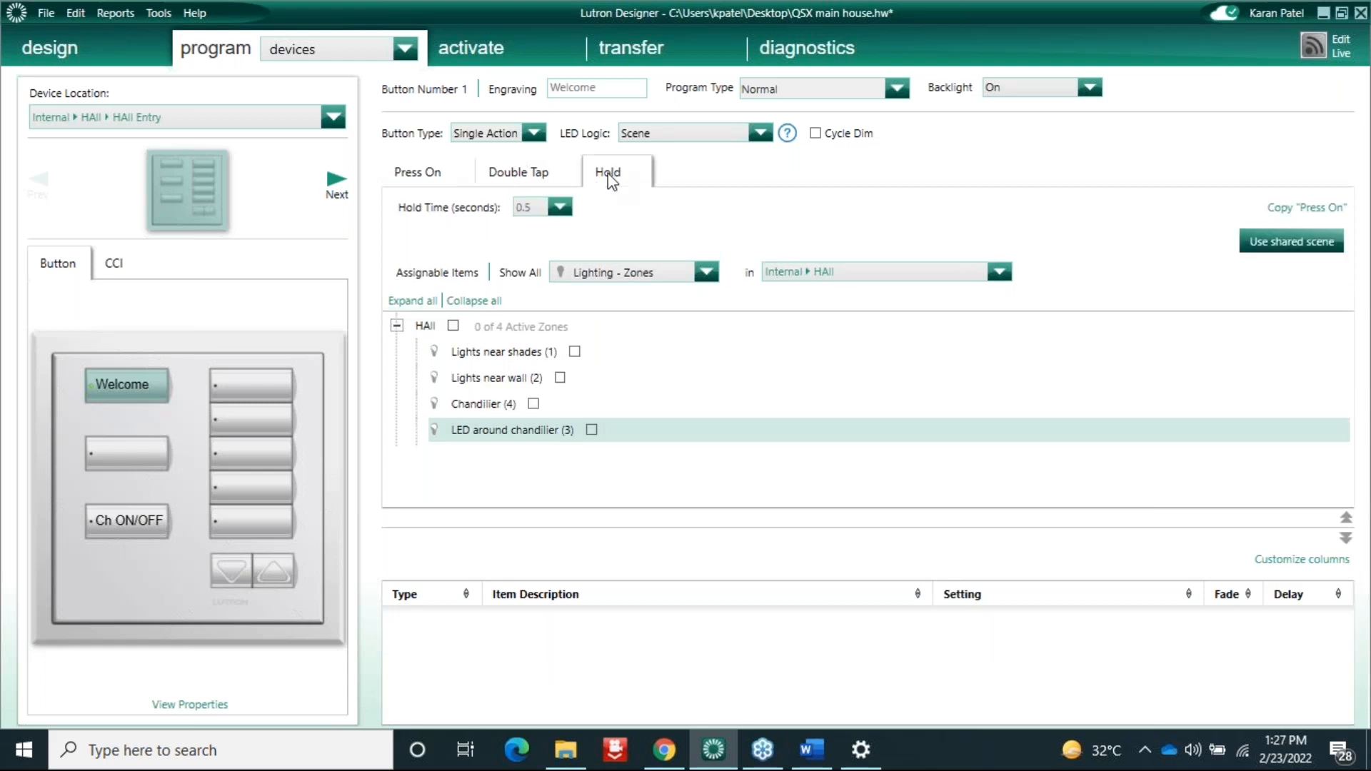
{"action": "left_click", "coordinate": [557, 206]}
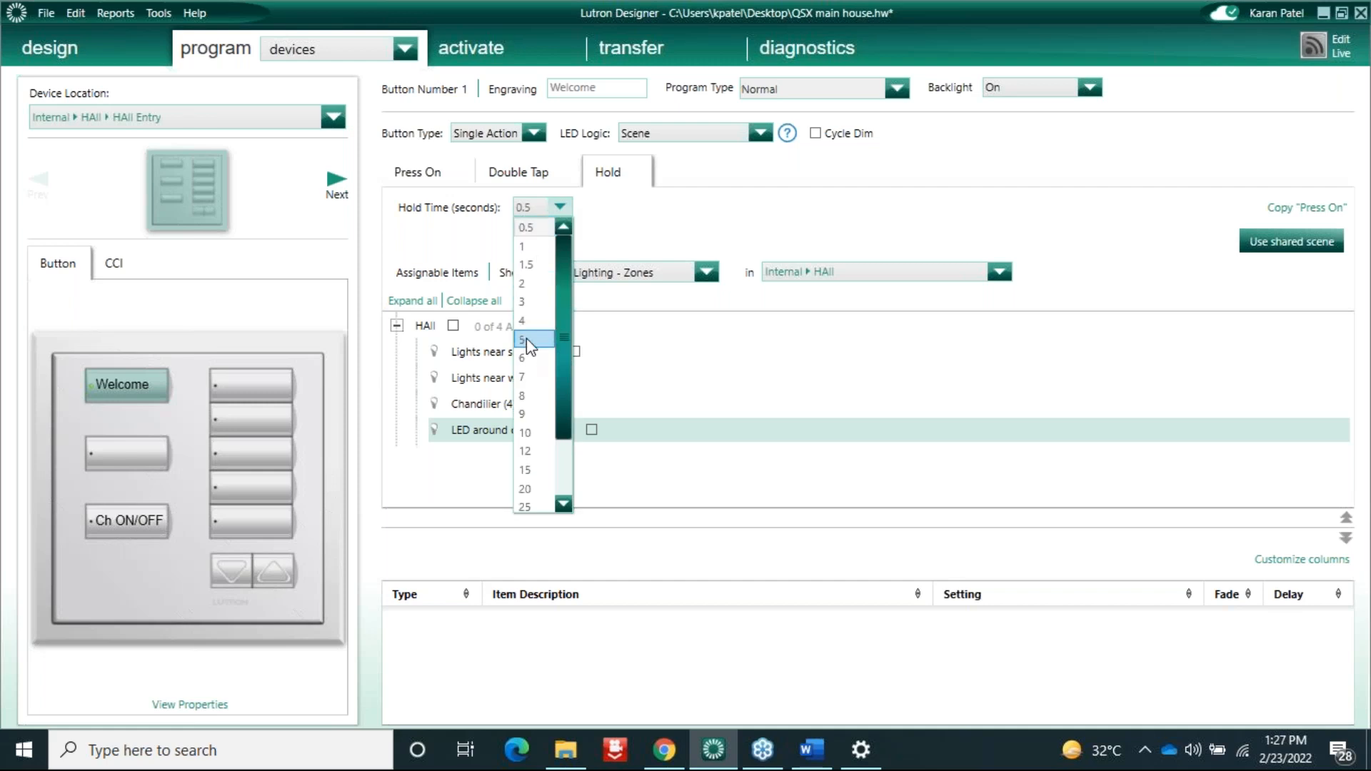
{"action": "left_click", "coordinate": [526, 339]}
{"action": "left_click", "coordinate": [453, 325]}
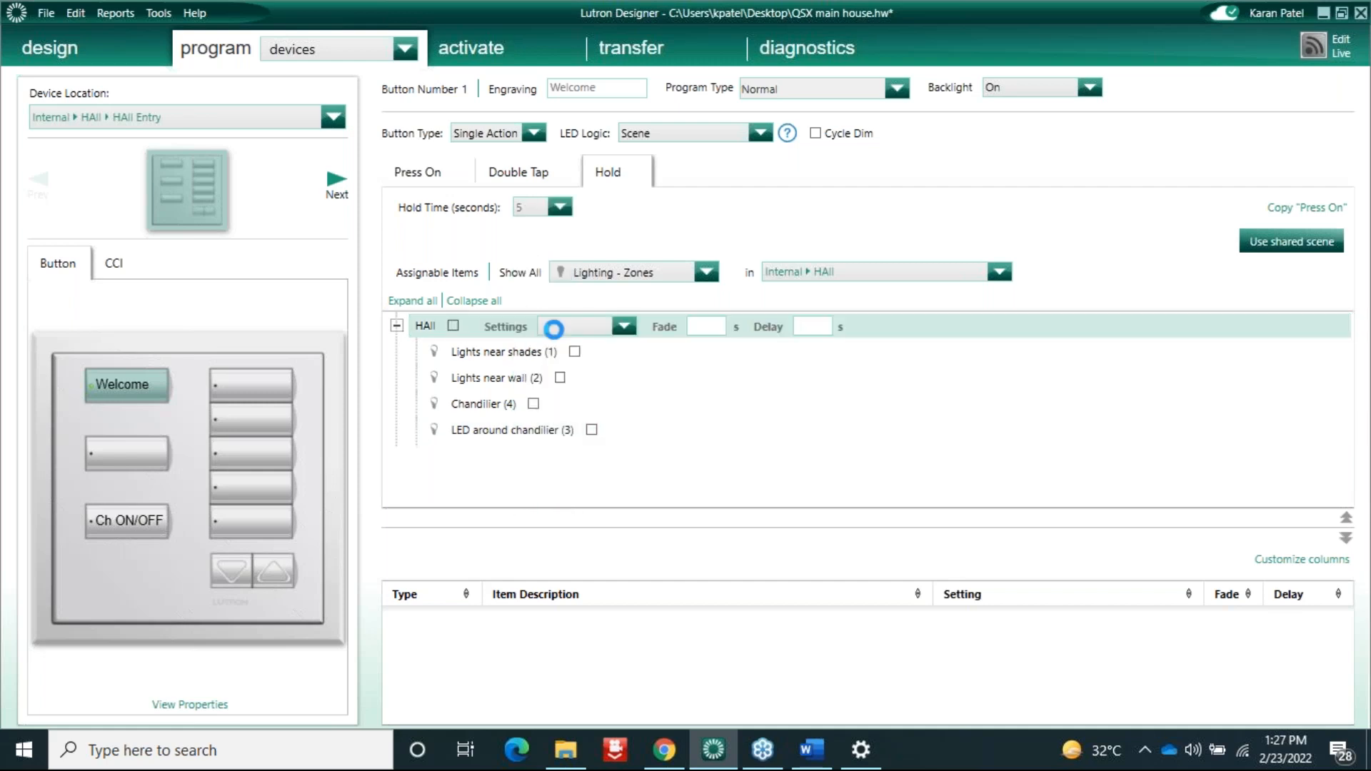
{"action": "left_click", "coordinate": [628, 326]}
{"action": "left_click", "coordinate": [567, 428]}
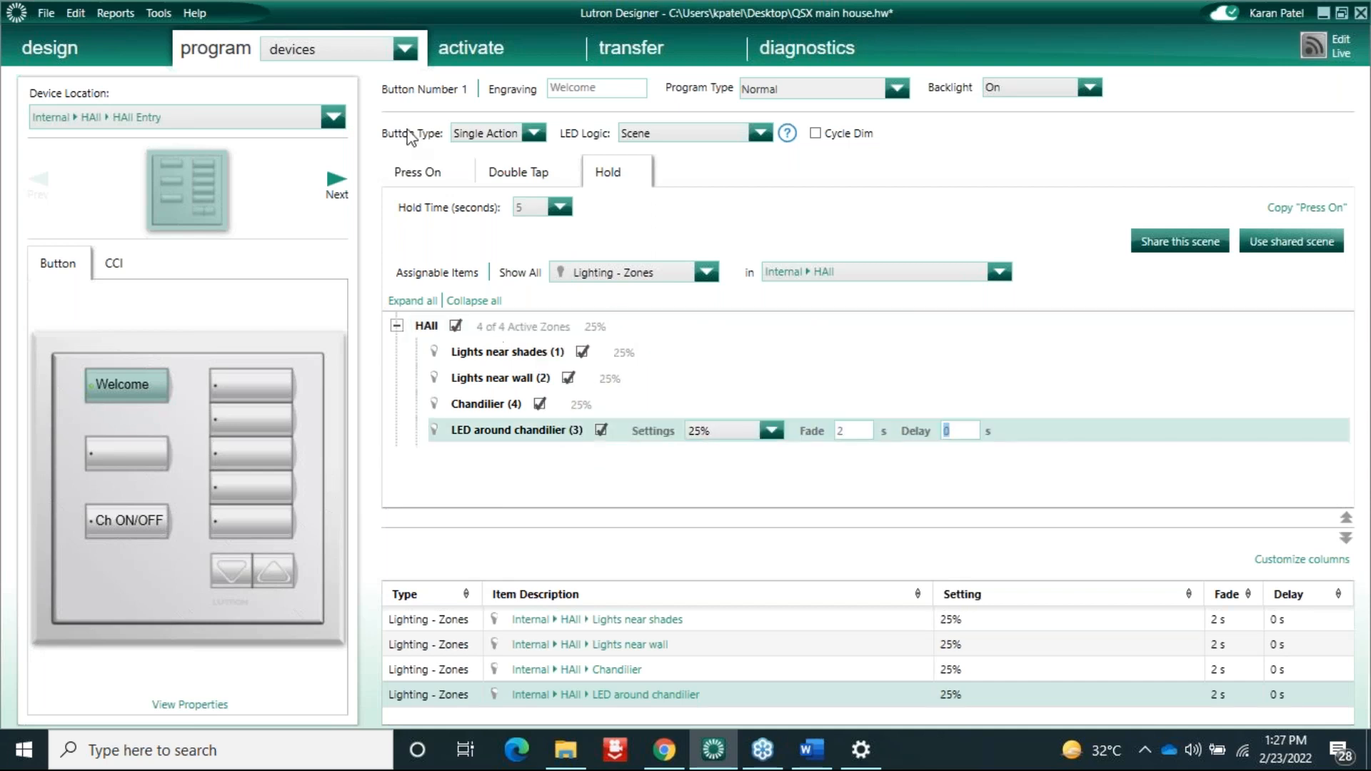
Step: Review the Welcome button's press-on, double tap and hold settings for the HAll zones
{"action": "left_click", "coordinate": [425, 173]}
{"action": "left_click", "coordinate": [507, 178]}
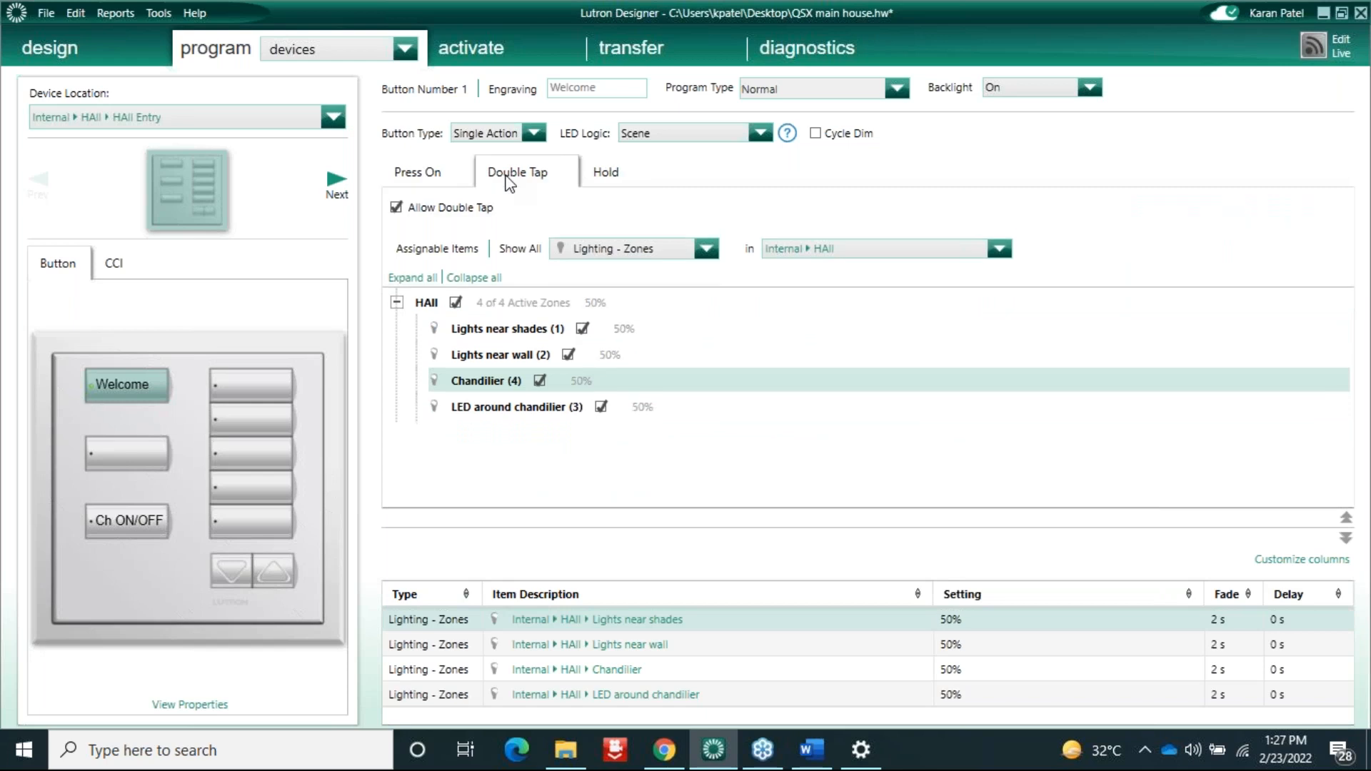
{"action": "left_click", "coordinate": [617, 182]}
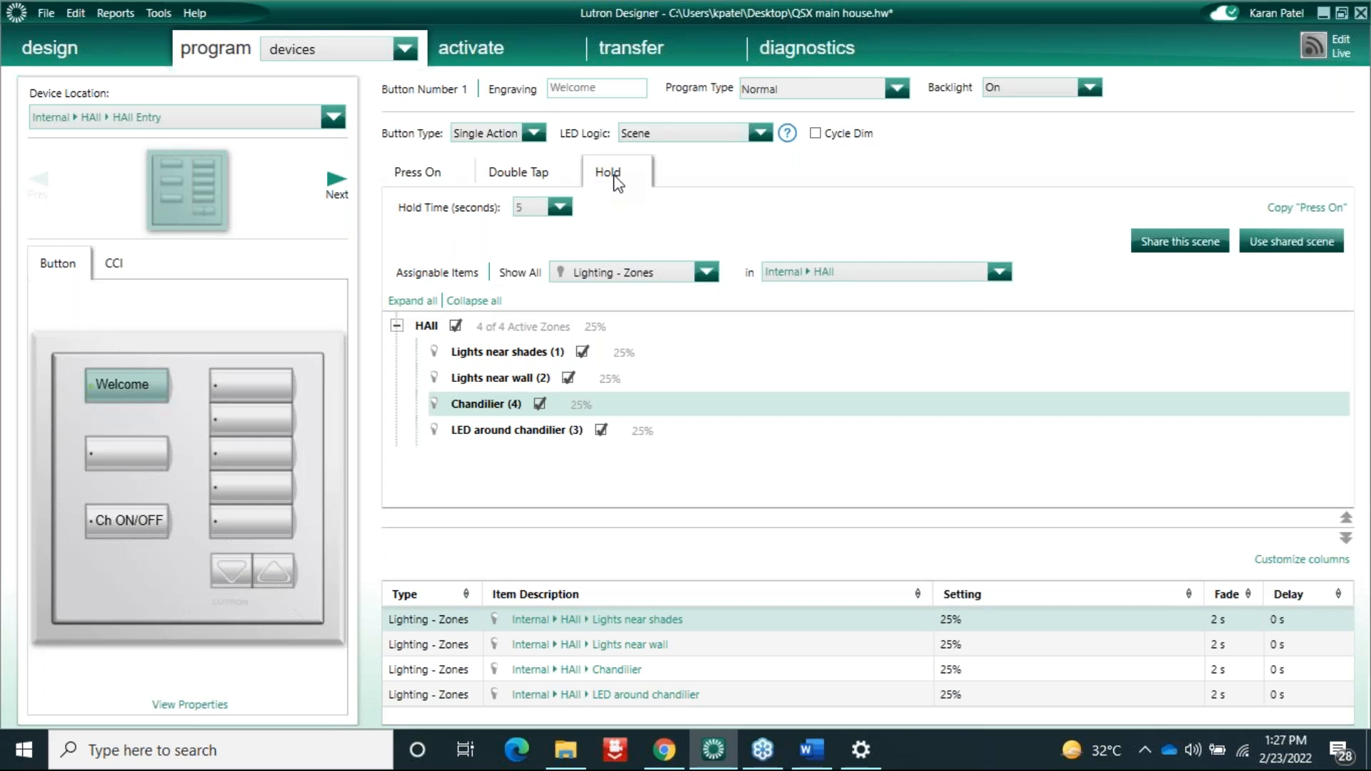
{"action": "left_click", "coordinate": [545, 175]}
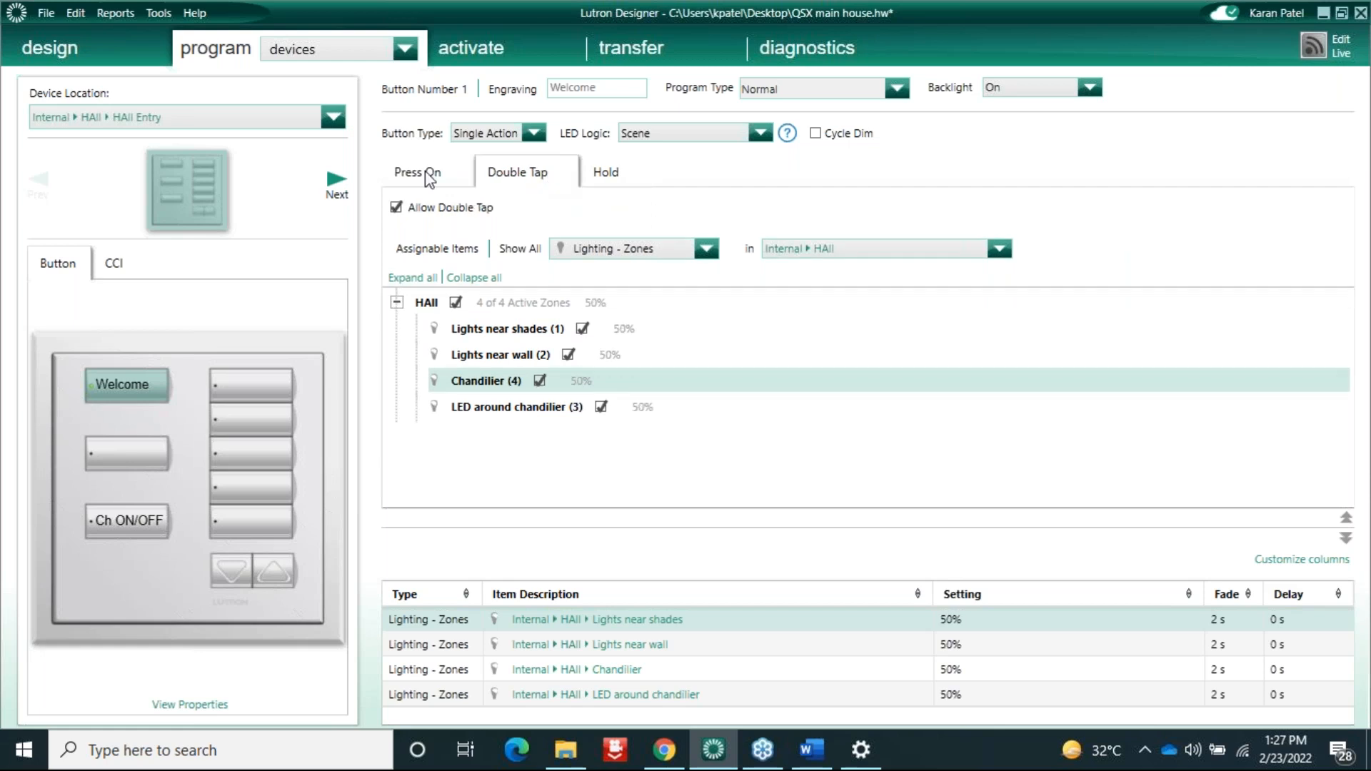
Step: Disallow double tap on the Welcome button and unassign all HAll zones from its hold action
{"action": "left_click", "coordinate": [429, 175]}
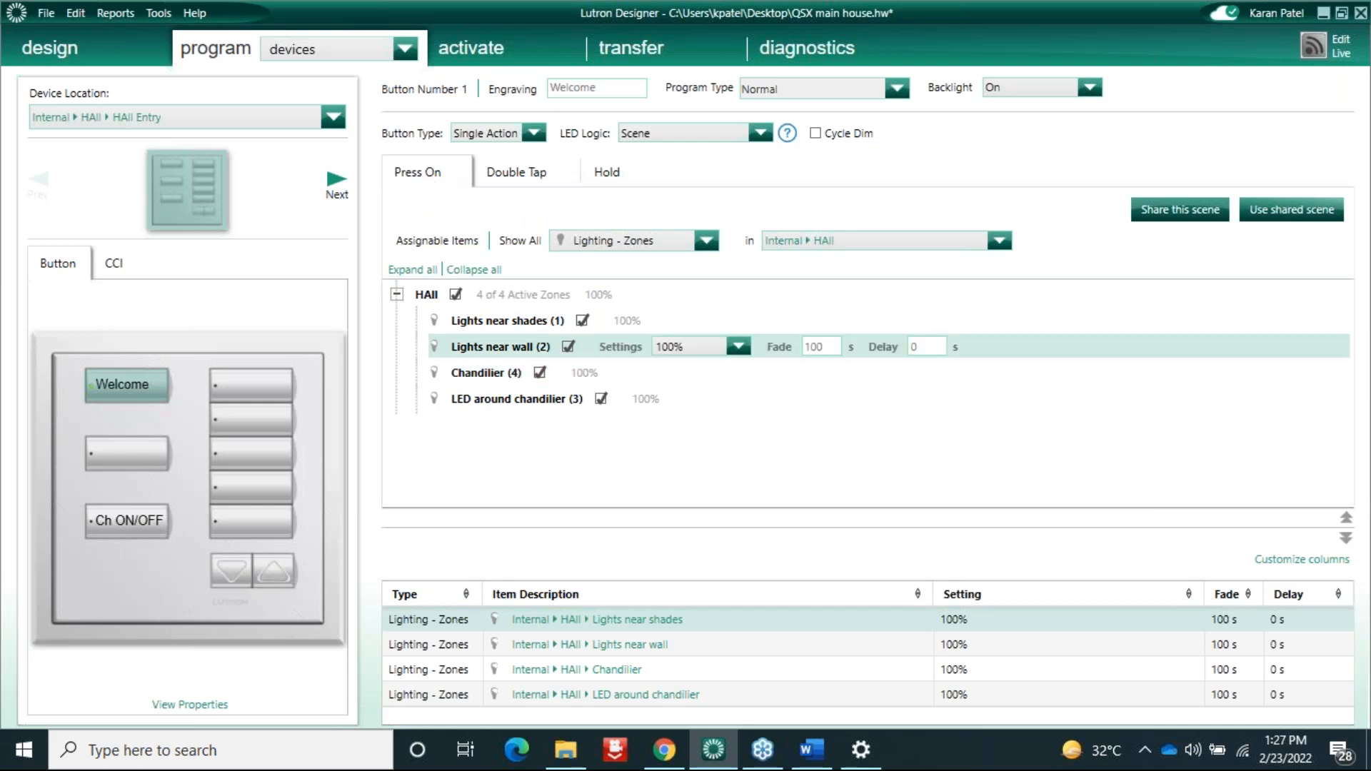
{"action": "left_click", "coordinate": [507, 175]}
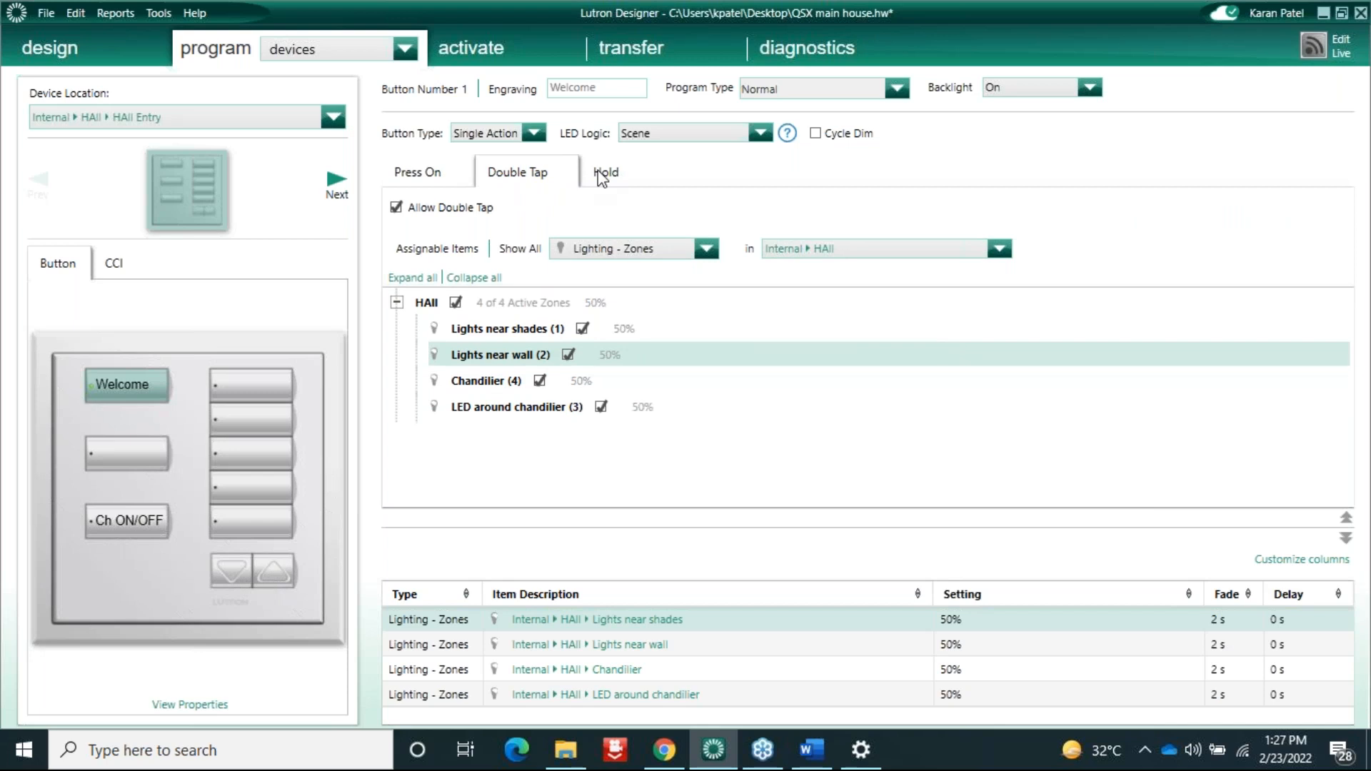
{"action": "left_click", "coordinate": [603, 174]}
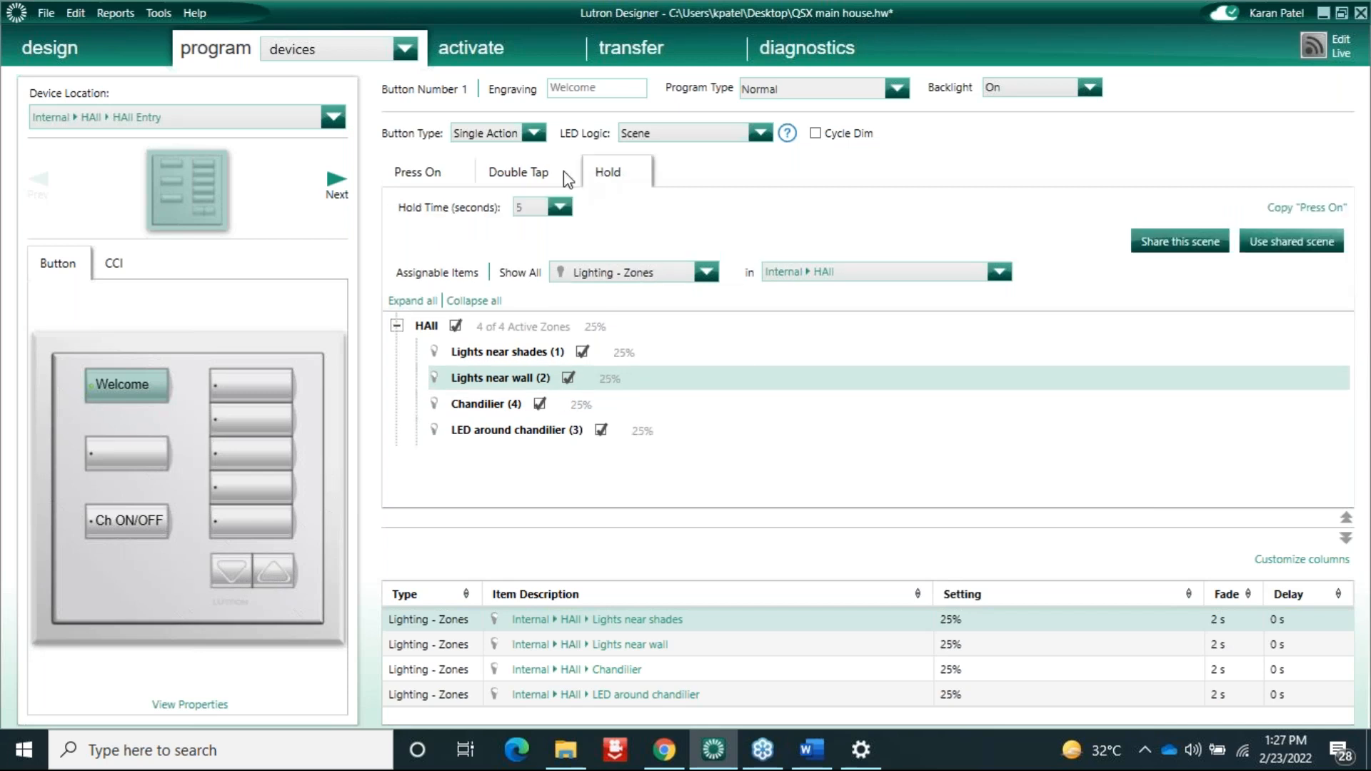
{"action": "left_click", "coordinate": [510, 179]}
{"action": "left_click", "coordinate": [396, 209]}
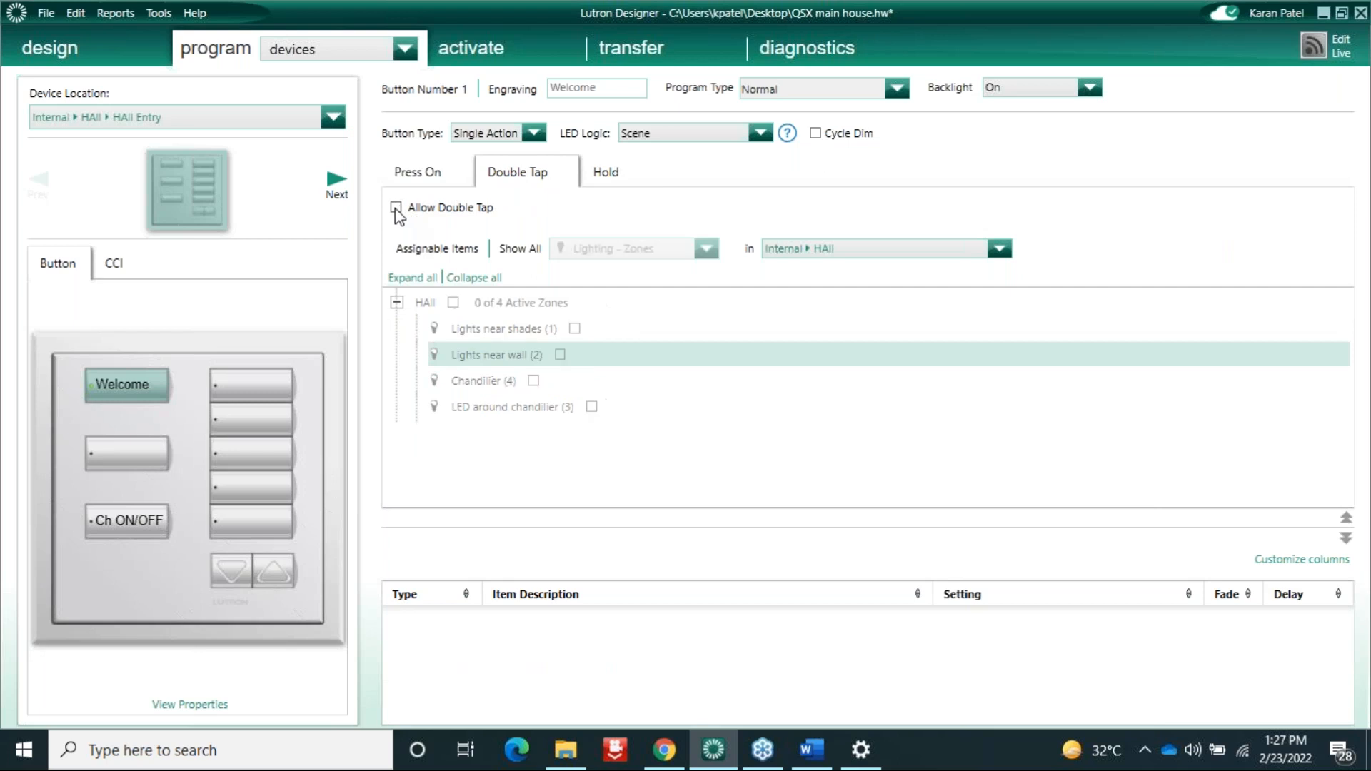
{"action": "left_click", "coordinate": [606, 178]}
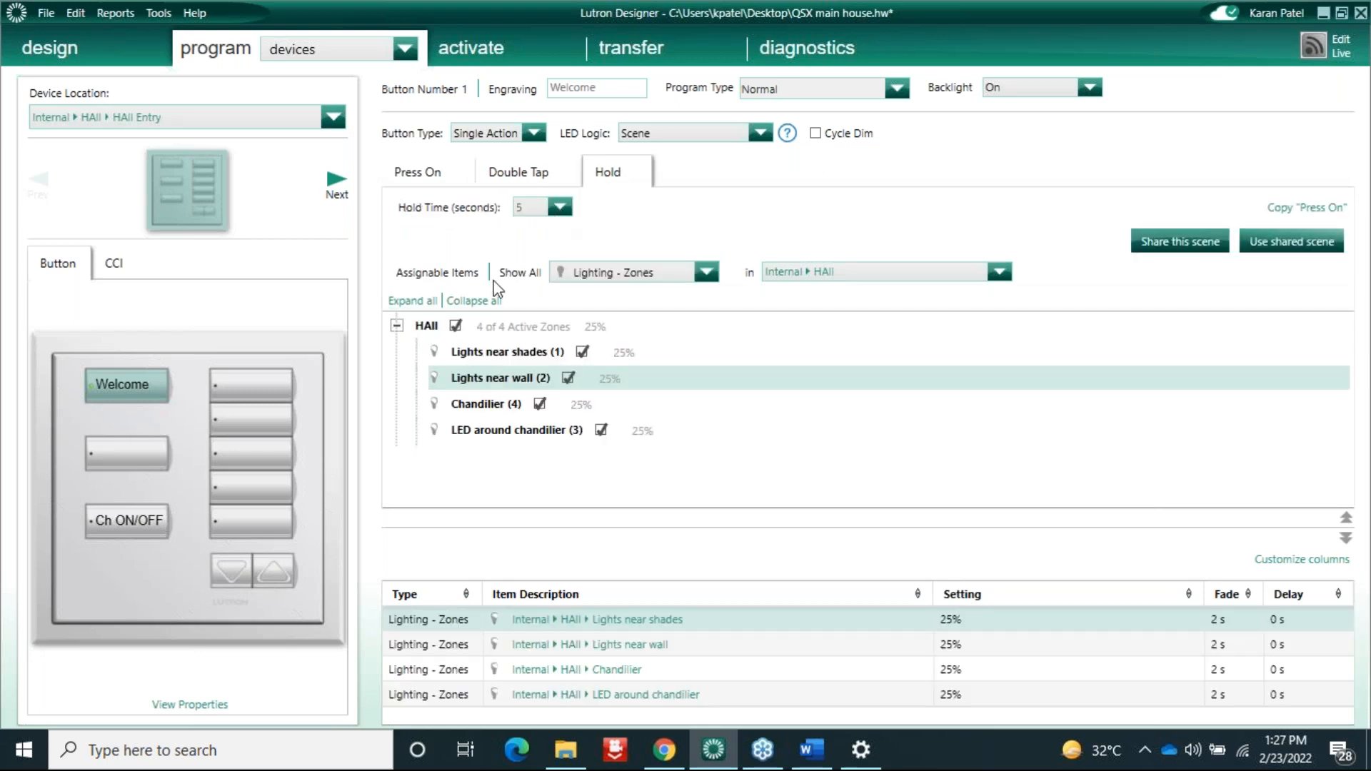
{"action": "left_click", "coordinate": [455, 326]}
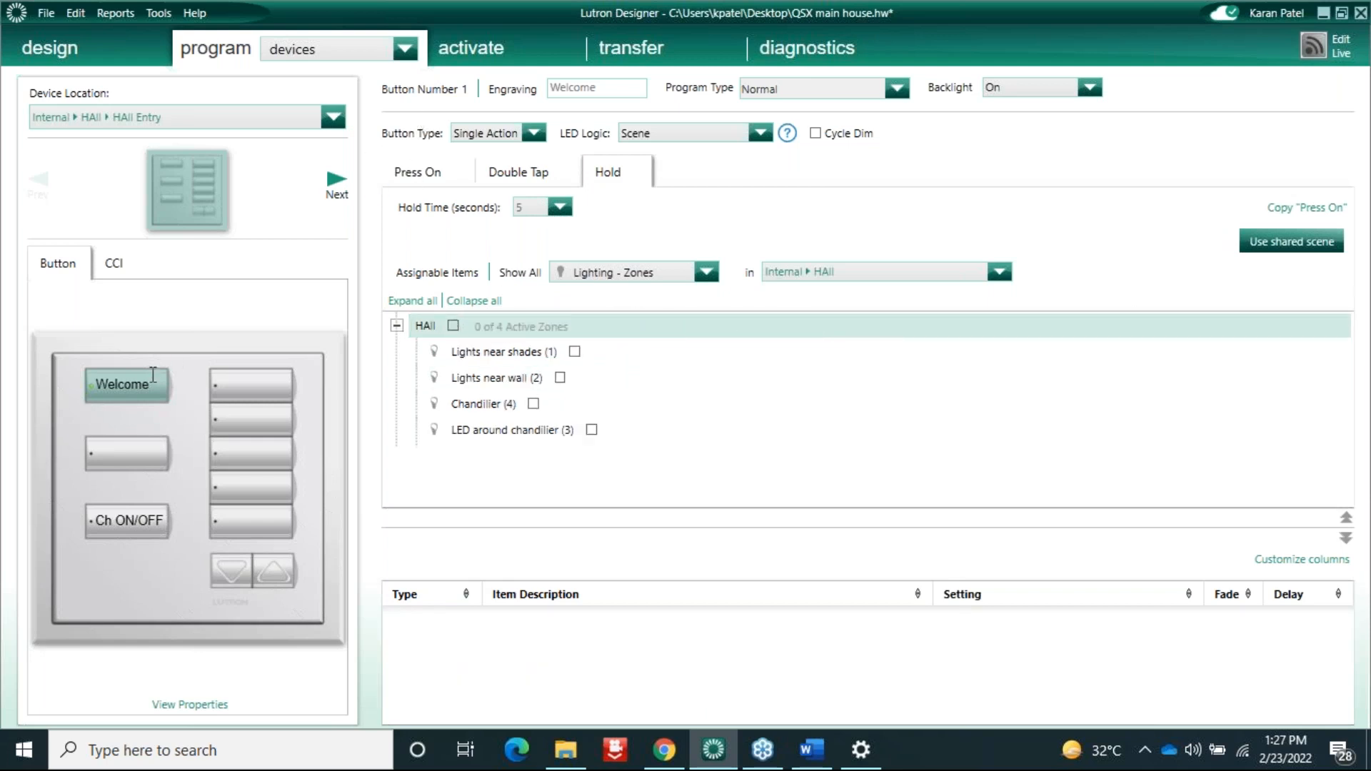
Step: Review the Ch ON/OFF button's press-on zone assignments, fade and delay settings
{"action": "double_click", "coordinate": [146, 518]}
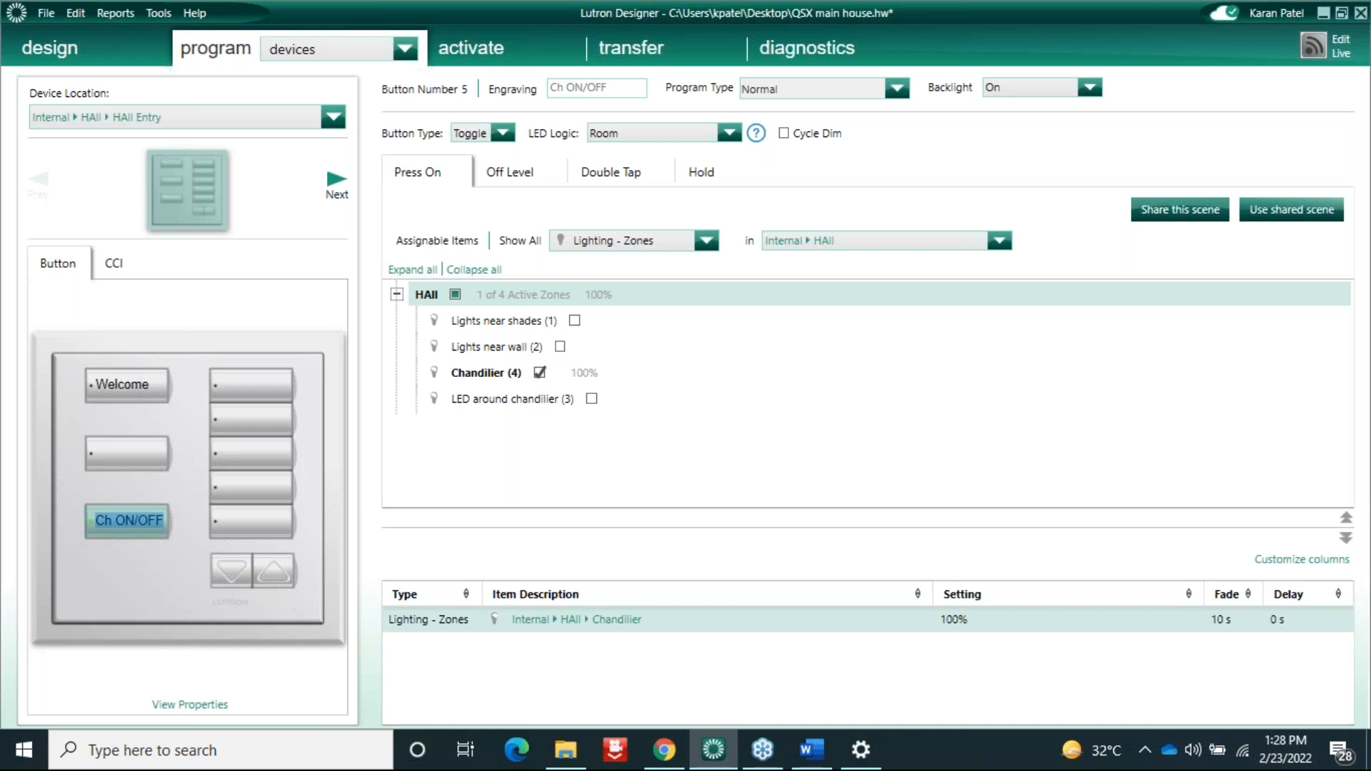
{"action": "left_click", "coordinate": [537, 381]}
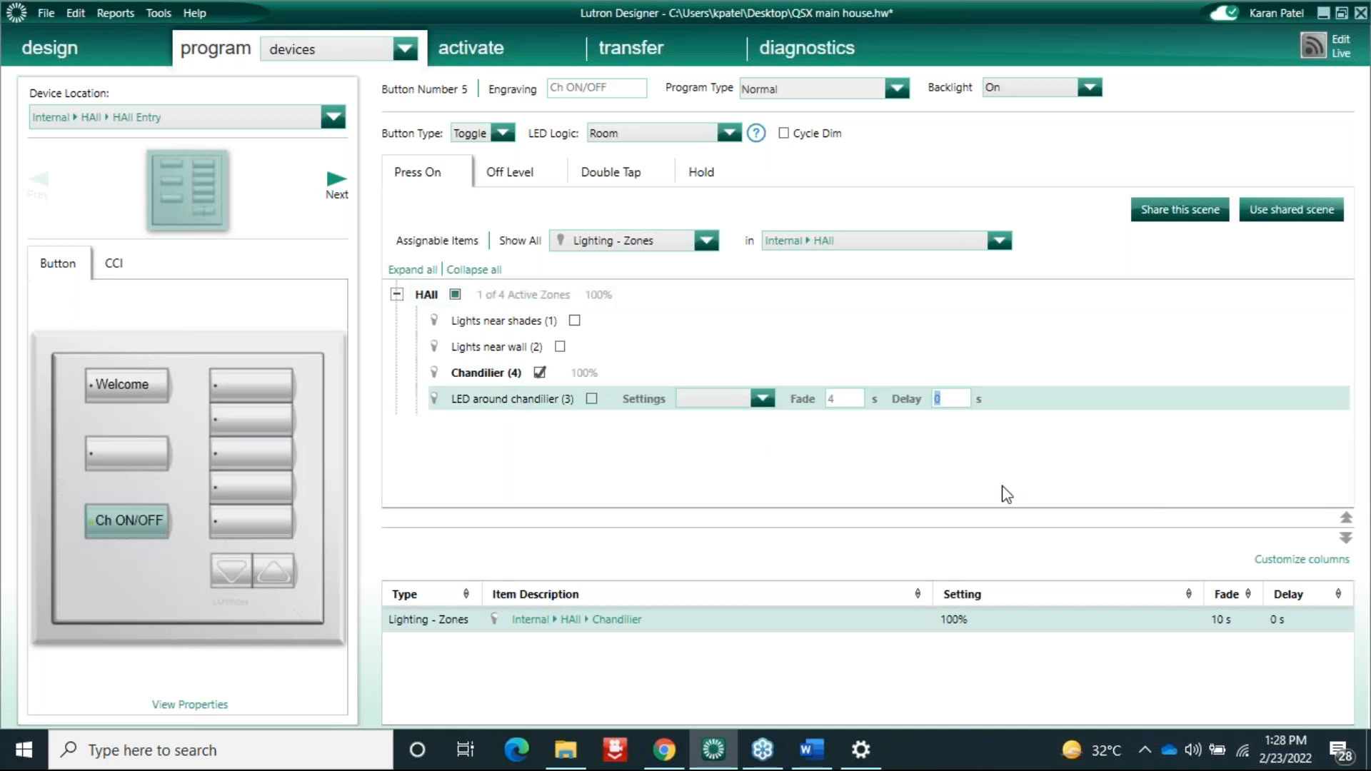
{"action": "left_click", "coordinate": [1017, 497]}
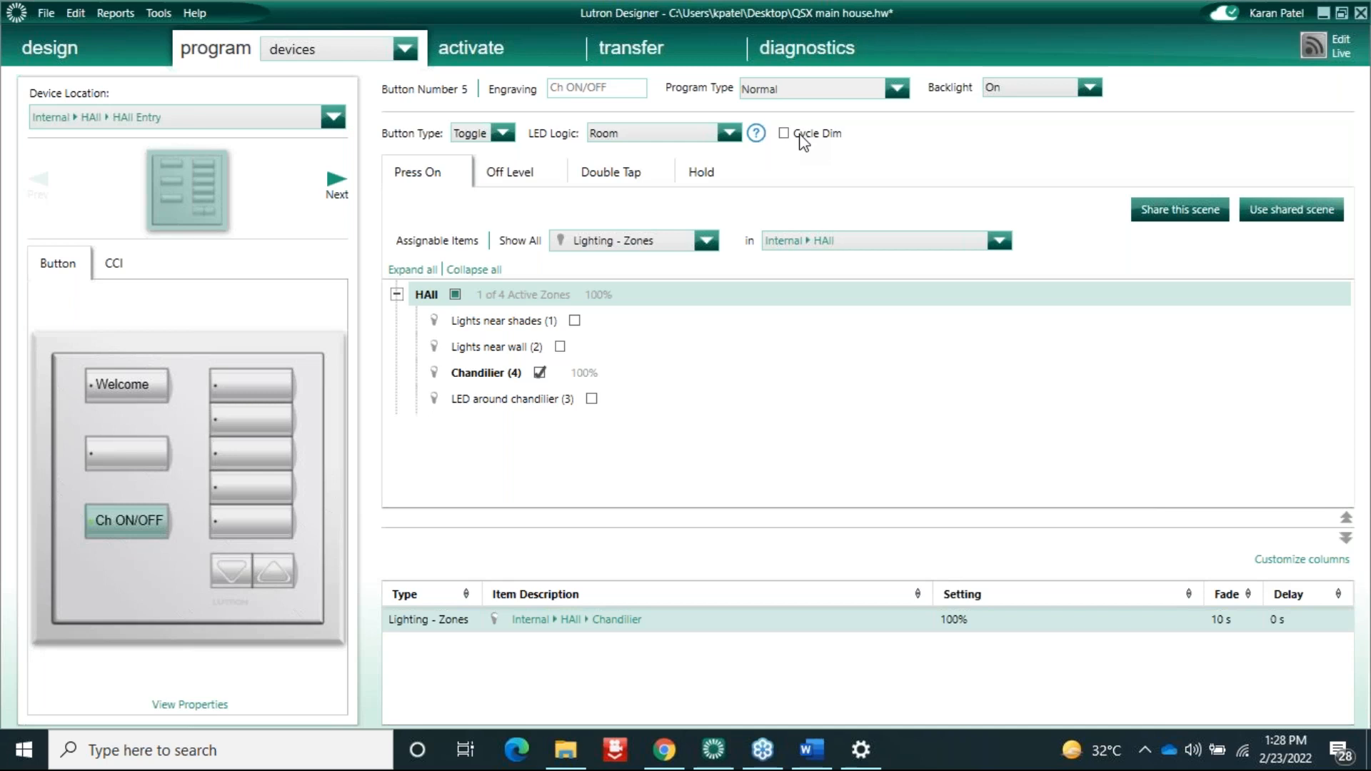
Step: Try the Cycle Dim option on the single-action Welcome button, leaving it off
{"action": "left_click", "coordinate": [154, 378]}
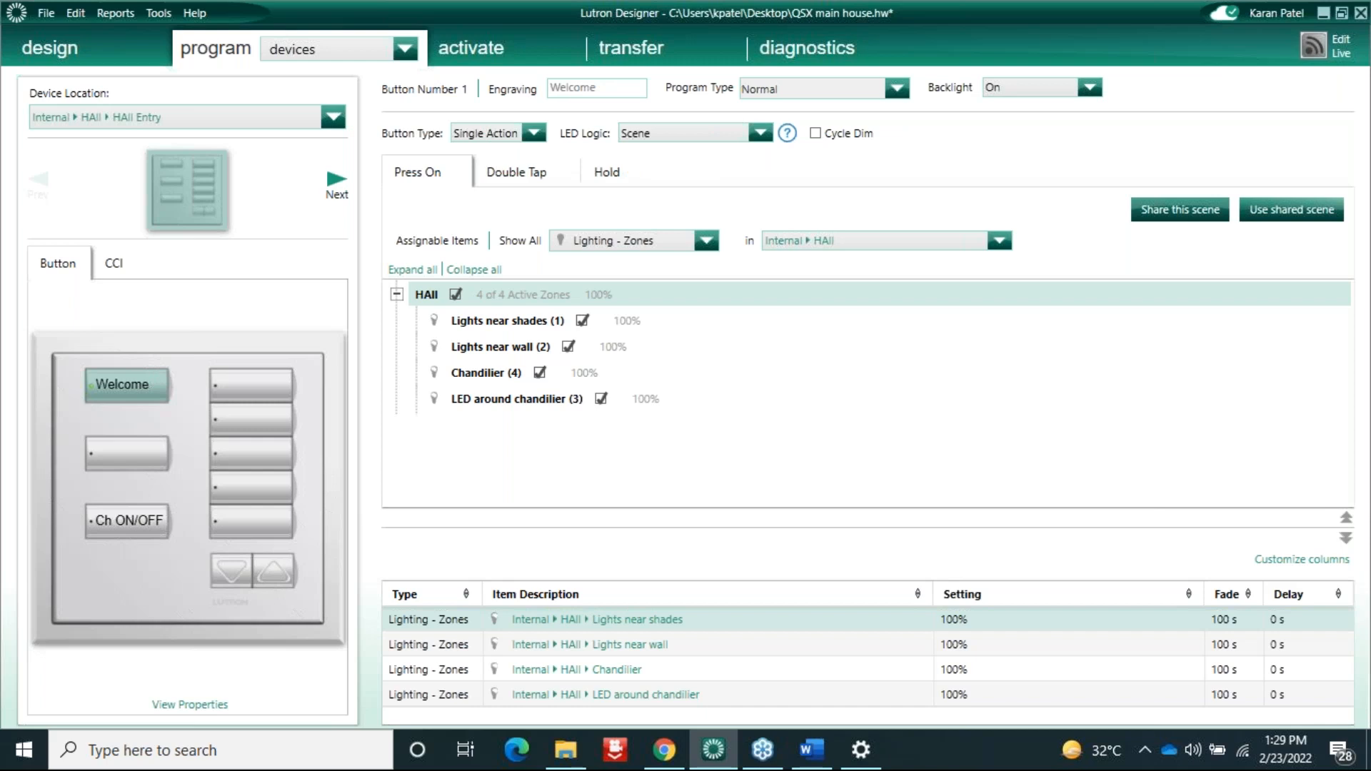
{"action": "left_click", "coordinate": [815, 135]}
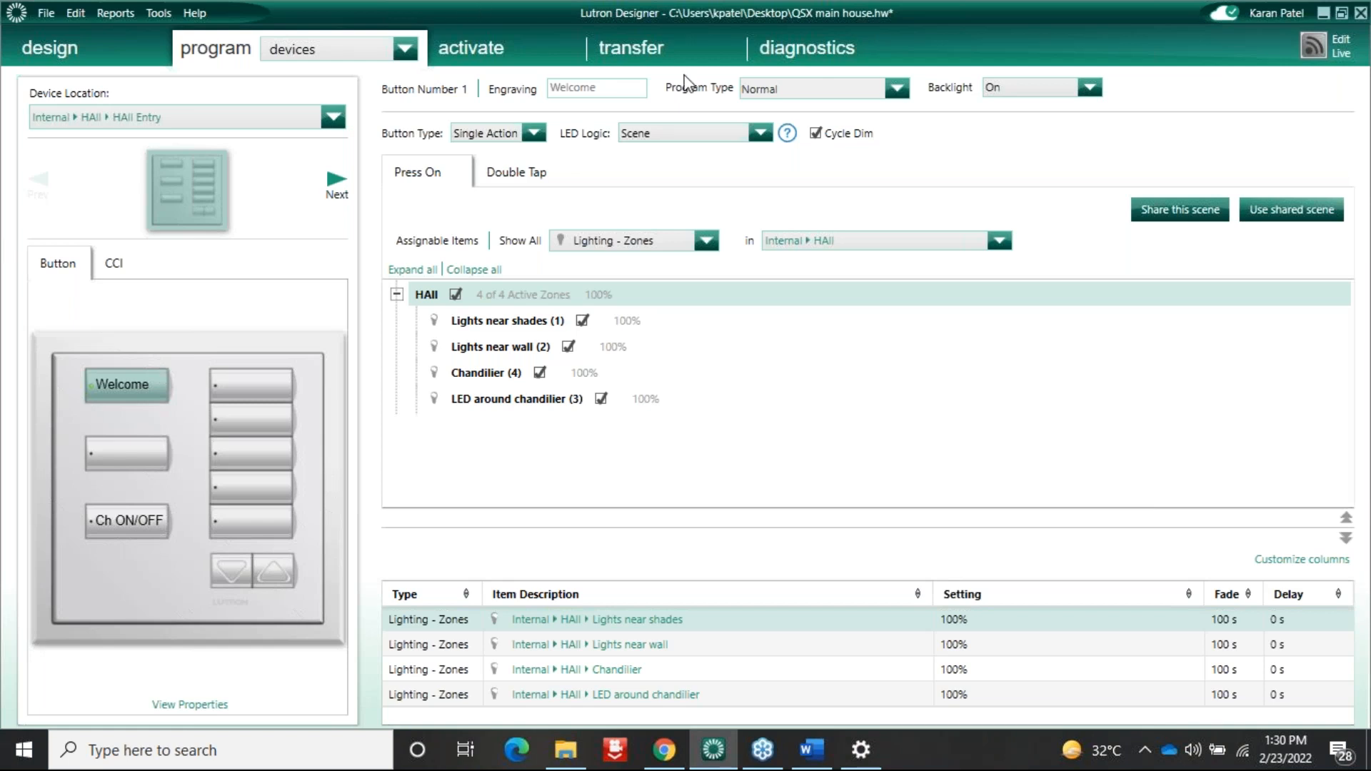
{"action": "left_click", "coordinate": [815, 133]}
{"action": "left_click", "coordinate": [816, 133]}
{"action": "left_click", "coordinate": [815, 134]}
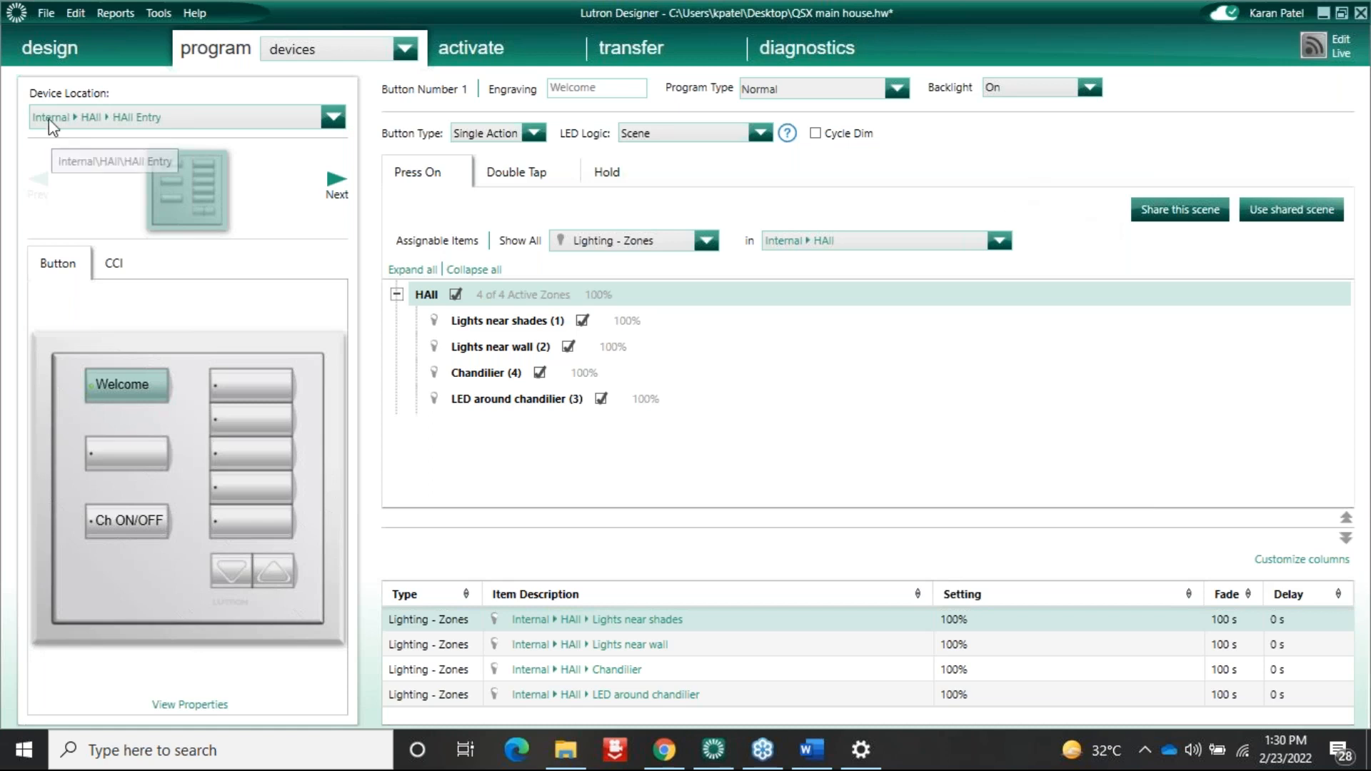
Step: Examine the project's programming defaults and the options for Cycle Dim Raise/Lower Direction in Project Settings
{"action": "left_click", "coordinate": [158, 14]}
{"action": "left_click", "coordinate": [175, 42]}
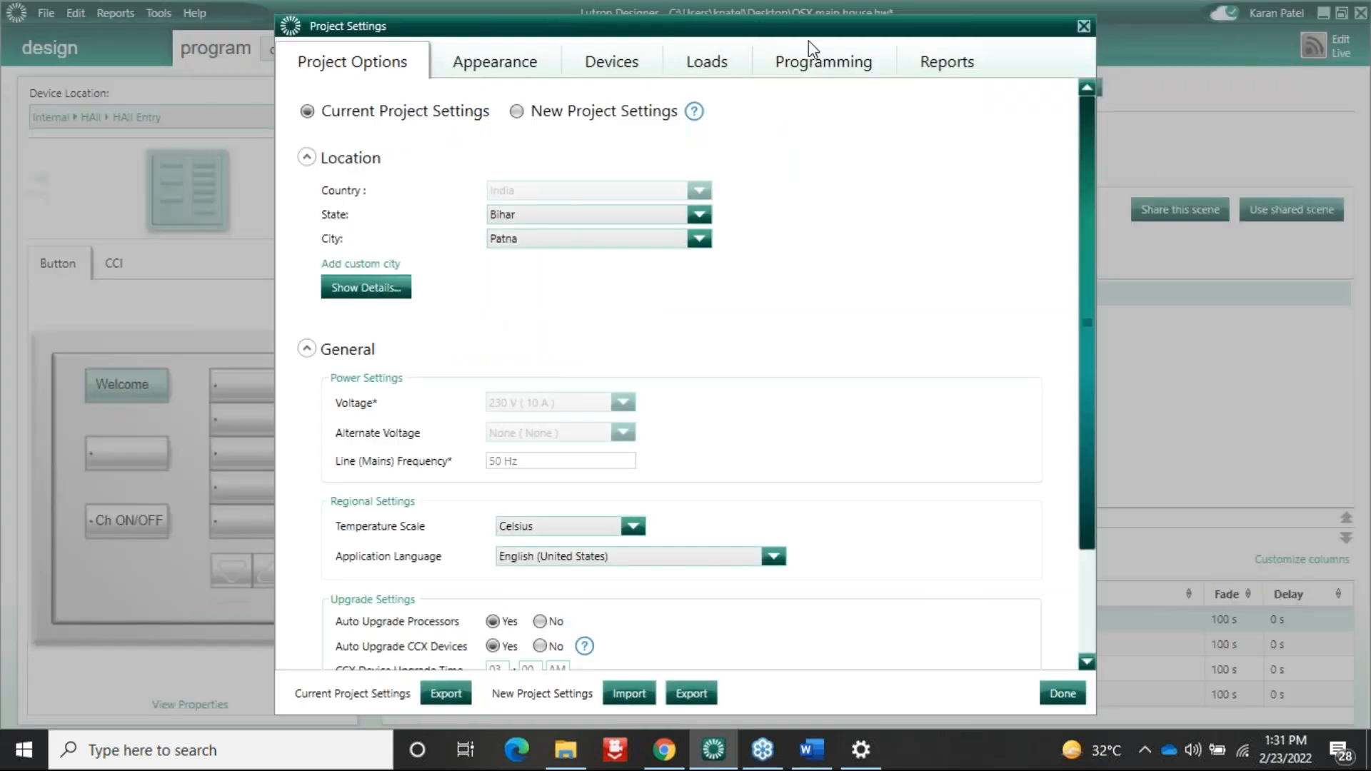
{"action": "left_click", "coordinate": [815, 67]}
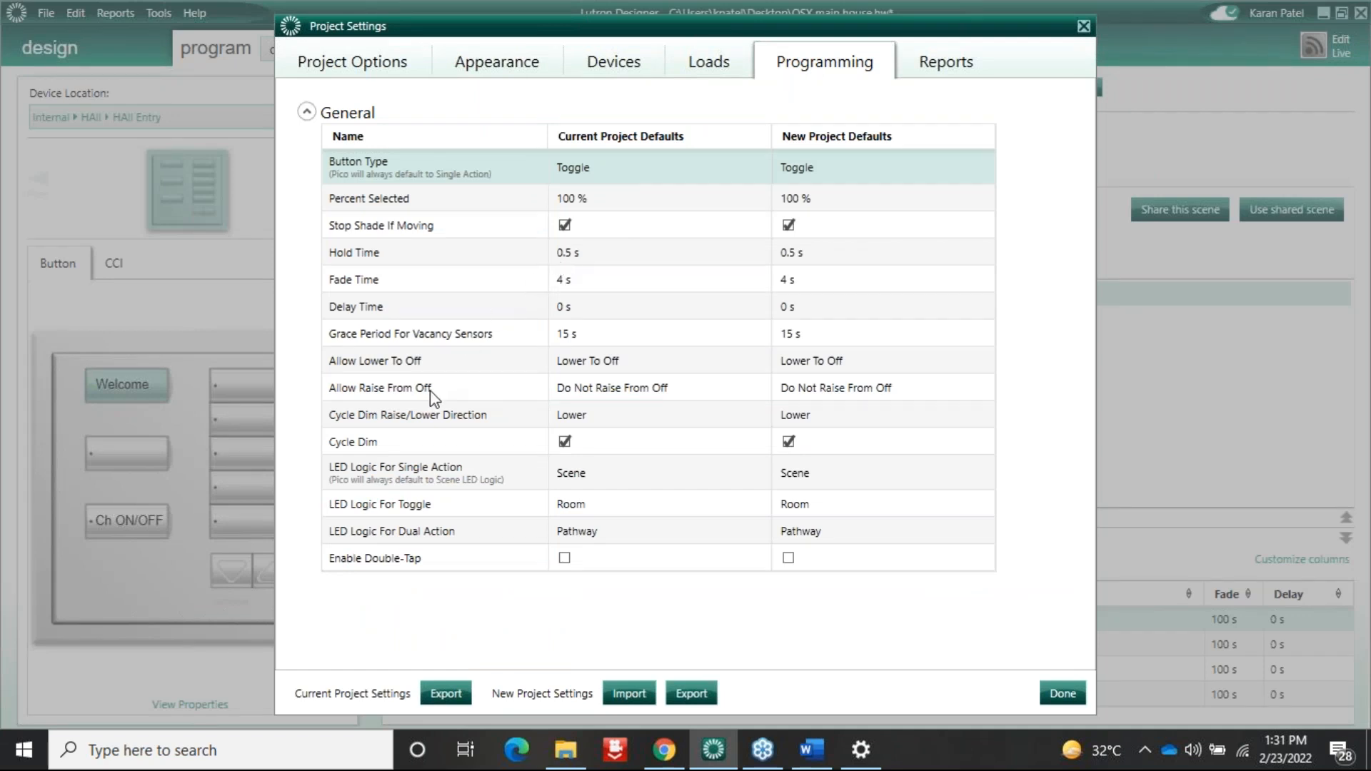
{"action": "left_click", "coordinate": [459, 420]}
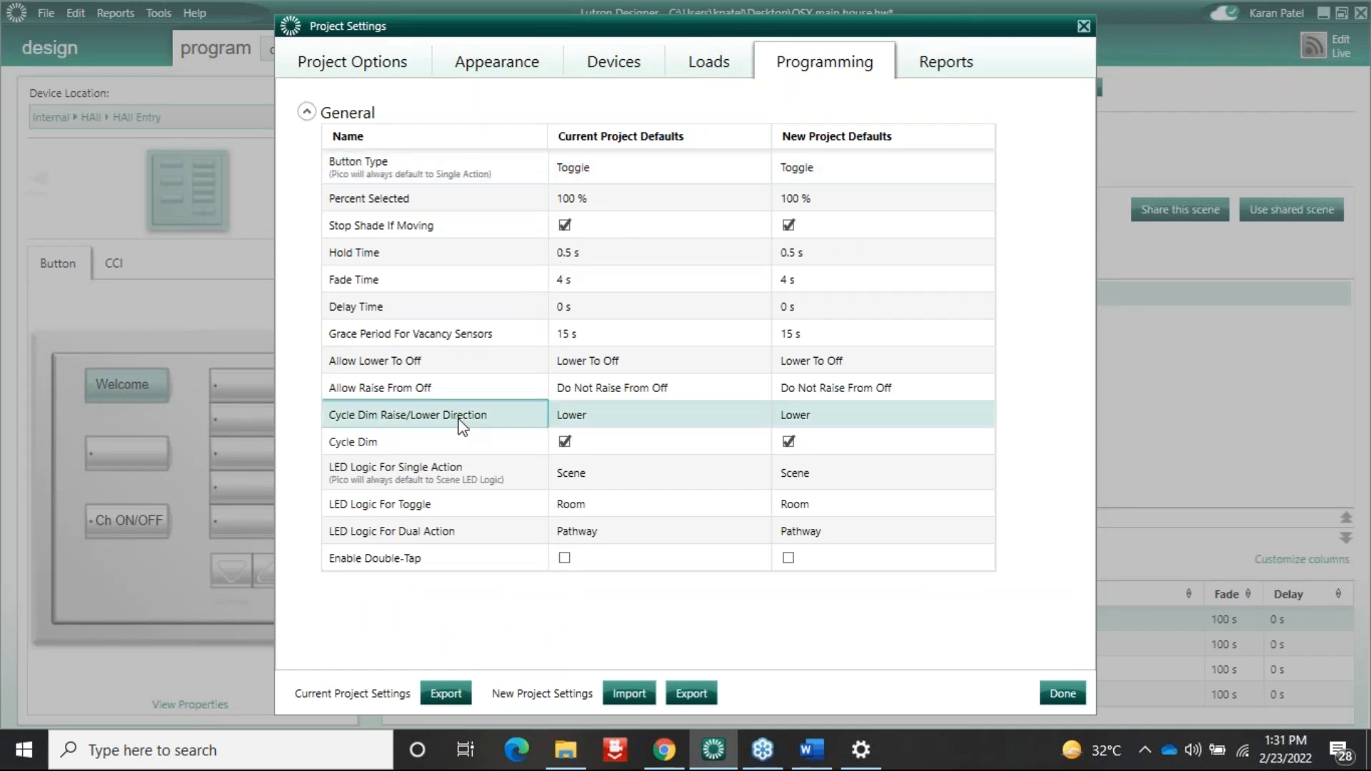
{"action": "left_click", "coordinate": [598, 416]}
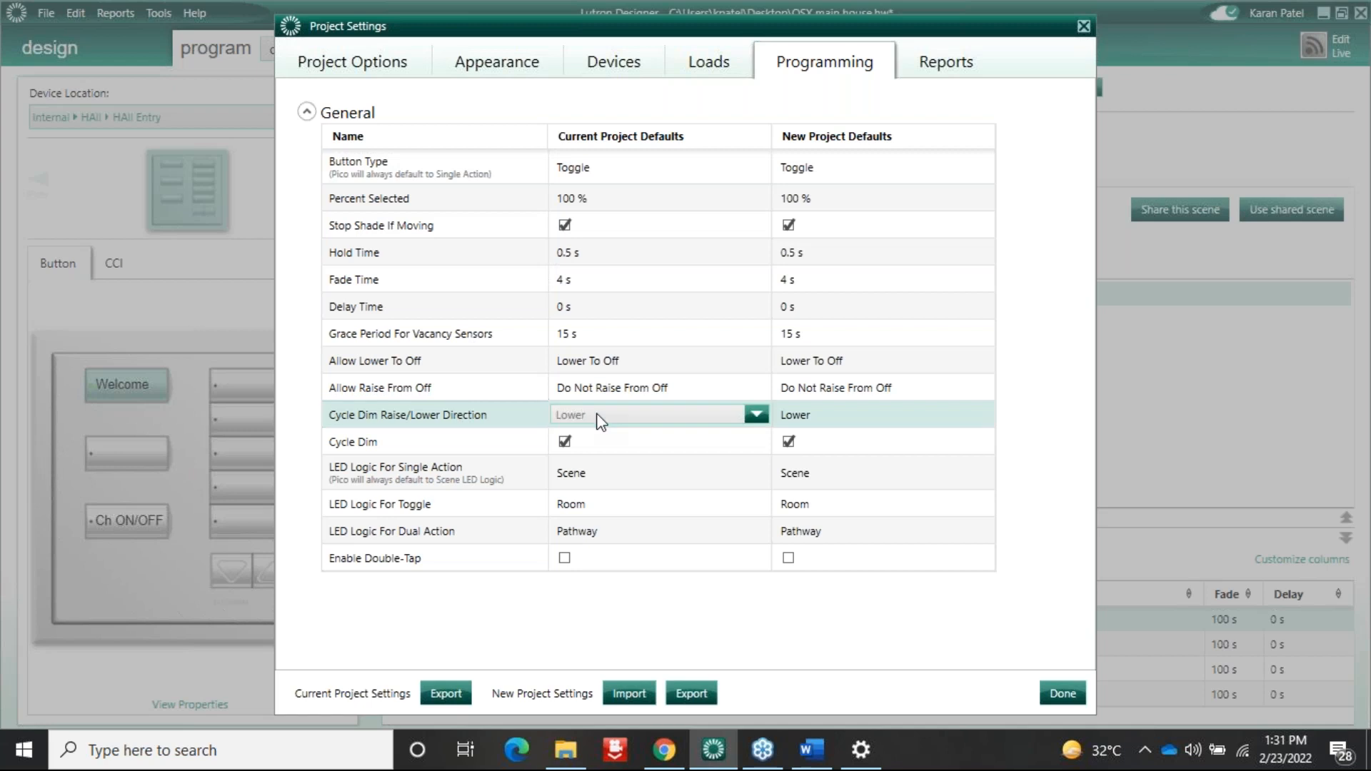
{"action": "left_click", "coordinate": [598, 416]}
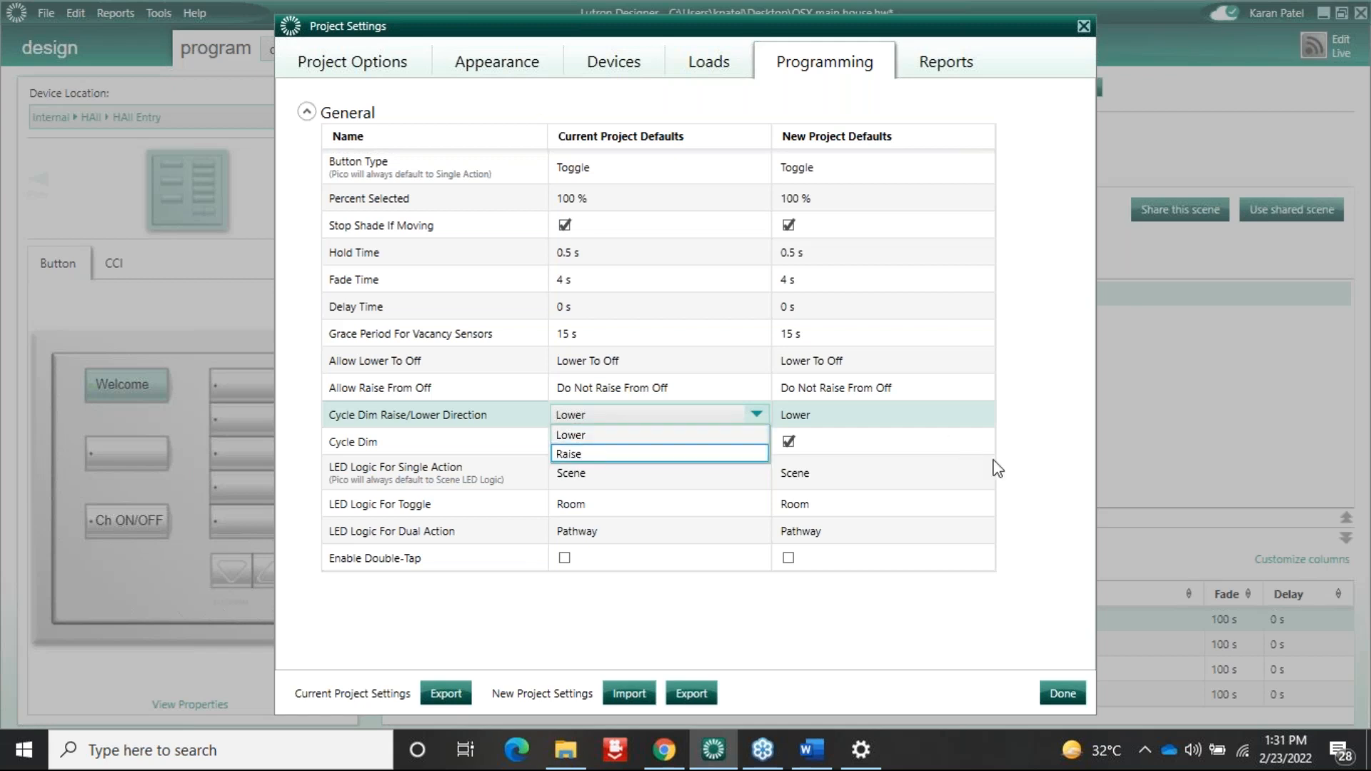
{"action": "left_click", "coordinate": [1021, 500]}
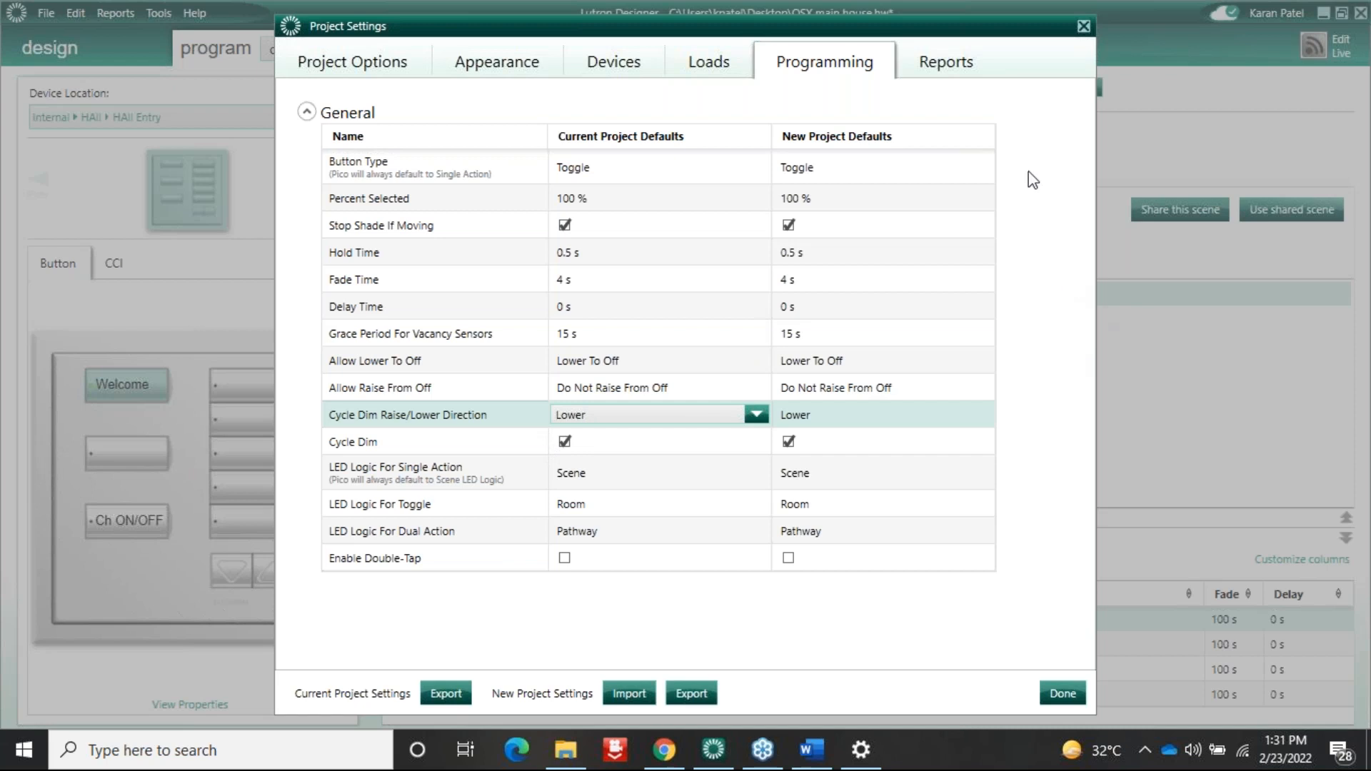
{"action": "left_click", "coordinate": [1080, 705]}
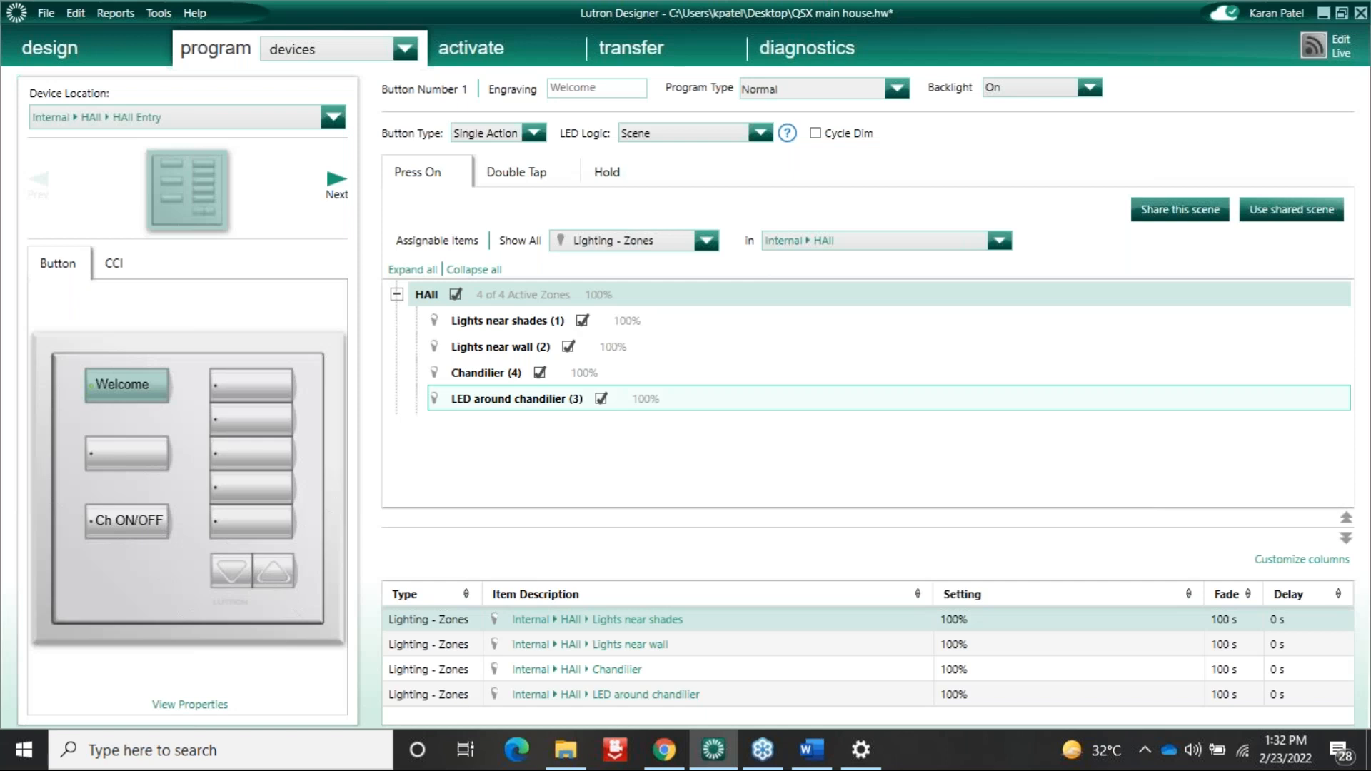
Step: Change the Welcome button's type to Toggle and try its Cycle Dim option, leaving it off
{"action": "left_click", "coordinate": [836, 398]}
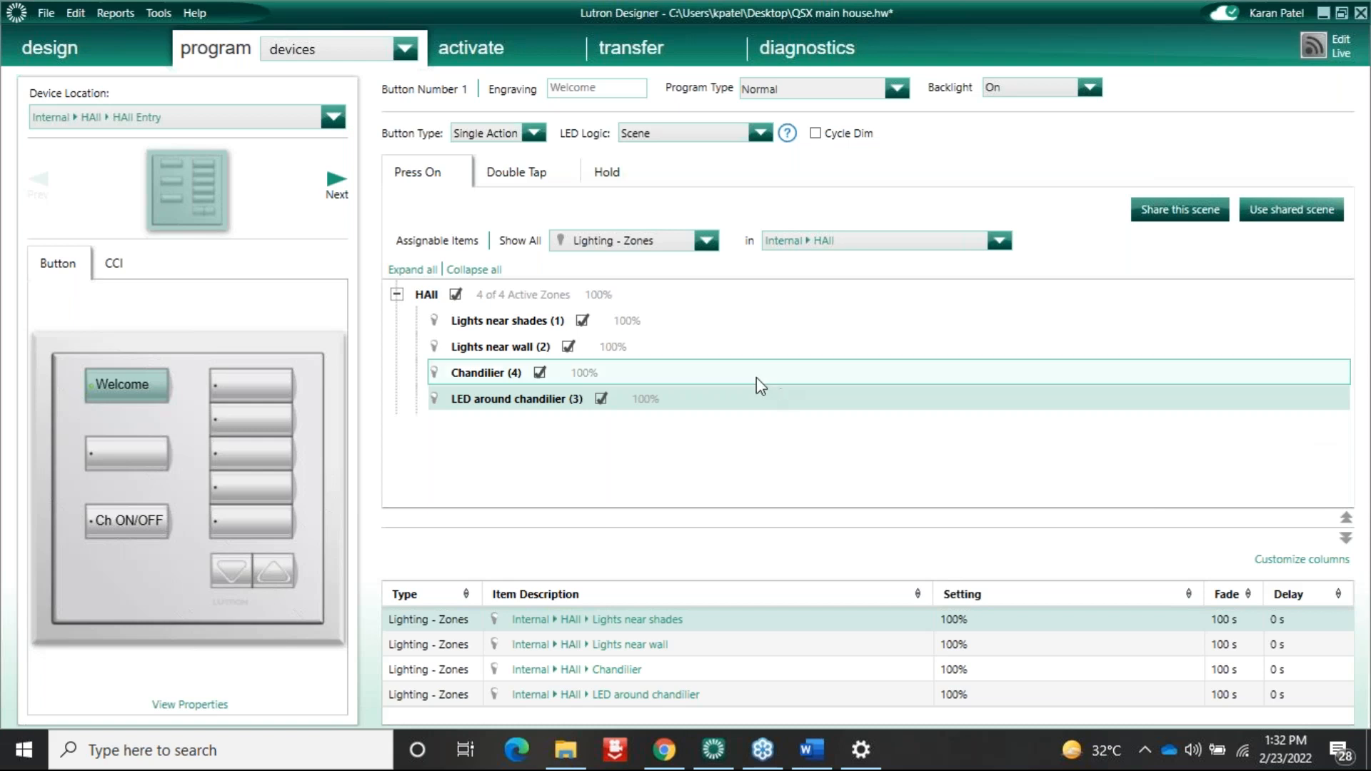
{"action": "left_click", "coordinate": [534, 134]}
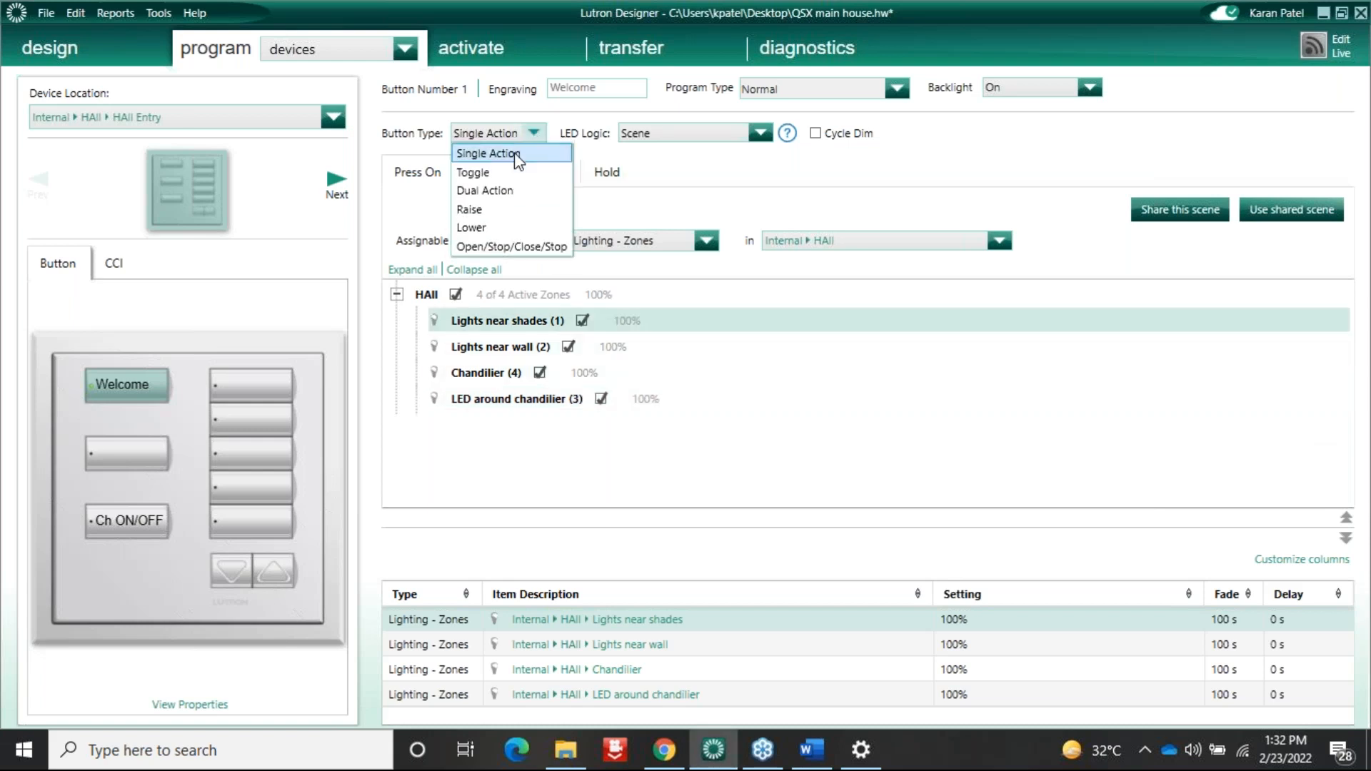
{"action": "left_click", "coordinate": [493, 174]}
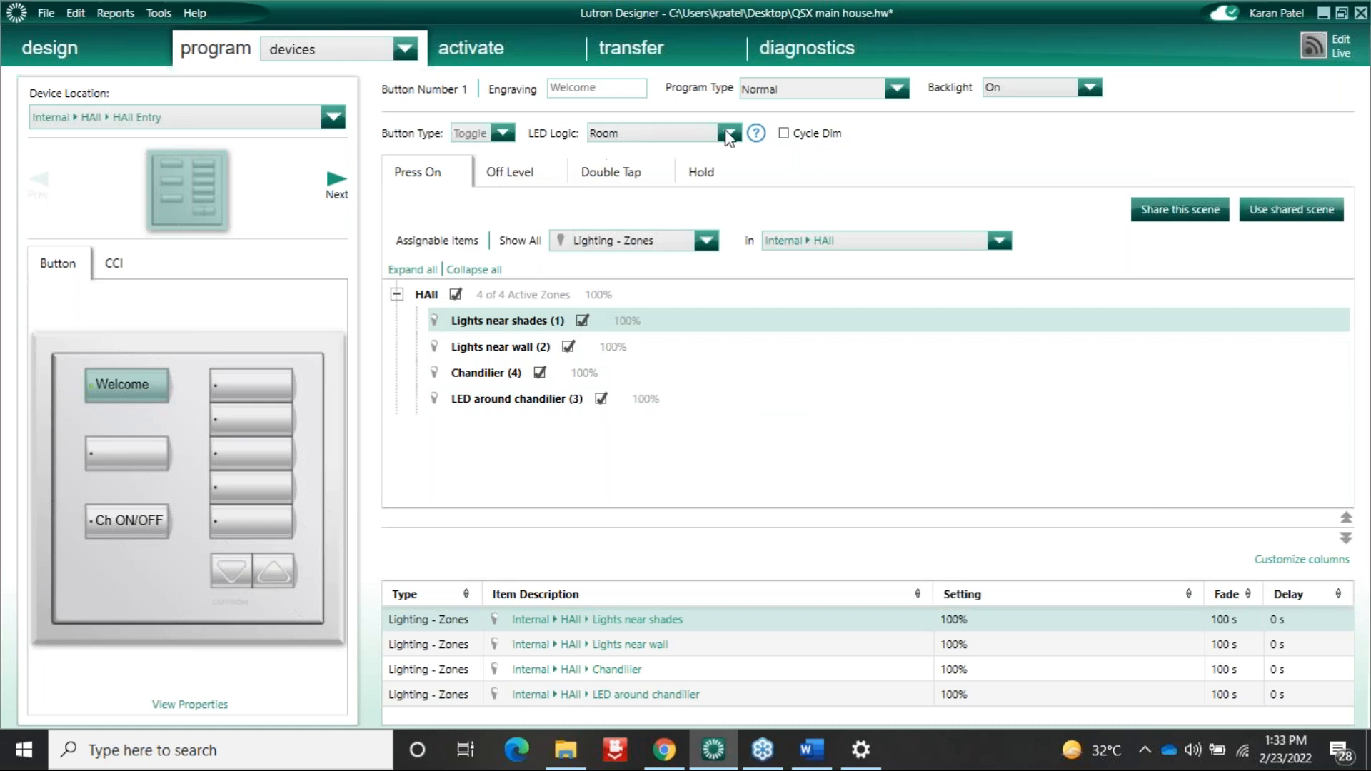
{"action": "left_click", "coordinate": [784, 134]}
{"action": "left_click", "coordinate": [785, 134]}
{"action": "left_click", "coordinate": [788, 134]}
{"action": "left_click", "coordinate": [785, 133]}
Step: Try the Dual Action type on the Welcome button and switch it back to Toggle
{"action": "left_click", "coordinate": [502, 133]}
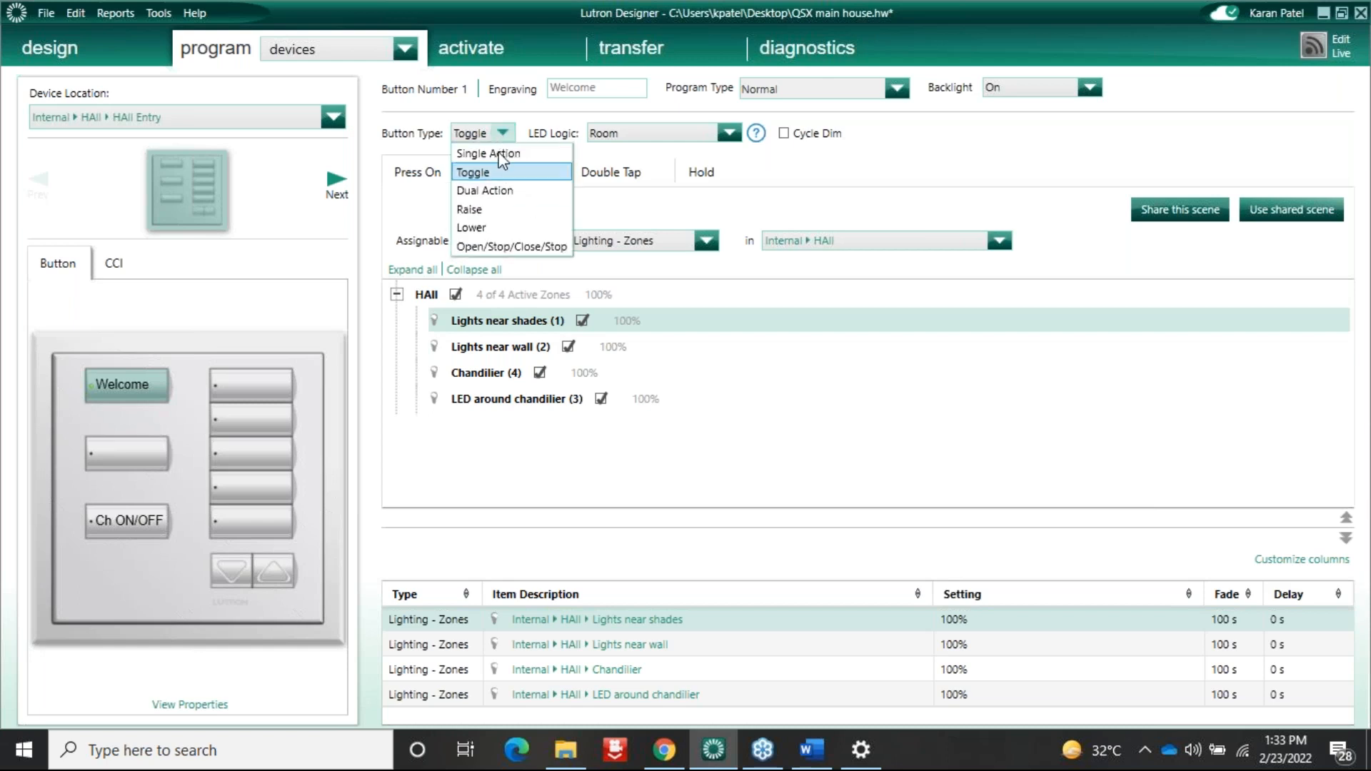
{"action": "left_click", "coordinate": [502, 199]}
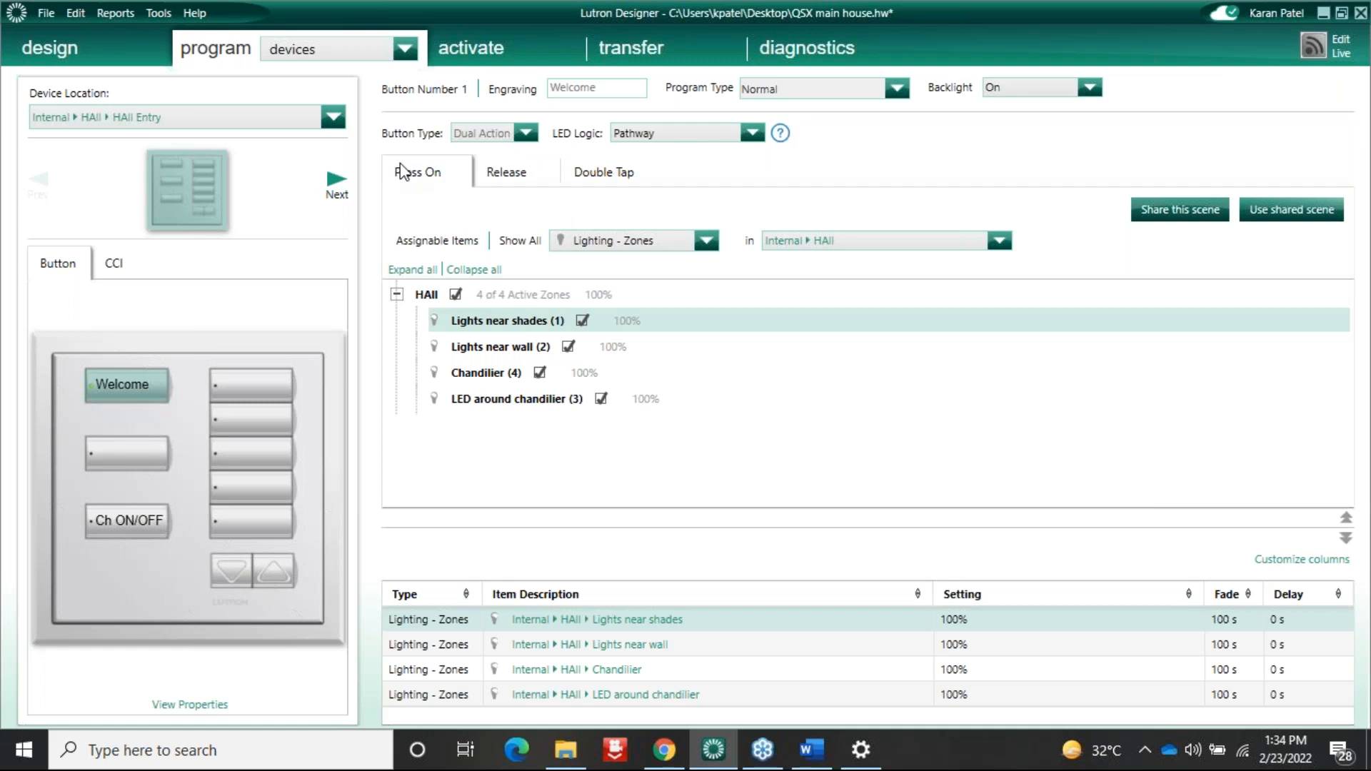
{"action": "left_click", "coordinate": [525, 133]}
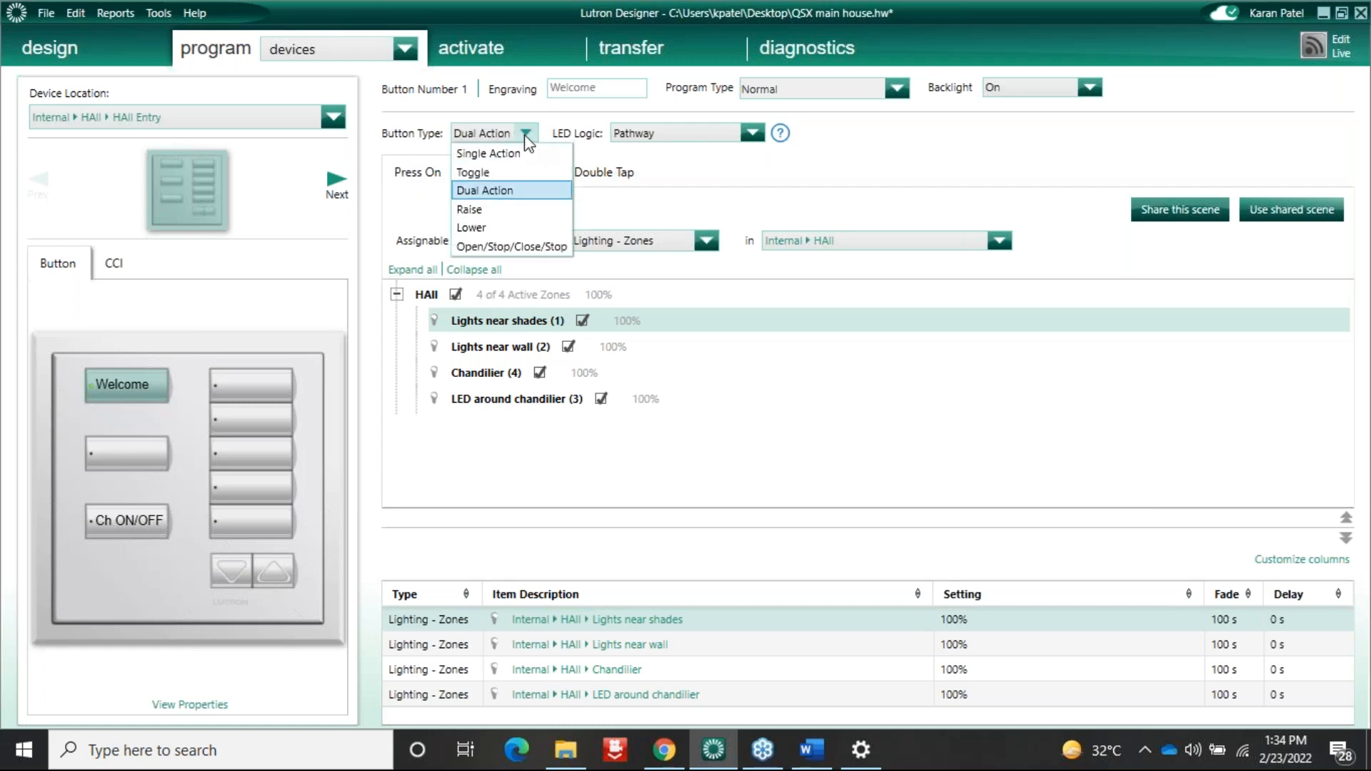
{"action": "left_click", "coordinate": [468, 172]}
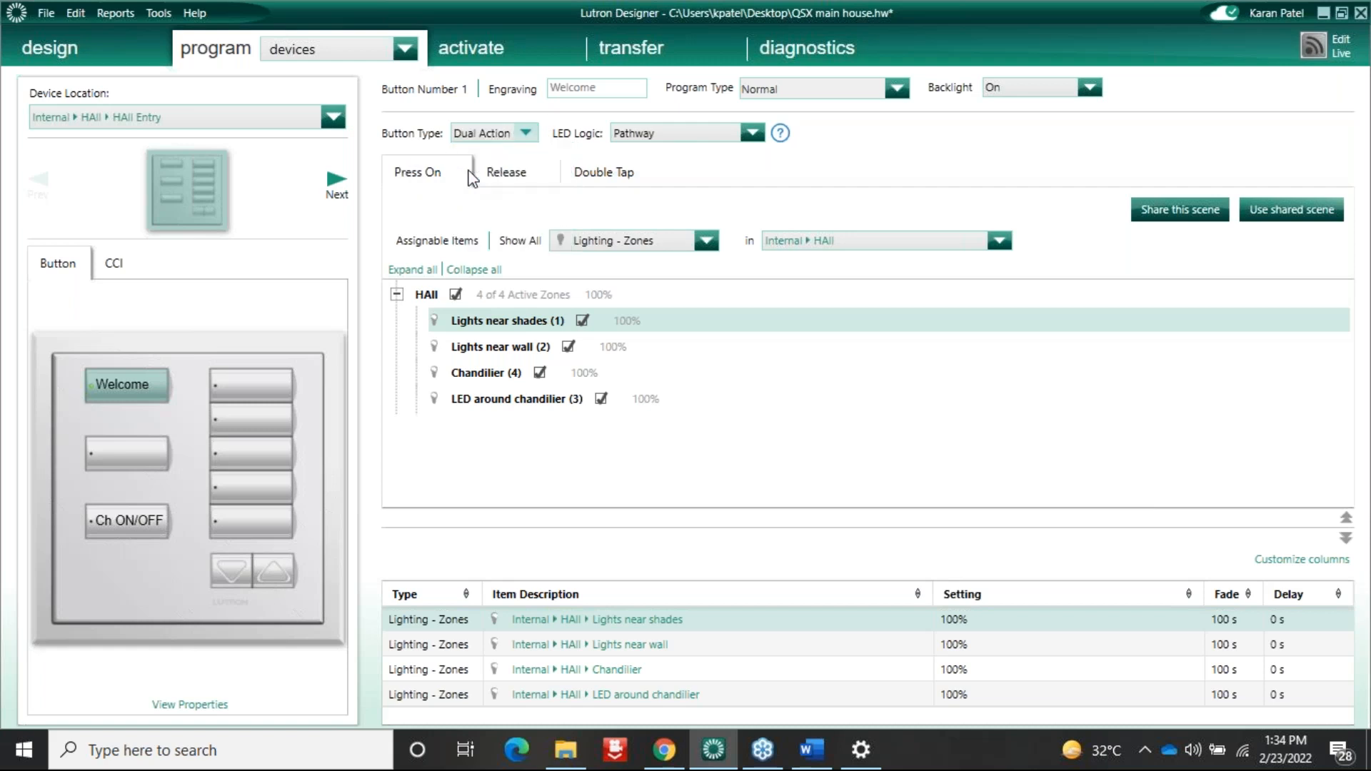
Step: Engrave the blank button below Welcome as "Volume up", make it Dual Action, and view its release assignments
{"action": "left_click", "coordinate": [120, 459]}
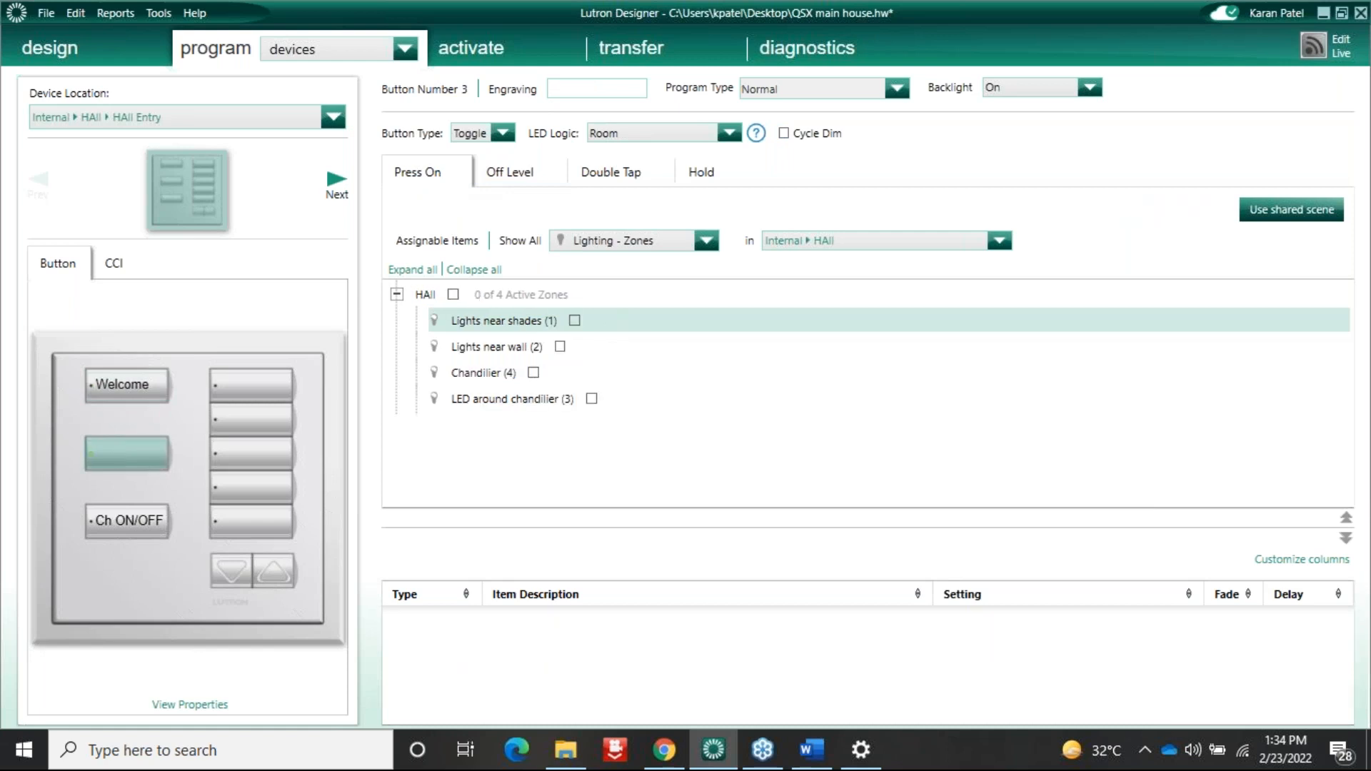
{"action": "left_click", "coordinate": [122, 456]}
{"action": "left_click", "coordinate": [121, 456]}
{"action": "type", "text": "Volume up"}
{"action": "left_click", "coordinate": [502, 133]}
{"action": "left_click", "coordinate": [487, 185]}
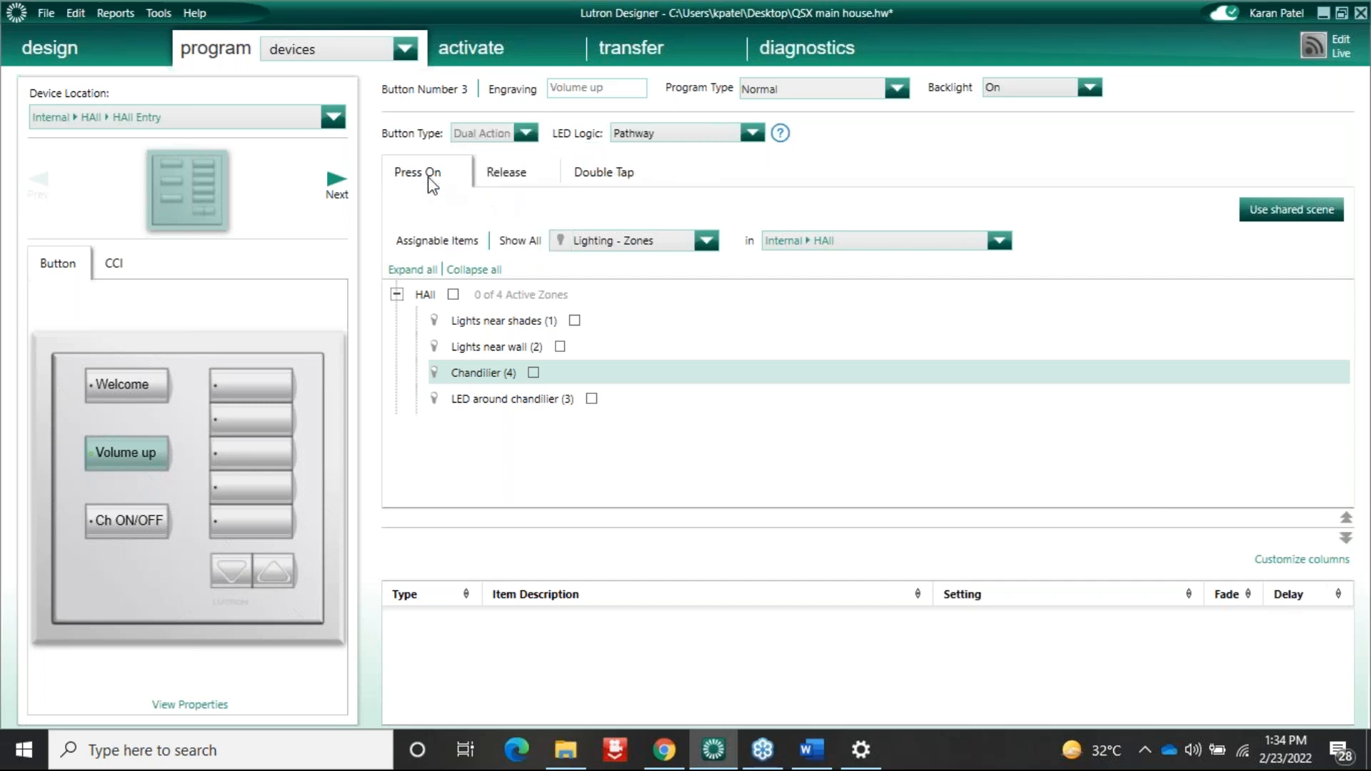
{"action": "left_click", "coordinate": [520, 179]}
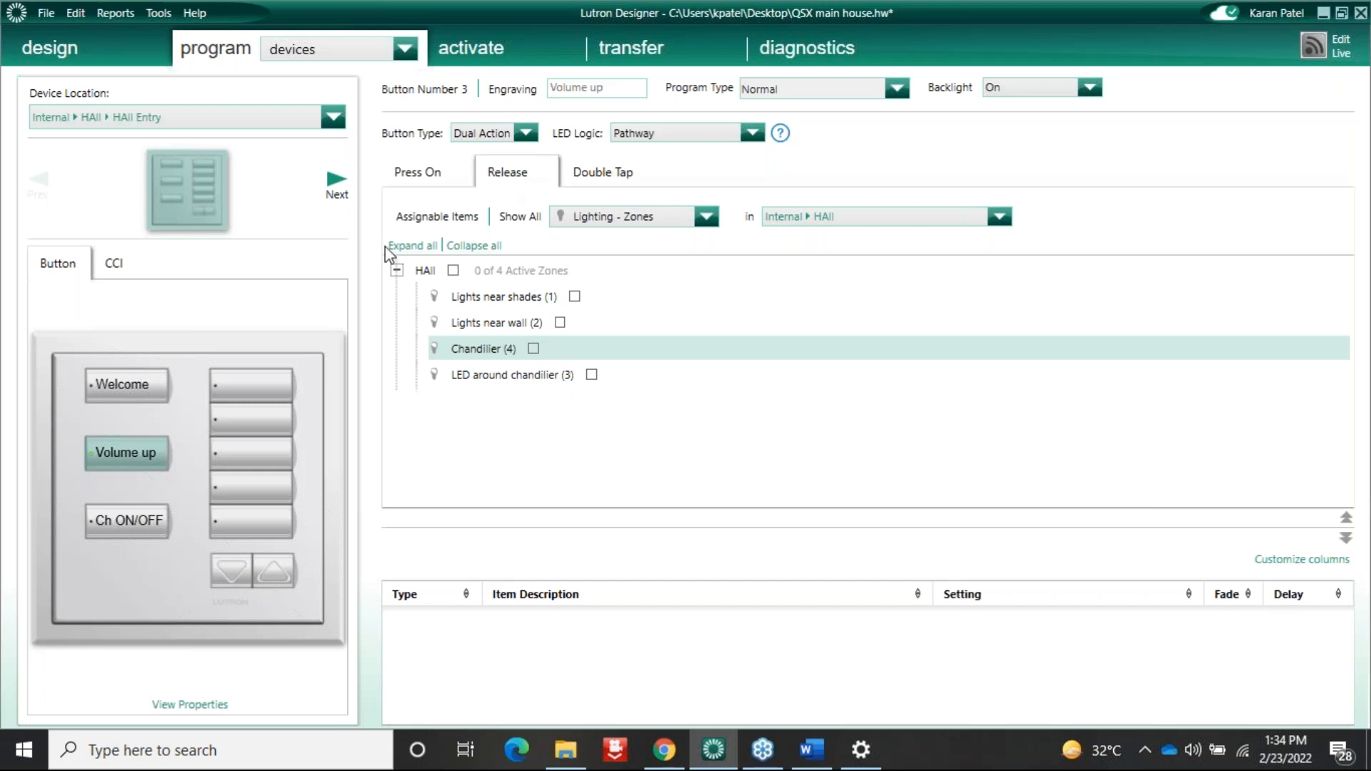
Step: Replace the Volume up button's engraving with "OPne" and compare its press-on and release assignments
{"action": "double_click", "coordinate": [146, 448]}
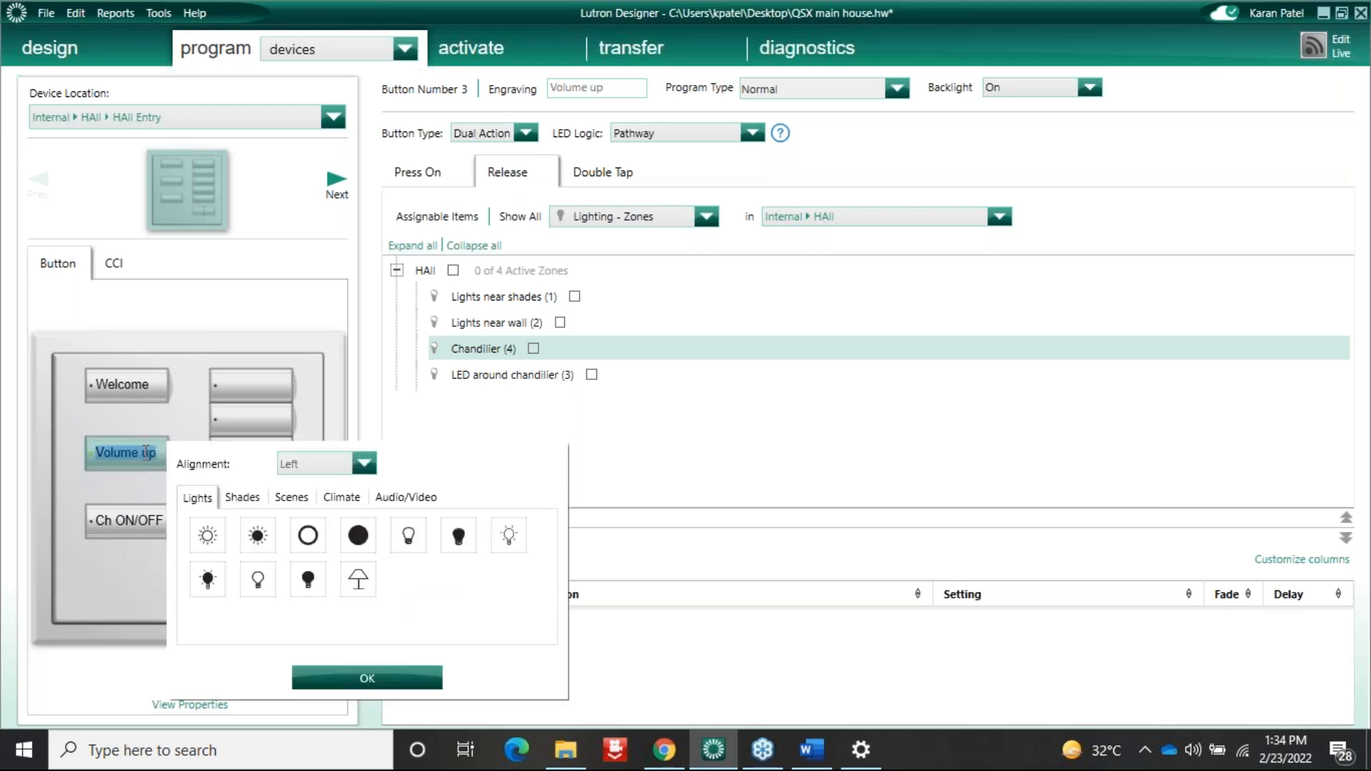
{"action": "key", "text": "BackSpace"}
{"action": "type", "text": "OPne"}
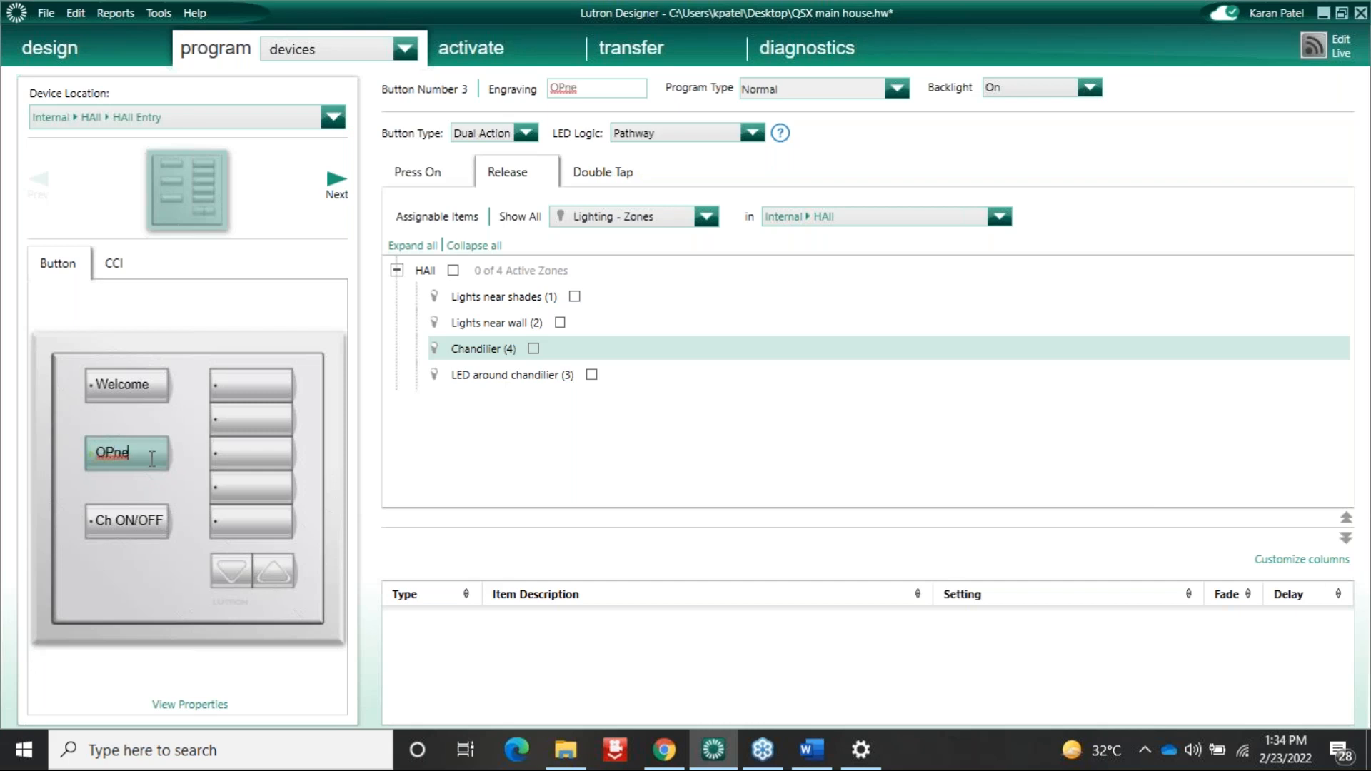
{"action": "left_click", "coordinate": [410, 176]}
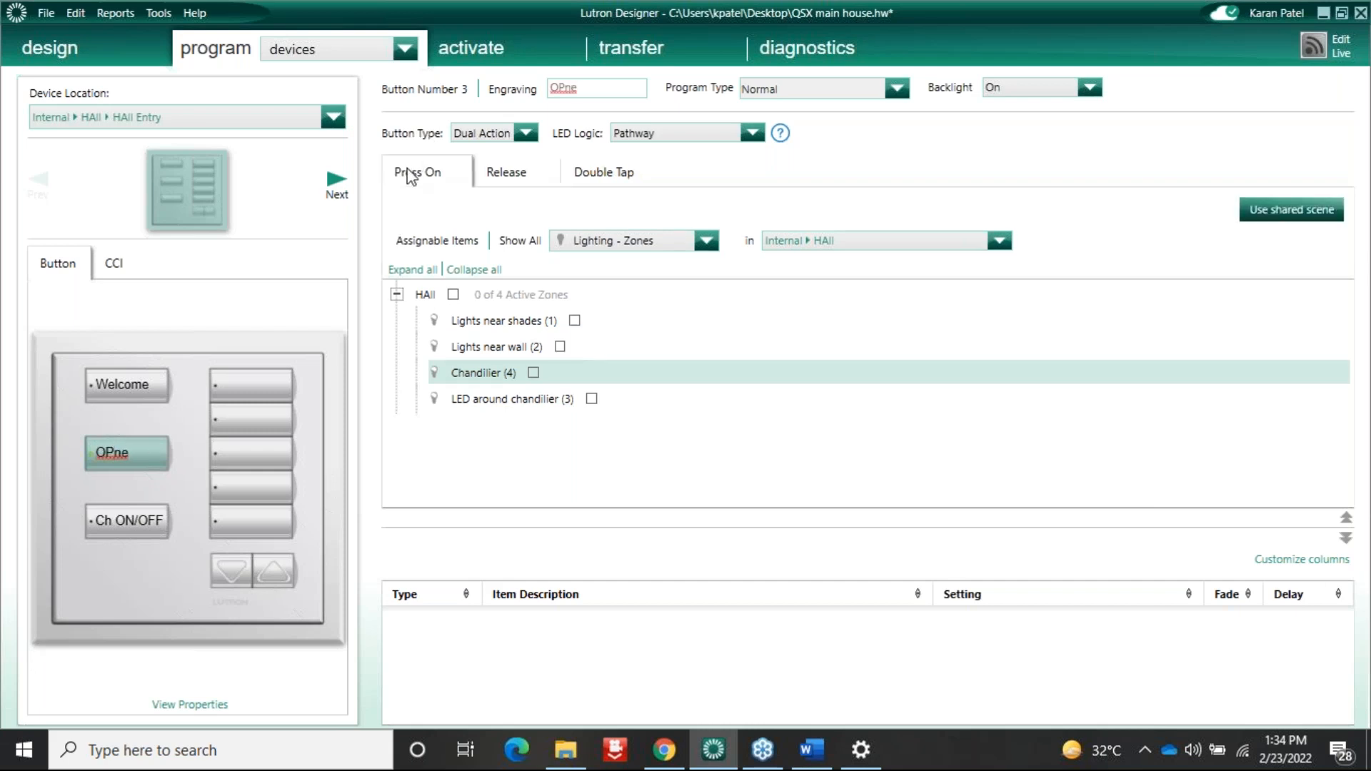
{"action": "left_click", "coordinate": [525, 178]}
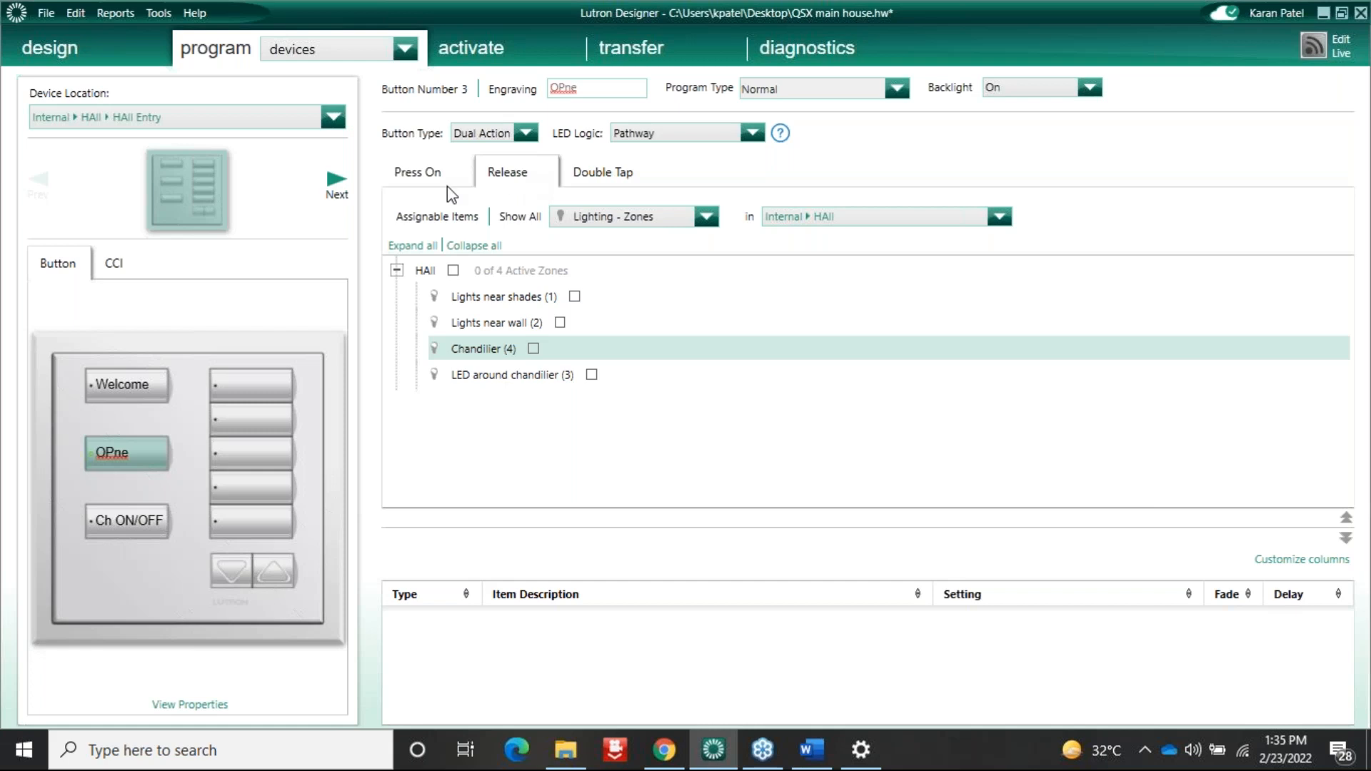
Step: Set the OPne button's type to Raise
{"action": "left_click", "coordinate": [526, 135]}
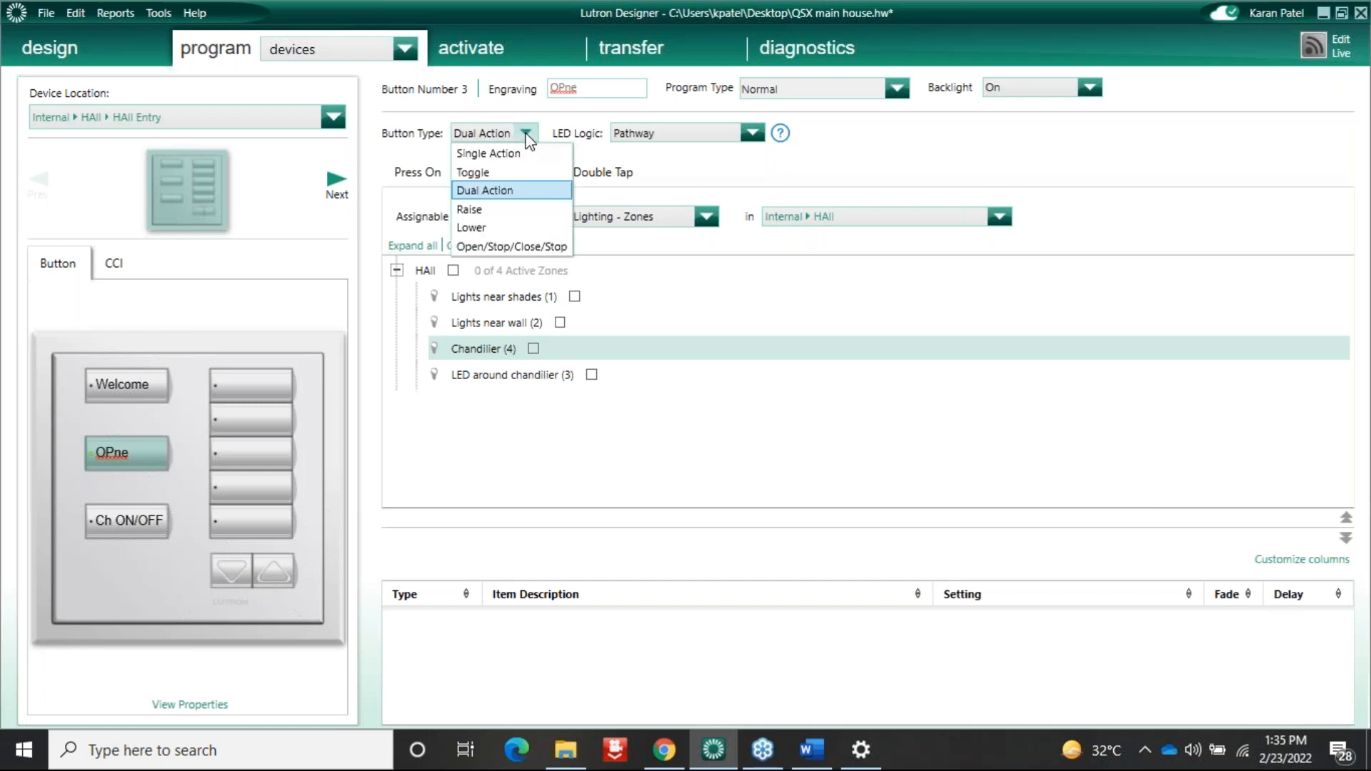
{"action": "left_click", "coordinate": [464, 210]}
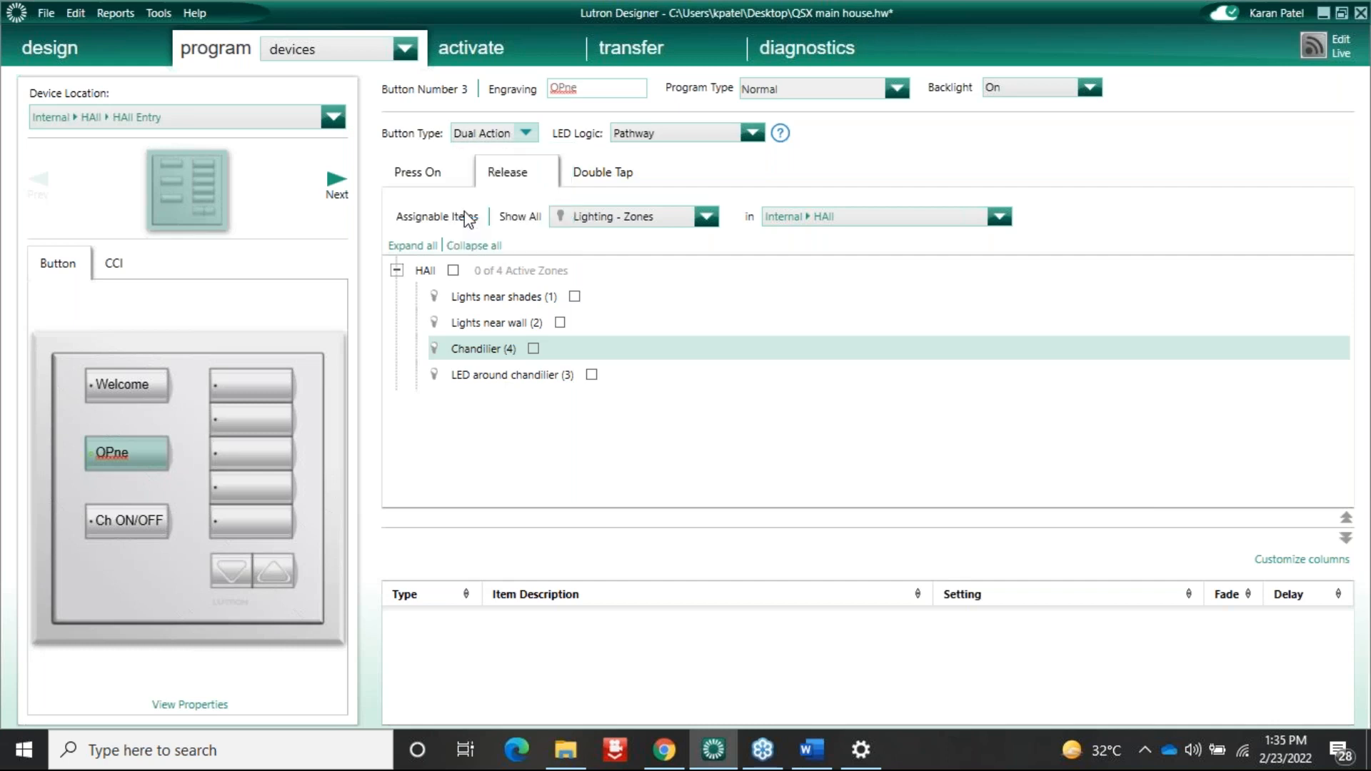
Step: Open the Bedright device in the Master Bedroom's Bedroom for programming
{"action": "left_click", "coordinate": [333, 117]}
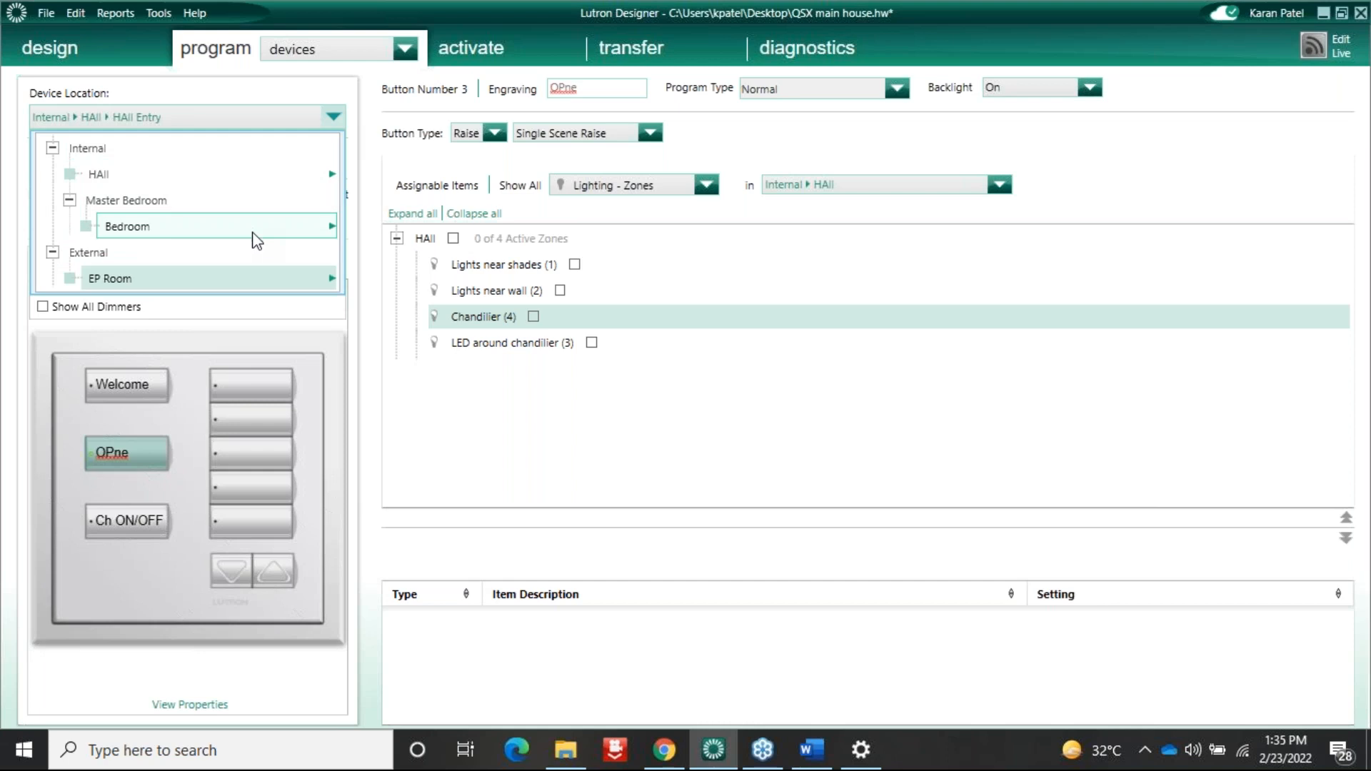
{"action": "mouse_move", "coordinate": [255, 239]}
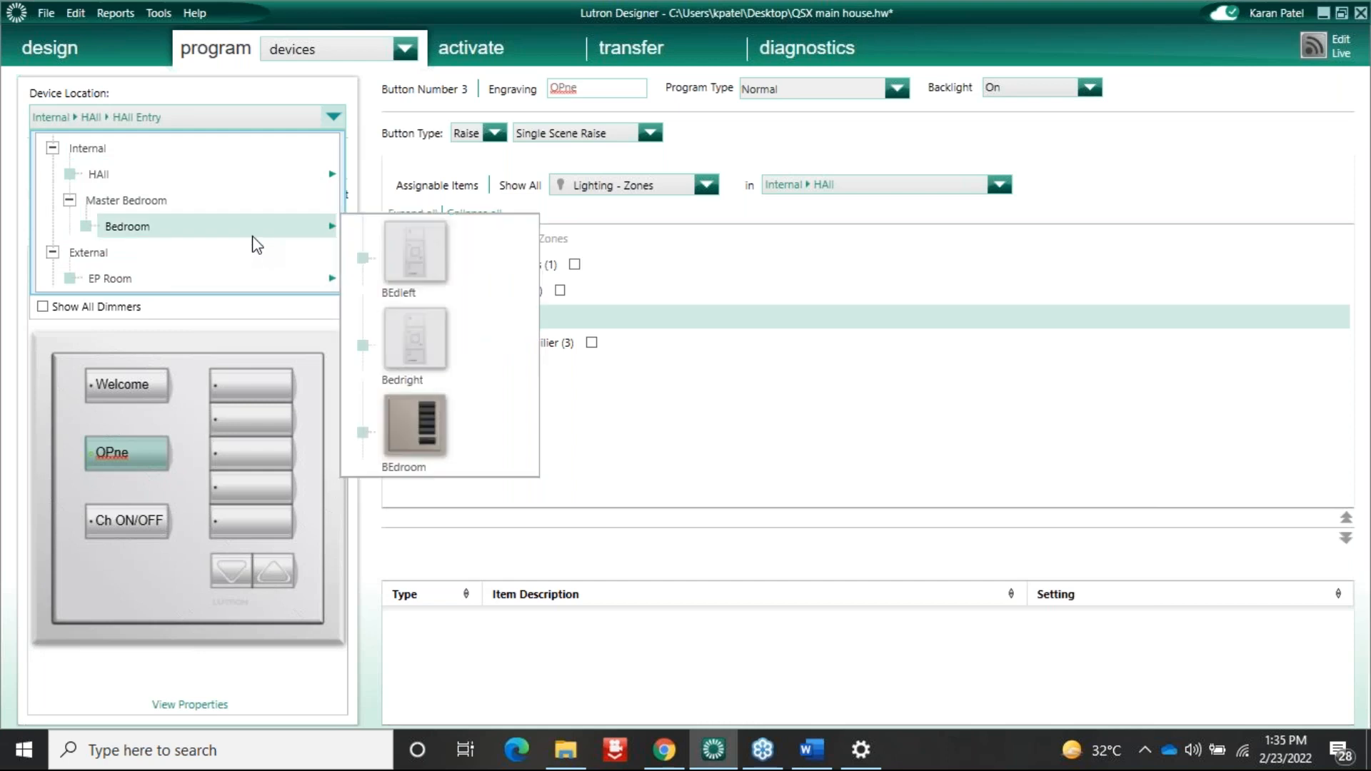
{"action": "left_click", "coordinate": [405, 338]}
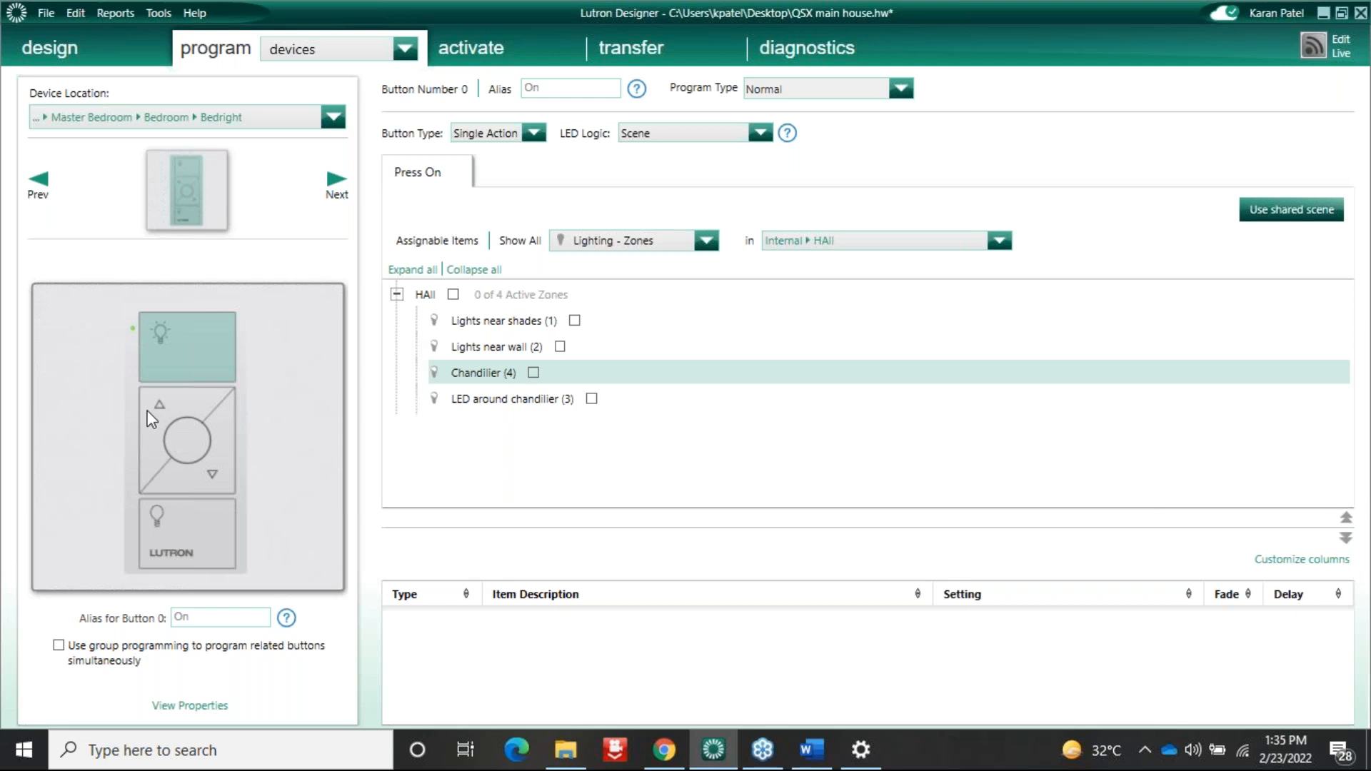
Step: Assign the Chandilier zone in HAll to both the Raise and Lower buttons of the Bedright remote
{"action": "left_click", "coordinate": [148, 412]}
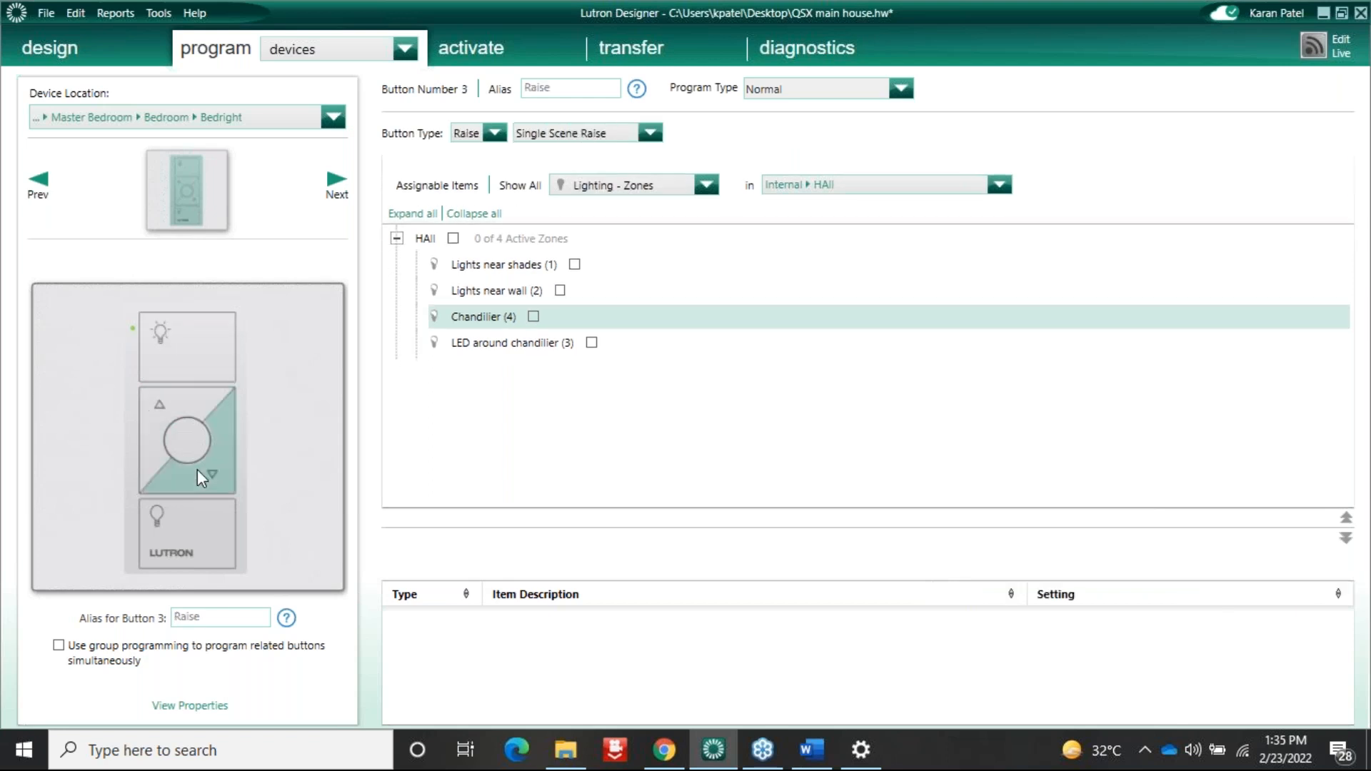
{"action": "left_click", "coordinate": [198, 469]}
{"action": "left_click", "coordinate": [170, 409]}
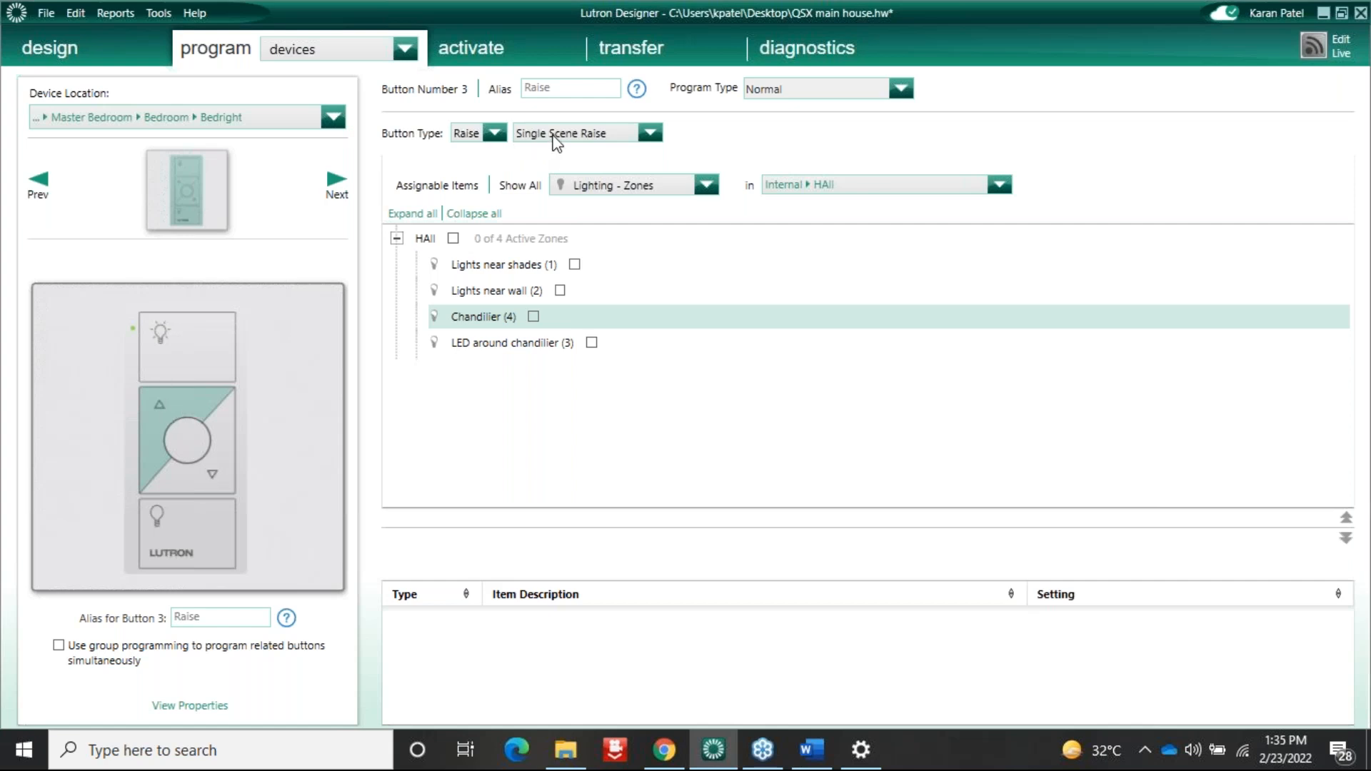
{"action": "left_click", "coordinate": [534, 316]}
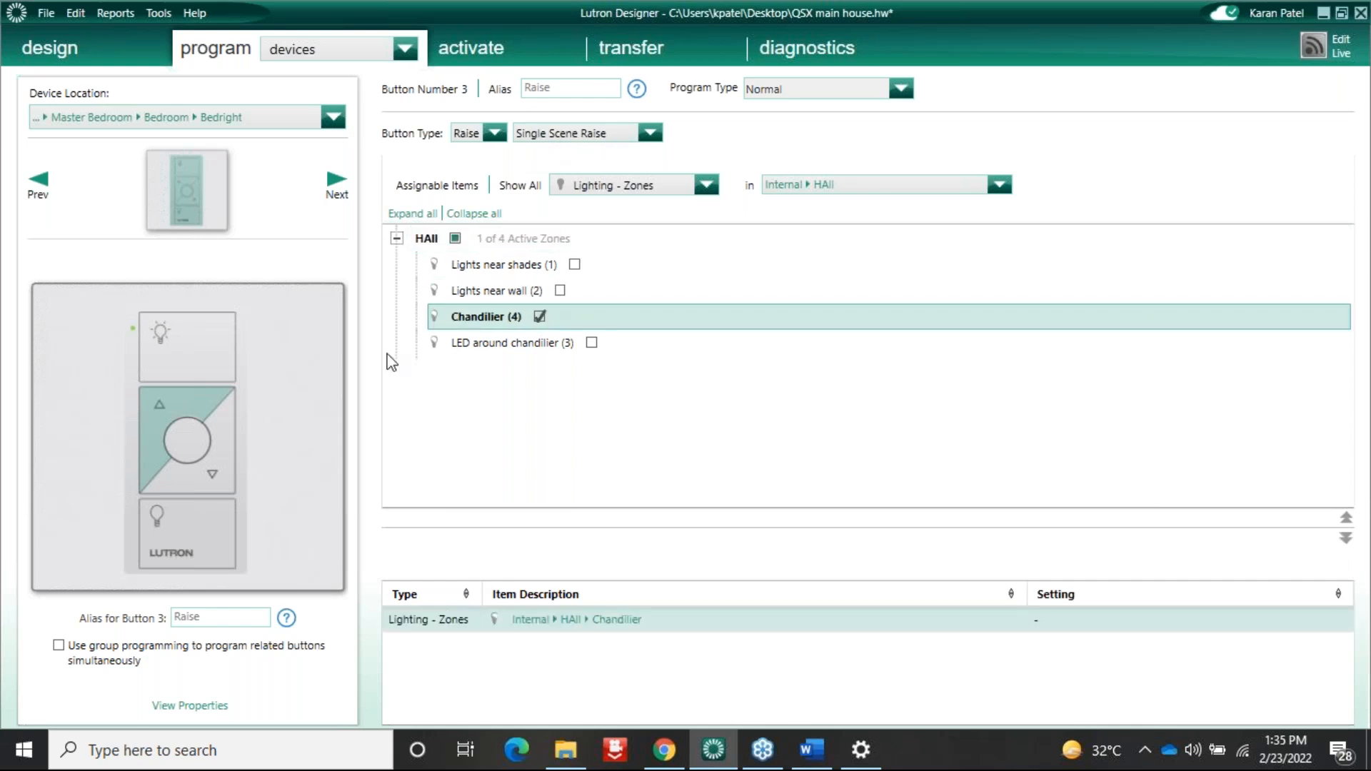
{"action": "left_click", "coordinate": [205, 466]}
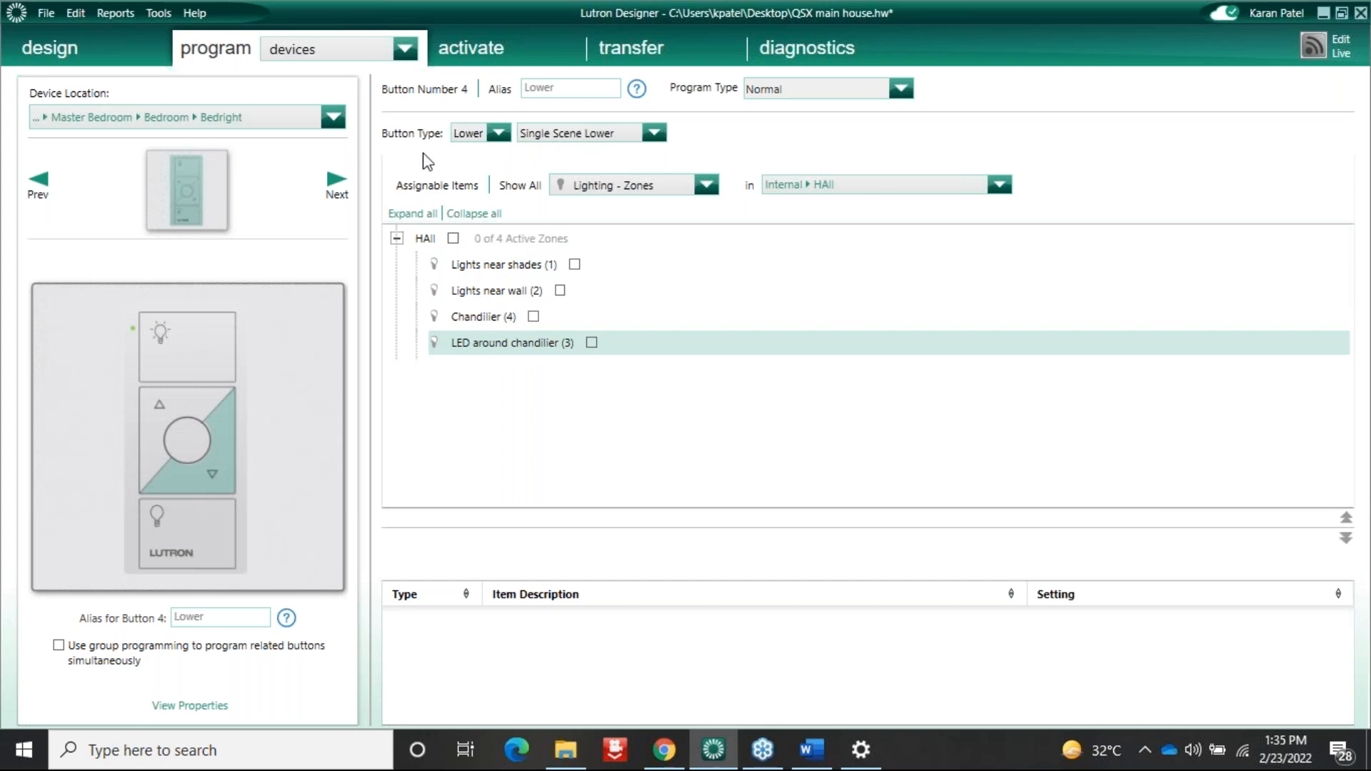
{"action": "left_click", "coordinate": [534, 317]}
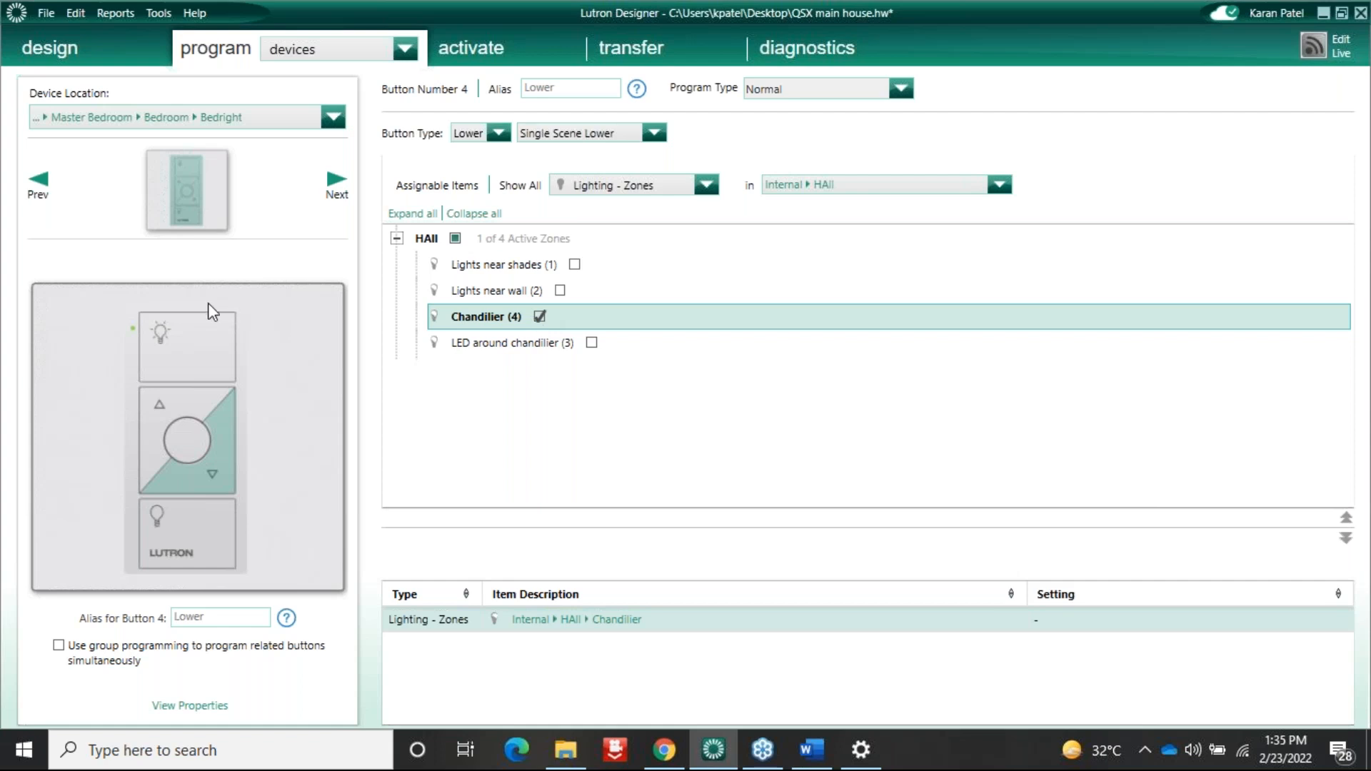
Step: Assign all HAll lighting zones to the remote's On button and change its button type to Toggle
{"action": "left_click", "coordinate": [193, 344]}
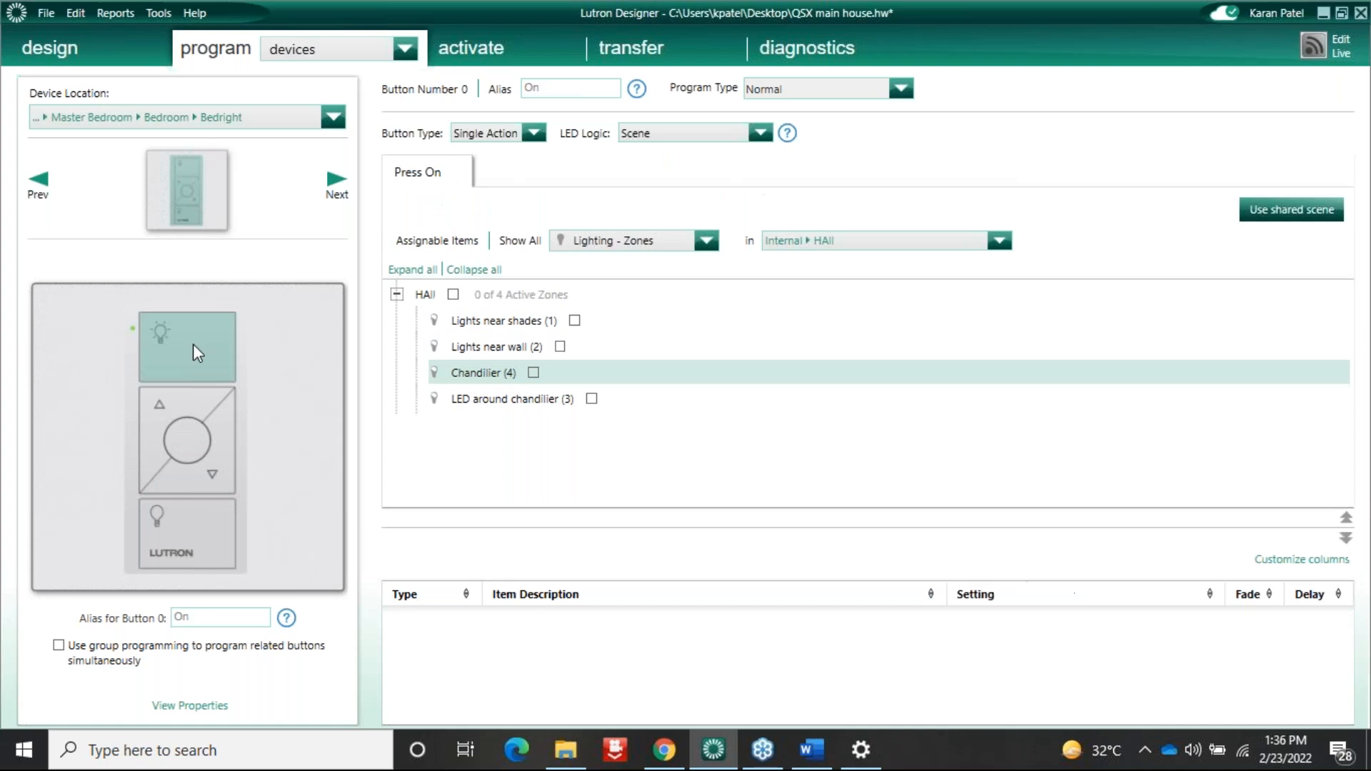
{"action": "left_click", "coordinate": [453, 295]}
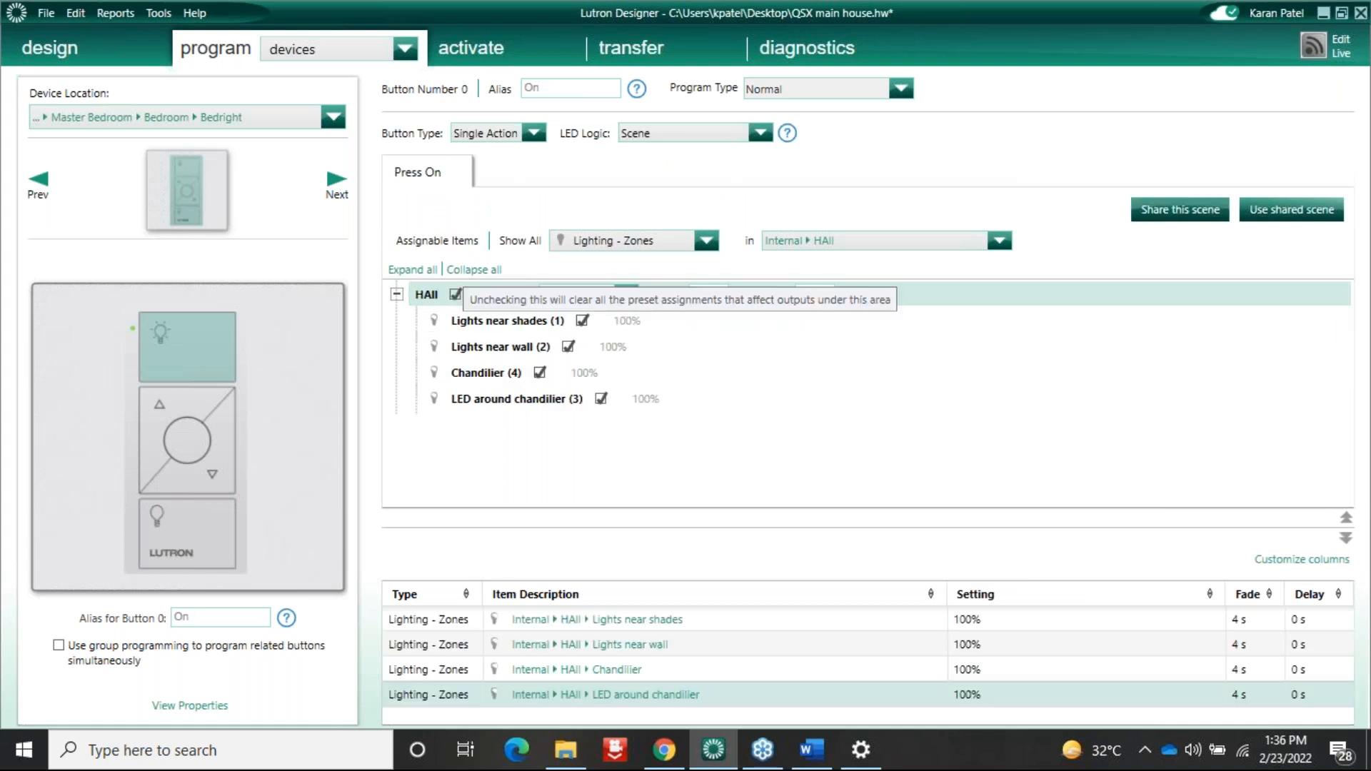
{"action": "left_click", "coordinate": [187, 534]}
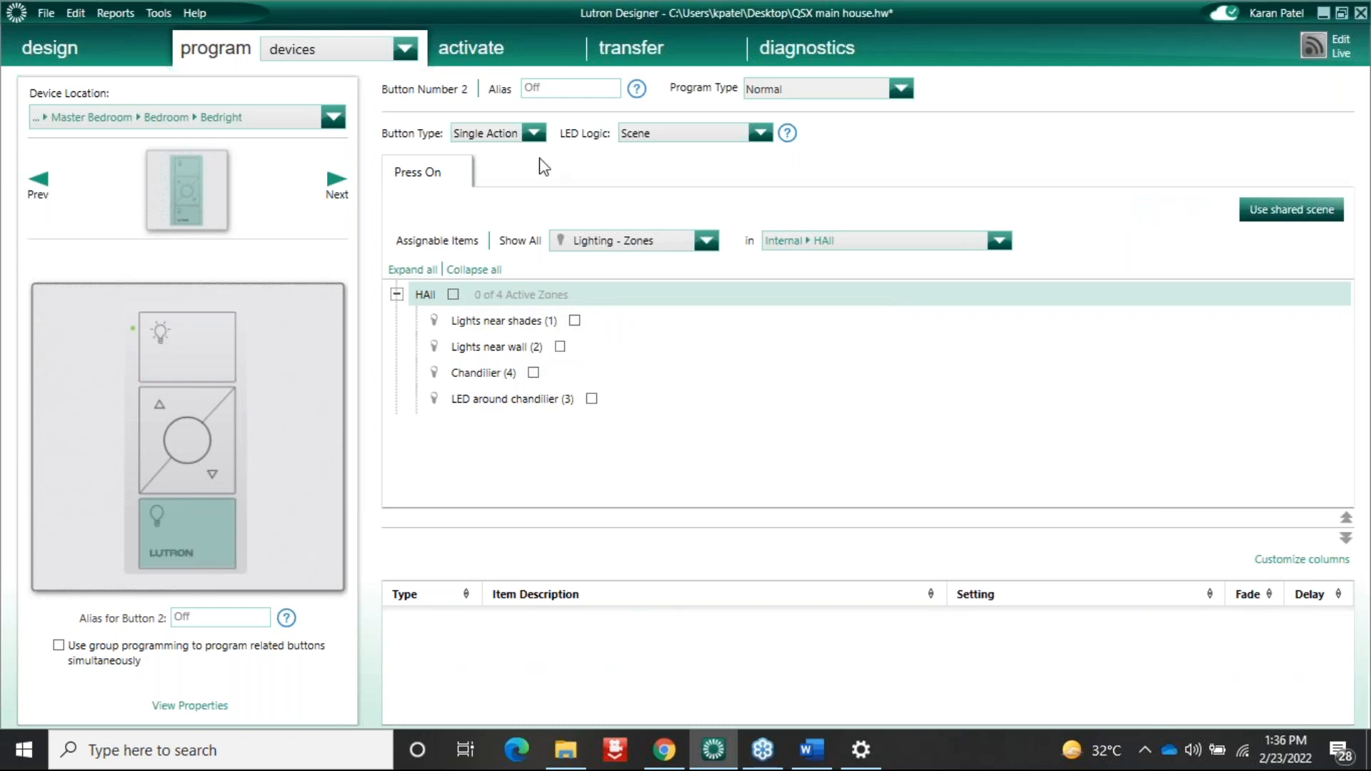
{"action": "left_click", "coordinate": [174, 358]}
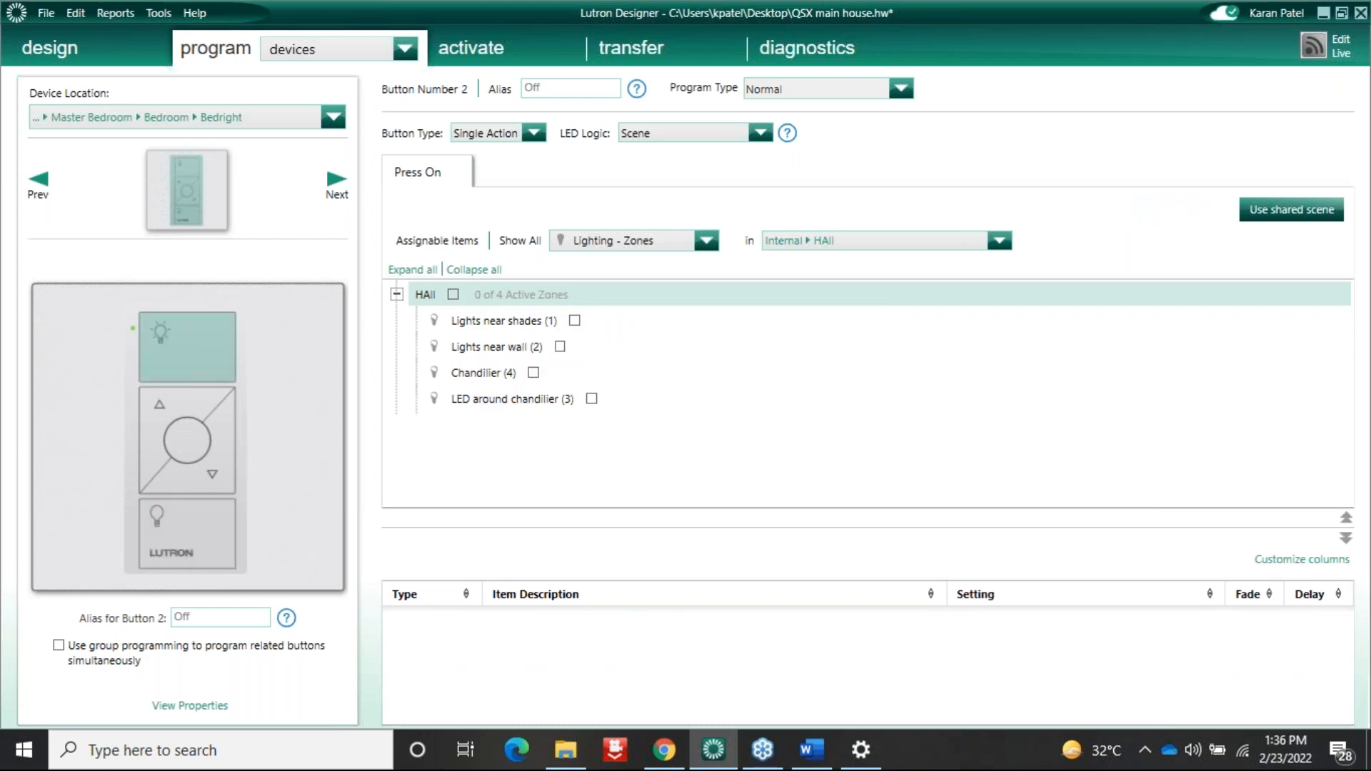
{"action": "left_click", "coordinate": [534, 133]}
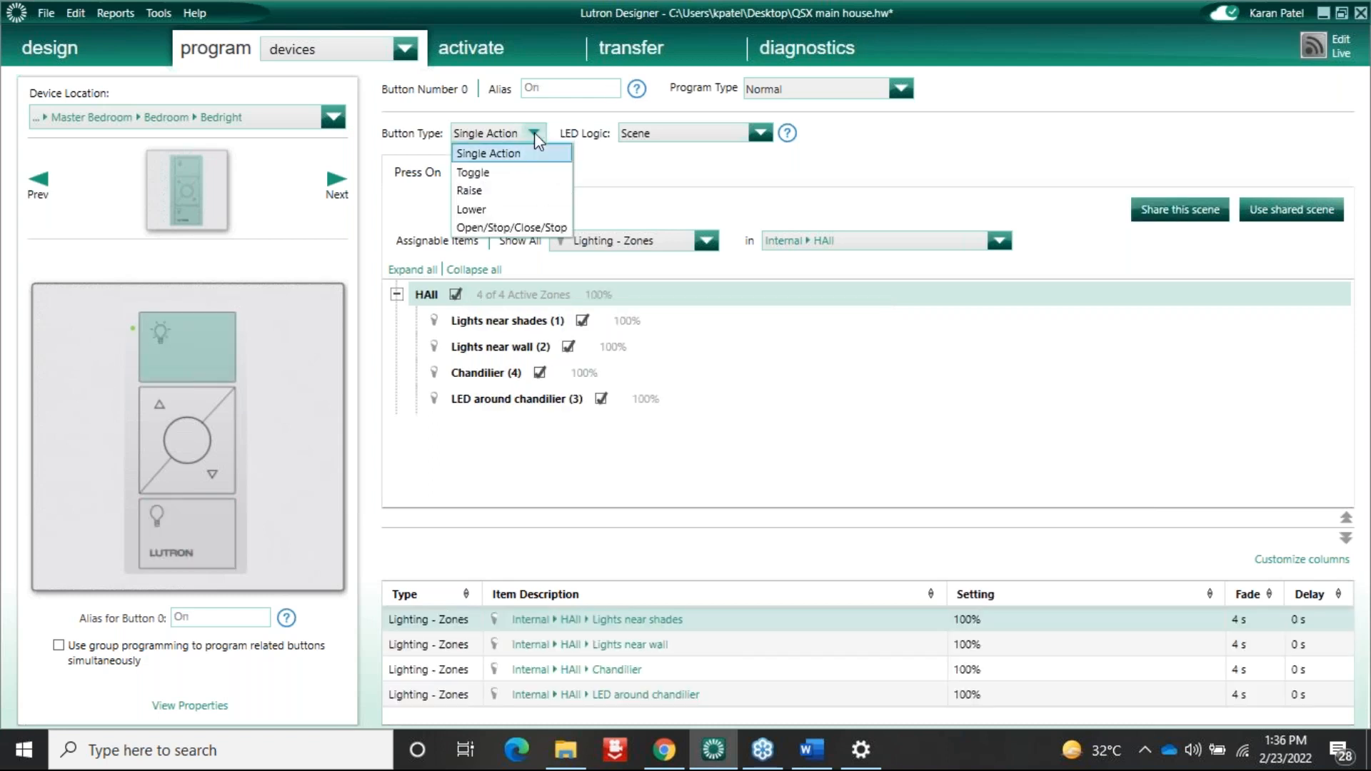
{"action": "left_click", "coordinate": [477, 173]}
Step: Change the button type of the remote's Off button to Toggle
{"action": "left_click", "coordinate": [173, 554]}
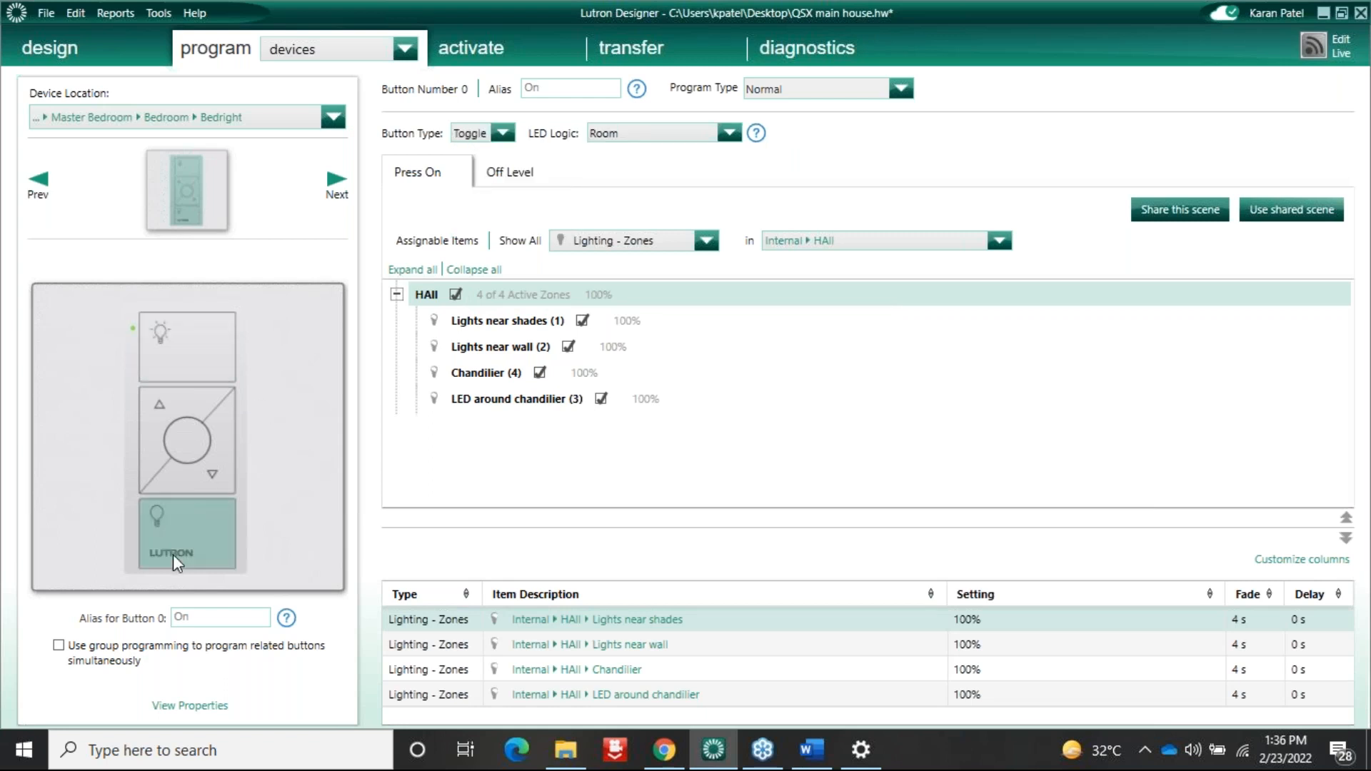
{"action": "left_click", "coordinate": [532, 133]}
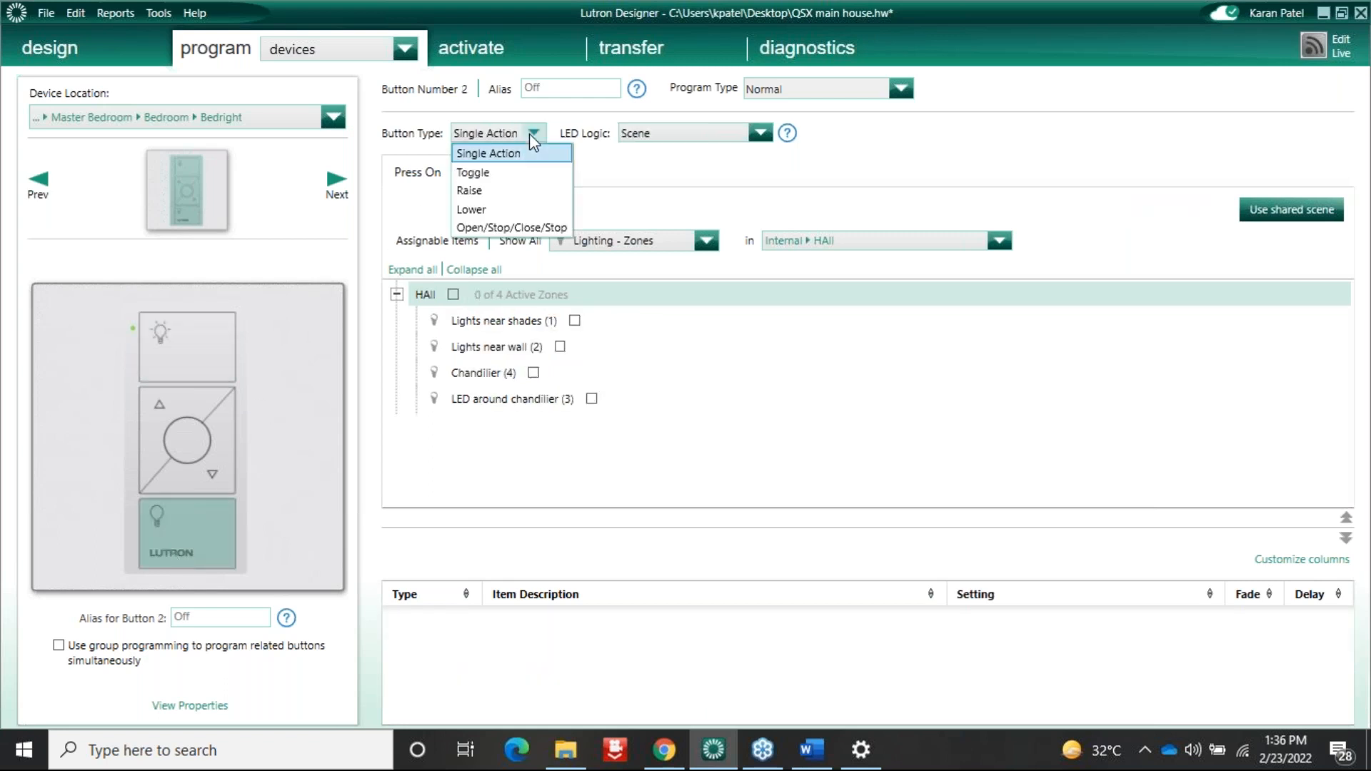
{"action": "left_click", "coordinate": [475, 172]}
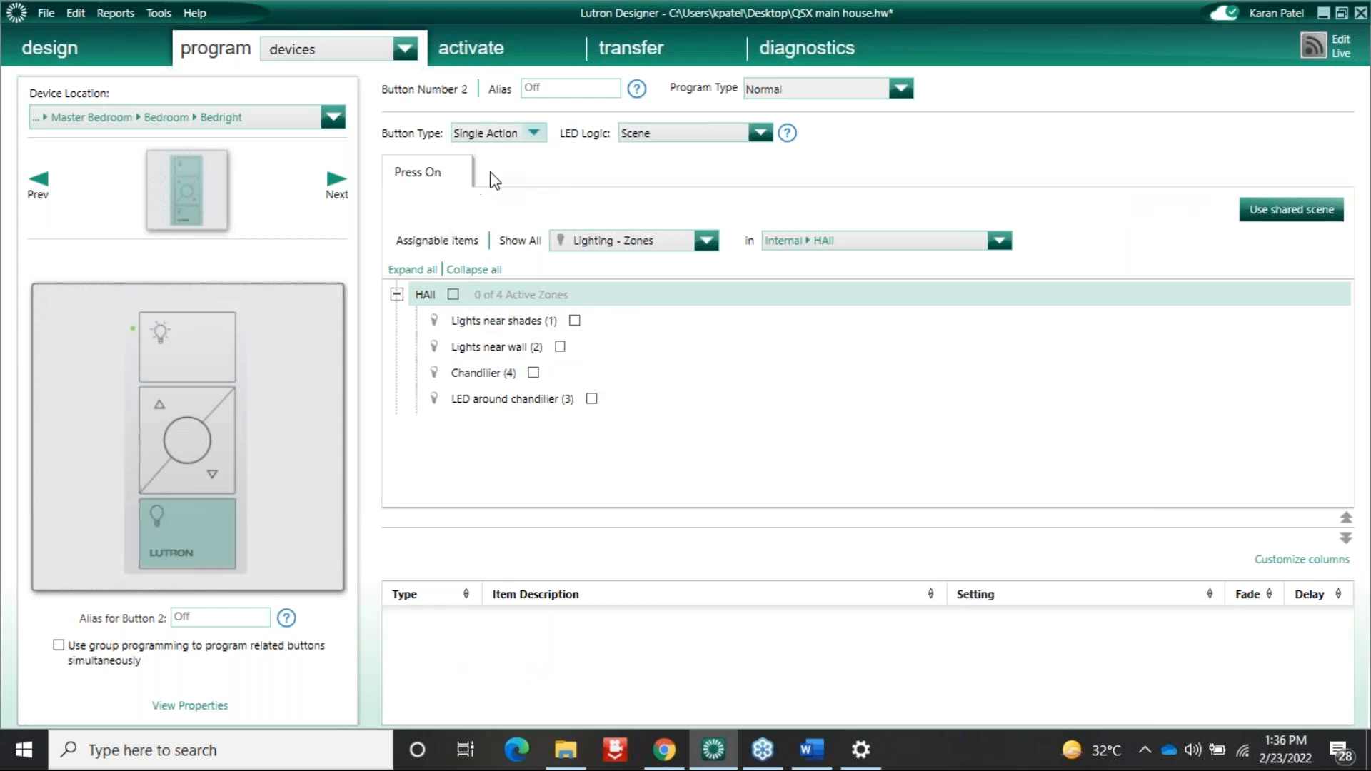
Step: Assign all Bedroom shade groups in Master Bedroom to the Off button's press-on action
{"action": "left_click", "coordinate": [642, 242]}
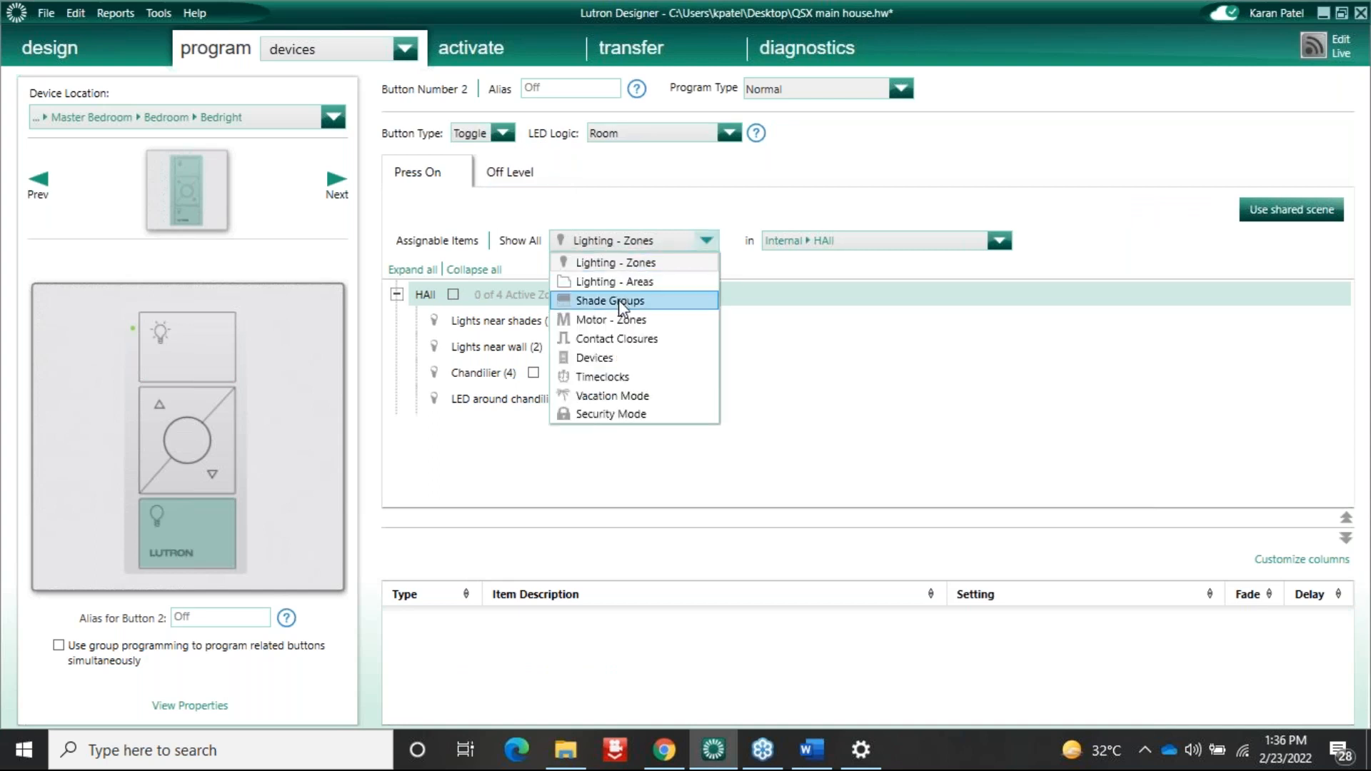
{"action": "left_click", "coordinate": [624, 307]}
{"action": "left_click", "coordinate": [827, 238]}
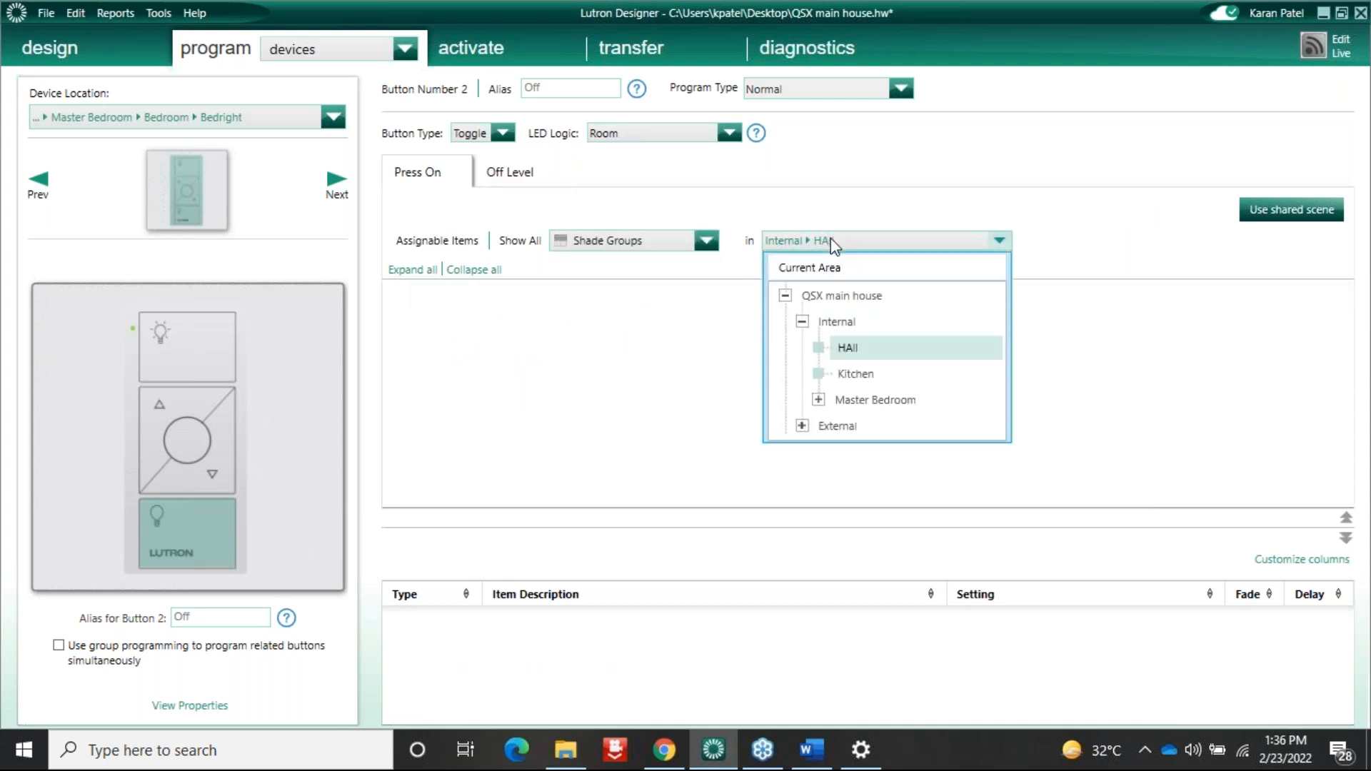
{"action": "left_click", "coordinate": [857, 401]}
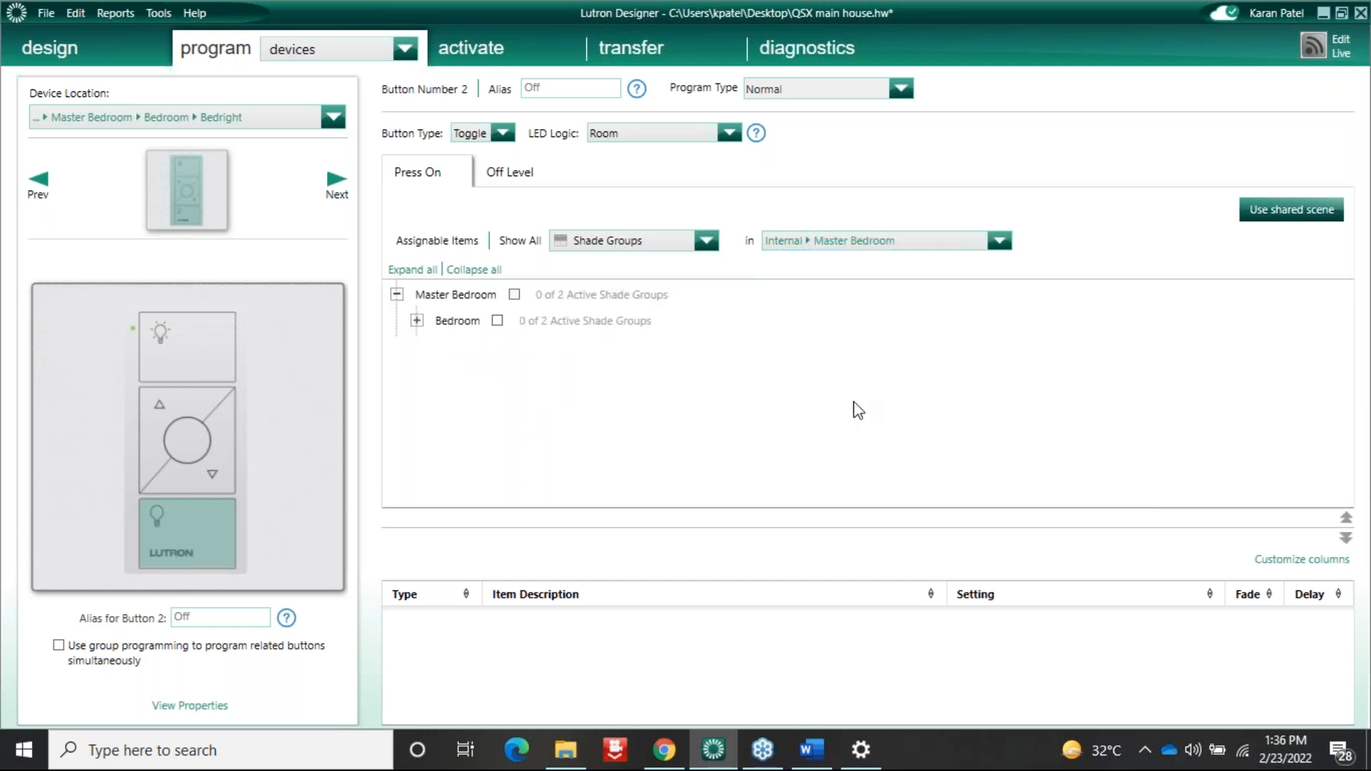
{"action": "left_click", "coordinate": [499, 324]}
{"action": "left_click", "coordinate": [498, 321]}
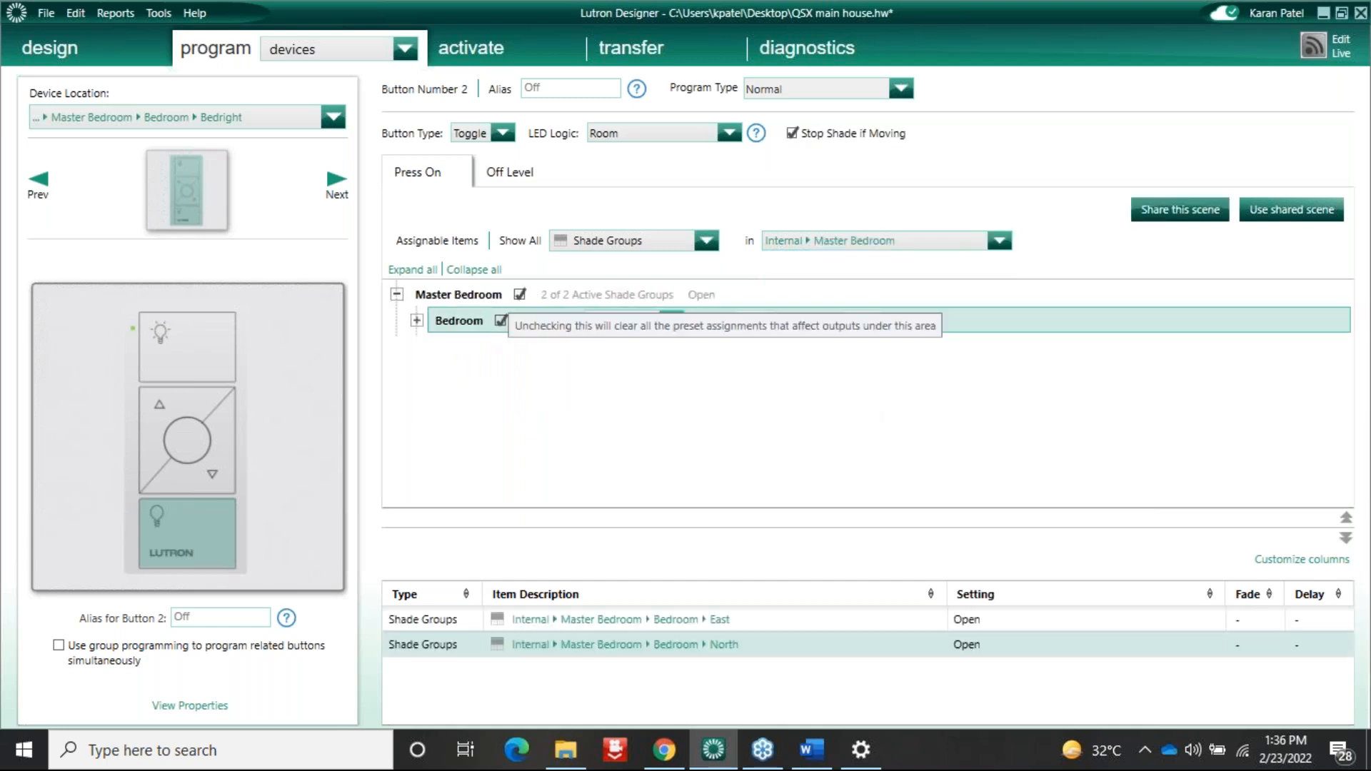
{"action": "left_click", "coordinate": [172, 355]}
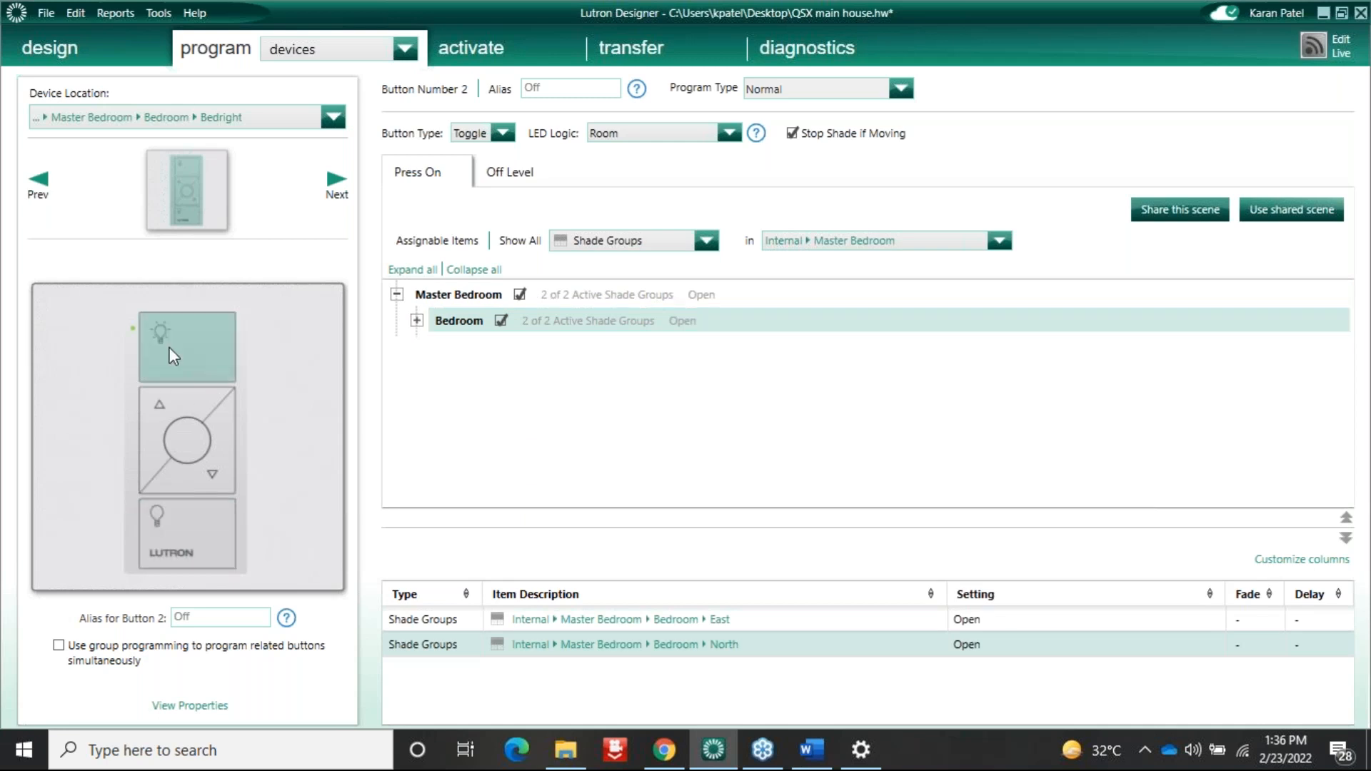
Step: Change the Raise button of the Bedright keypad to Master Raise, accepting that its presets are cleared
{"action": "left_click", "coordinate": [191, 529]}
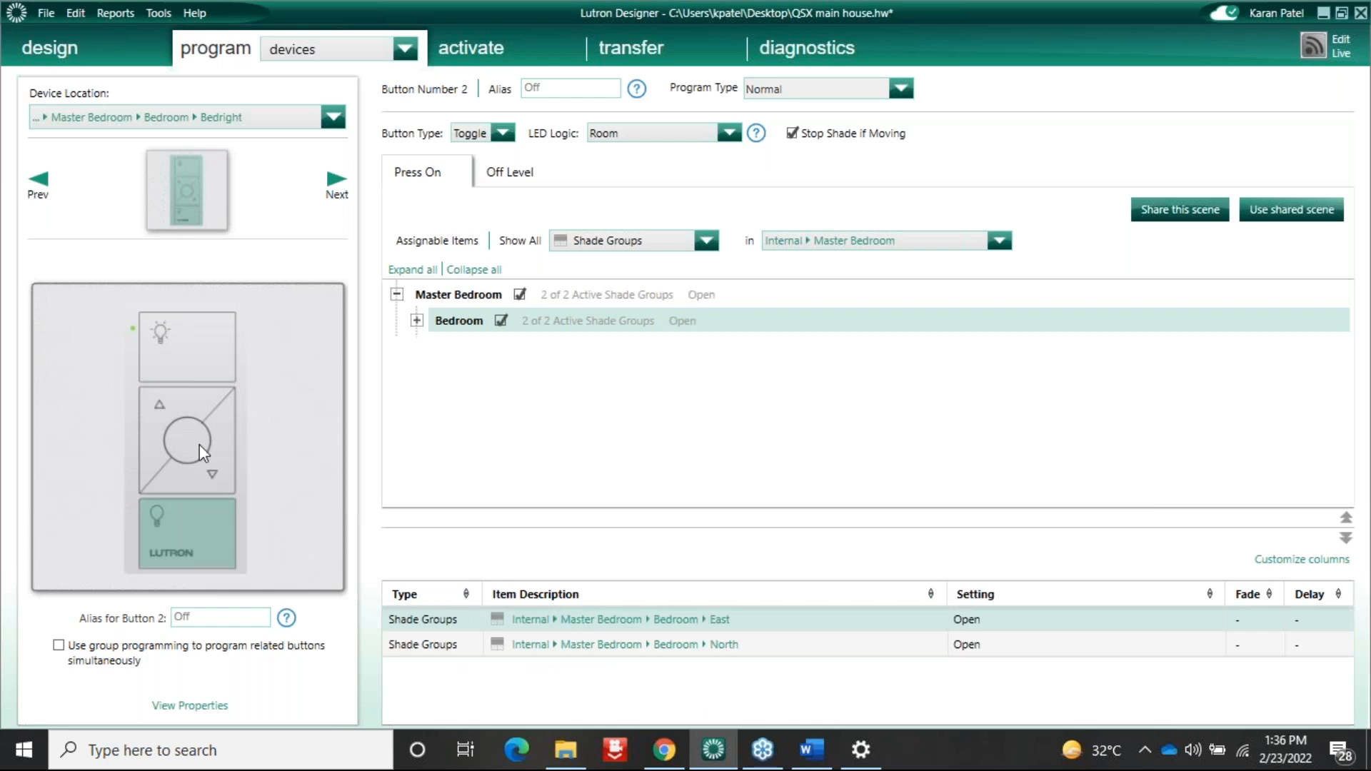
{"action": "left_click", "coordinate": [163, 408]}
{"action": "left_click", "coordinate": [493, 134]}
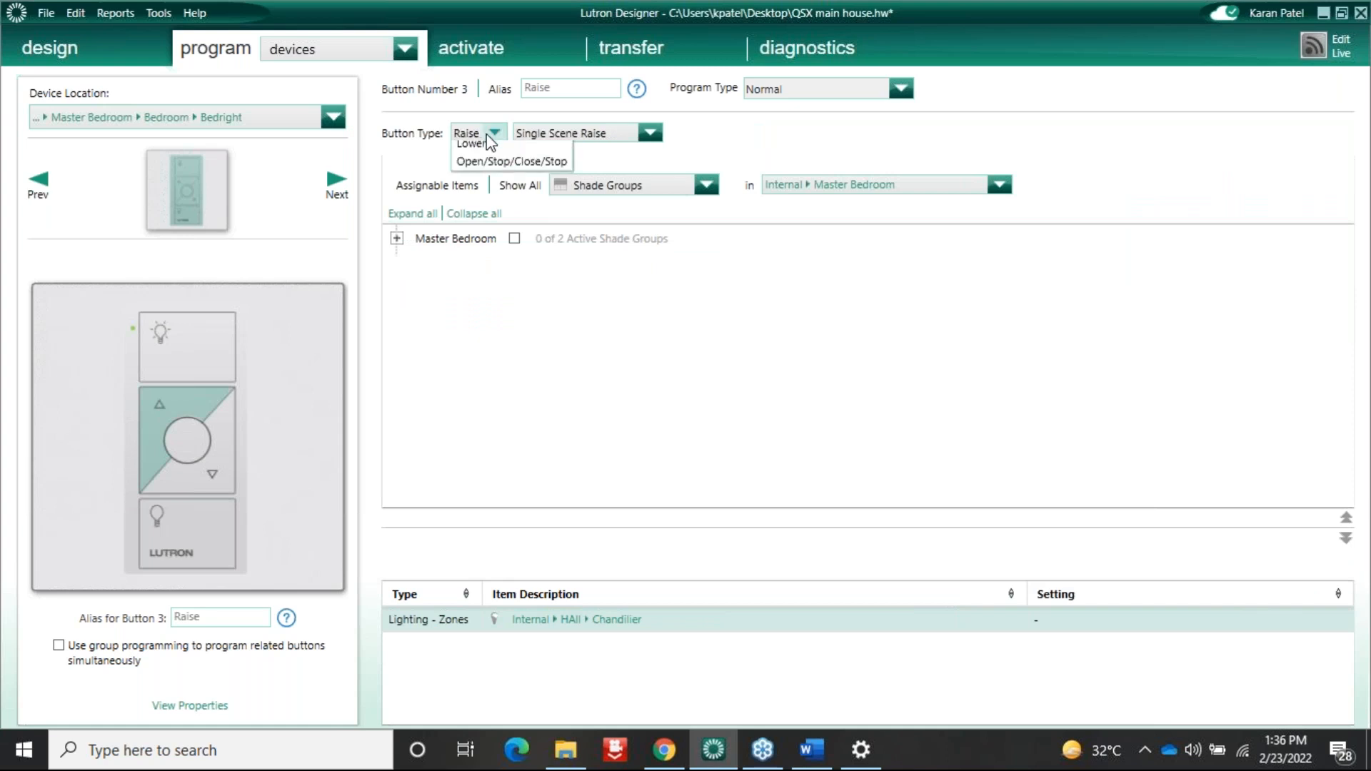
{"action": "left_click", "coordinate": [491, 135]}
{"action": "left_click", "coordinate": [565, 135]}
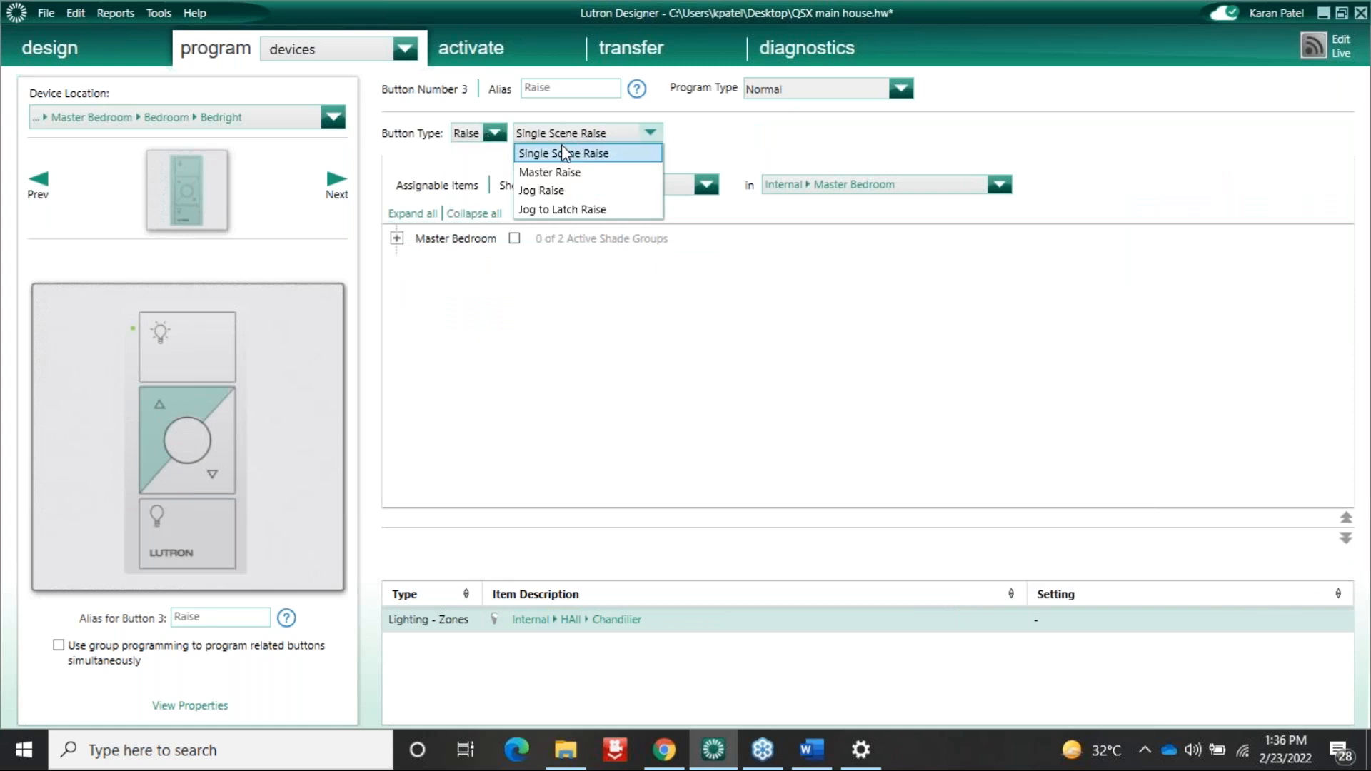
{"action": "left_click", "coordinate": [565, 172]}
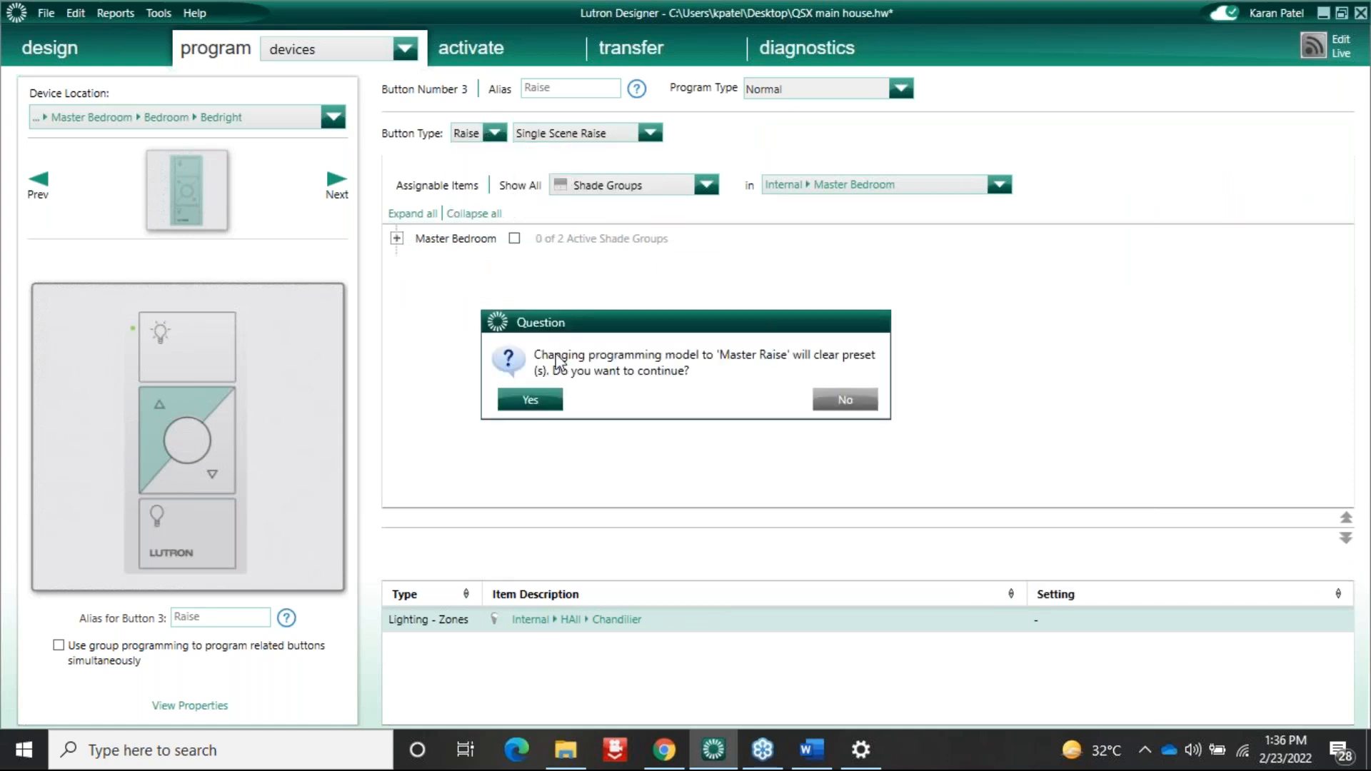
{"action": "left_click", "coordinate": [549, 404]}
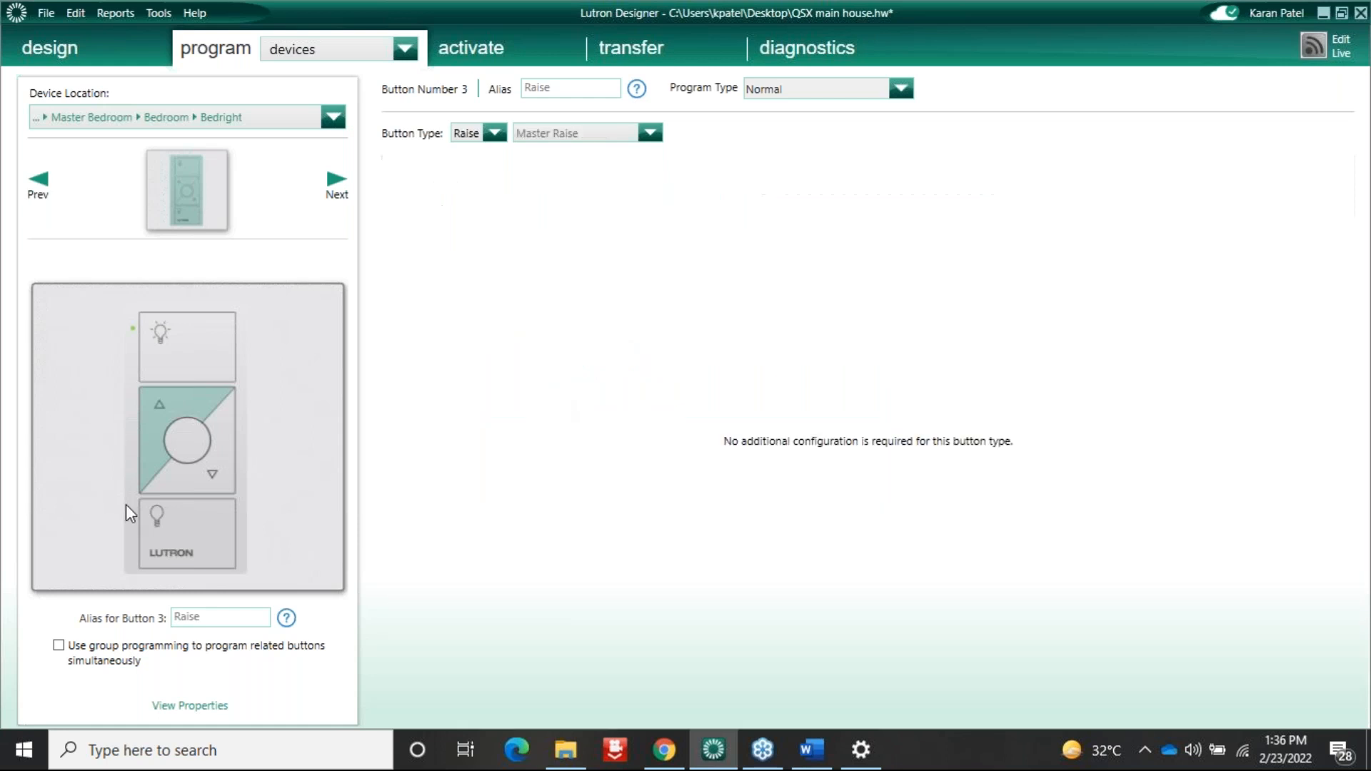
Step: Change the Bedright keypad's Lower button to Master Lower, accepting that its presets are cleared
{"action": "left_click", "coordinate": [177, 463]}
{"action": "left_click", "coordinate": [604, 133]}
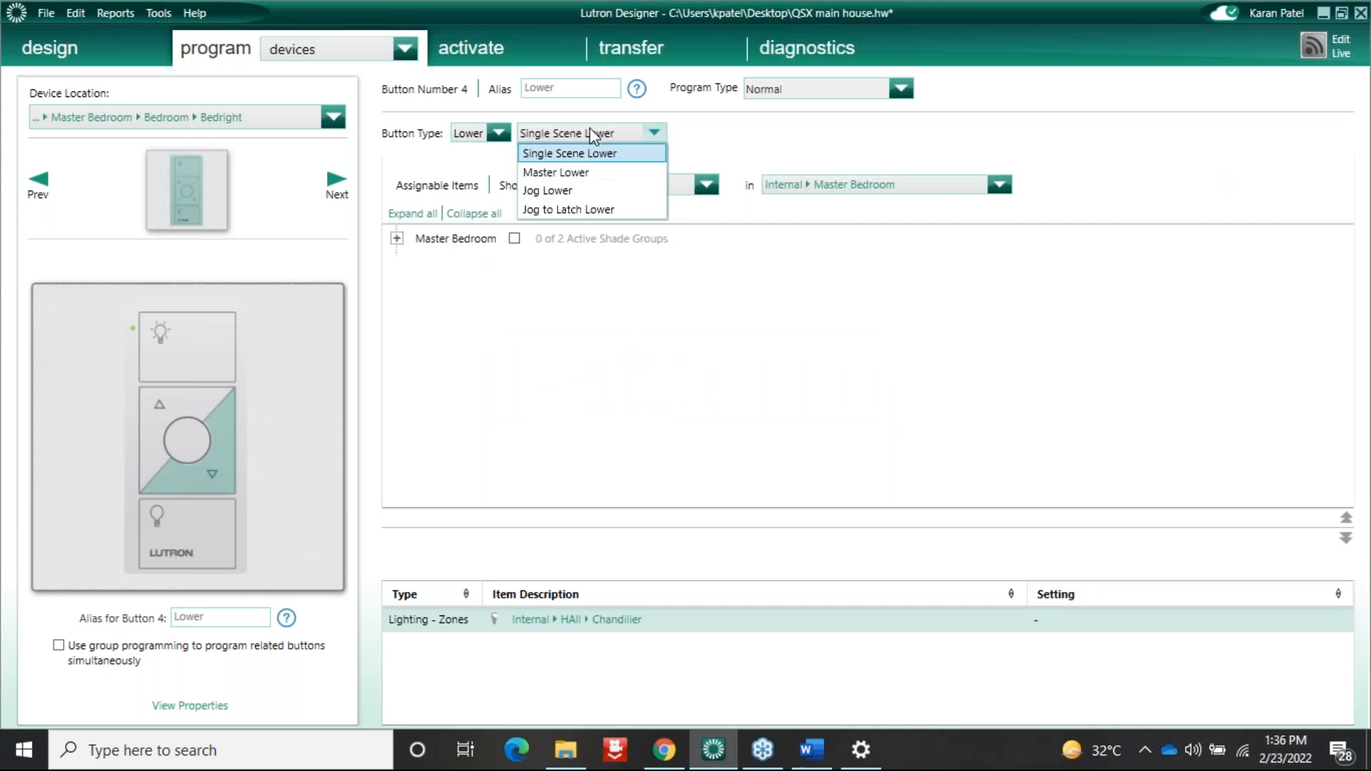
{"action": "left_click", "coordinate": [575, 174]}
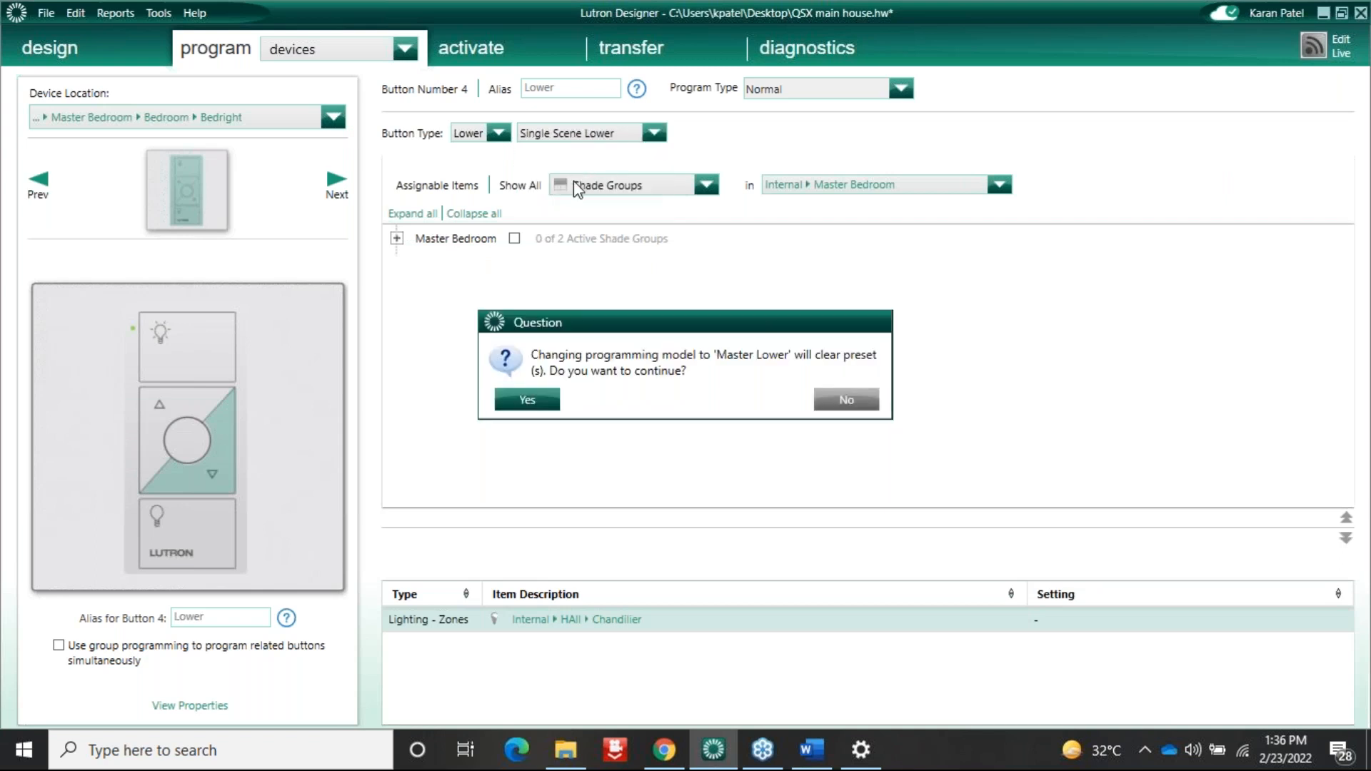
{"action": "left_click", "coordinate": [539, 399]}
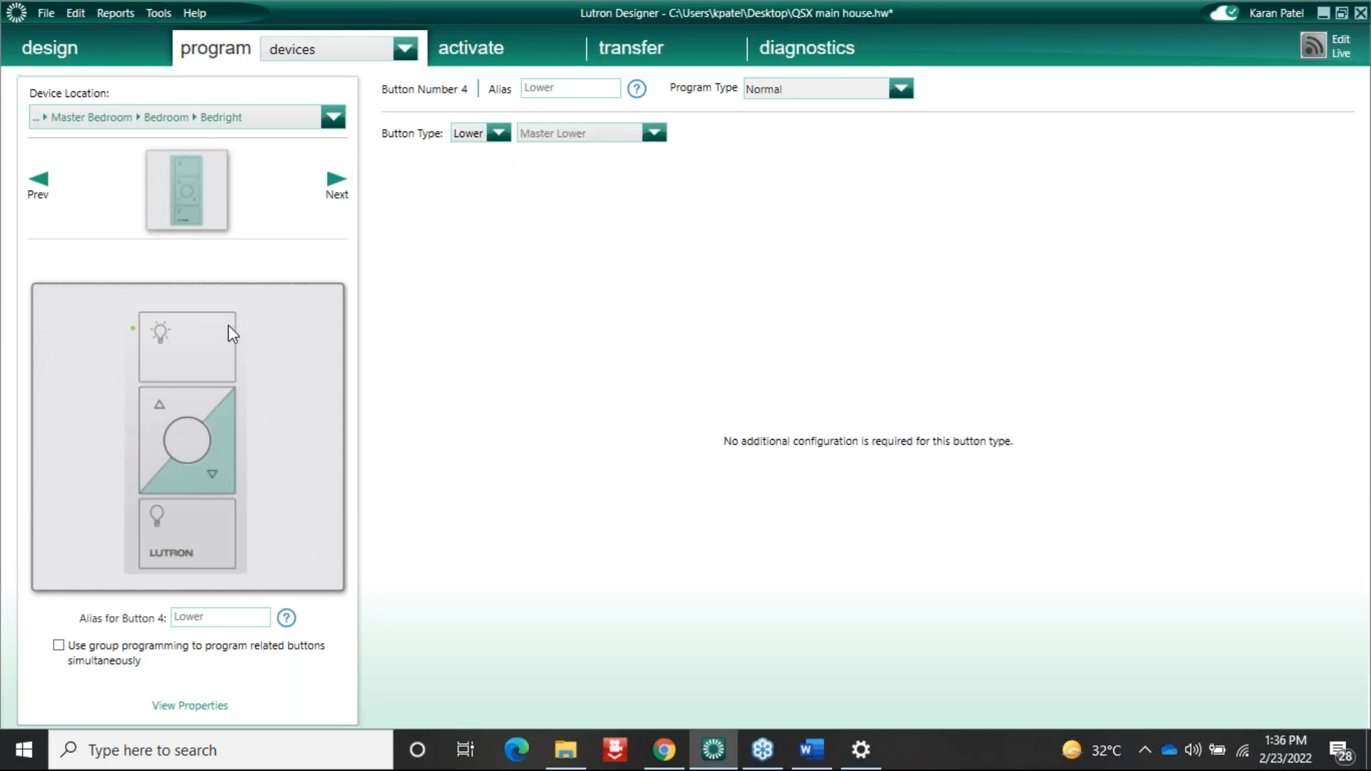
{"action": "left_click", "coordinate": [229, 324]}
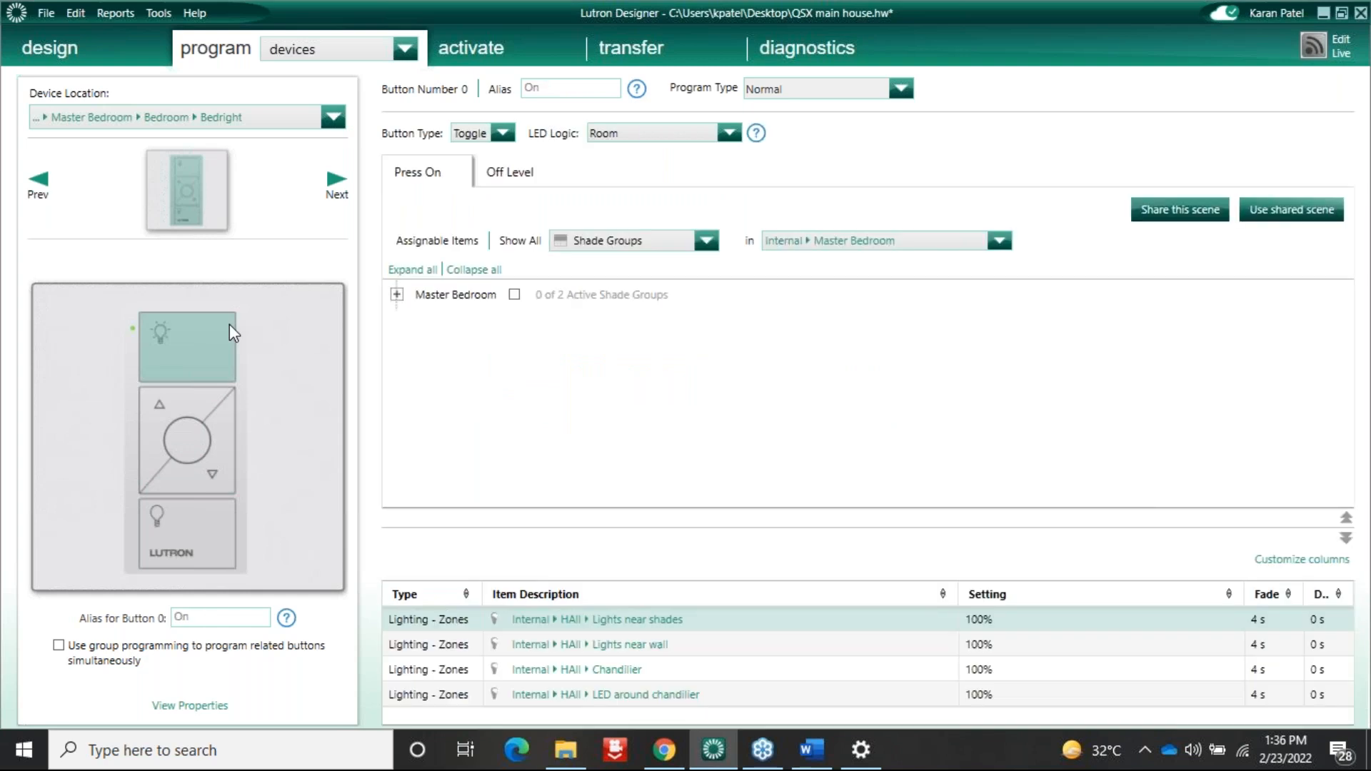
{"action": "left_click", "coordinate": [190, 550]}
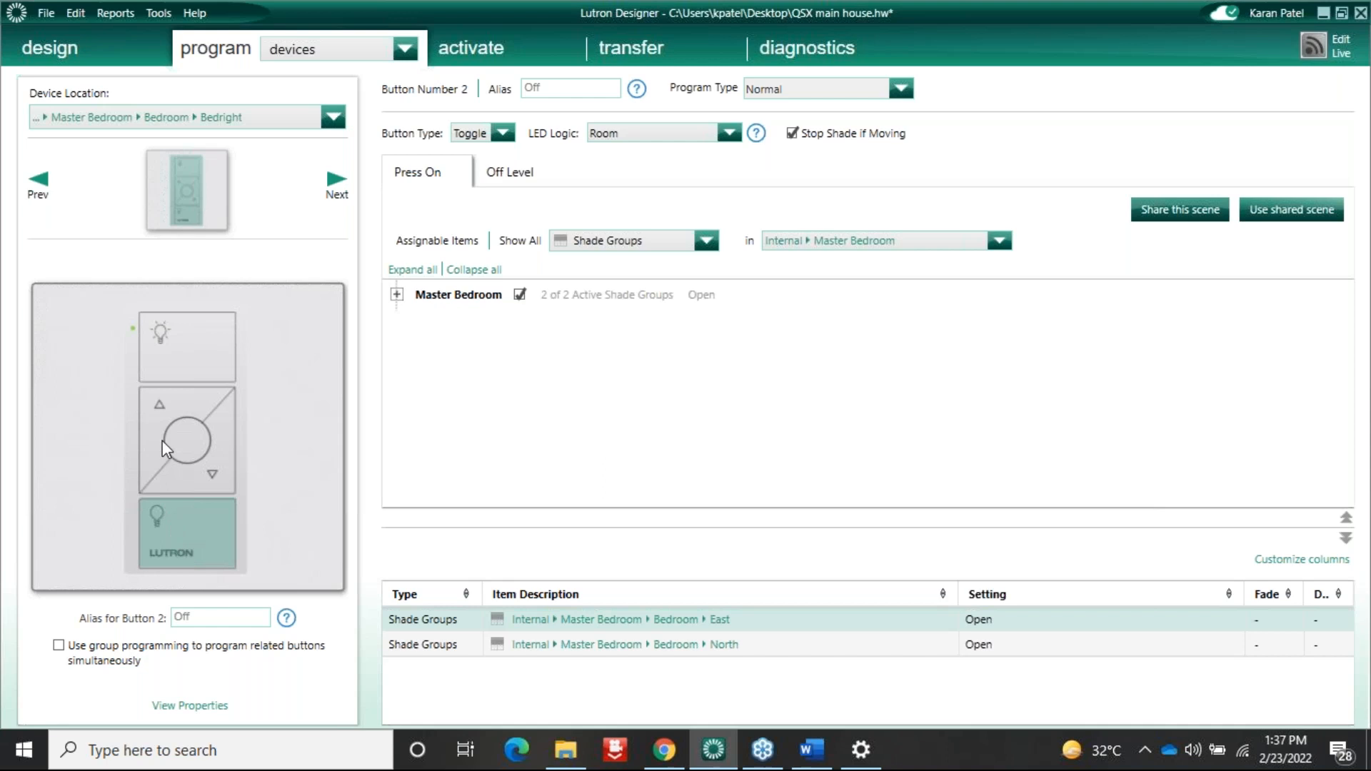
{"action": "left_click", "coordinate": [156, 402]}
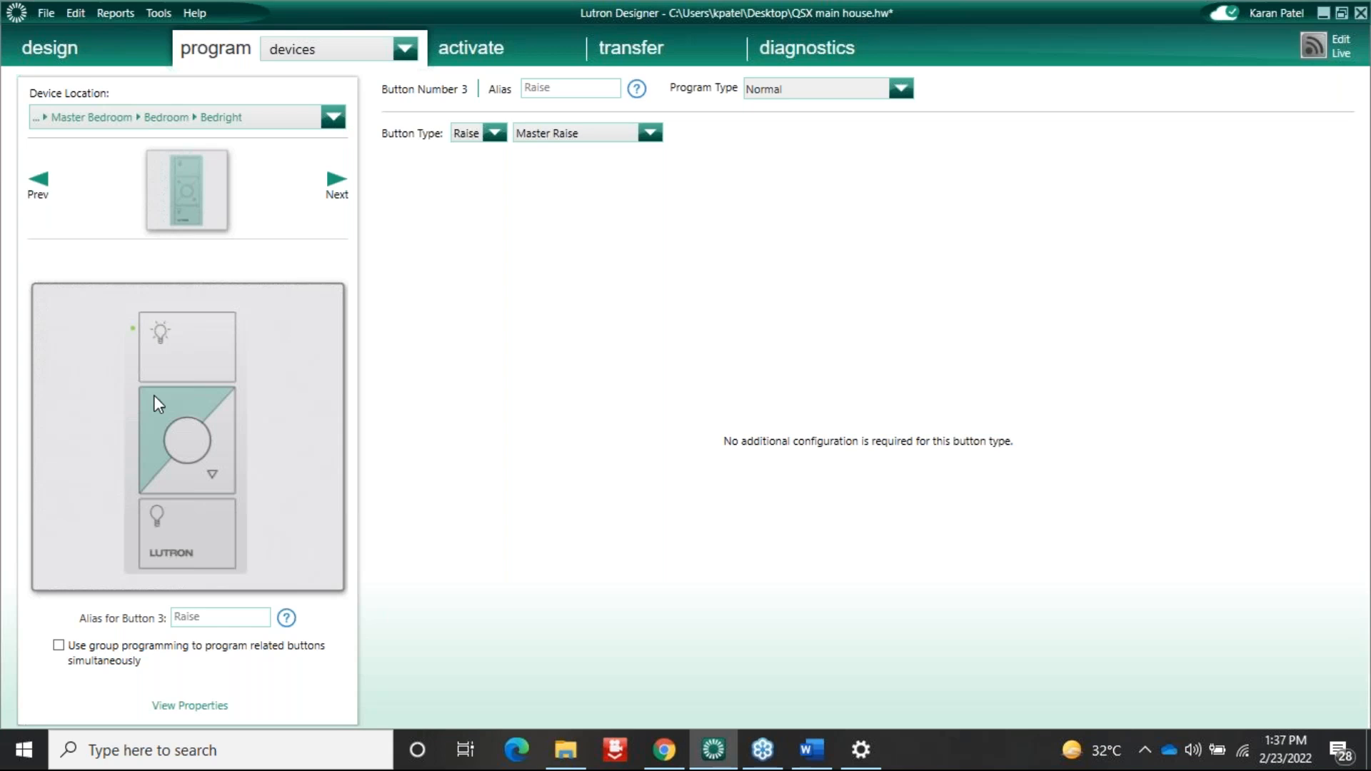
{"action": "left_click", "coordinate": [209, 343]}
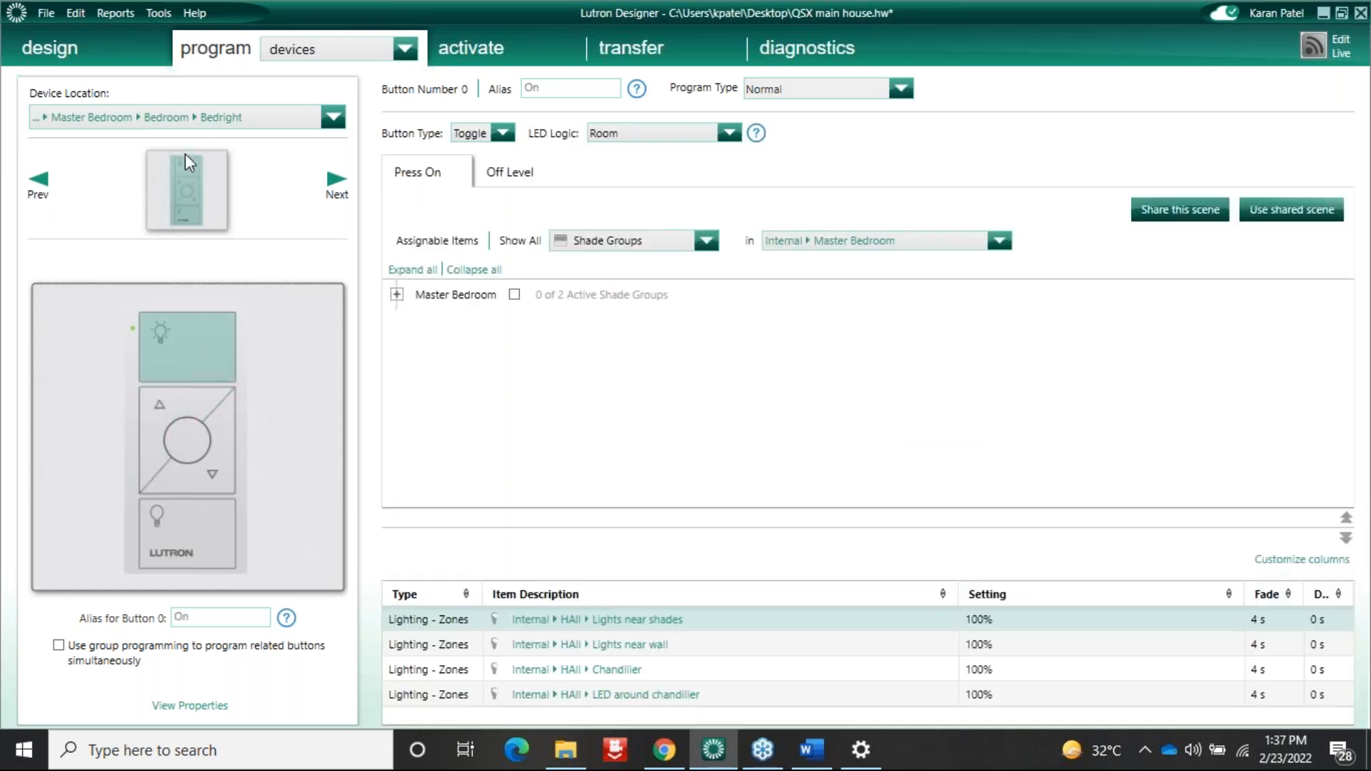
Step: On the HAll Entry keypad, set the first blank button of the second column to the Open/Stop/Close/Stop type
{"action": "left_click", "coordinate": [143, 117]}
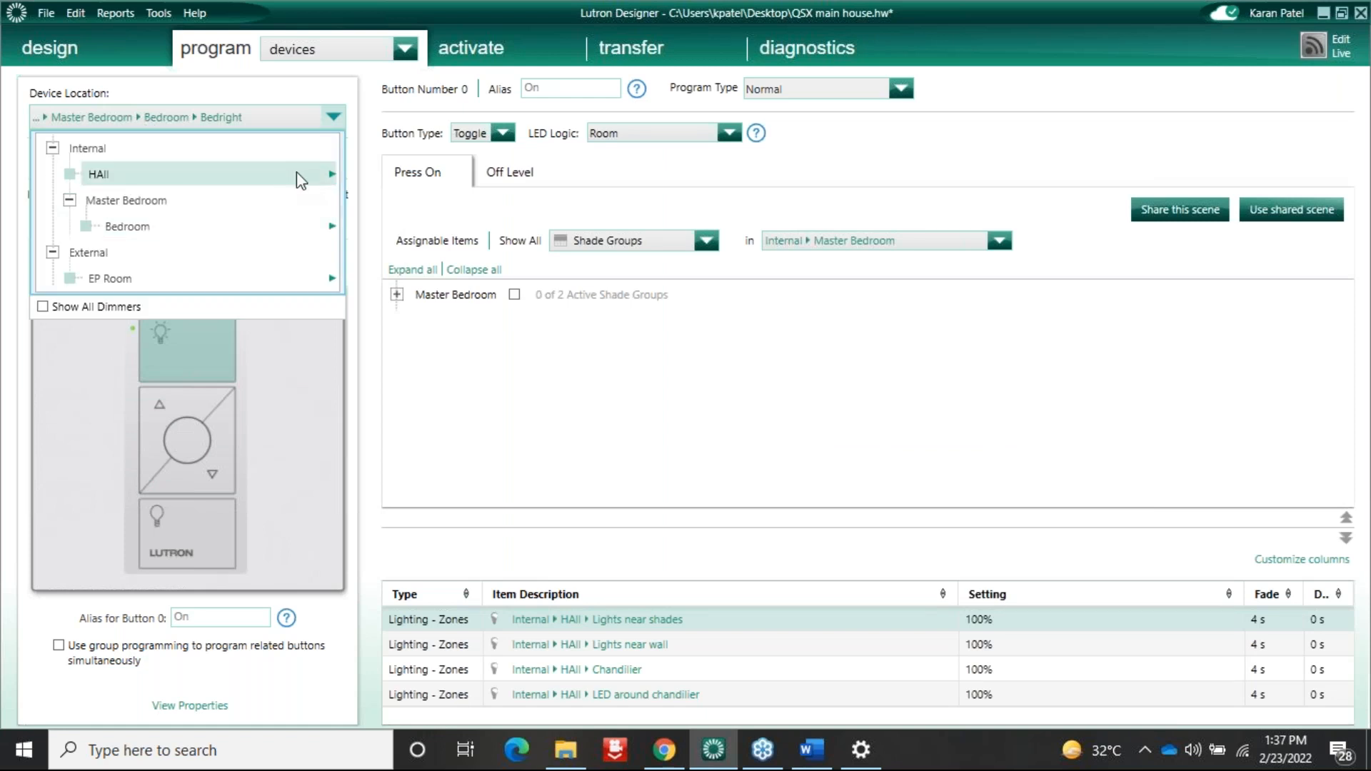
{"action": "mouse_move", "coordinate": [302, 180]}
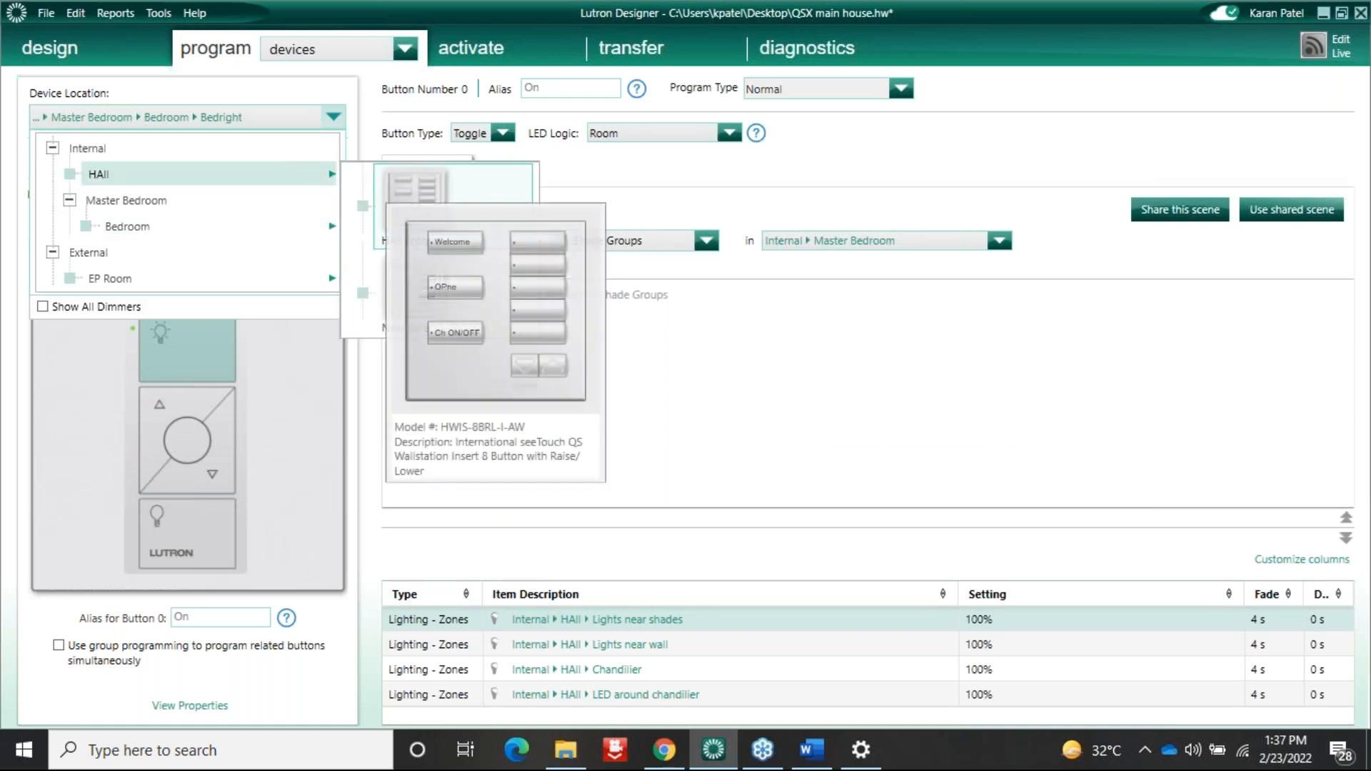
{"action": "left_click", "coordinate": [430, 199]}
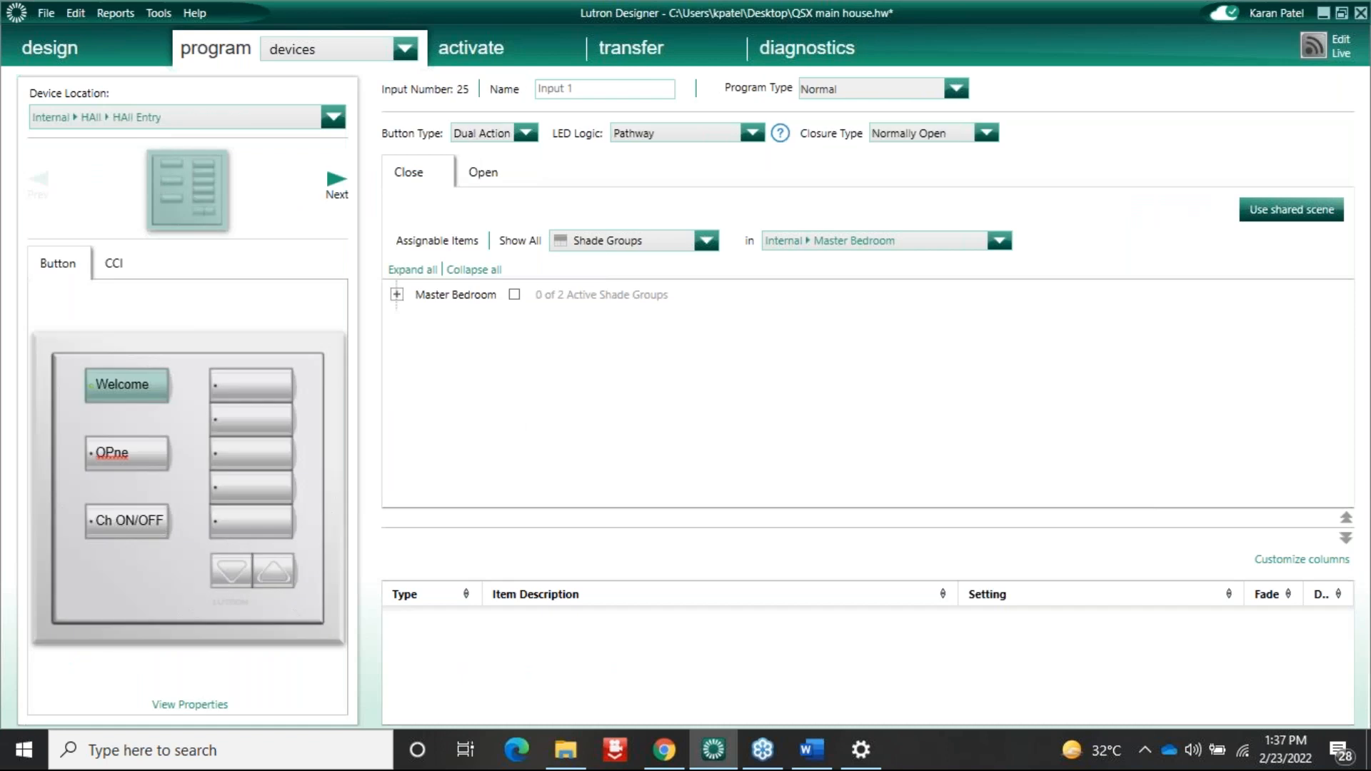
{"action": "left_click", "coordinate": [239, 383]}
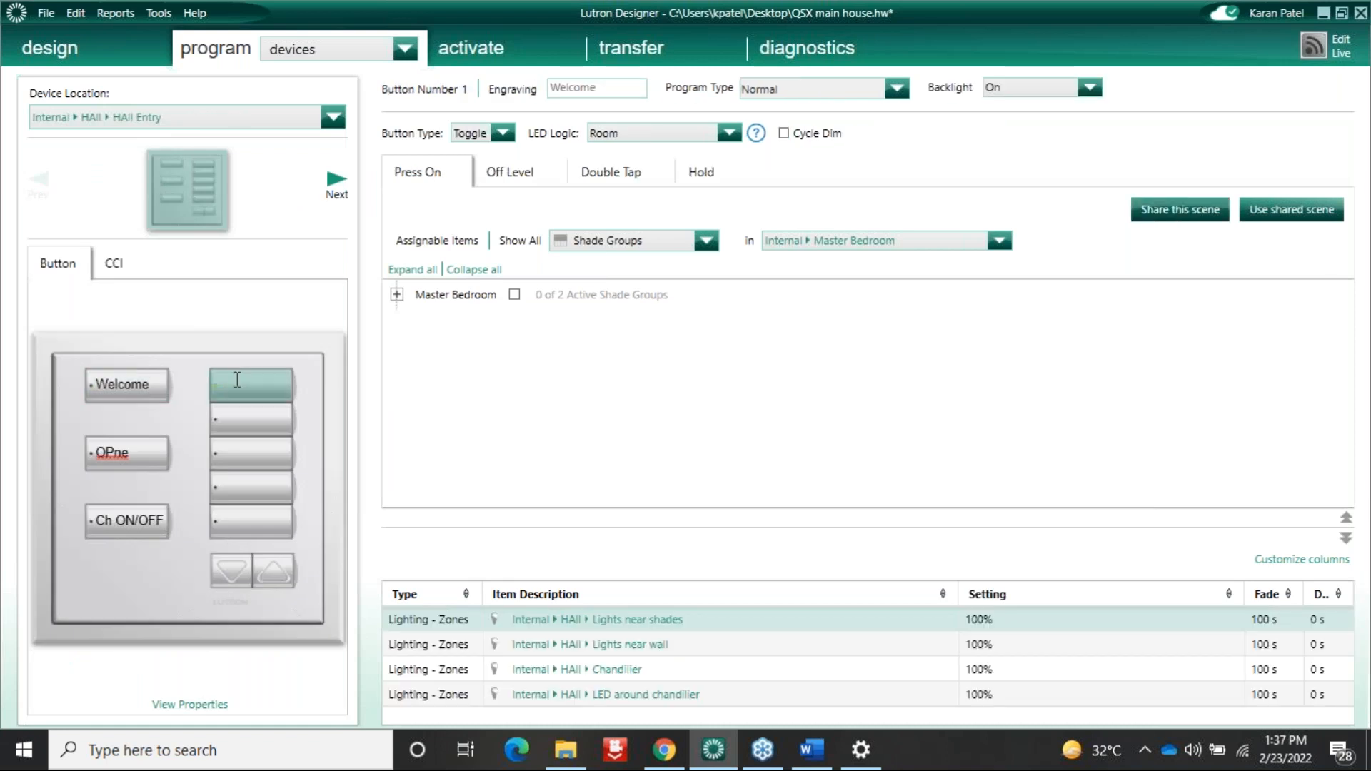
{"action": "left_click", "coordinate": [503, 133]}
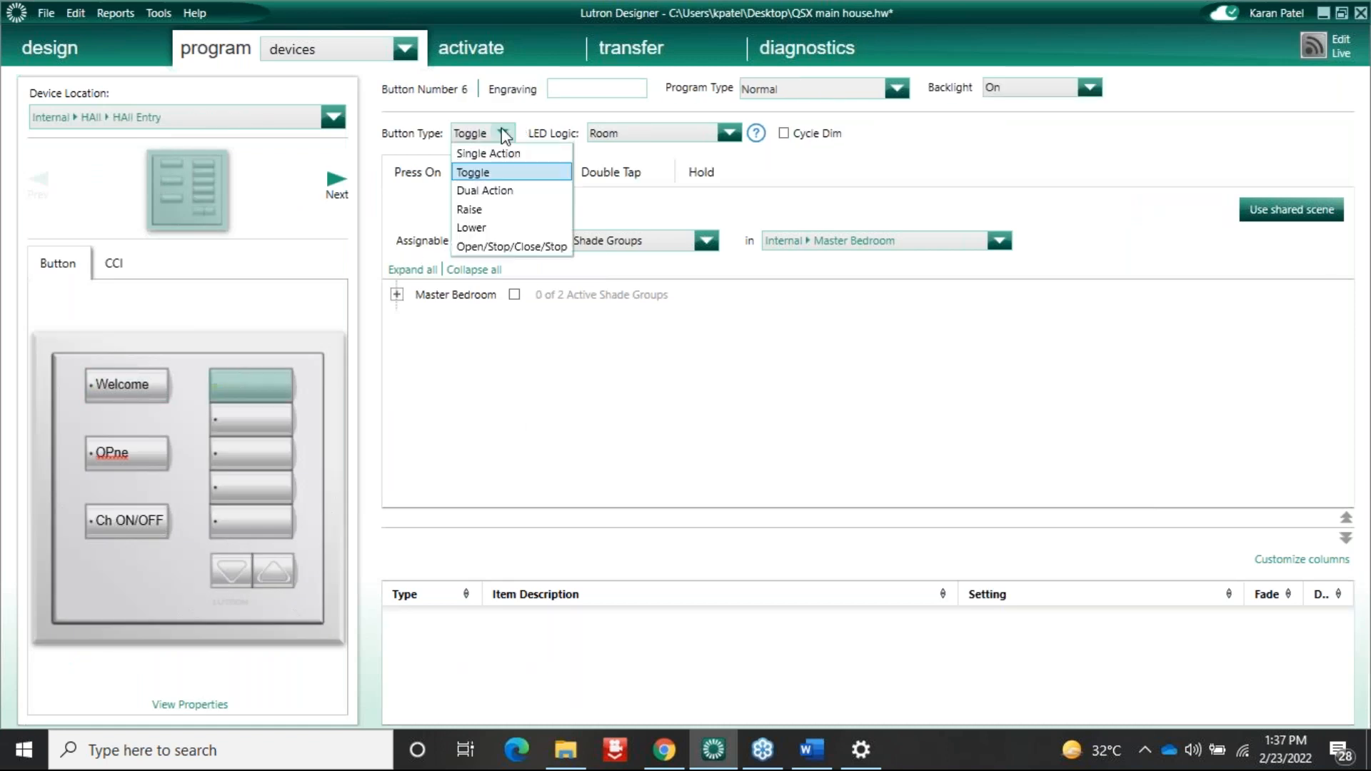
{"action": "left_click", "coordinate": [512, 247]}
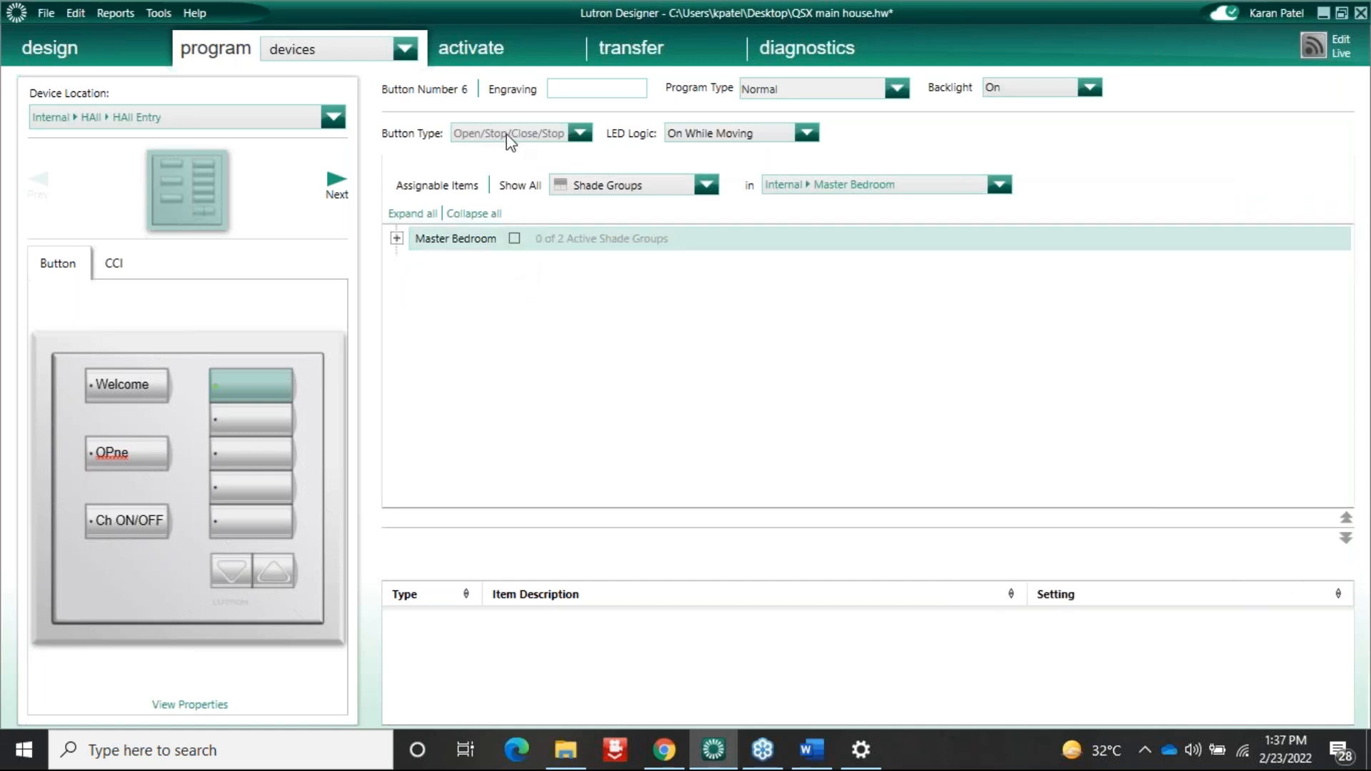
Step: Assign the Master Bedroom's East shade group to this button and engrave it "East shade"
{"action": "left_click", "coordinate": [397, 239]}
{"action": "left_click", "coordinate": [417, 264]}
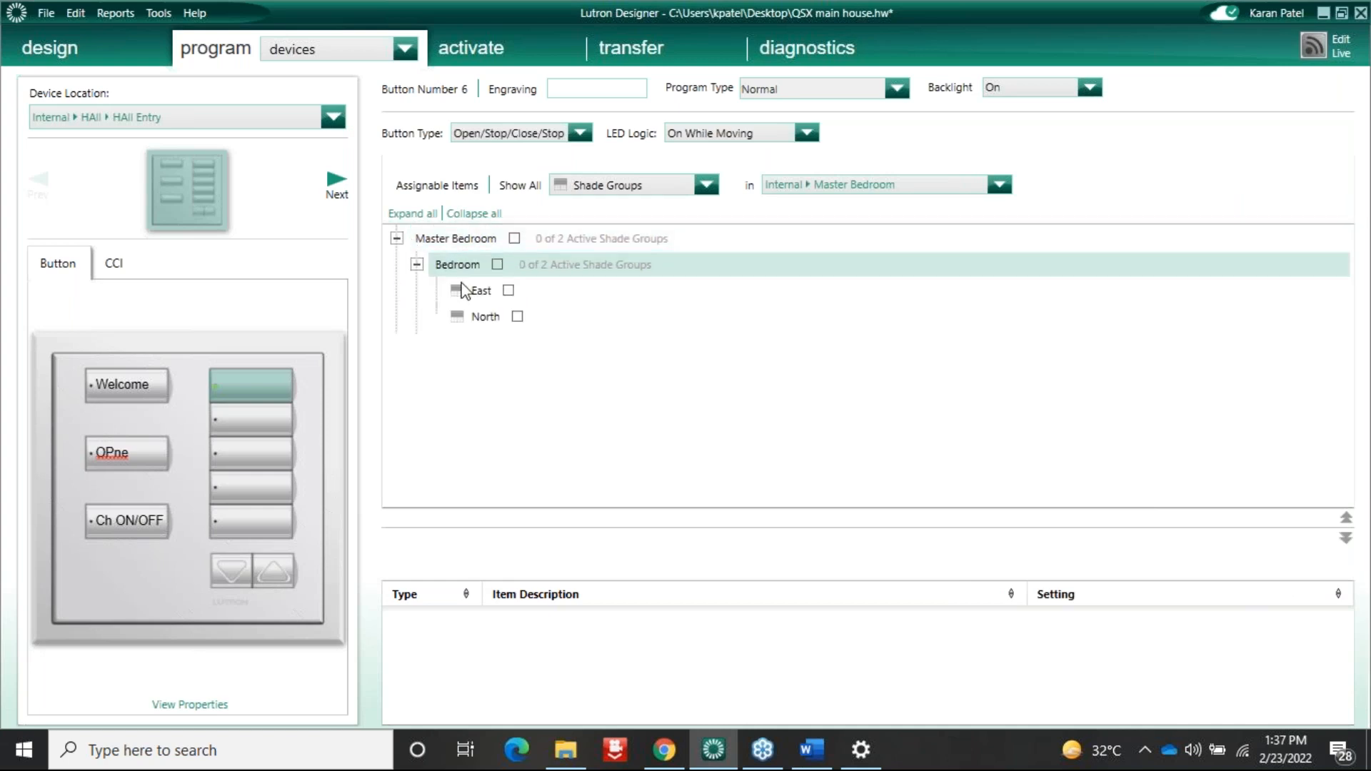
{"action": "left_click", "coordinate": [508, 290]}
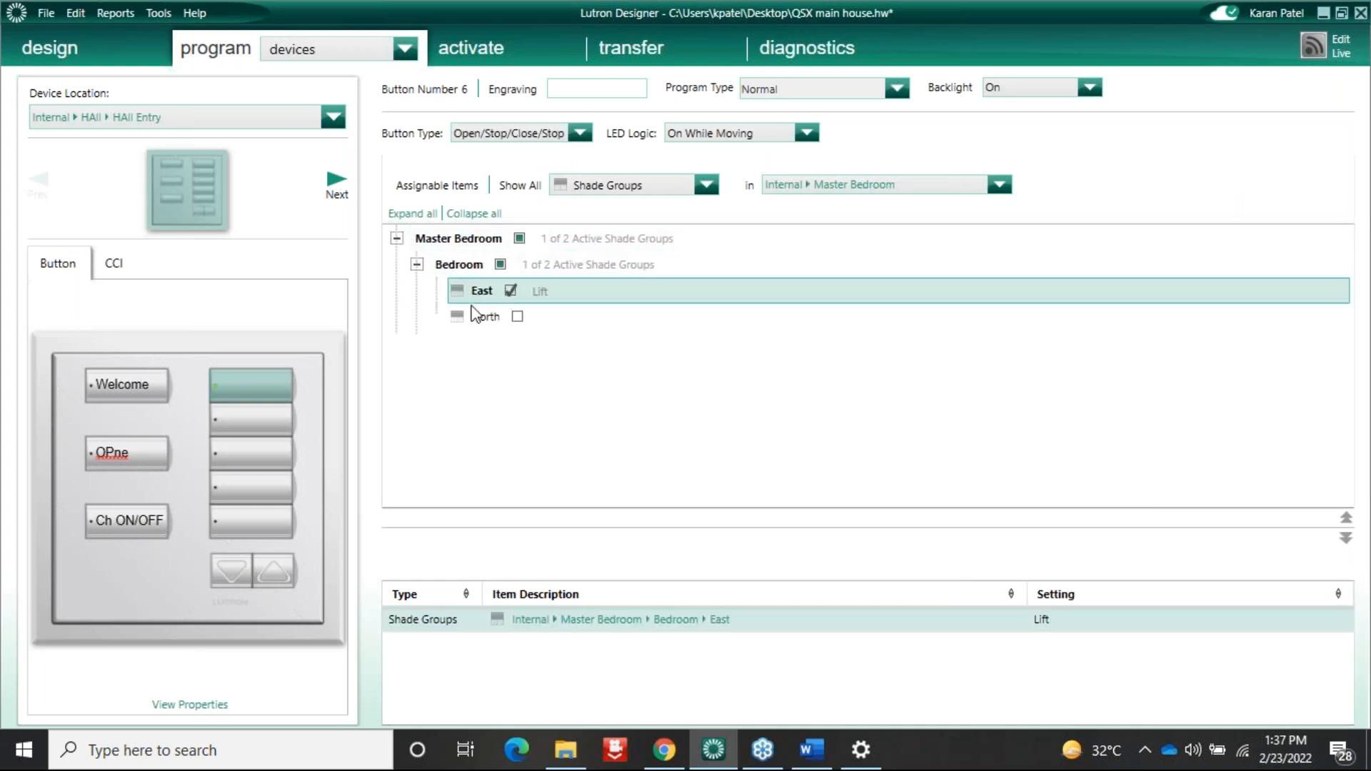
{"action": "left_click", "coordinate": [223, 383]}
{"action": "type", "text": "Eas"}
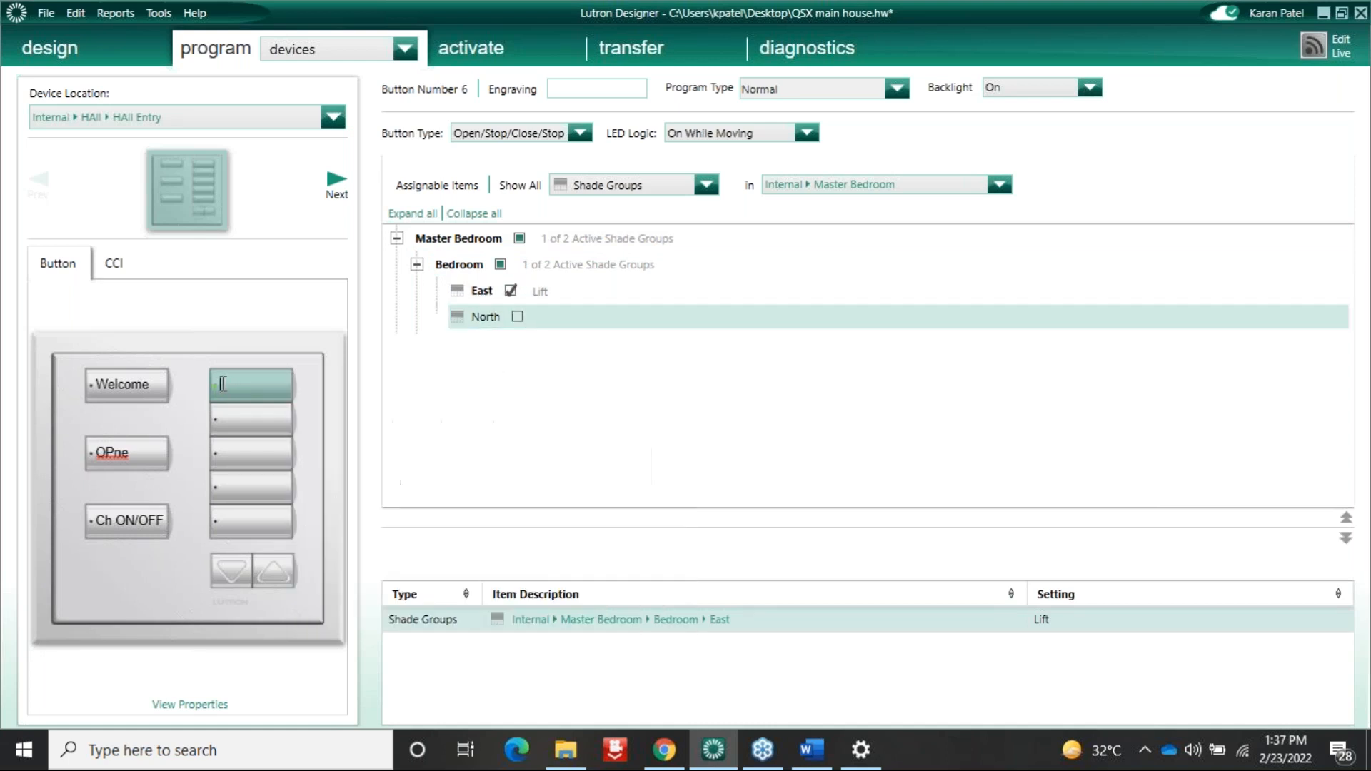
{"action": "type", "text": "t shade"}
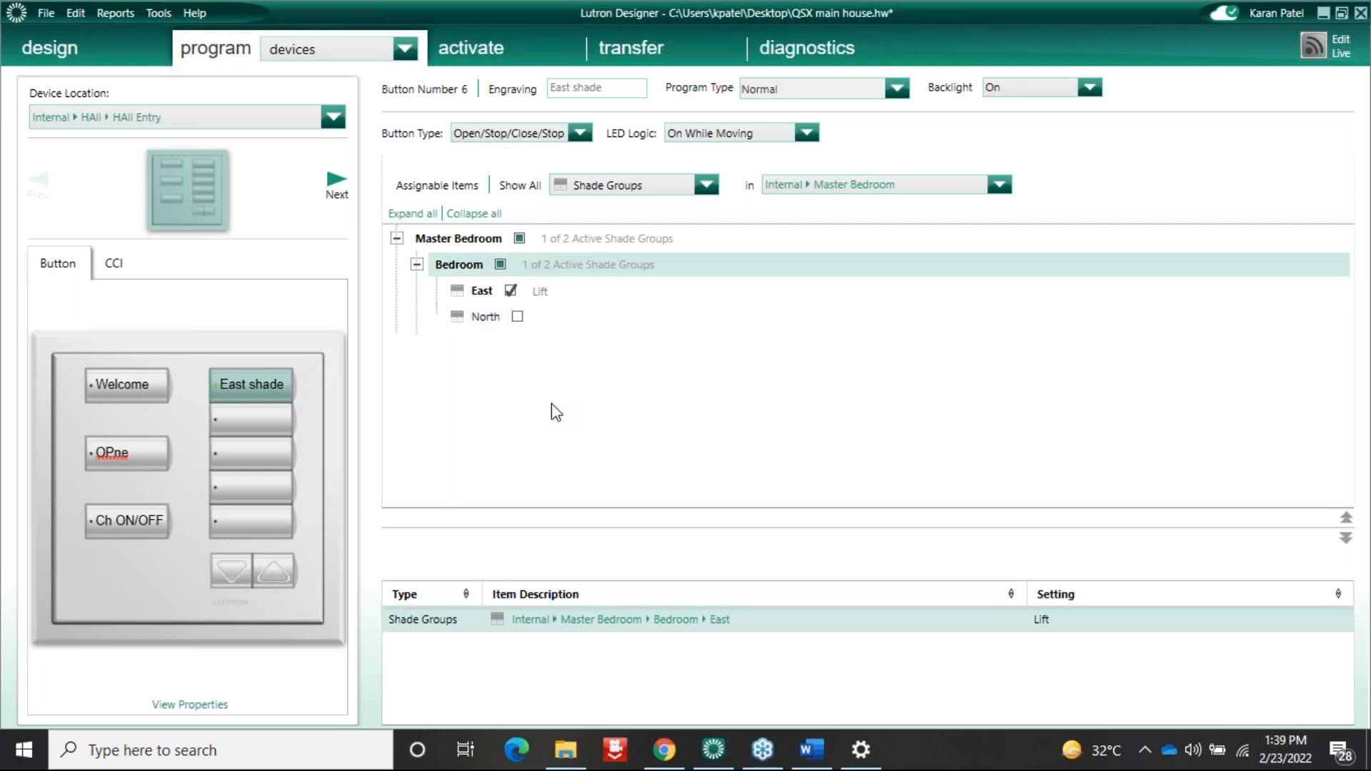
{"action": "left_click", "coordinate": [578, 134]}
{"action": "left_click", "coordinate": [580, 134]}
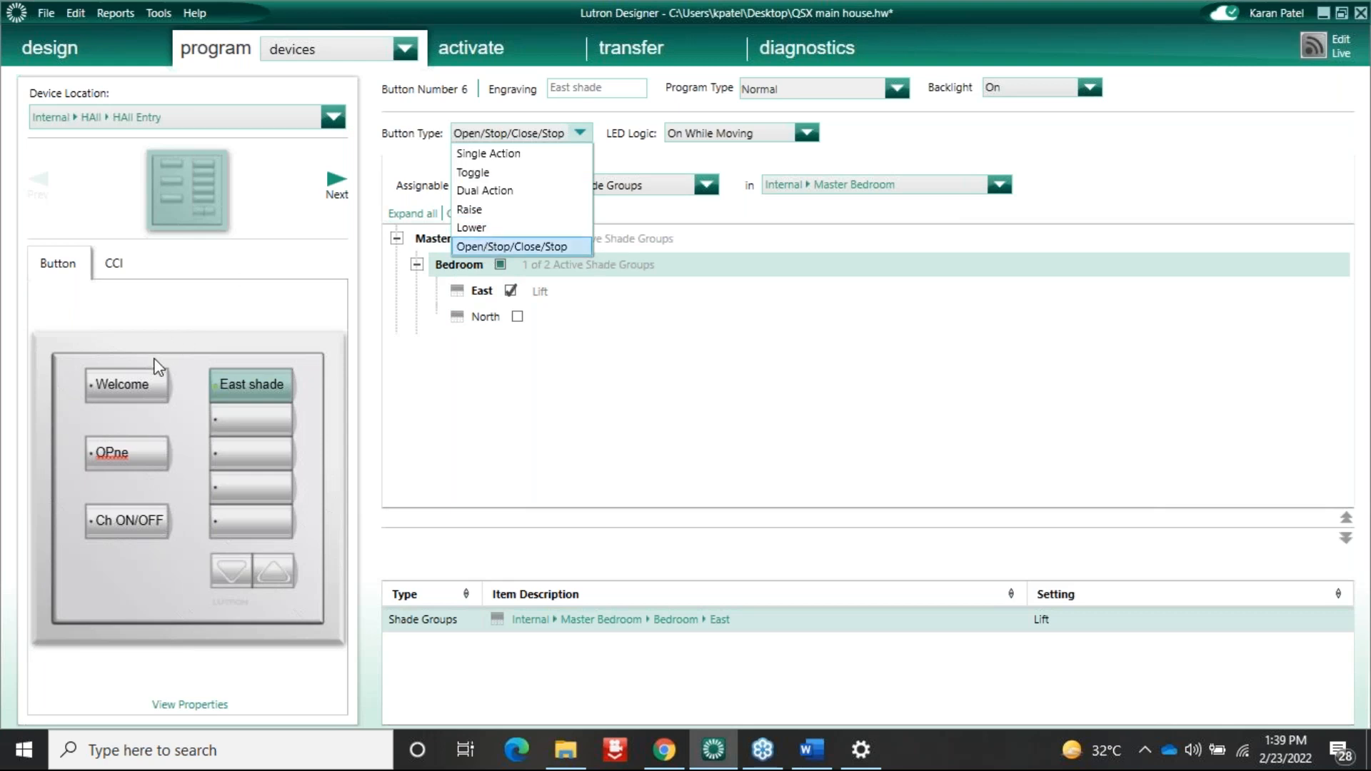
{"action": "left_click", "coordinate": [145, 384]}
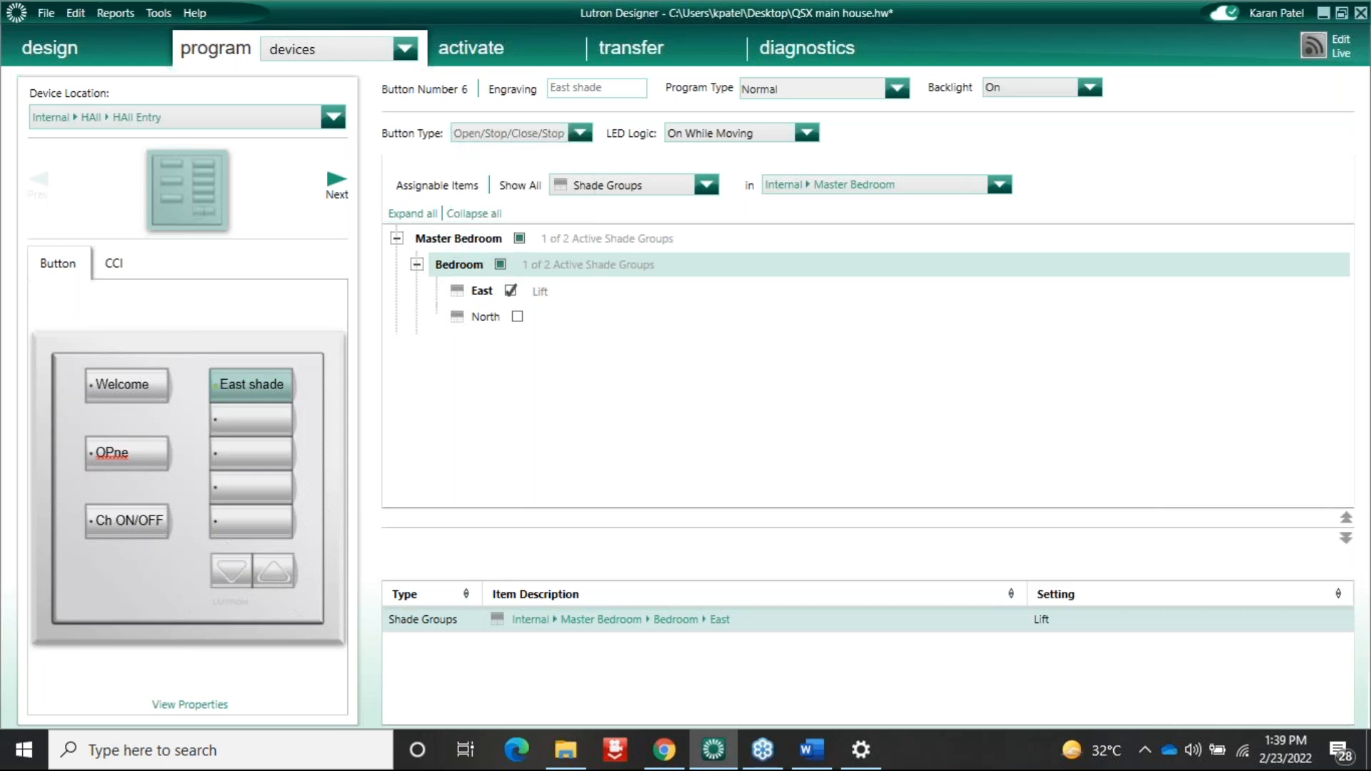
Step: Add all Master Bedroom shade groups to the Welcome button's Press On scene with the Open setting
{"action": "left_click", "coordinate": [164, 384]}
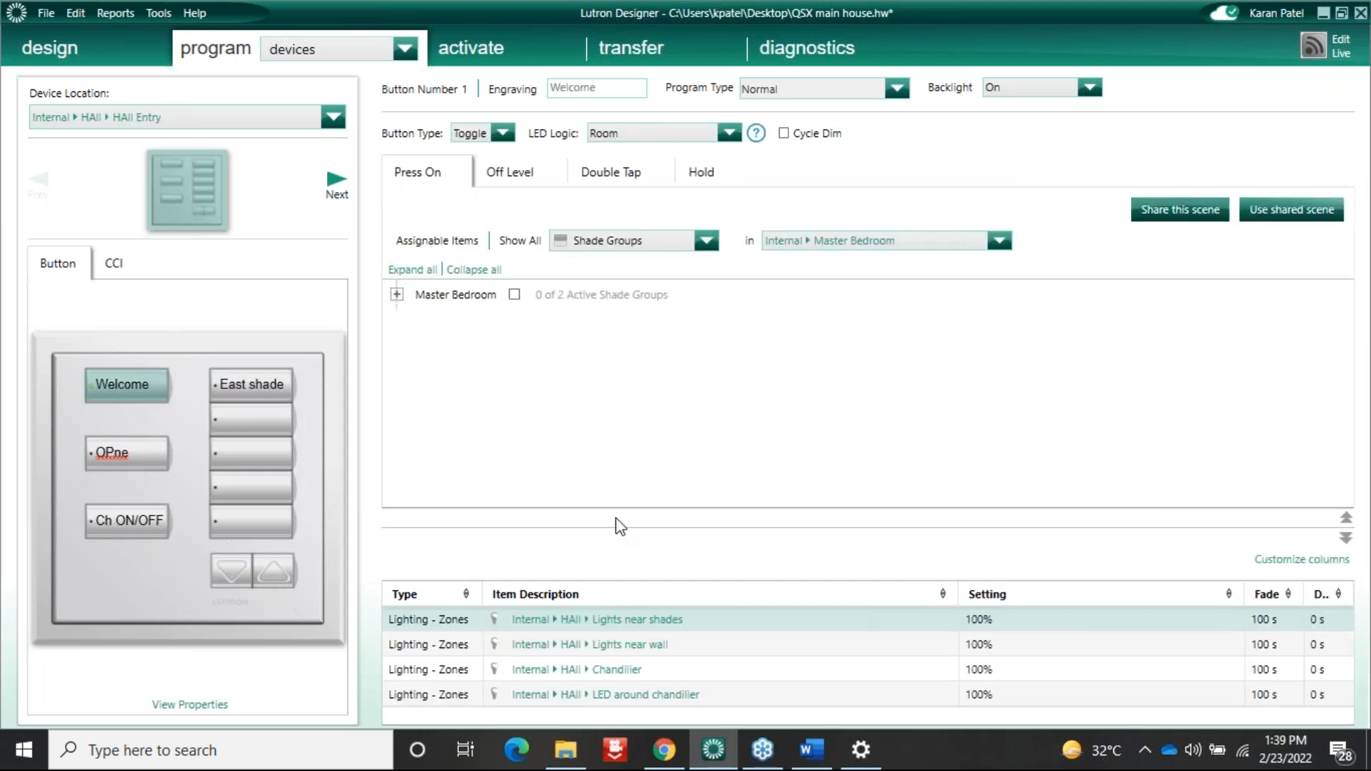
{"action": "left_click", "coordinate": [397, 295]}
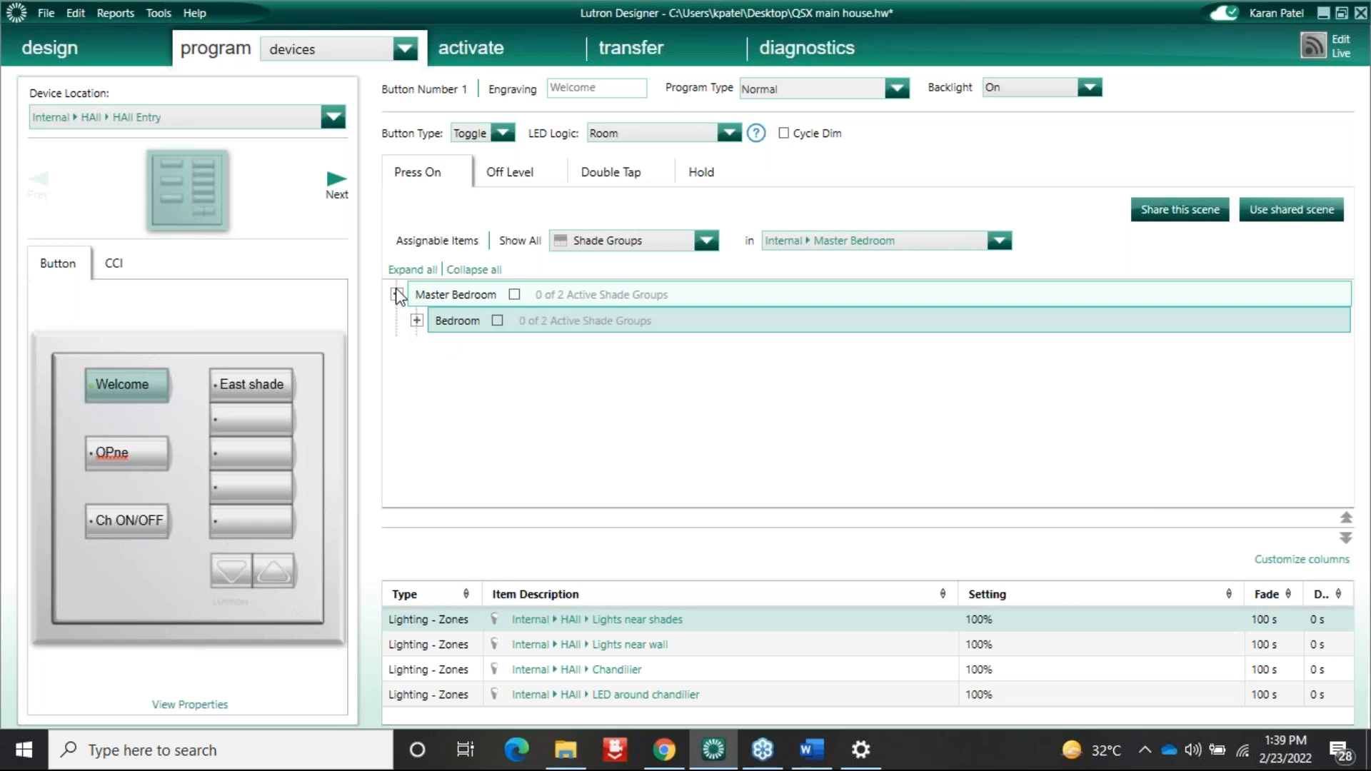
{"action": "left_click", "coordinate": [515, 294]}
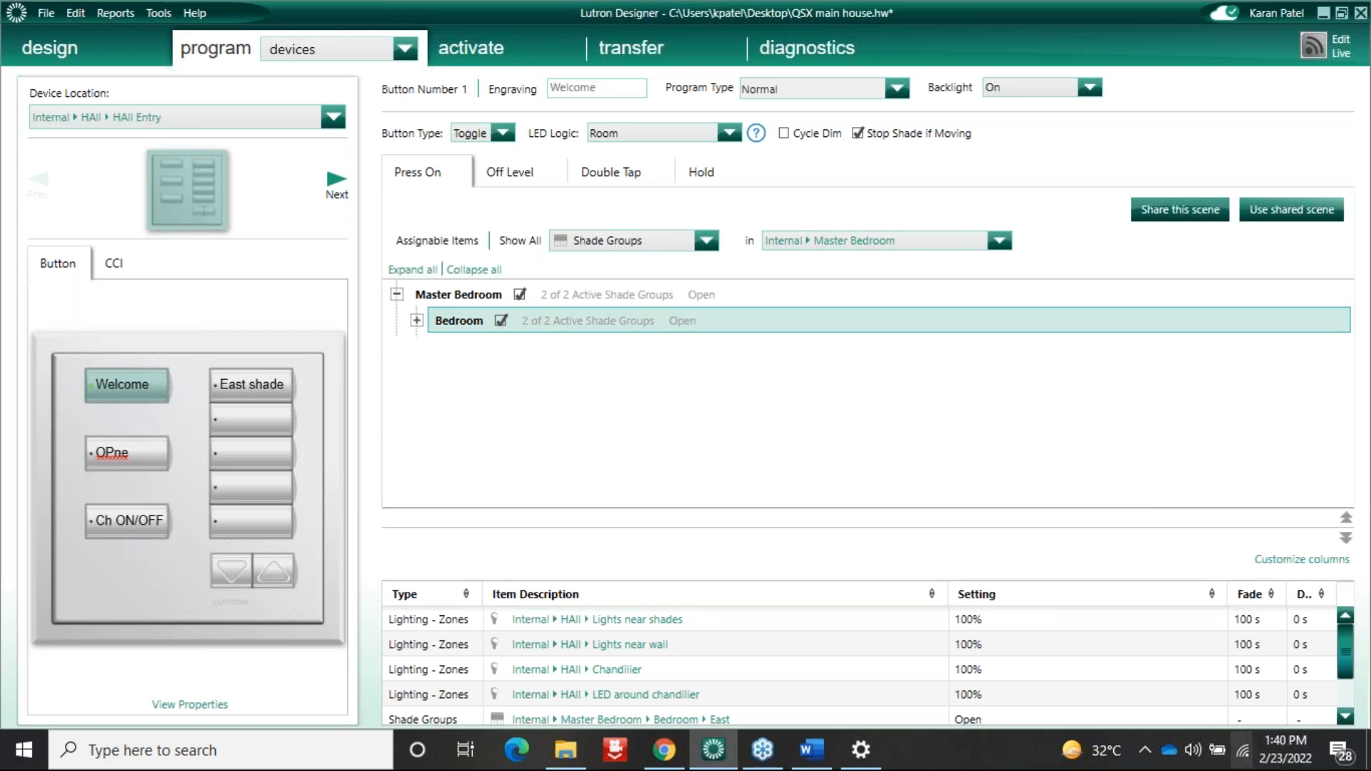
{"action": "left_click", "coordinate": [1344, 718]}
{"action": "left_click", "coordinate": [1343, 718]}
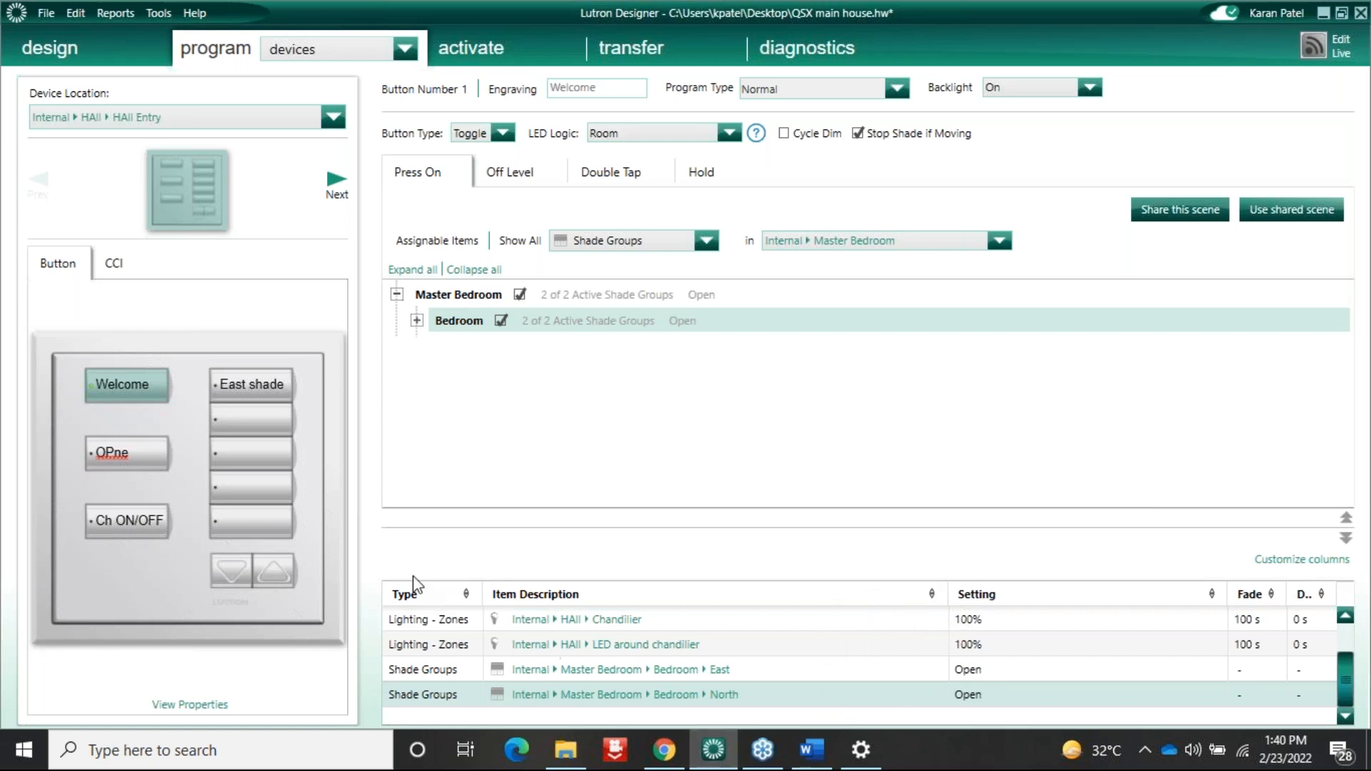
Step: Add the External area's Pool pump contact closure to the Welcome button's Press On scene with the Close setting
{"action": "left_click", "coordinate": [707, 243]}
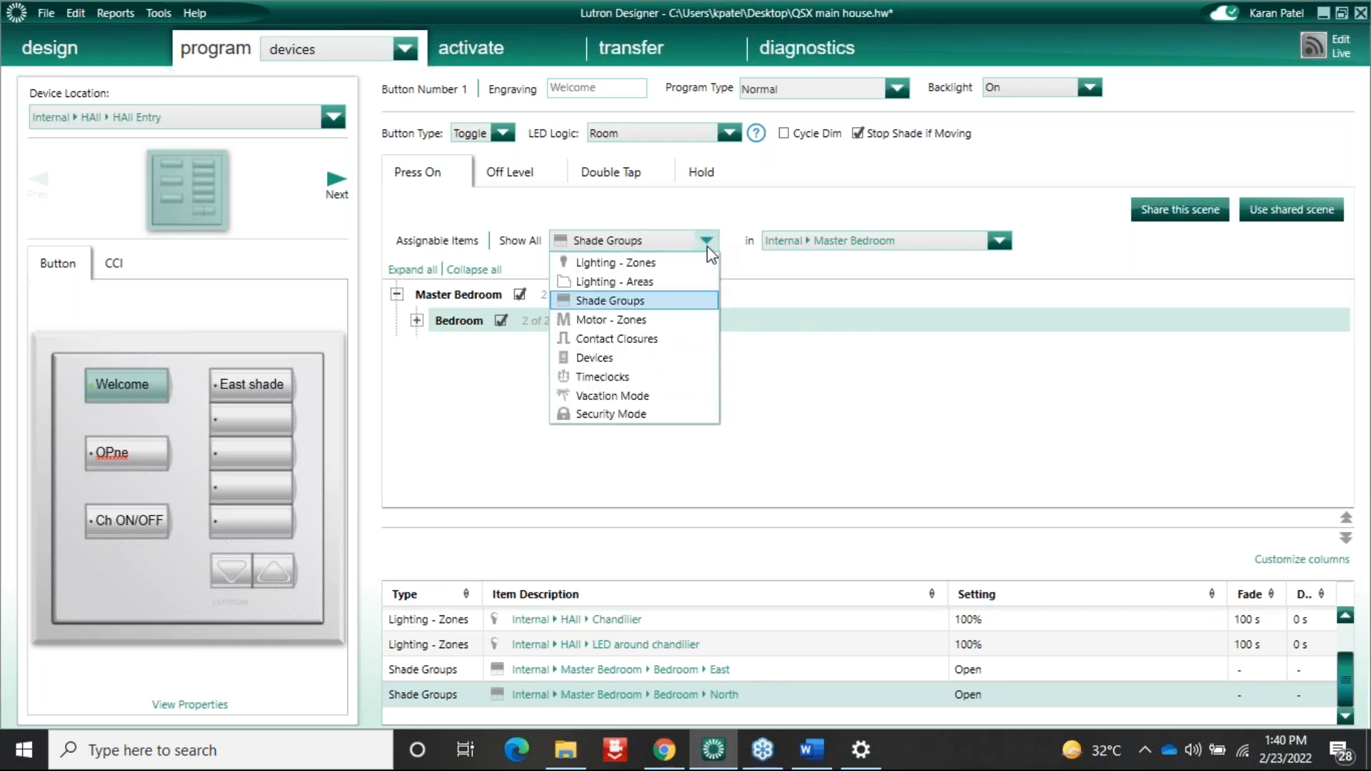
{"action": "left_click", "coordinate": [642, 340]}
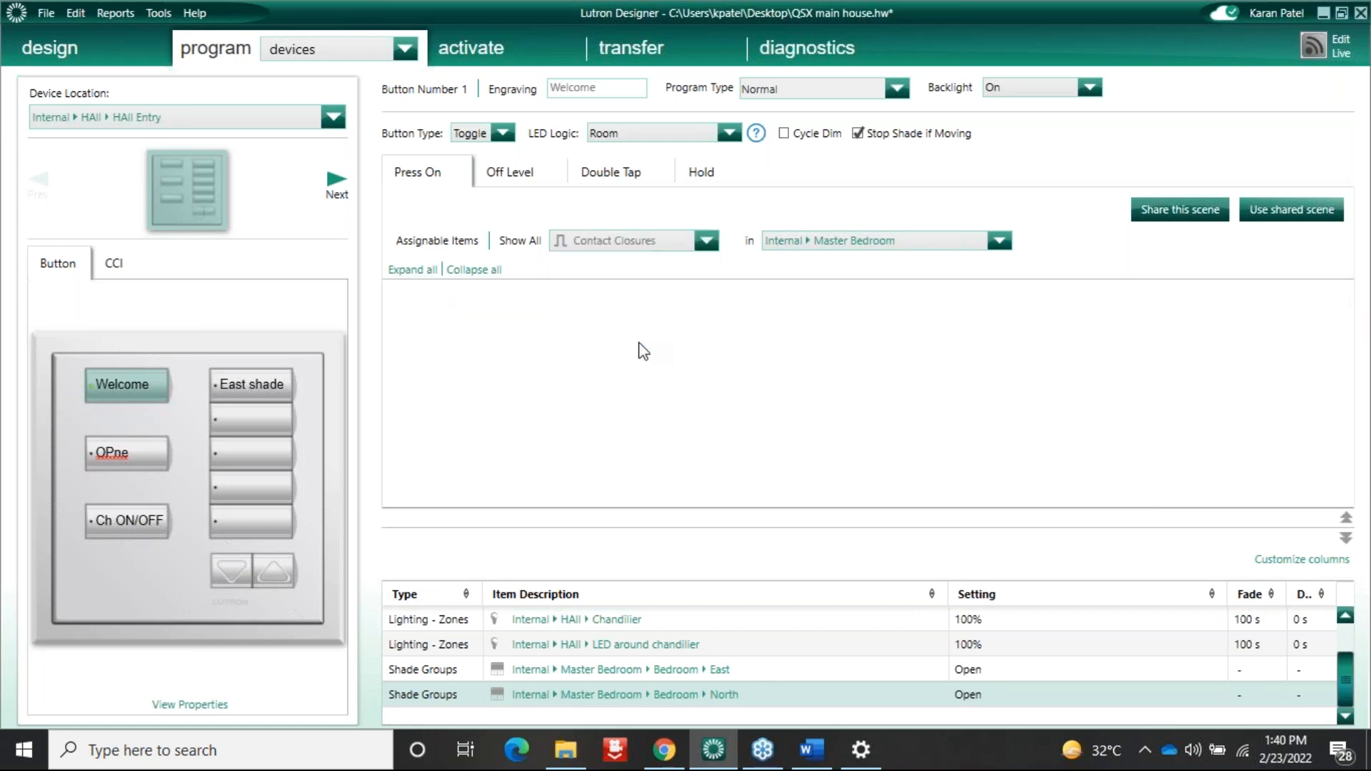
{"action": "left_click", "coordinate": [806, 235]}
{"action": "left_click", "coordinate": [837, 425]}
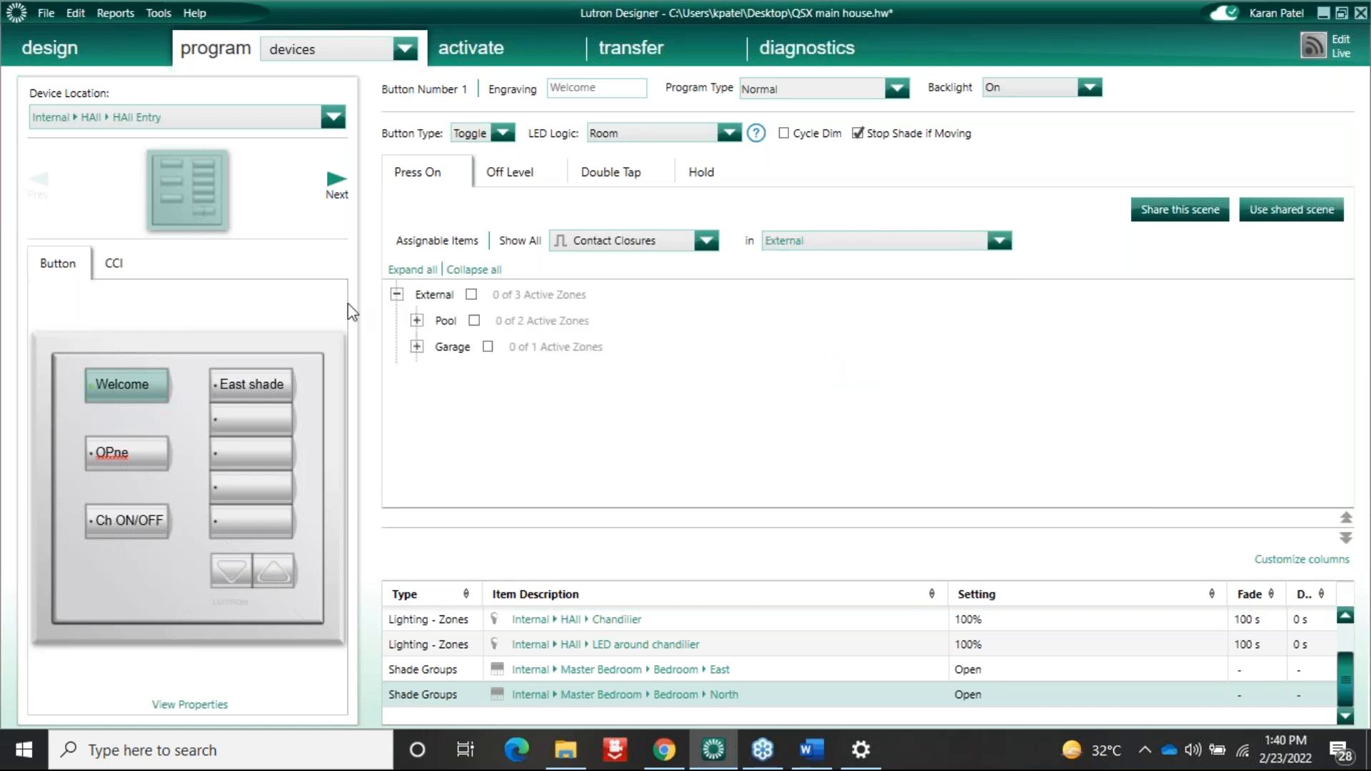
{"action": "left_click", "coordinate": [416, 321]}
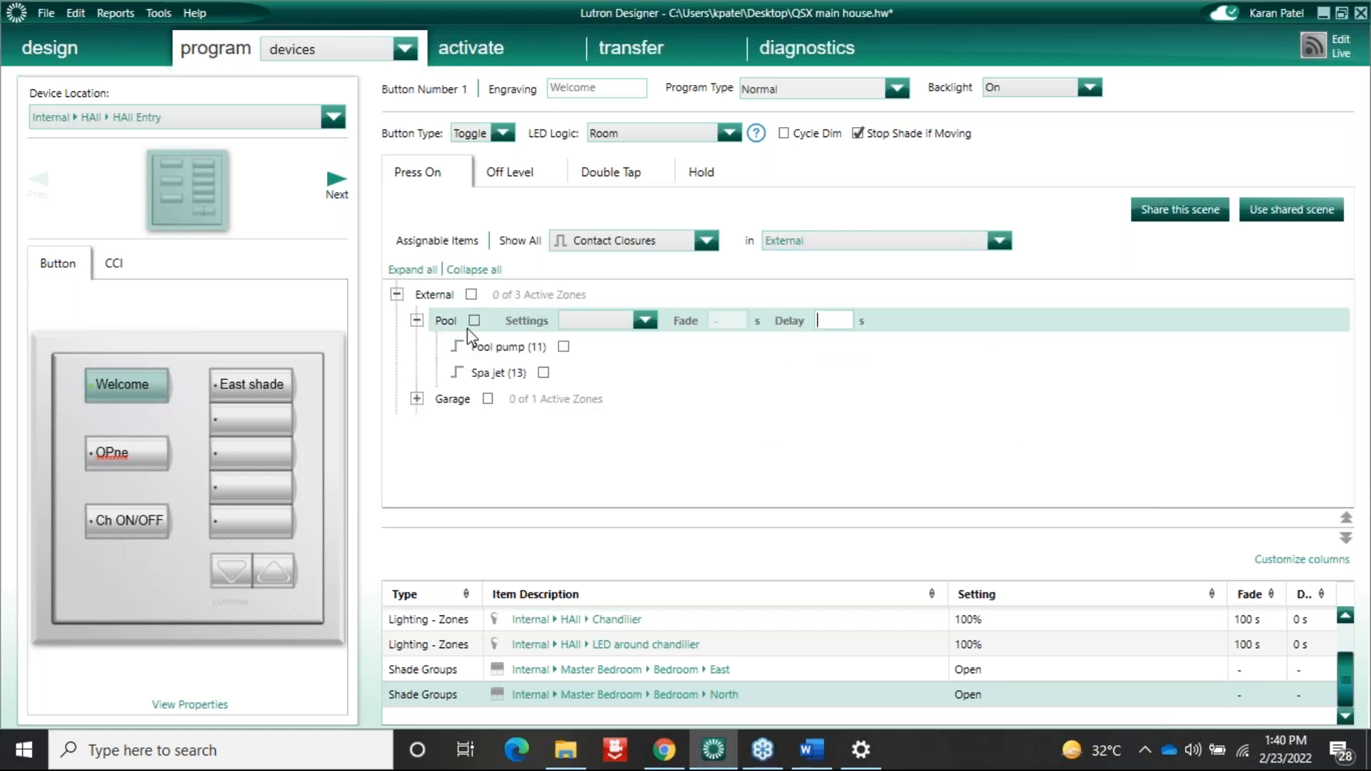
{"action": "left_click", "coordinate": [565, 347]}
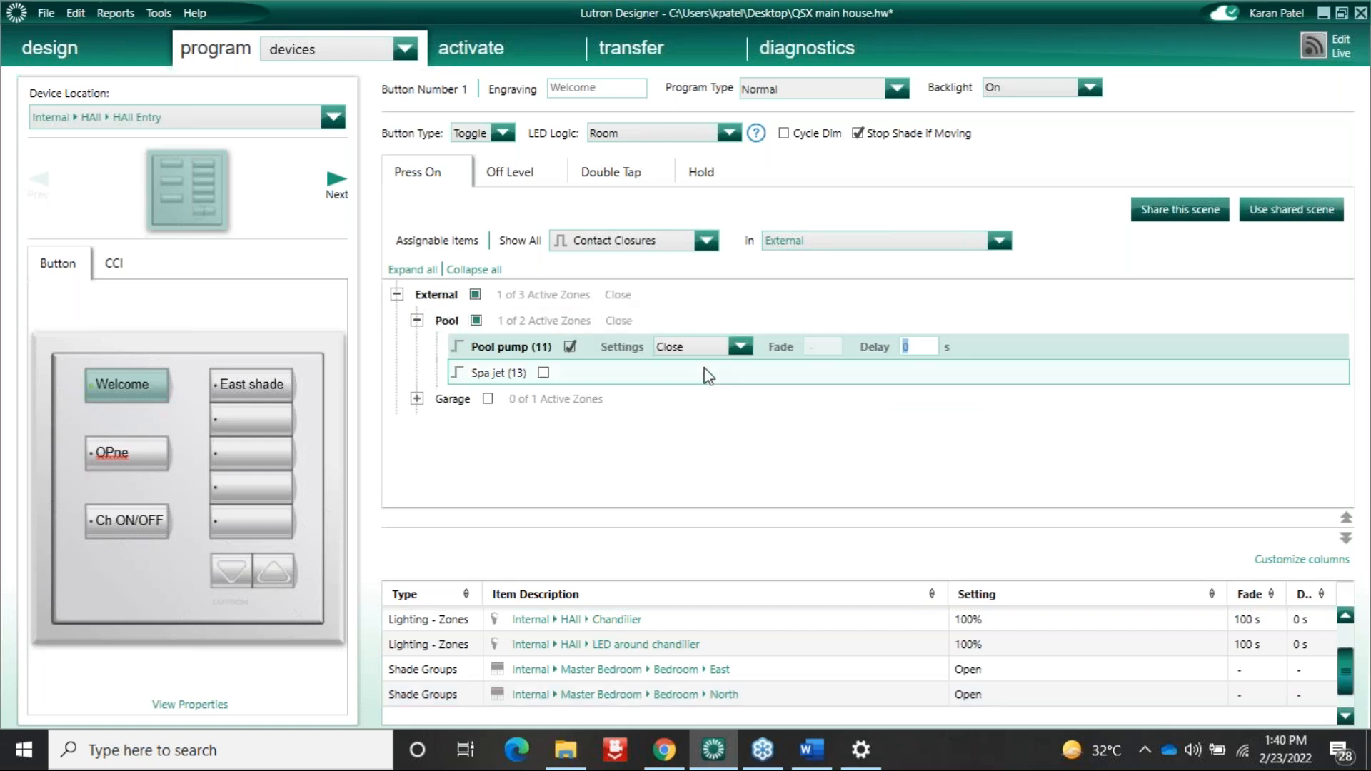
{"action": "left_click", "coordinate": [666, 242]}
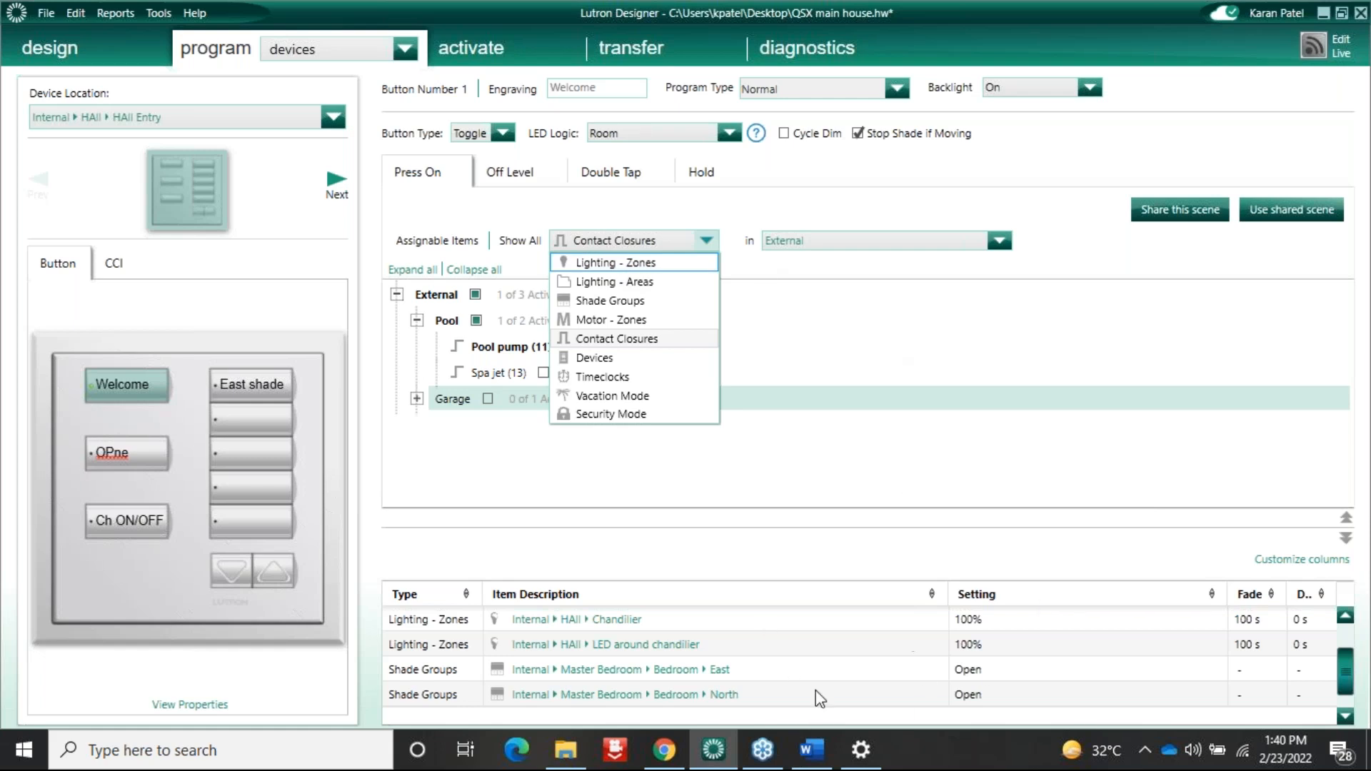
{"action": "left_click", "coordinate": [1342, 630]}
{"action": "left_click", "coordinate": [1342, 630]}
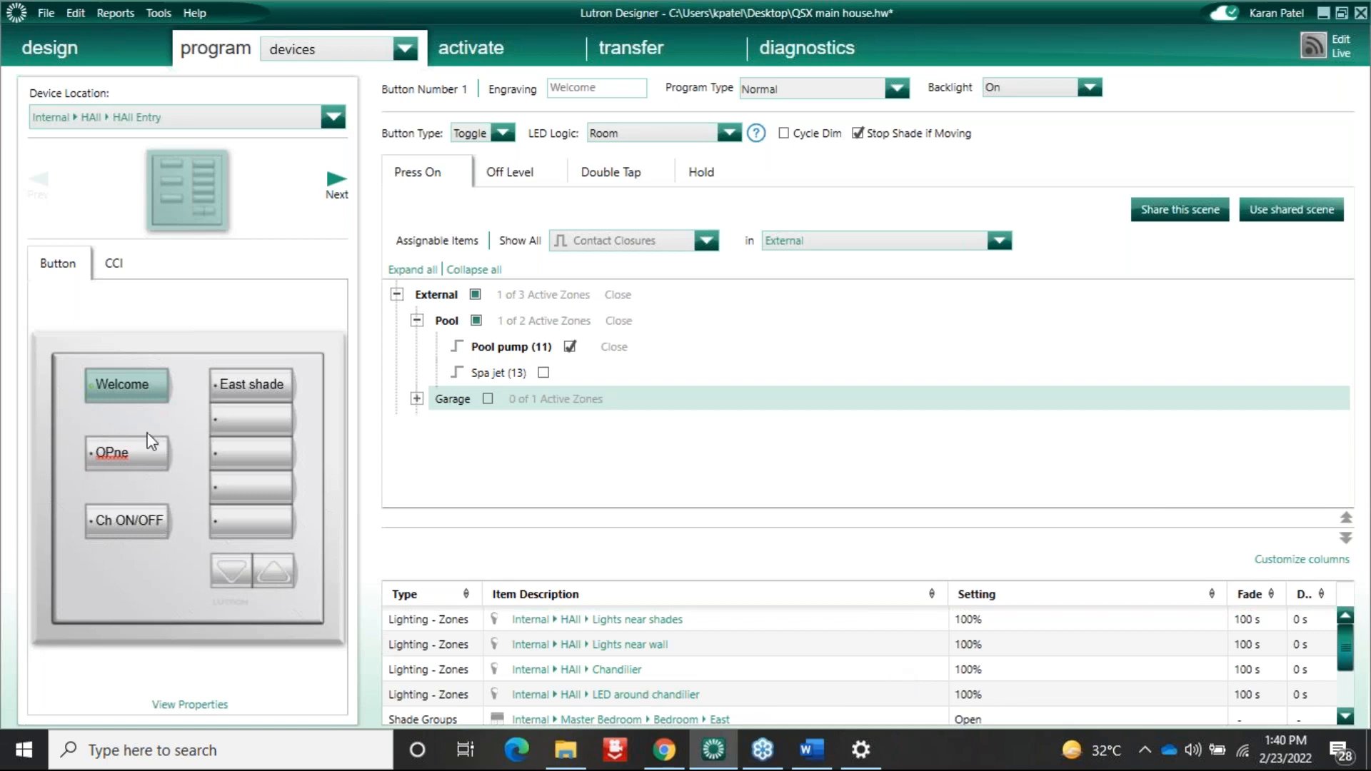
Step: Clear the Welcome button's programming and engraving, and clear all programming from the entire HAll Entry keypad
{"action": "right_click", "coordinate": [160, 383]}
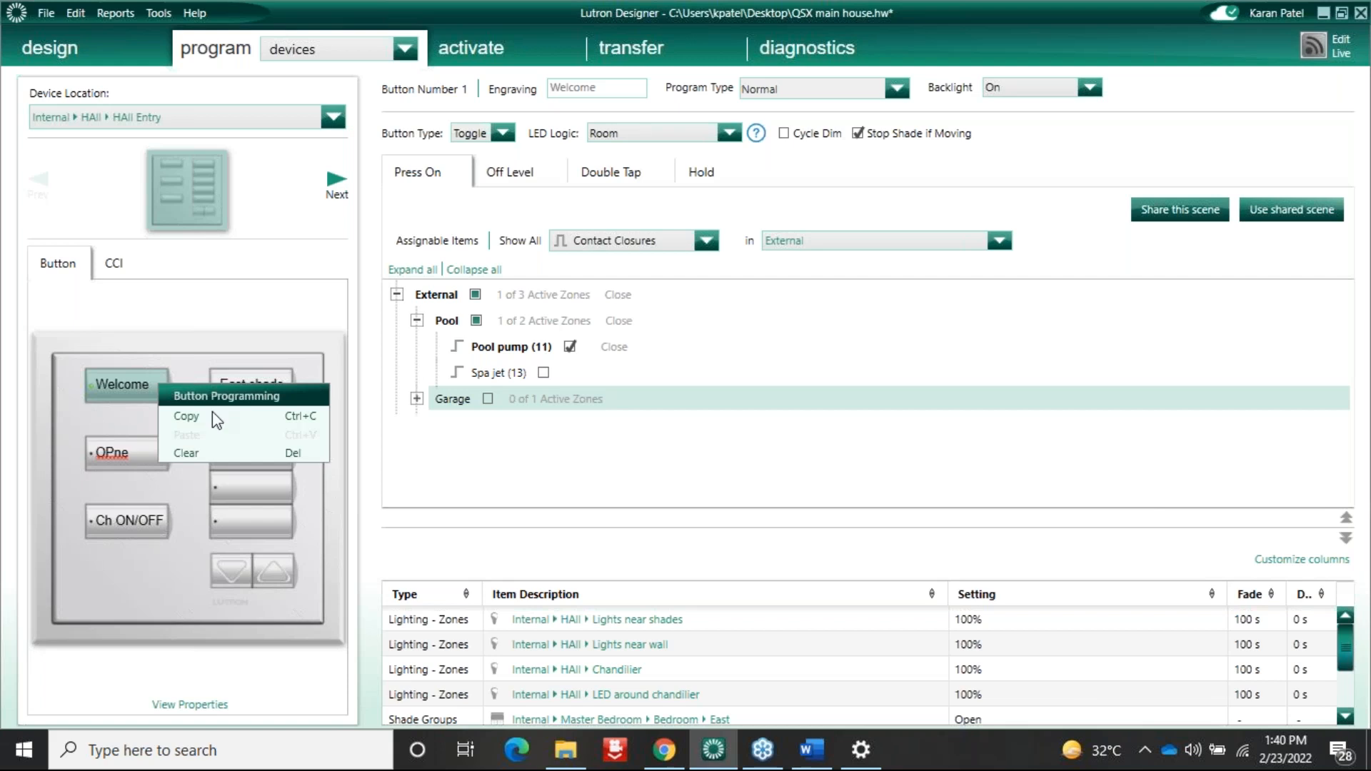
{"action": "left_click", "coordinate": [187, 453]}
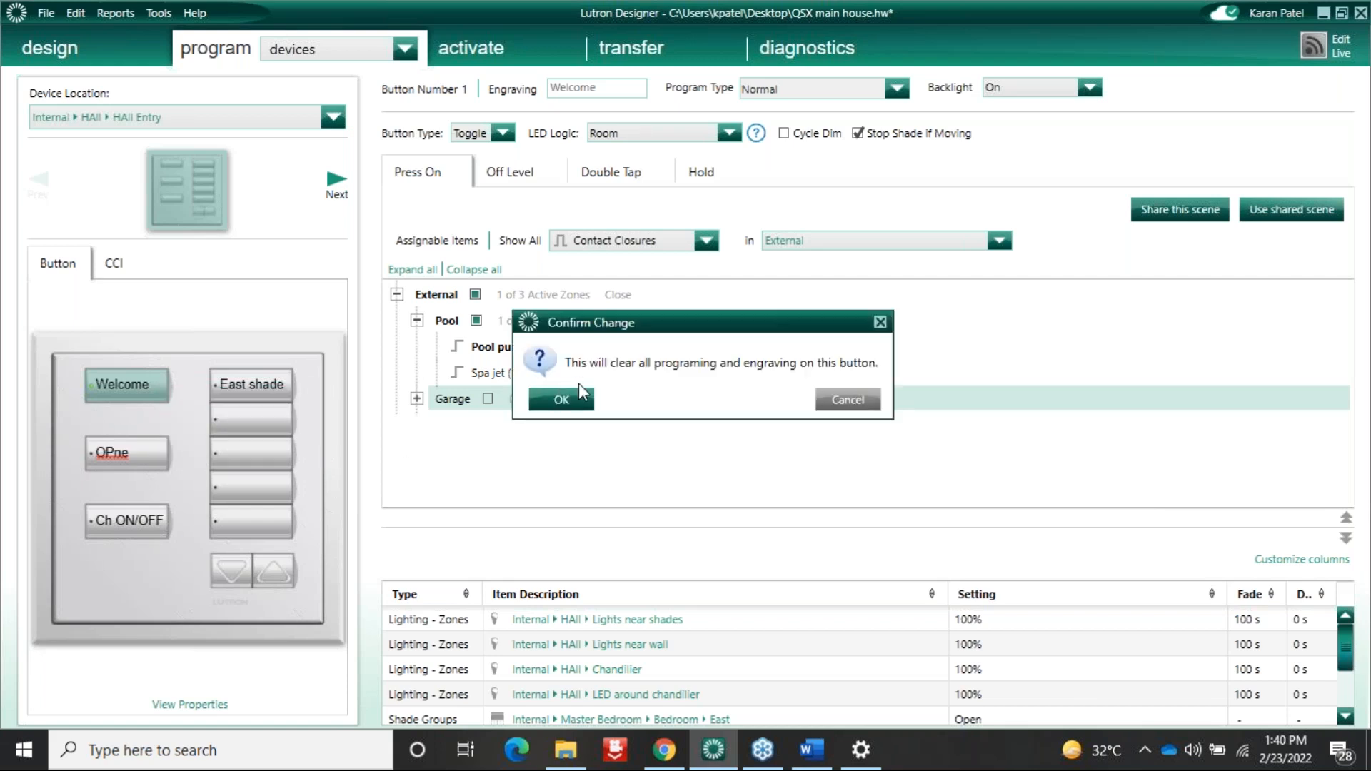
{"action": "left_click", "coordinate": [561, 396]}
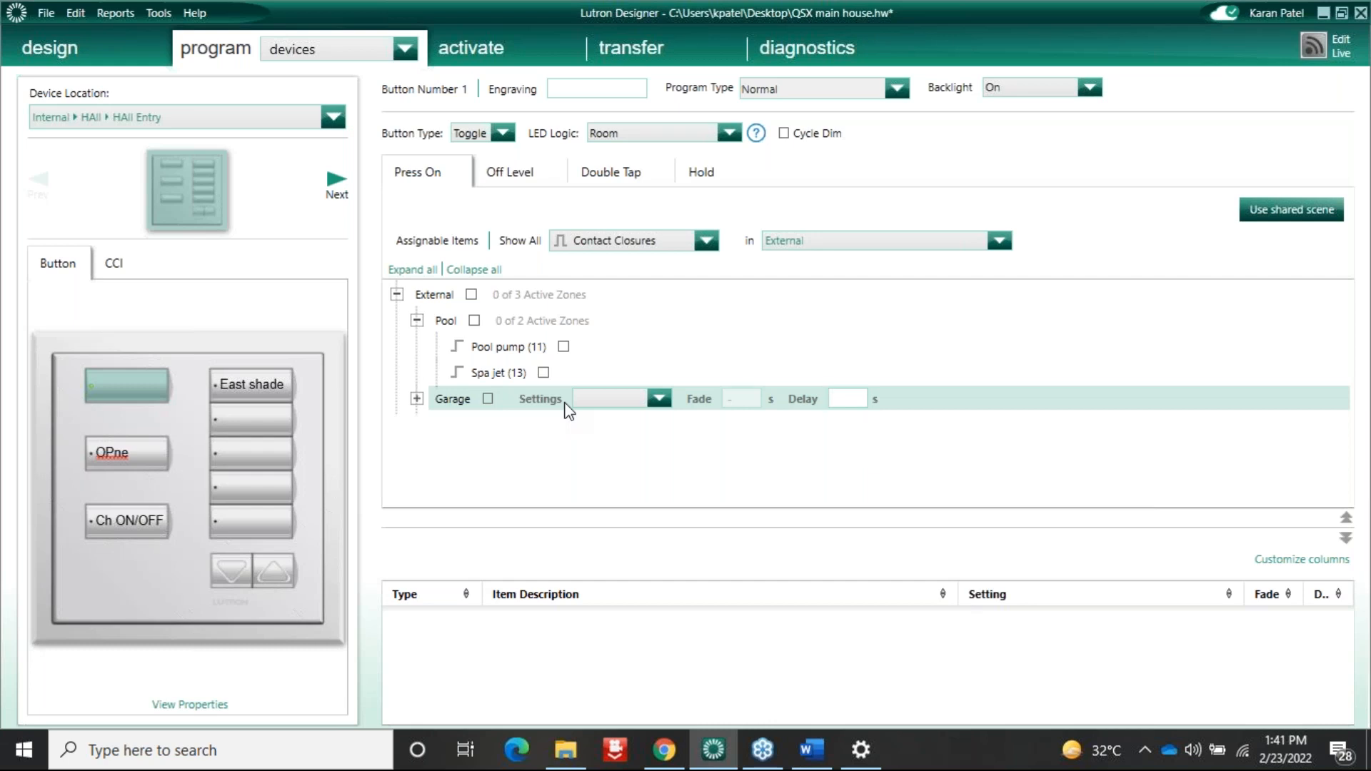
{"action": "right_click", "coordinate": [137, 577]}
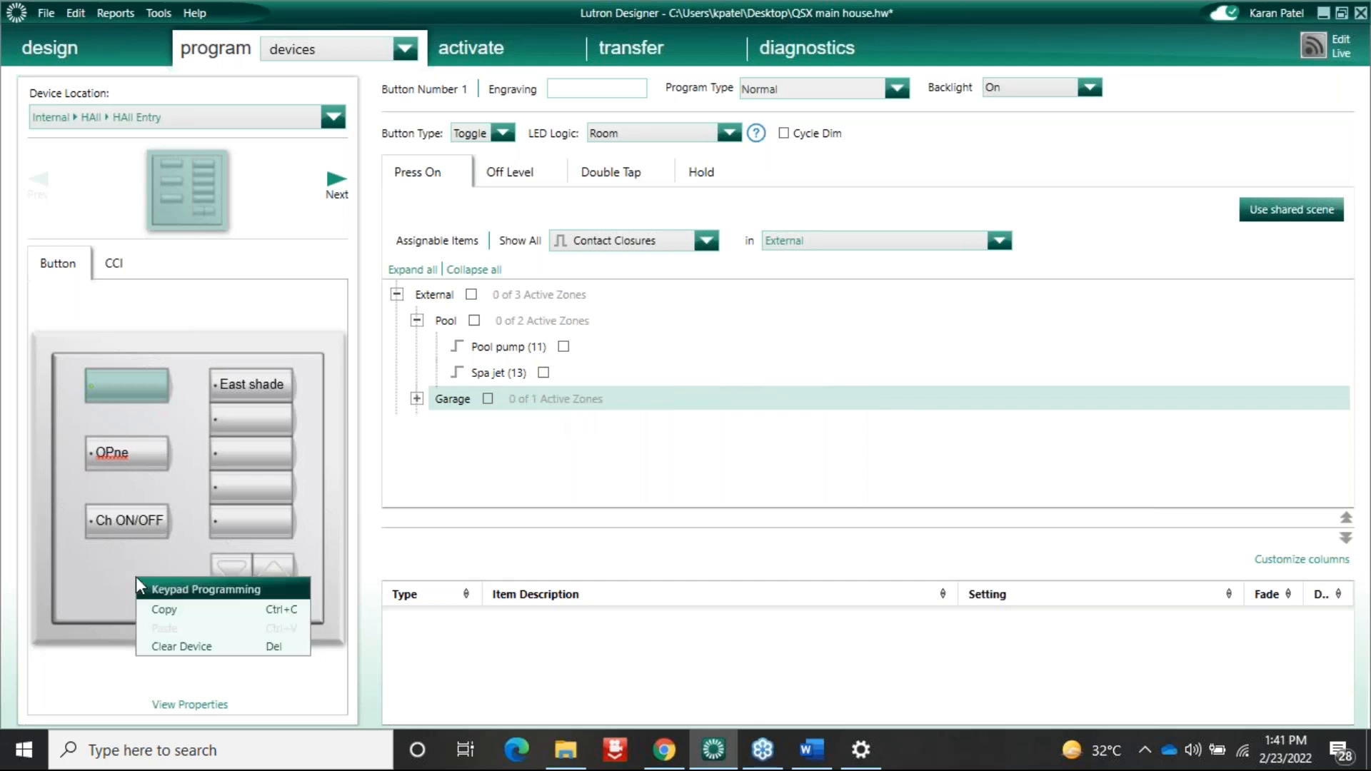
{"action": "left_click", "coordinate": [184, 647]}
{"action": "left_click", "coordinate": [560, 399]}
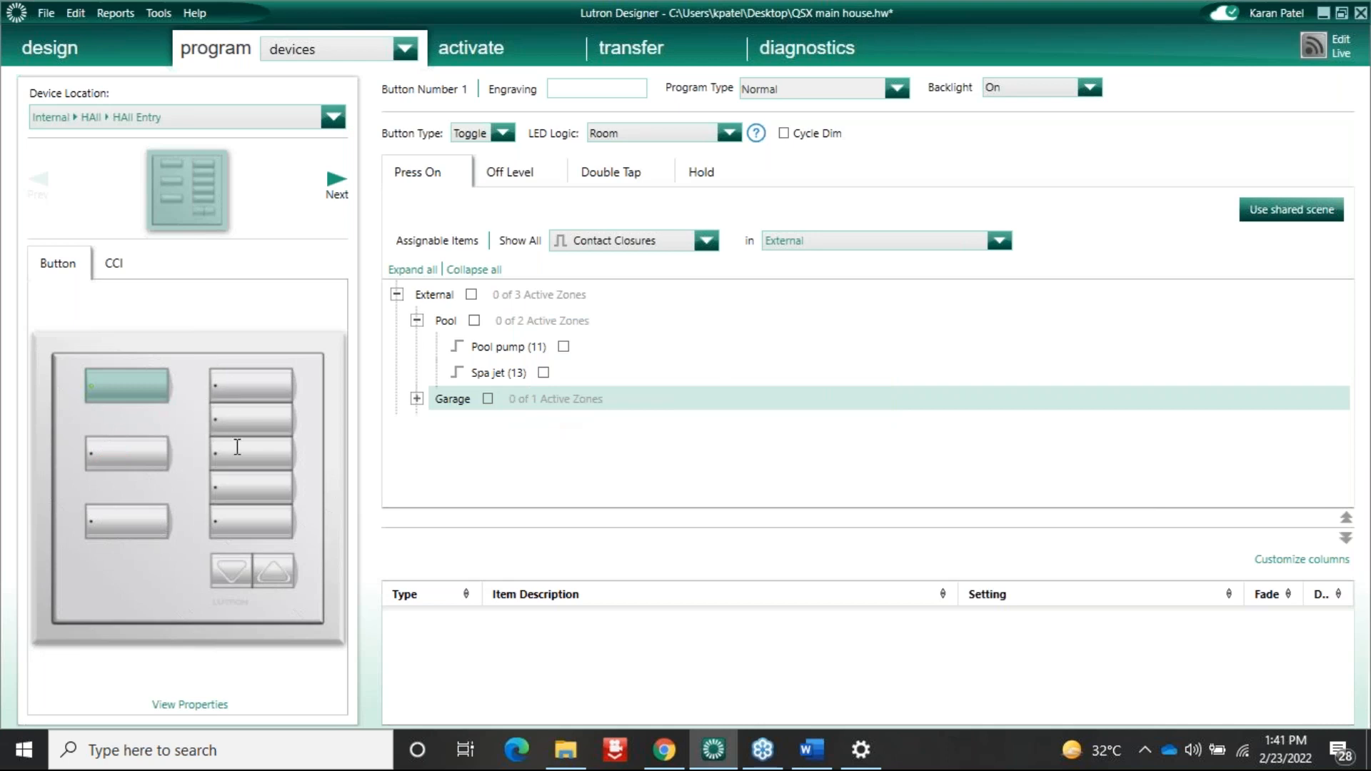
Step: Set the uppermost button of the second column to Single Action with a hold time of 5 seconds
{"action": "left_click", "coordinate": [240, 389]}
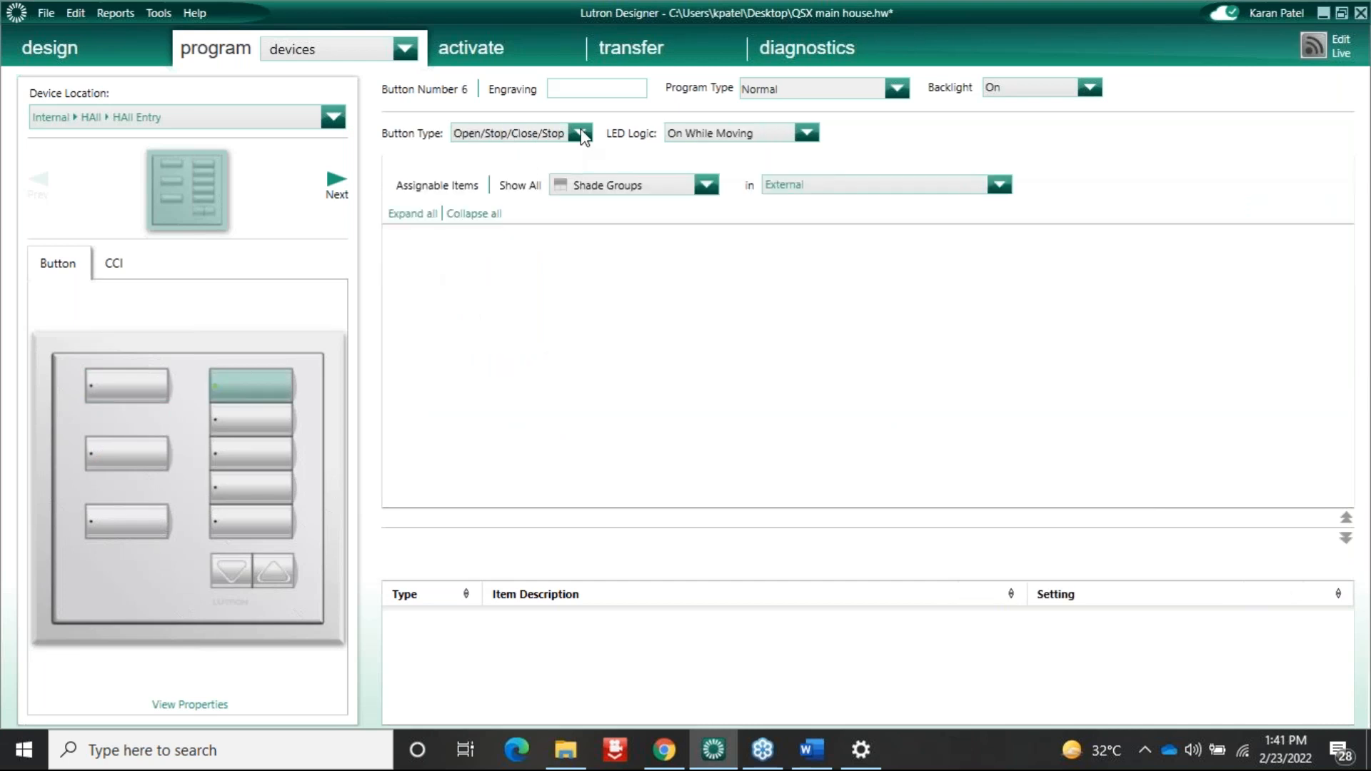
{"action": "left_click", "coordinate": [584, 137]}
{"action": "left_click", "coordinate": [528, 151]}
{"action": "left_click", "coordinate": [607, 173]}
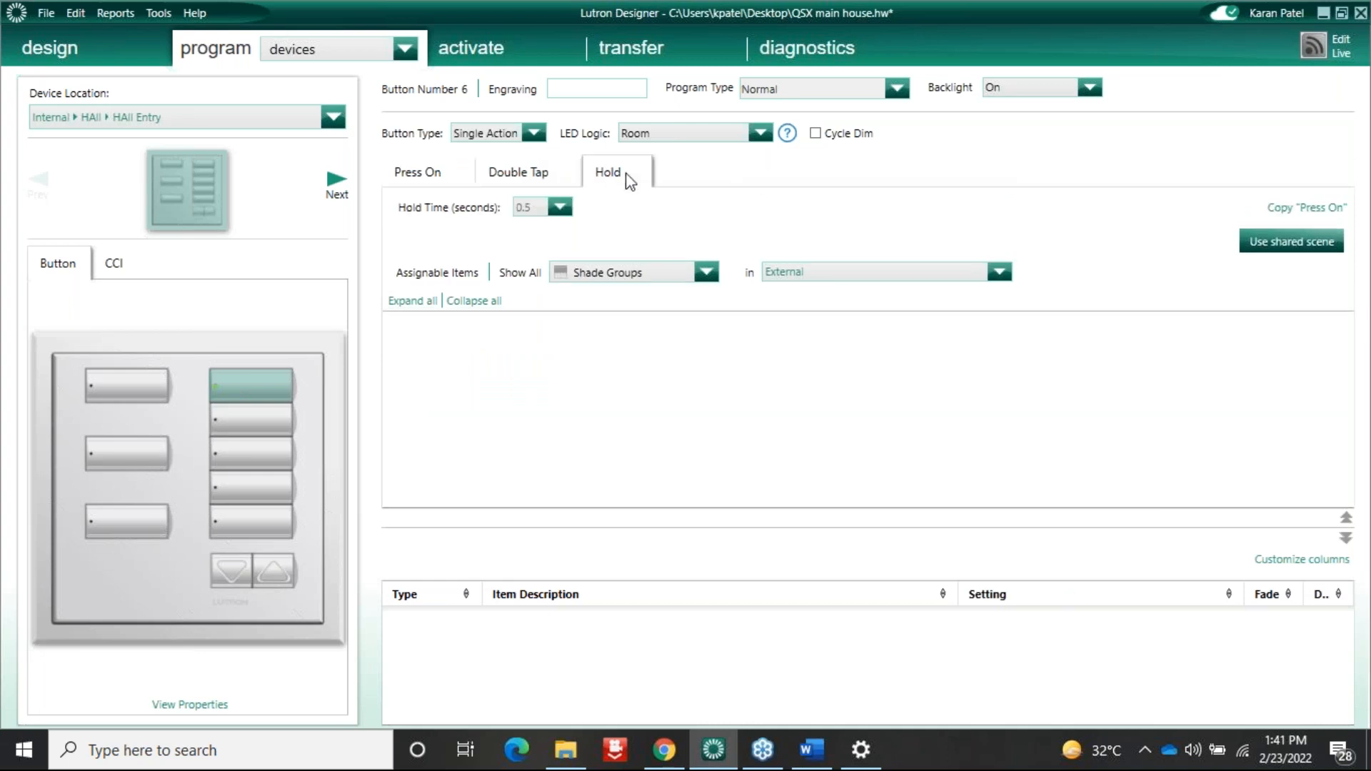
{"action": "left_click", "coordinate": [560, 207]}
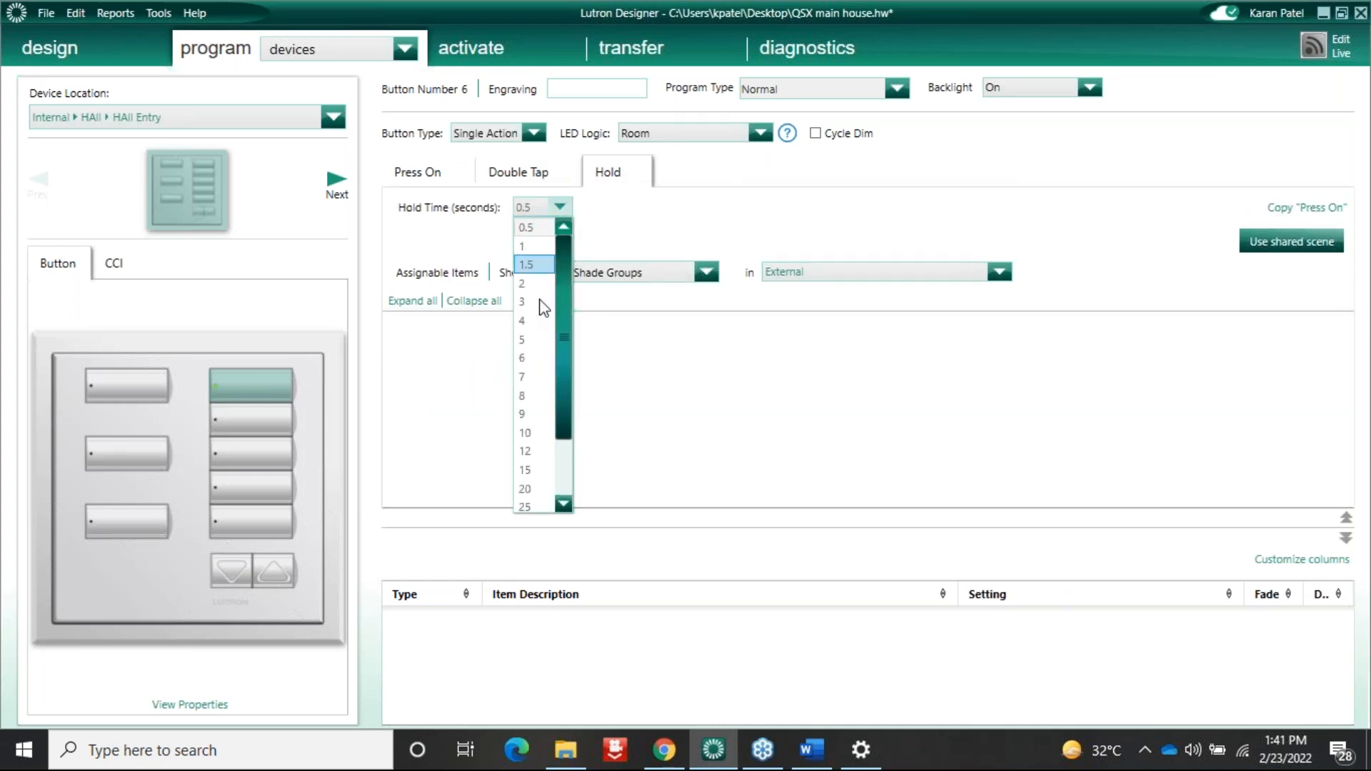
{"action": "left_click", "coordinate": [537, 340]}
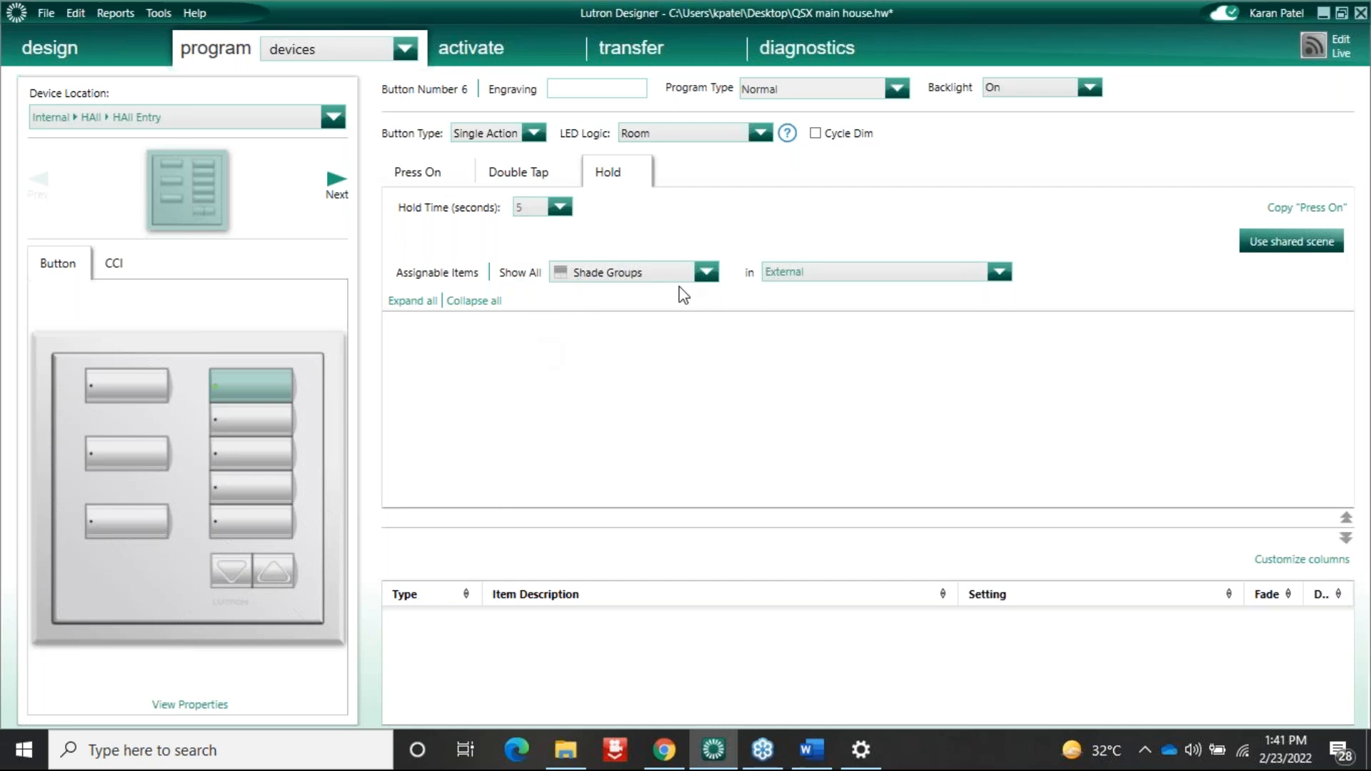
Step: Add all HAll lighting zones to this button's Hold scene at 100%
{"action": "left_click", "coordinate": [709, 283]}
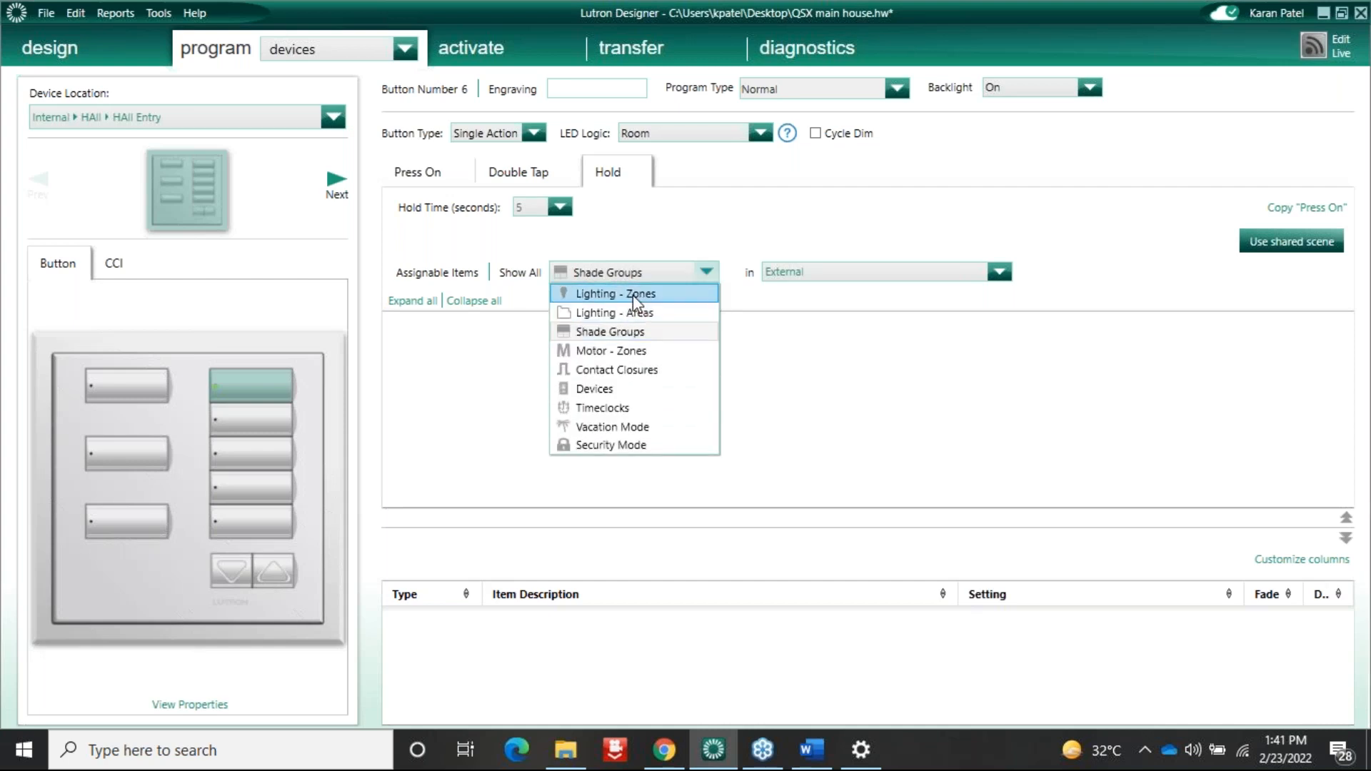
{"action": "left_click", "coordinate": [634, 293]}
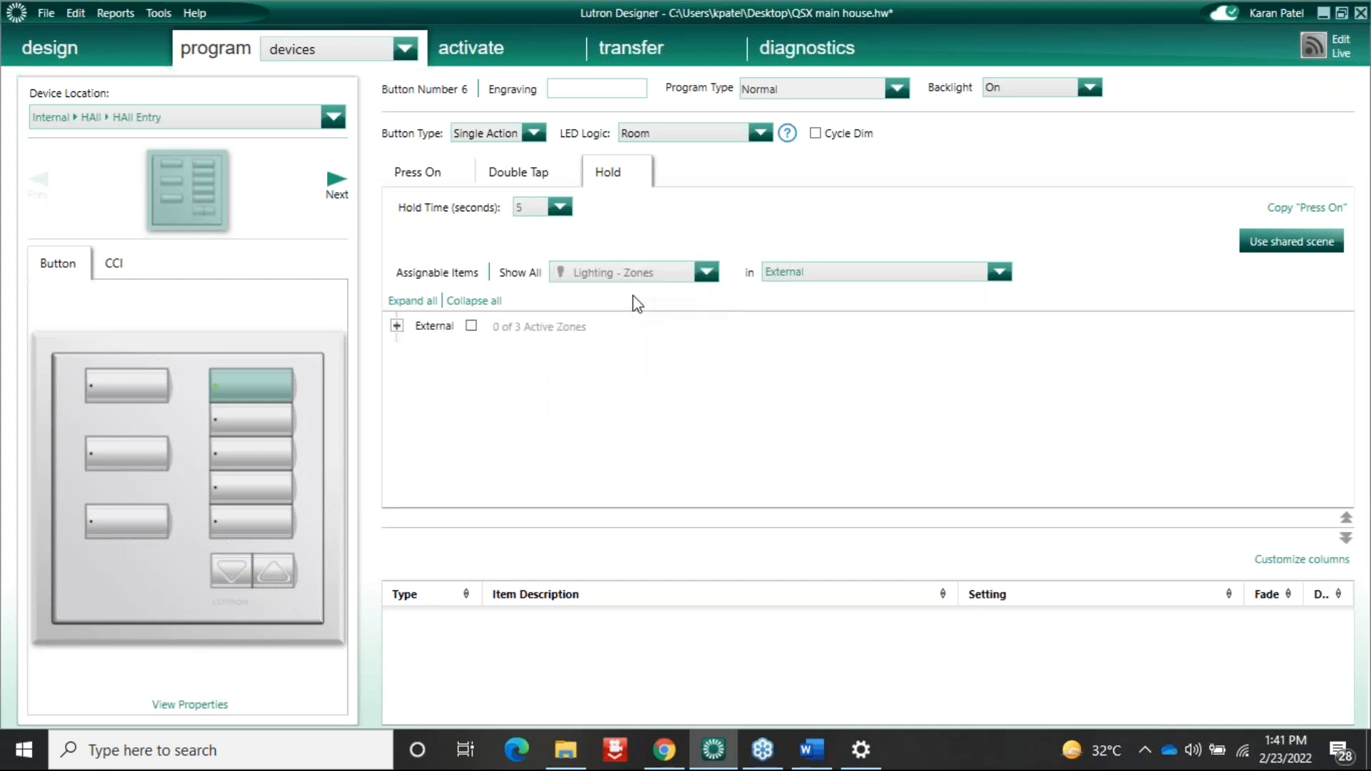
{"action": "left_click", "coordinate": [790, 274]}
{"action": "left_click", "coordinate": [842, 385]}
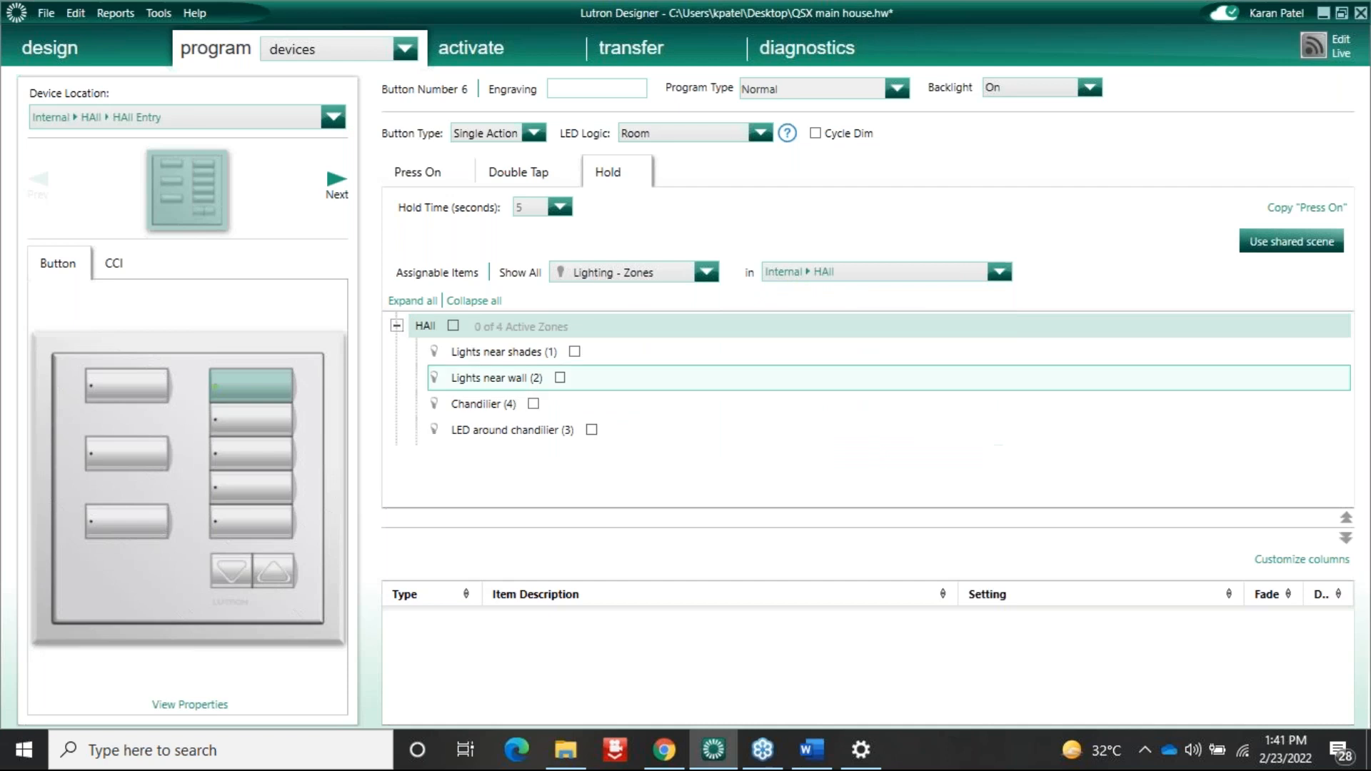
{"action": "left_click", "coordinate": [453, 326]}
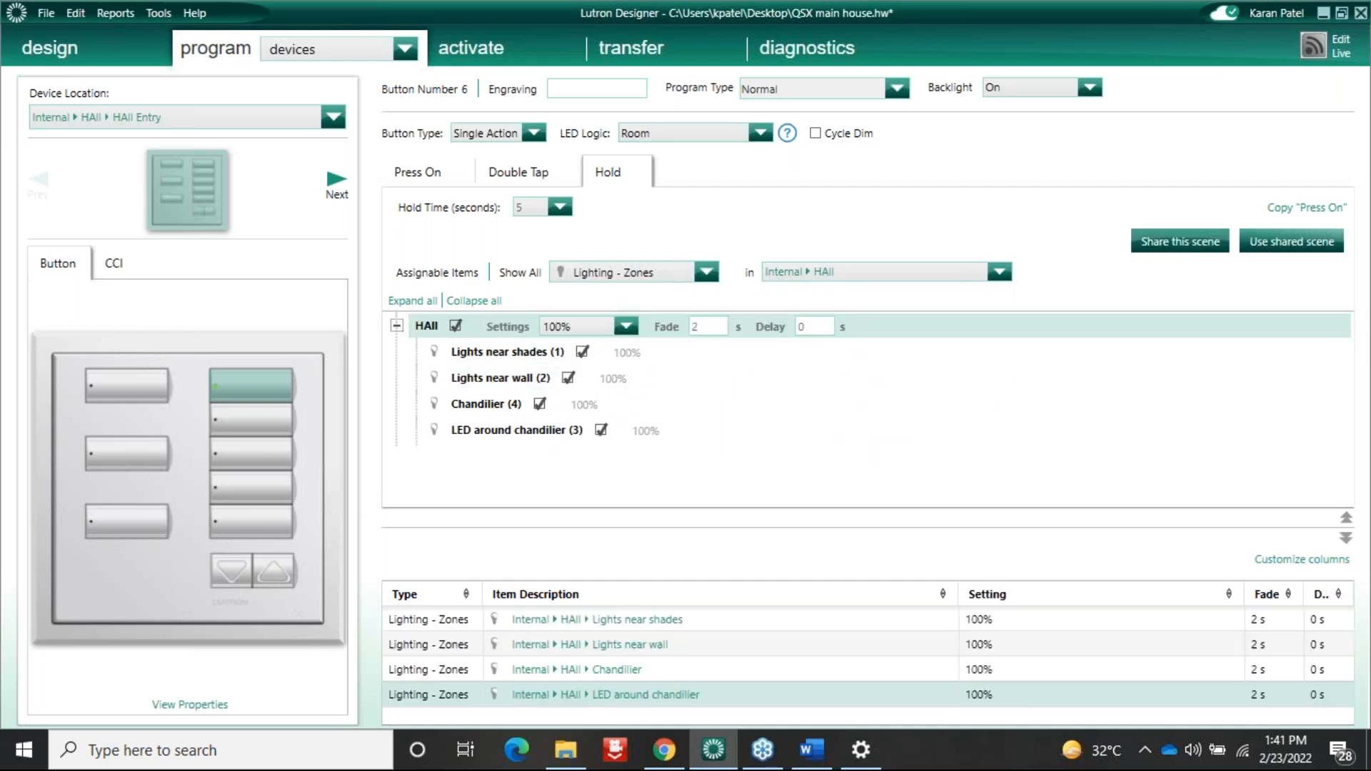
Step: Engrave the uppermost button of the second column "Welcome"
{"action": "double_click", "coordinate": [259, 385]}
{"action": "left_click", "coordinate": [259, 386]}
{"action": "type", "text": "W"}
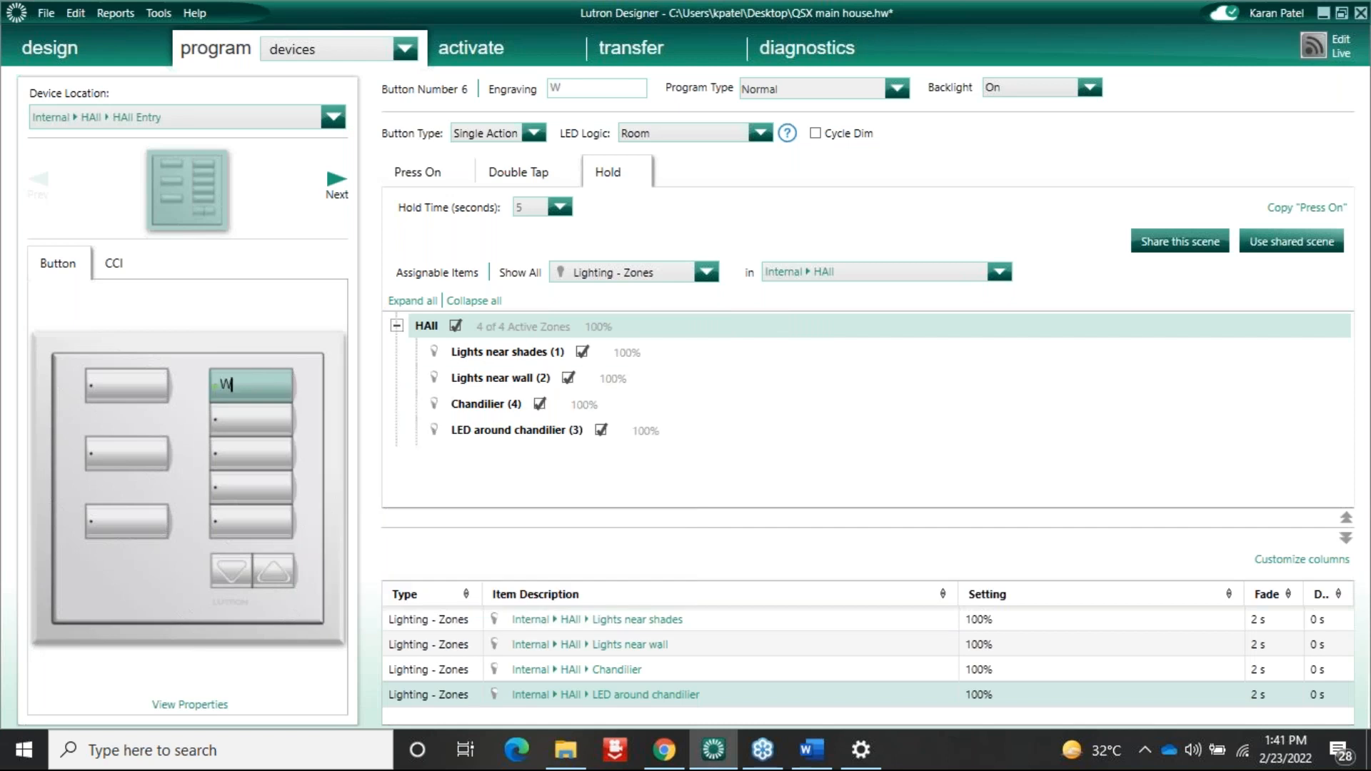
{"action": "type", "text": "elcome"}
{"action": "key", "text": "Return"}
Step: Engrave the button below Welcome "Party" and add all HAll lighting zones to its Press On scene, with Lights near wall at 50%
{"action": "left_click", "coordinate": [236, 522]}
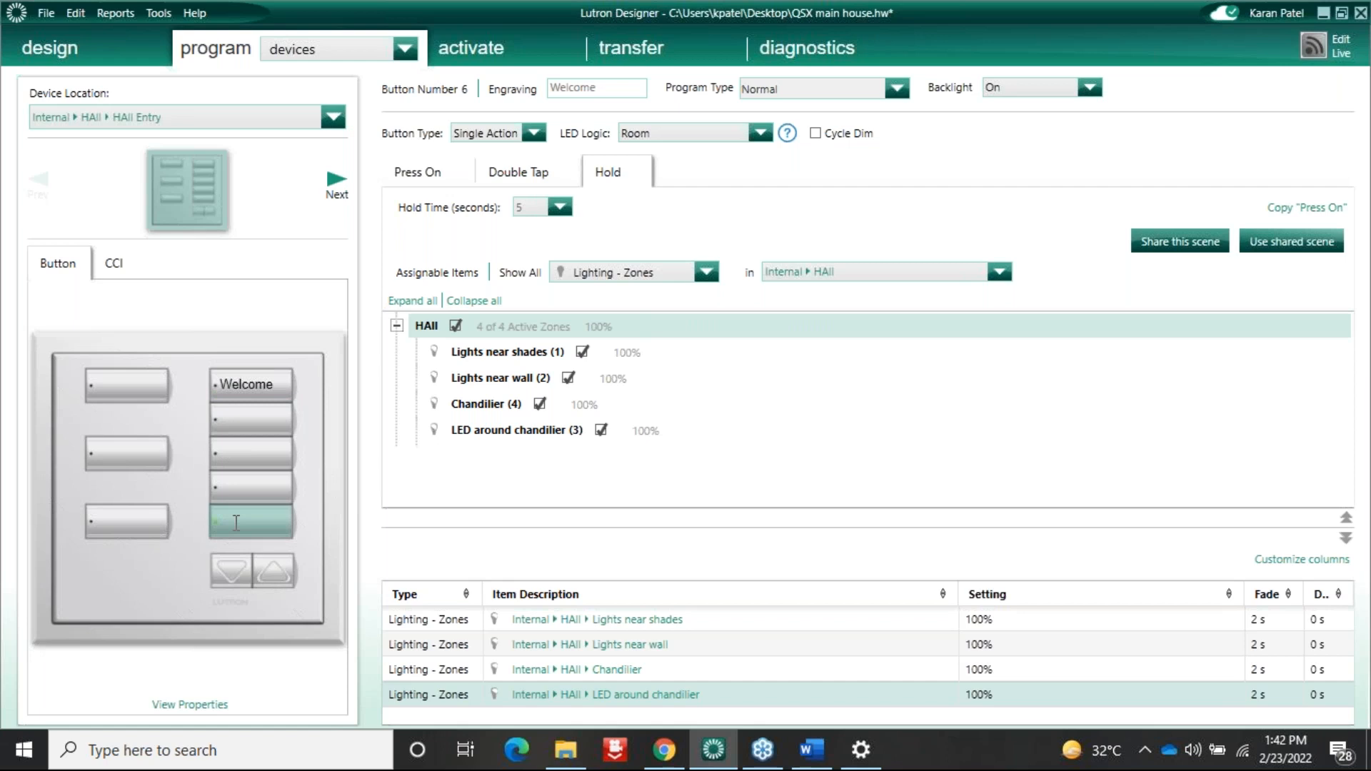
{"action": "left_click", "coordinate": [235, 424]}
{"action": "type", "text": "Relax"}
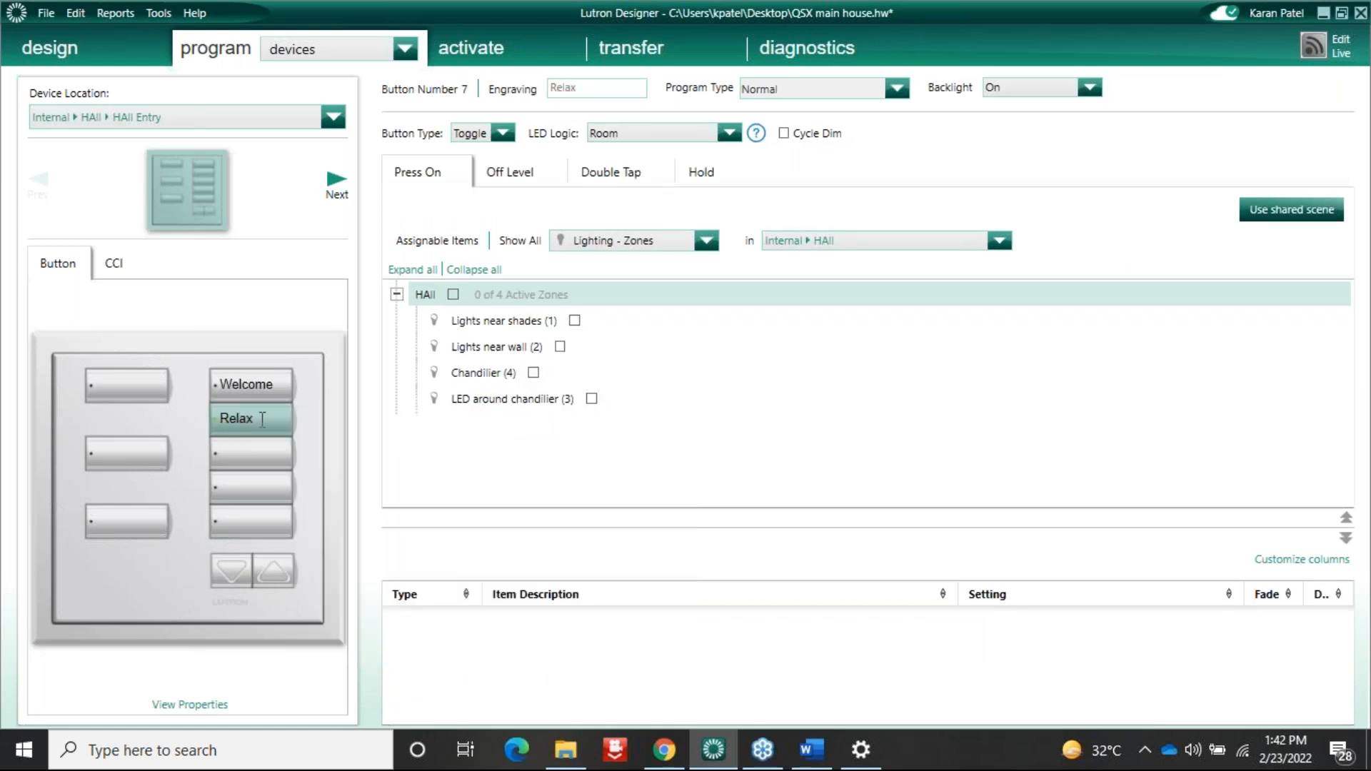
{"action": "left_click", "coordinate": [453, 295]}
{"action": "double_click", "coordinate": [274, 418]}
{"action": "key", "text": "BackSpace"}
{"action": "type", "text": "Party"}
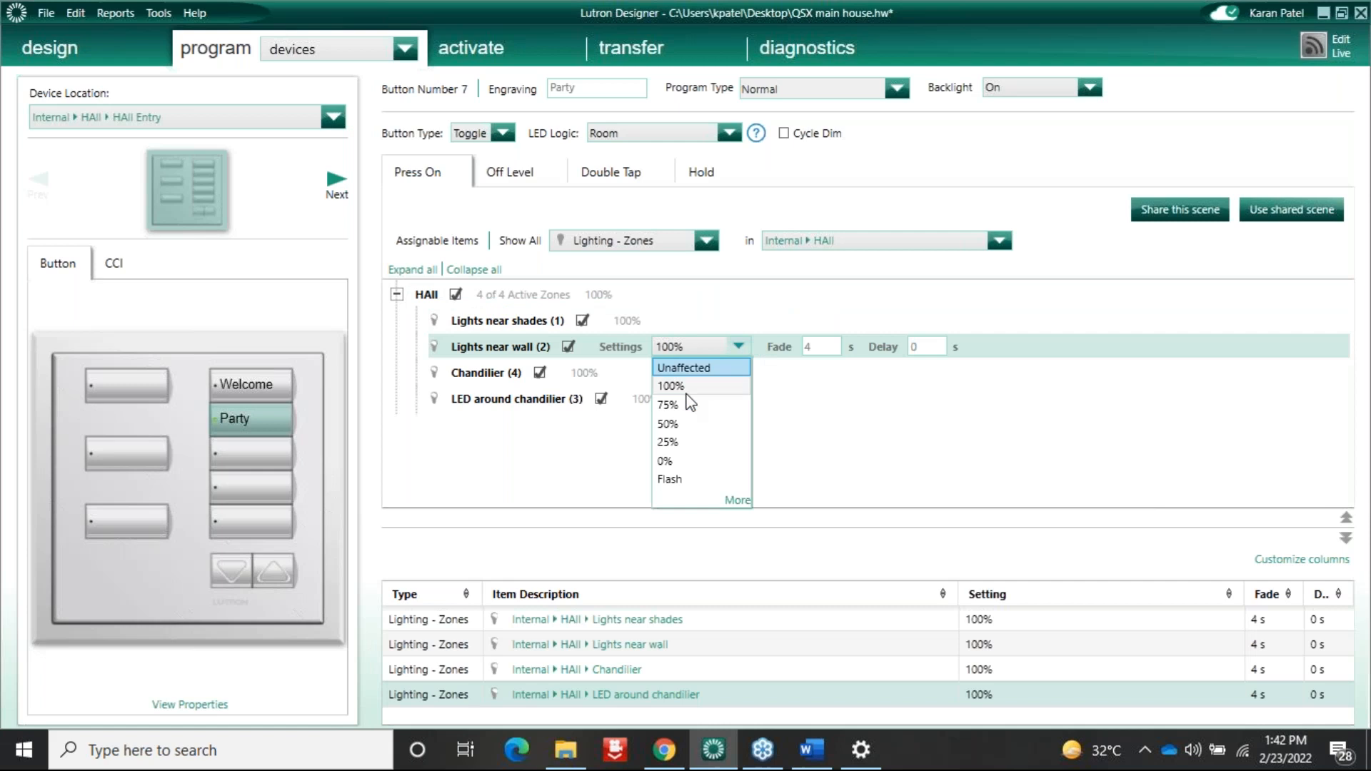
{"action": "left_click", "coordinate": [686, 423]}
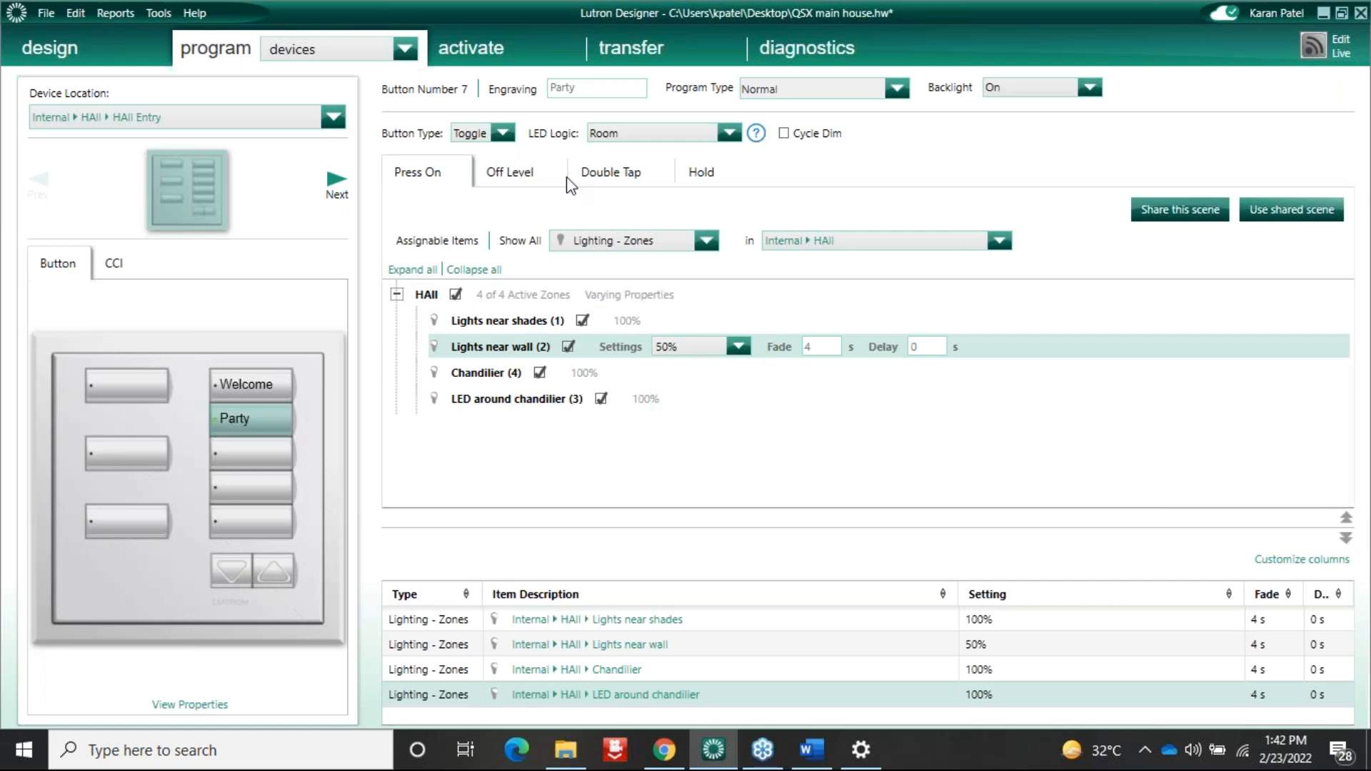
Step: Set the Party button to Single Action and add all HAll lighting zones to its Hold scene at 100%
{"action": "left_click", "coordinate": [502, 133]}
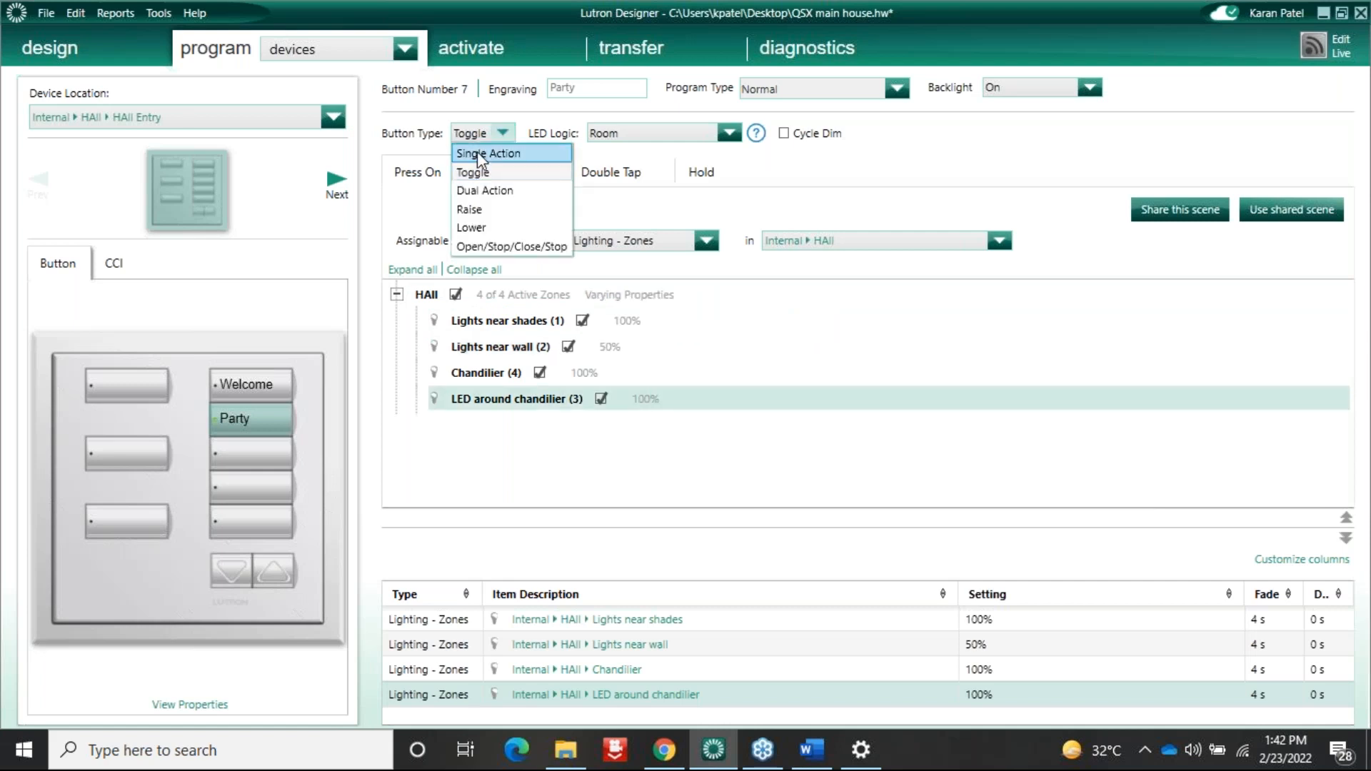
{"action": "left_click", "coordinate": [477, 152]}
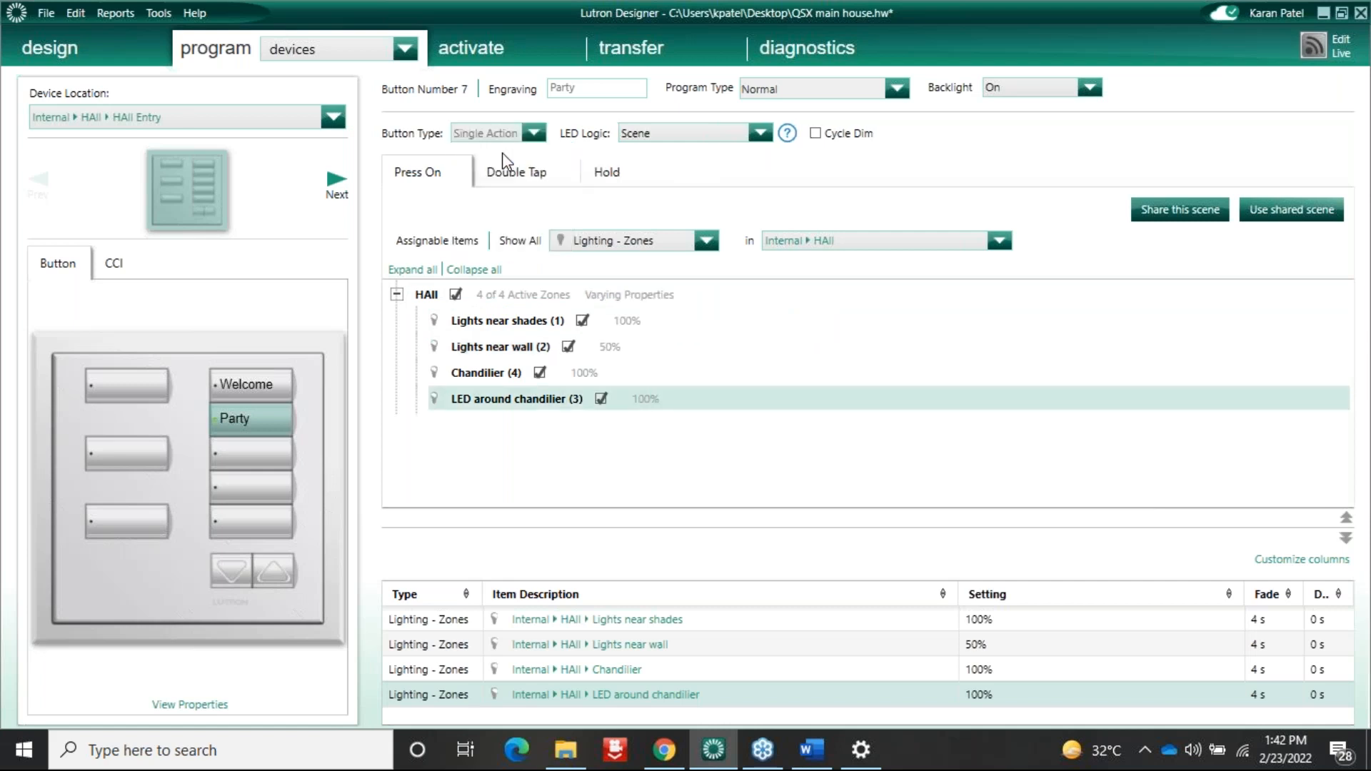
{"action": "left_click", "coordinate": [607, 173]}
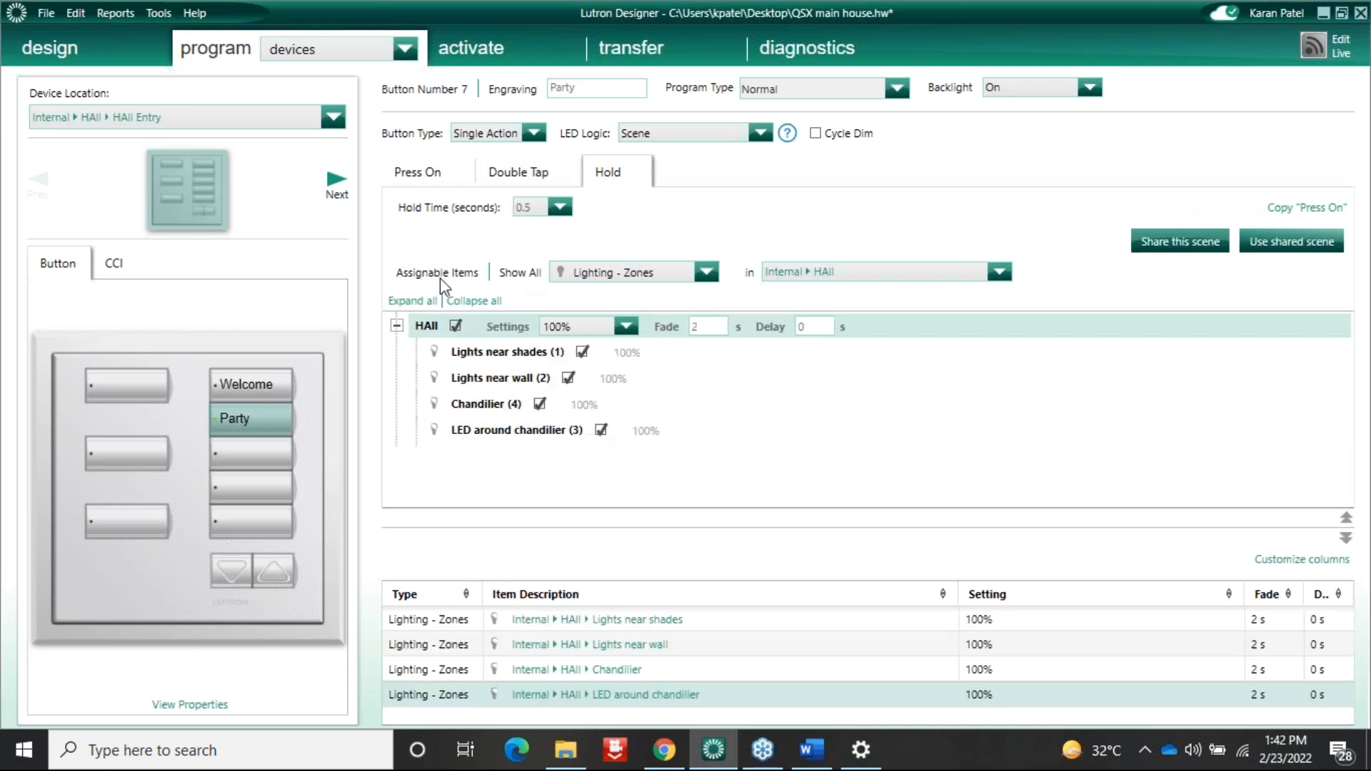
Step: Remove all HAll lighting zones from the Party button's Press On scene and set its hold time to 5 seconds
{"action": "left_click", "coordinate": [420, 175]}
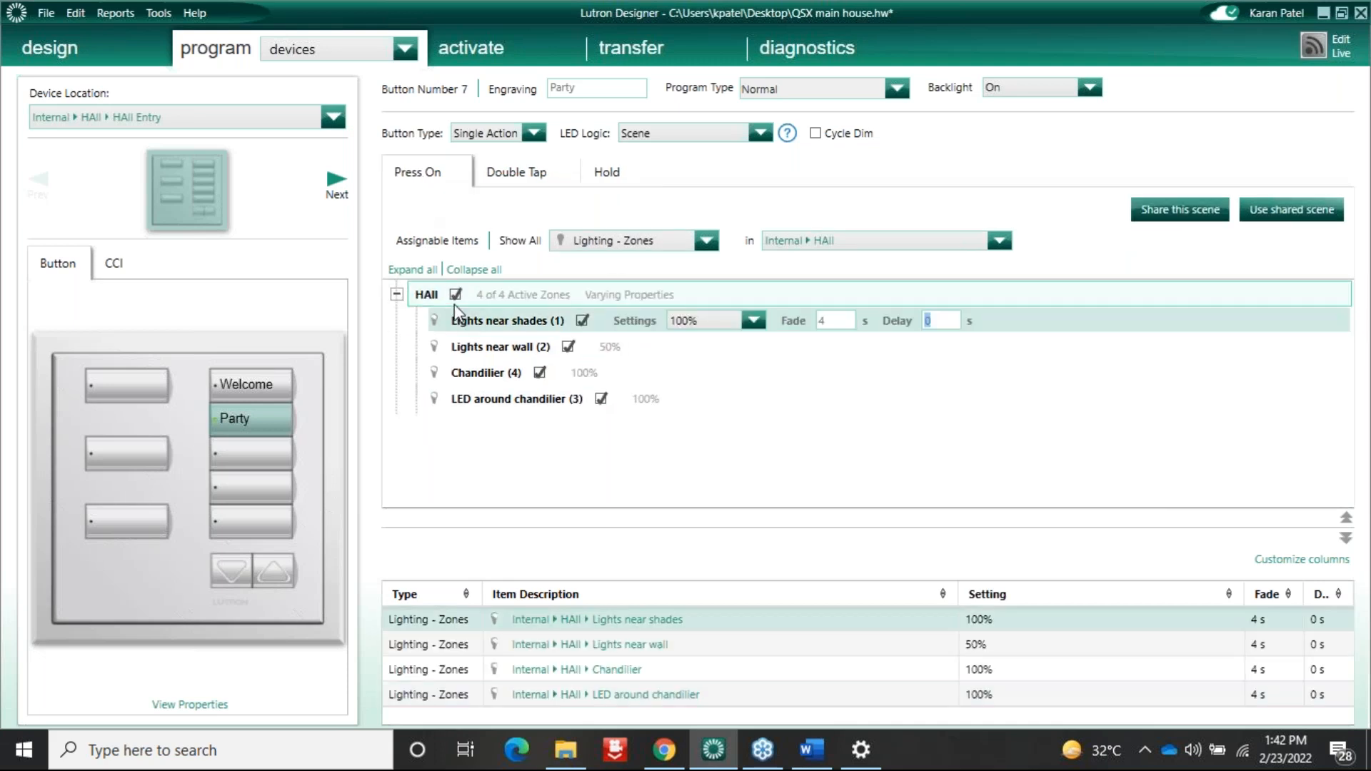
{"action": "left_click", "coordinate": [455, 295]}
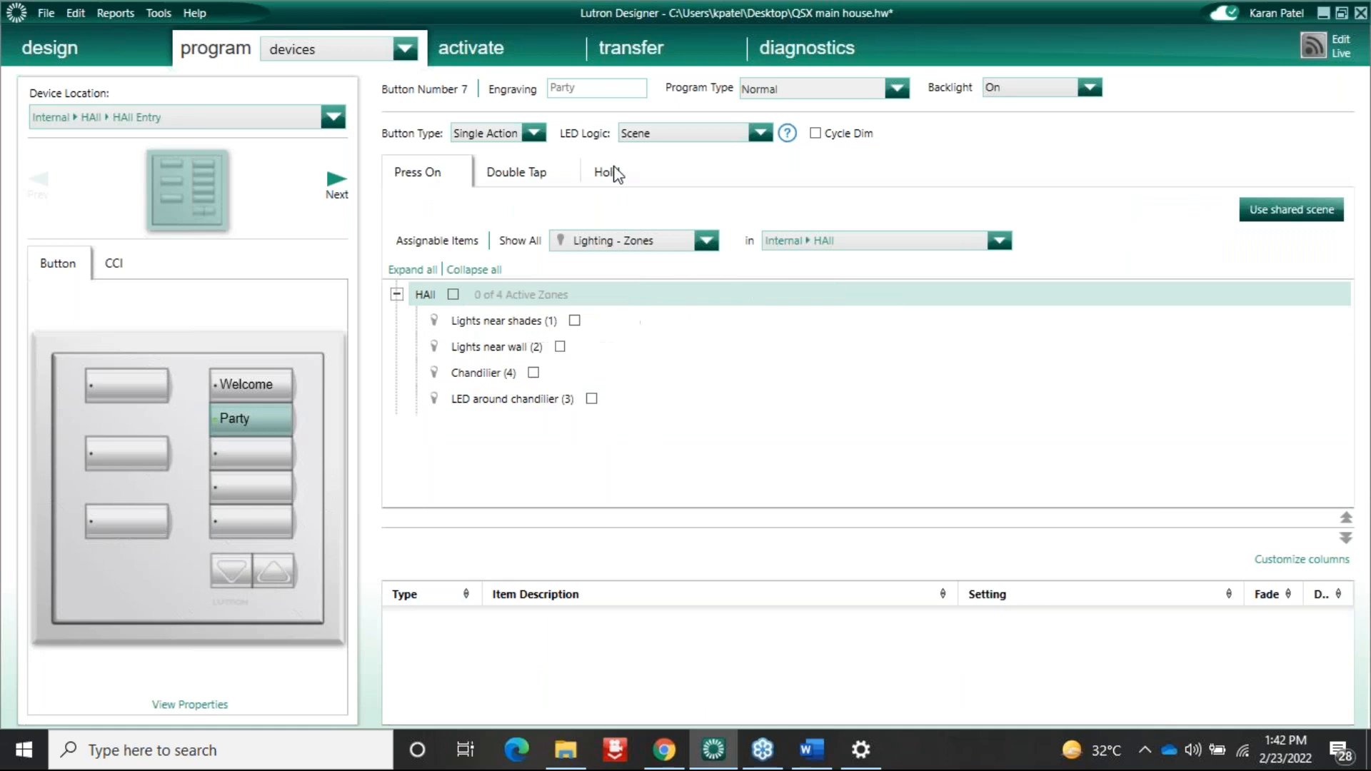
{"action": "left_click", "coordinate": [608, 172]}
{"action": "left_click", "coordinate": [554, 207]}
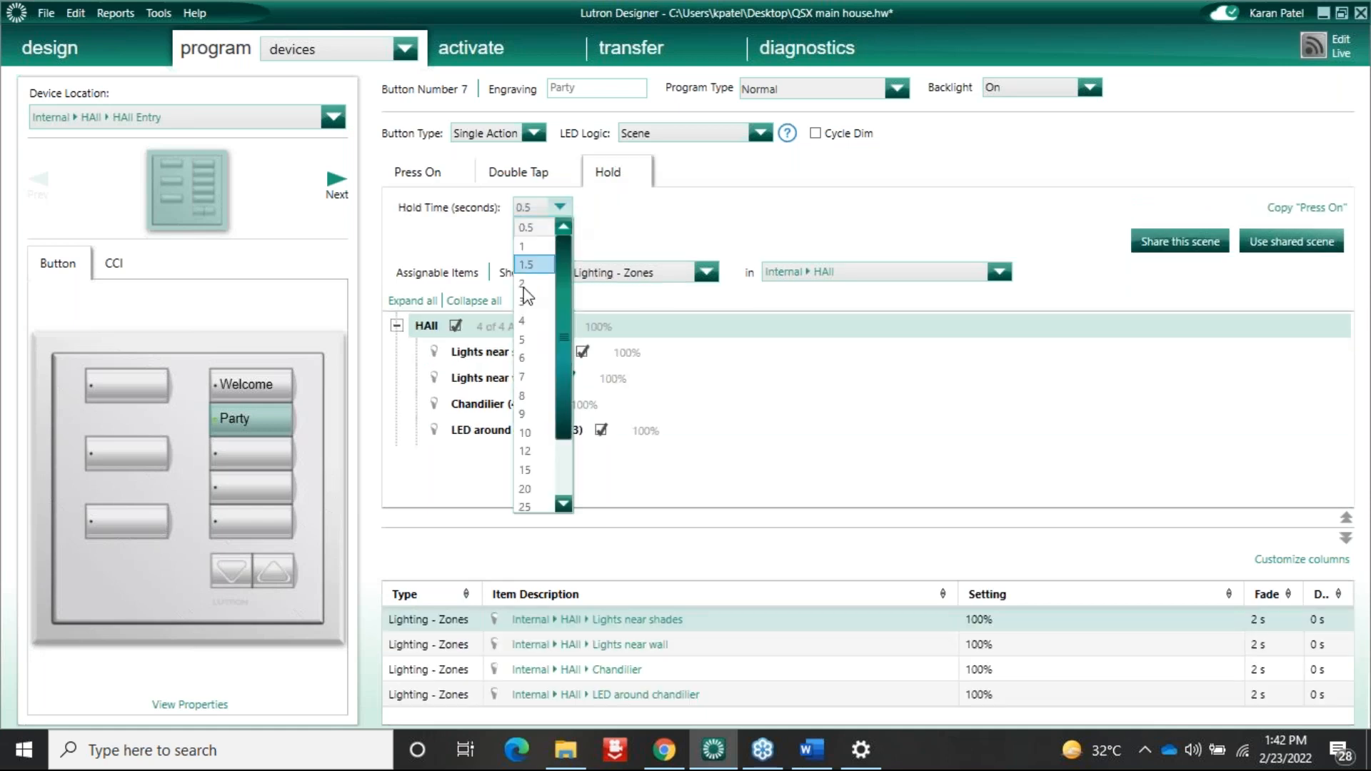
{"action": "left_click", "coordinate": [530, 340]}
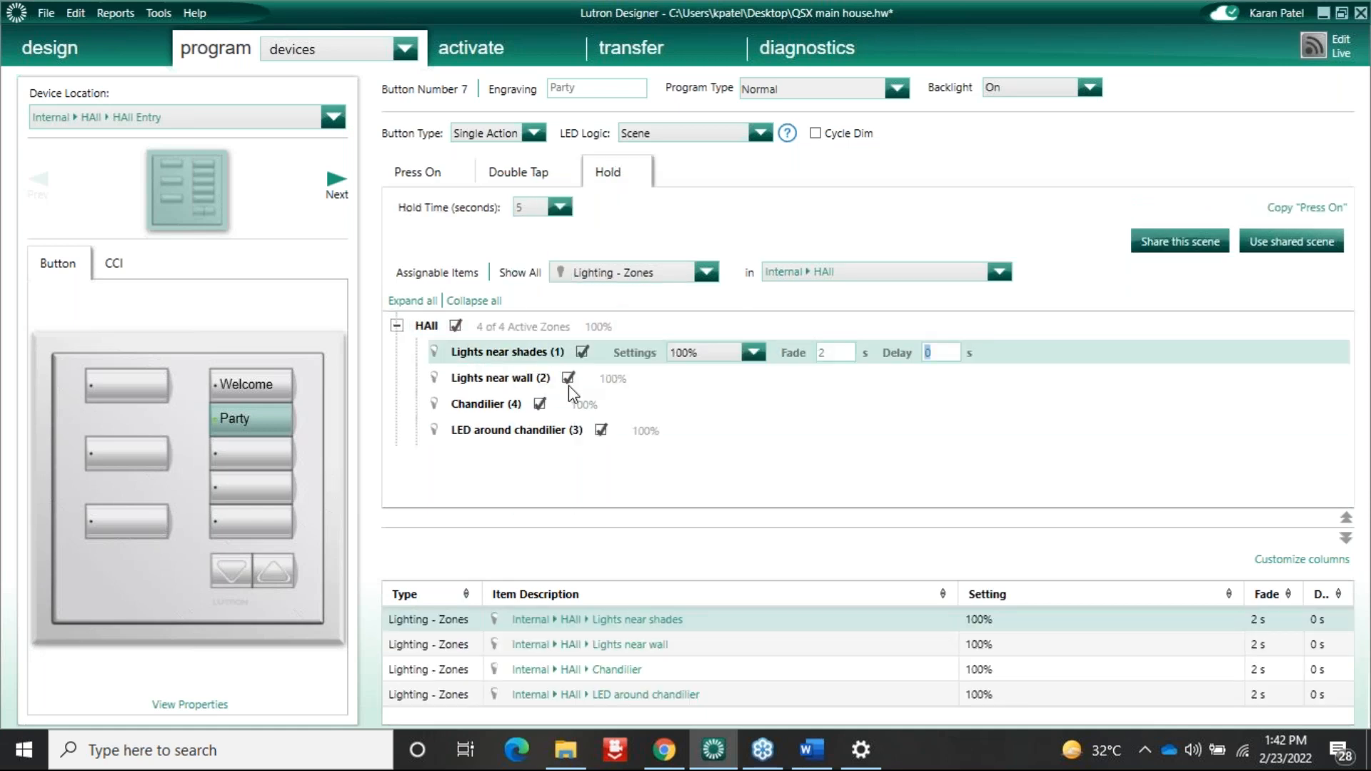
Step: In the Party button's Hold scene, set the Chandilier to 50% and Lights near shades to 25%
{"action": "left_click", "coordinate": [709, 404]}
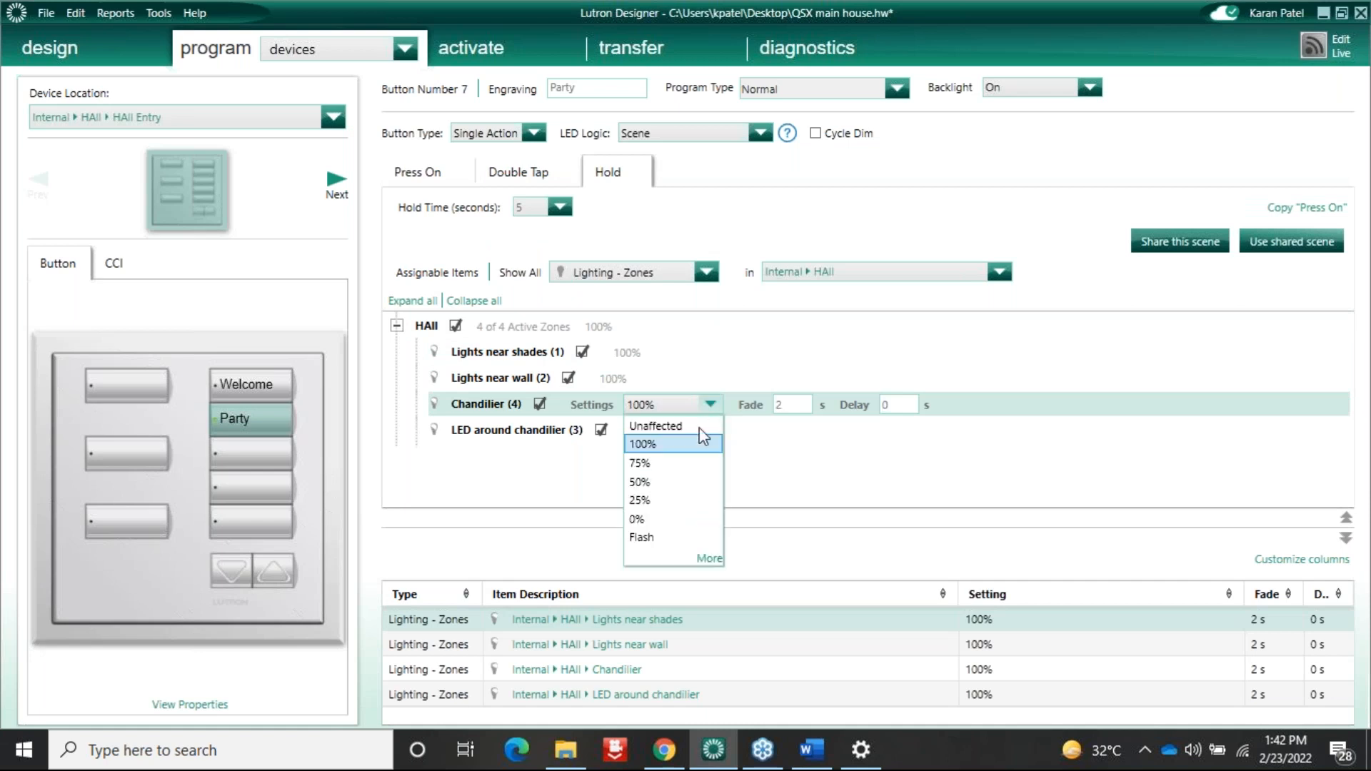
{"action": "left_click", "coordinate": [646, 481]}
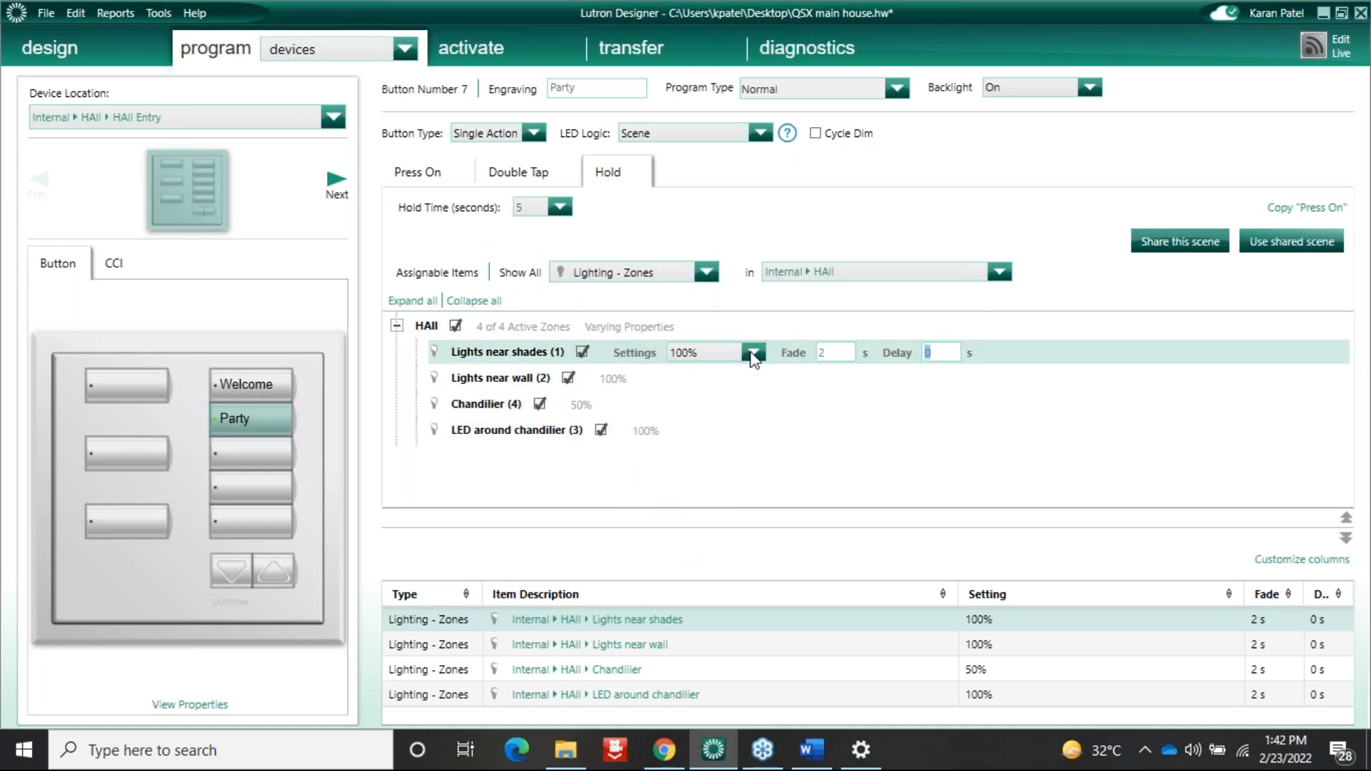
{"action": "left_click", "coordinate": [754, 353]}
{"action": "left_click", "coordinate": [684, 450]}
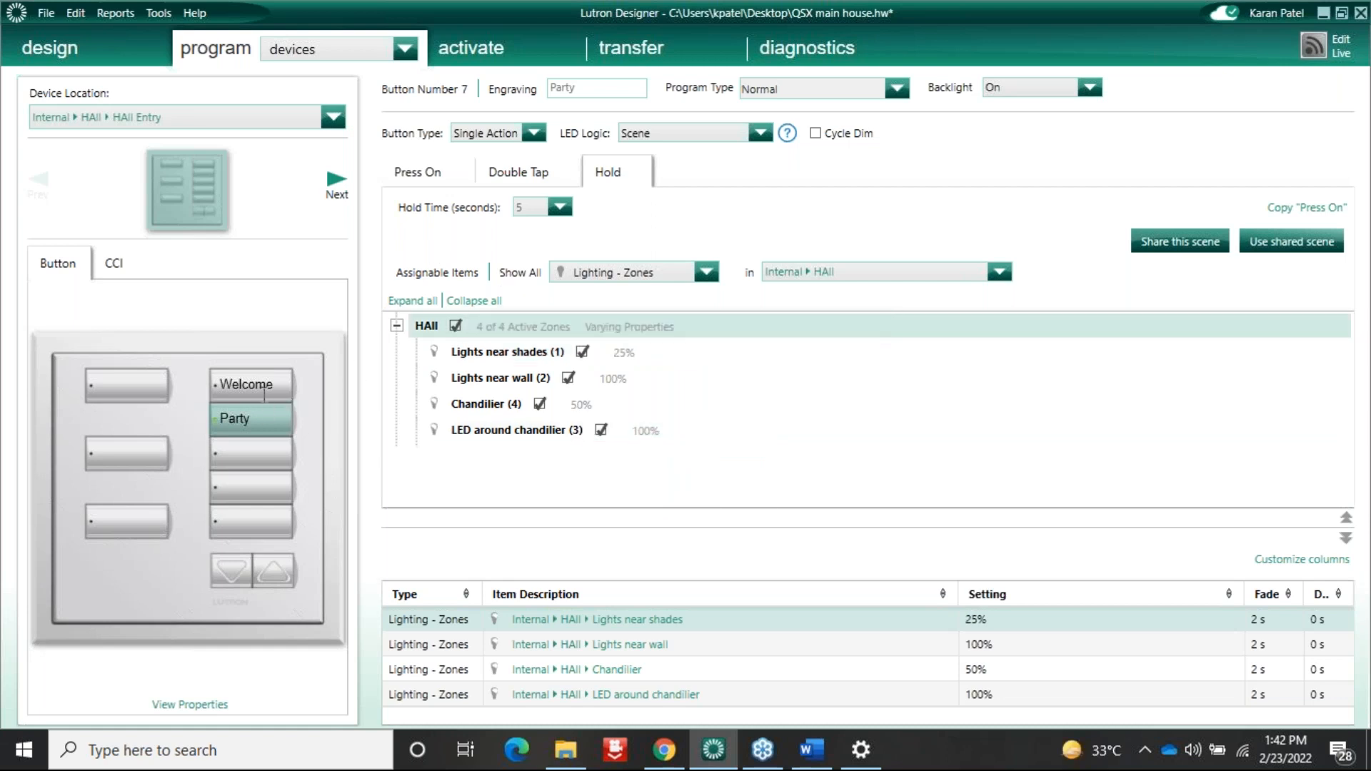
Step: Review the Welcome button's Press On and Hold scene assignments
{"action": "left_click", "coordinate": [278, 377]}
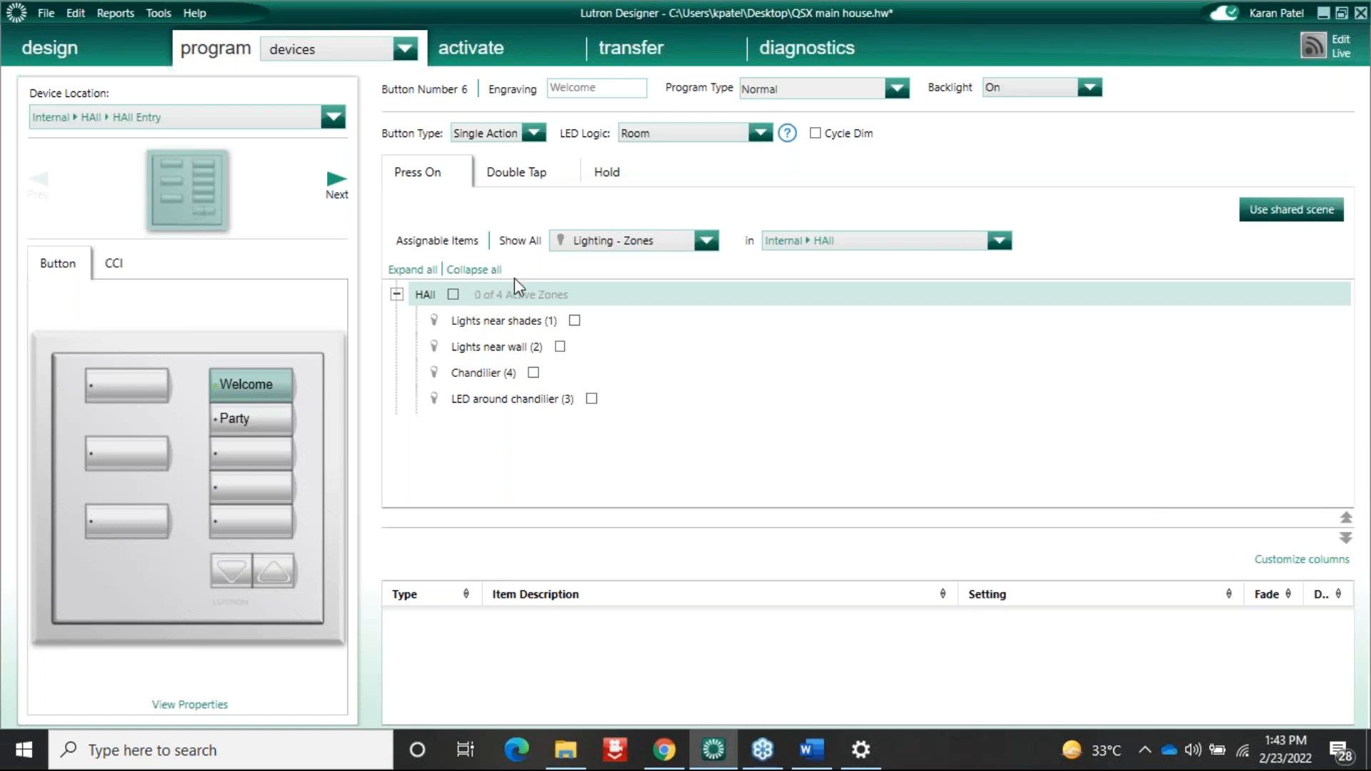
{"action": "left_click", "coordinate": [608, 172]}
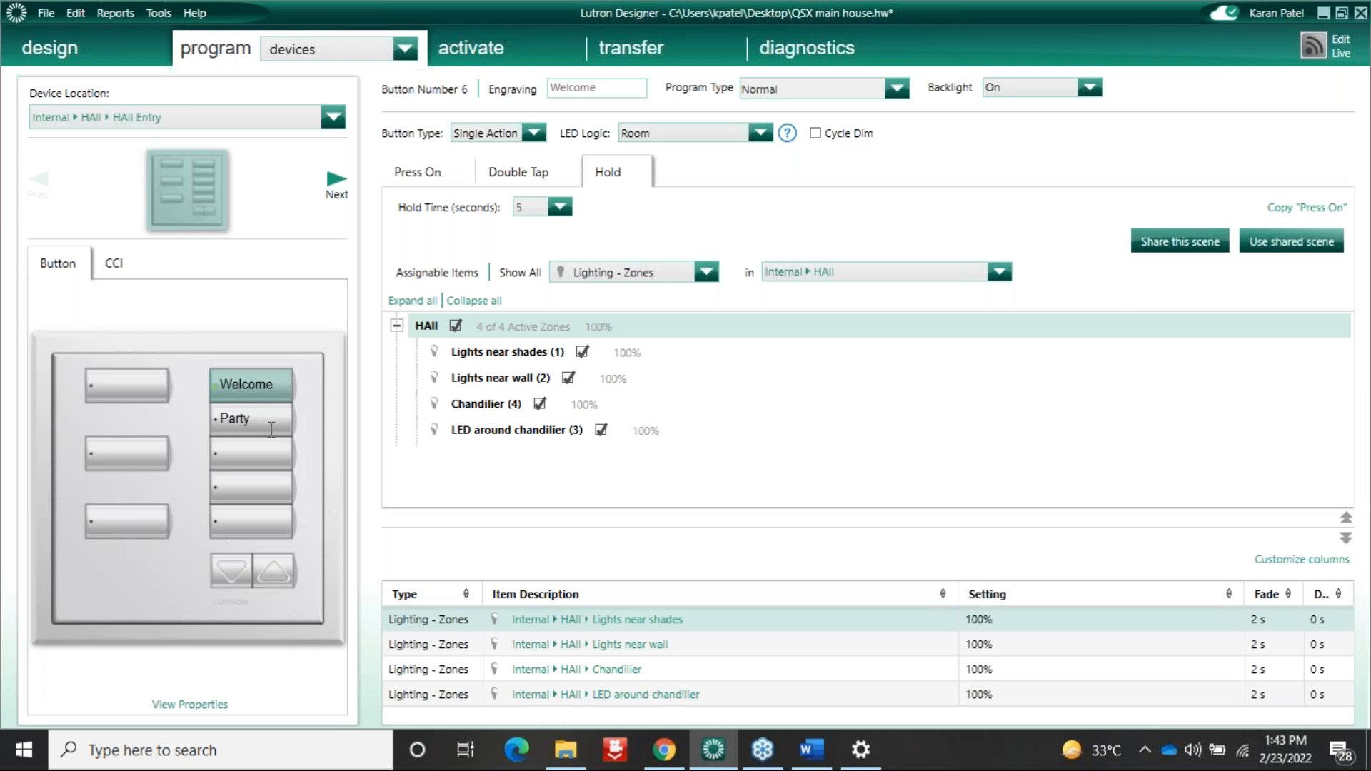
{"action": "left_click", "coordinate": [475, 356]}
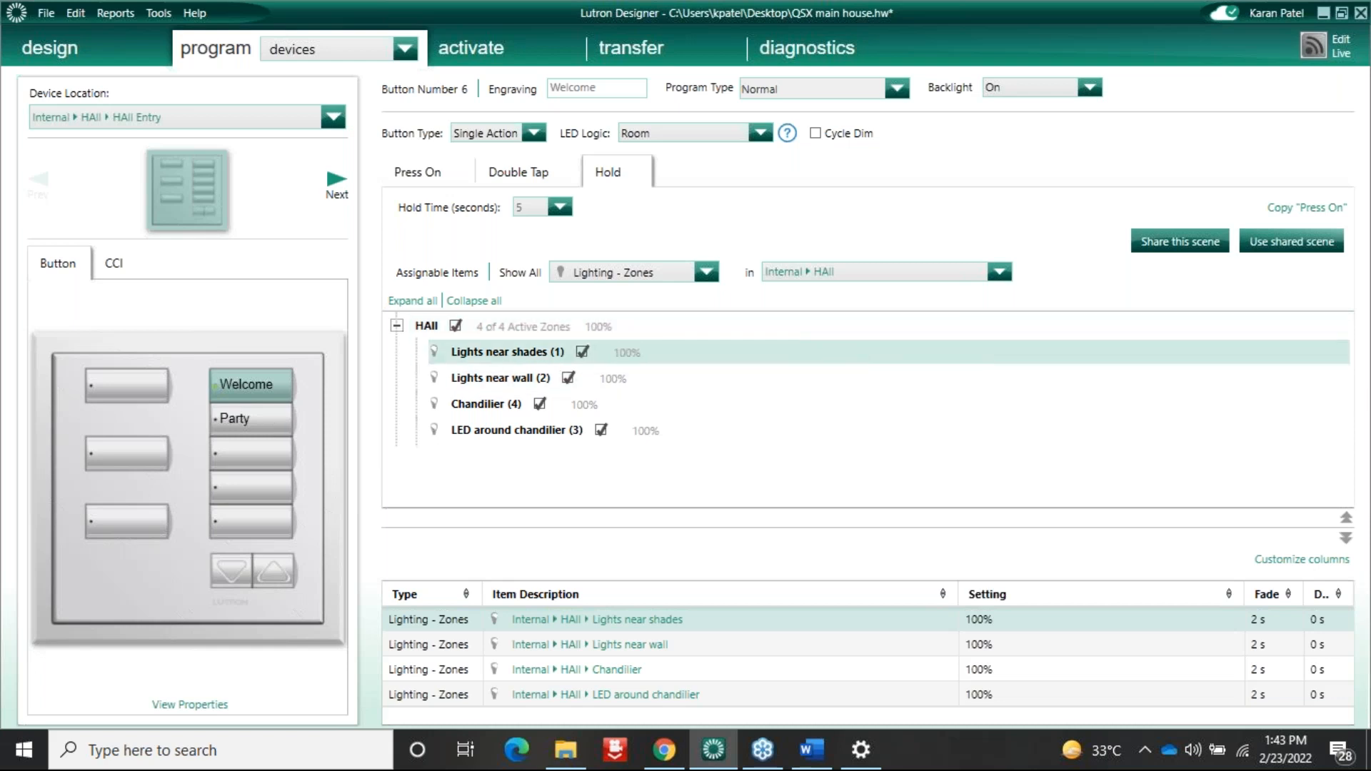
Step: Engrave the uppermost button of the first column "Lock" and set its hold time to 5 seconds
{"action": "left_click", "coordinate": [118, 380]}
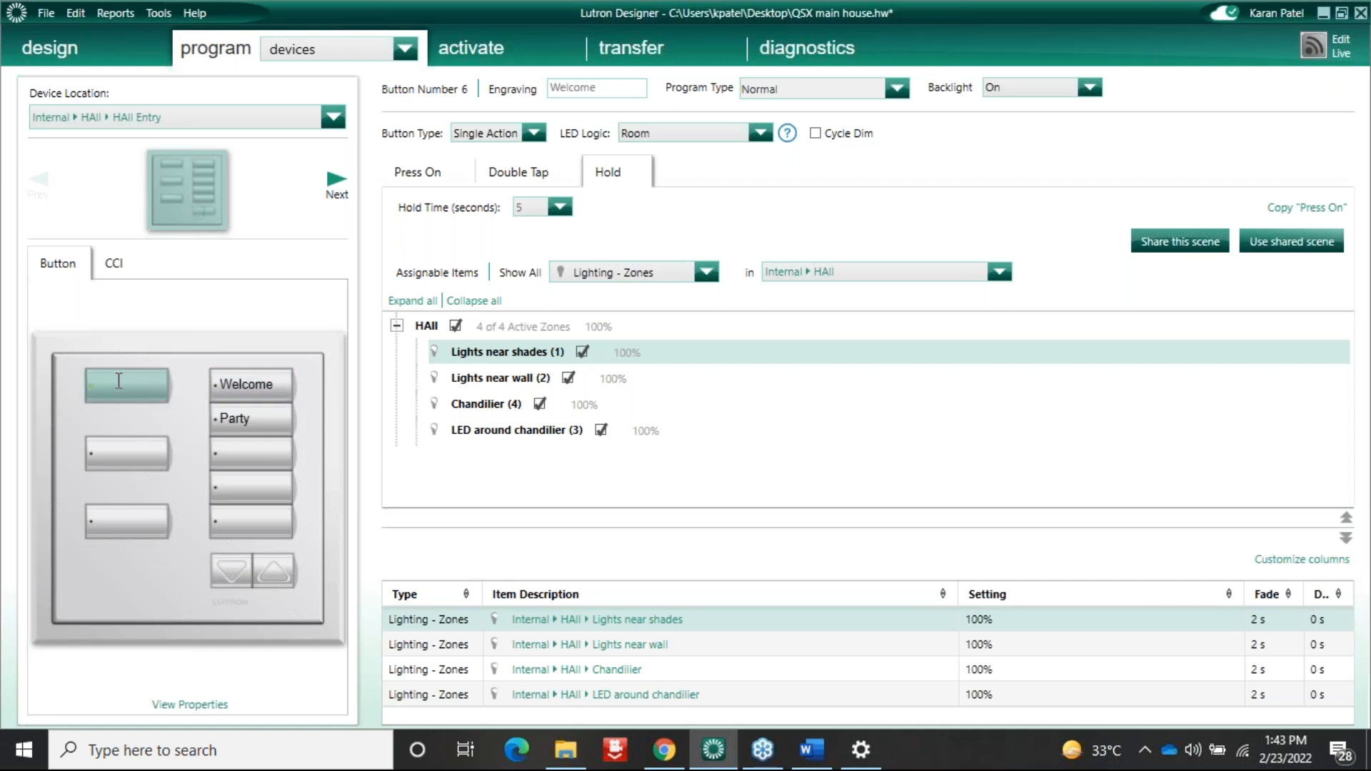
{"action": "left_click", "coordinate": [118, 380]}
{"action": "type", "text": "Lock"}
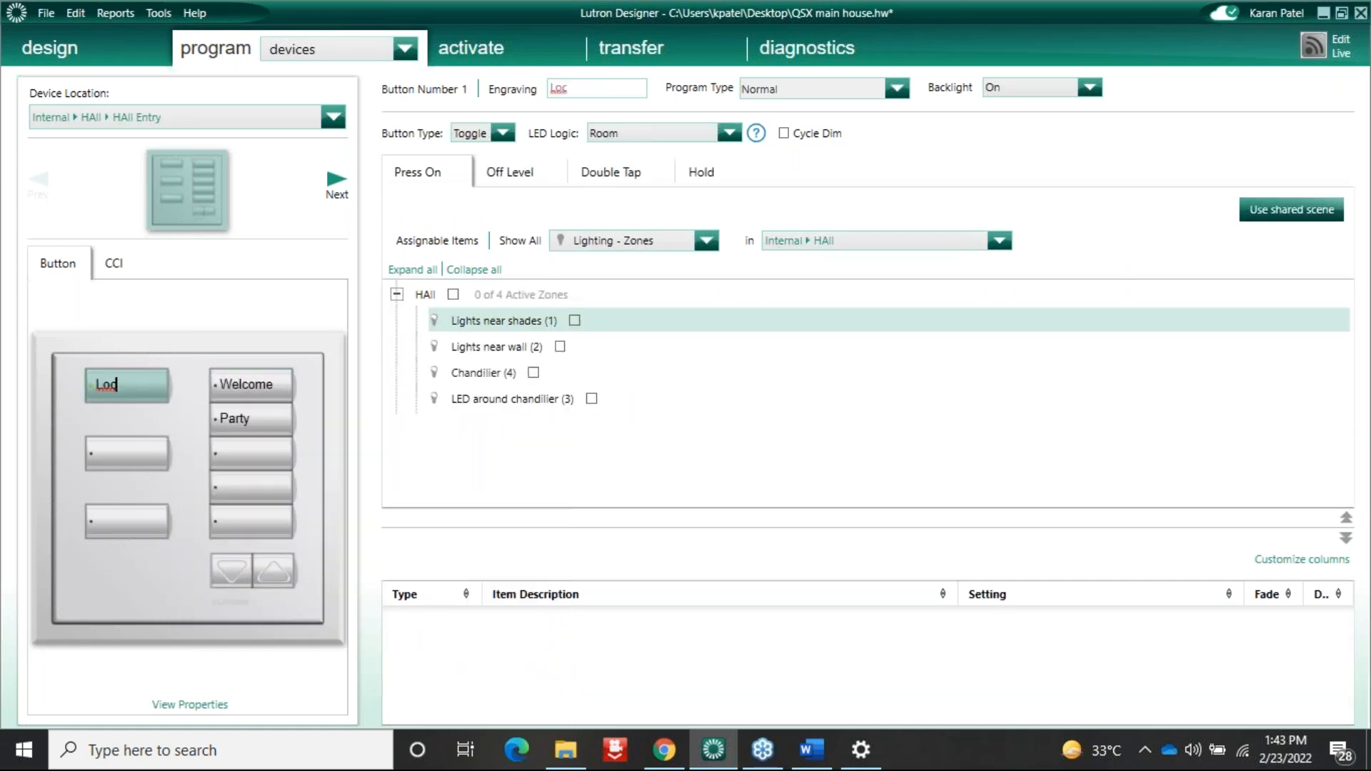
{"action": "left_click", "coordinate": [702, 174]}
{"action": "left_click", "coordinate": [560, 208]}
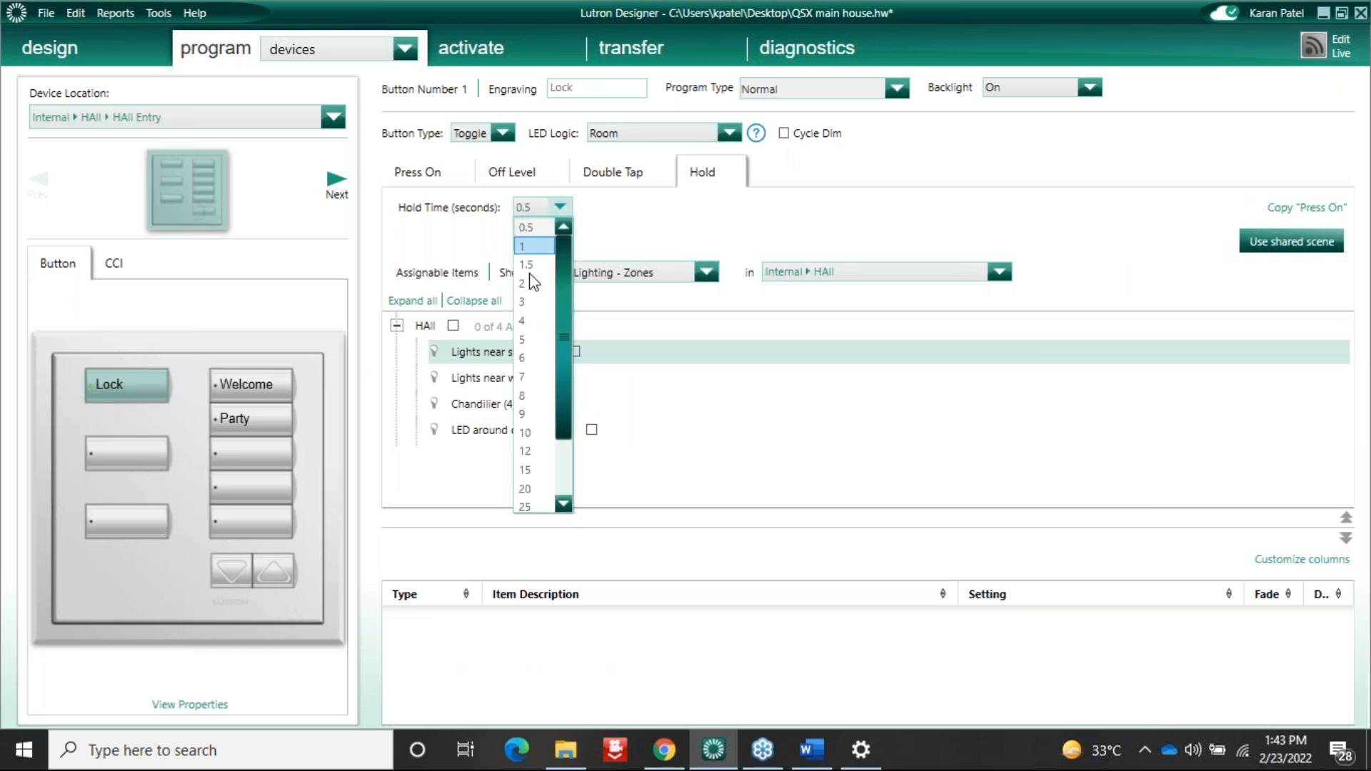
{"action": "left_click", "coordinate": [524, 337]}
Step: In the Lock button's Hold scene, assign the HAll device Near Sofa > Device 1 with the Lock setting
{"action": "left_click", "coordinate": [706, 272]}
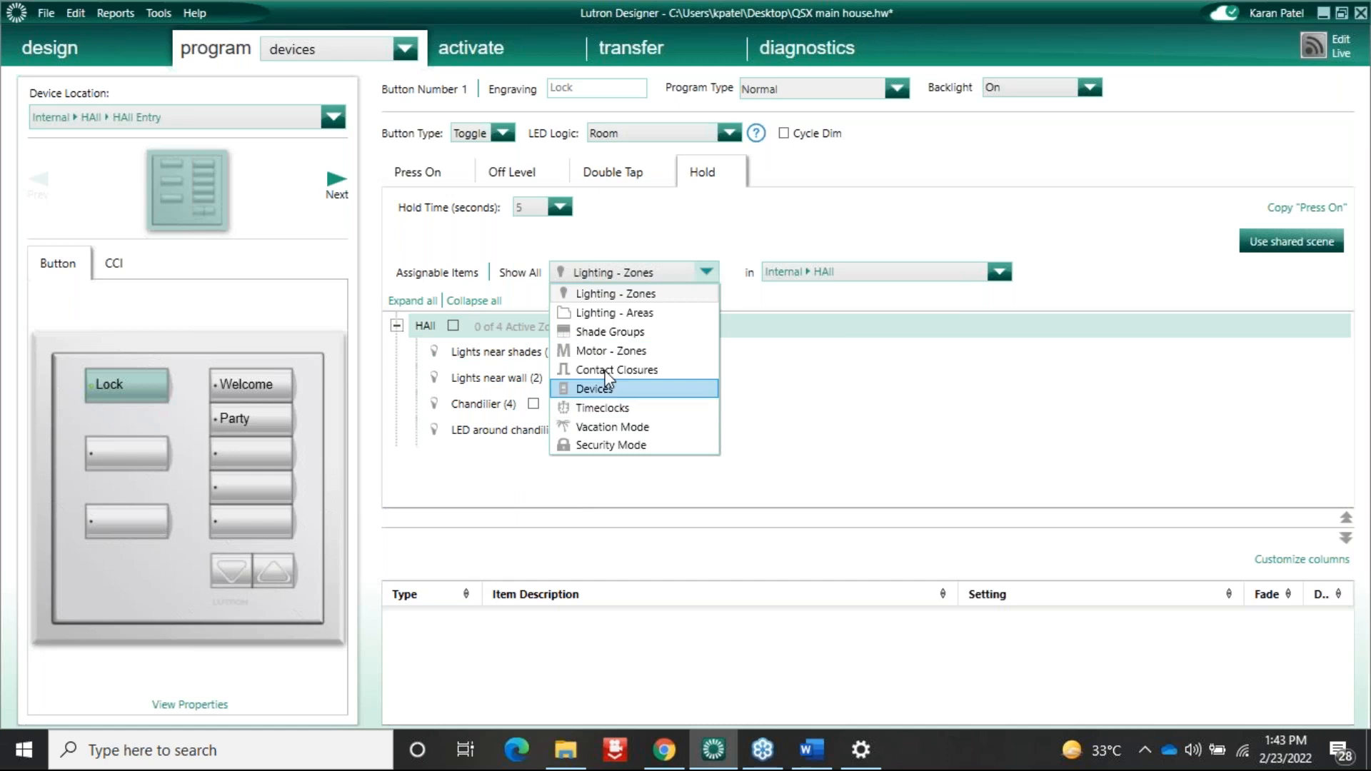
{"action": "left_click", "coordinate": [612, 389]}
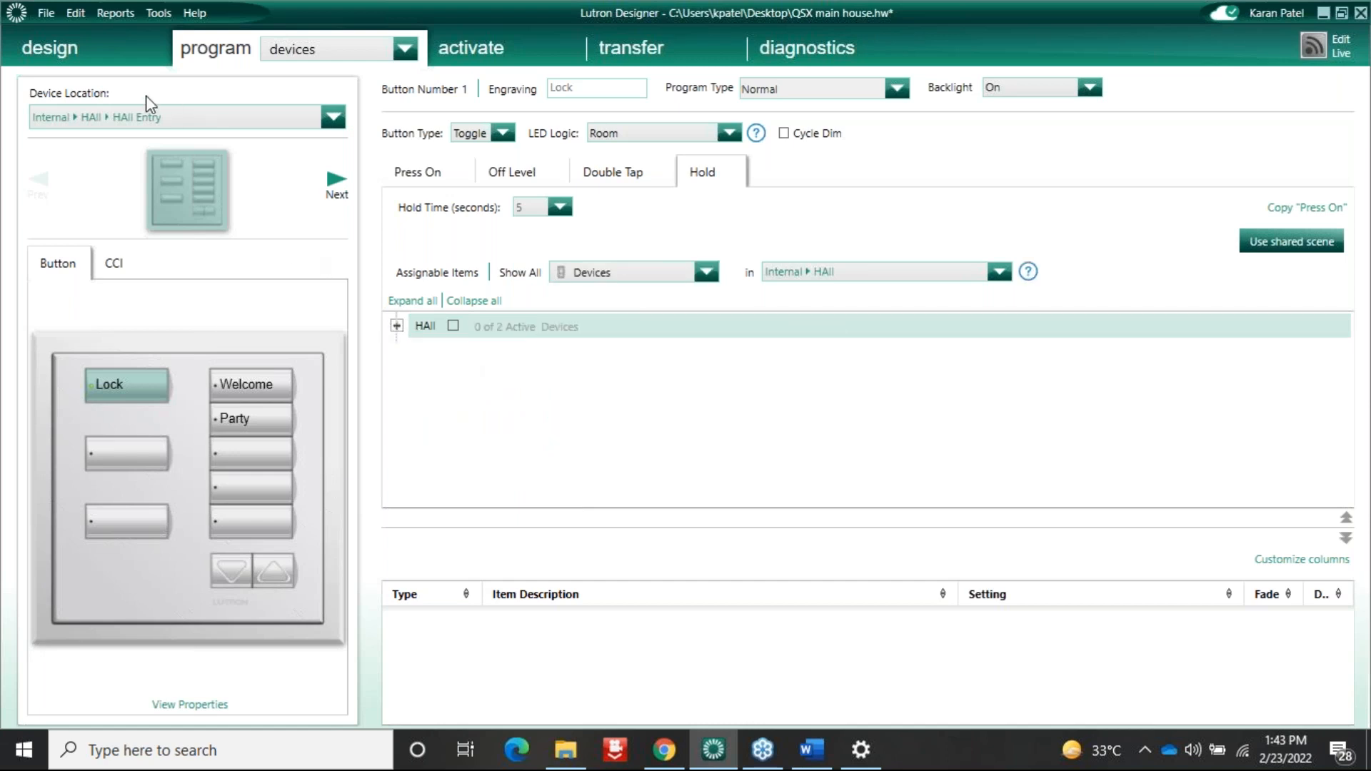
{"action": "left_click", "coordinate": [396, 326]}
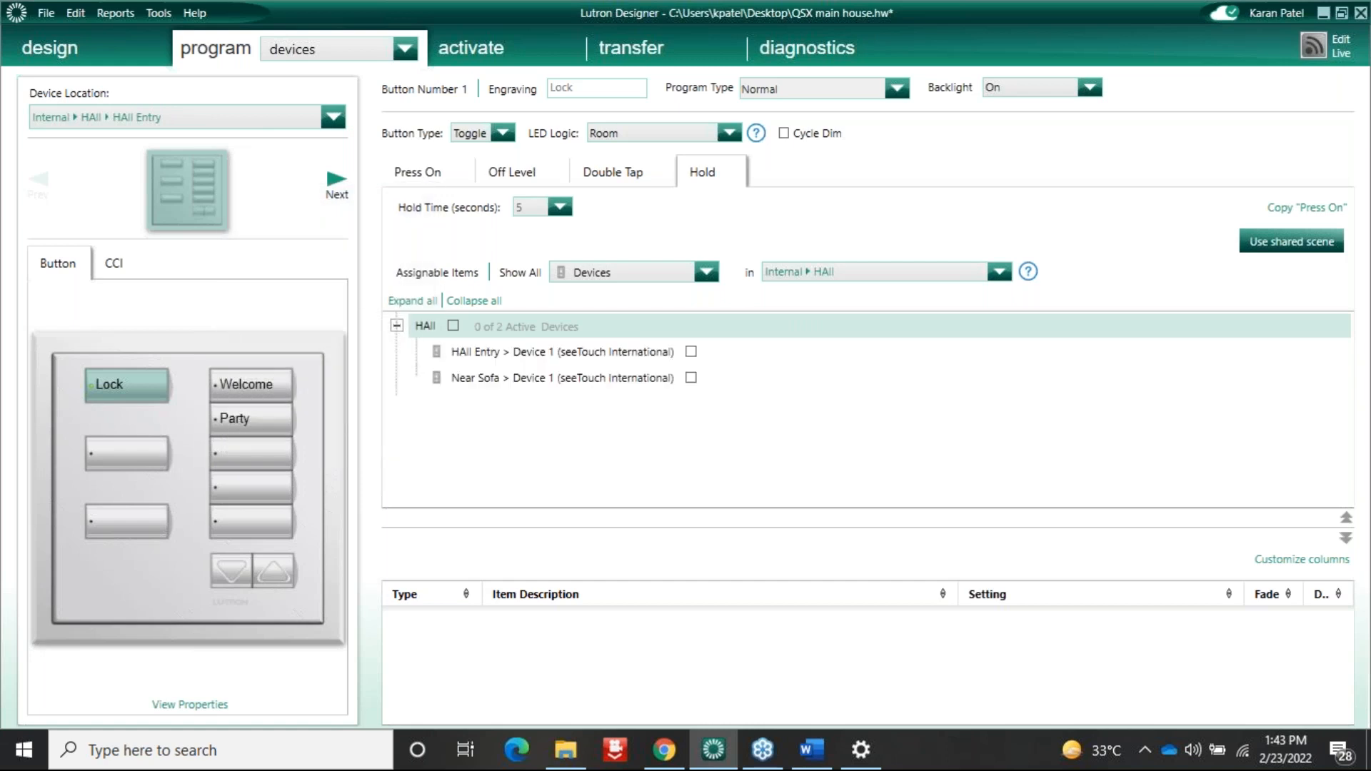
{"action": "left_click", "coordinate": [691, 379]}
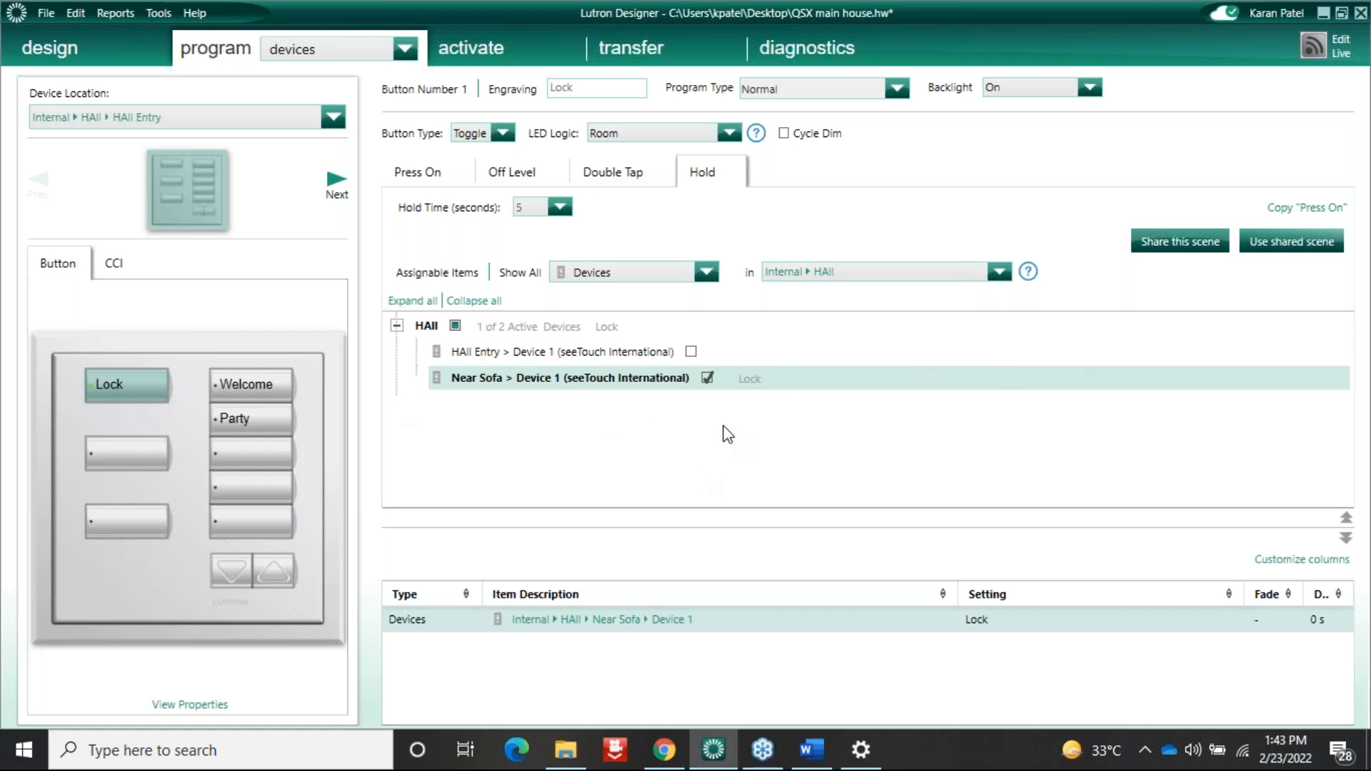
Step: Allow double tap on the Lock button and set Near Sofa > Device 1 to Unlock in that scene
{"action": "left_click", "coordinate": [603, 176]}
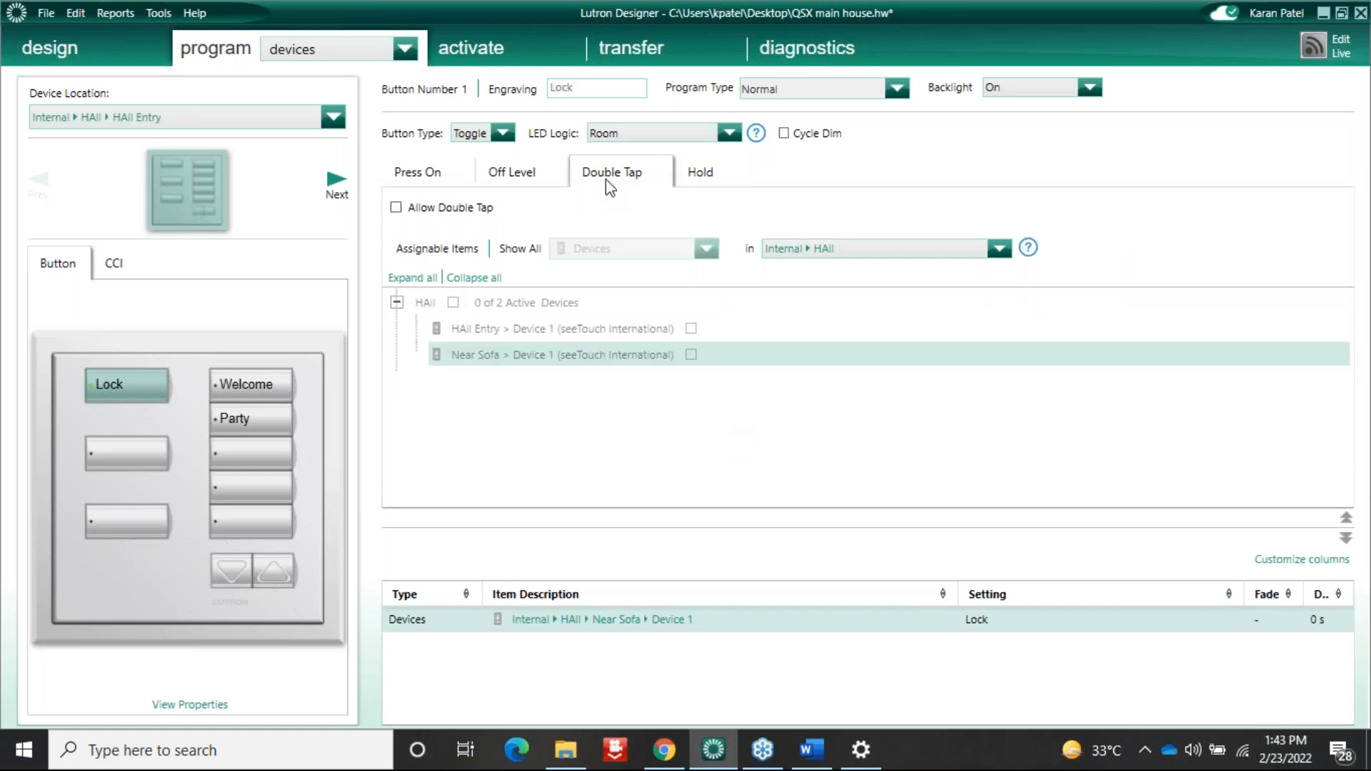
{"action": "left_click", "coordinate": [396, 207]}
{"action": "left_click", "coordinate": [691, 355]}
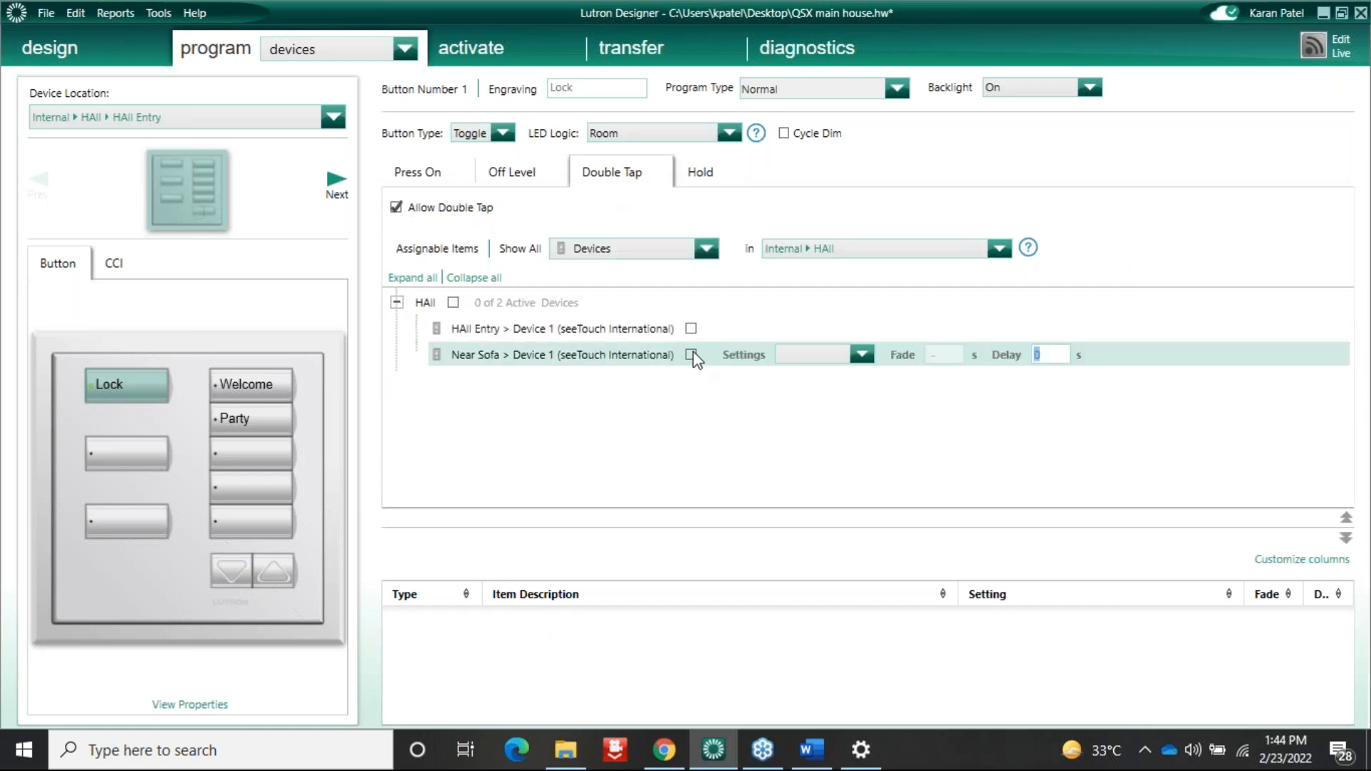
{"action": "left_click", "coordinate": [878, 355]}
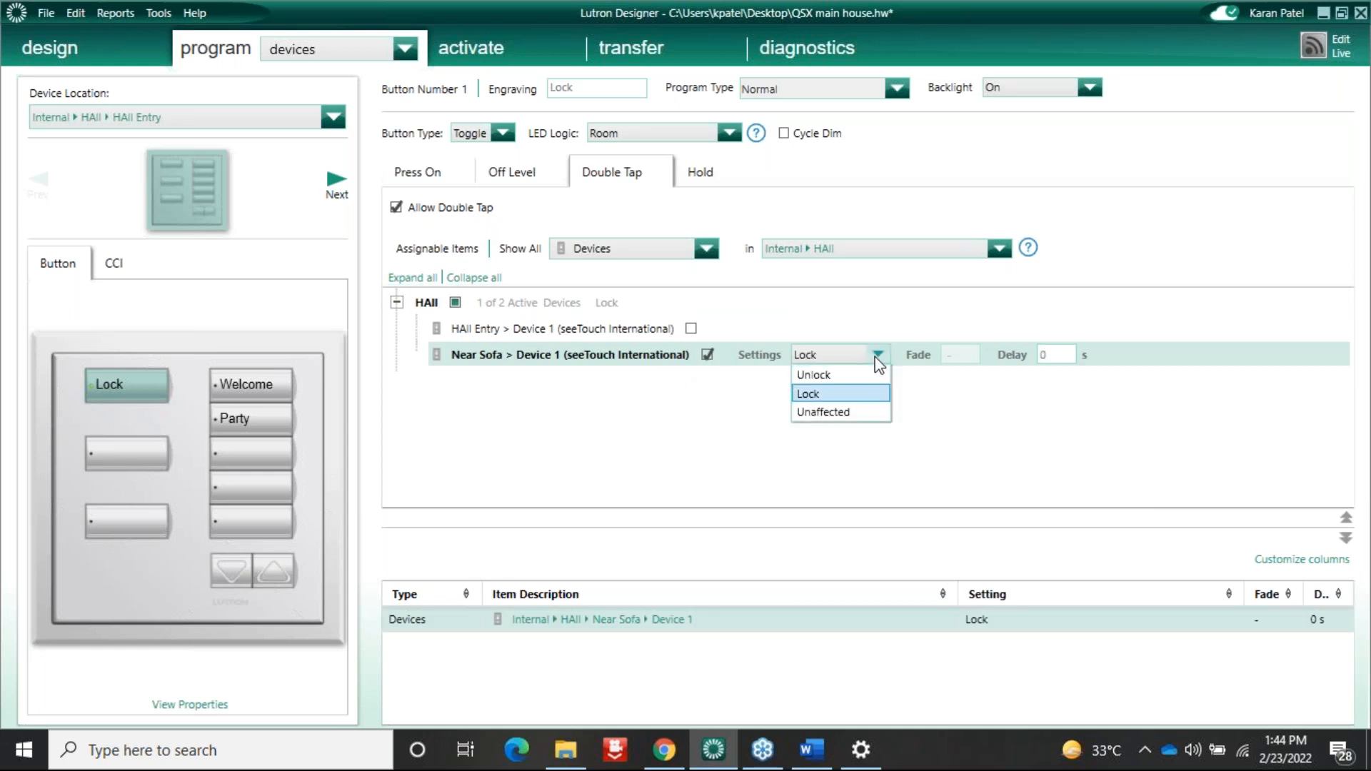
{"action": "left_click", "coordinate": [810, 378]}
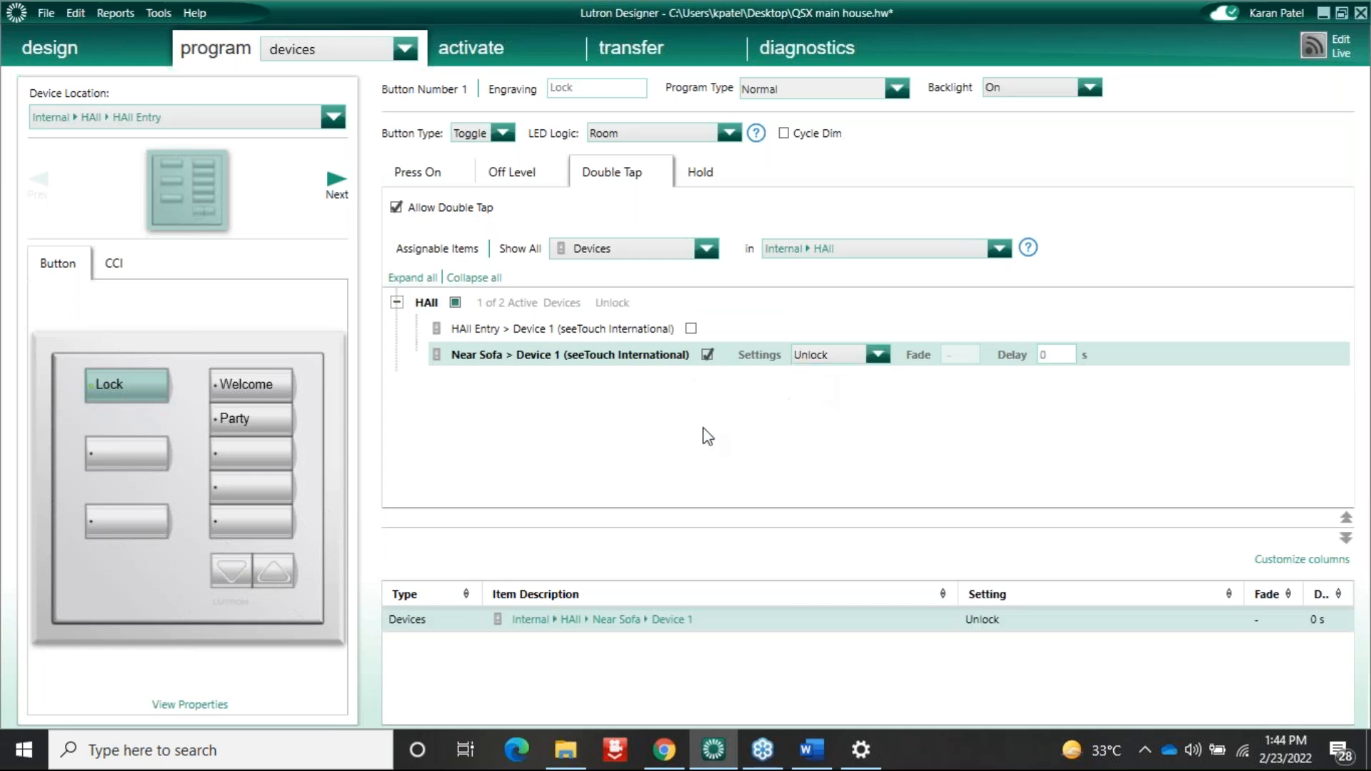
Step: Compare the Lock button's Hold and Double Tap device assignments
{"action": "left_click", "coordinate": [701, 175]}
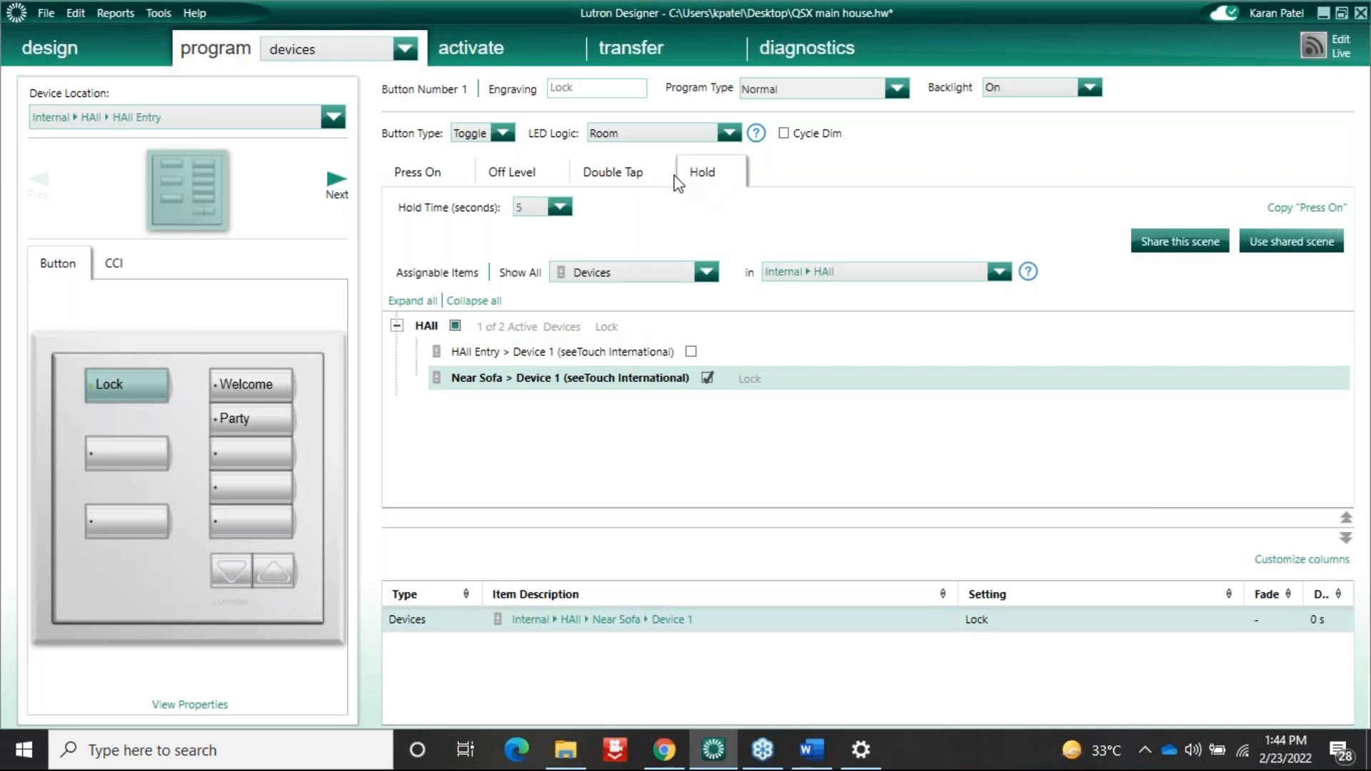
{"action": "left_click", "coordinate": [633, 176]}
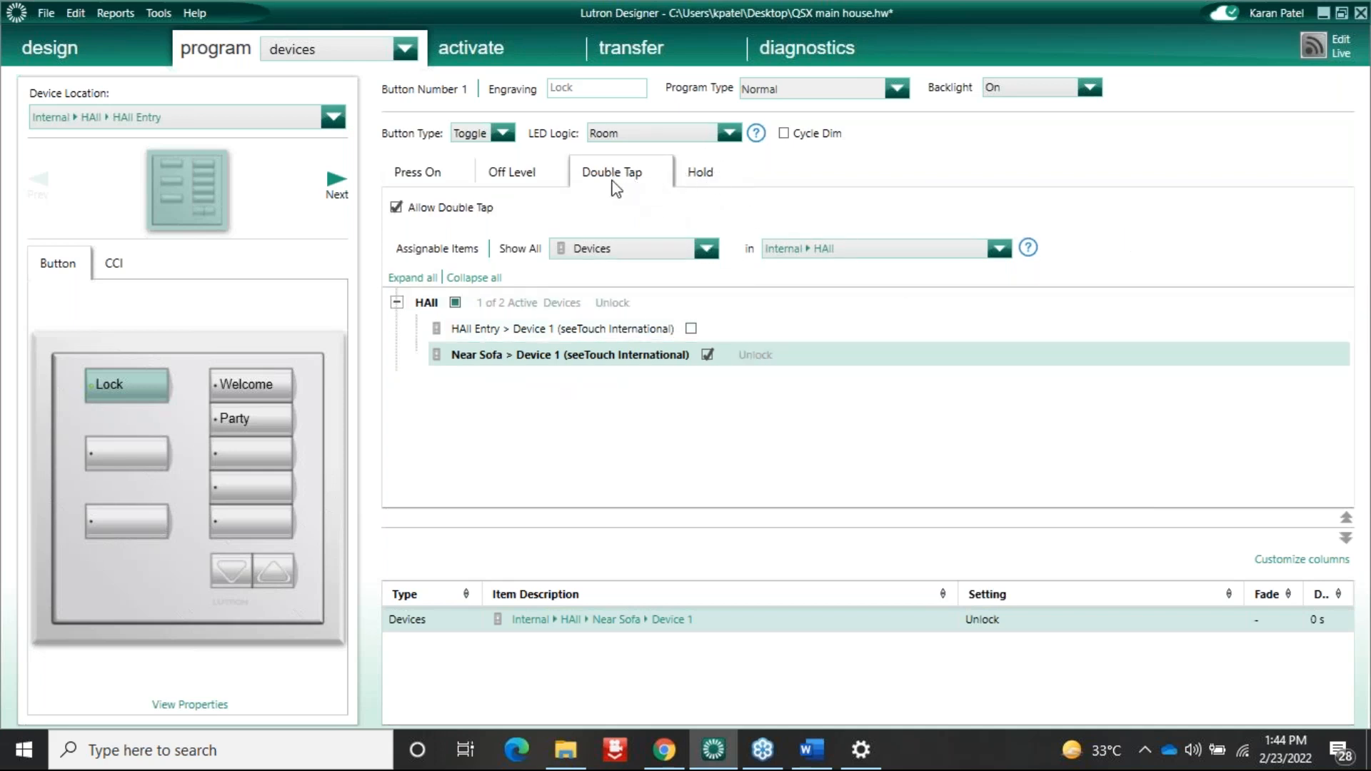
{"action": "left_click", "coordinate": [693, 174]}
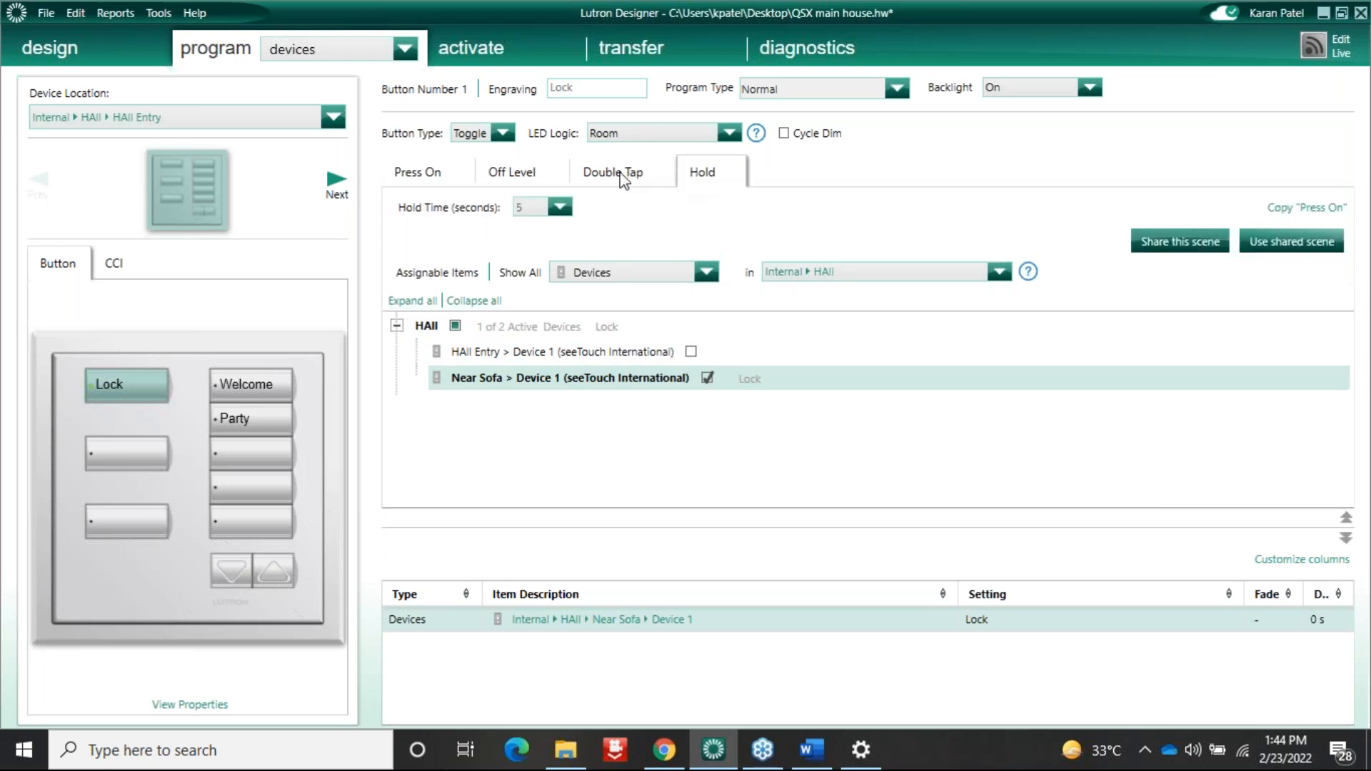
{"action": "left_click", "coordinate": [624, 179]}
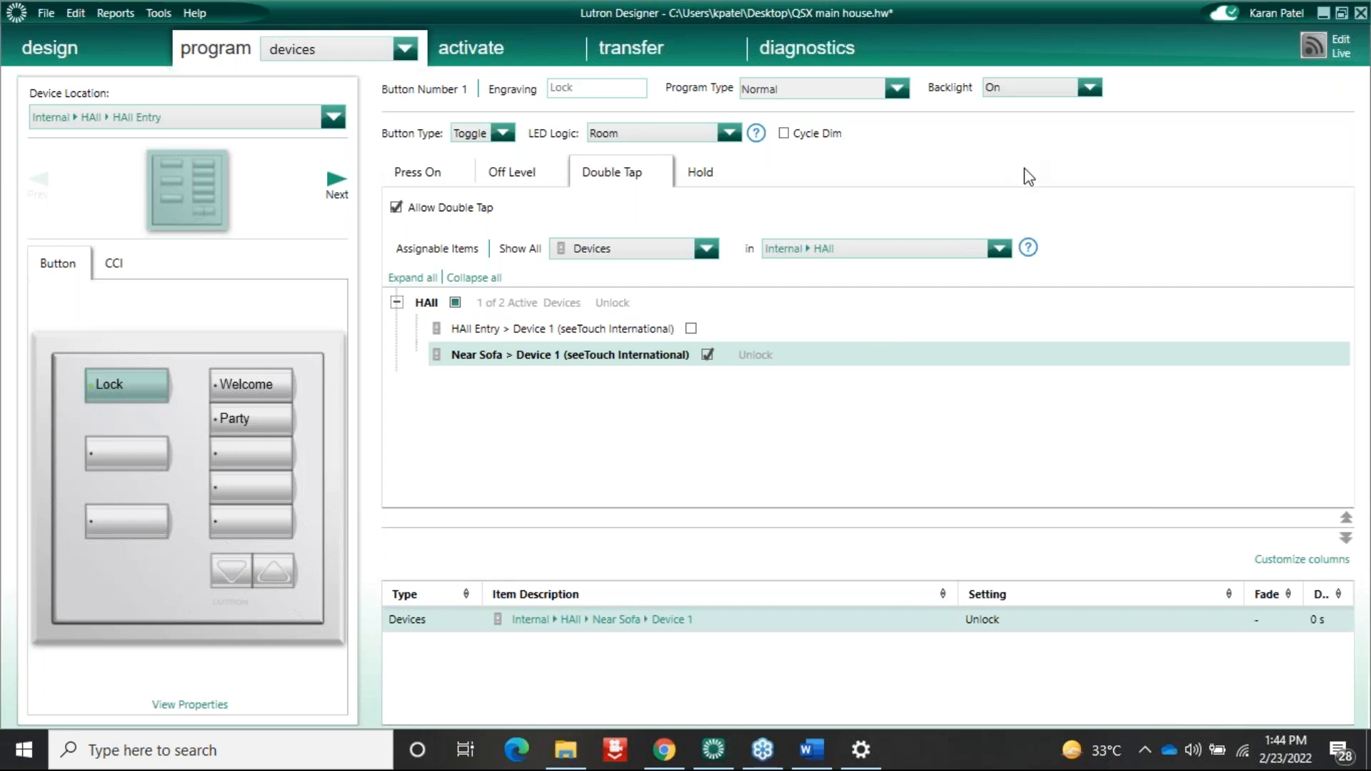
Step: Save the project and set Force Full Transfer to Yes in the advanced transfer options
{"action": "key", "text": "ctrl+s"}
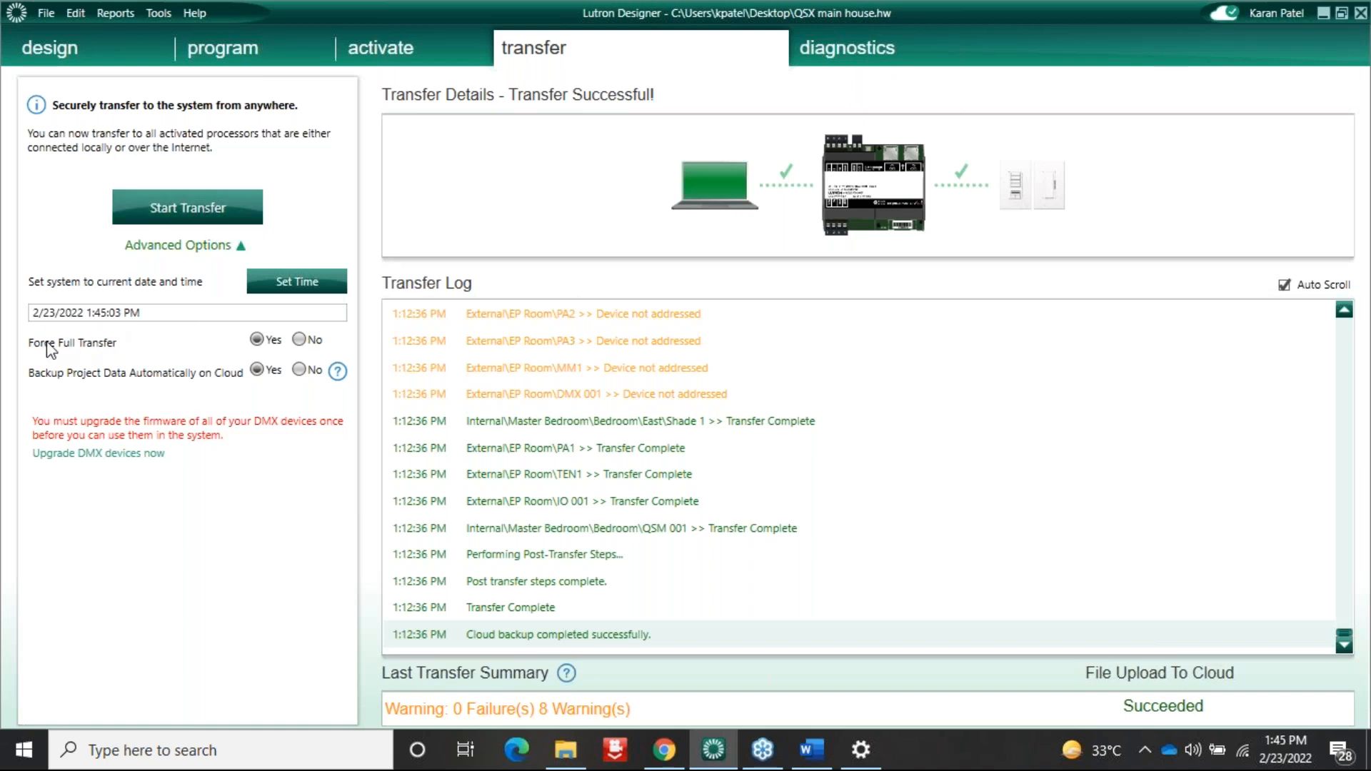
{"action": "left_click", "coordinate": [299, 340]}
{"action": "left_click", "coordinate": [257, 340]}
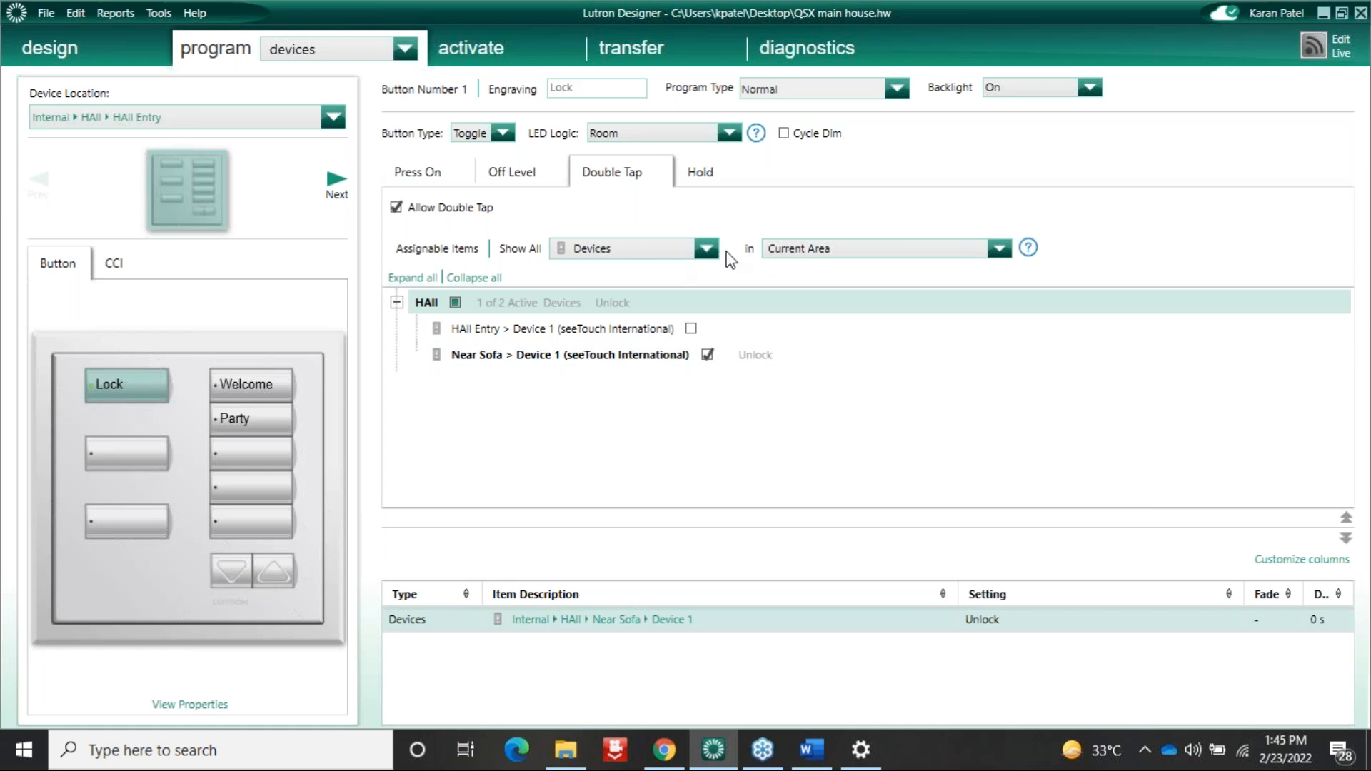
Step: In the Lock button's Double Tap scene, assign all Master Bedroom > Bedroom devices with the Lock setting
{"action": "left_click", "coordinate": [791, 255]}
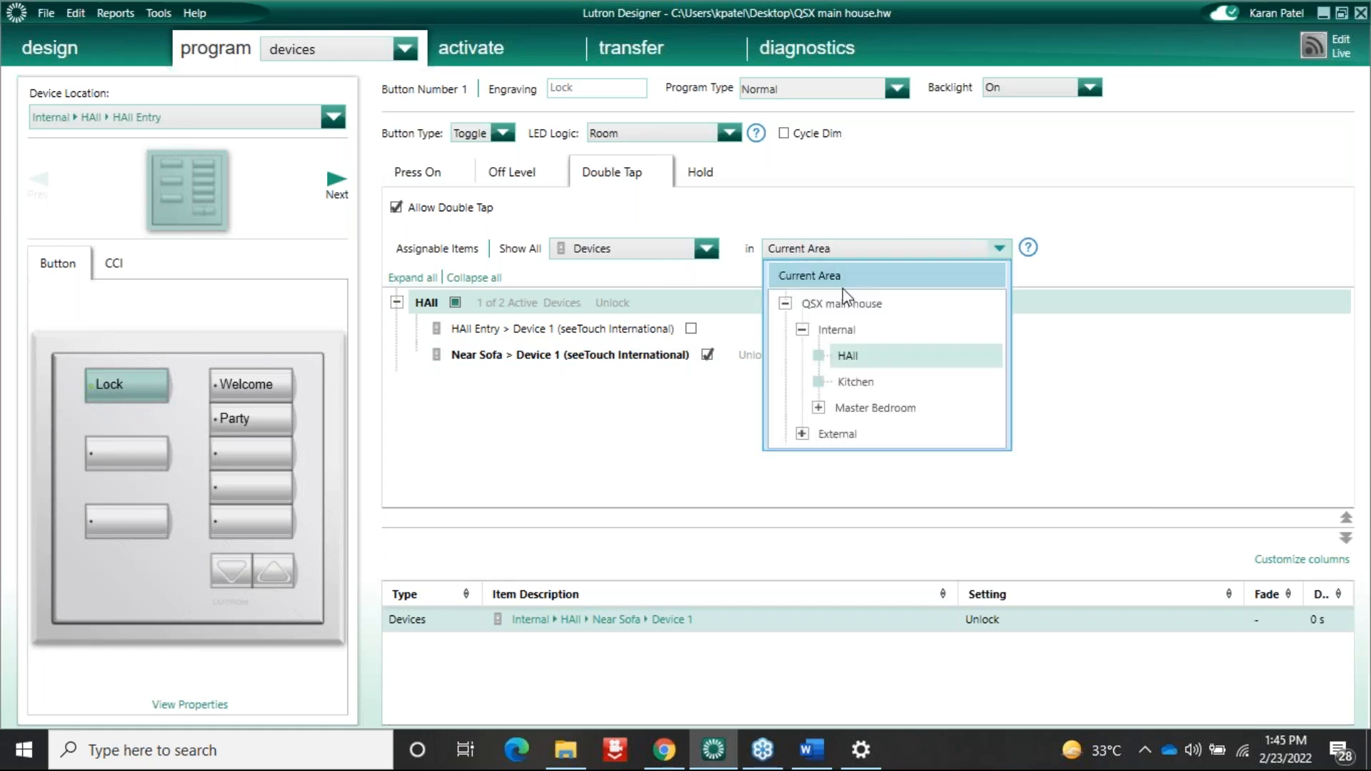
{"action": "left_click", "coordinate": [847, 408]}
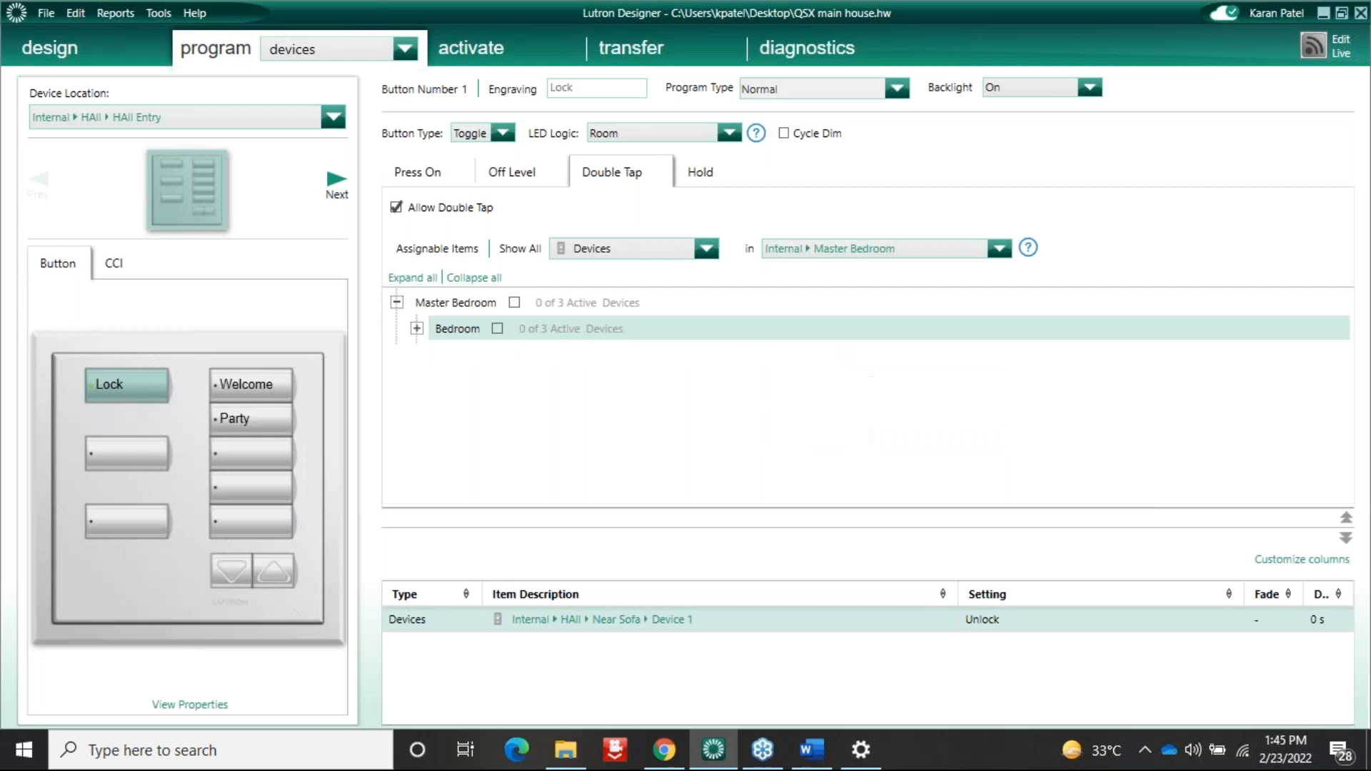
{"action": "left_click", "coordinate": [418, 330]}
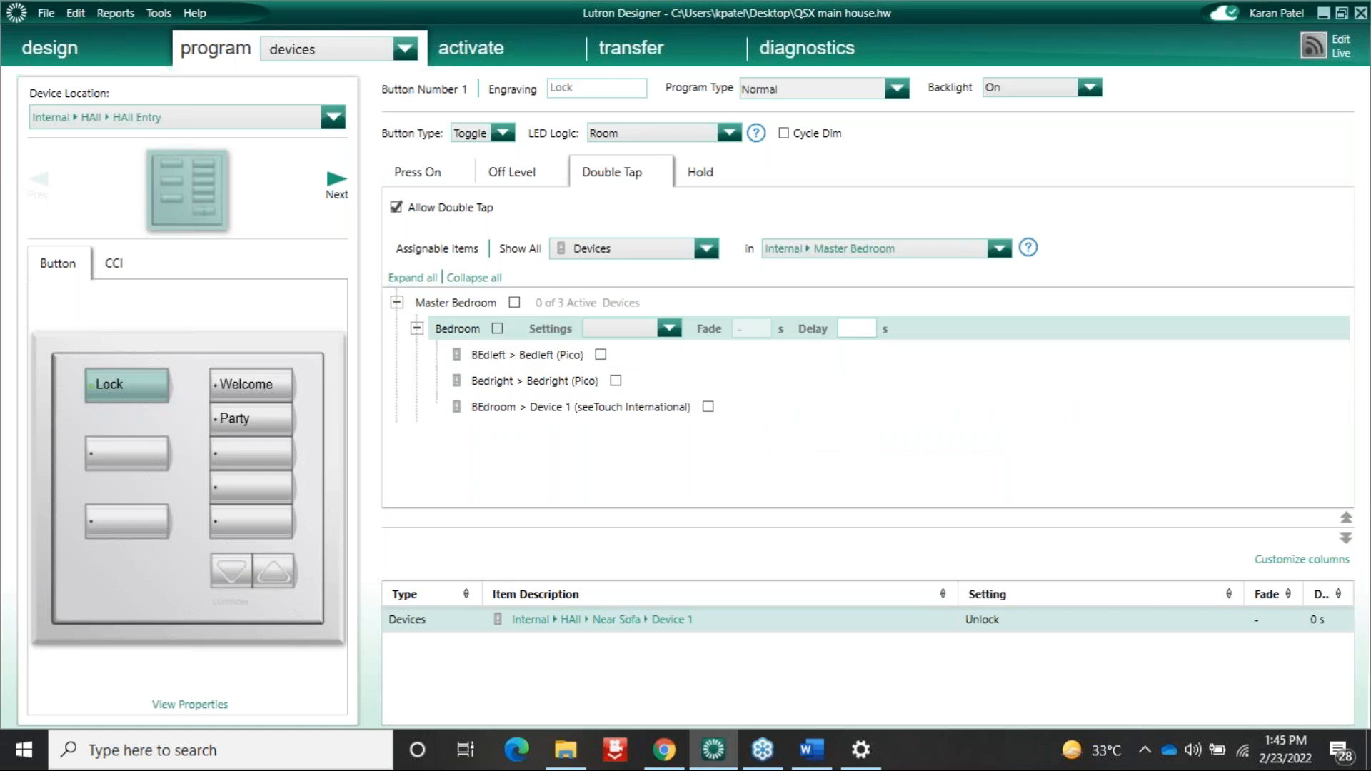
{"action": "left_click", "coordinate": [497, 329]}
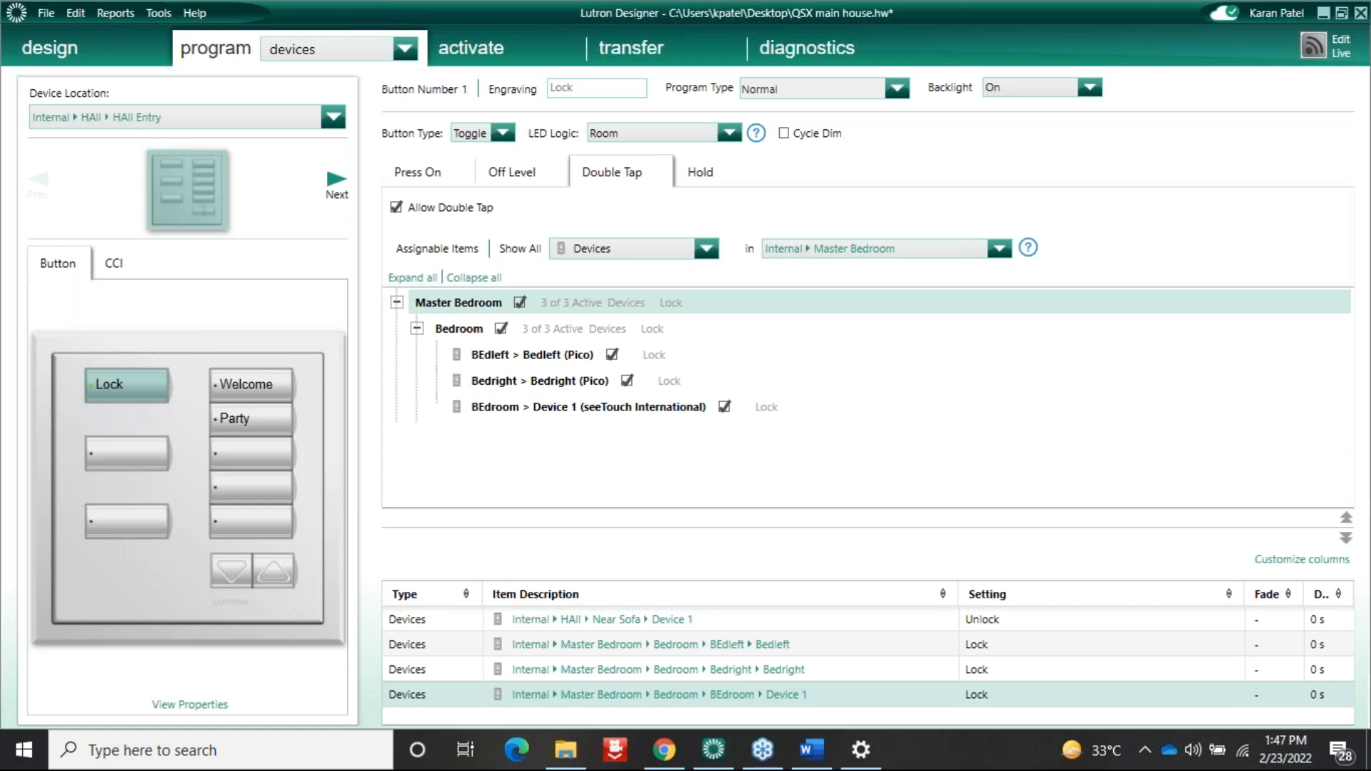
{"action": "left_click", "coordinate": [1047, 389]}
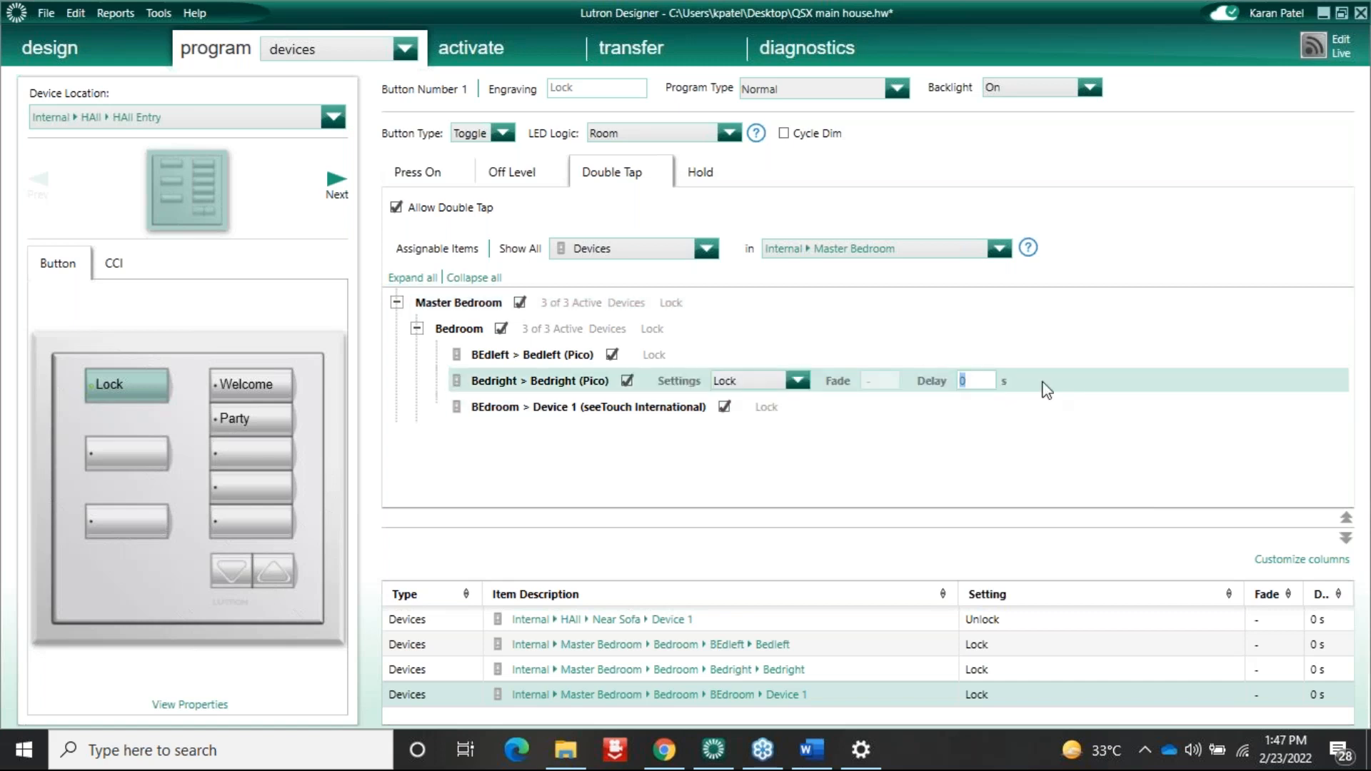
{"action": "left_click", "coordinate": [1046, 384]}
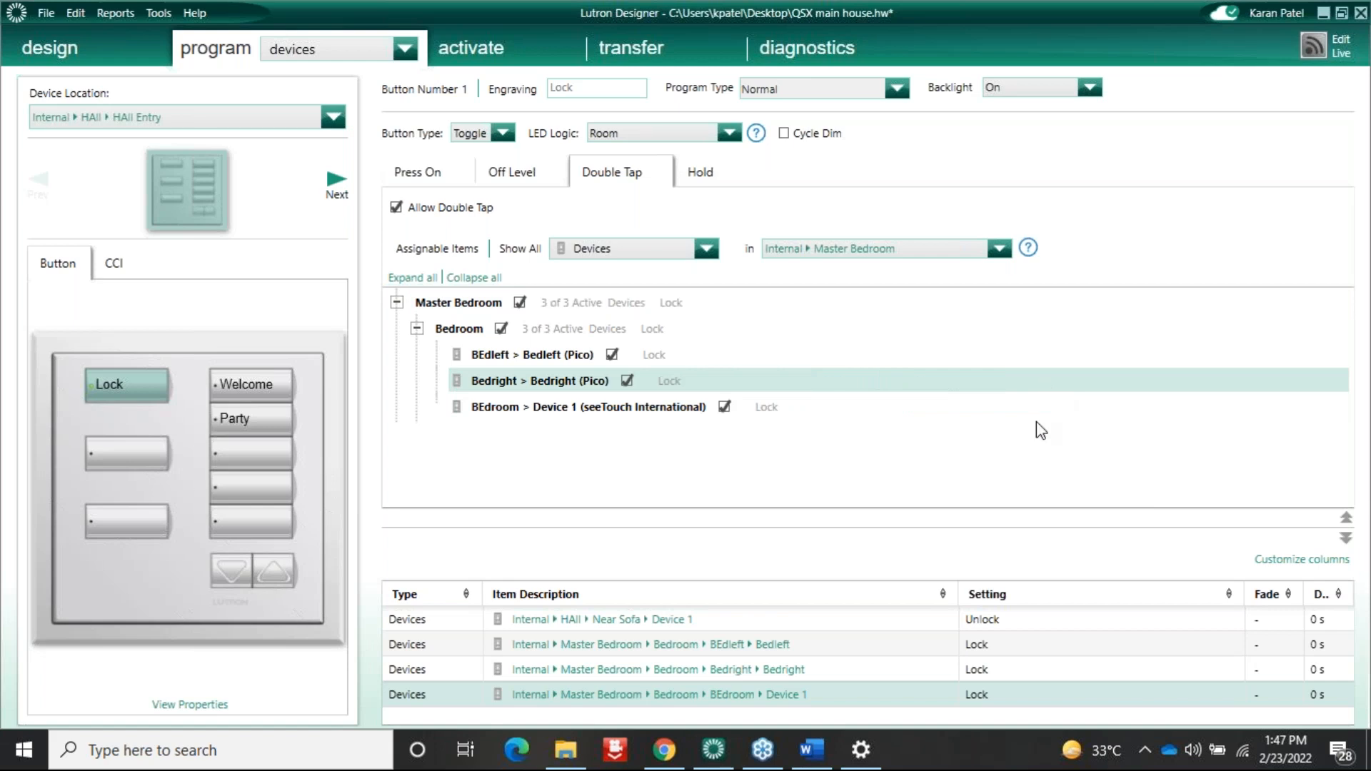
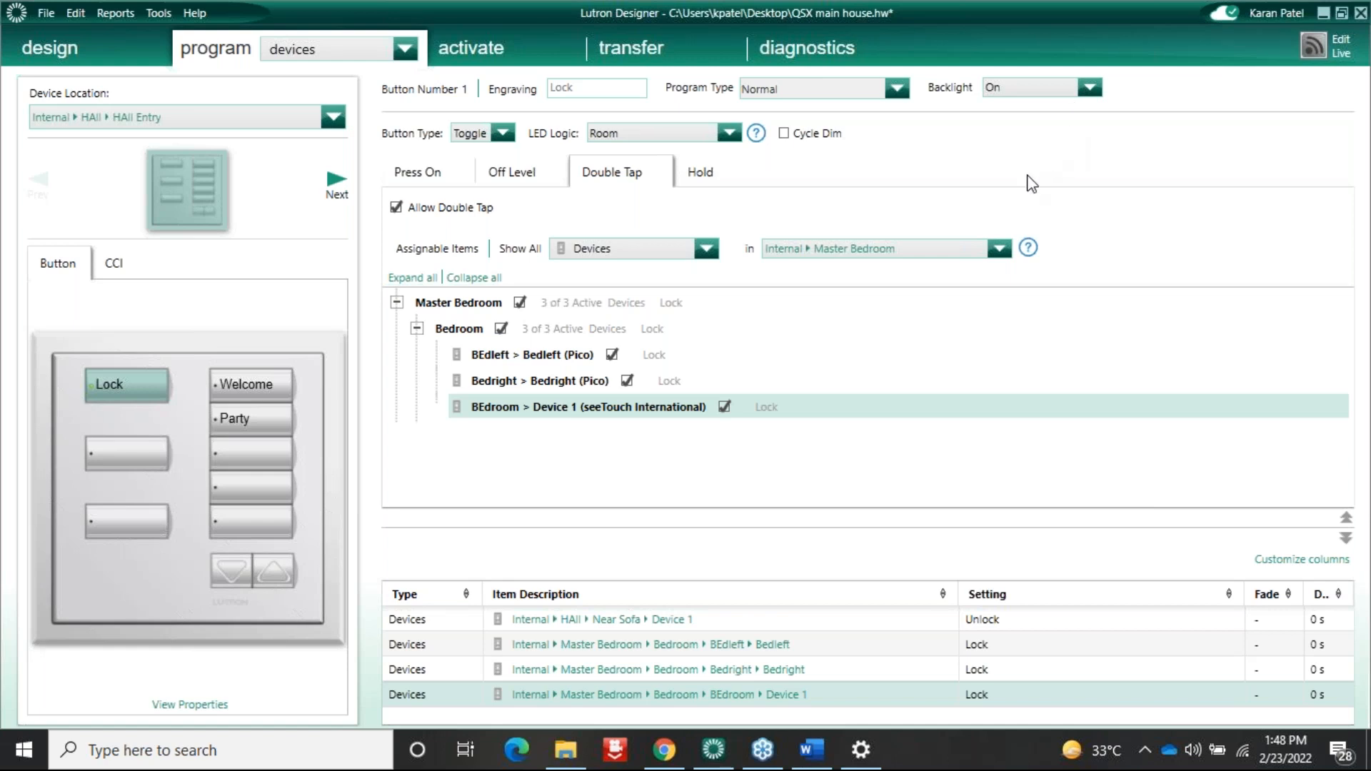
Step: In the Lock button's Off Level scene, assign all Master Bedroom > Bedroom devices with the Unlock setting
{"action": "left_click", "coordinate": [1028, 176]}
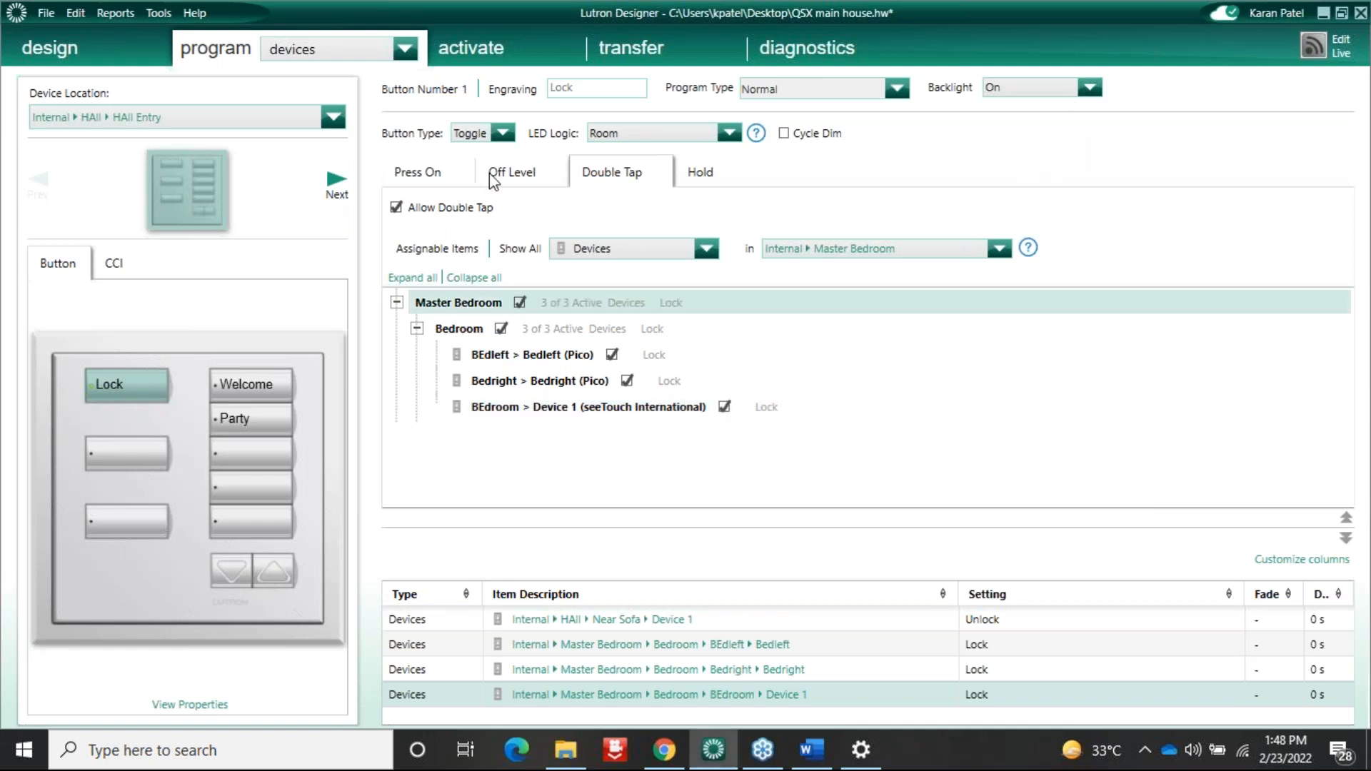
{"action": "left_click", "coordinate": [503, 179]}
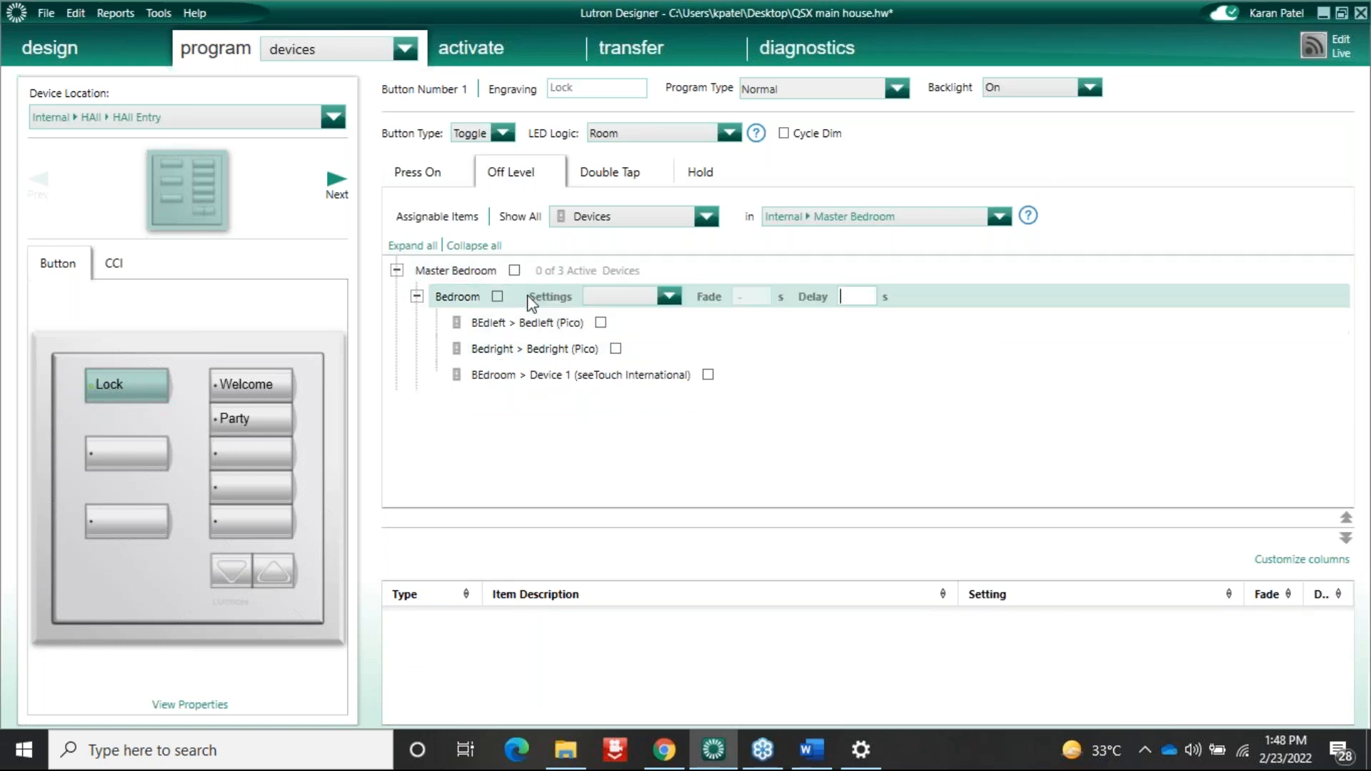
{"action": "left_click", "coordinate": [498, 297]}
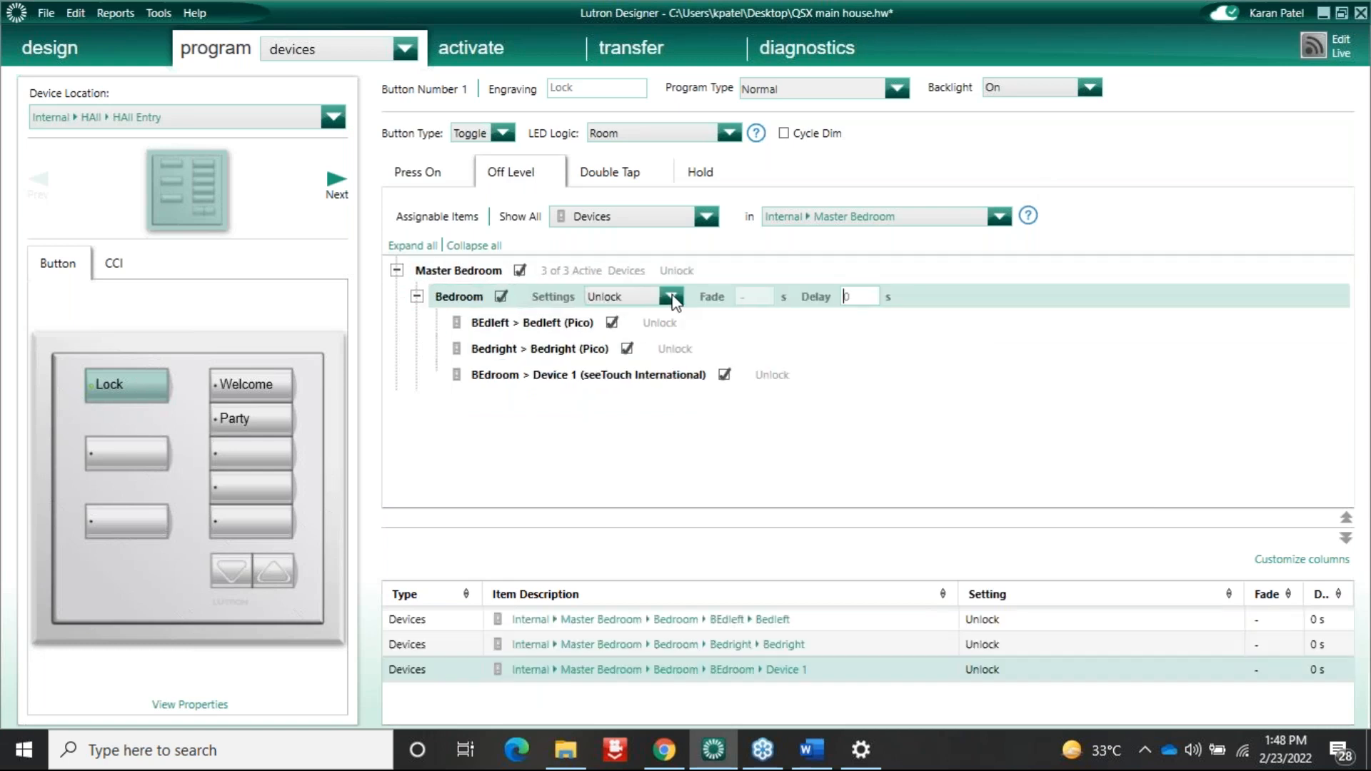
Step: Review the Lock button's Press On, Off Level, Double Tap and Hold assignments for the Master Bedroom devices
{"action": "left_click", "coordinate": [431, 176]}
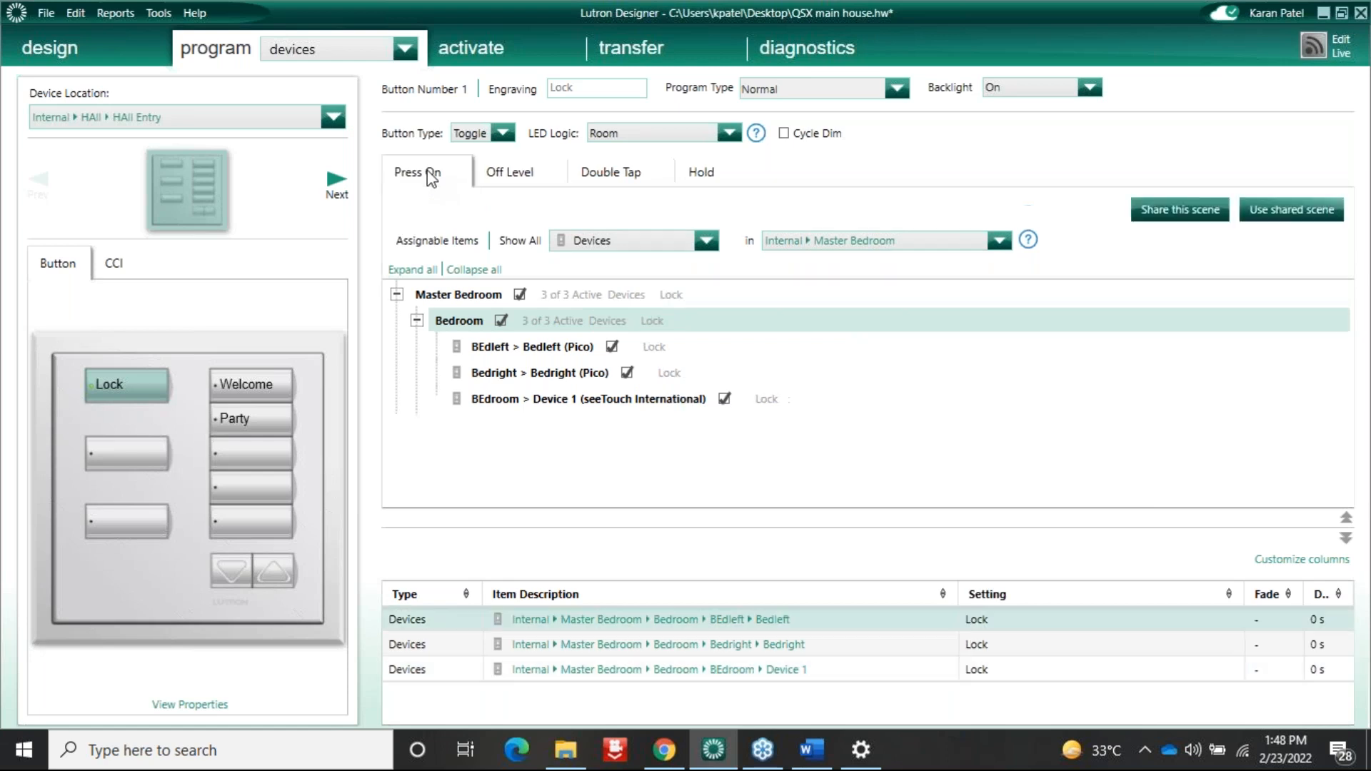
{"action": "left_click", "coordinate": [519, 178]}
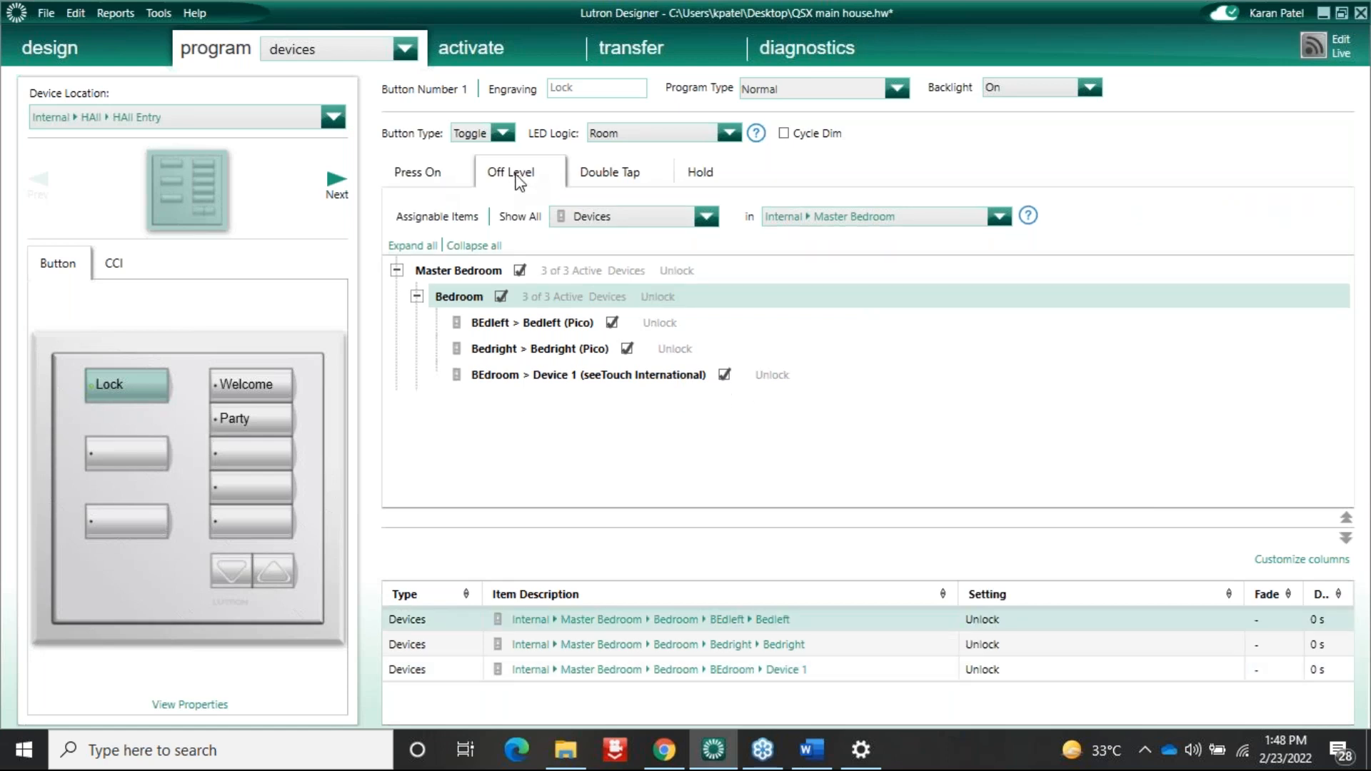
{"action": "left_click", "coordinate": [702, 180]}
{"action": "left_click", "coordinate": [619, 180]}
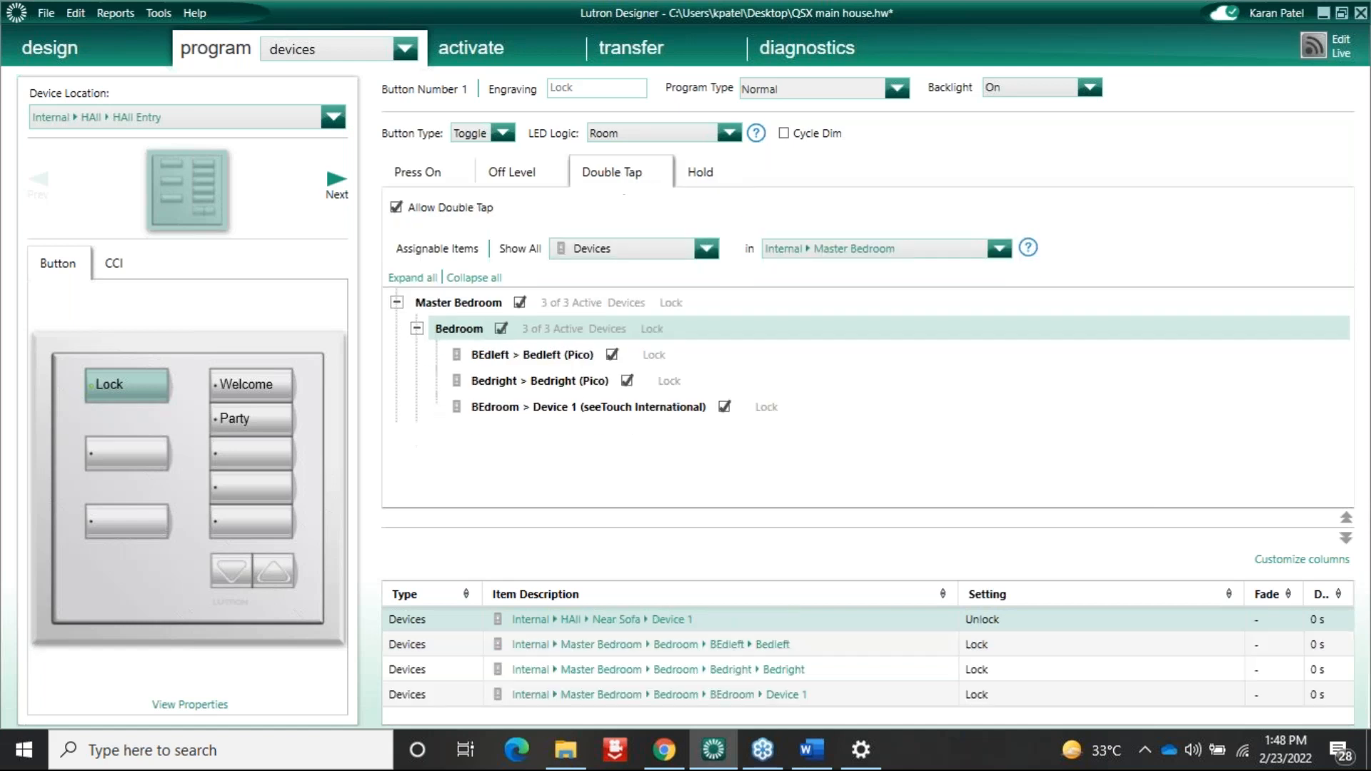
{"action": "left_click", "coordinate": [710, 180]}
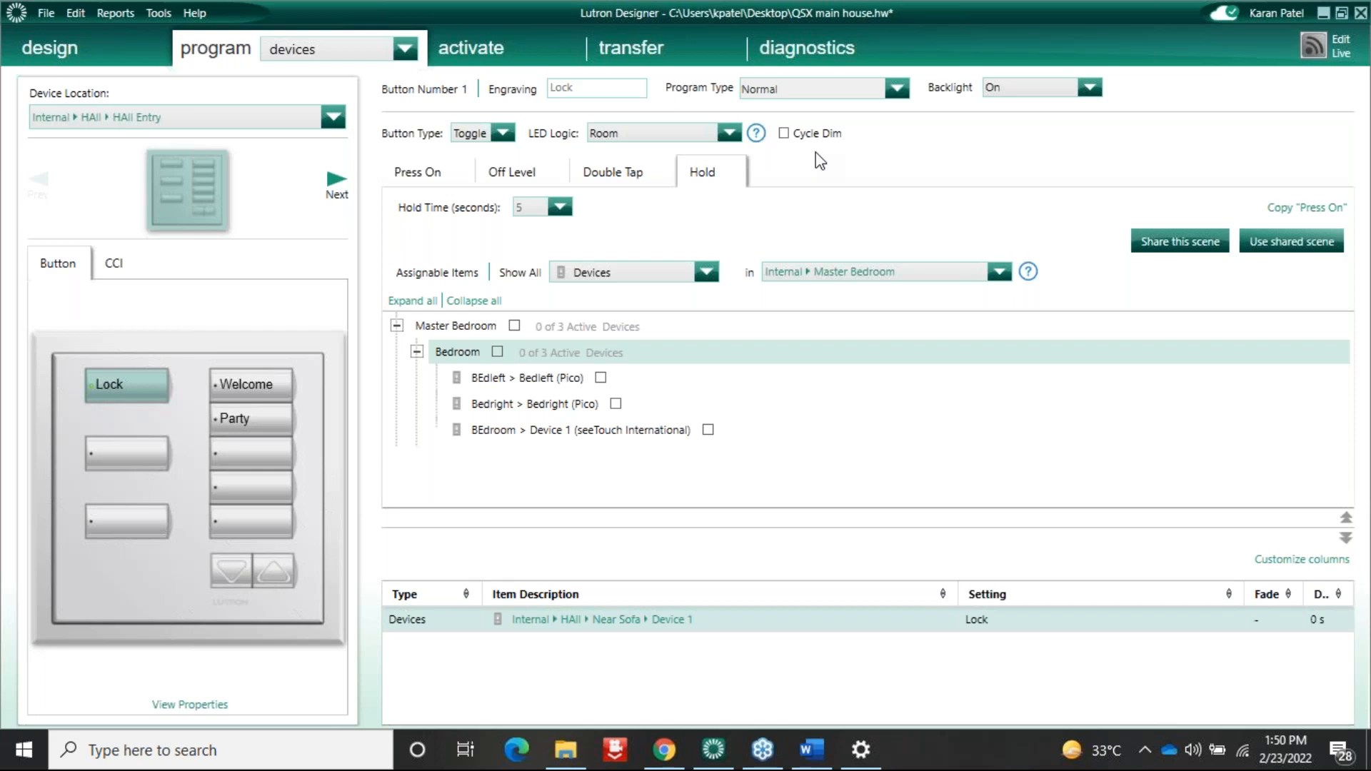
Step: Add a new sequence in the sequences definitions and set its type to Manual Sequence
{"action": "left_click", "coordinate": [404, 48]}
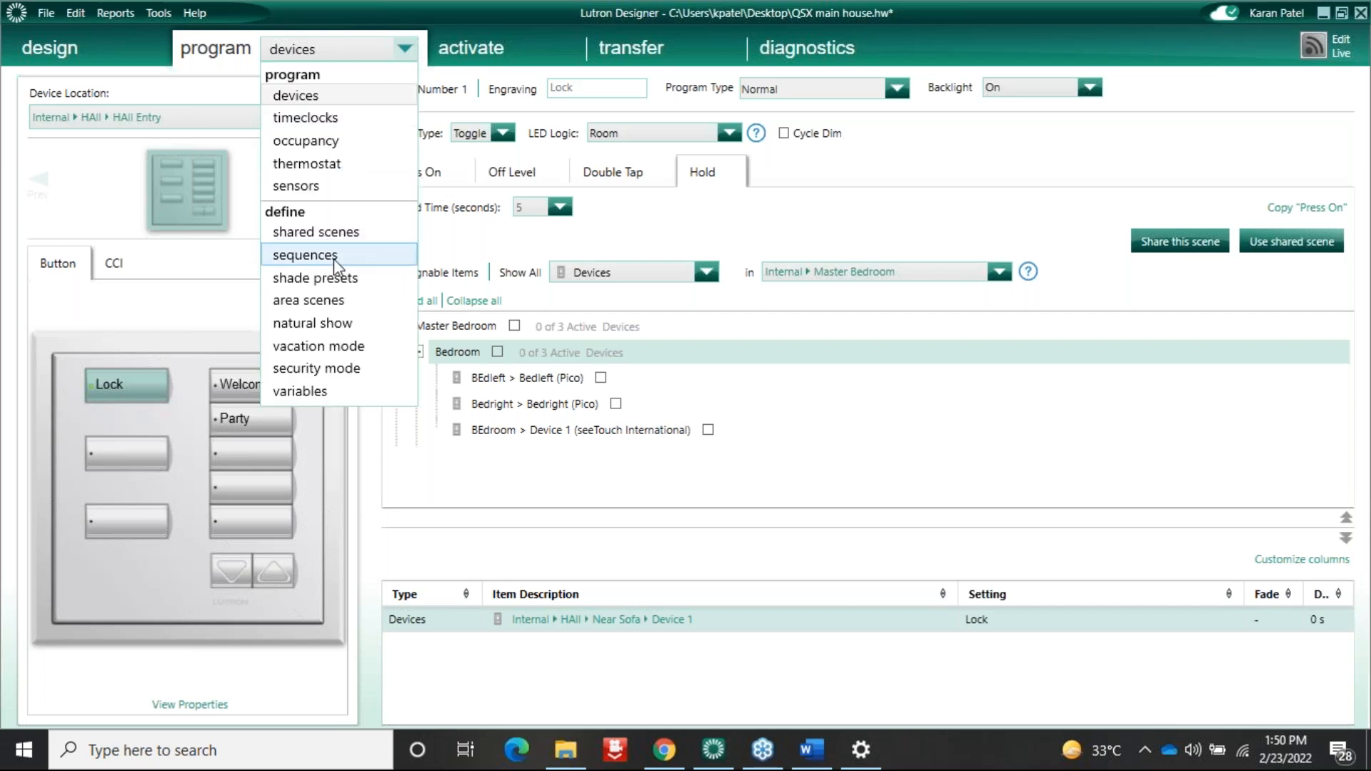
{"action": "left_click", "coordinate": [335, 264]}
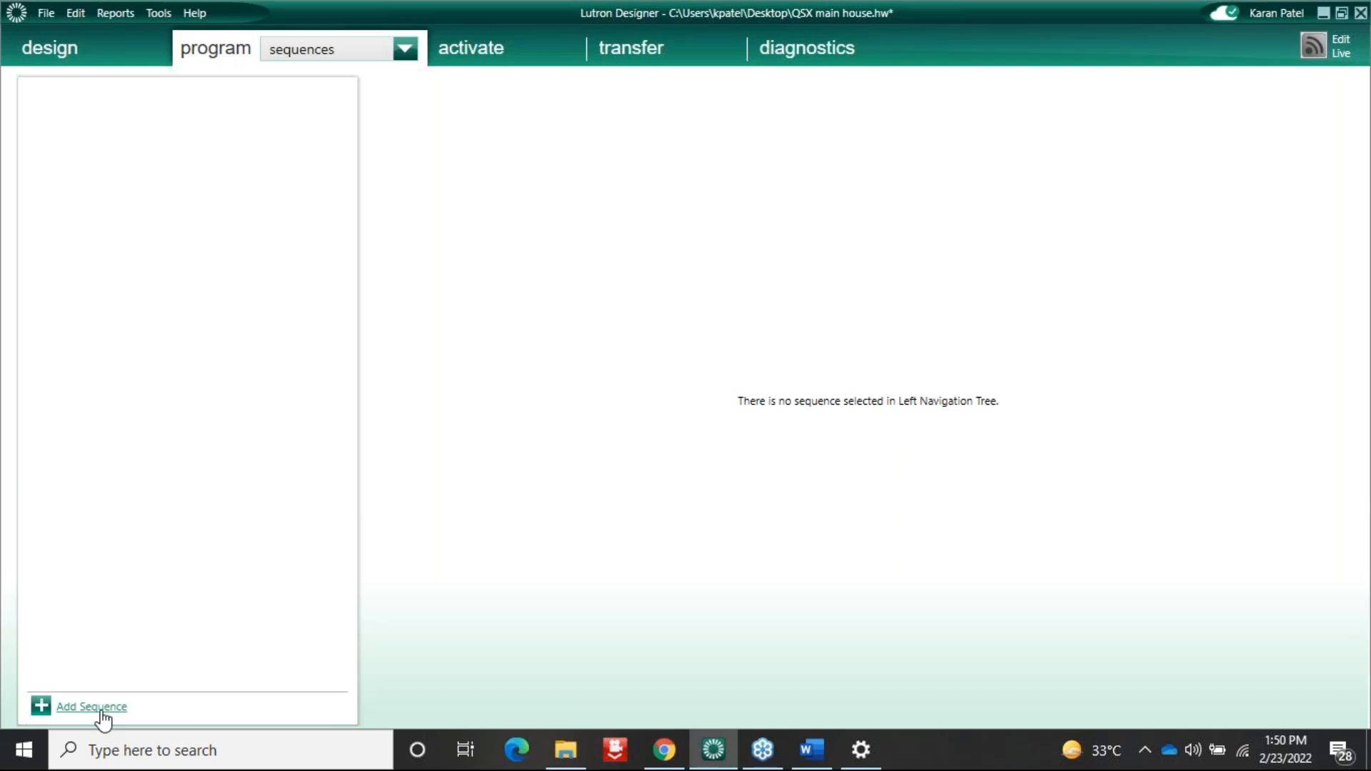
{"action": "left_click", "coordinate": [100, 710]}
{"action": "left_click", "coordinate": [309, 106]}
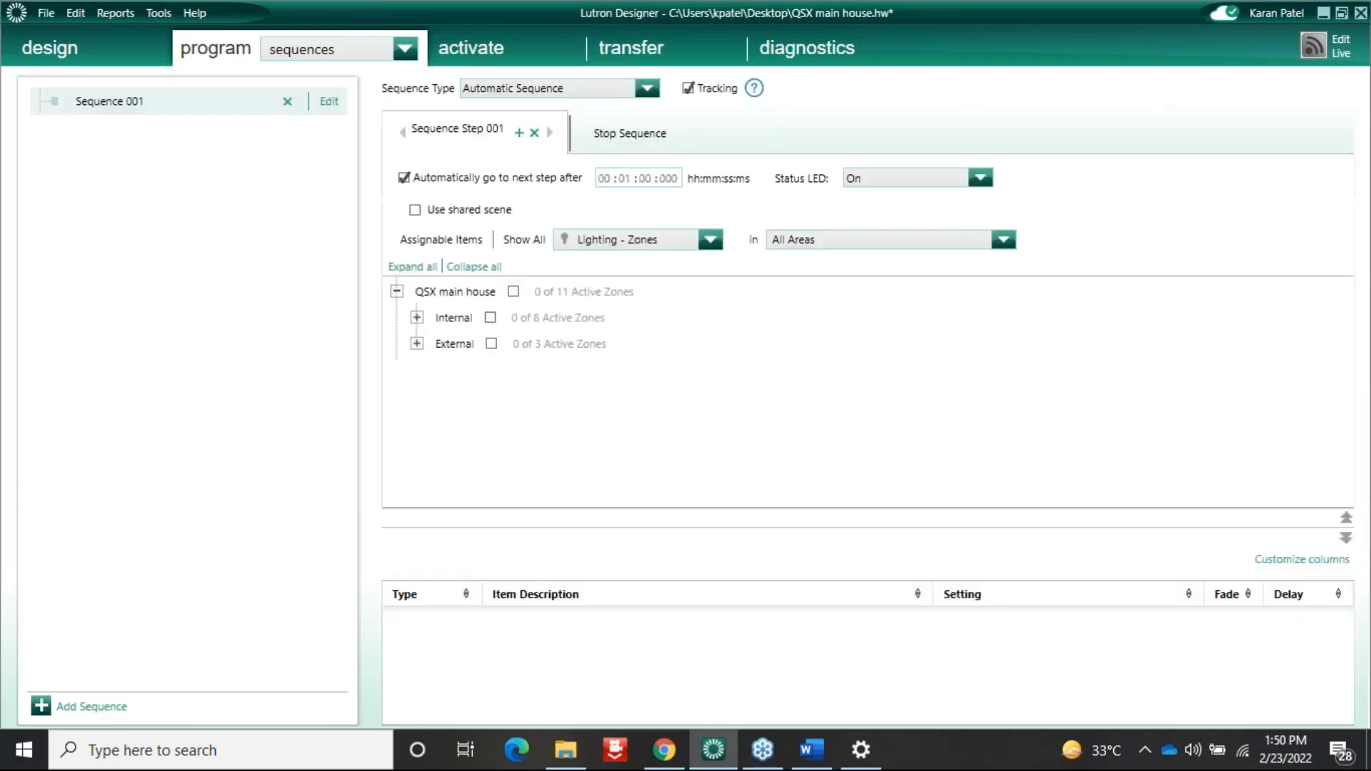
{"action": "left_click", "coordinate": [529, 89]}
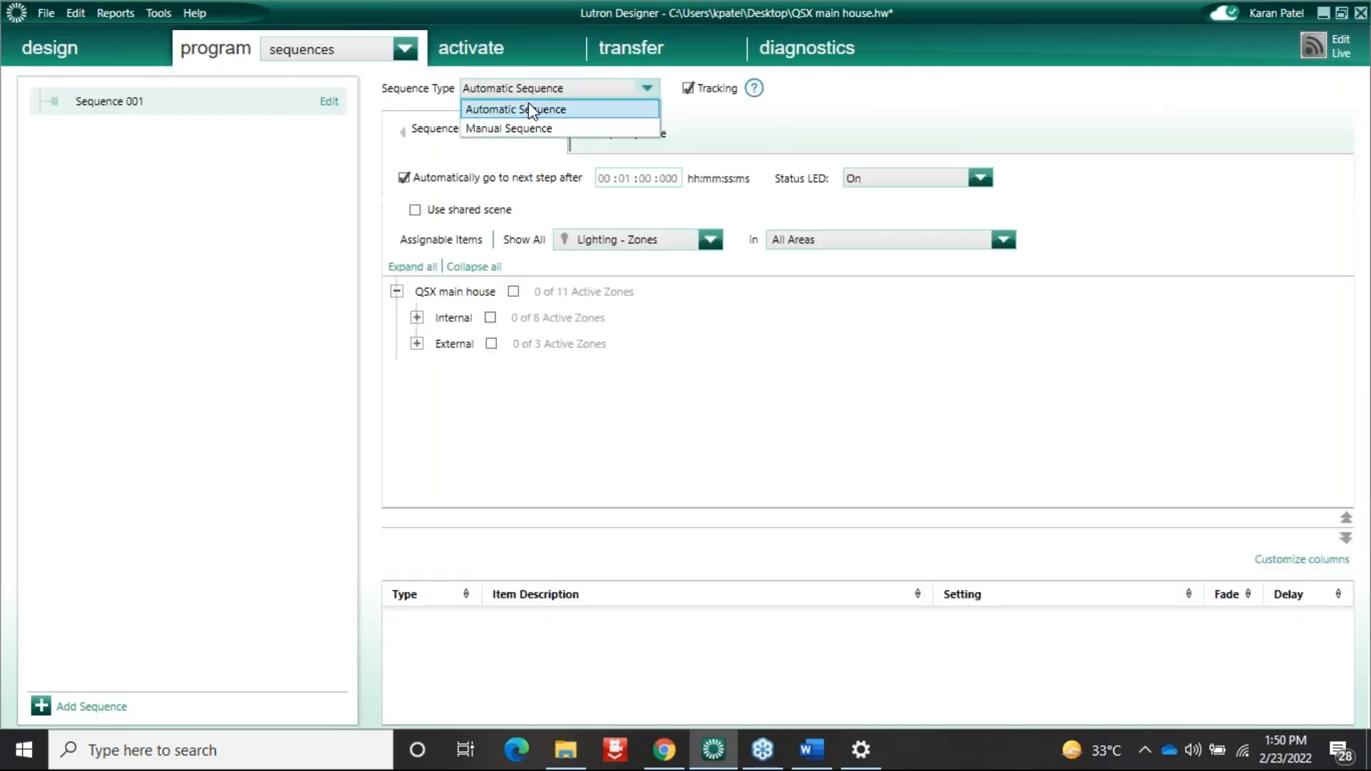
{"action": "left_click", "coordinate": [527, 120]}
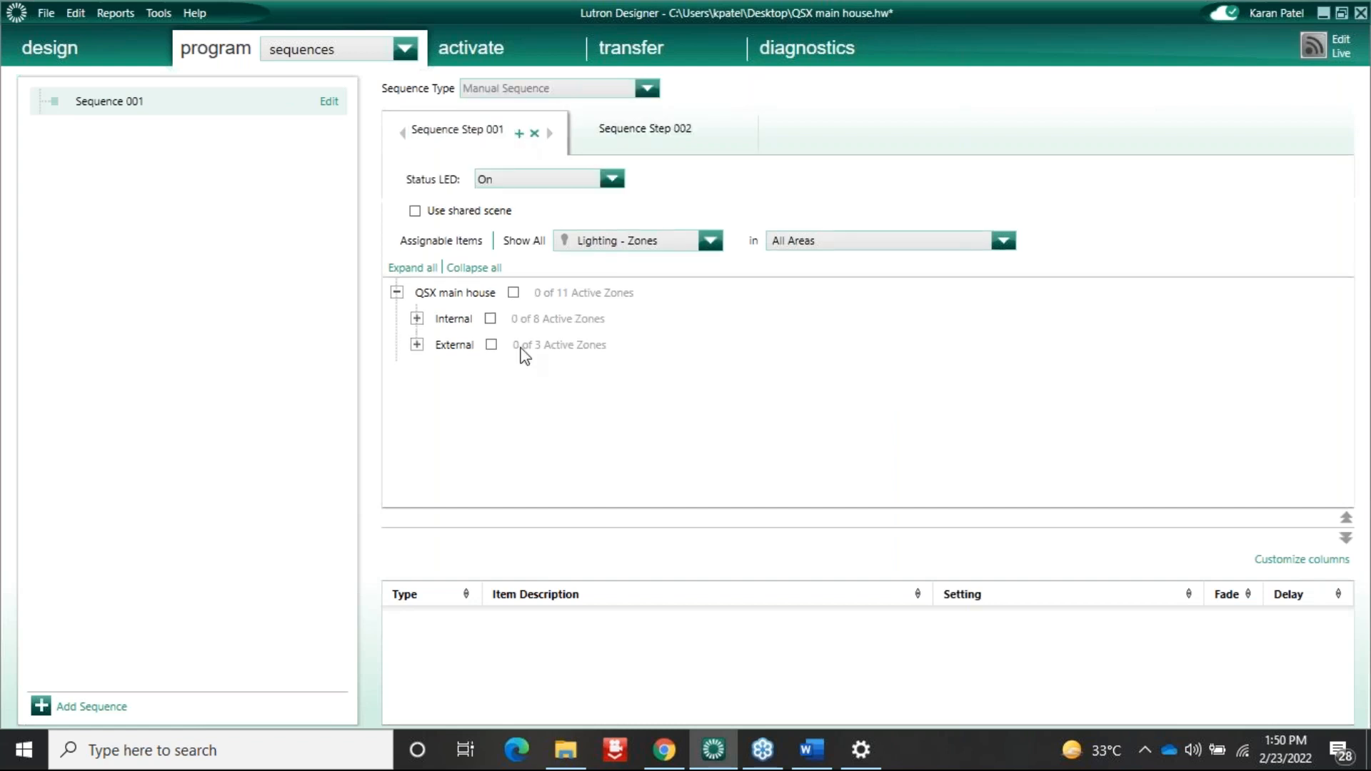
Step: In Sequence Step 001, assign the HAll zone Lights near shades at 50%
{"action": "left_click", "coordinate": [416, 318]}
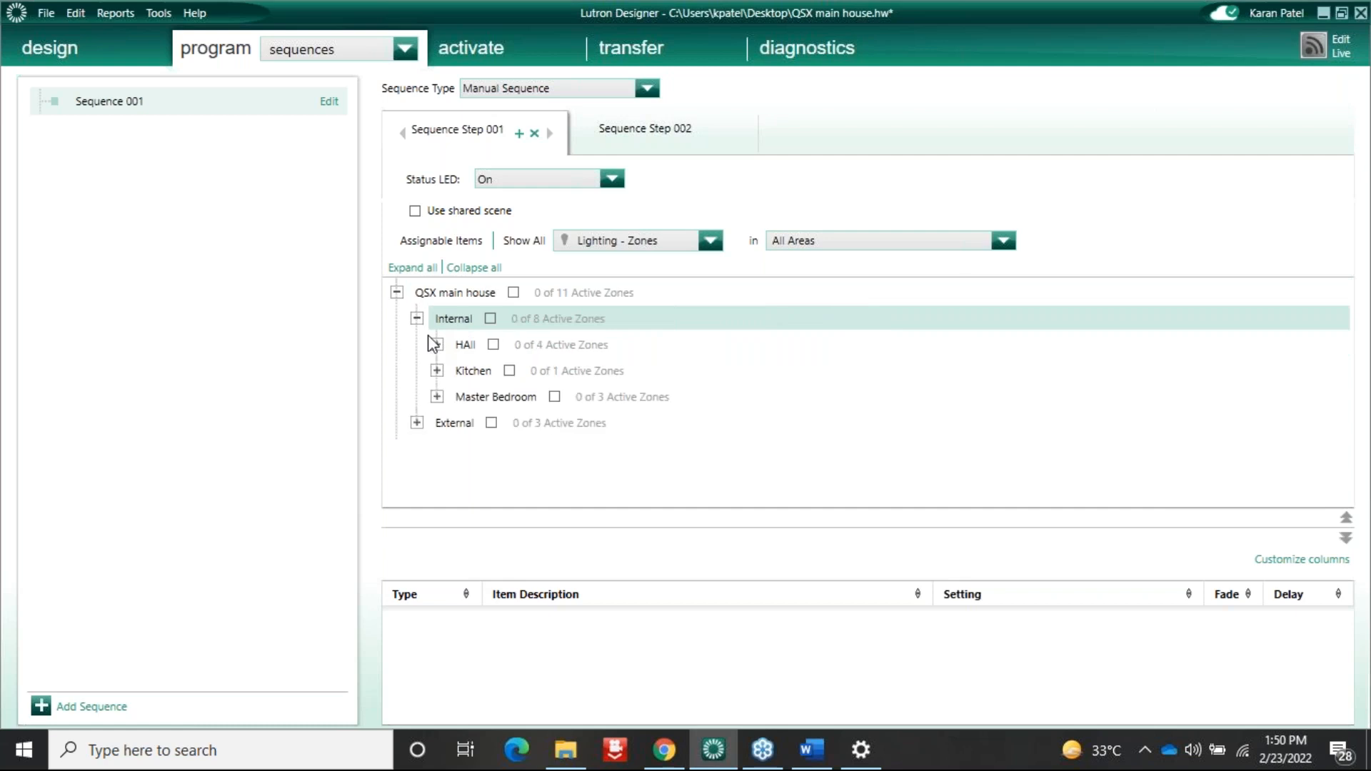
{"action": "left_click", "coordinate": [438, 345]}
{"action": "left_click", "coordinate": [609, 370]}
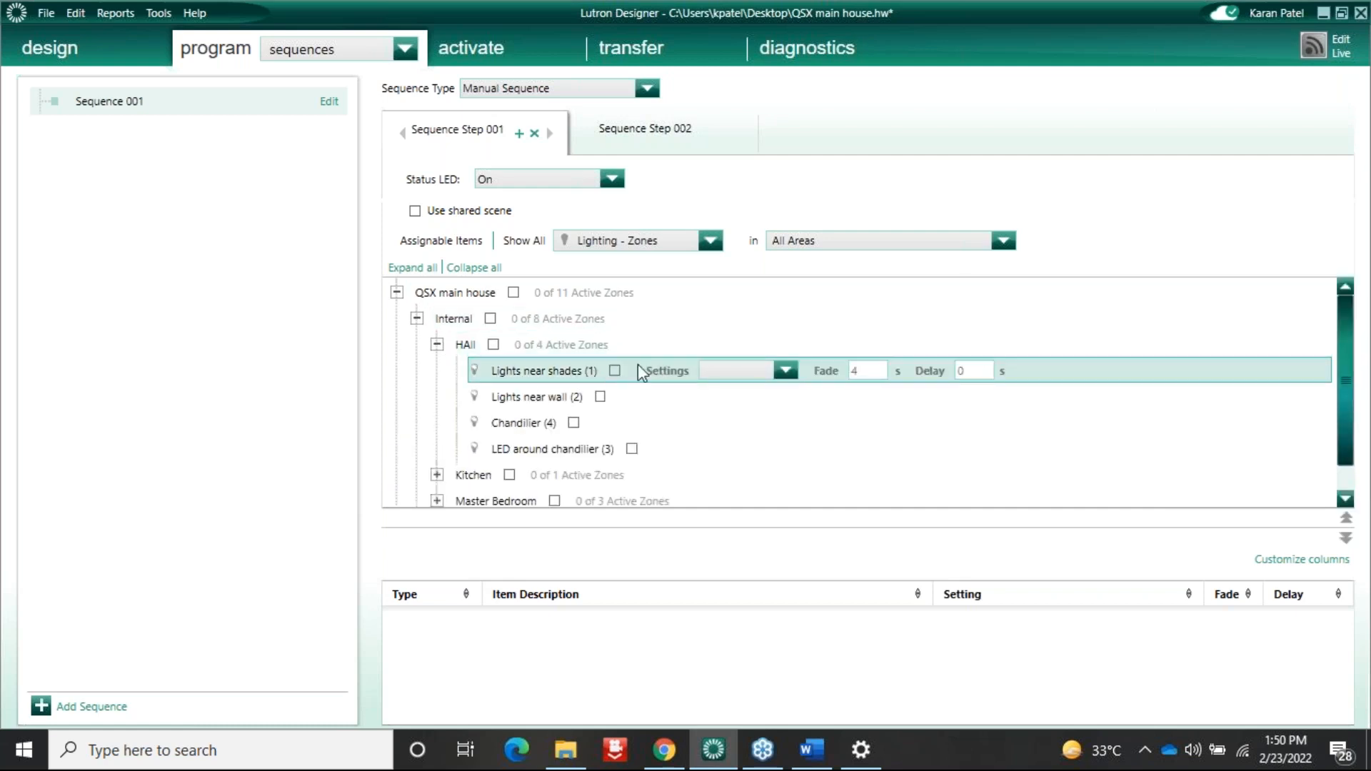
{"action": "left_click", "coordinate": [615, 371]}
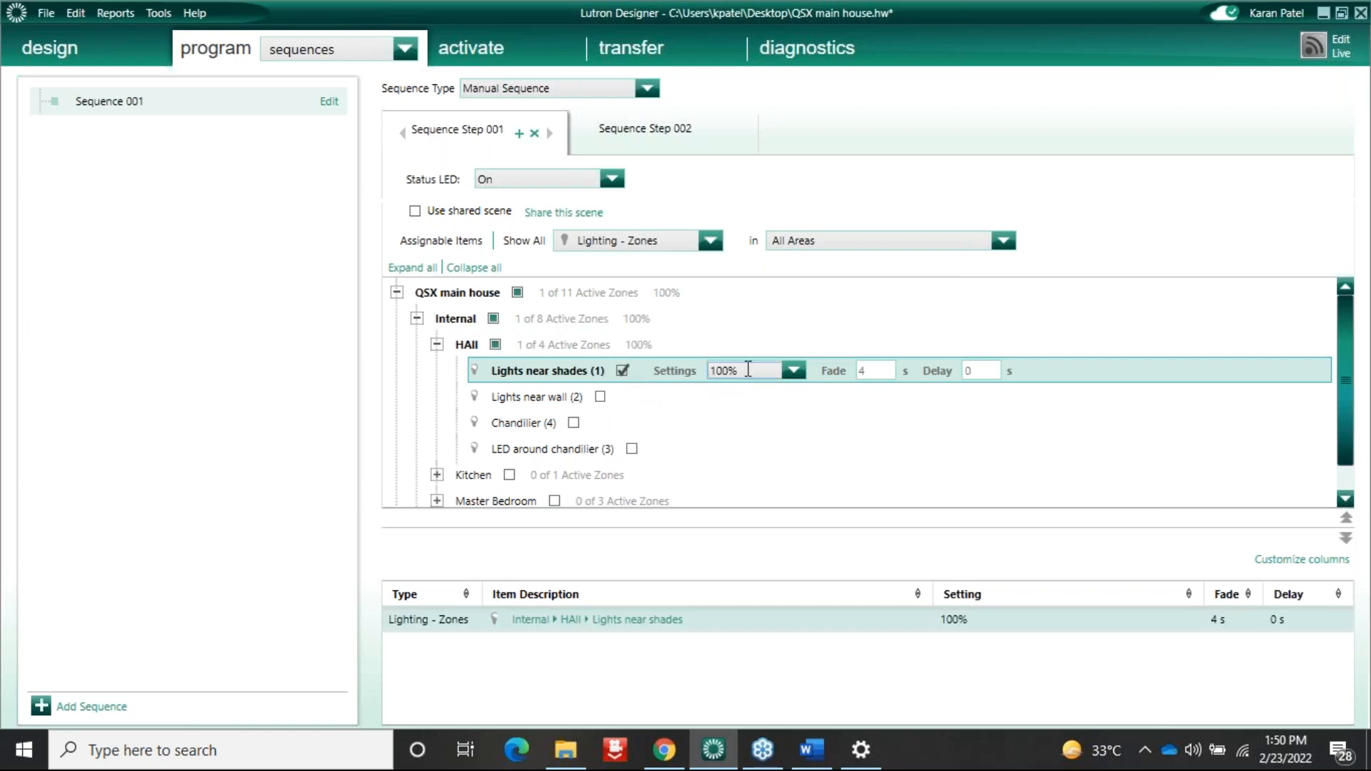
{"action": "left_click", "coordinate": [793, 371]}
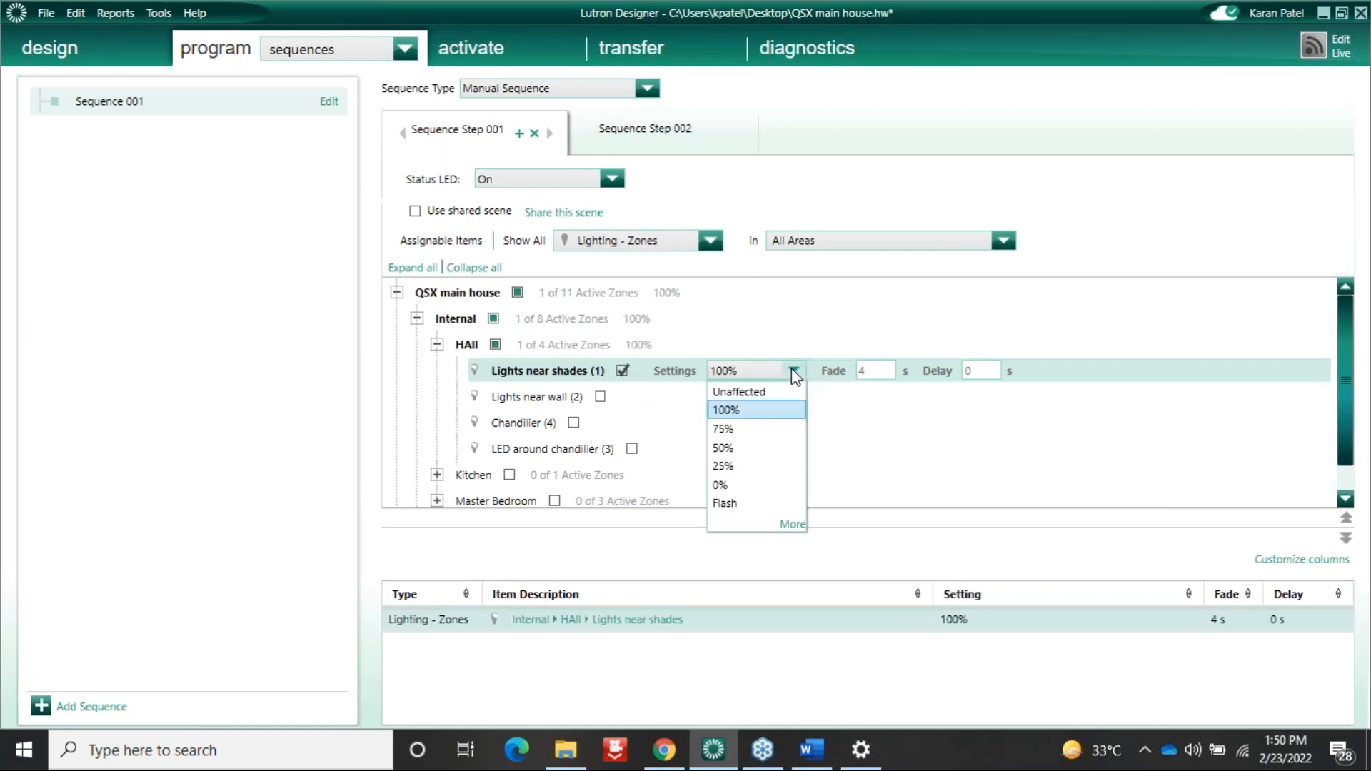
{"action": "left_click", "coordinate": [736, 448]}
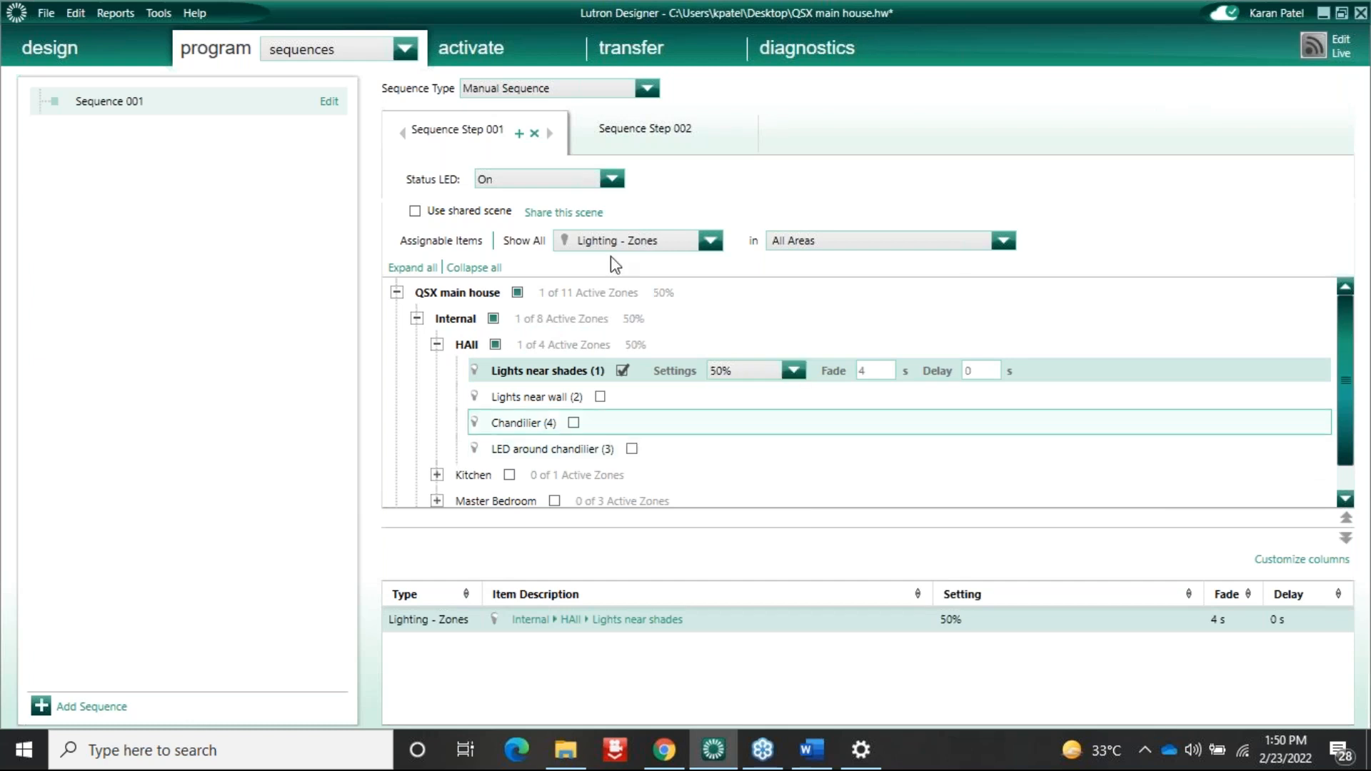
Step: In Sequence Step 002, assign the HAll zone Lights near shades at 100%
{"action": "left_click", "coordinate": [616, 143]}
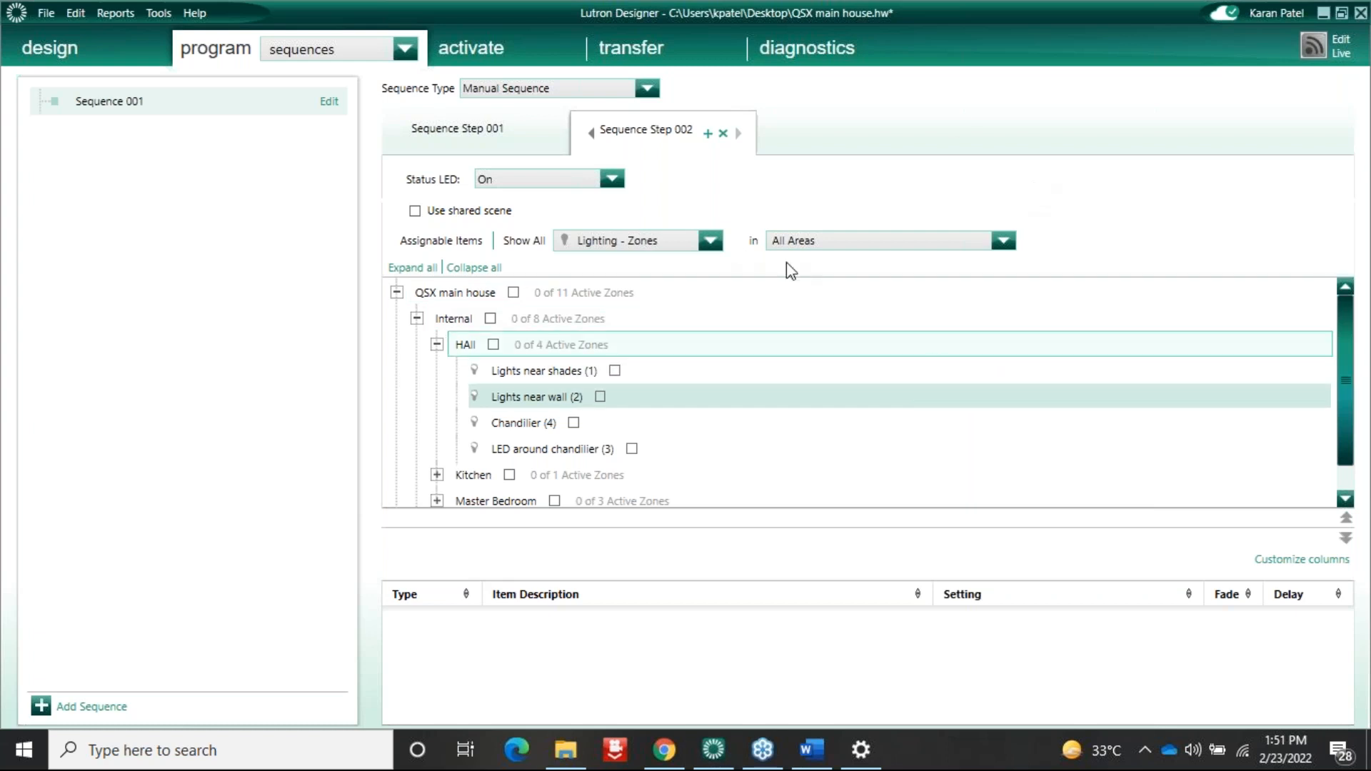
{"action": "left_click", "coordinate": [615, 371]}
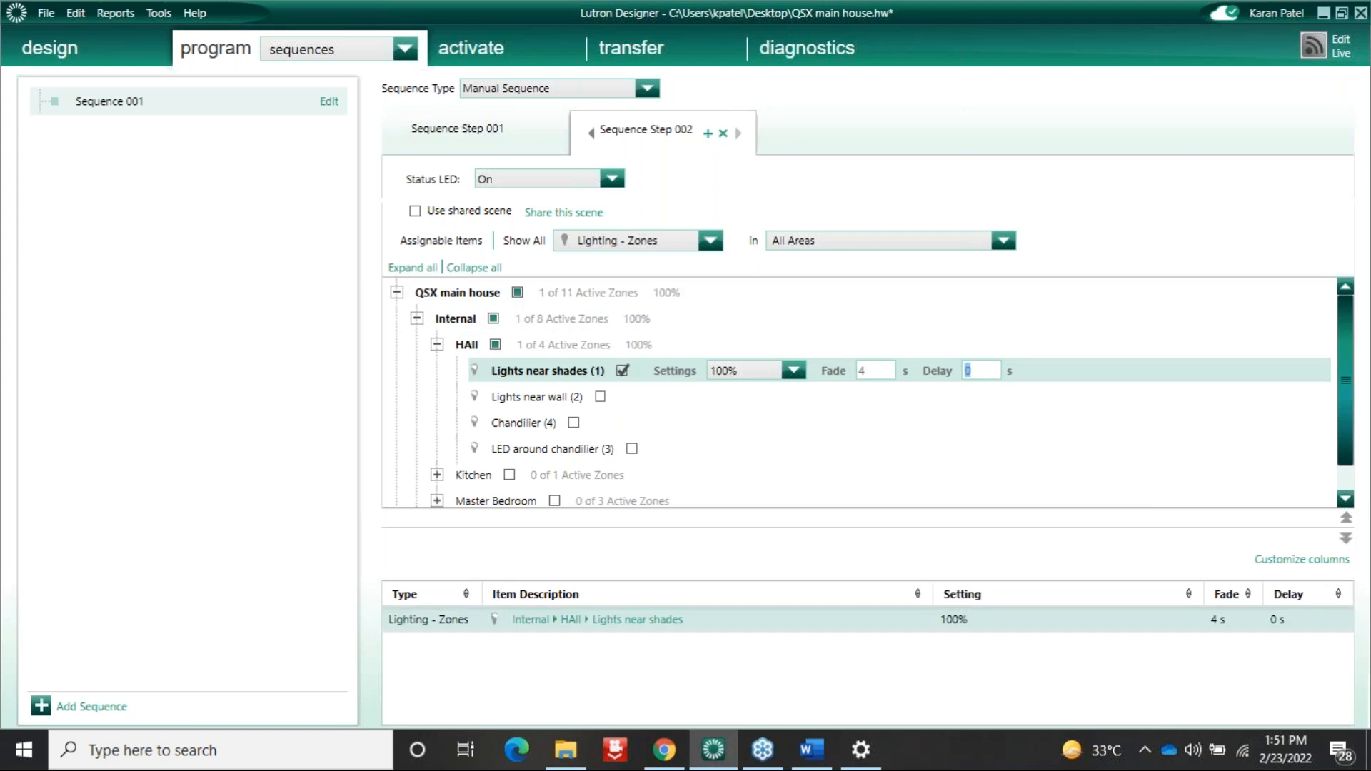
{"action": "left_click", "coordinate": [715, 371]}
Step: Return to device programming and change the Lock button's program type to Conditional, removing its existing programming
{"action": "left_click", "coordinate": [353, 50]}
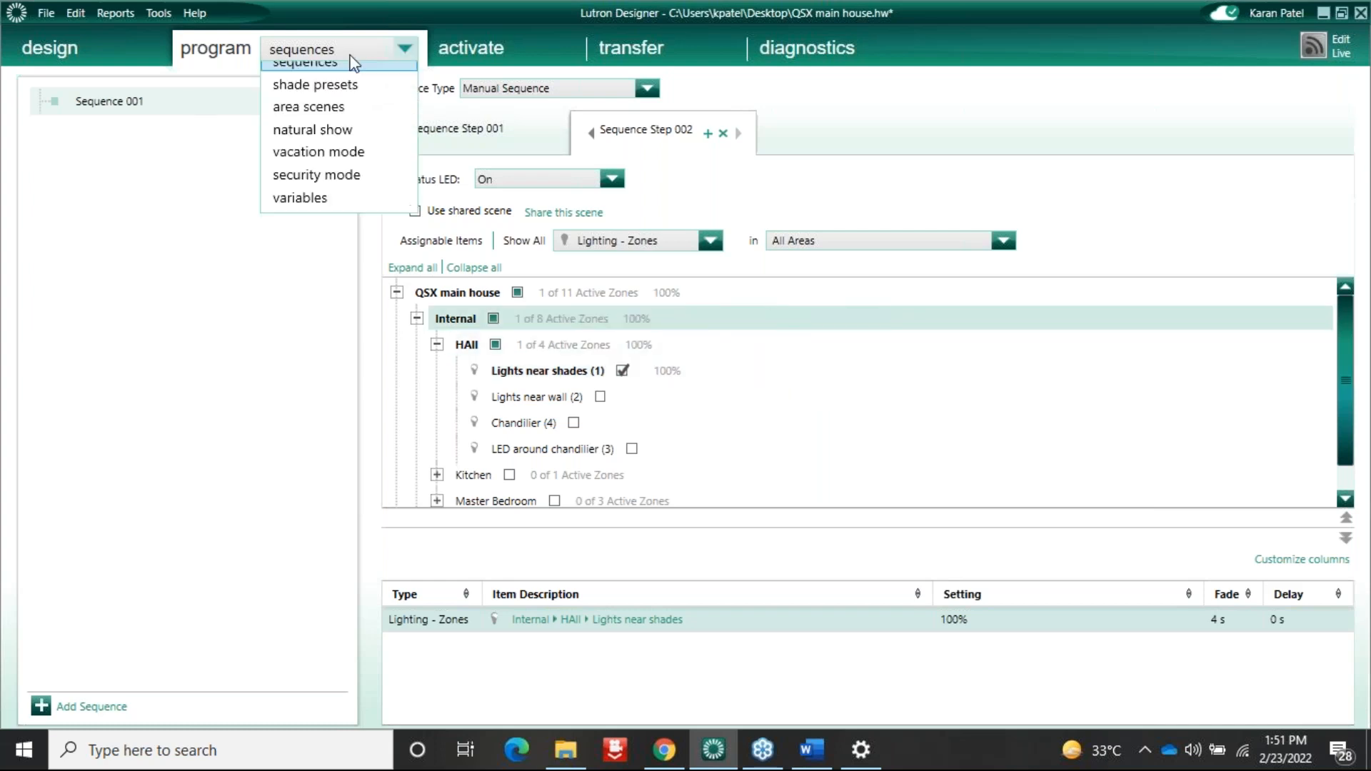
{"action": "left_click", "coordinate": [307, 101]}
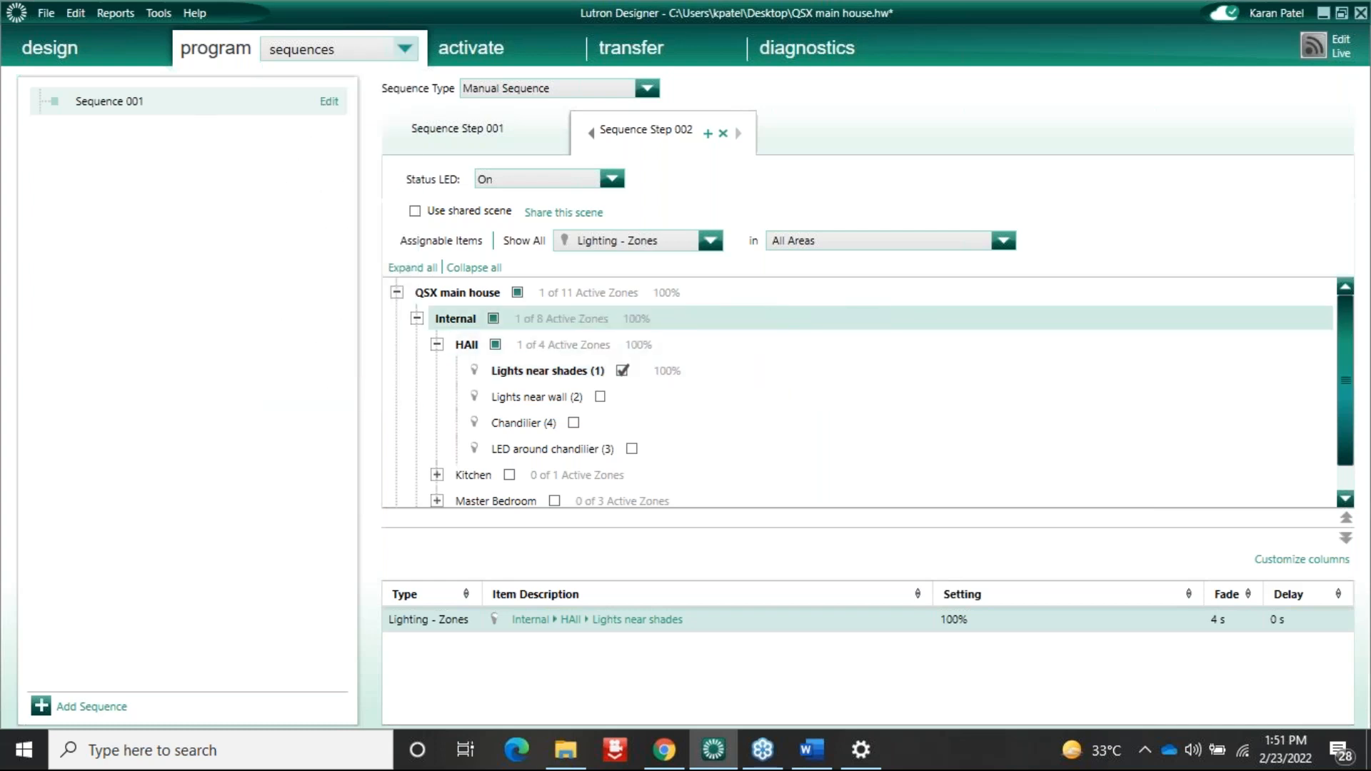
{"action": "left_click", "coordinate": [795, 89]}
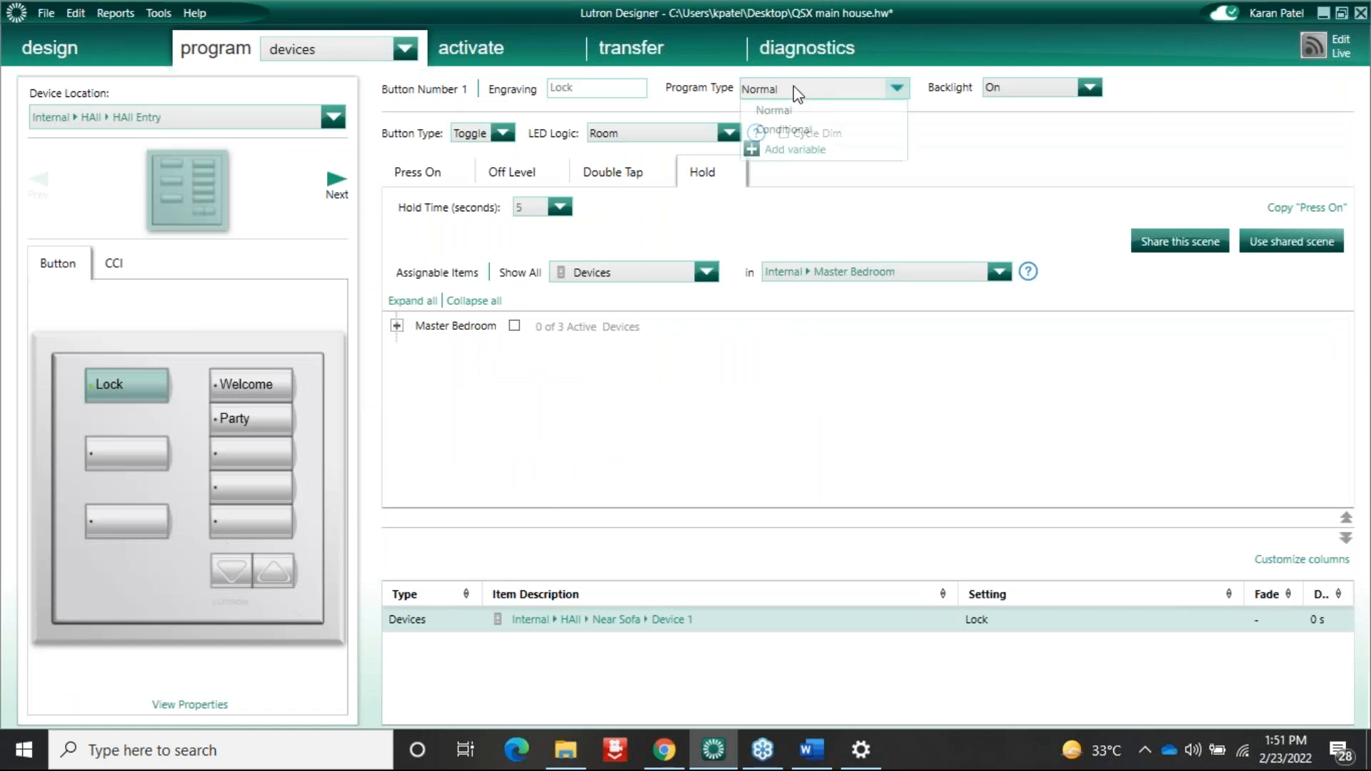
{"action": "left_click", "coordinate": [786, 130]}
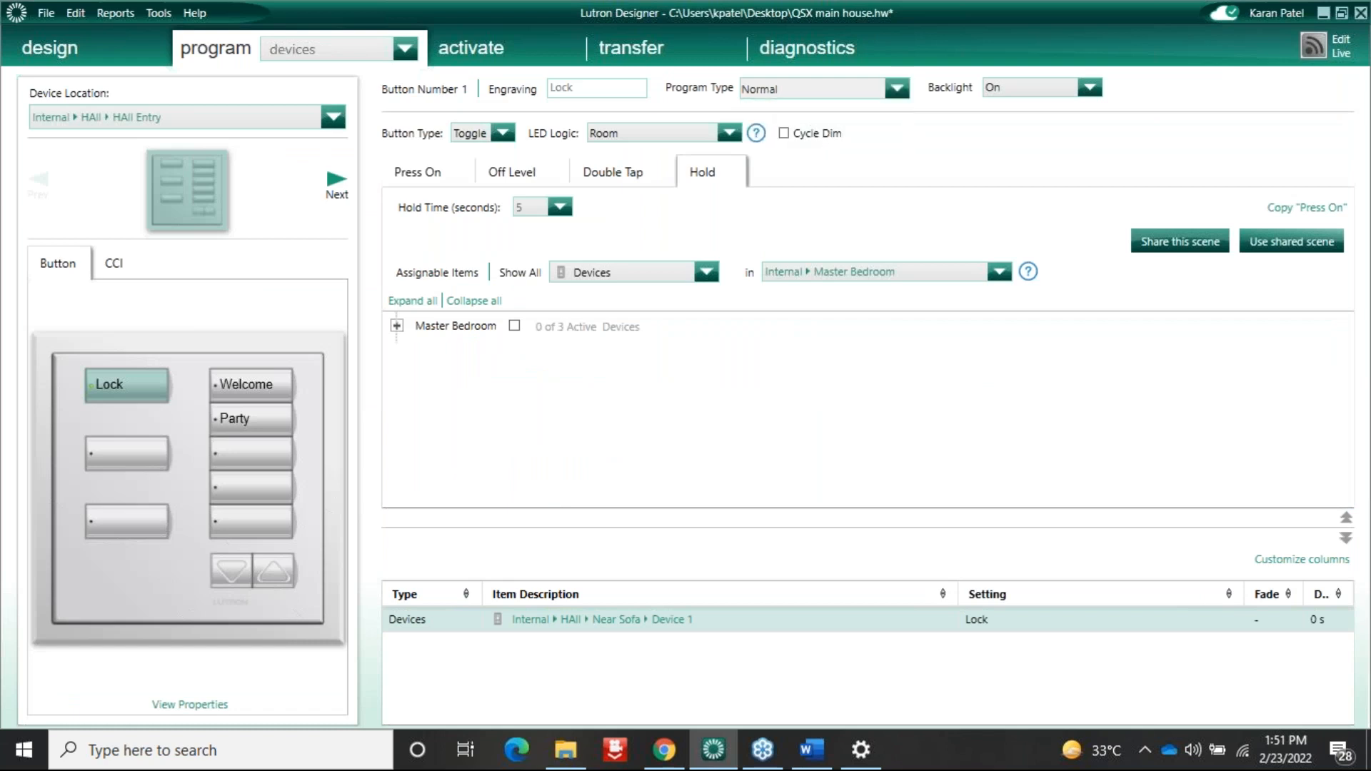
{"action": "left_click", "coordinate": [559, 401]}
Step: Add an If condition to the Lock button's Press that runs Action 001 when the HAll Entry Lock(1) LED is On
{"action": "left_click", "coordinate": [468, 206]}
{"action": "left_click", "coordinate": [427, 227]}
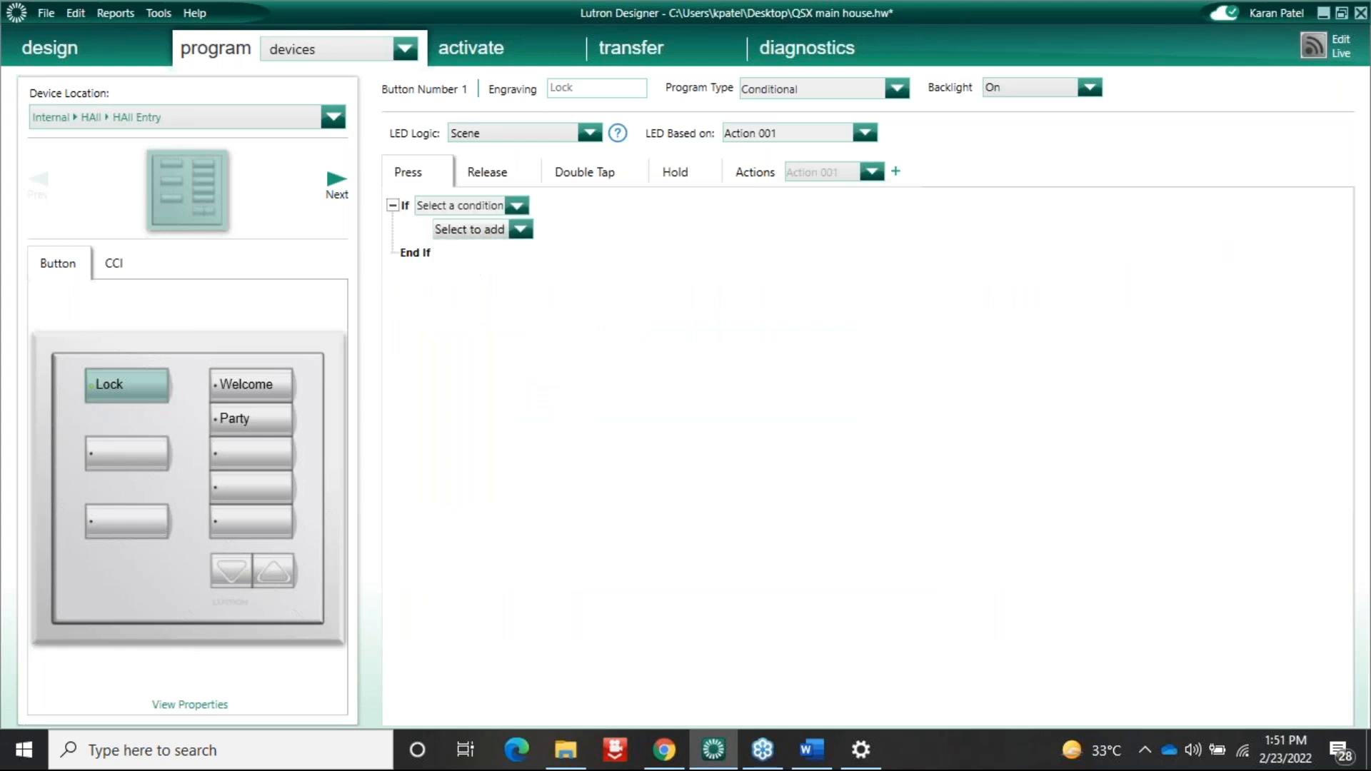
{"action": "left_click", "coordinate": [517, 207]}
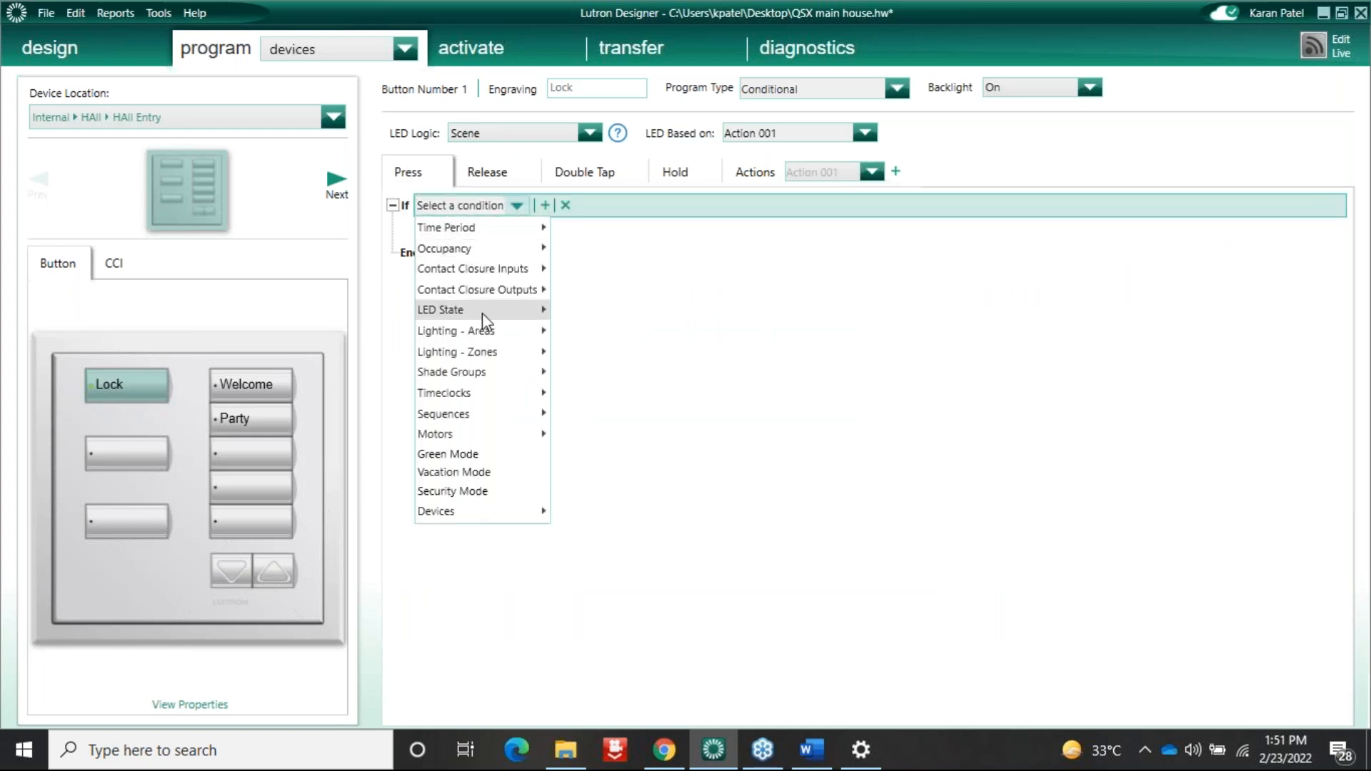
{"action": "mouse_move", "coordinate": [482, 313]}
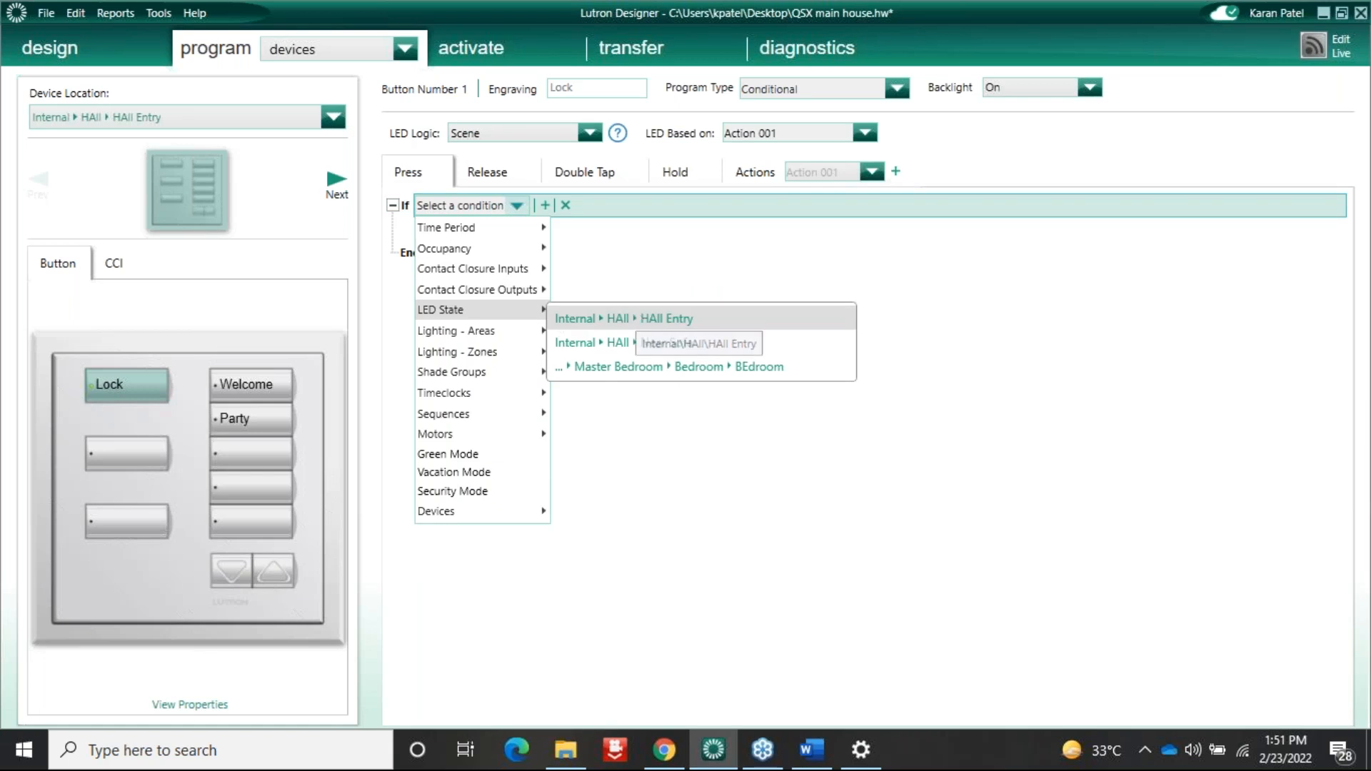
{"action": "left_click", "coordinate": [627, 311]}
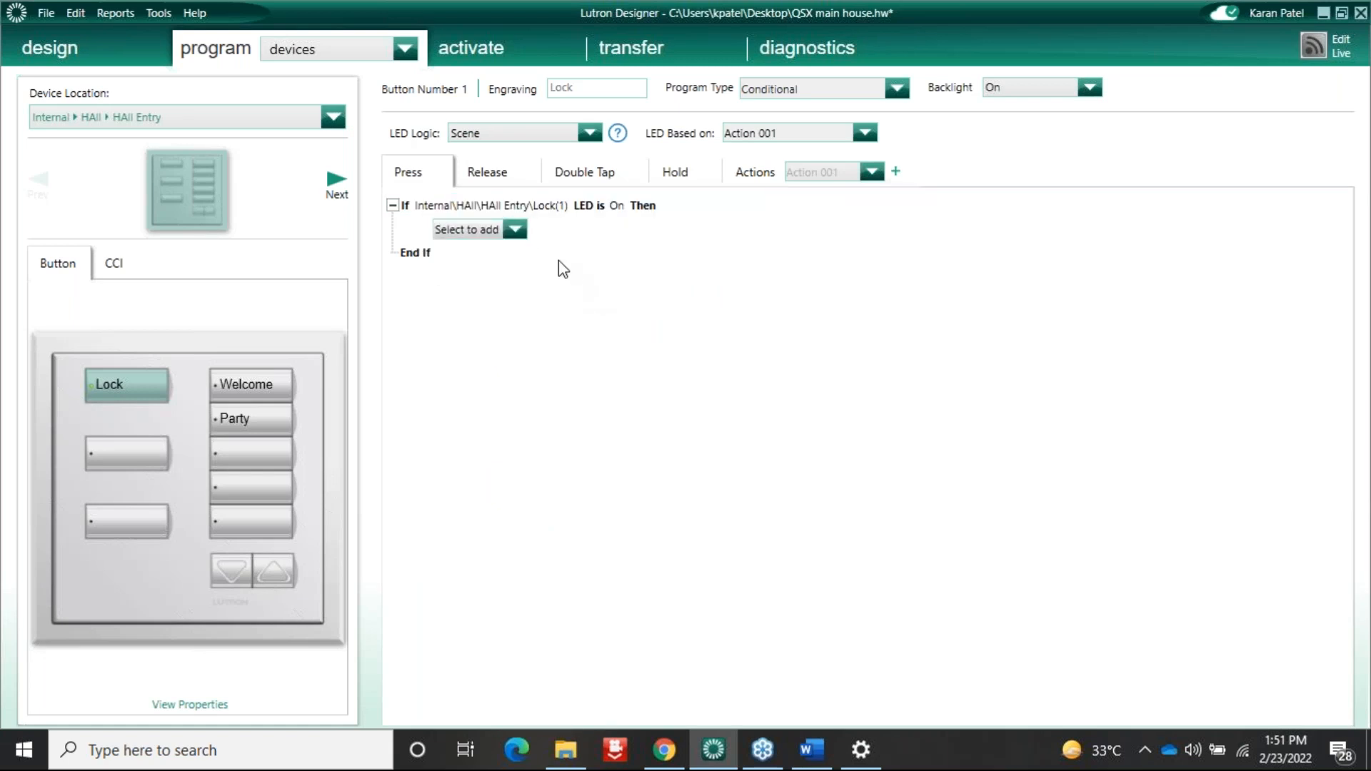
{"action": "left_click", "coordinate": [515, 229]}
{"action": "left_click", "coordinate": [518, 267]}
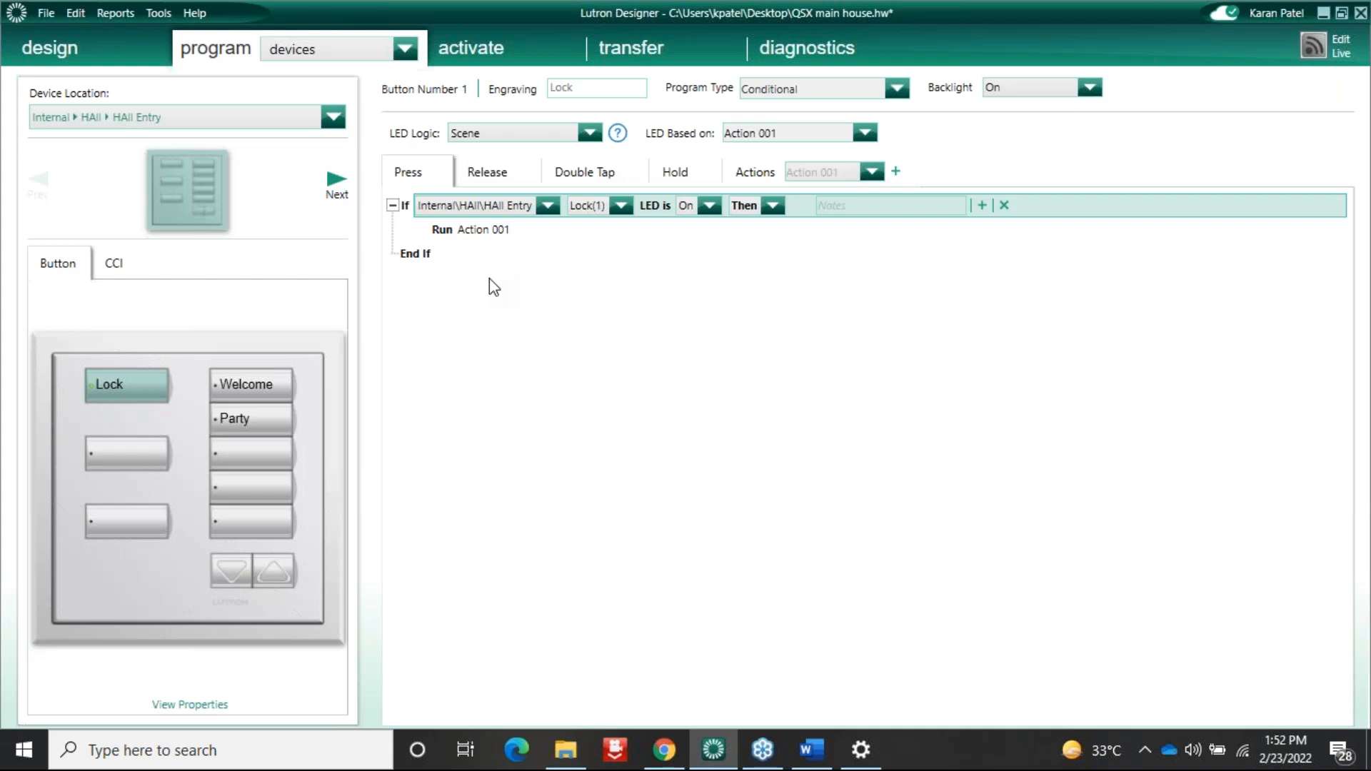
Step: Set the Lock button's program type to Normal, discarding the conditional programming
{"action": "left_click", "coordinate": [897, 90]}
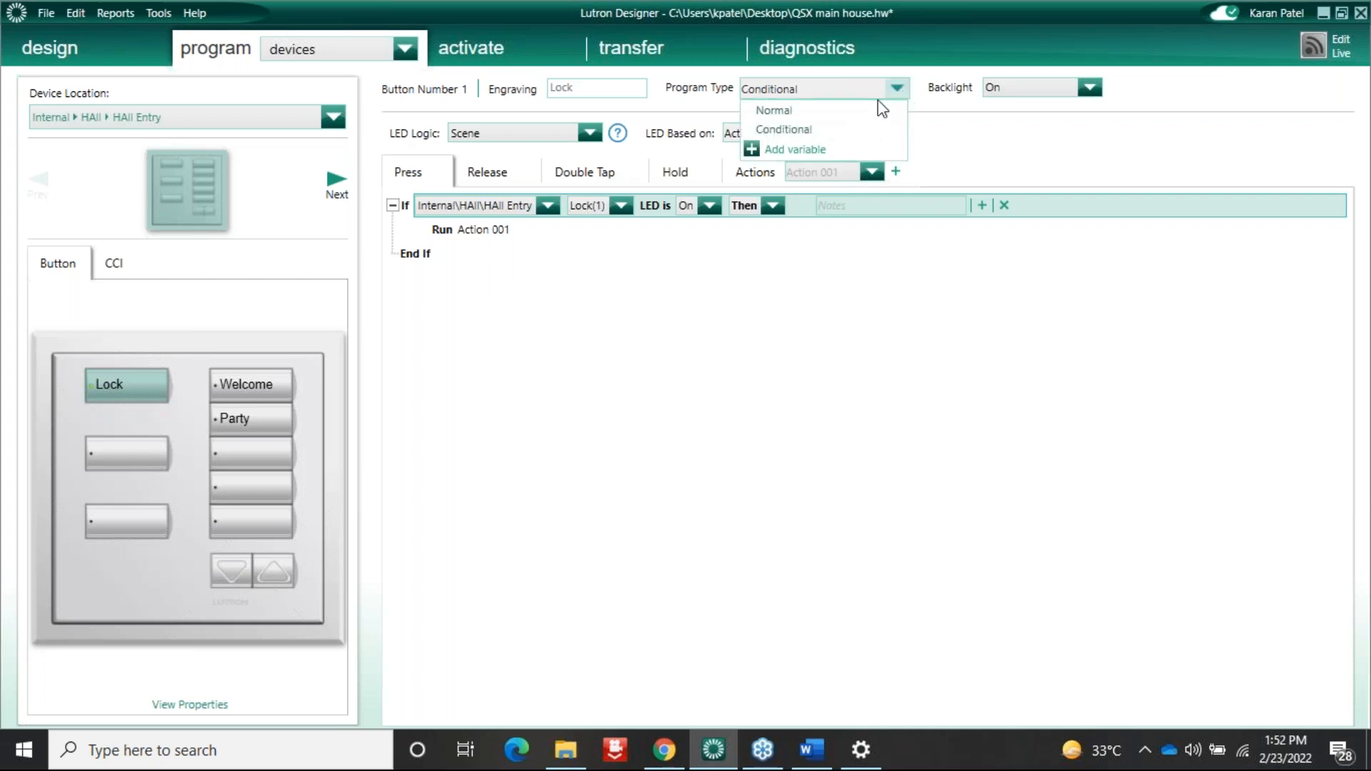
{"action": "left_click", "coordinate": [878, 111]}
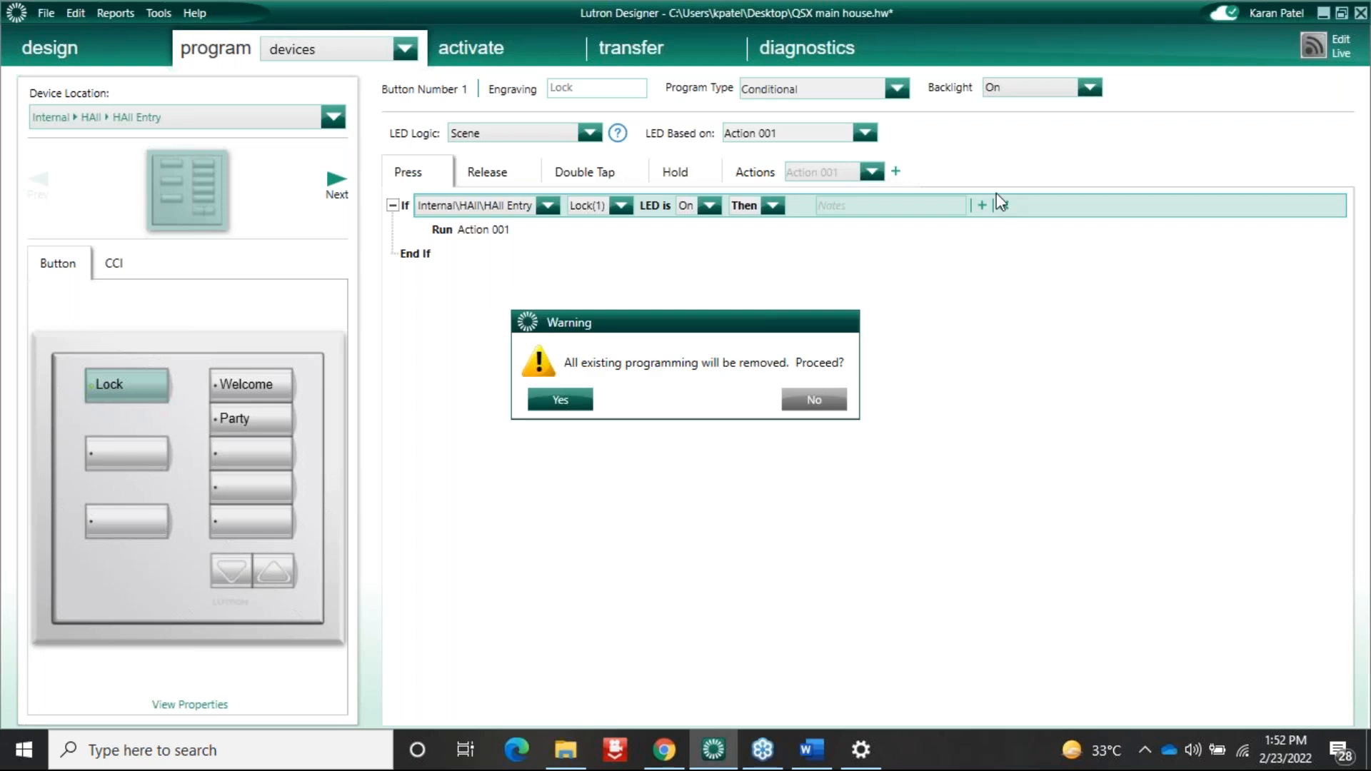
{"action": "left_click", "coordinate": [579, 401]}
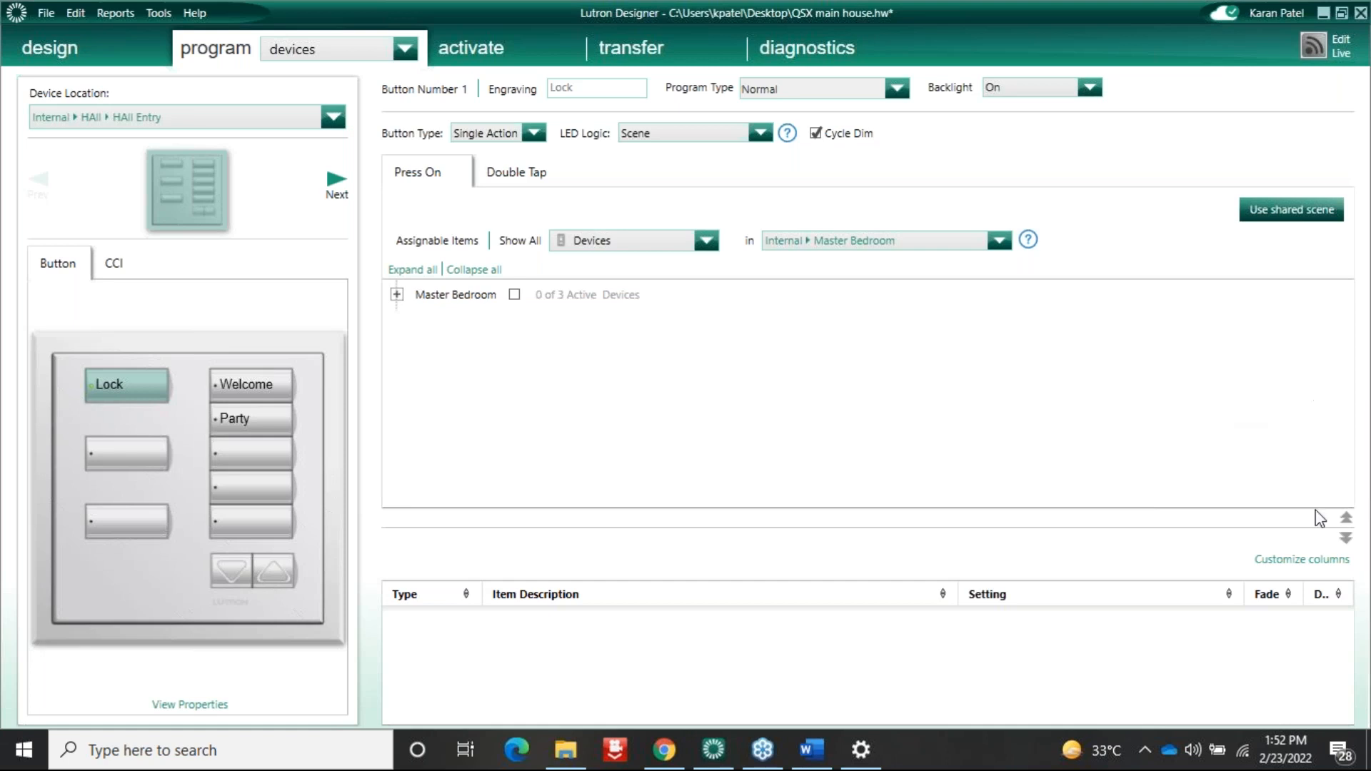
Step: Go back to the sequences definitions and change Sequence 001 to an Automatic Sequence
{"action": "mouse_move", "coordinate": [1275, 758]}
{"action": "left_click", "coordinate": [402, 48]}
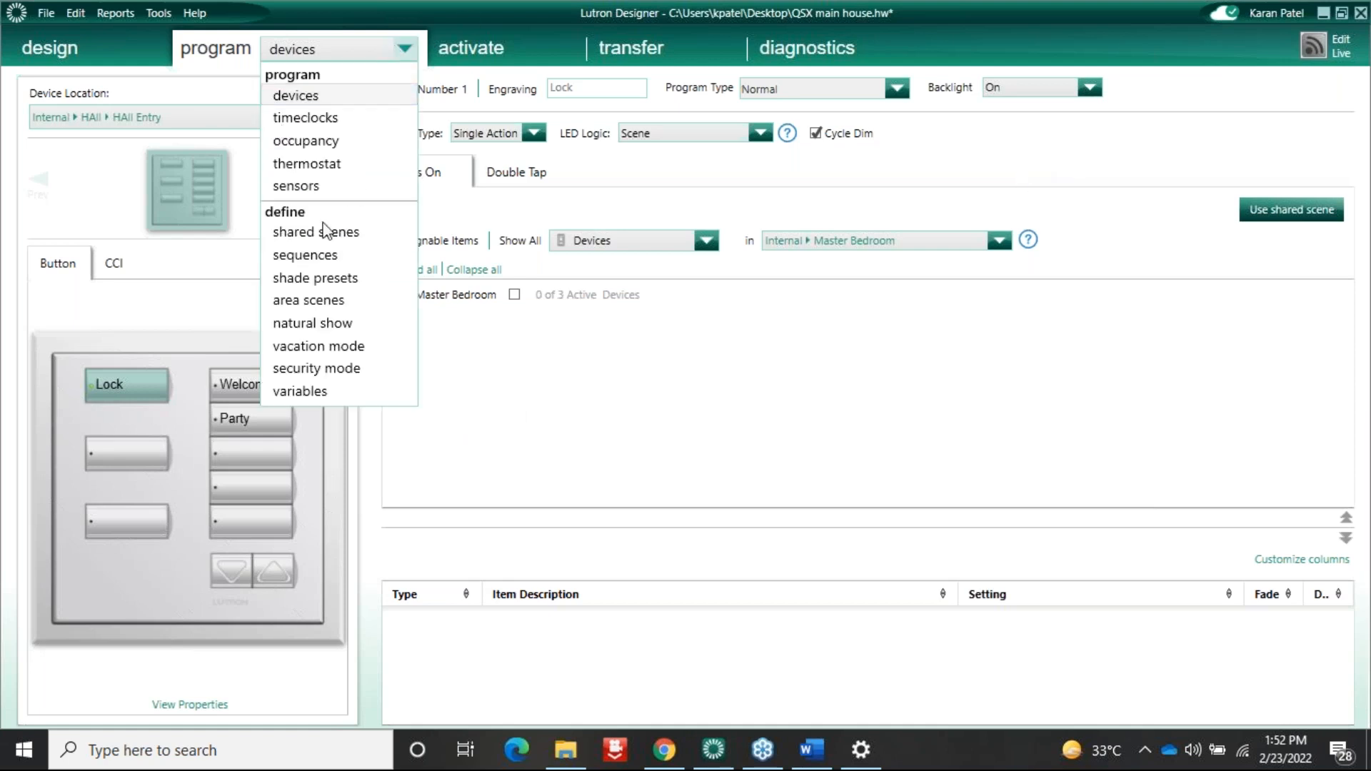
{"action": "left_click", "coordinate": [321, 256]}
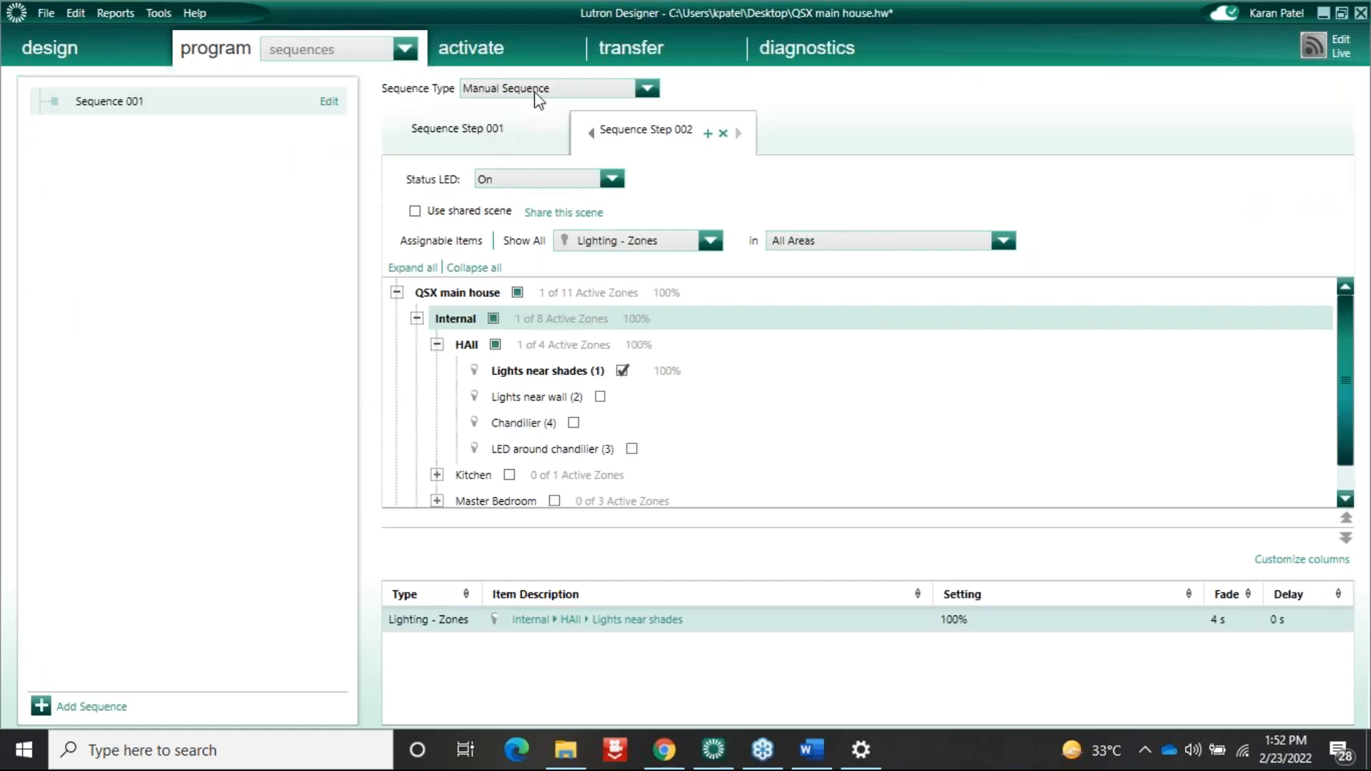
{"action": "left_click", "coordinate": [537, 89]}
{"action": "left_click", "coordinate": [509, 107]}
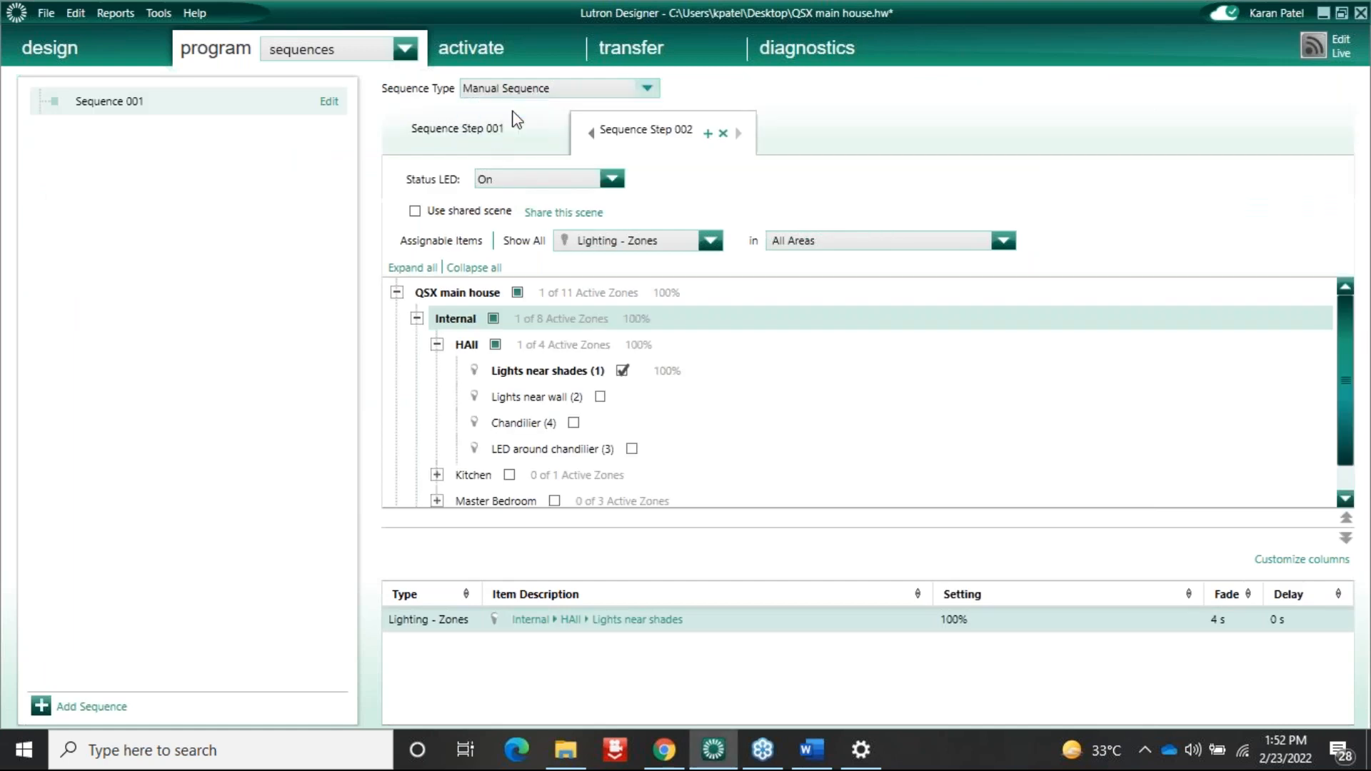
Step: Review the automatic sequence's step timing and zone assignments in Steps 001 and 002, and its Stop Sequence options
{"action": "left_click", "coordinate": [454, 133]}
{"action": "left_click", "coordinate": [636, 363]}
{"action": "left_click", "coordinate": [635, 131]}
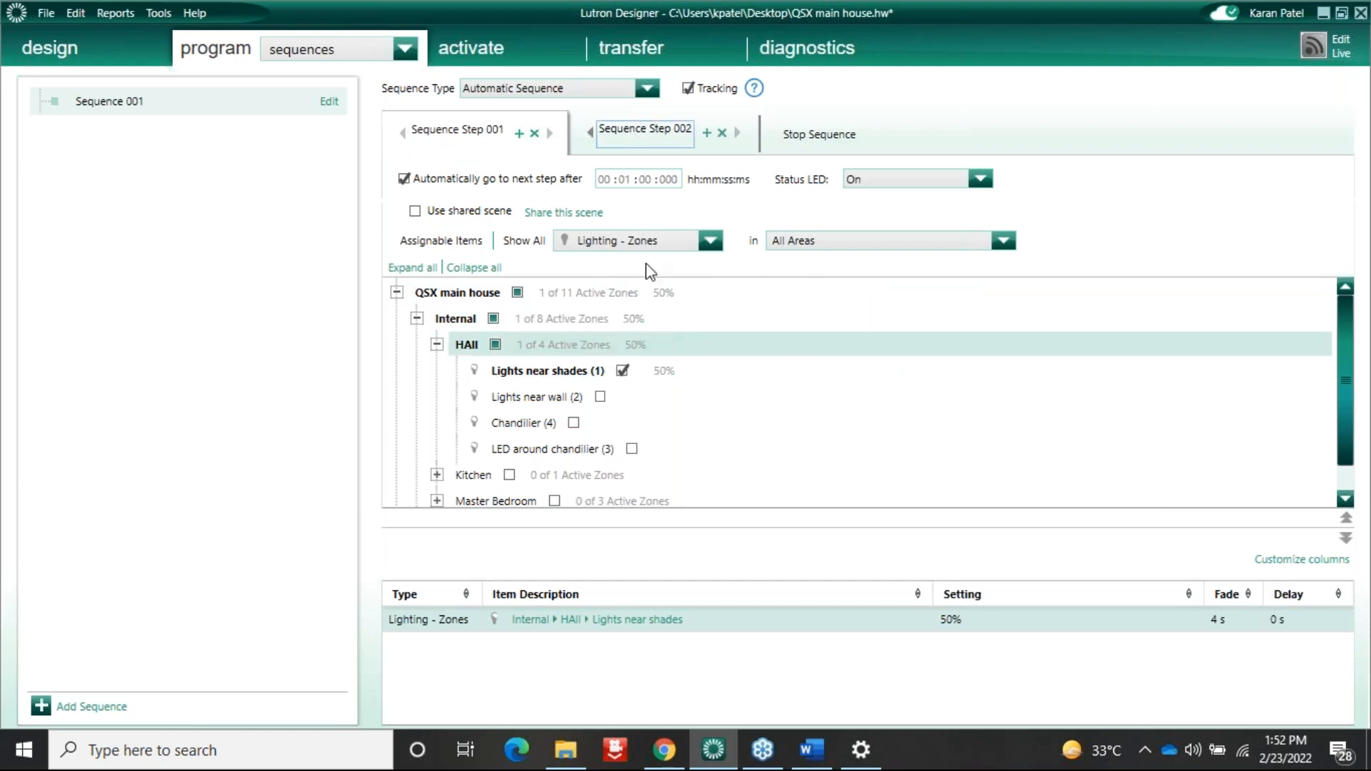
{"action": "left_click", "coordinate": [642, 293]}
{"action": "left_click", "coordinate": [634, 397]}
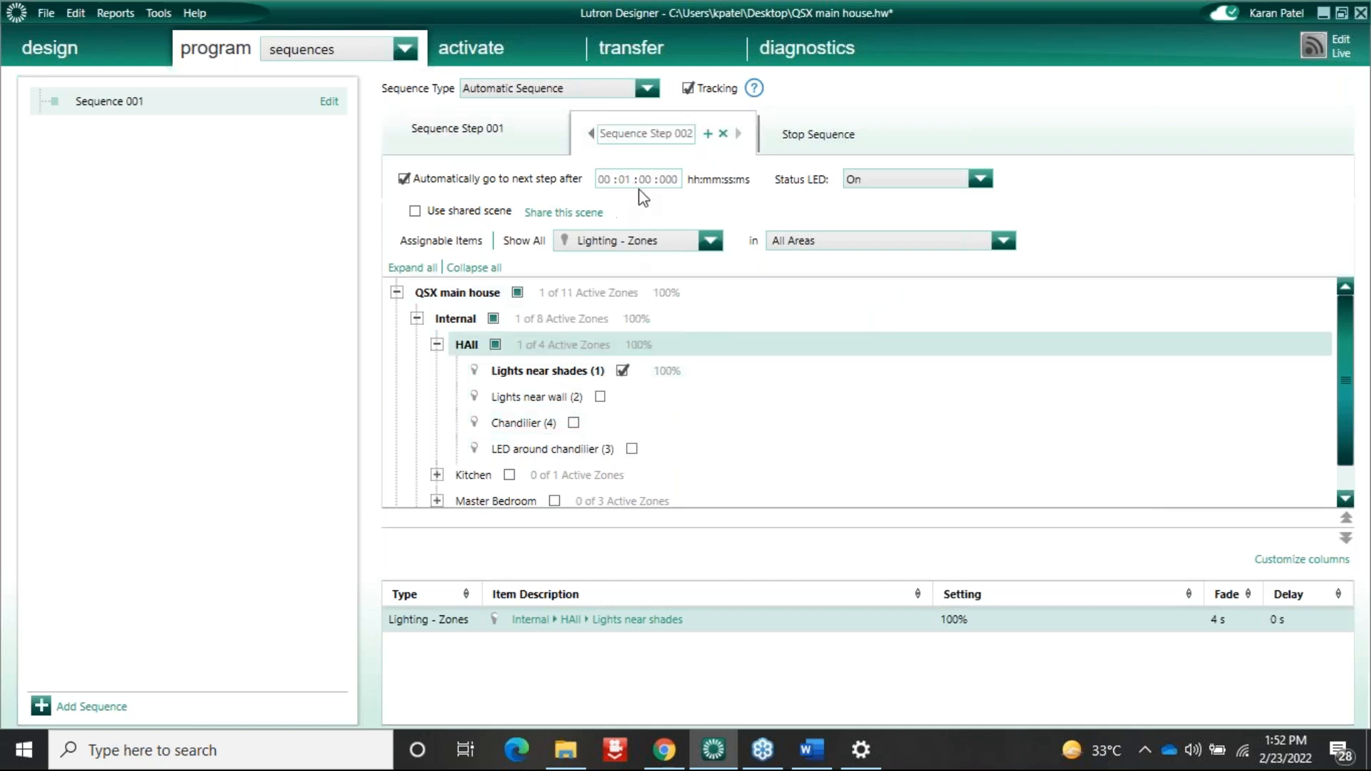
{"action": "left_click", "coordinate": [468, 136]}
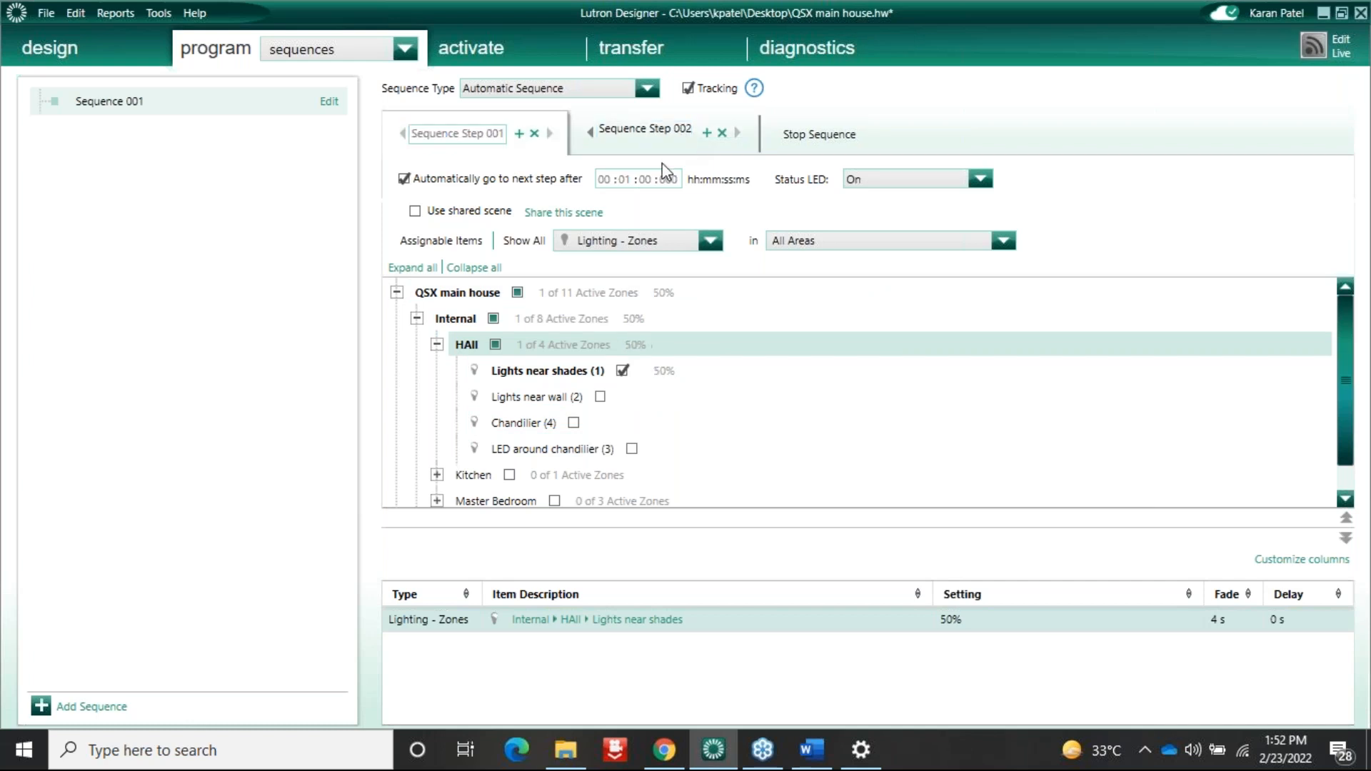
{"action": "left_click", "coordinate": [634, 145]}
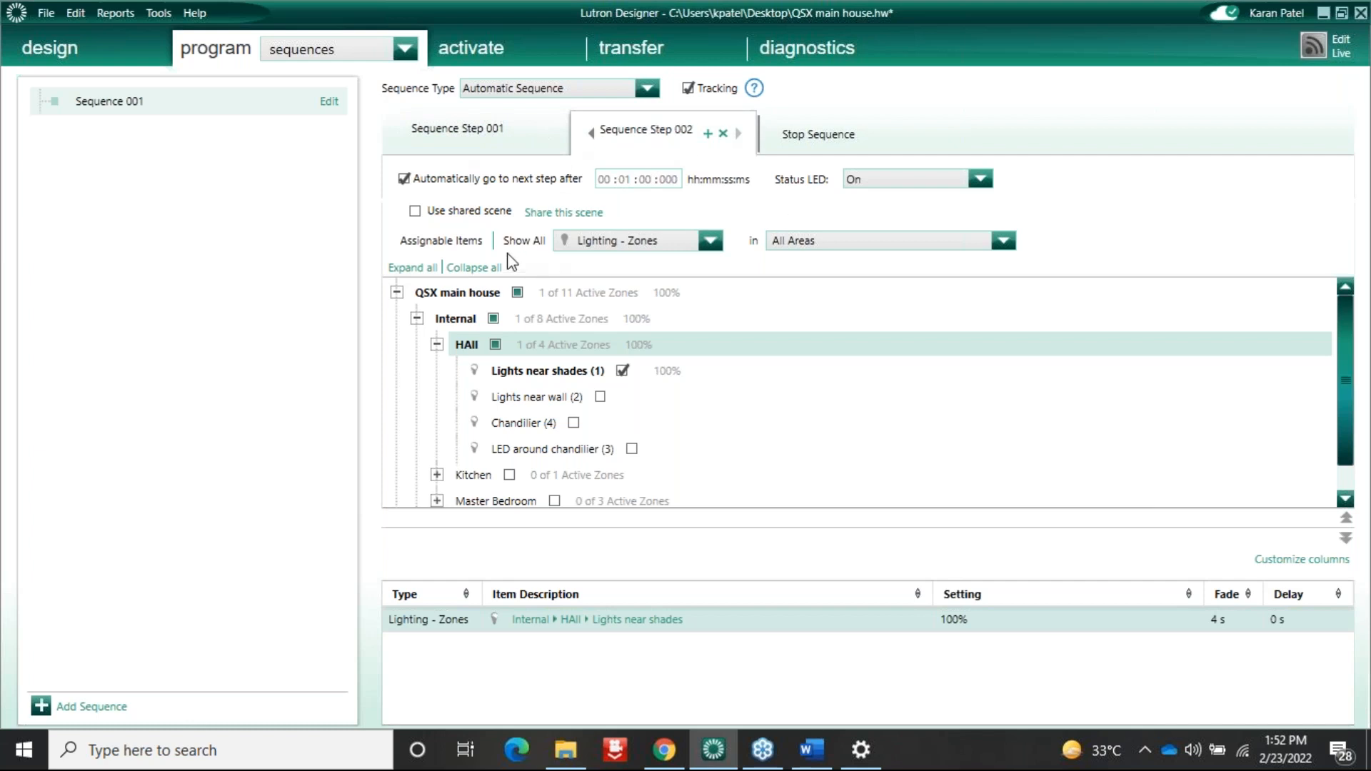
{"action": "left_click", "coordinate": [783, 137]}
{"action": "left_click", "coordinate": [561, 320]}
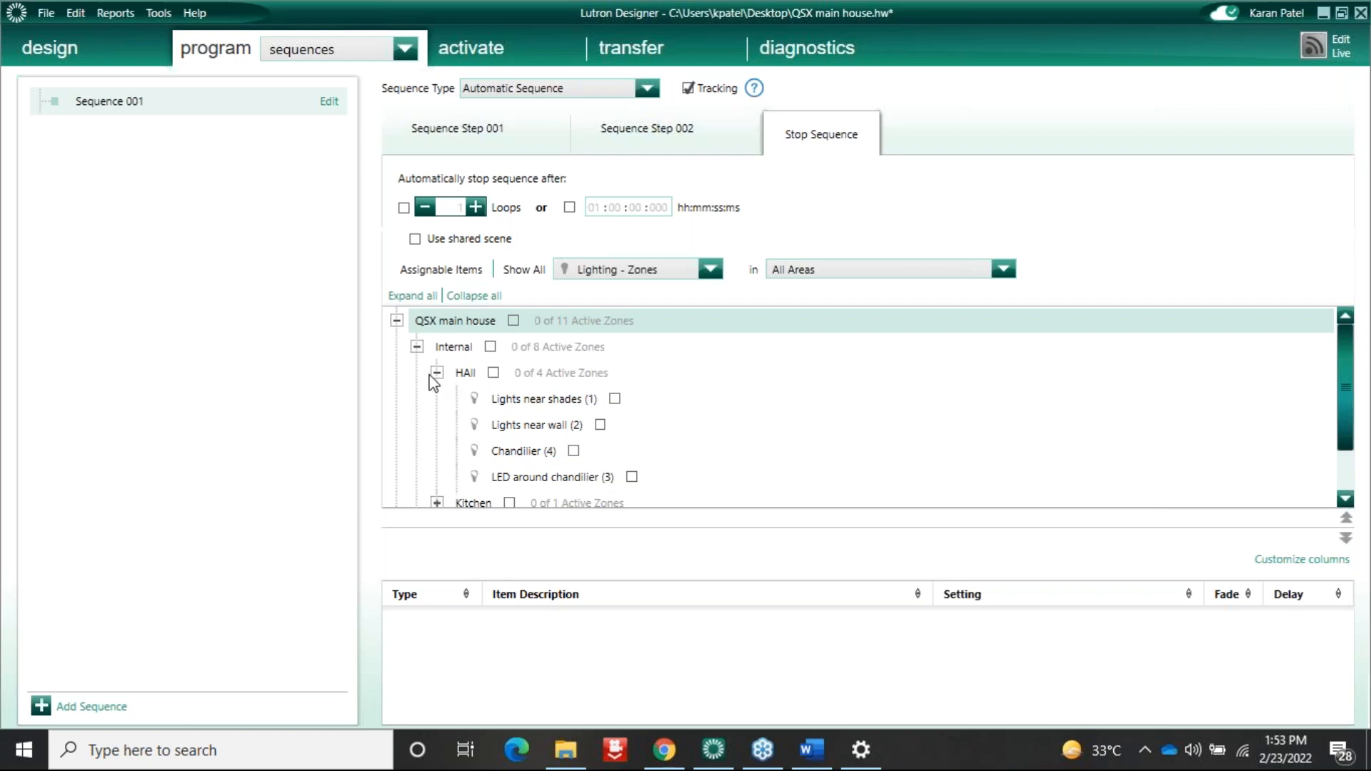
{"action": "left_click", "coordinate": [245, 207]}
Step: Set Sequence 001's type back to Manual Sequence
{"action": "left_click", "coordinate": [527, 90]}
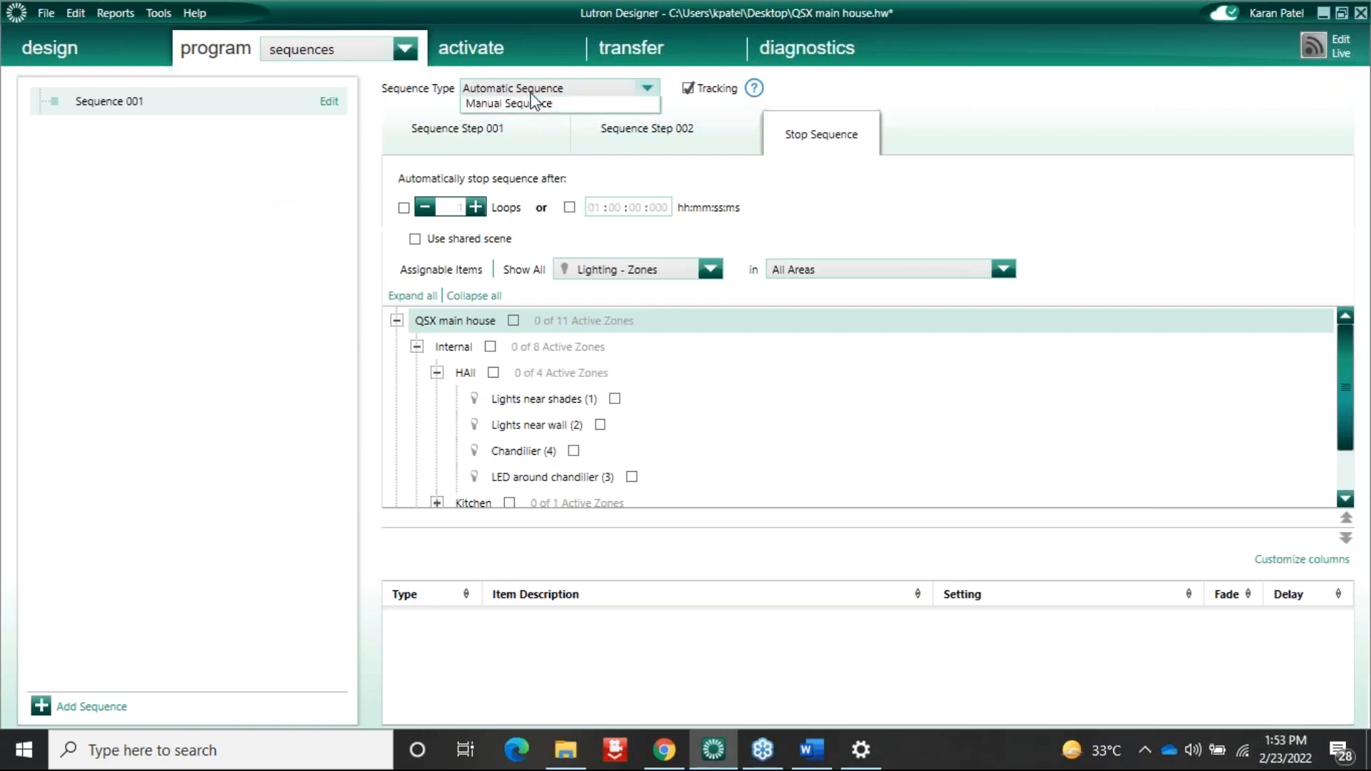
{"action": "left_click", "coordinate": [507, 110]}
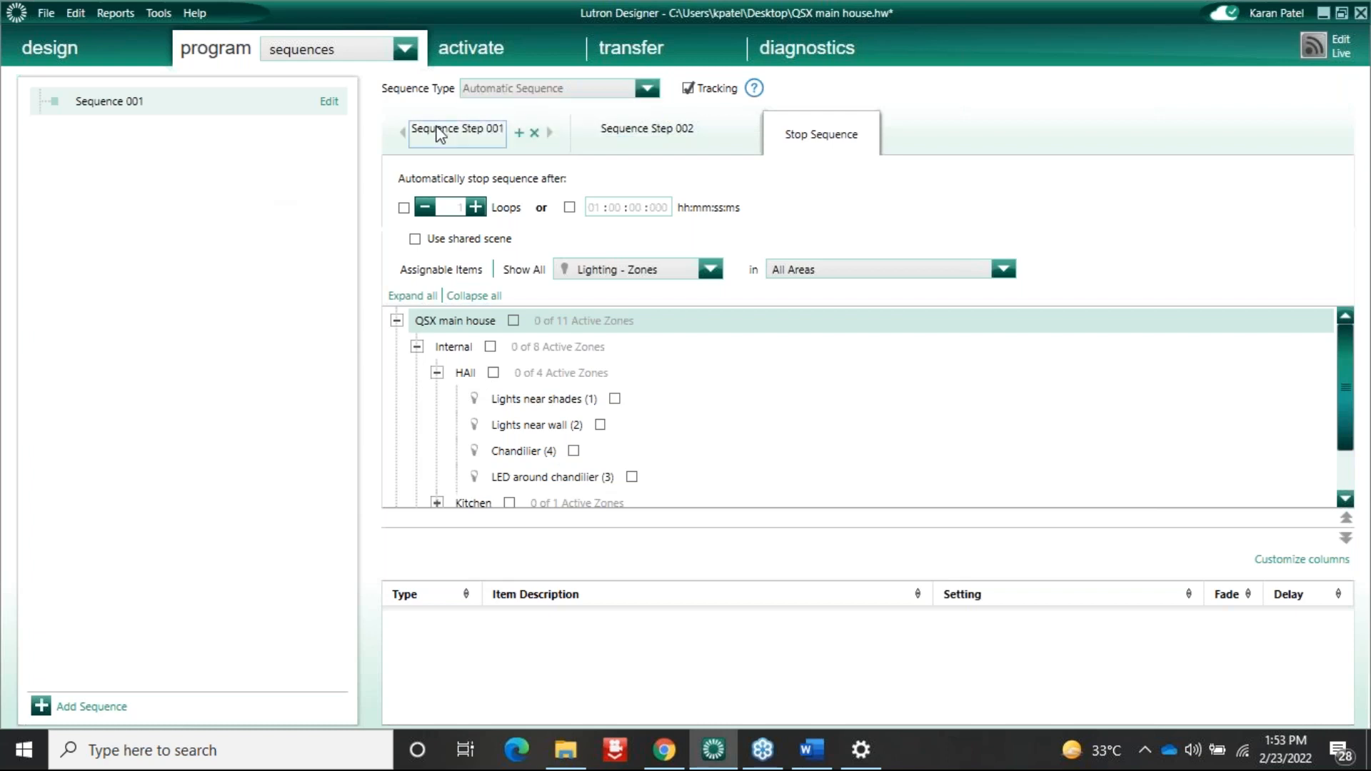
{"action": "left_click", "coordinate": [440, 135]}
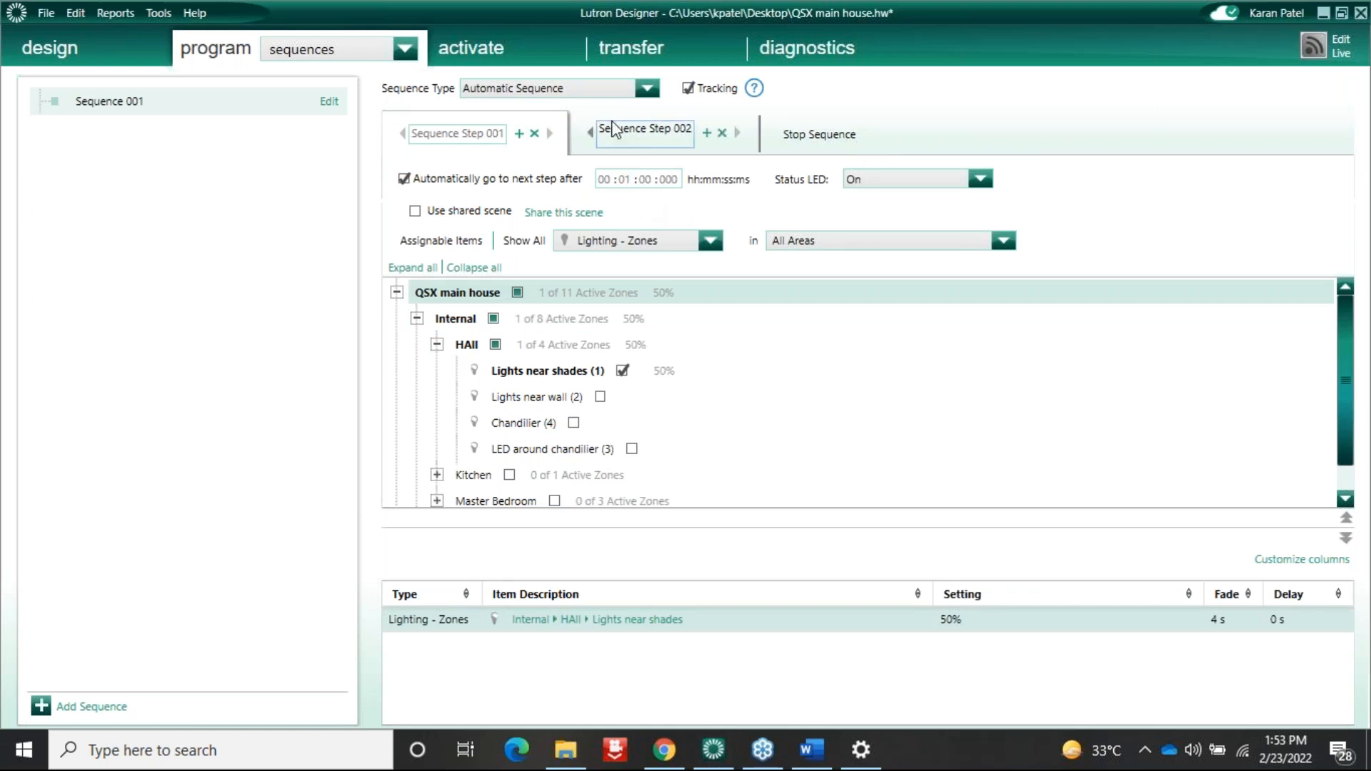
{"action": "left_click", "coordinate": [647, 88]}
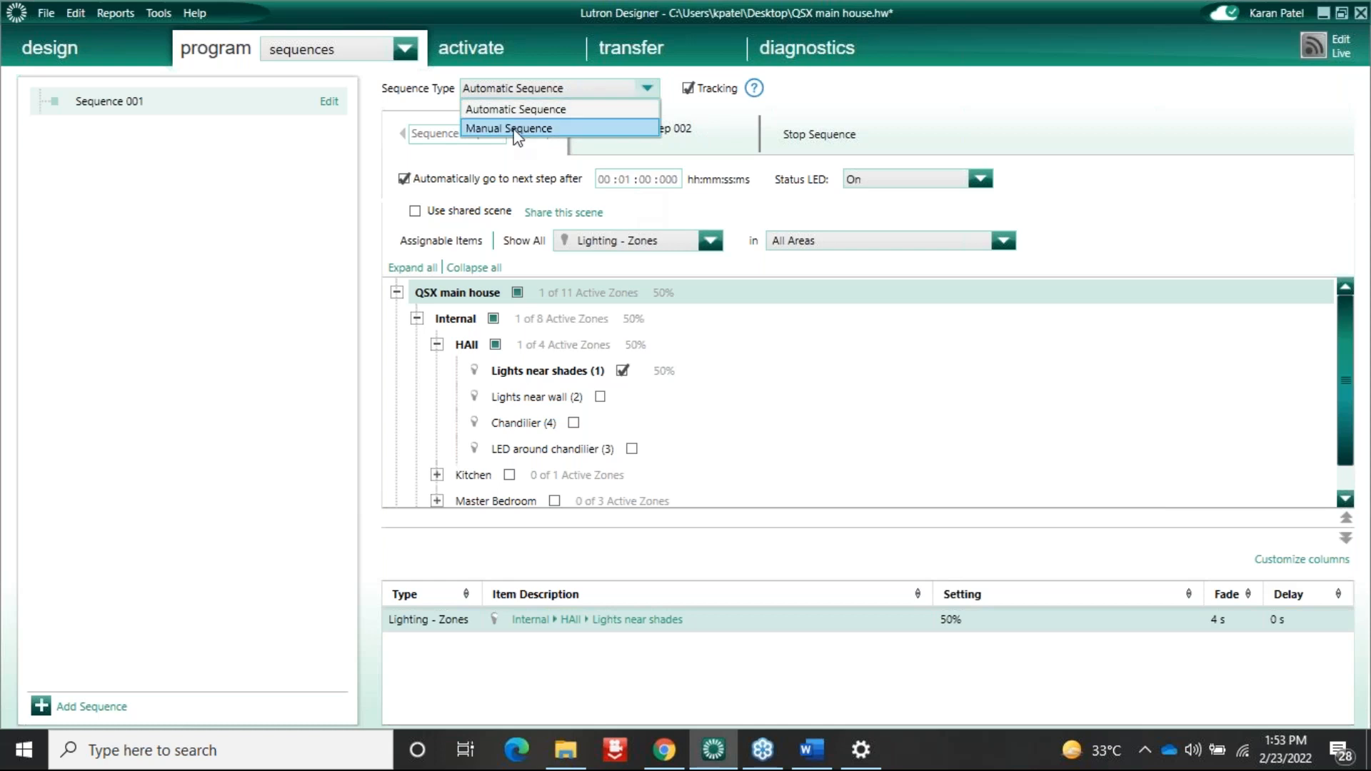
{"action": "left_click", "coordinate": [515, 129]}
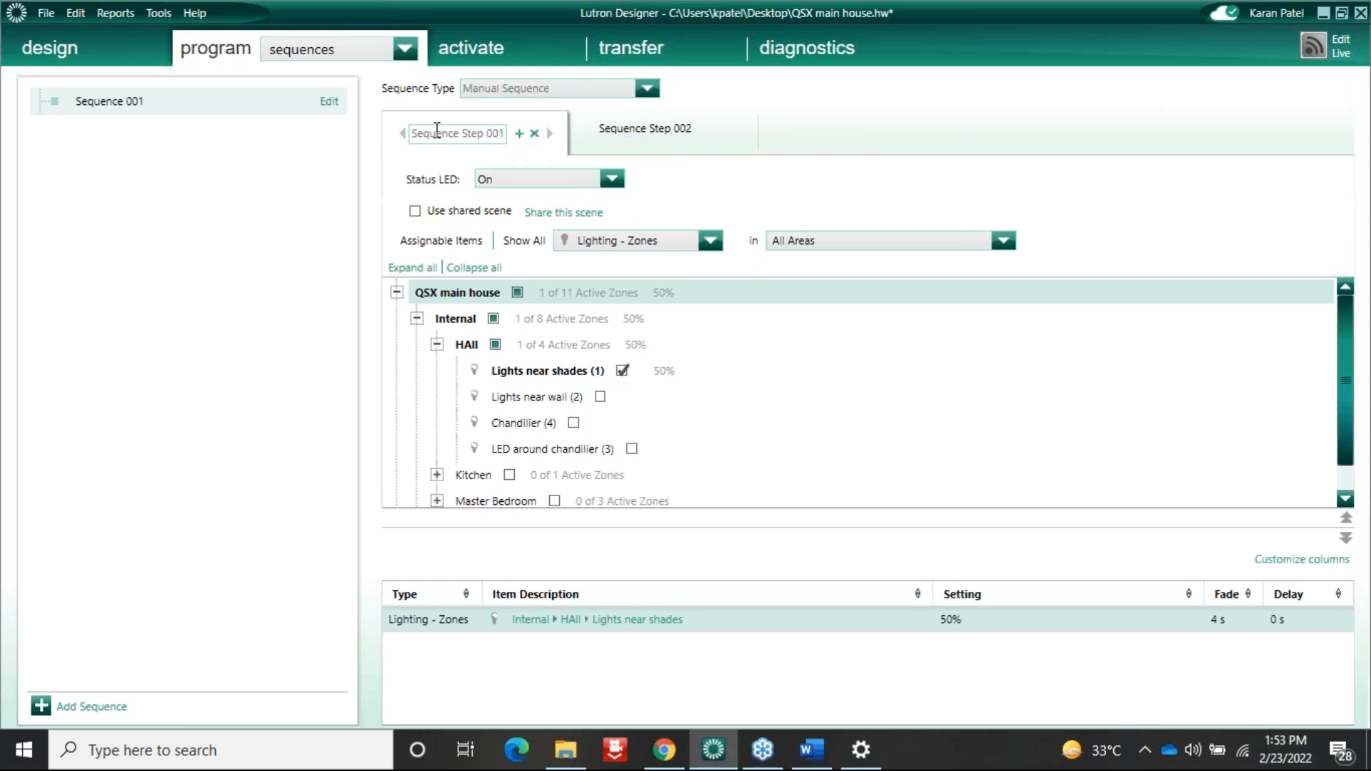
Step: Compare the Lights near shades settings in Sequence Step 001 and Sequence Step 002
{"action": "left_click", "coordinate": [640, 136]}
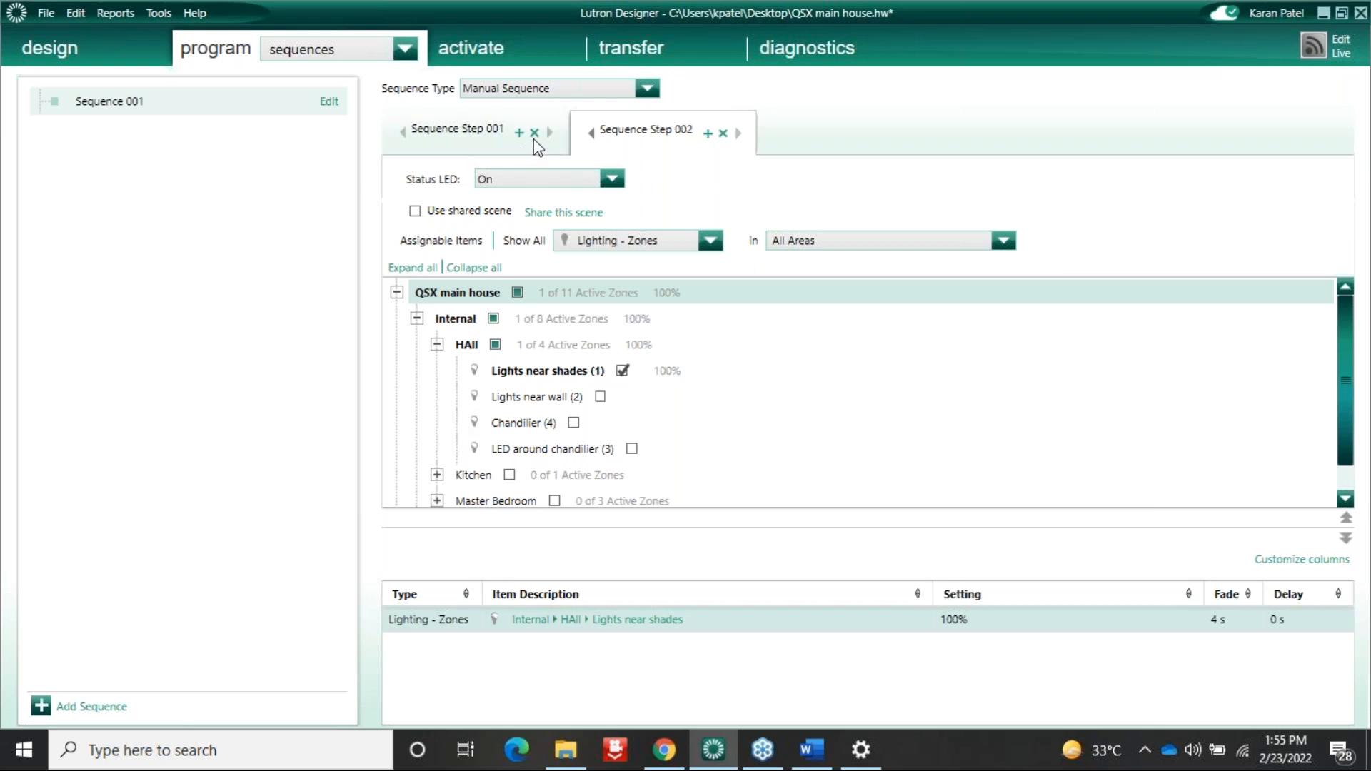
{"action": "left_click", "coordinate": [471, 130]}
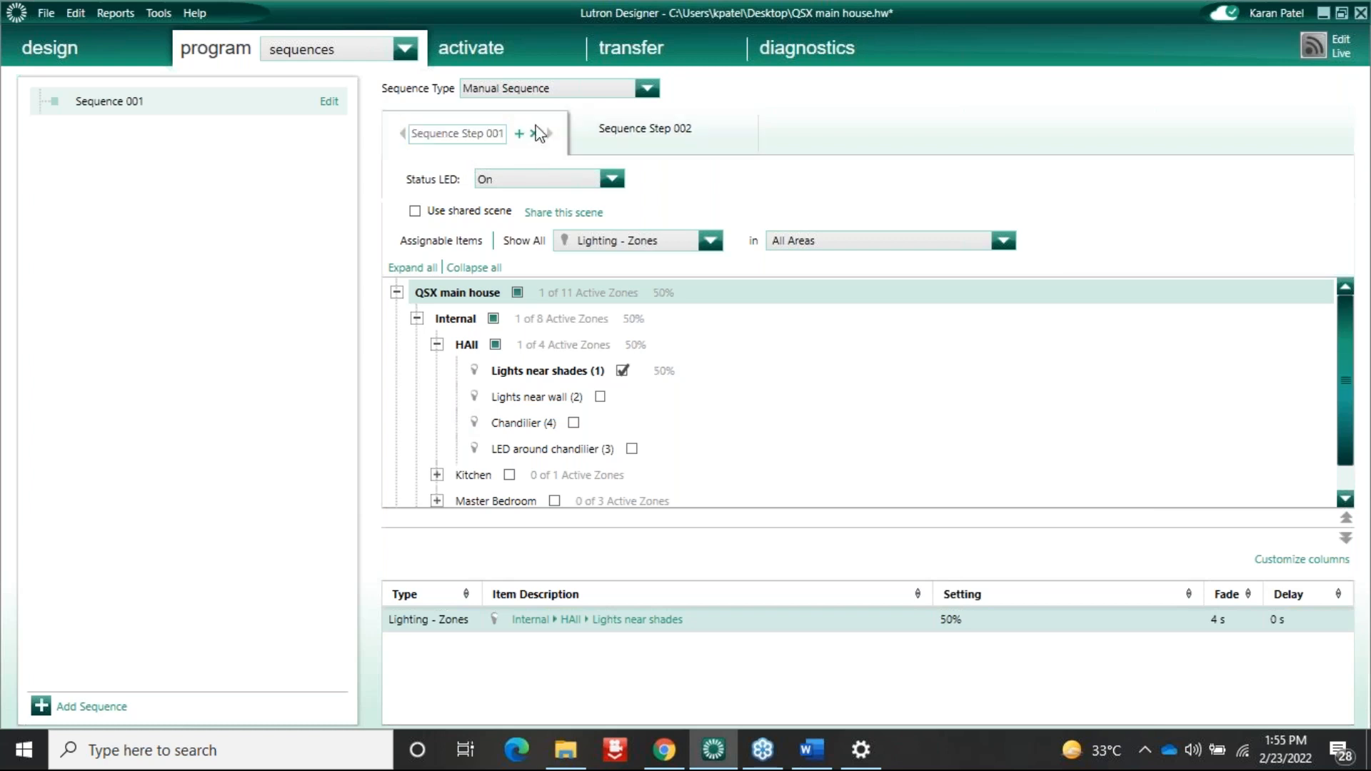
{"action": "left_click", "coordinate": [657, 133]}
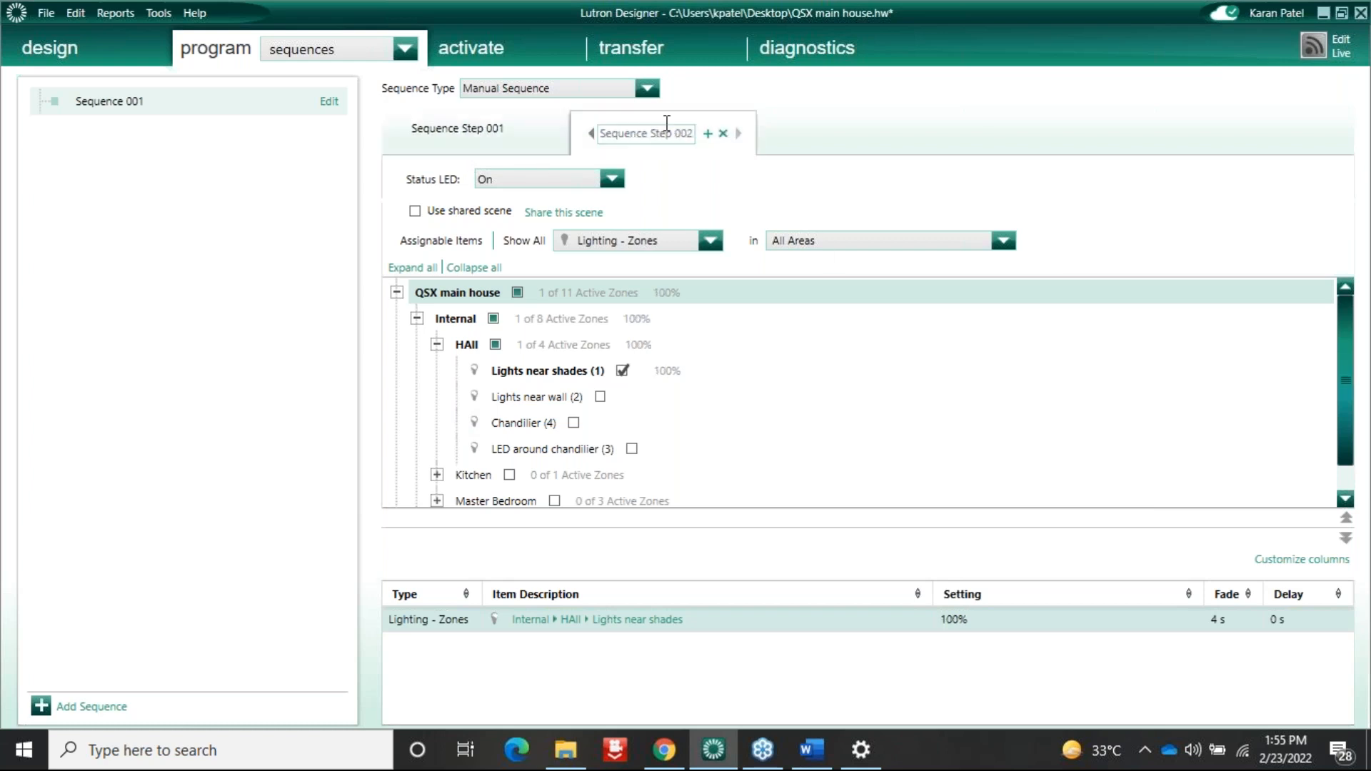
Step: Recheck Sequence Steps 001 and 002, and return to device programming for the HAll Entry keypad
{"action": "left_click", "coordinate": [429, 135]}
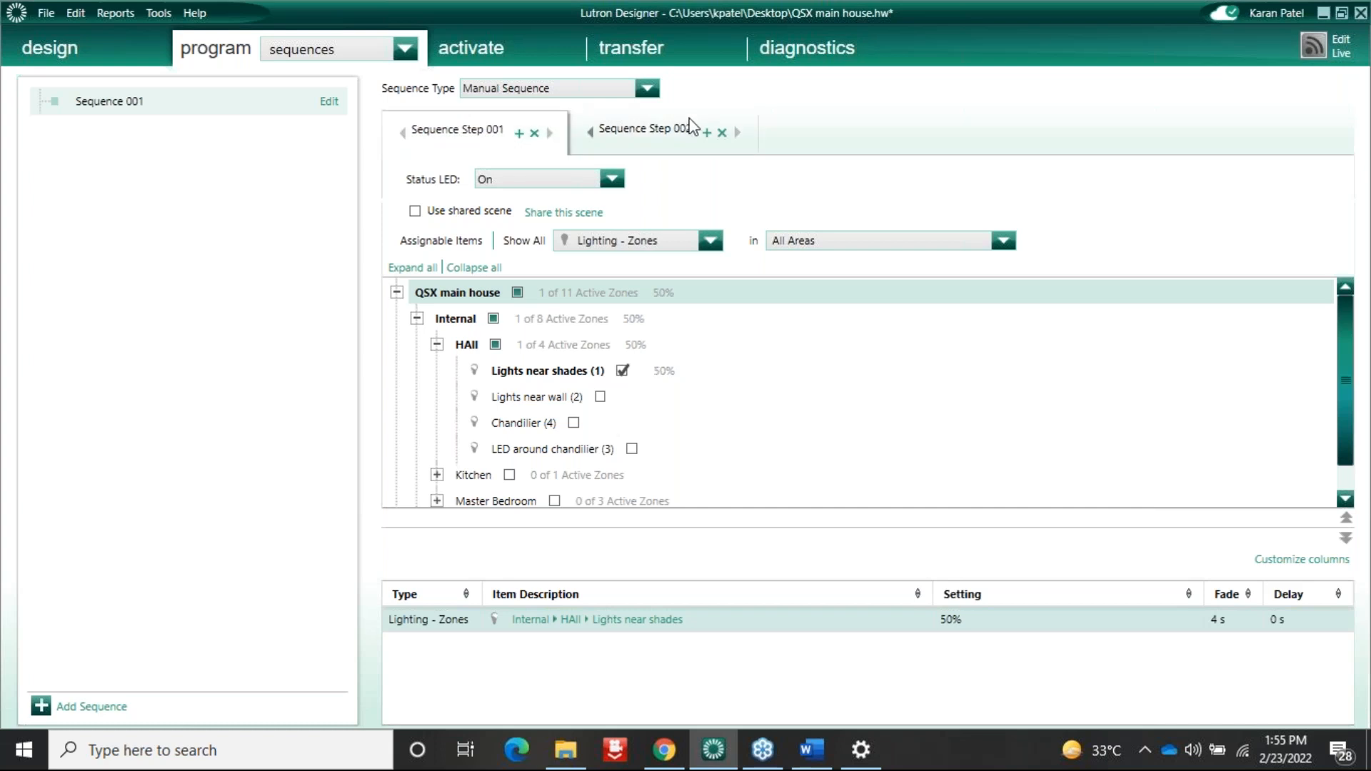
{"action": "left_click", "coordinate": [690, 127]}
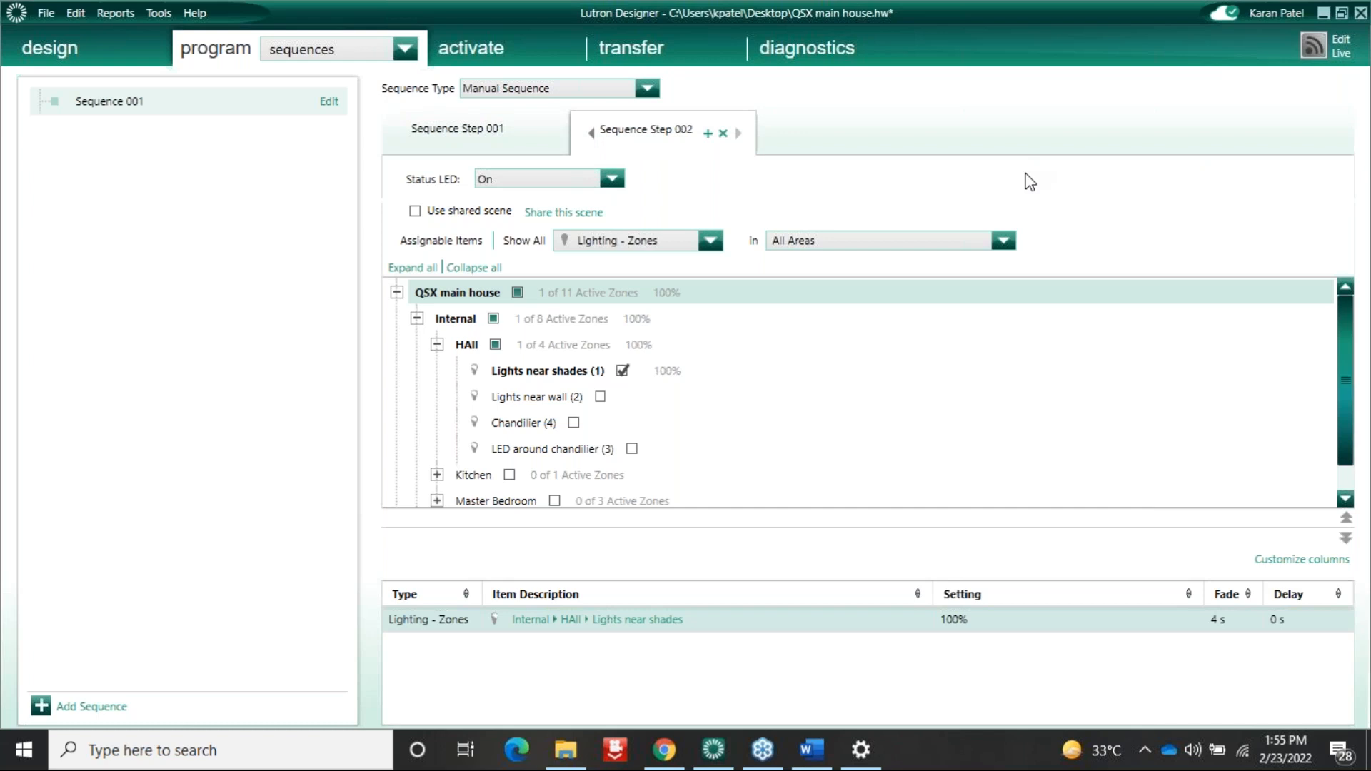
{"action": "mouse_move", "coordinate": [503, 282]}
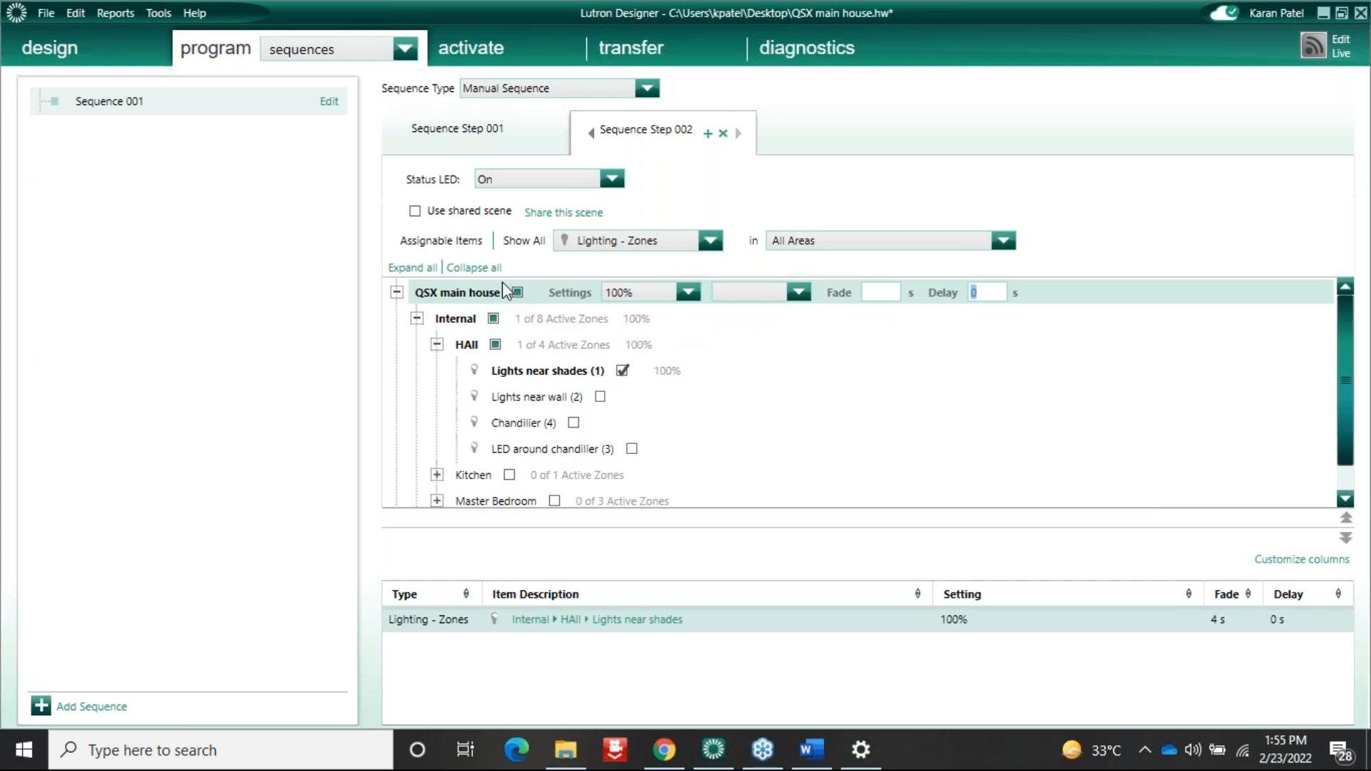
{"action": "left_click", "coordinate": [345, 50]}
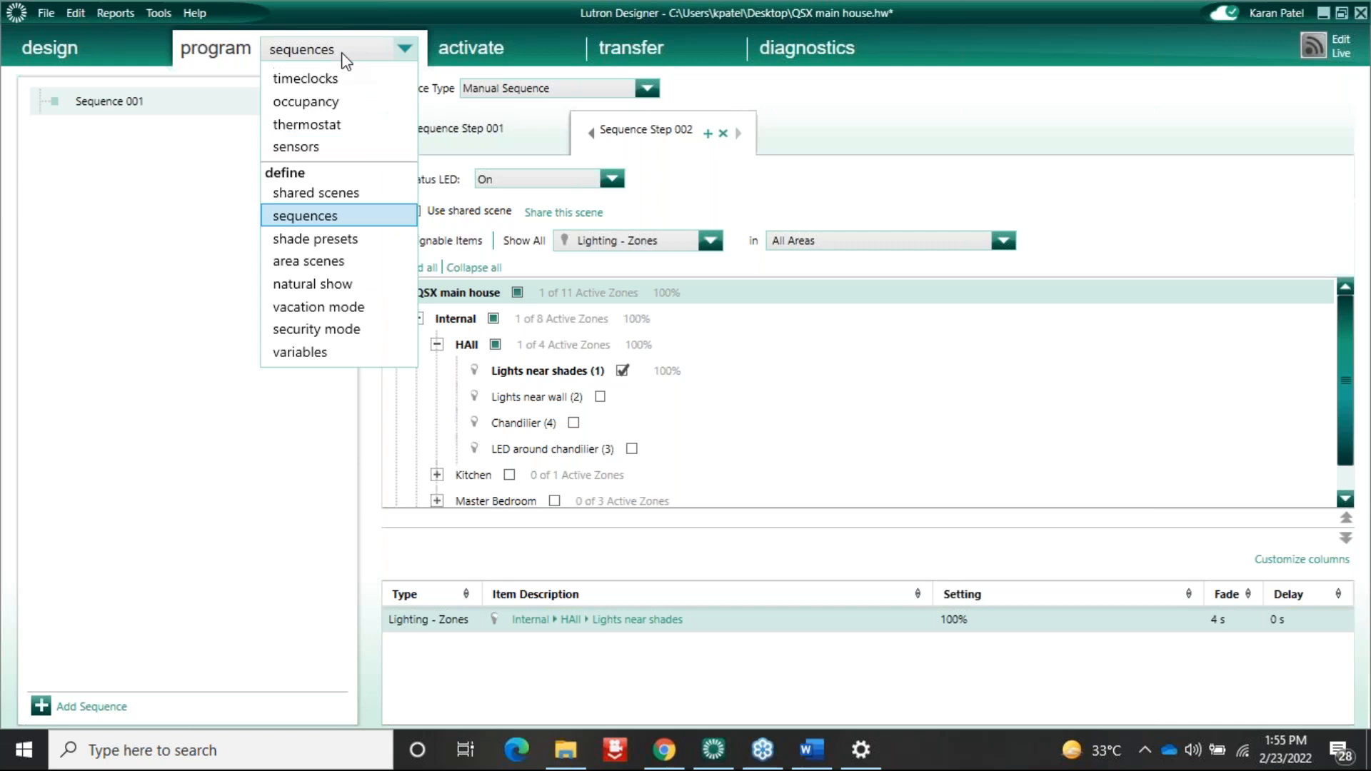
{"action": "left_click", "coordinate": [300, 95]}
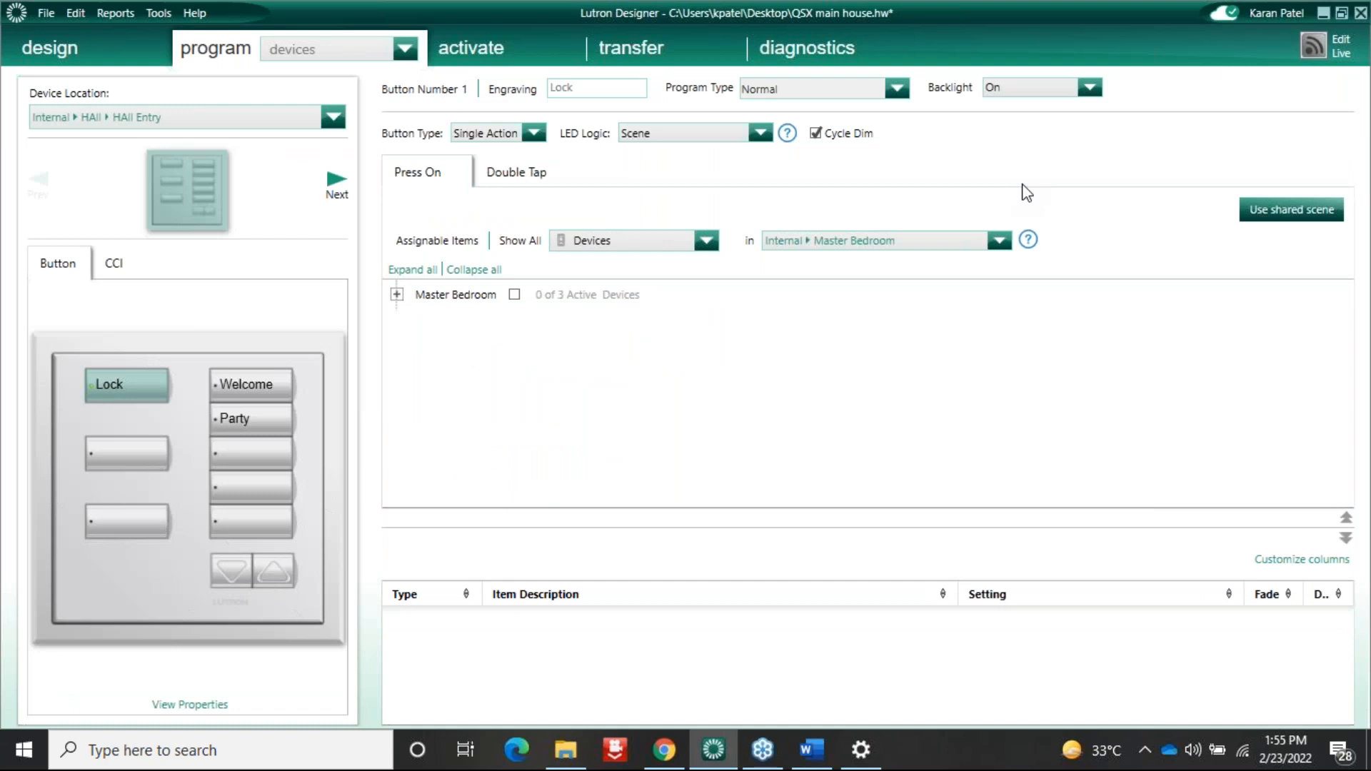
Step: Switch to Alarms & Clock, start the 10-minute "break 1" timer, and minimize the app
{"action": "left_click", "coordinate": [292, 743]}
{"action": "type", "text": "ala"}
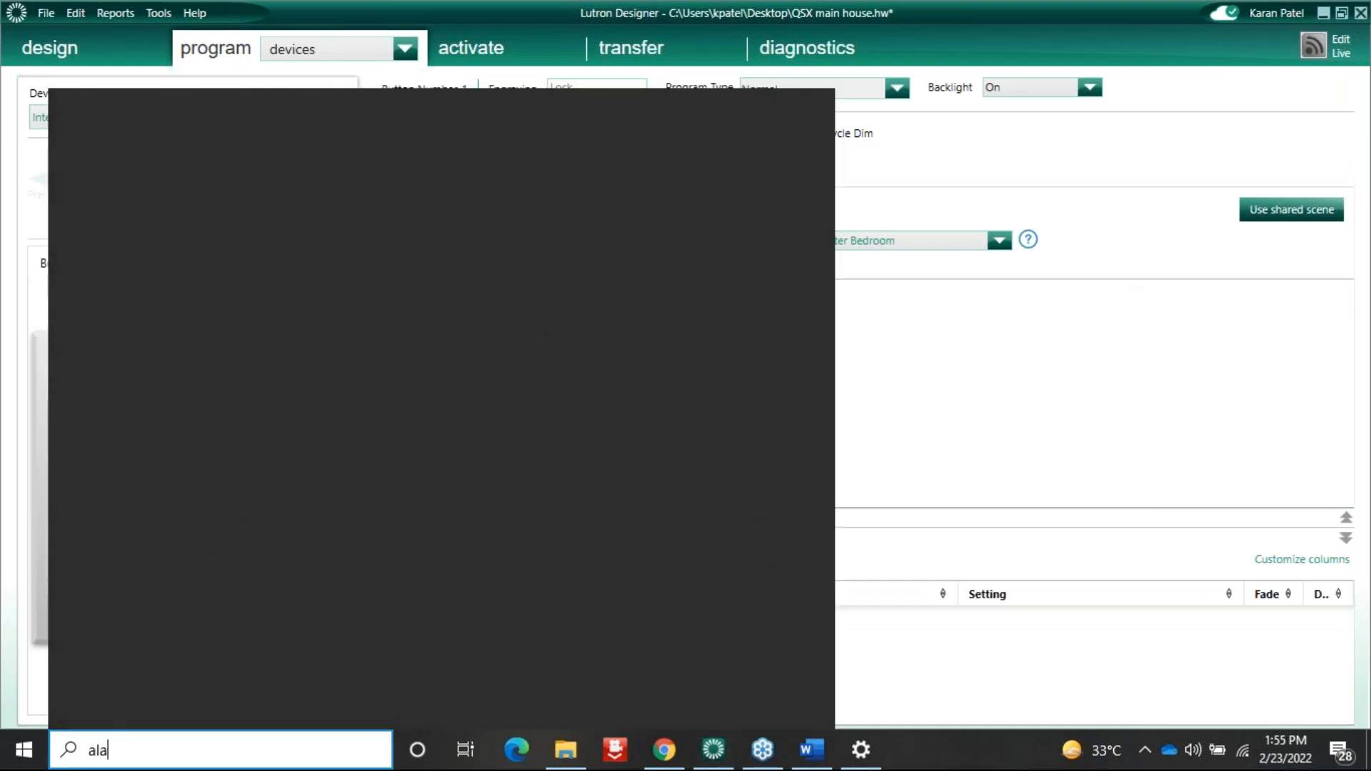
{"action": "type", "text": "r"}
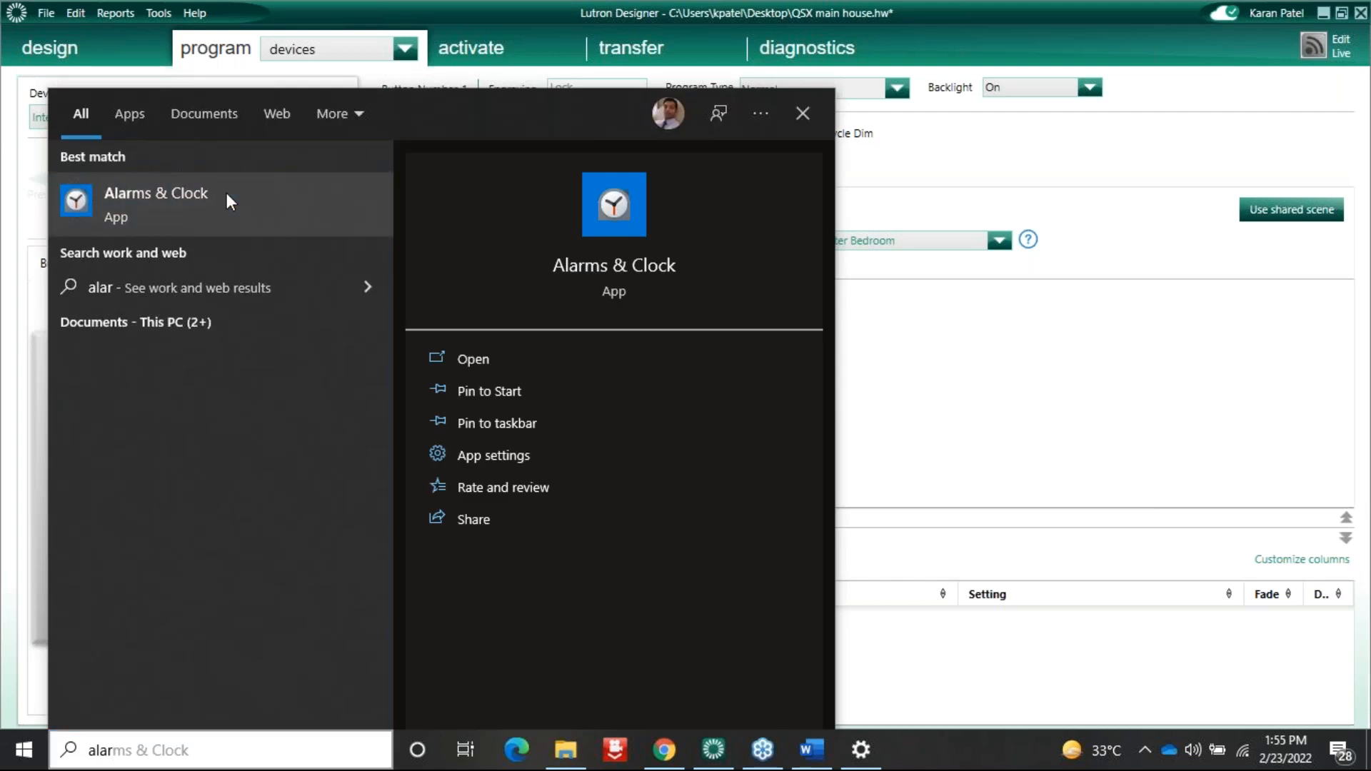
{"action": "left_click", "coordinate": [227, 195]}
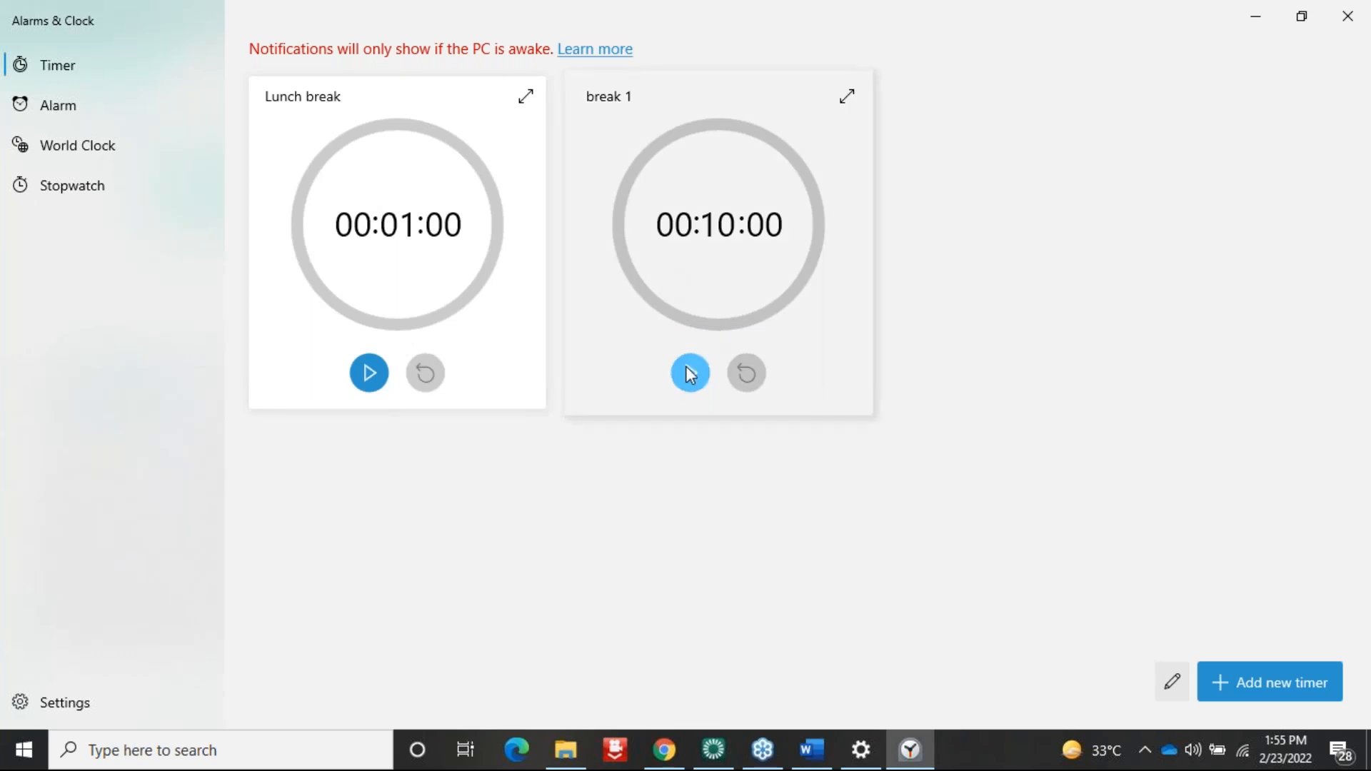
{"action": "left_click", "coordinate": [687, 368]}
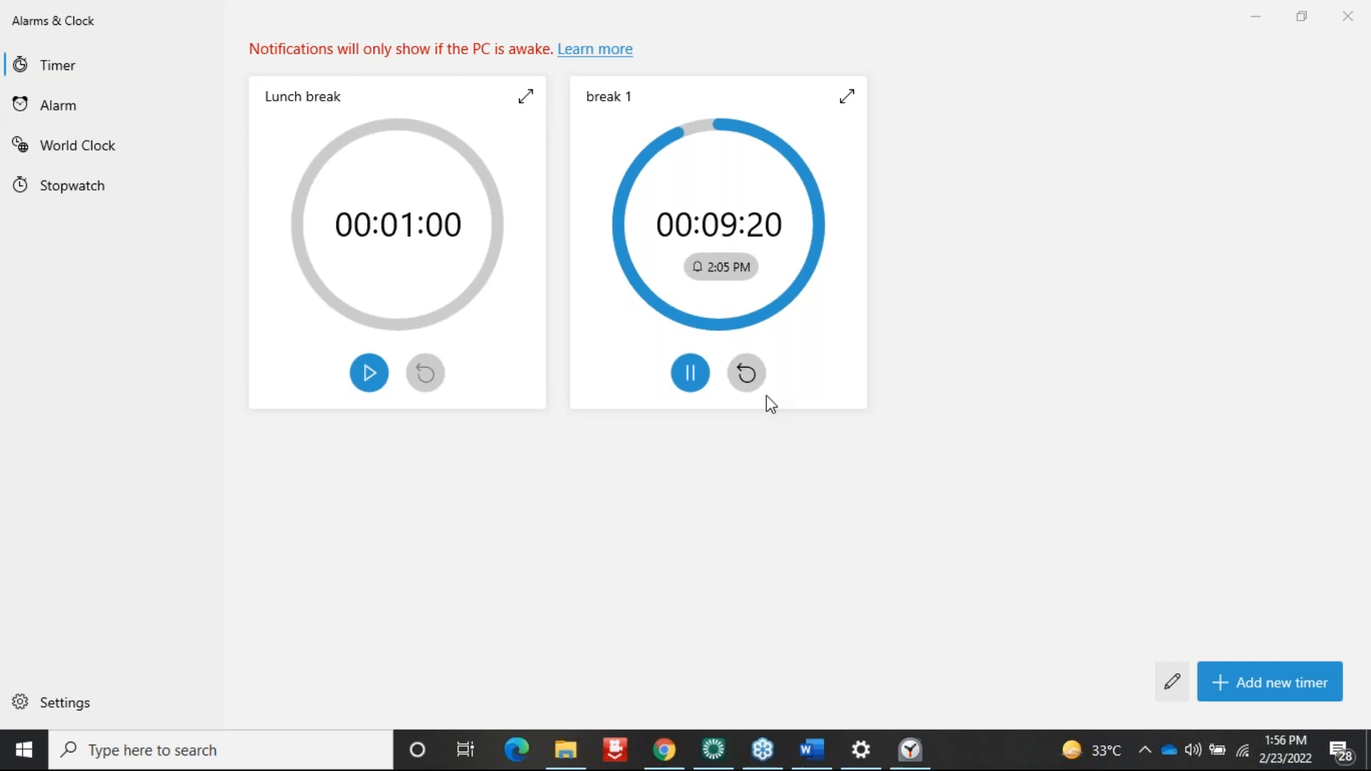
{"action": "left_click", "coordinate": [1257, 14]}
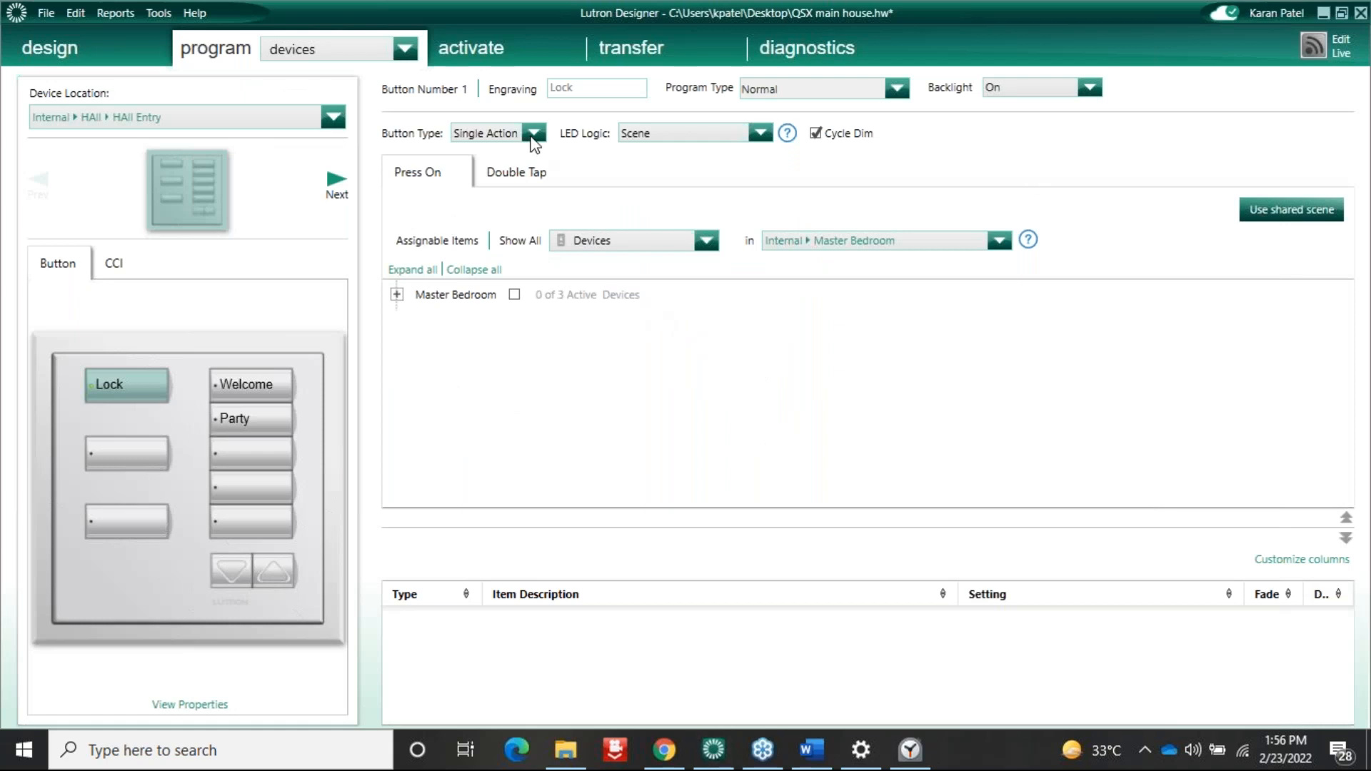
{"action": "left_click", "coordinate": [406, 49]}
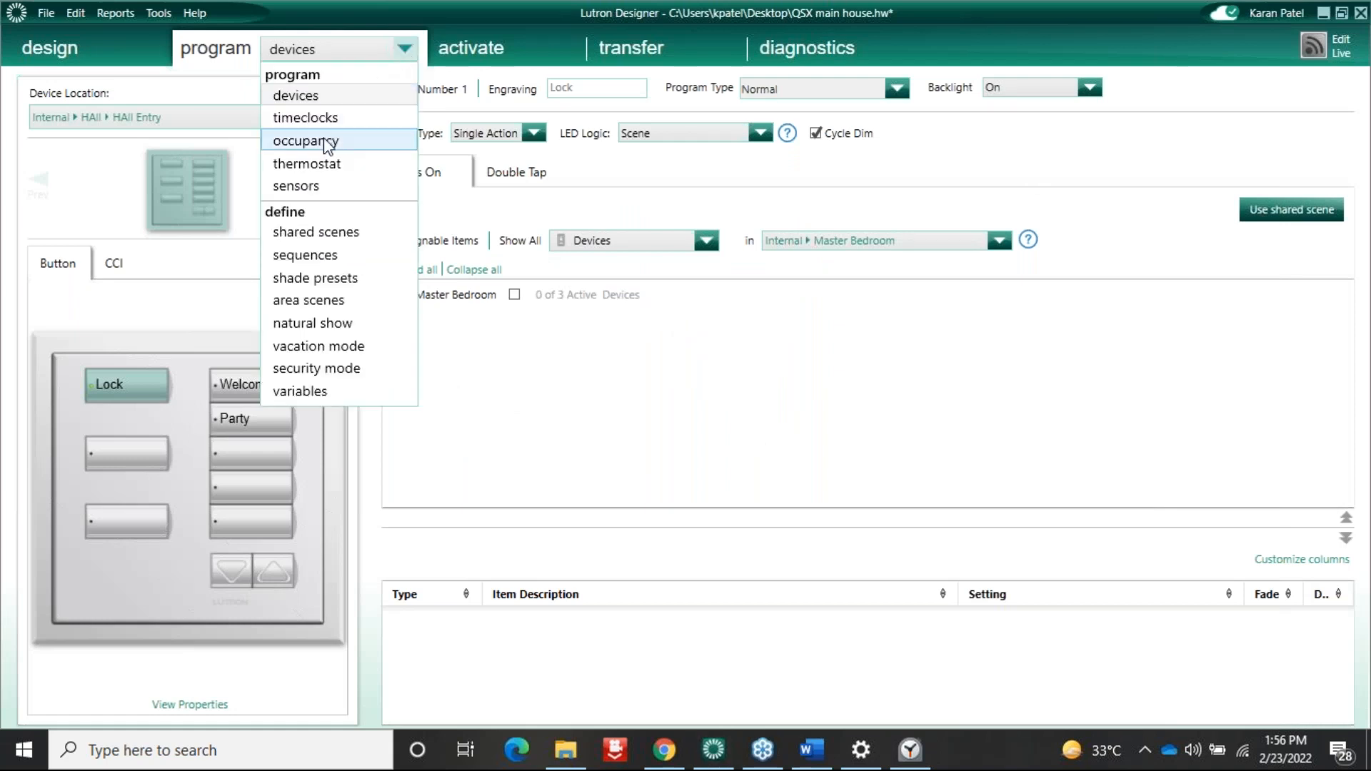
{"action": "left_click", "coordinate": [475, 297]}
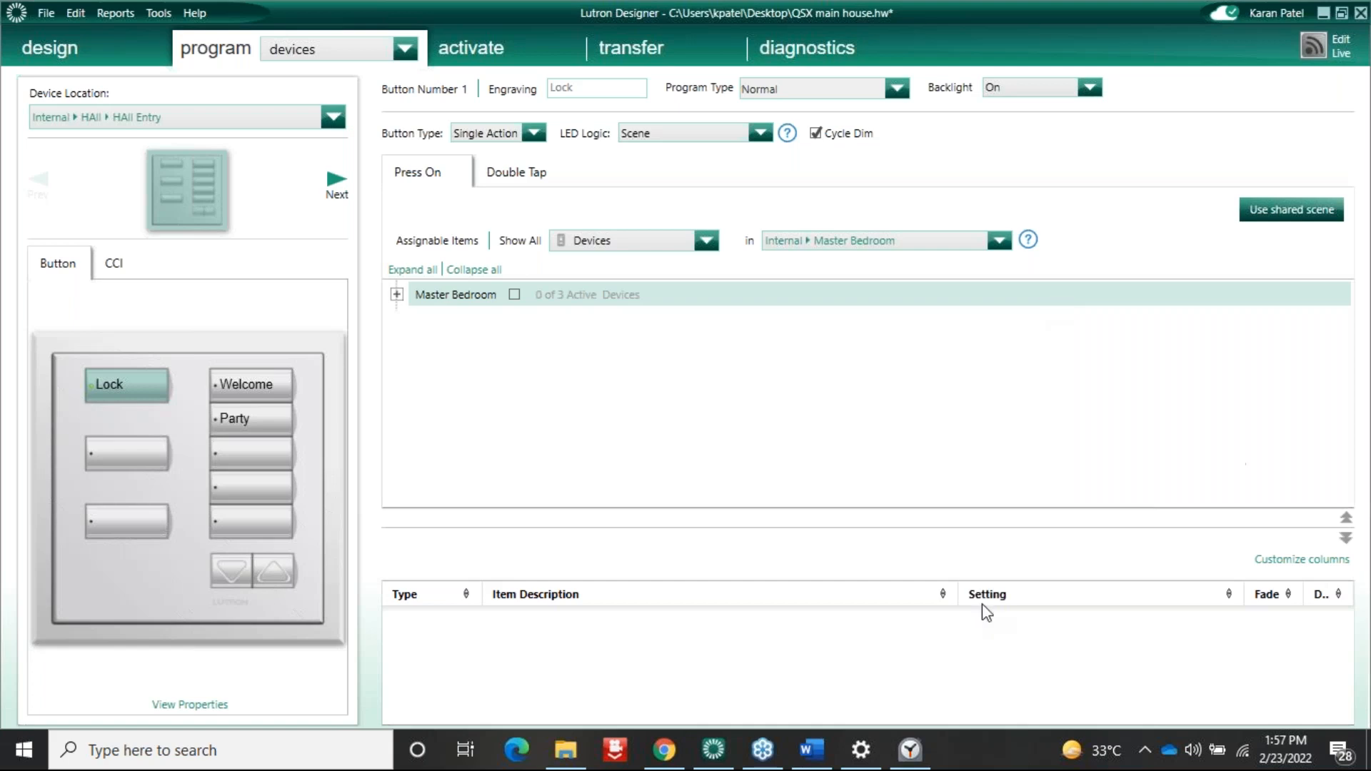
Step: Bring up the Alarms & Clock break timer again and close the app
{"action": "left_click", "coordinate": [918, 750]}
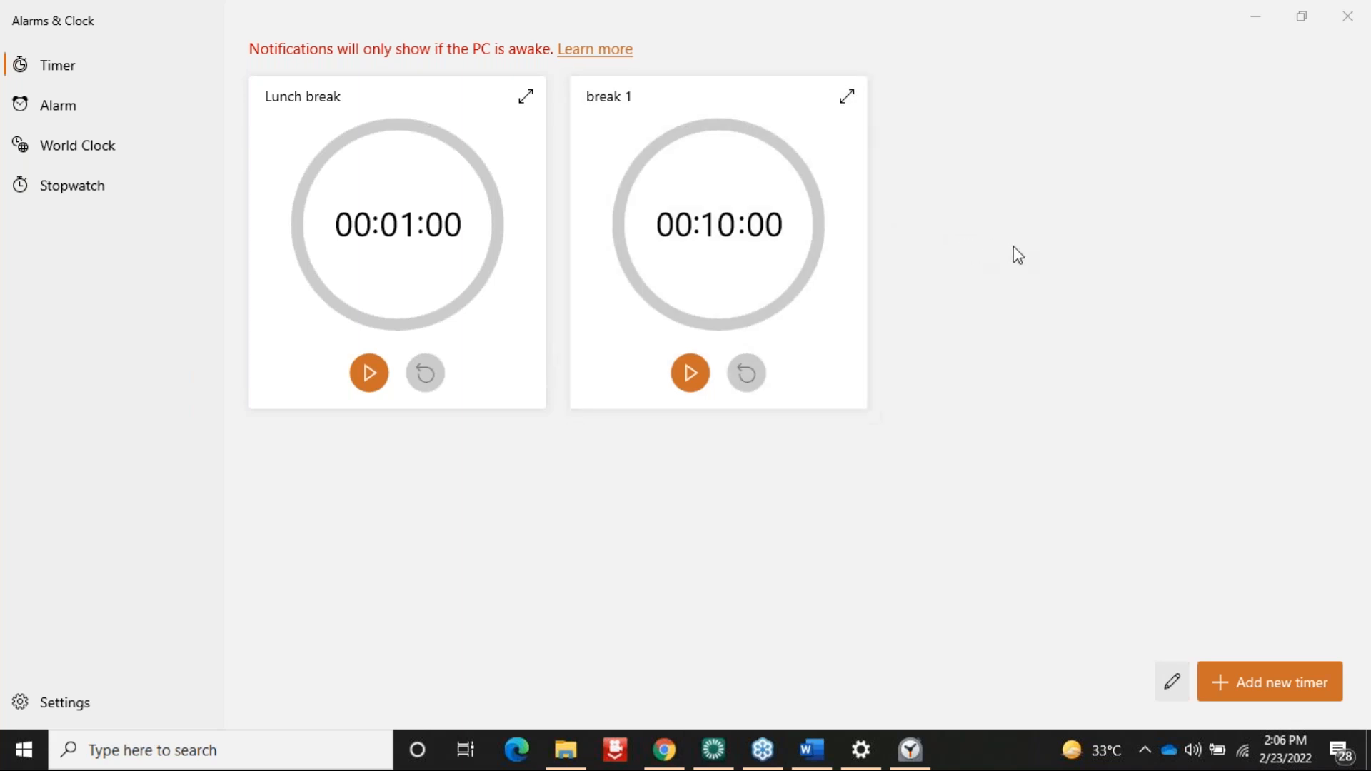
{"action": "left_click", "coordinate": [1347, 17]}
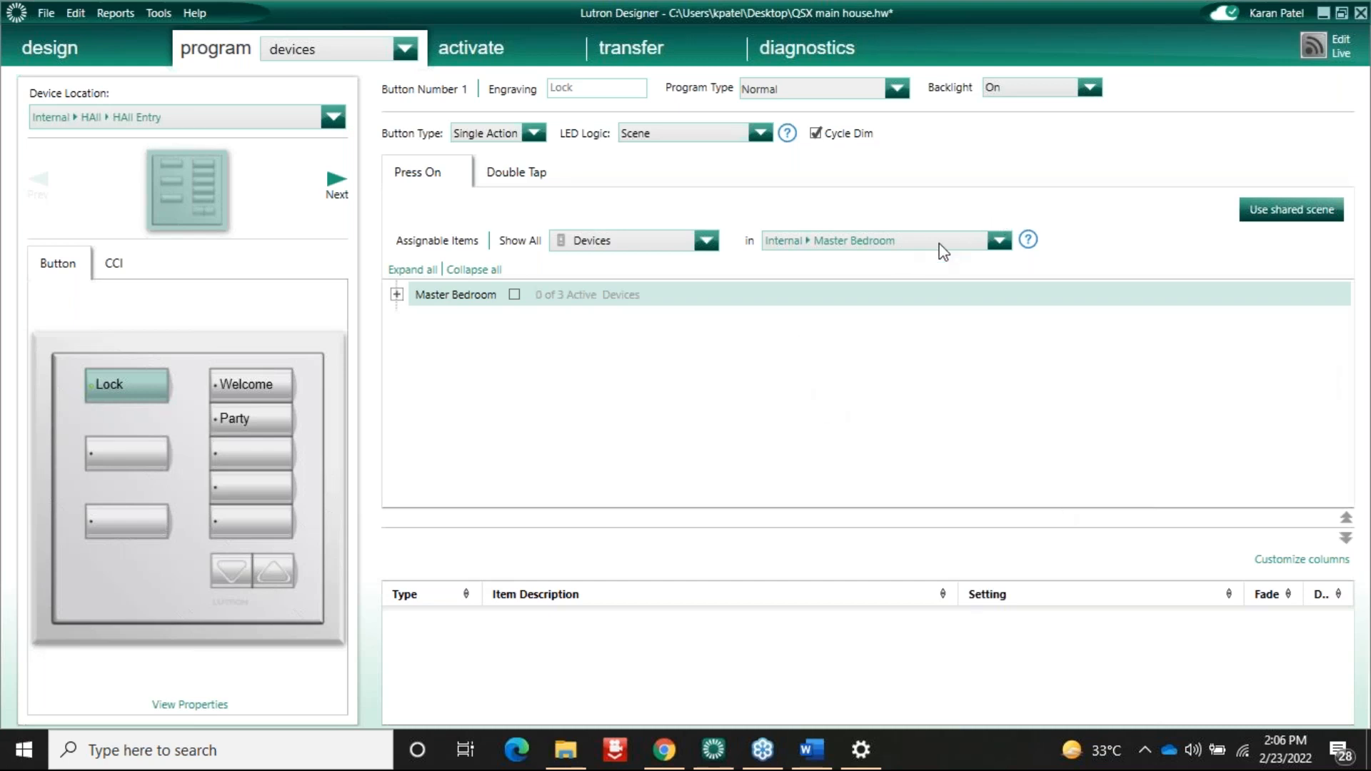
Step: Review the Lock button's type choices and set the Welcome button's LED logic to Scene
{"action": "left_click", "coordinate": [535, 134]}
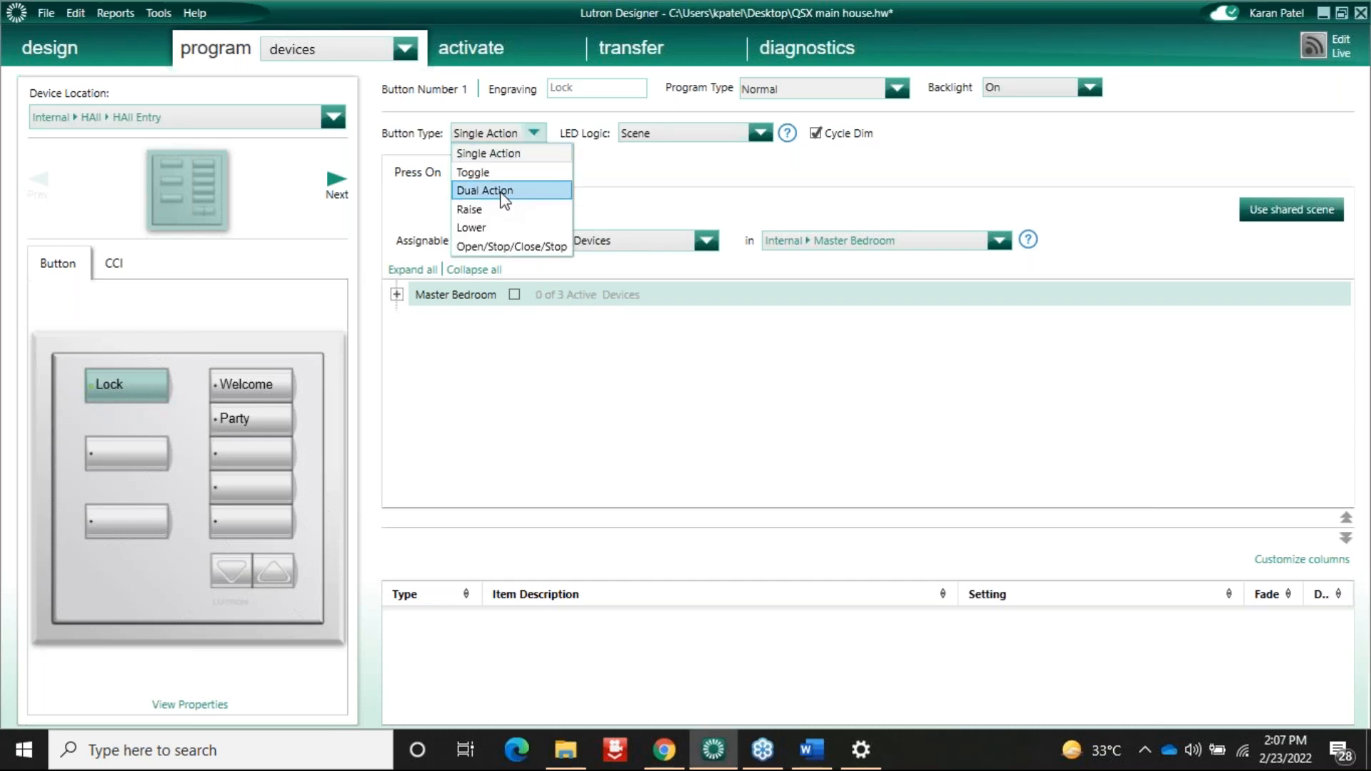
{"action": "left_click", "coordinate": [404, 303]}
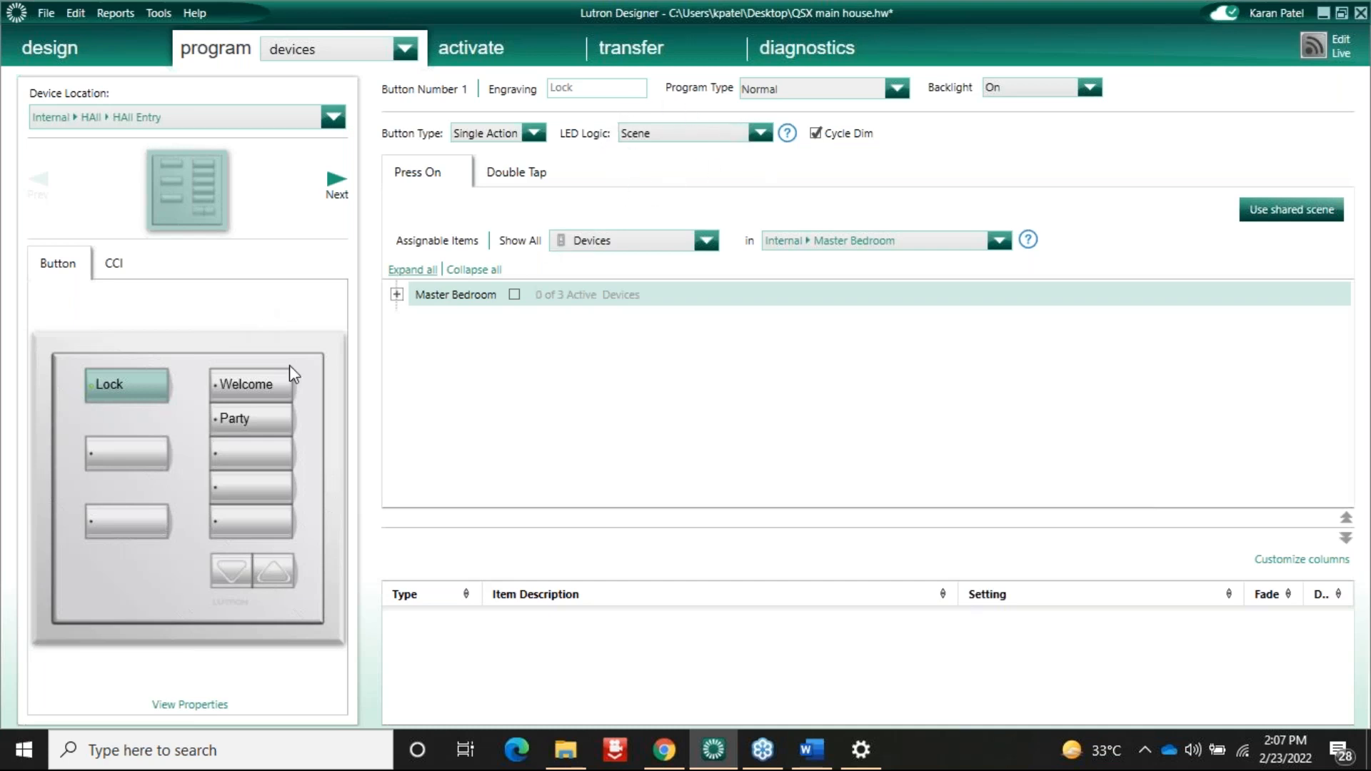
{"action": "double_click", "coordinate": [242, 397]}
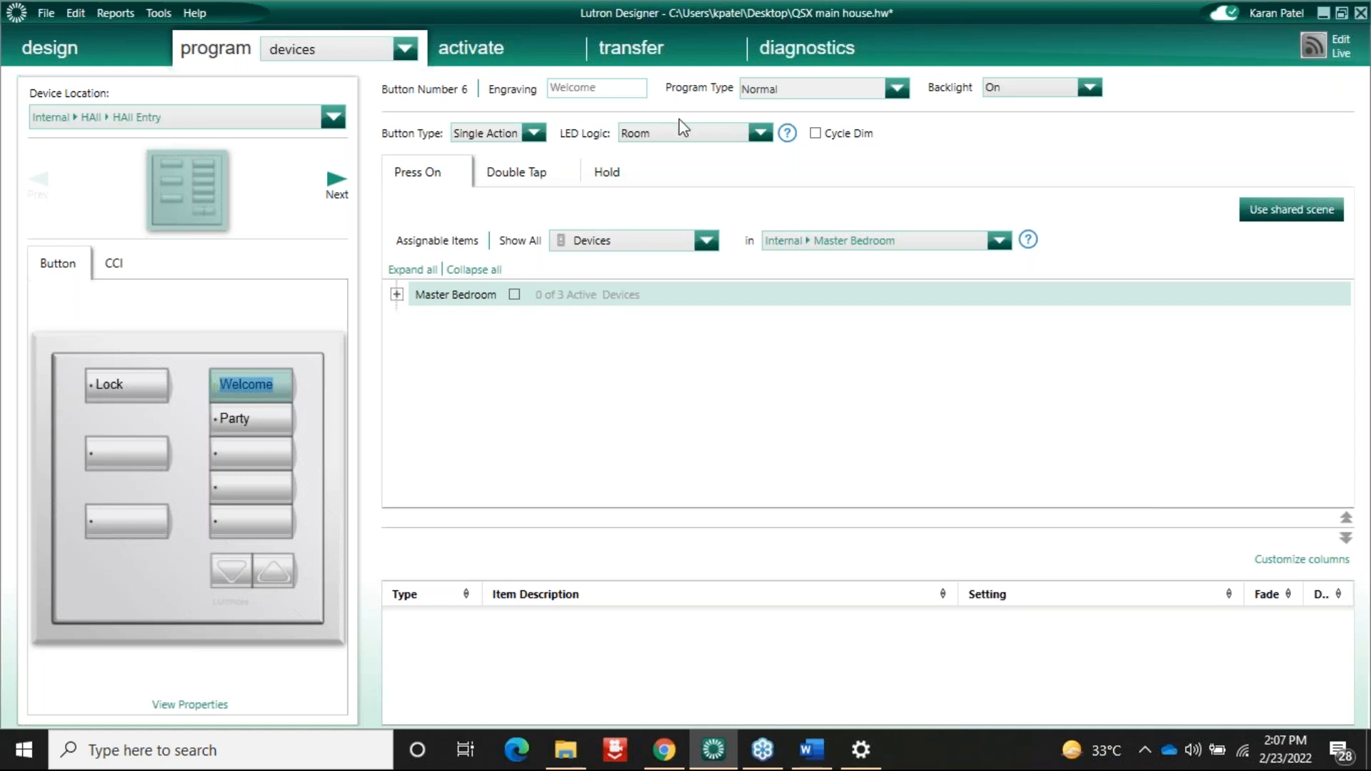
{"action": "left_click", "coordinate": [787, 133]}
{"action": "left_click", "coordinate": [631, 135]}
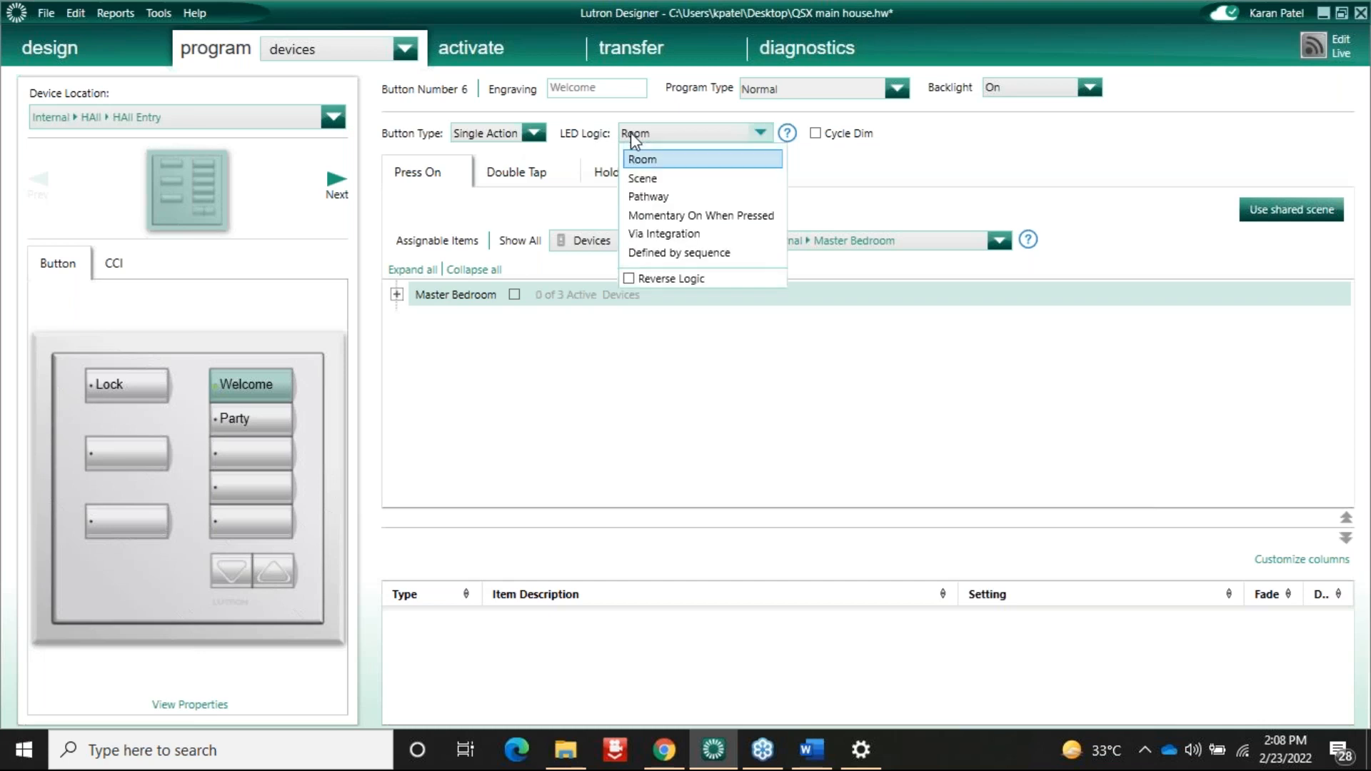
{"action": "left_click", "coordinate": [652, 179]}
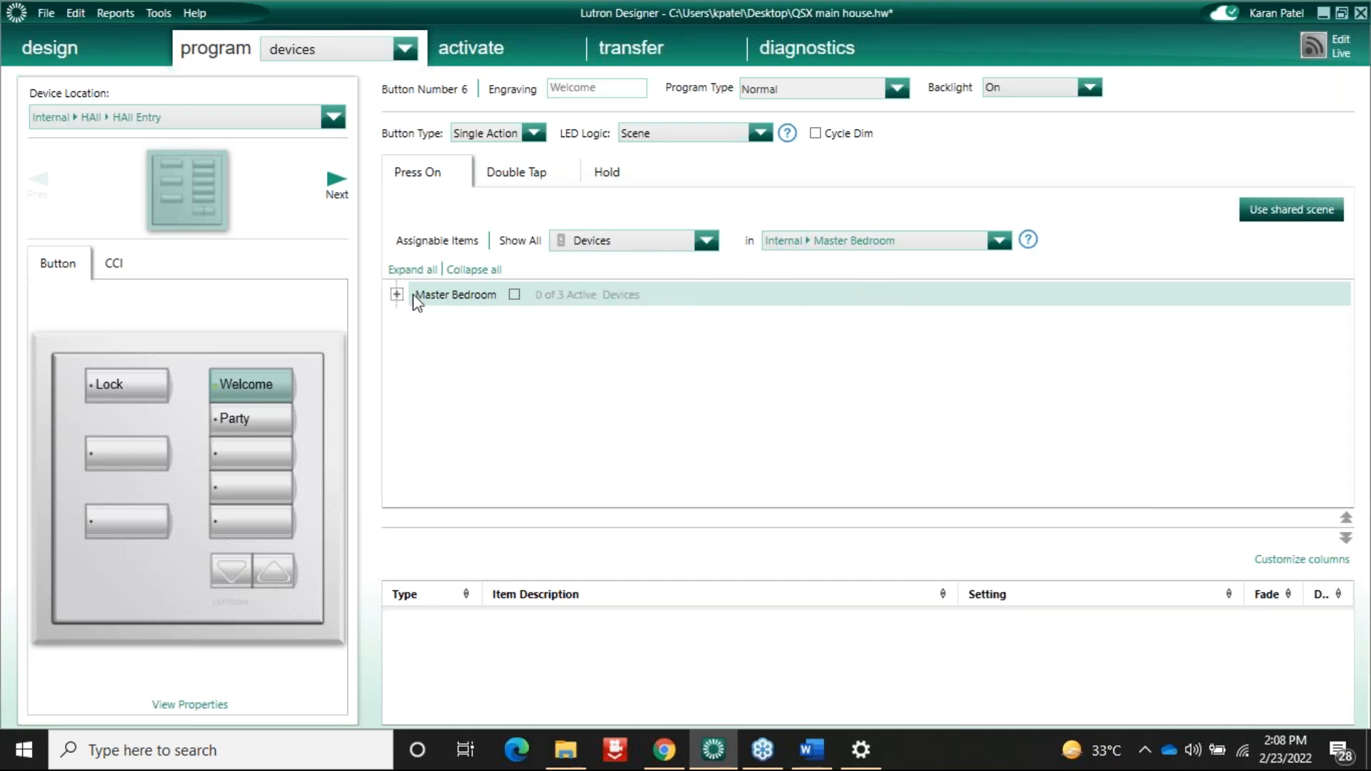
Step: Assign the Master Bedroom's Cove lights and BEdroom lights zones at 100% to the Welcome button's press action
{"action": "left_click", "coordinate": [657, 243]}
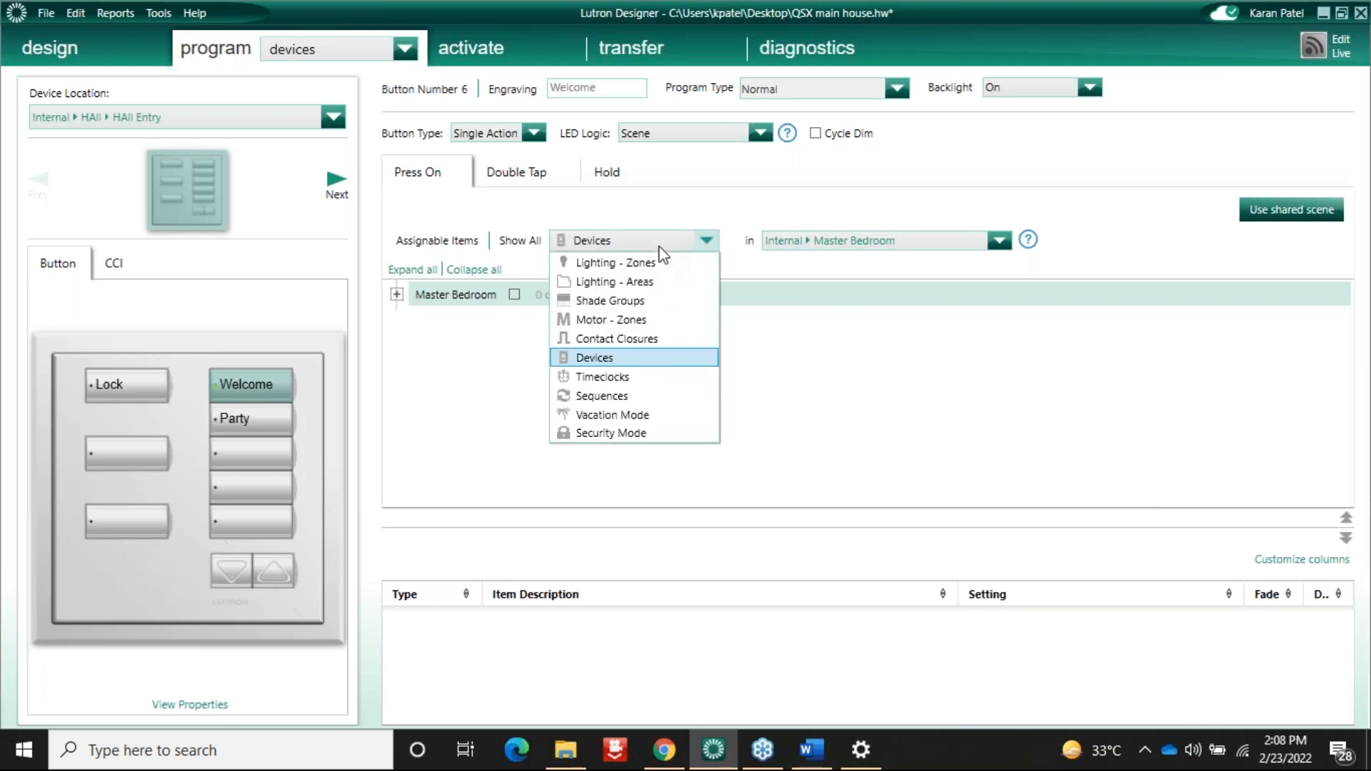
{"action": "left_click", "coordinate": [624, 266]}
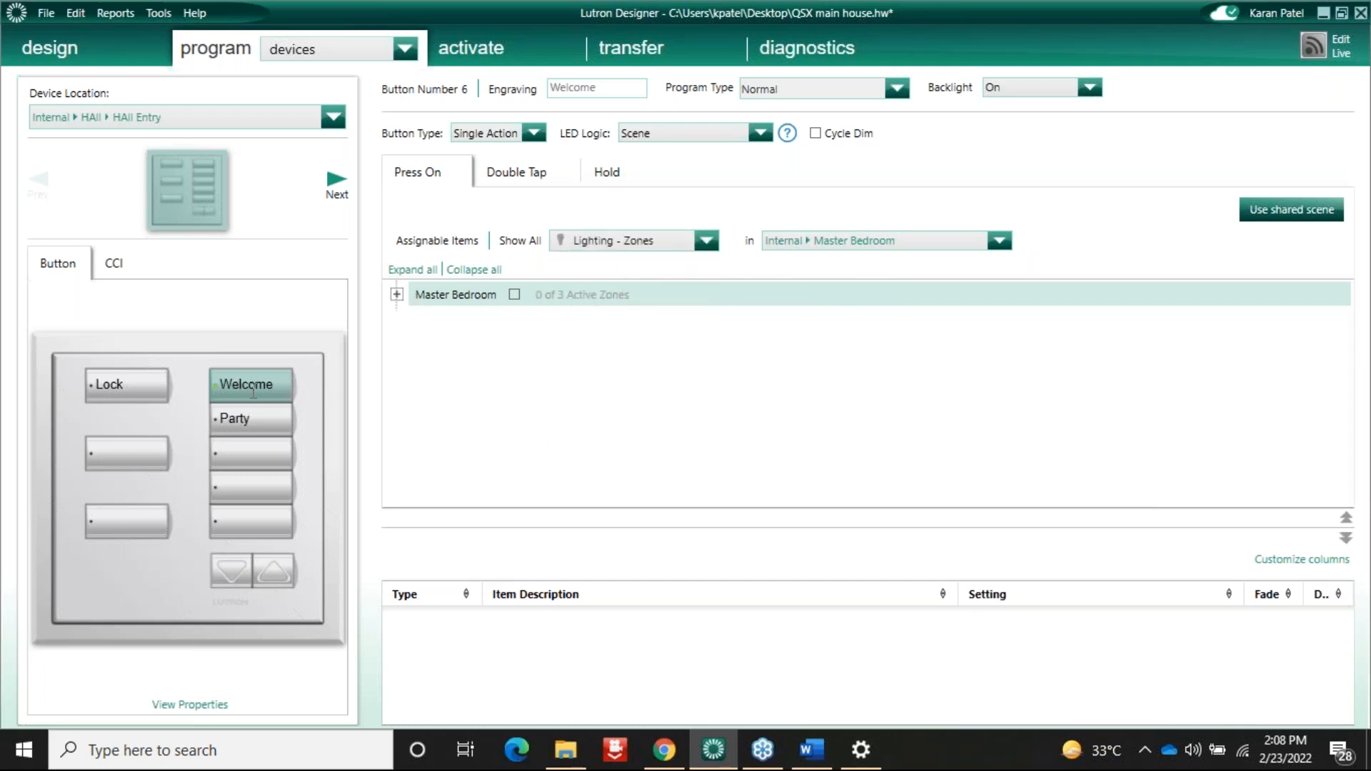
{"action": "left_click", "coordinate": [398, 295]}
{"action": "left_click", "coordinate": [417, 320]}
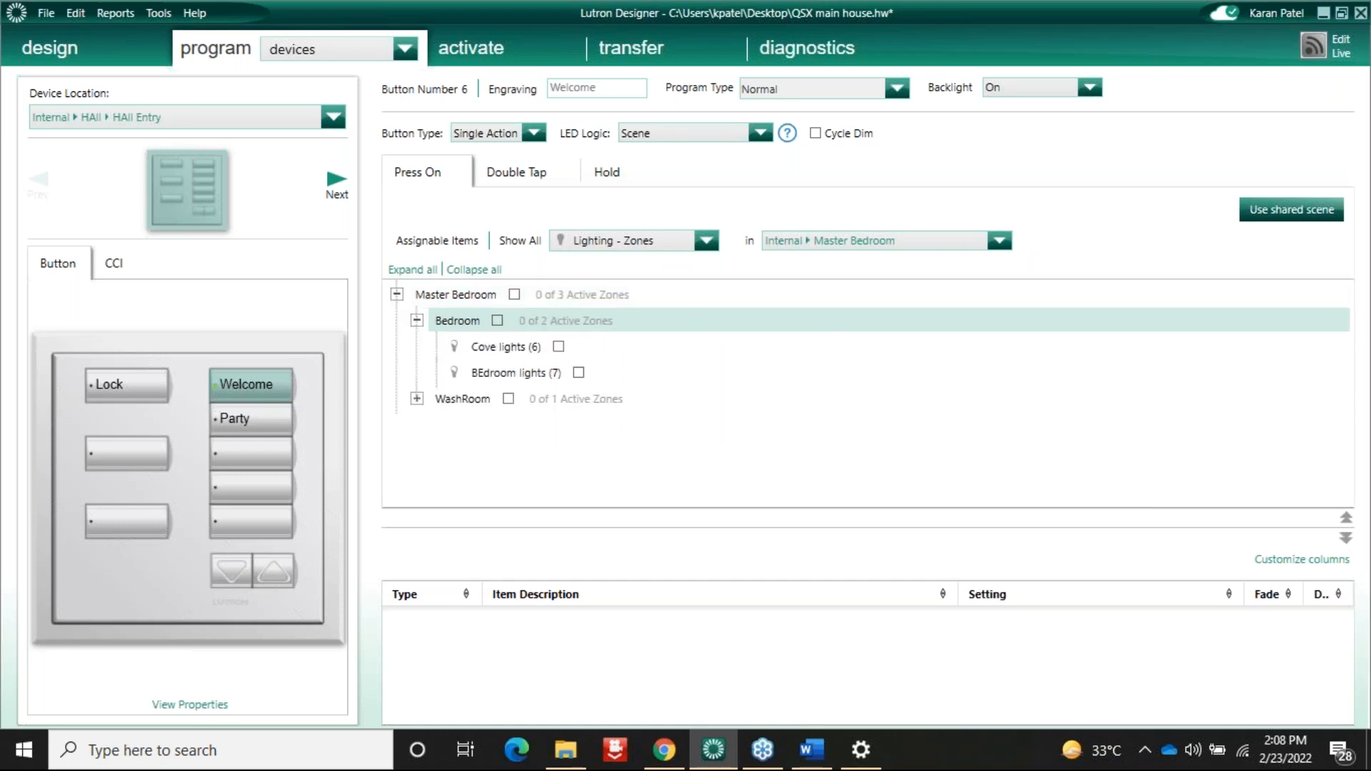
{"action": "left_click", "coordinate": [498, 321]}
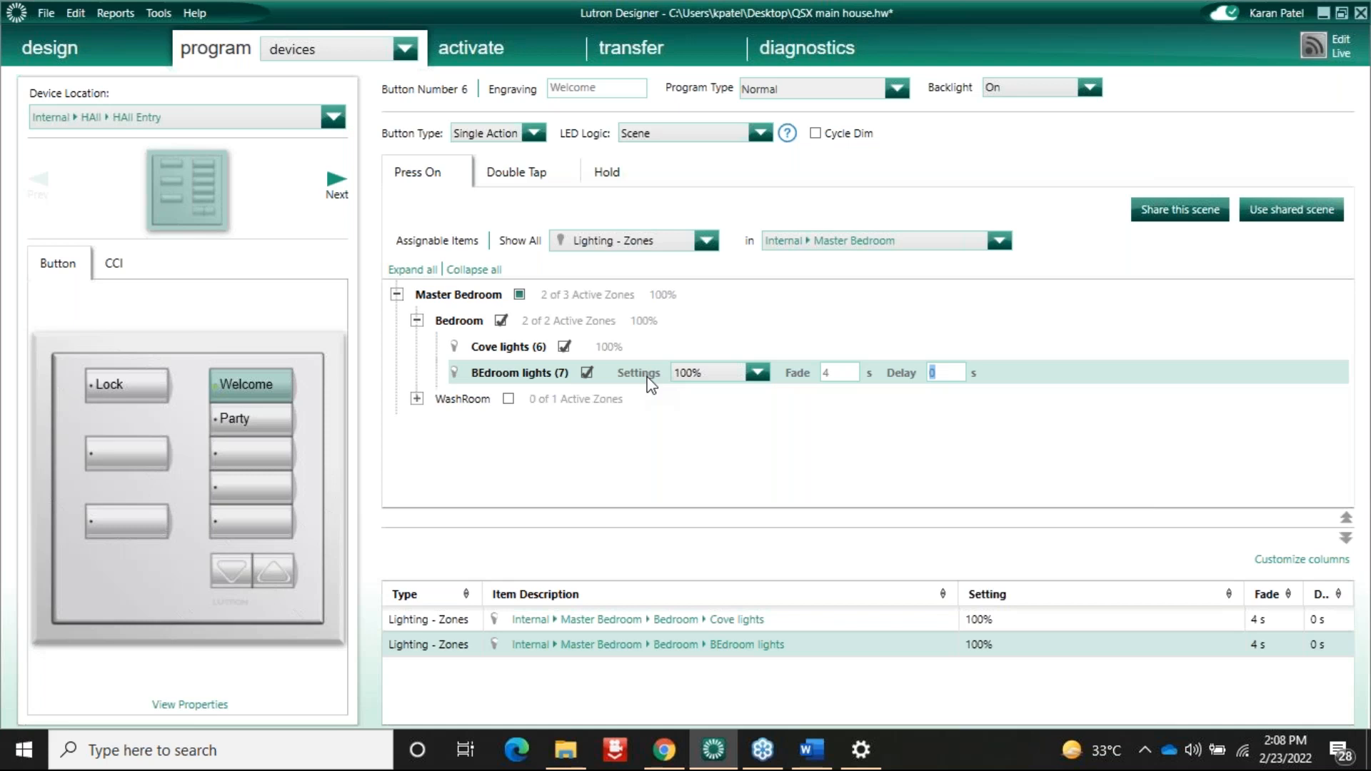
{"action": "left_click", "coordinate": [931, 663]}
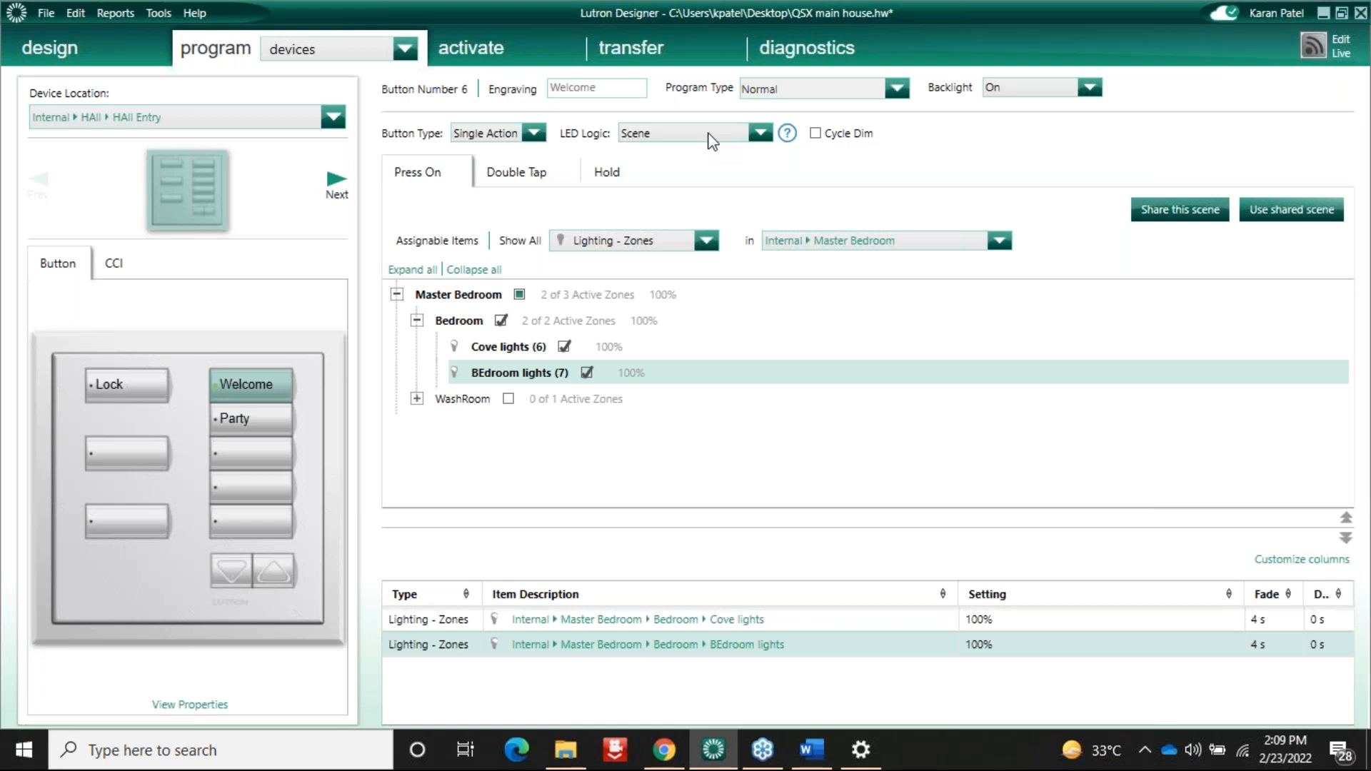
{"action": "left_click", "coordinate": [403, 323]}
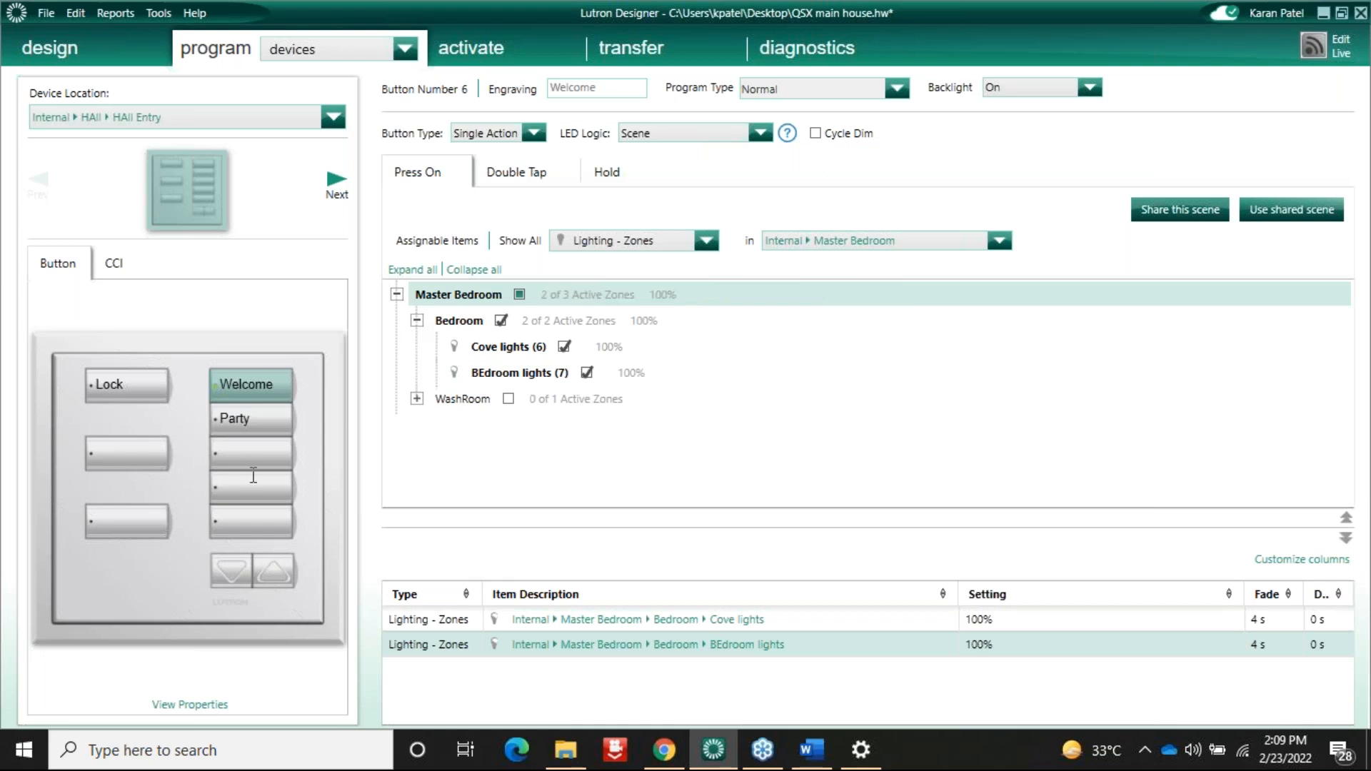
Step: Inspect the settings of the Party button and unlabelled Button 10, and read the LED logic help
{"action": "left_click", "coordinate": [268, 426]}
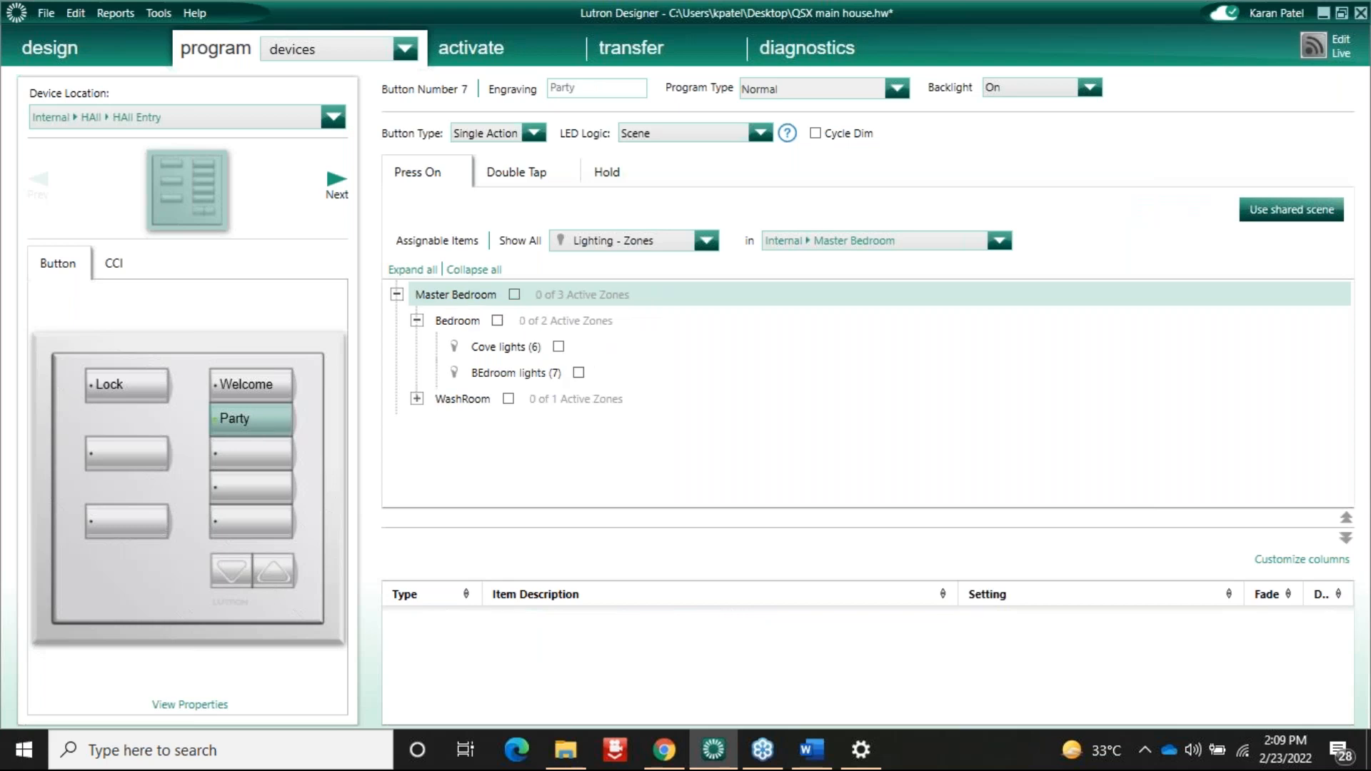
{"action": "left_click", "coordinate": [235, 528]}
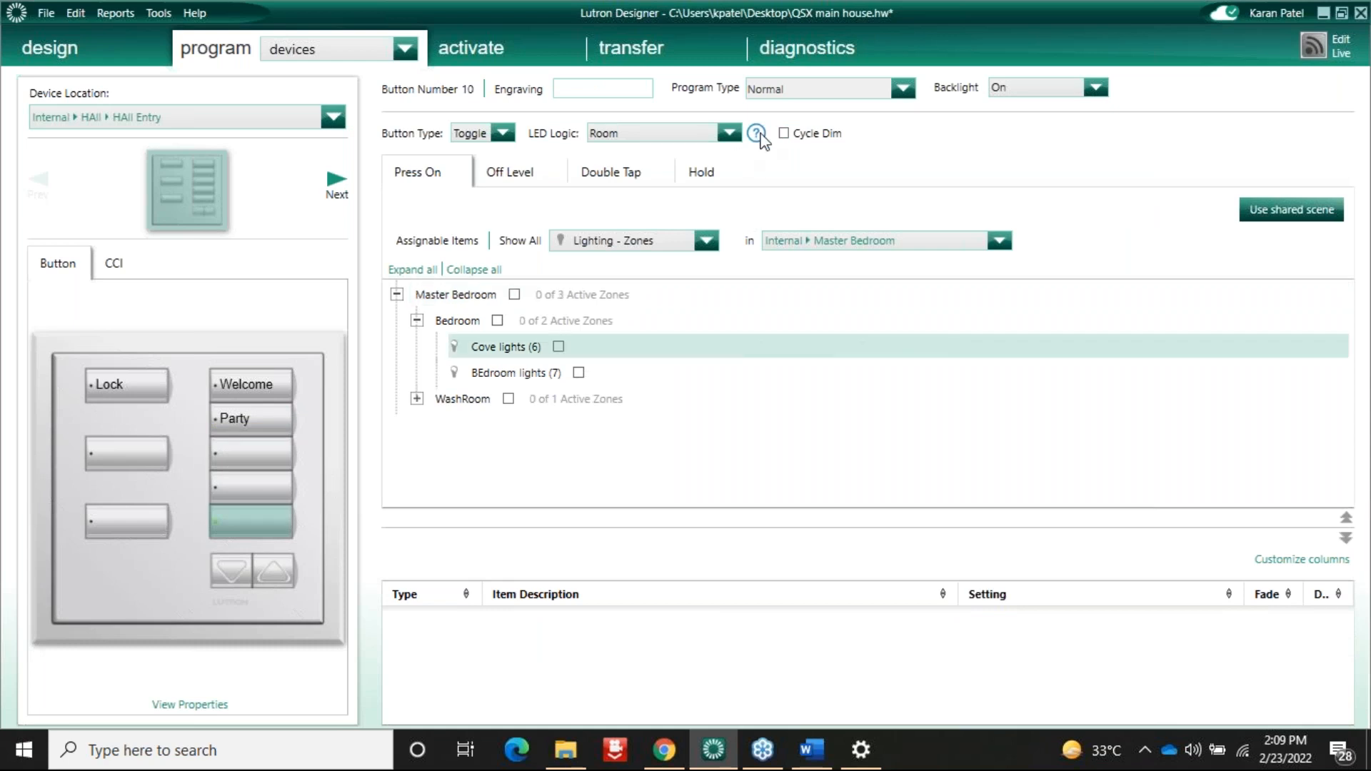
{"action": "mouse_move", "coordinate": [761, 137]}
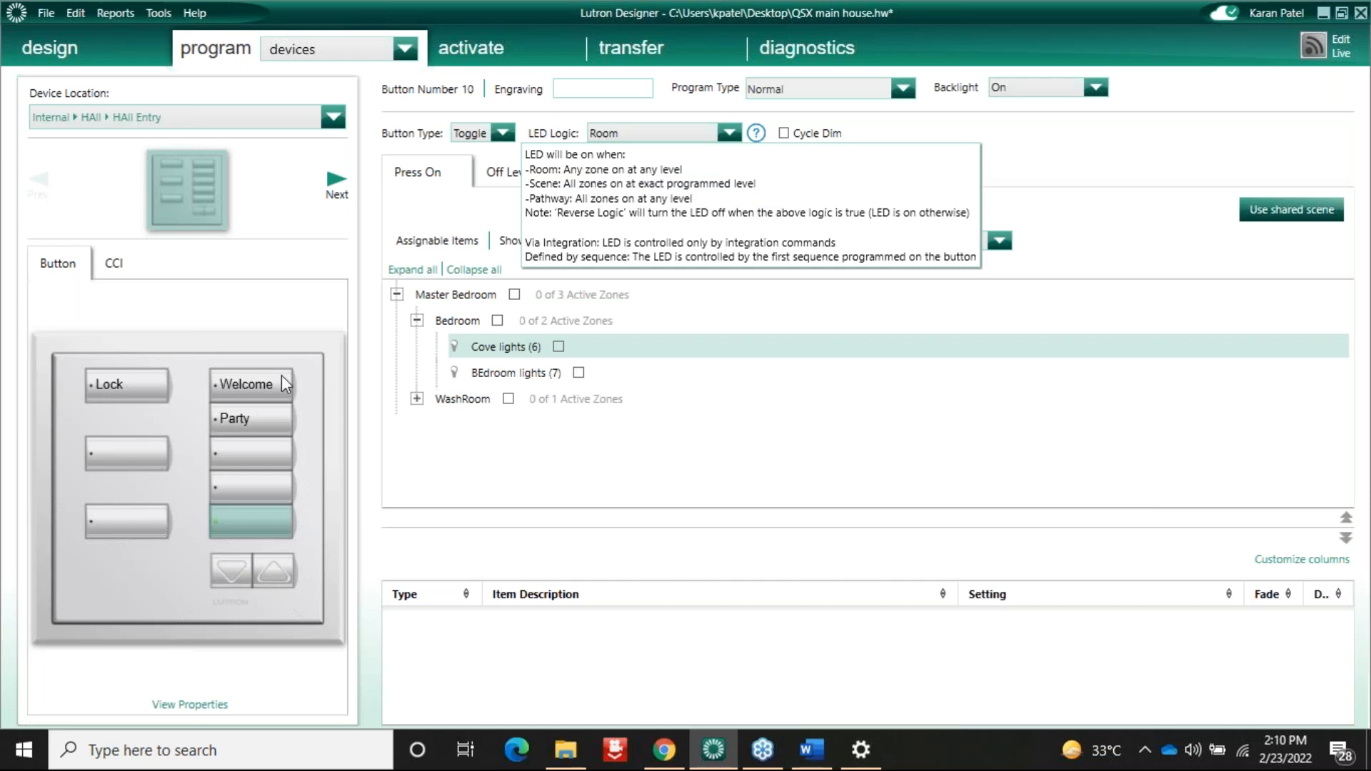
Step: Engrave Button 5 on the HAll Entry keypad as "Cha ON/OF"
{"action": "left_click", "coordinate": [103, 516]}
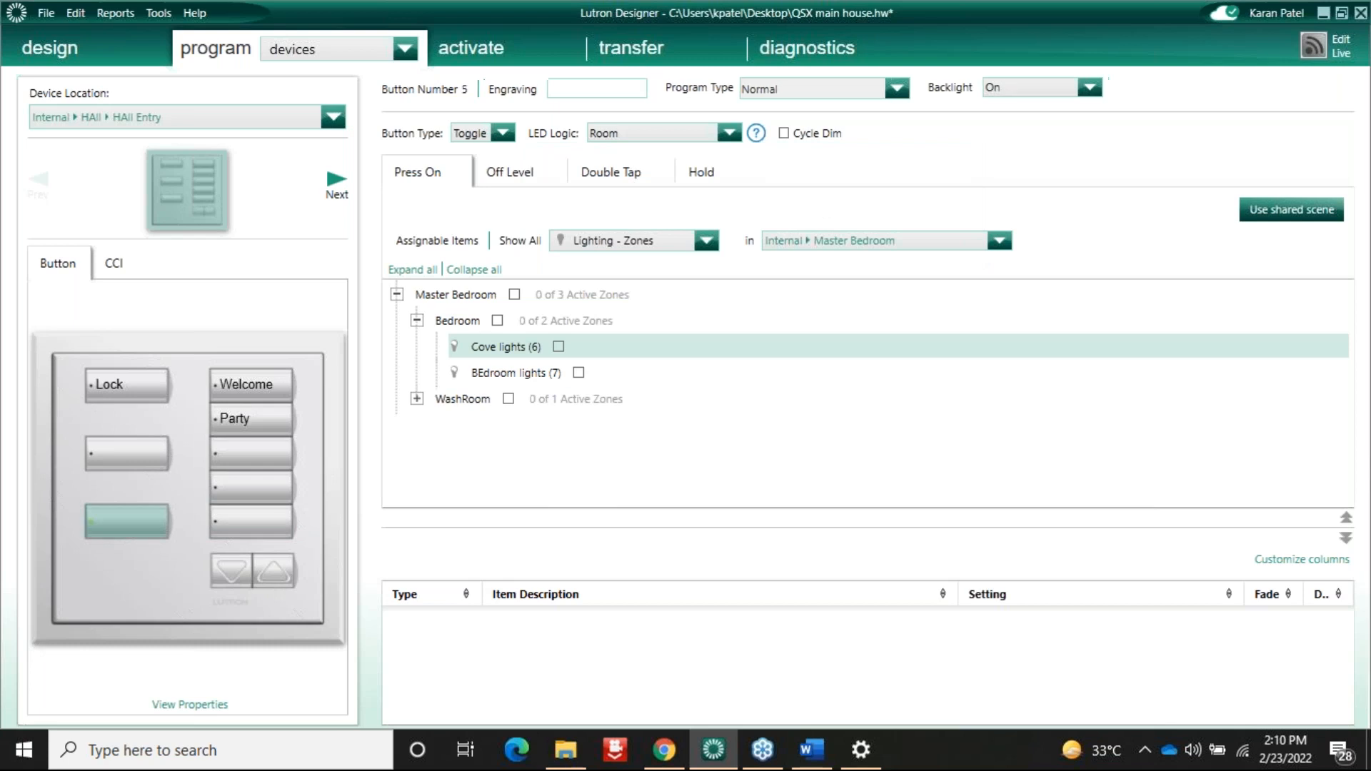
{"action": "right_click", "coordinate": [104, 519]}
{"action": "left_click", "coordinate": [104, 519]}
{"action": "type", "text": "Chandi ON"}
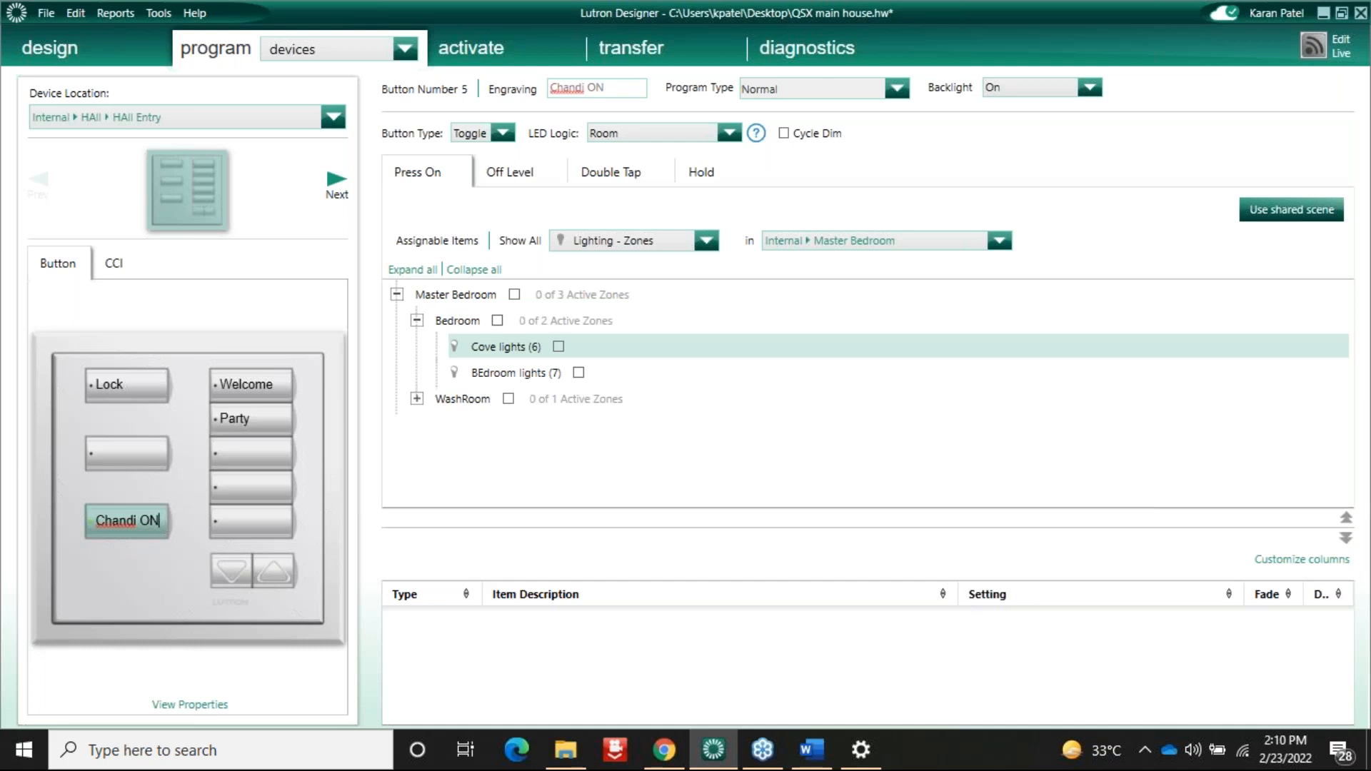
{"action": "key", "text": "BackSpace"}
{"action": "key", "text": "BackSpace"}
{"action": "key", "text": "BackSpace"}
{"action": "key", "text": "BackSpace"}
{"action": "key", "text": "BackSpace"}
{"action": "key", "text": "BackSpace"}
{"action": "type", "text": "ON/OF"}
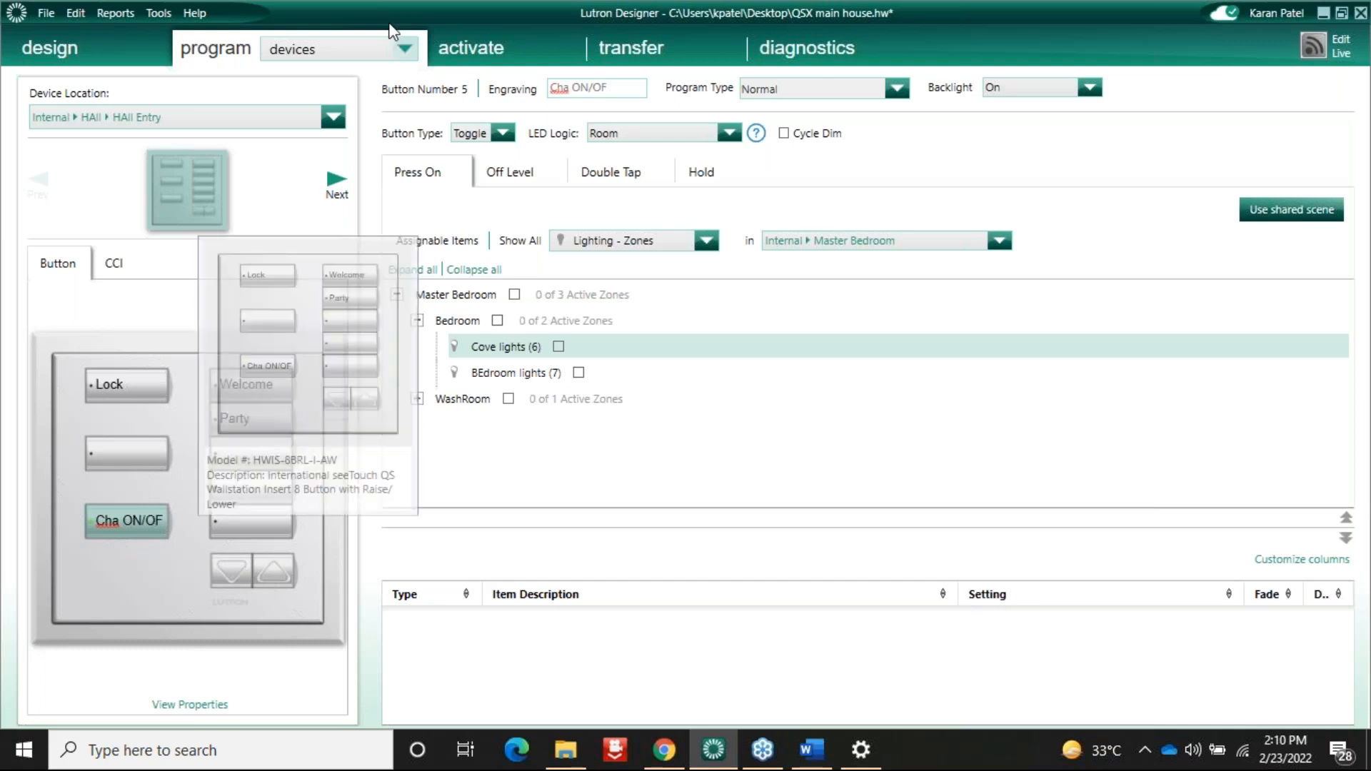
{"action": "left_click", "coordinate": [113, 526]}
Step: Assign the HAll Chandilier zone at 100% to the Cha ON/OF toggle button's press action and check its off level
{"action": "left_click", "coordinate": [647, 243]}
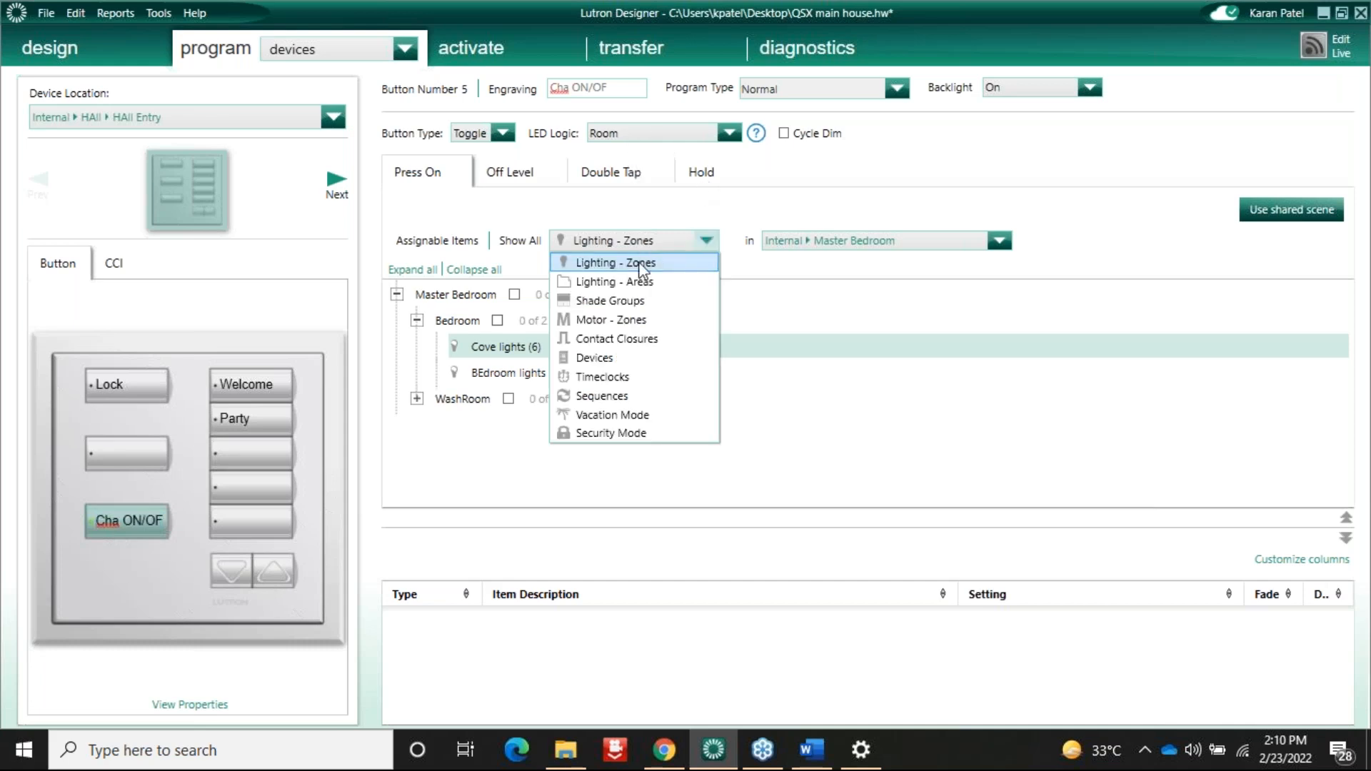
{"action": "left_click", "coordinate": [600, 261]}
{"action": "left_click", "coordinate": [831, 246]}
{"action": "left_click", "coordinate": [846, 345]}
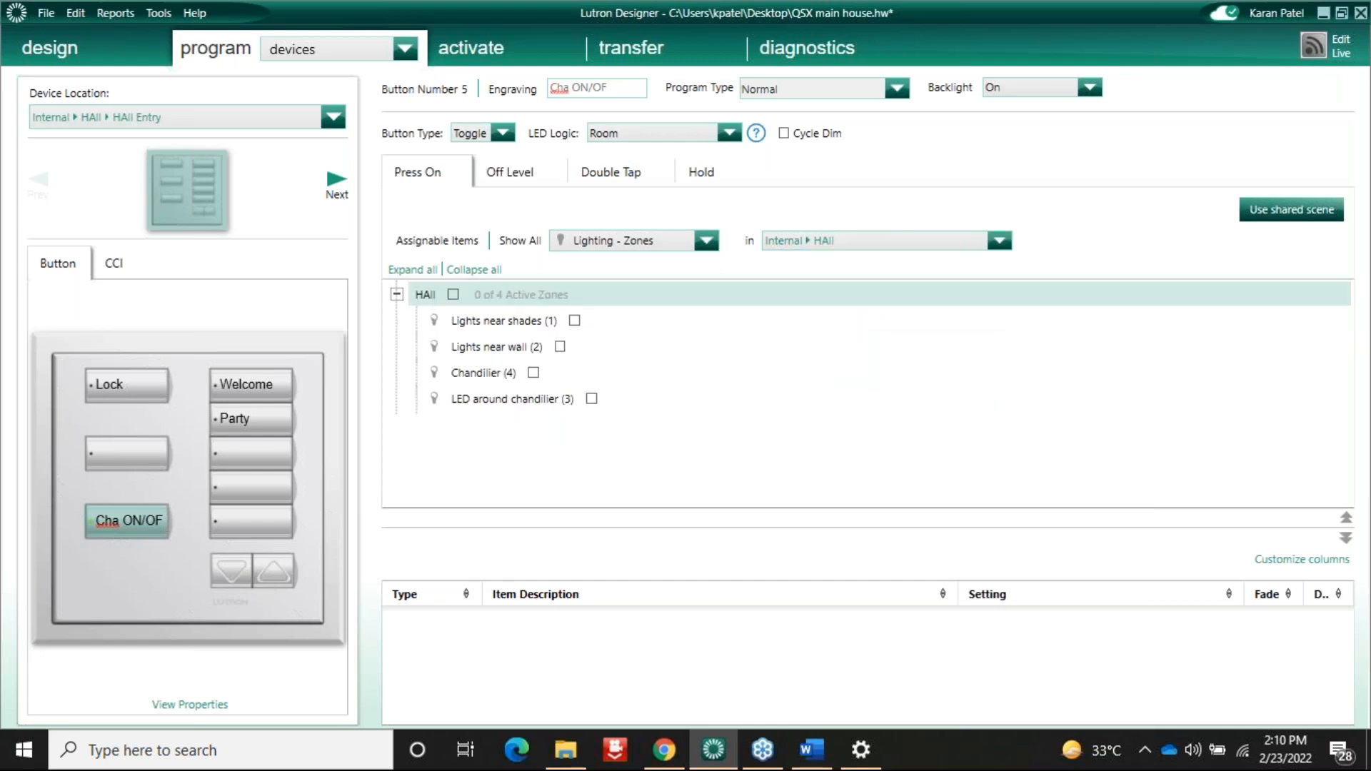
{"action": "left_click", "coordinate": [534, 372]}
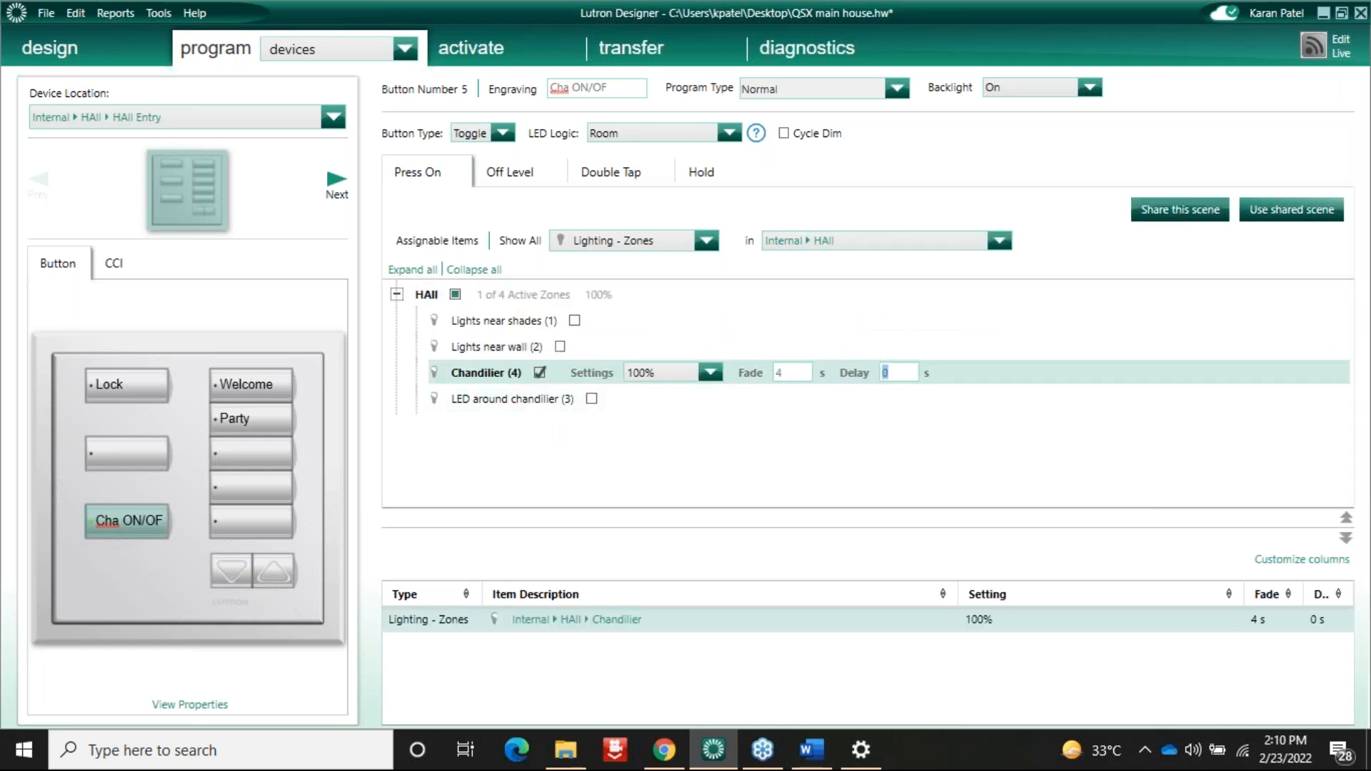
{"action": "left_click", "coordinate": [508, 175]}
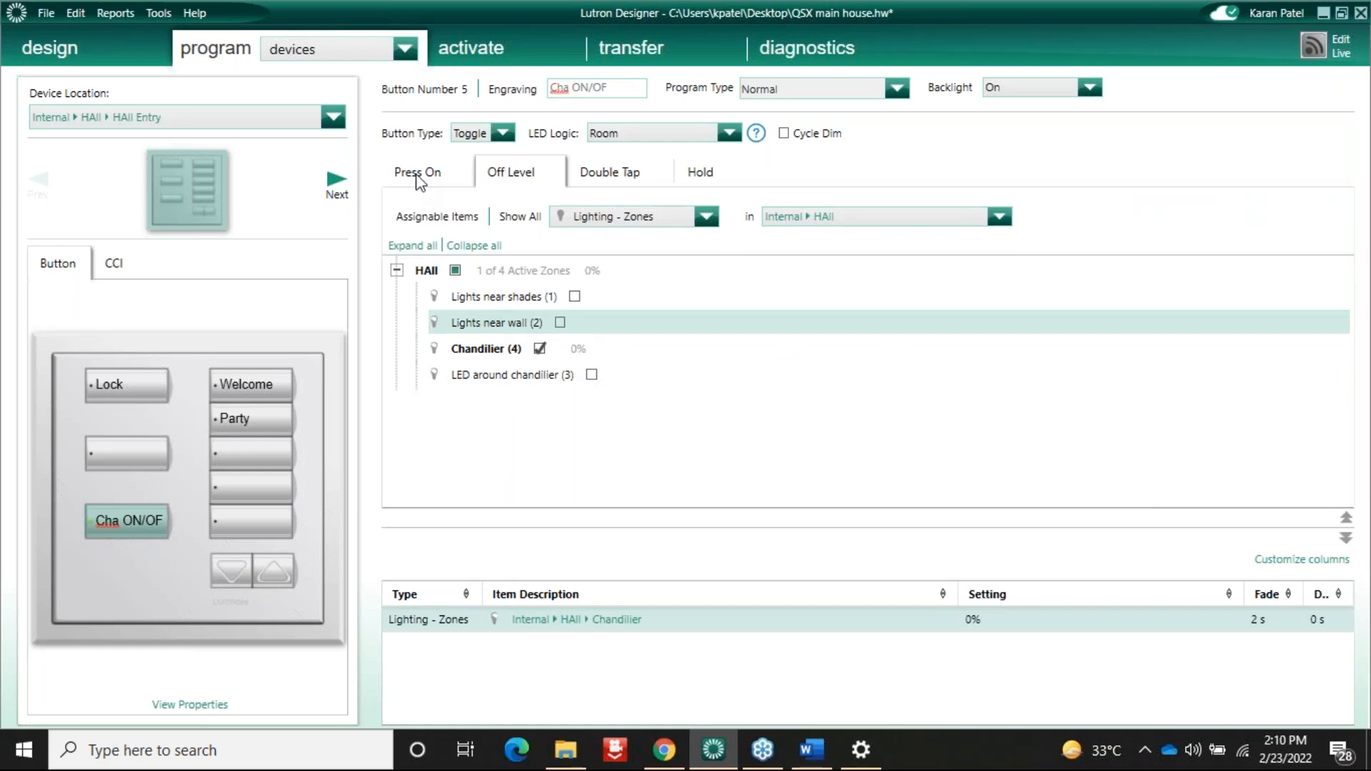
Step: Check the Cha ON/OF button's press-on assignments and engrave Button 3 of the HAll Entry keypad as "Tablne 50%"
{"action": "left_click", "coordinate": [420, 177]}
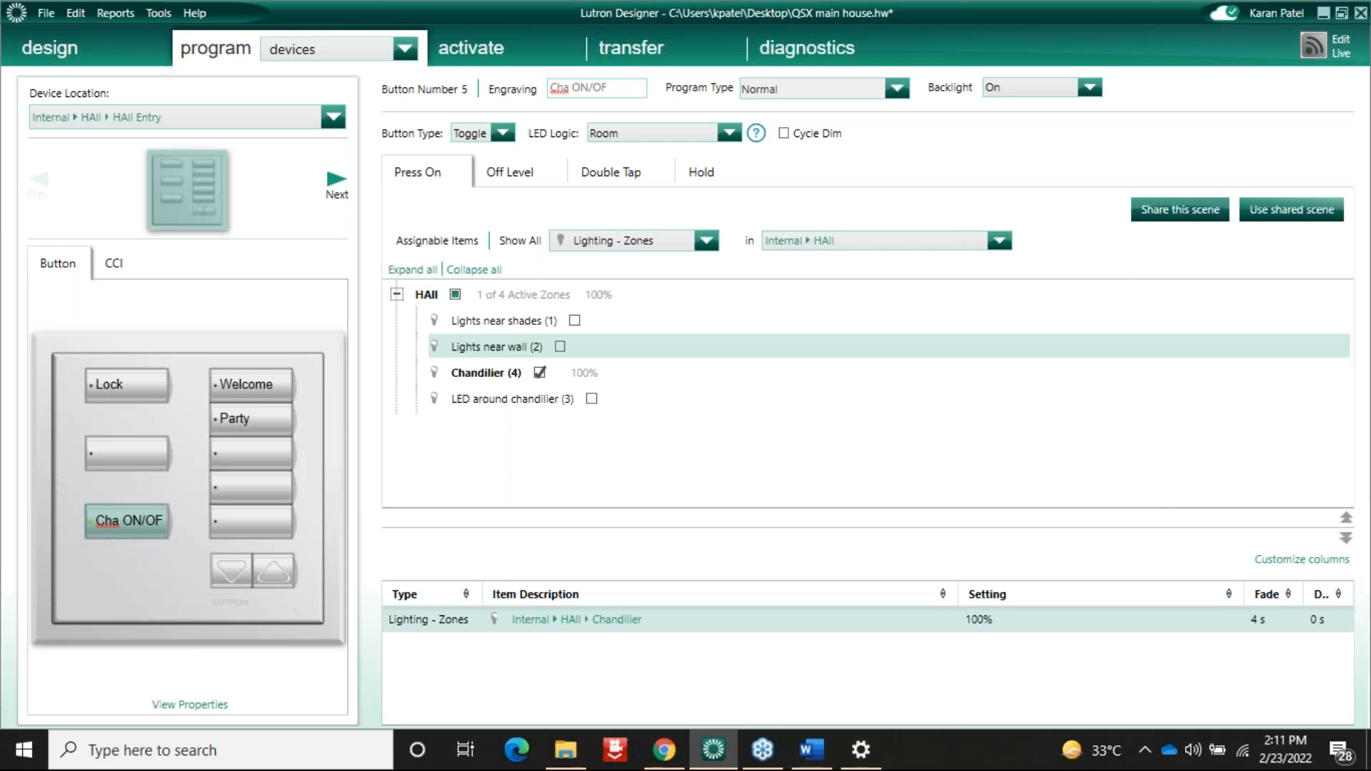
{"action": "left_click", "coordinate": [126, 455]}
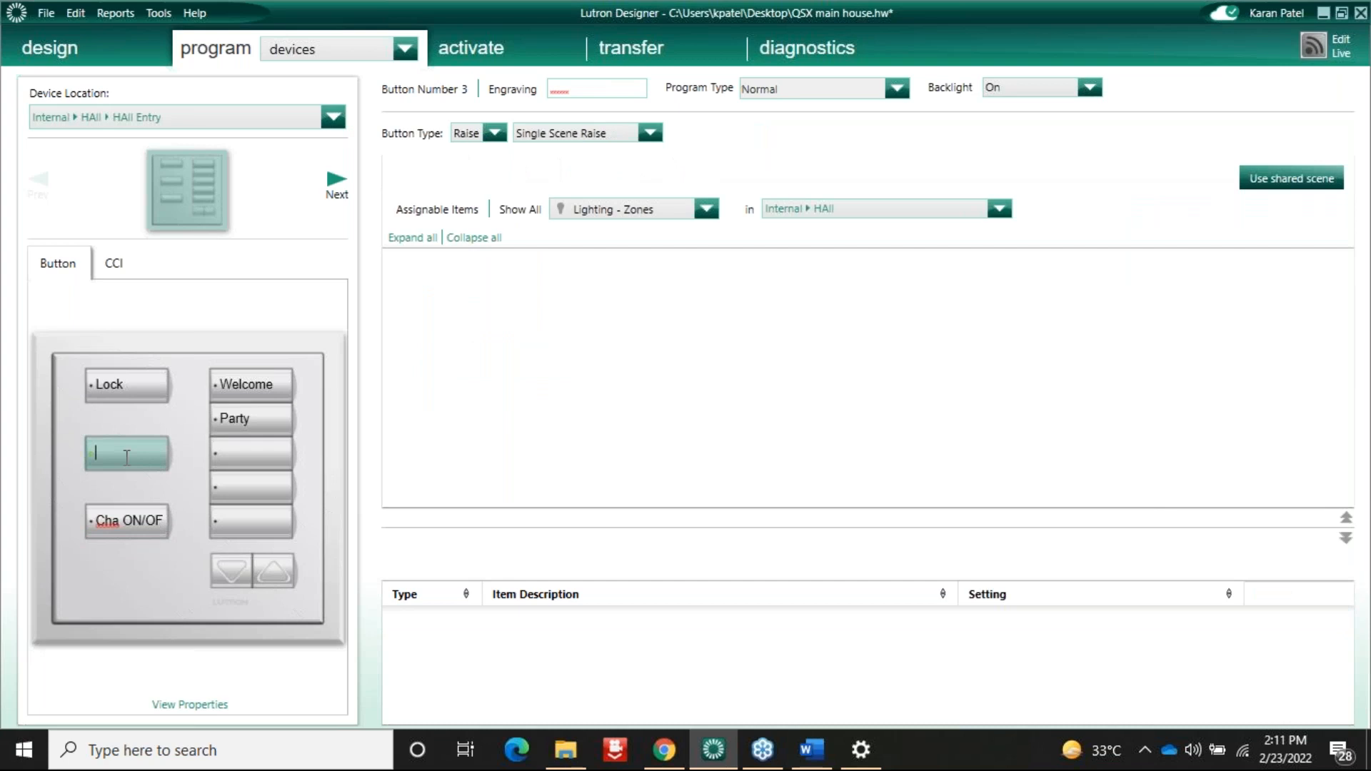
{"action": "type", "text": "Tabl"}
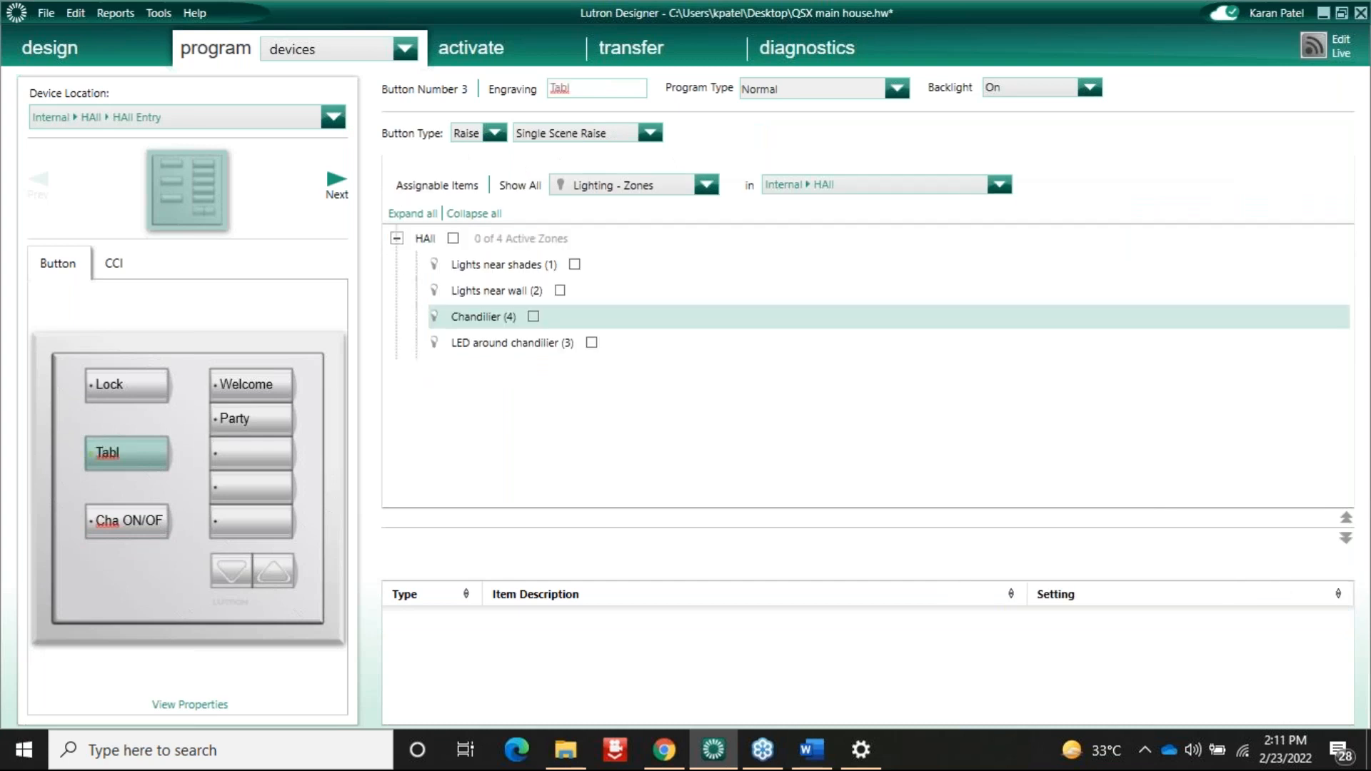
{"action": "type", "text": "ne 50%"}
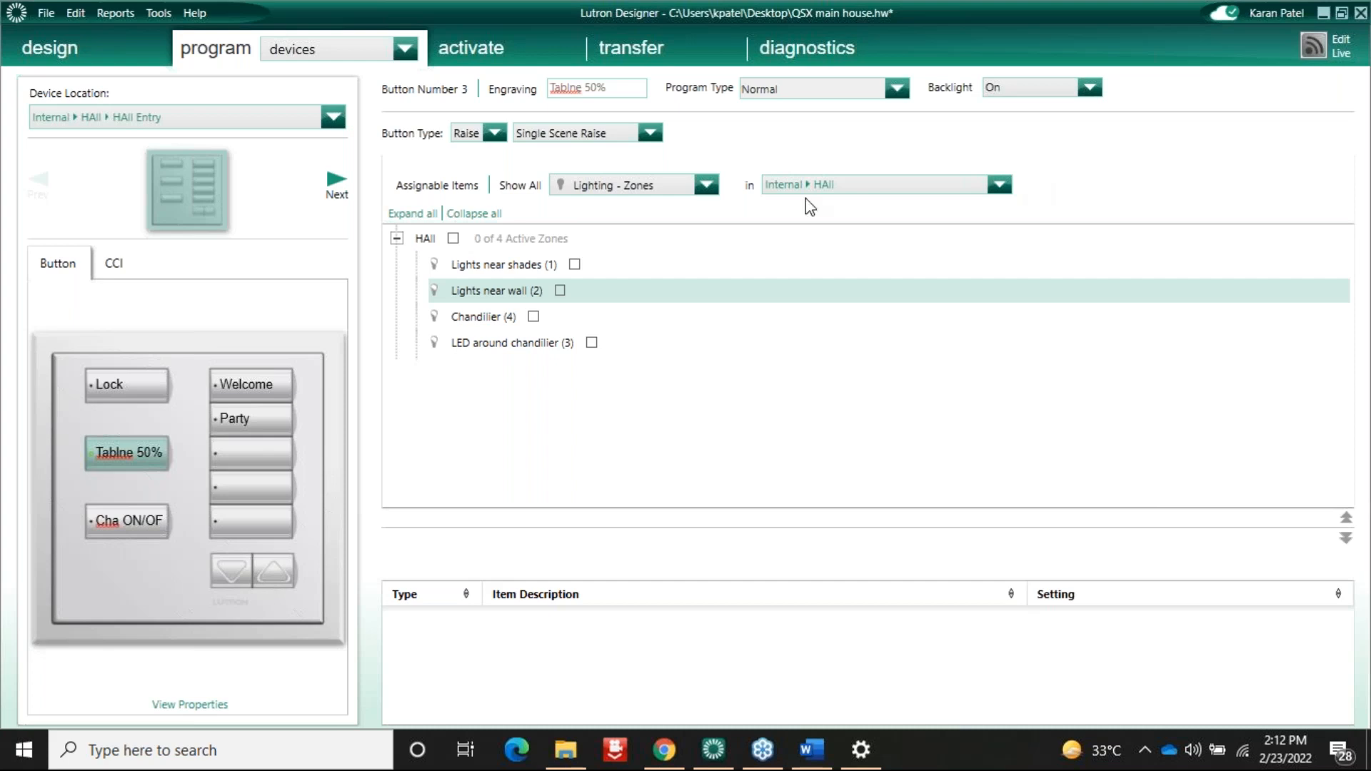
Step: Change the engraving of Button 3 on the HAll Entry keypad to "Tabble ON"
{"action": "left_click", "coordinate": [146, 443]}
{"action": "key", "text": "BackSpace"}
{"action": "key", "text": "Down"}
{"action": "double_click", "coordinate": [154, 454]}
{"action": "key", "text": "BackSpace"}
{"action": "key", "text": "BackSpace"}
{"action": "key", "text": "BackSpace"}
{"action": "key", "text": "BackSpace"}
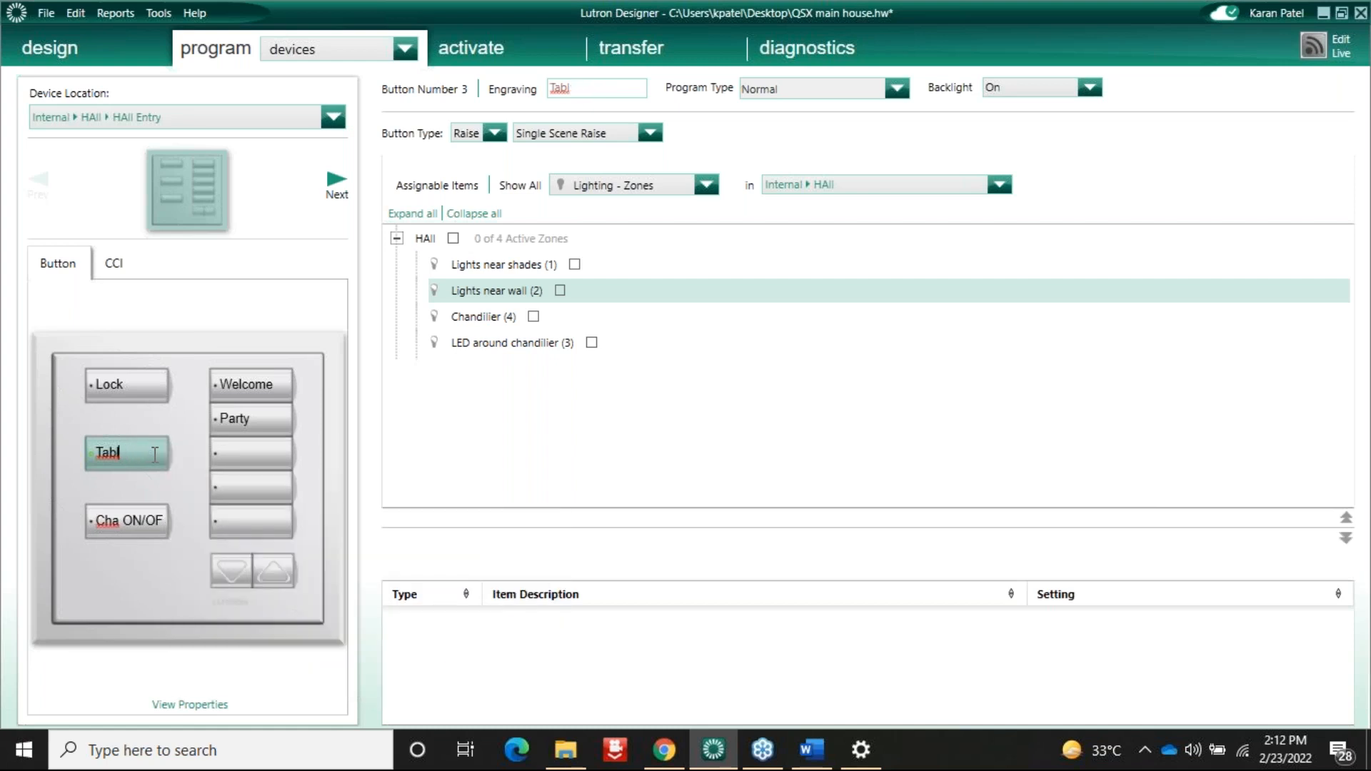
{"action": "key", "text": "BackSpace"}
{"action": "type", "text": "ble ON"}
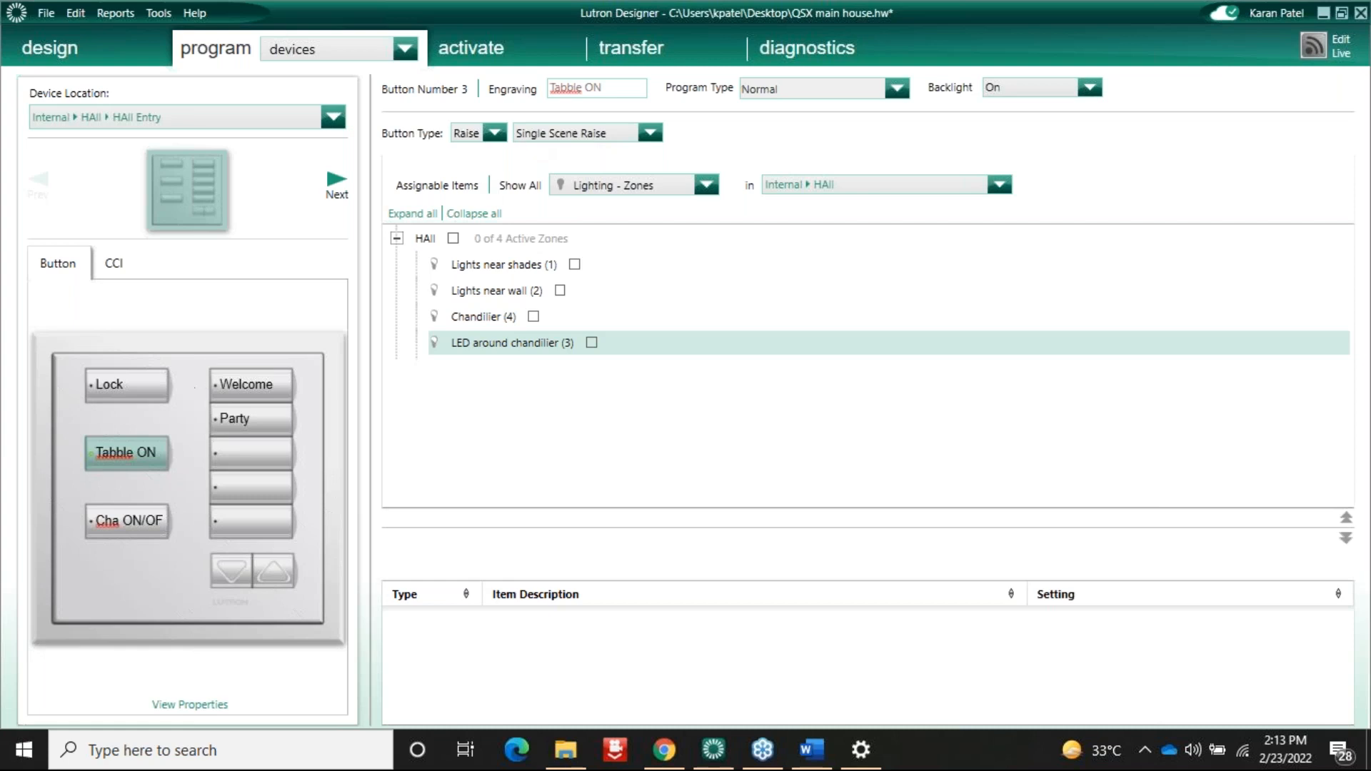
Step: Examine the available raise modes for the Tabble ON button and the zone assignments of the Welcome button
{"action": "left_click", "coordinate": [650, 133]}
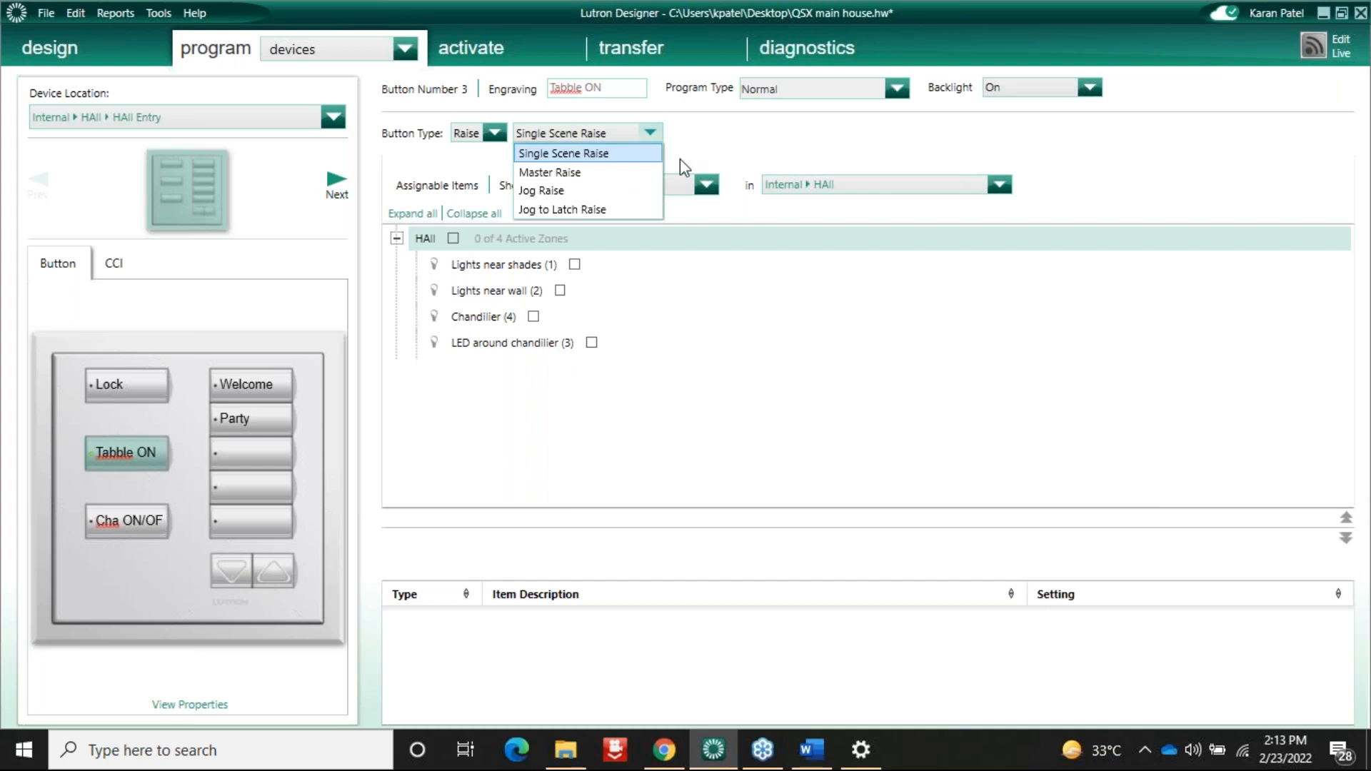
{"action": "left_click", "coordinate": [123, 394]}
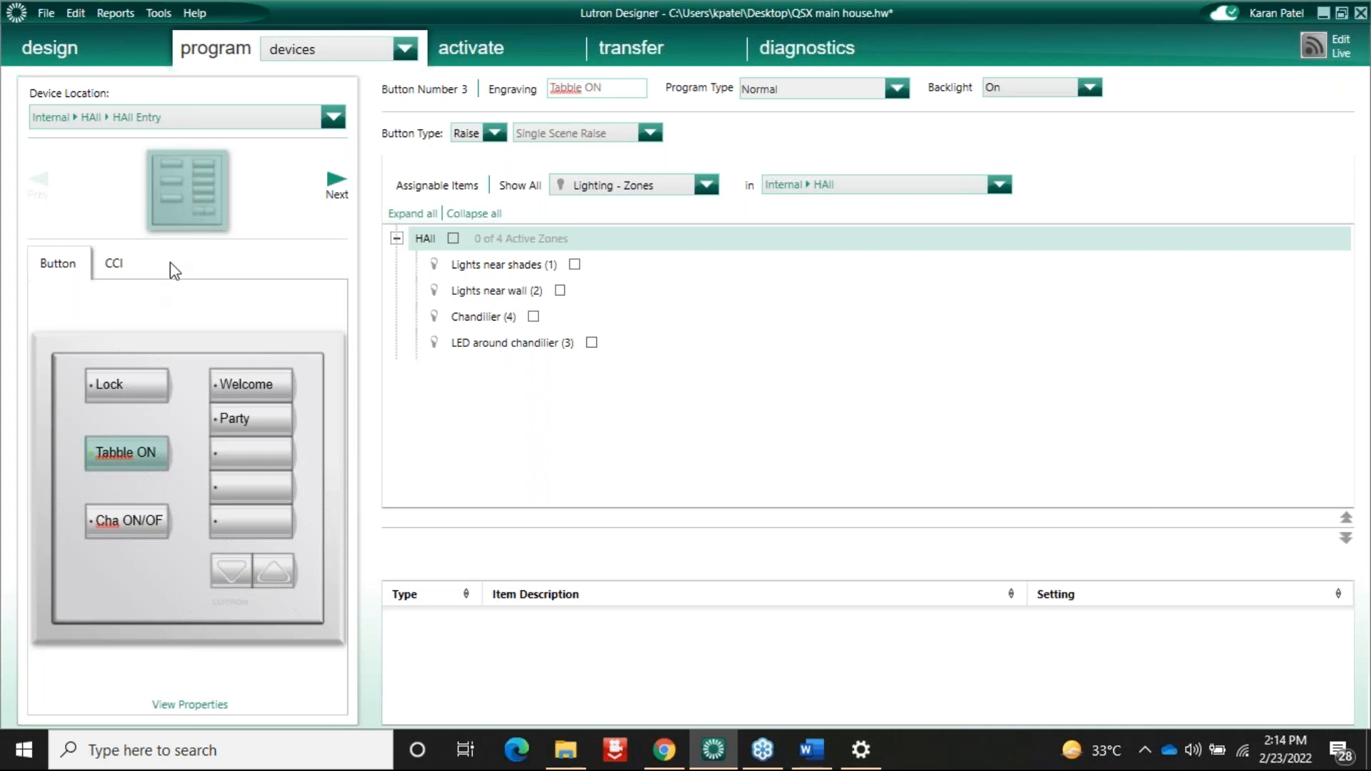
{"action": "left_click", "coordinate": [277, 384]}
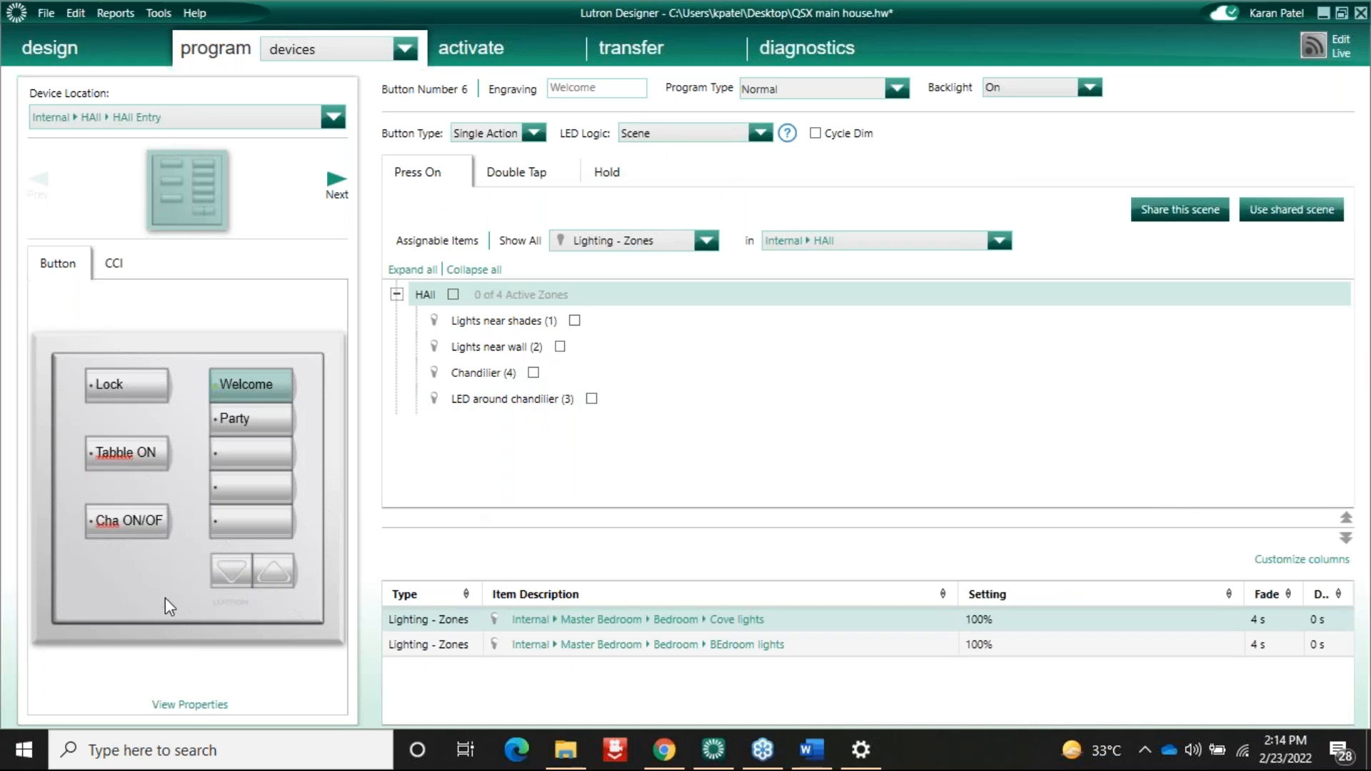
Step: Clear all programming and engraving from the HAll Entry keypad
{"action": "right_click", "coordinate": [128, 584]}
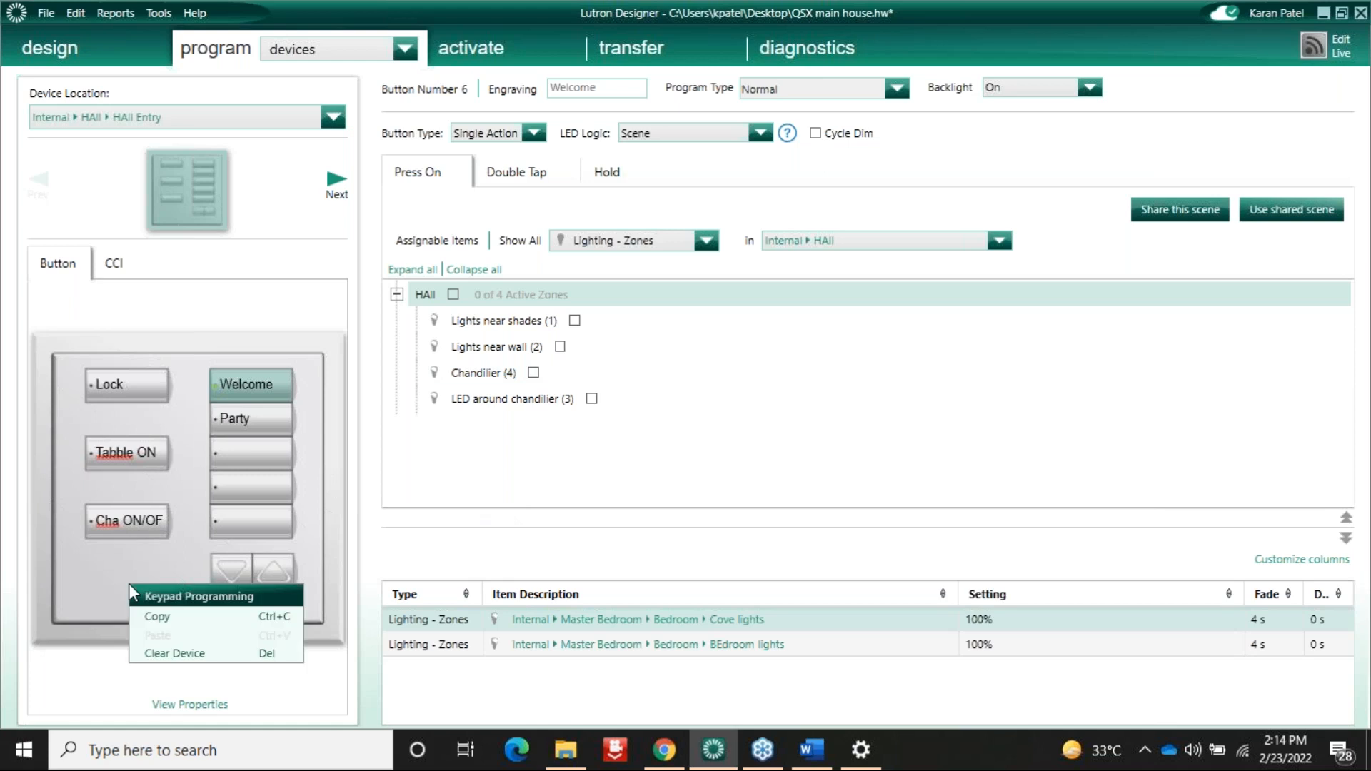
{"action": "left_click", "coordinate": [174, 654]}
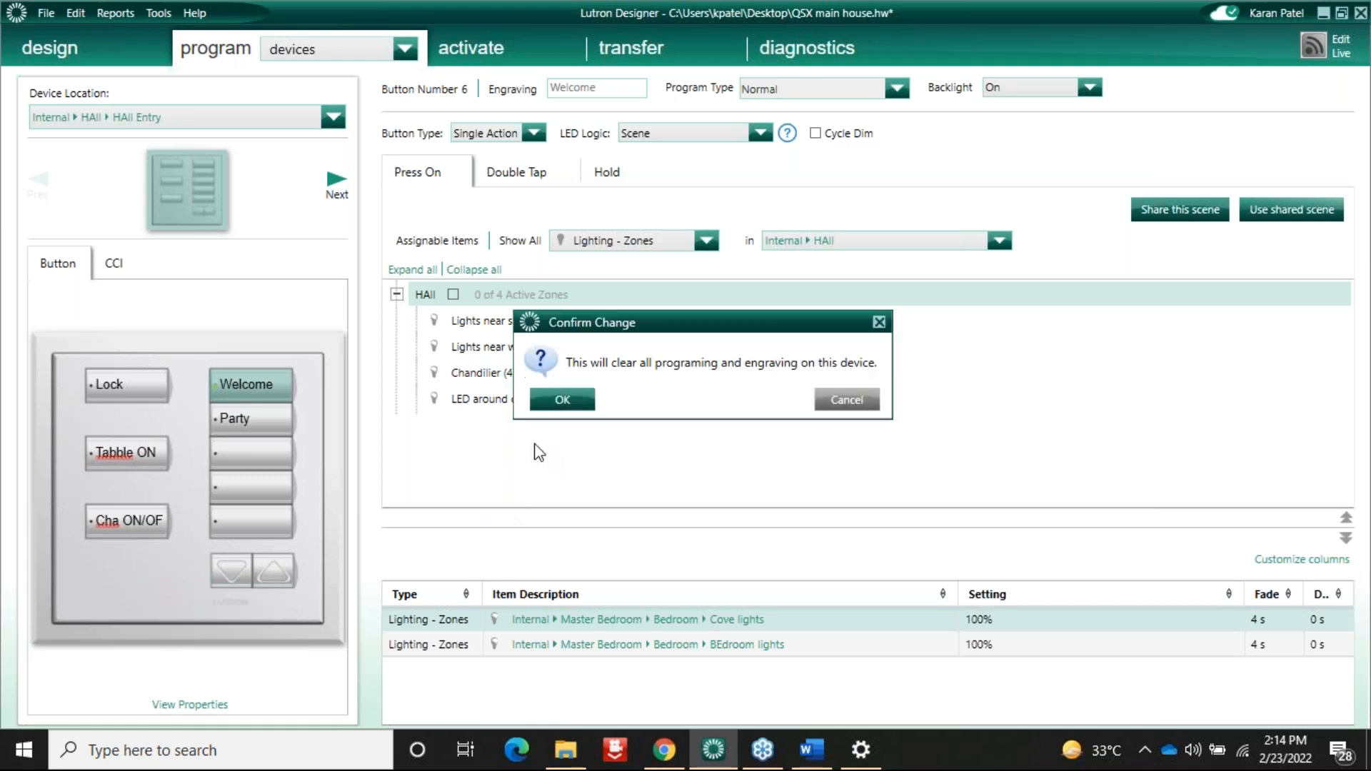
{"action": "left_click", "coordinate": [564, 400]}
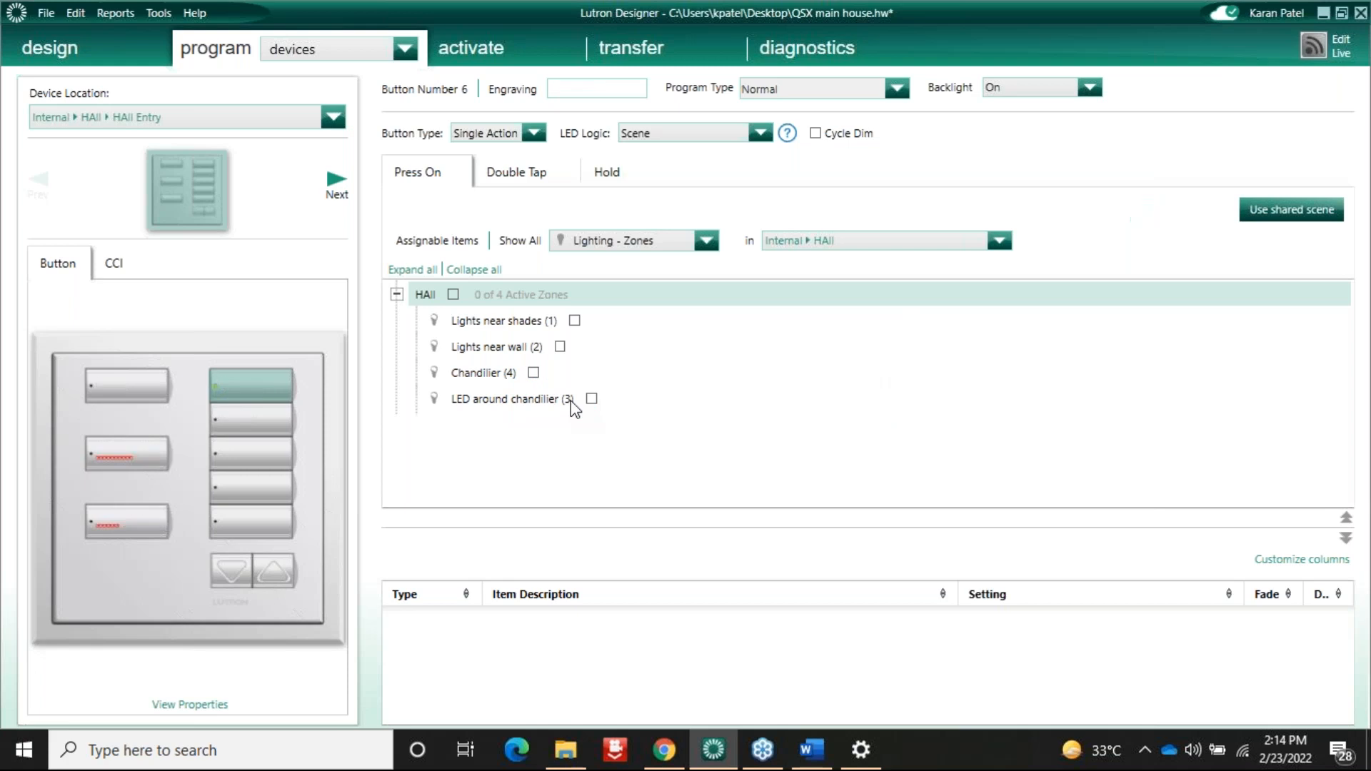
Step: Engrave Button 1 on the HAll Entry keypad as "Welcome" and assign all four HAll lighting zones at 100% to its press action
{"action": "left_click", "coordinate": [123, 393]}
{"action": "type", "text": "Wel"}
{"action": "type", "text": "c"}
{"action": "key", "text": "BackSpace"}
{"action": "type", "text": "d"}
{"action": "type", "text": "o"}
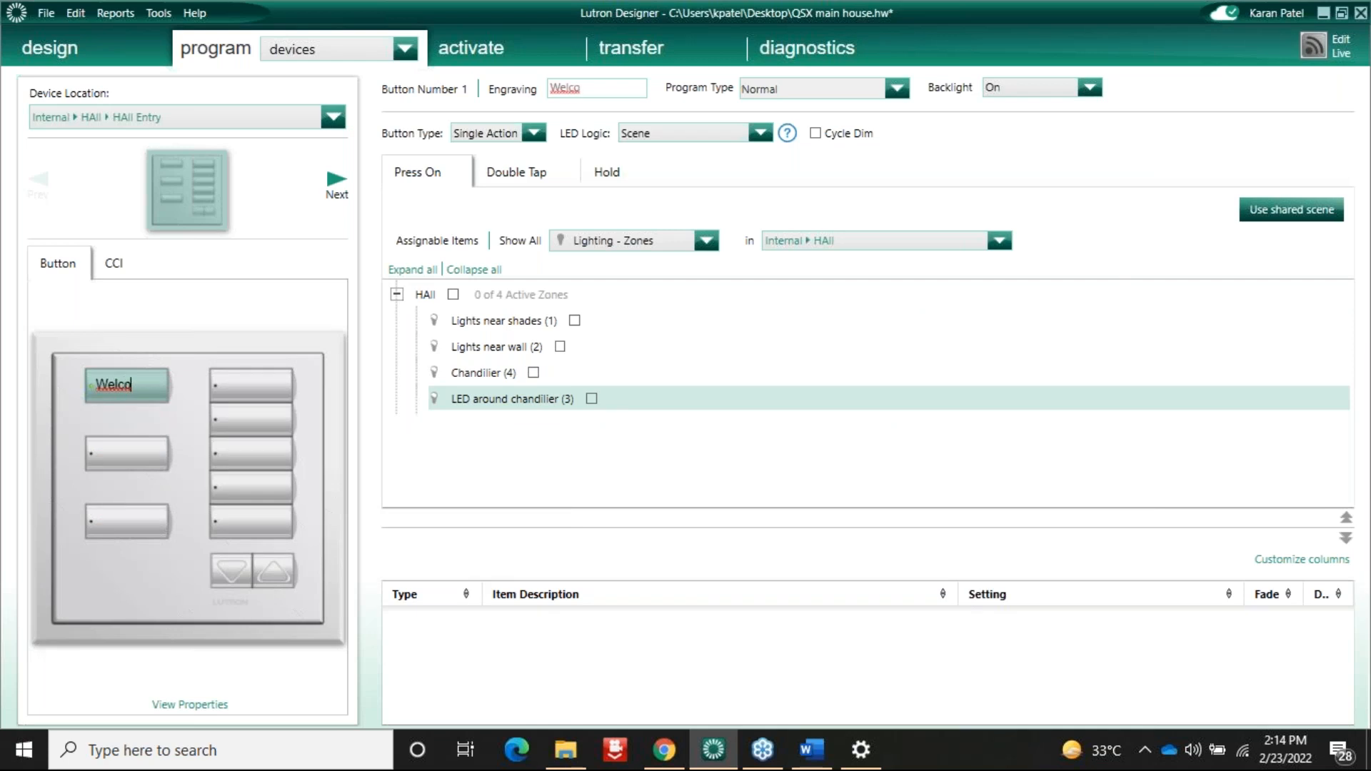
{"action": "type", "text": "m"}
{"action": "type", "text": "e"}
{"action": "left_click", "coordinate": [452, 293]}
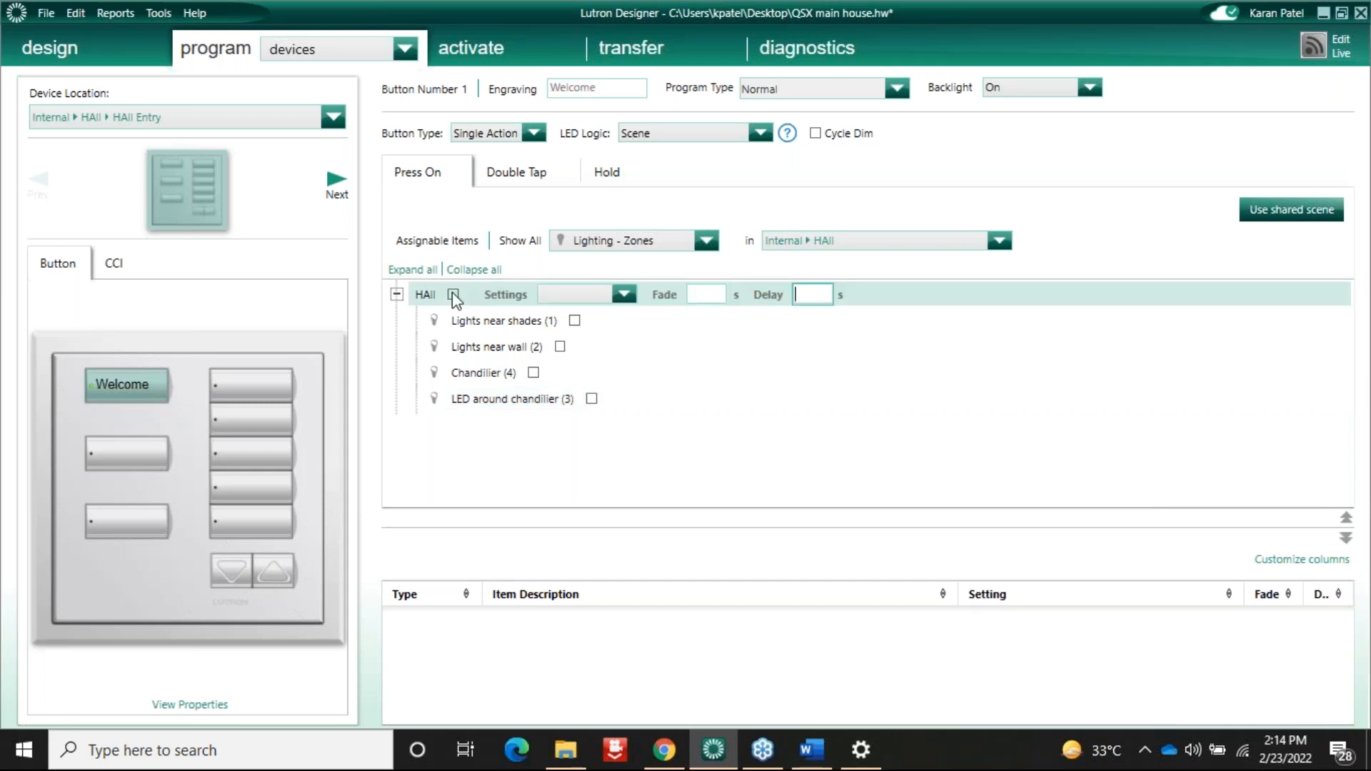
{"action": "left_click", "coordinate": [454, 294]}
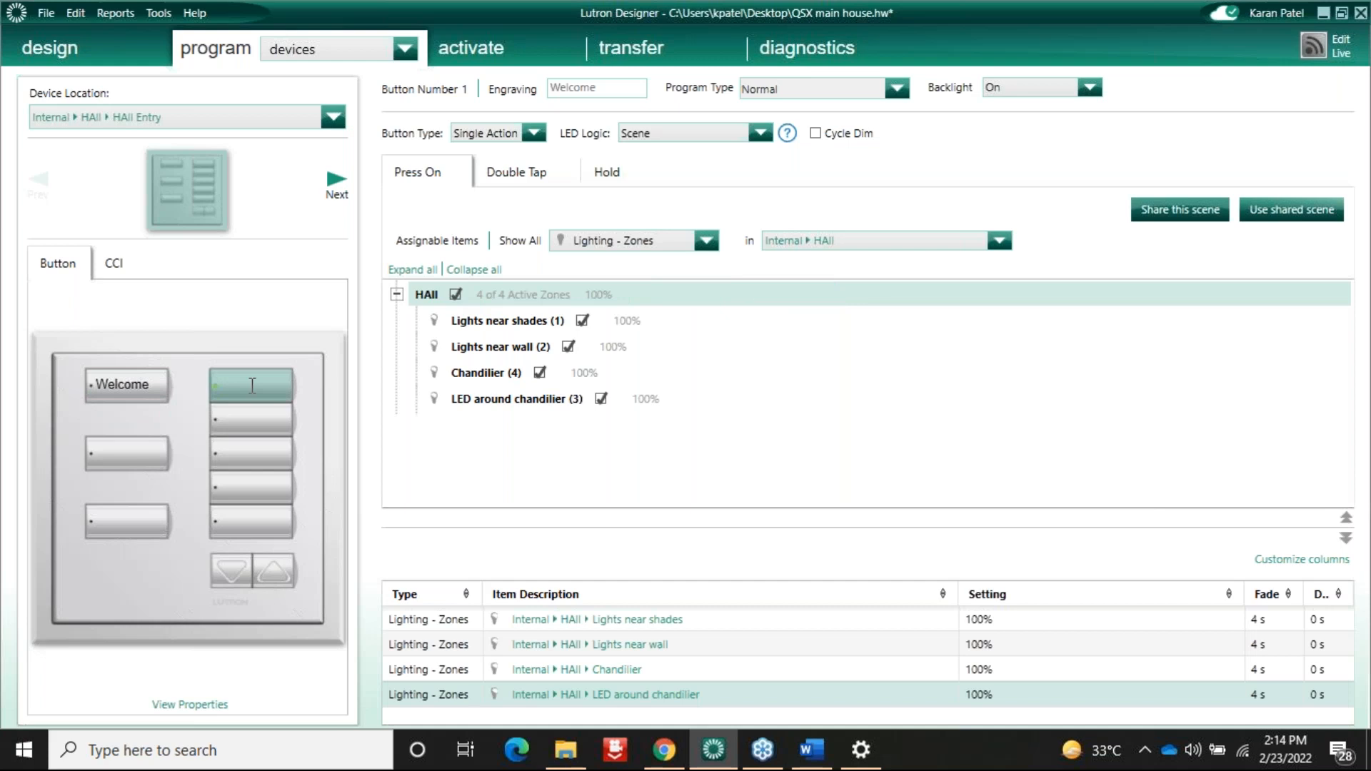
Step: Engrave Button 6 as "Chan ON" and make it a toggle button that sets the HAll Chandilier zone to 100%
{"action": "left_click", "coordinate": [252, 386]}
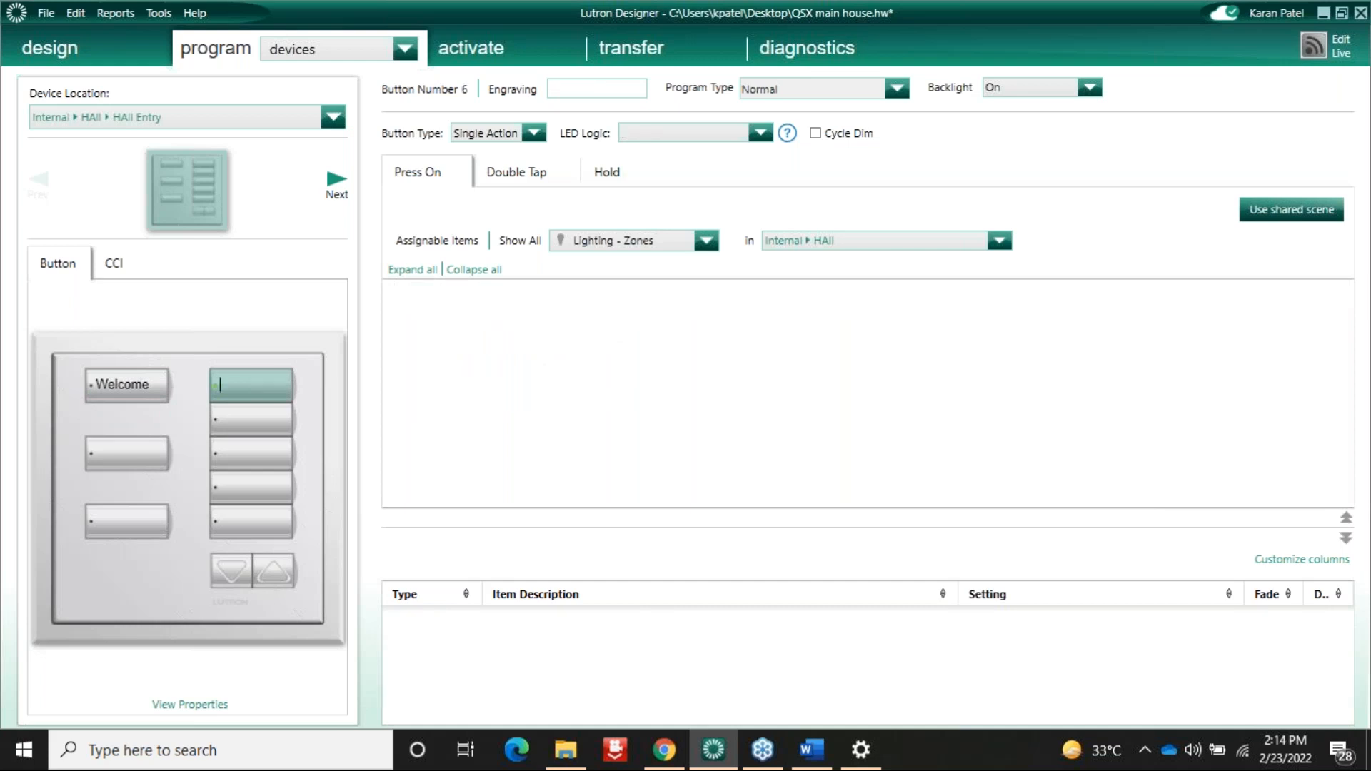
{"action": "type", "text": "Chan ON"}
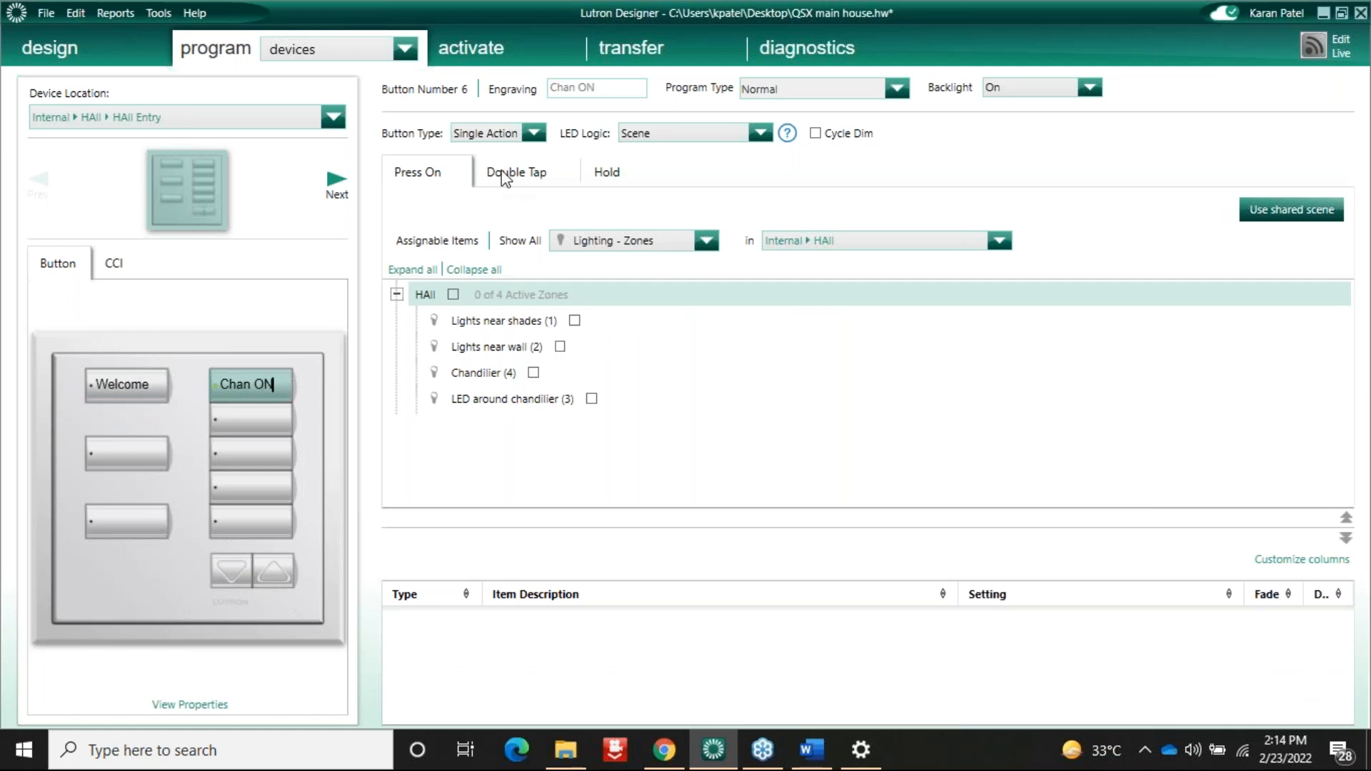
{"action": "left_click", "coordinate": [536, 133]}
{"action": "left_click", "coordinate": [490, 170]}
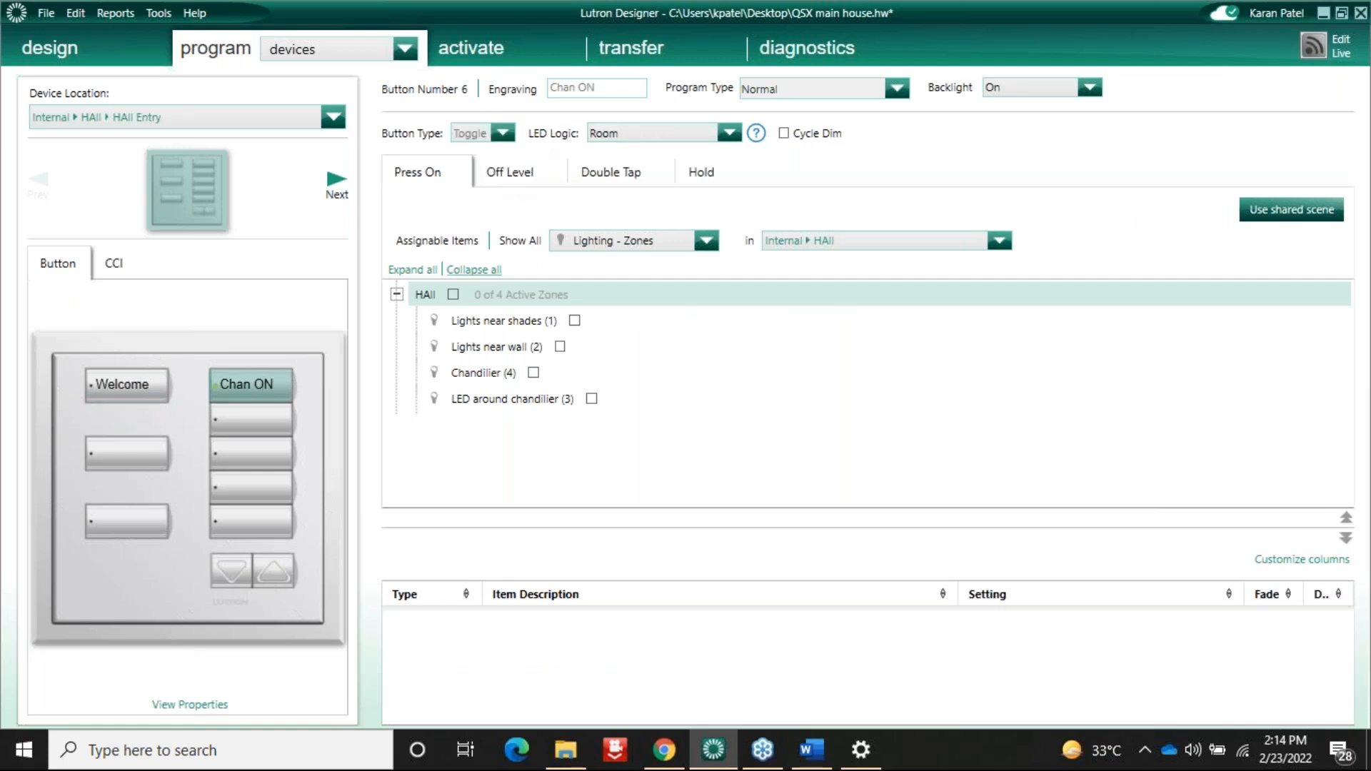
{"action": "left_click", "coordinate": [533, 372]}
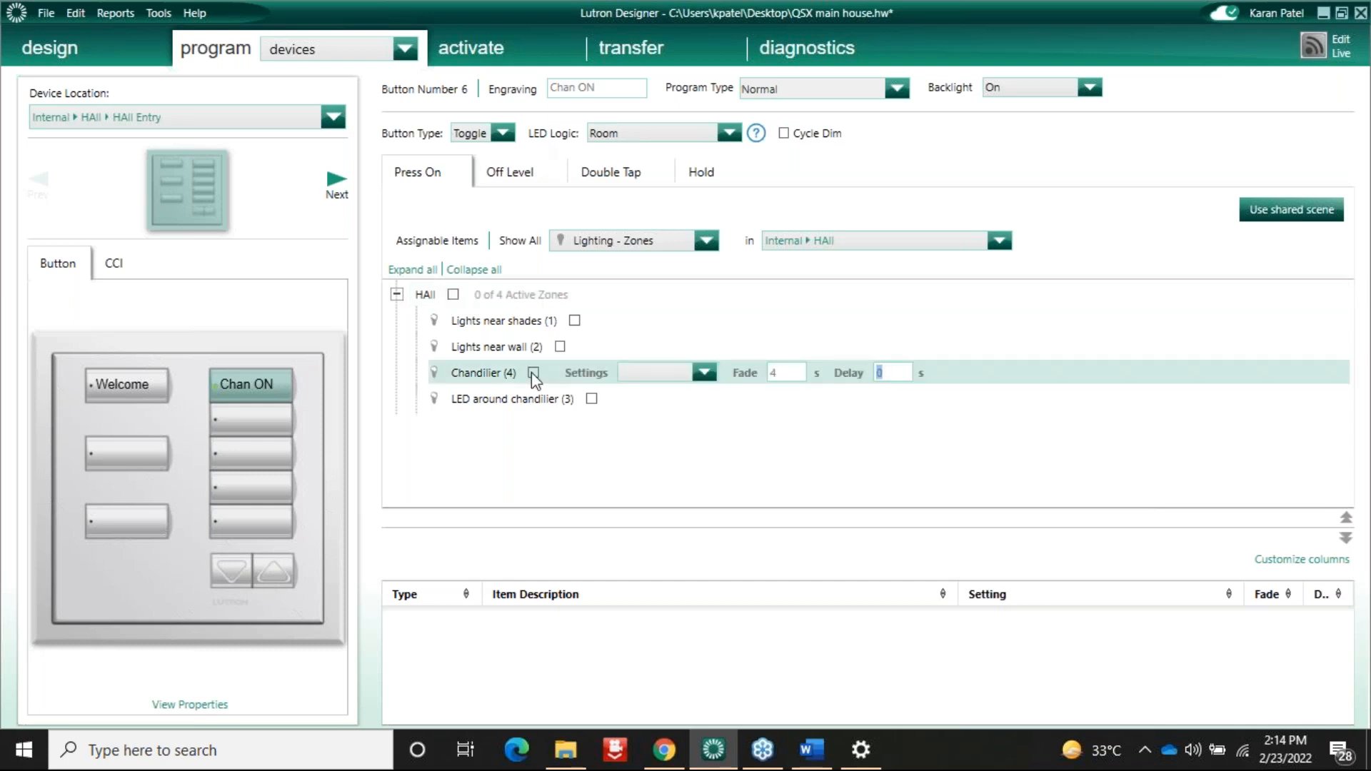
{"action": "left_click", "coordinate": [533, 372]}
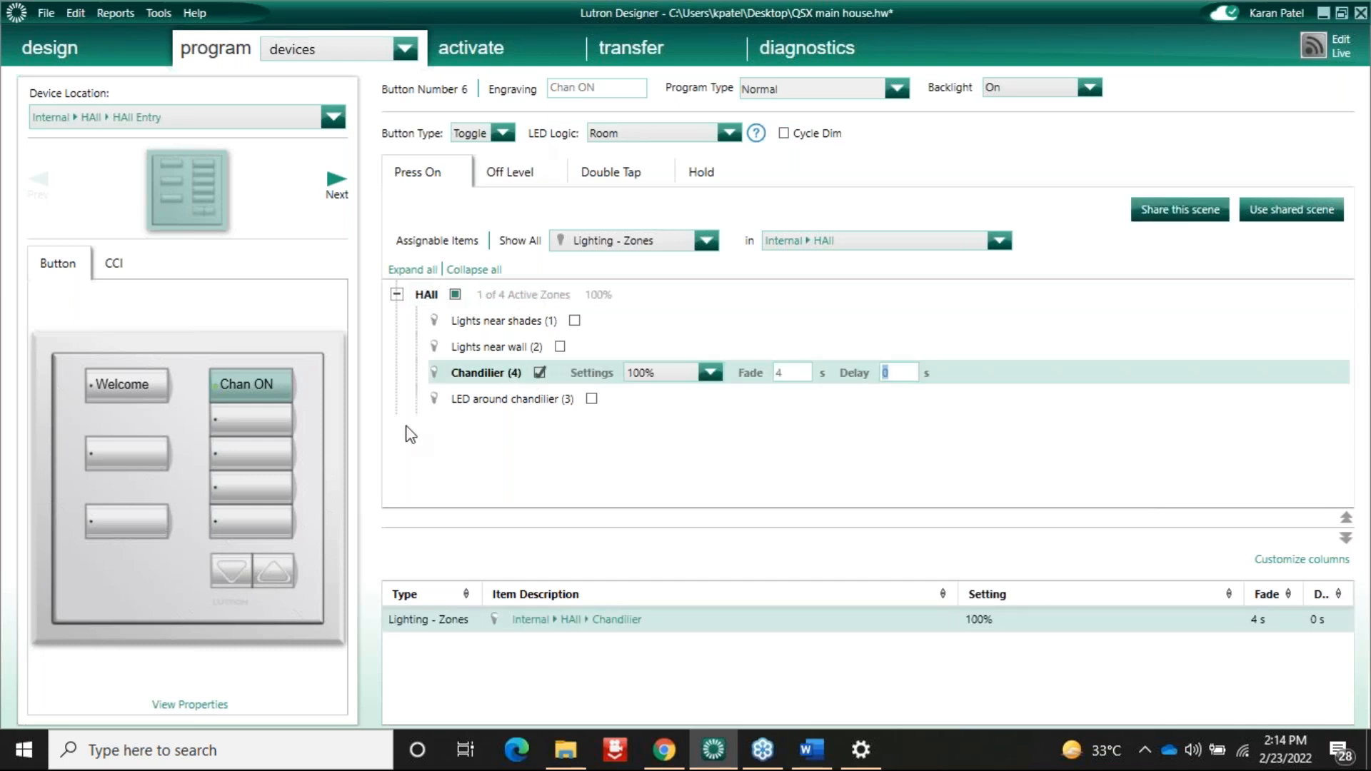
Step: Compare the button type, LED logic and zone assignments of the Welcome and Chan ON buttons
{"action": "left_click", "coordinate": [160, 376]}
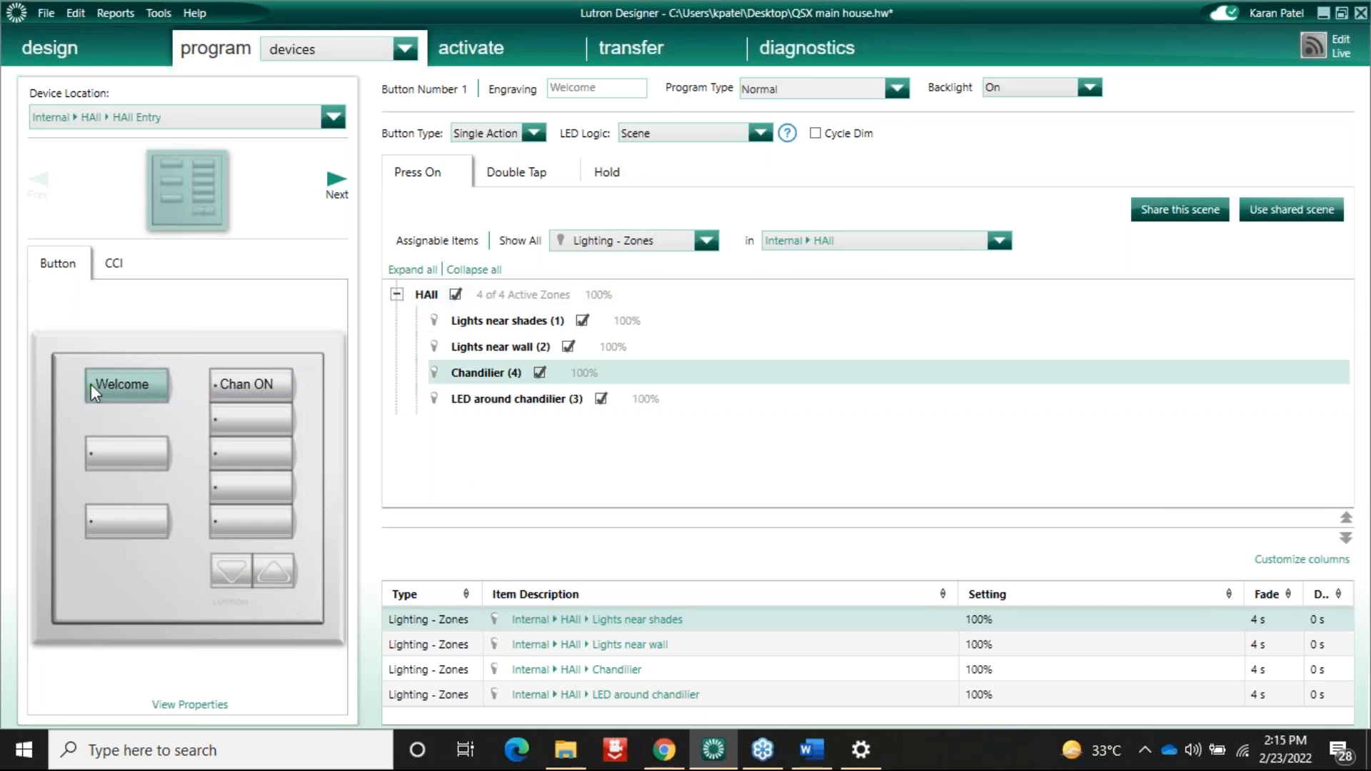
{"action": "left_click", "coordinate": [285, 379]}
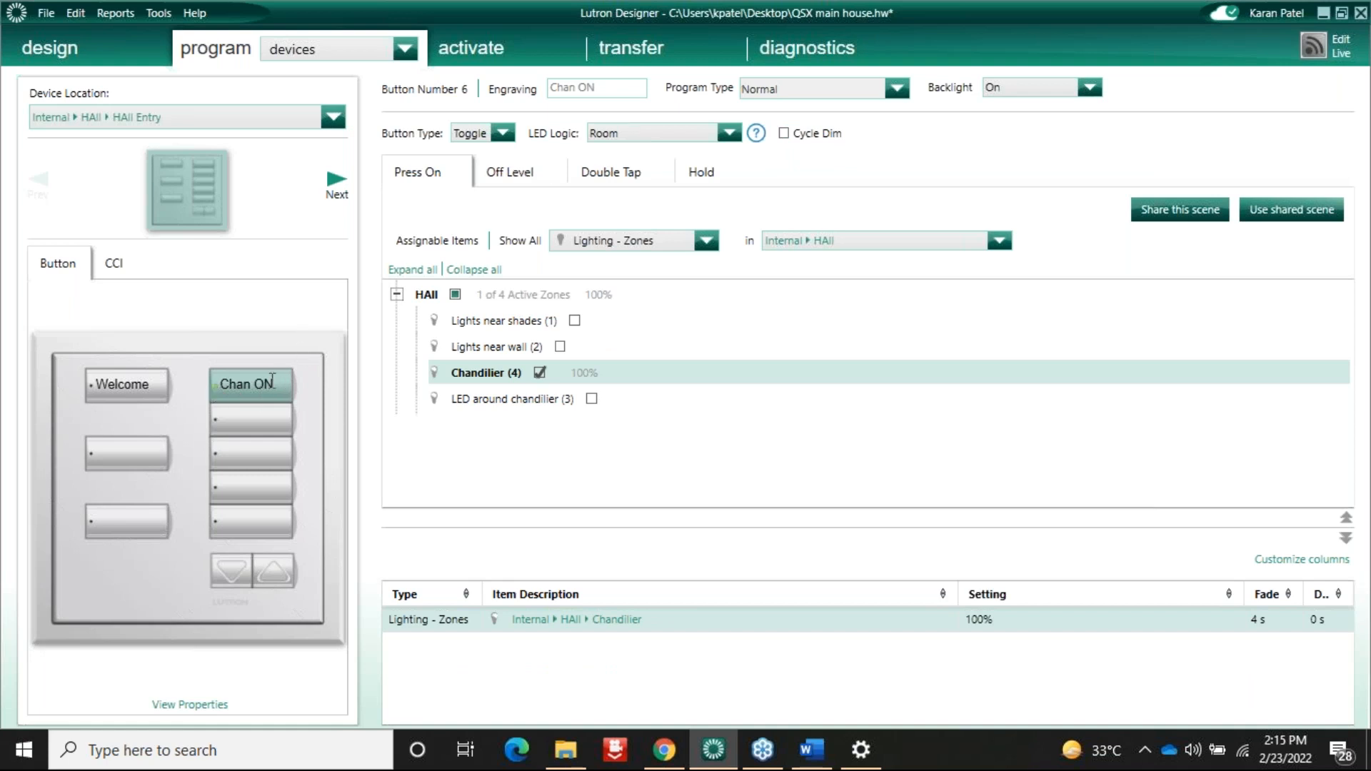
{"action": "left_click", "coordinate": [157, 390]}
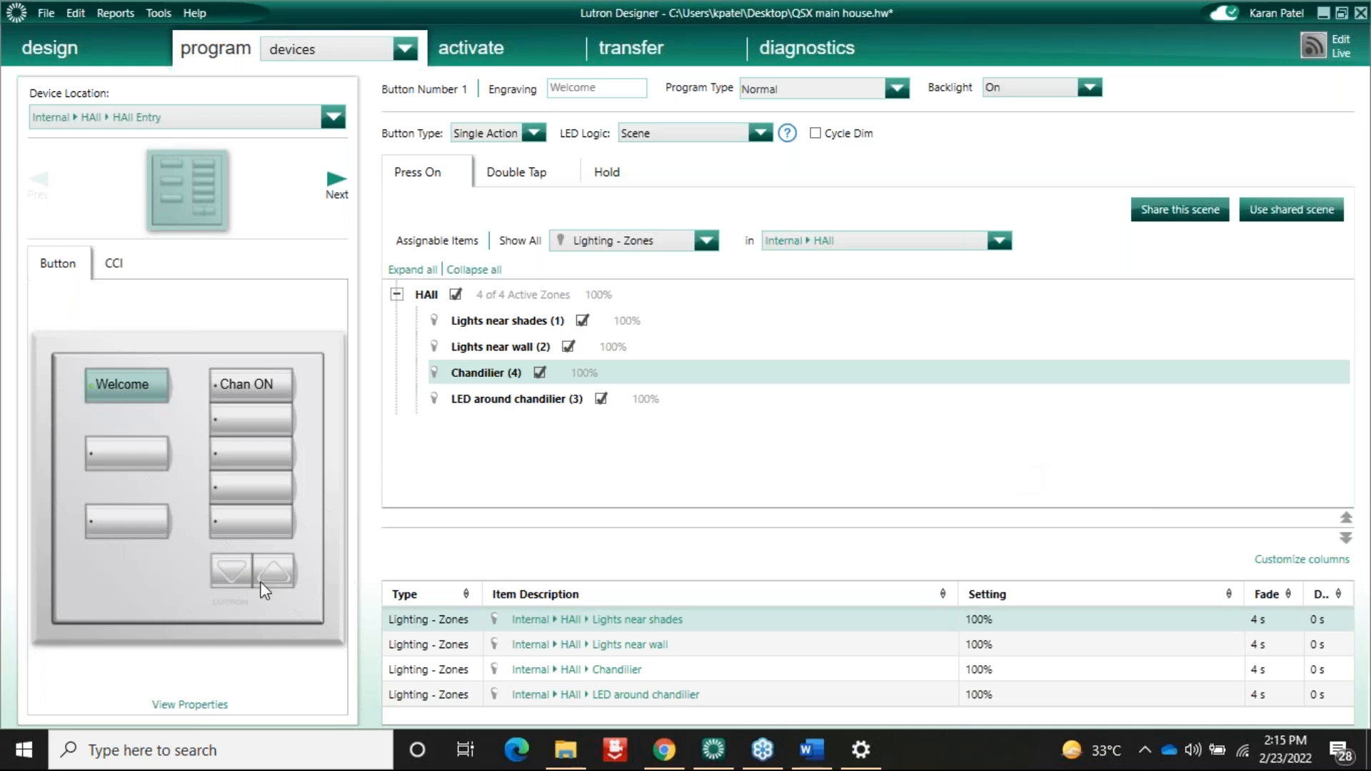
Step: Copy the Chan ON button's engraving and Chandilier programming to Button 6 of the Near Sofa keypad
{"action": "left_click", "coordinate": [277, 384]}
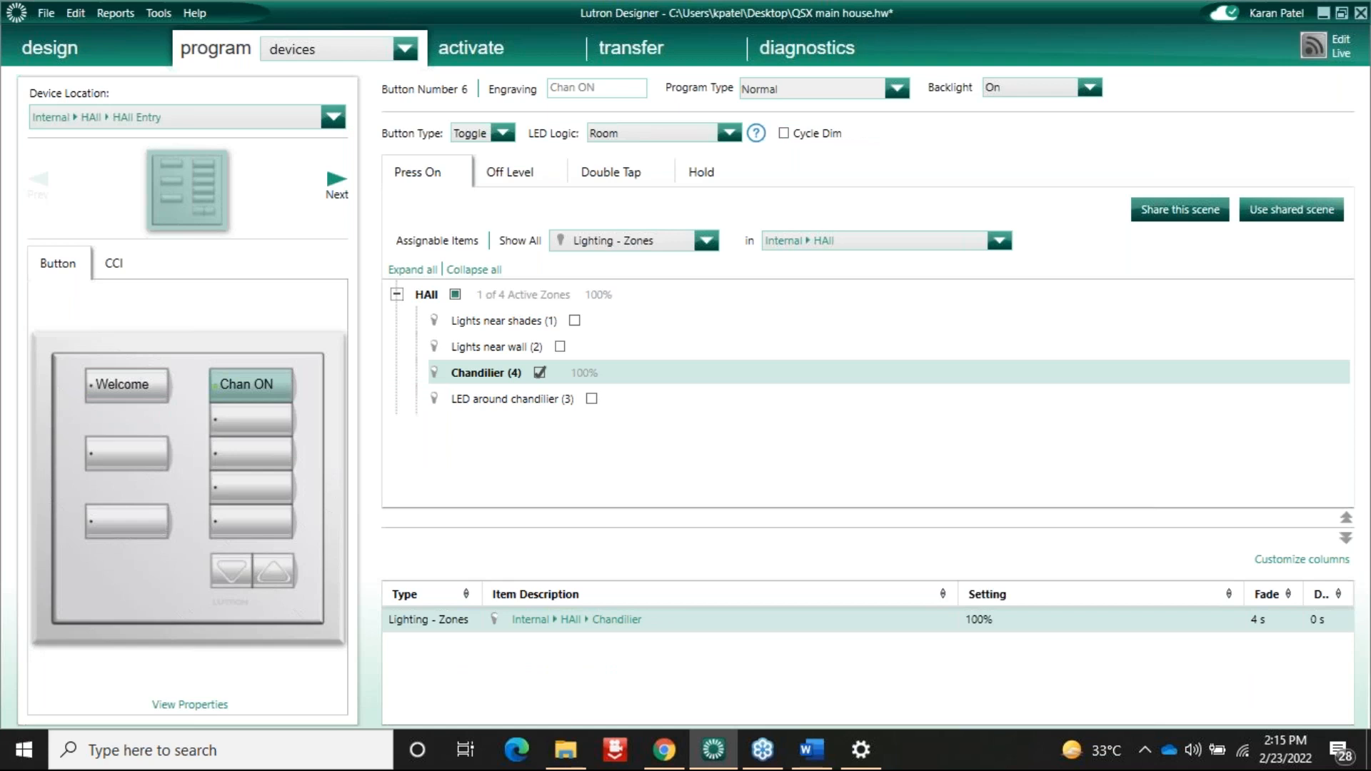
{"action": "left_click", "coordinate": [337, 180]}
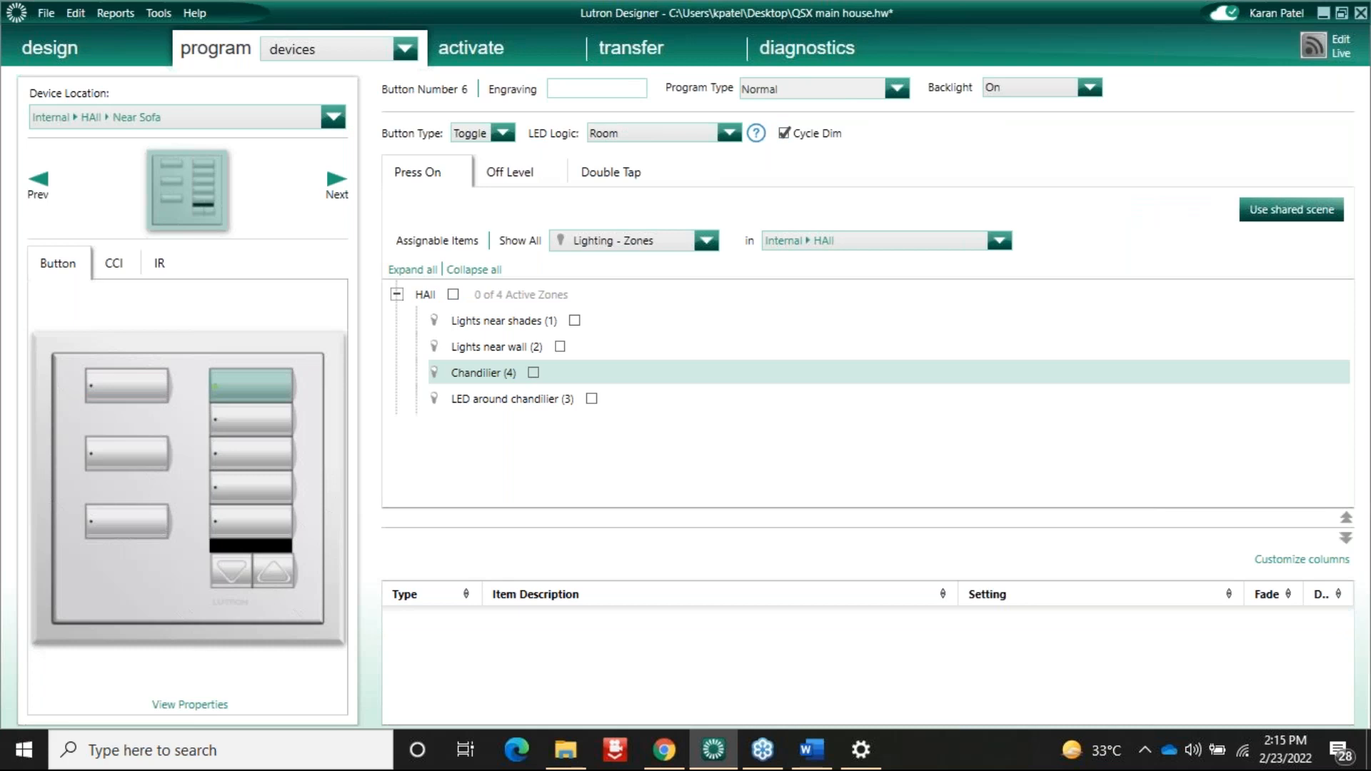
{"action": "left_click", "coordinate": [533, 373]}
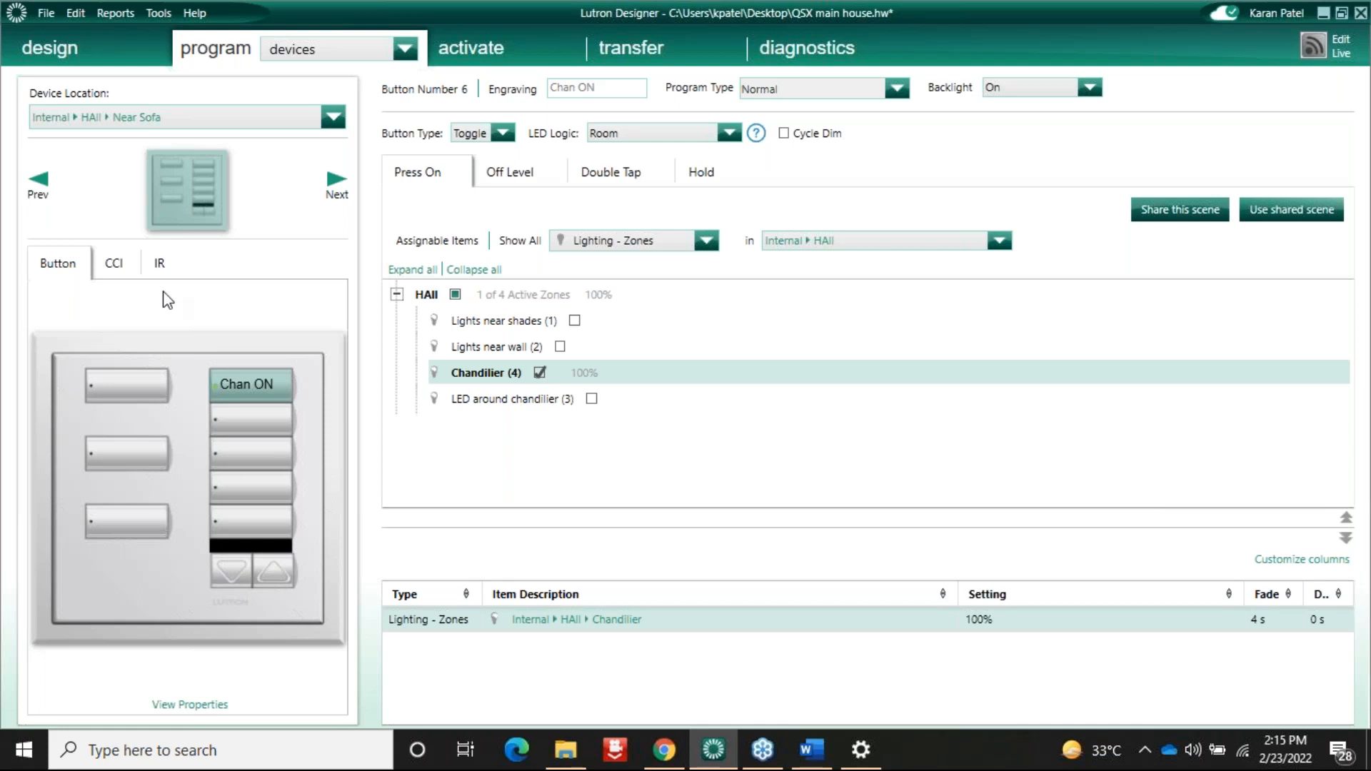
Step: Copy the whole HAll Entry keypad's programming onto the Near Sofa keypad, replacing its existing programming
{"action": "right_click", "coordinate": [93, 596]}
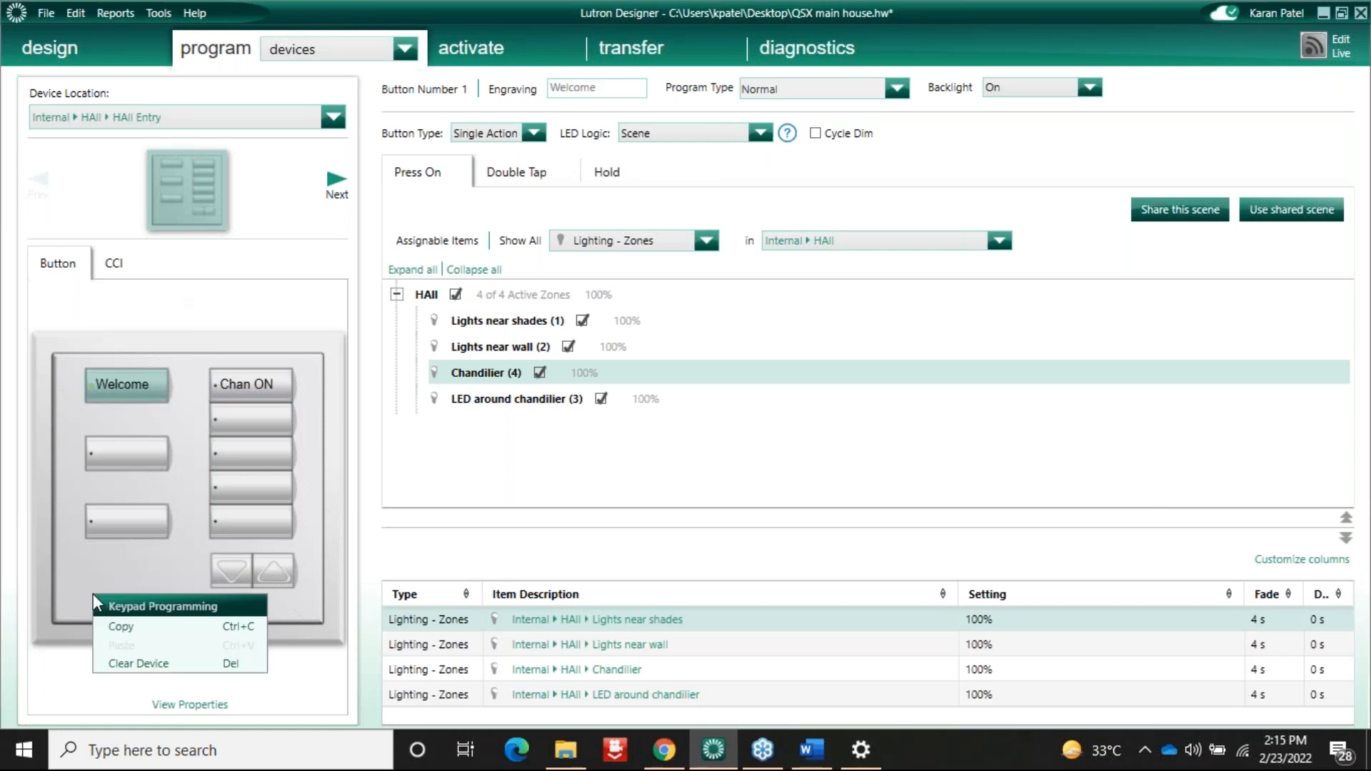
{"action": "left_click", "coordinate": [121, 626]}
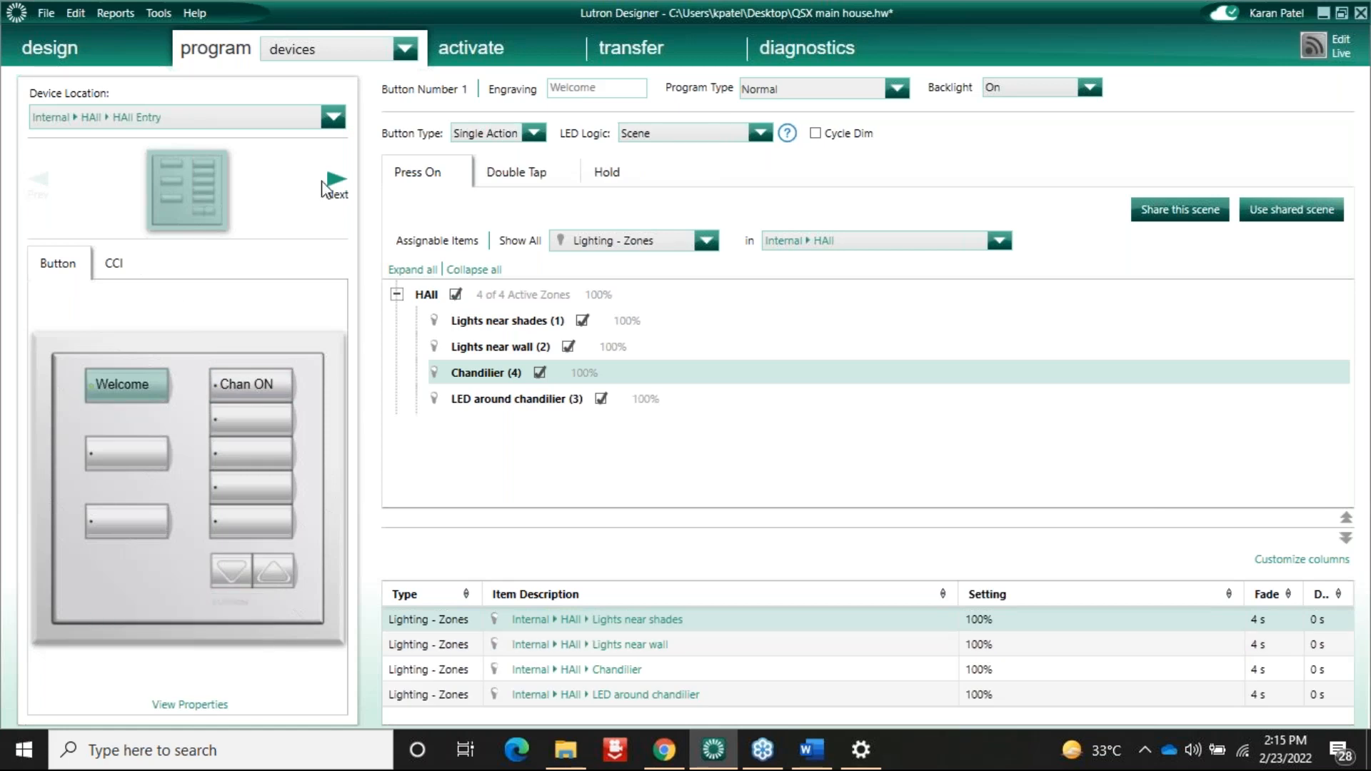
{"action": "left_click", "coordinate": [330, 190]}
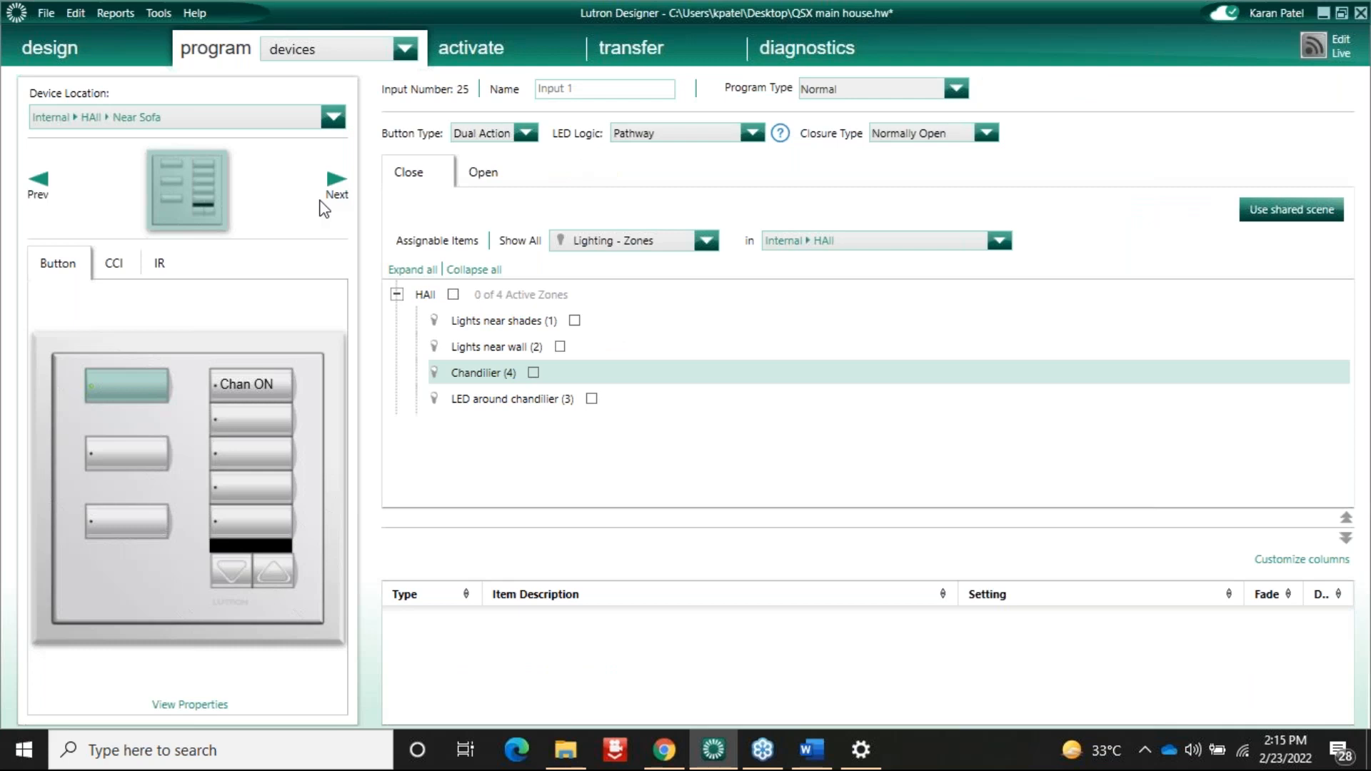
{"action": "left_click", "coordinate": [98, 565]}
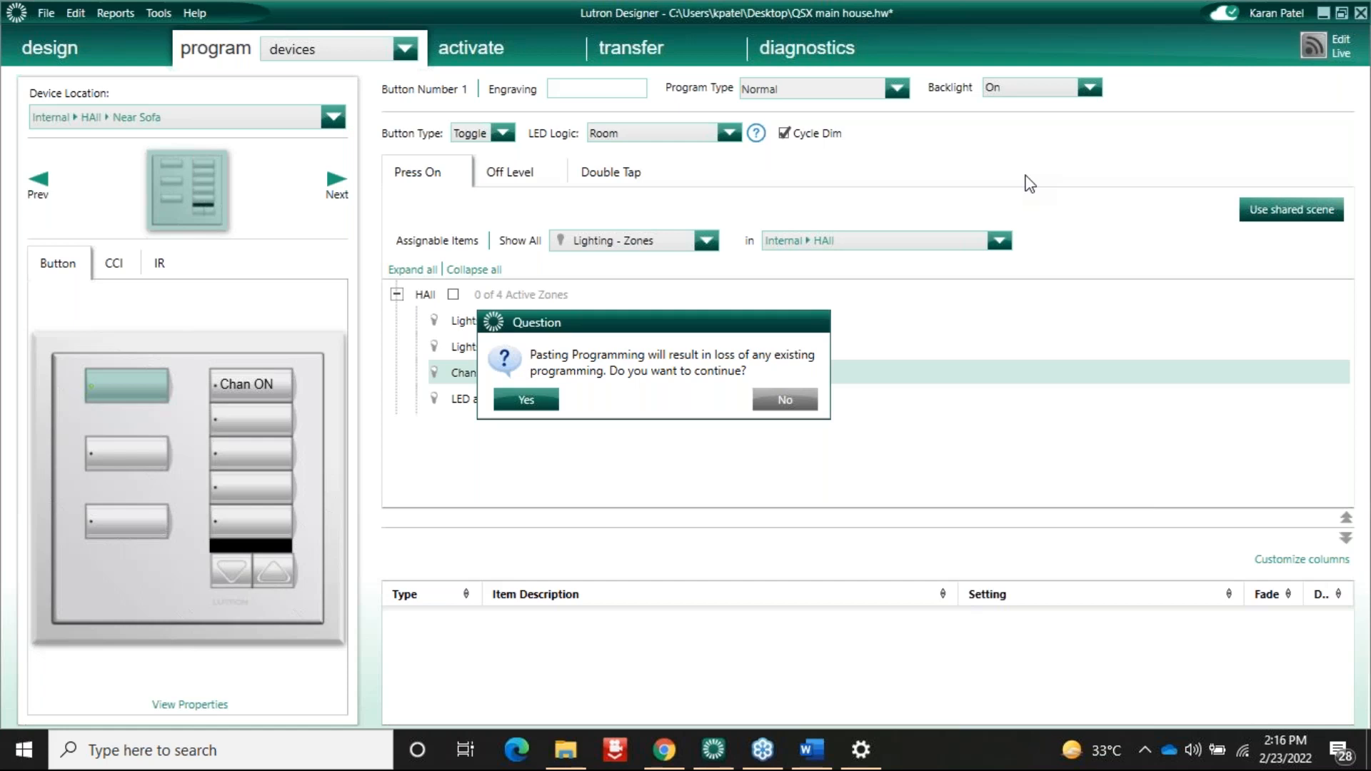
{"action": "left_click", "coordinate": [543, 404]}
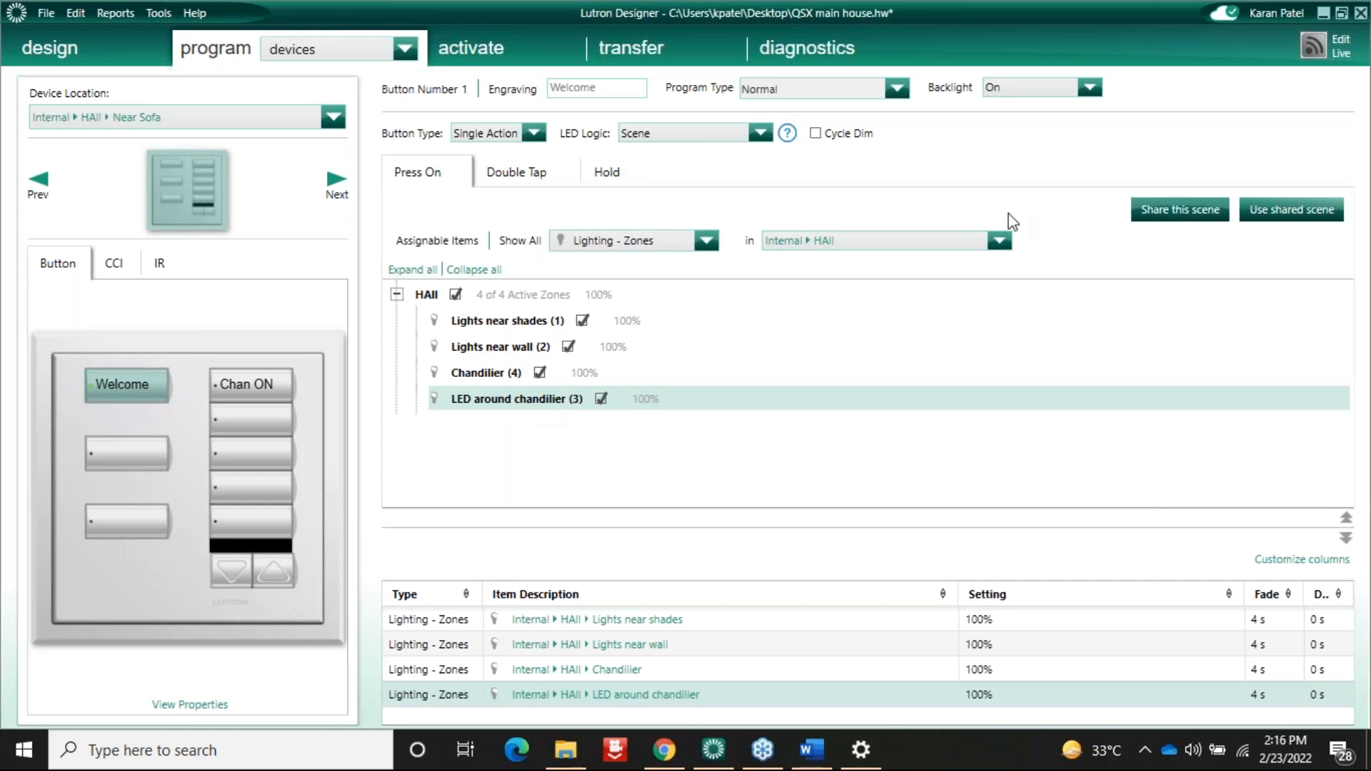
Step: Open Sequence 001 in the sequence definitions and set the status LED of Sequence Step 002 to Off
{"action": "left_click", "coordinate": [653, 319]}
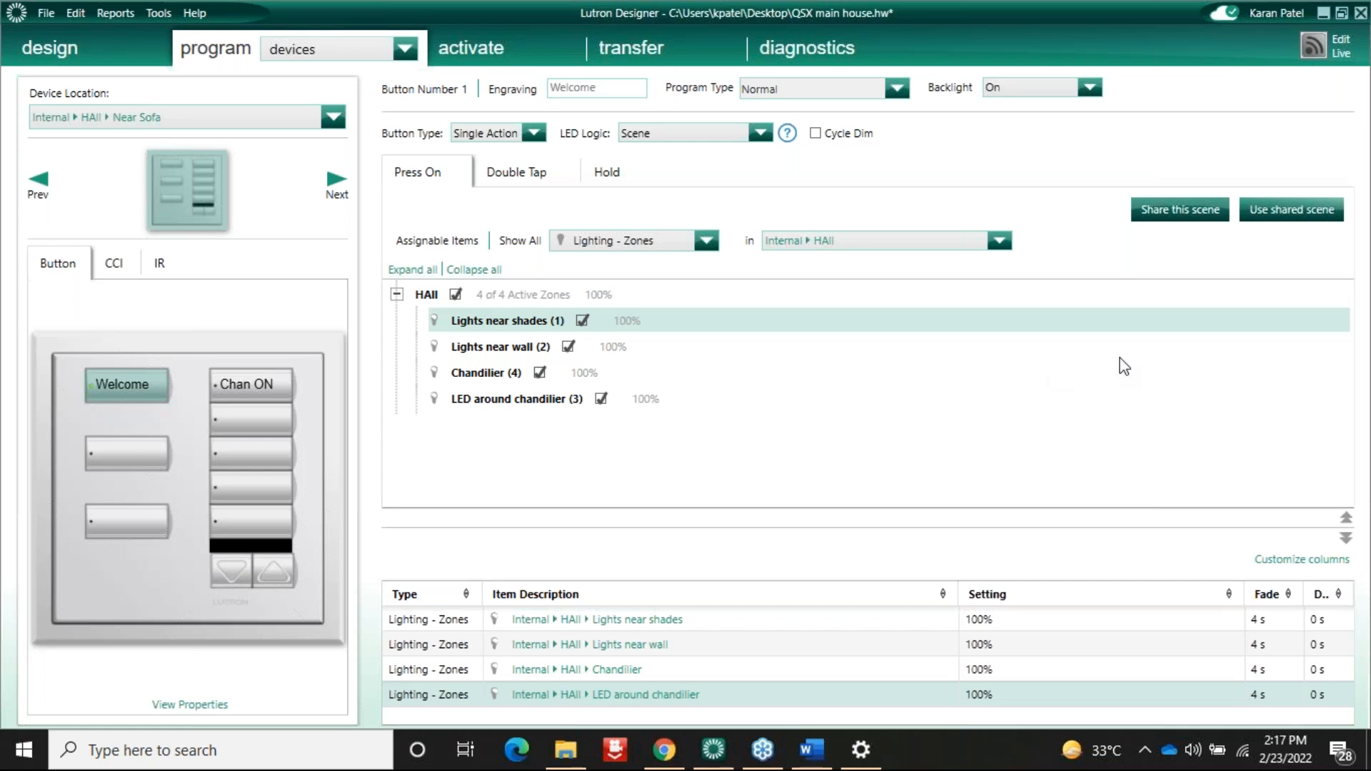
{"action": "left_click", "coordinate": [405, 48]}
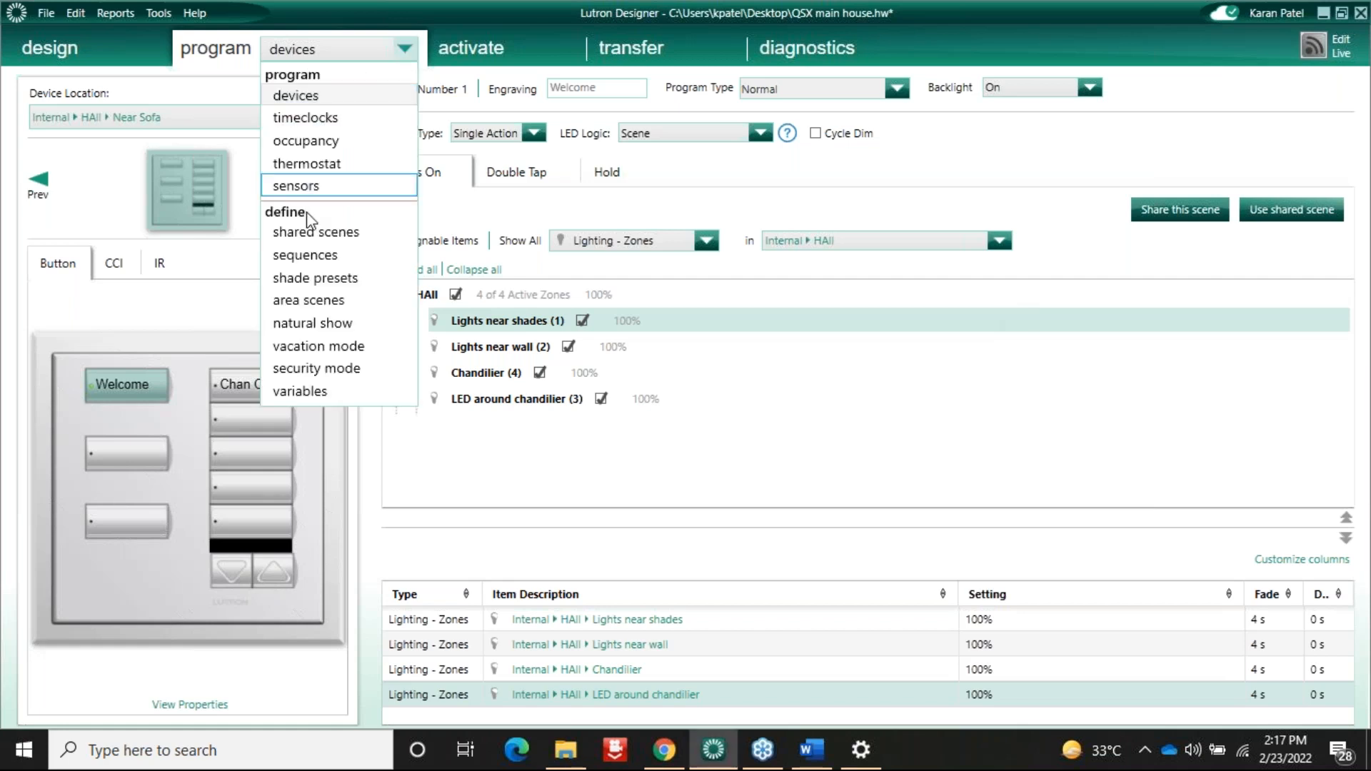
{"action": "left_click", "coordinate": [334, 256]}
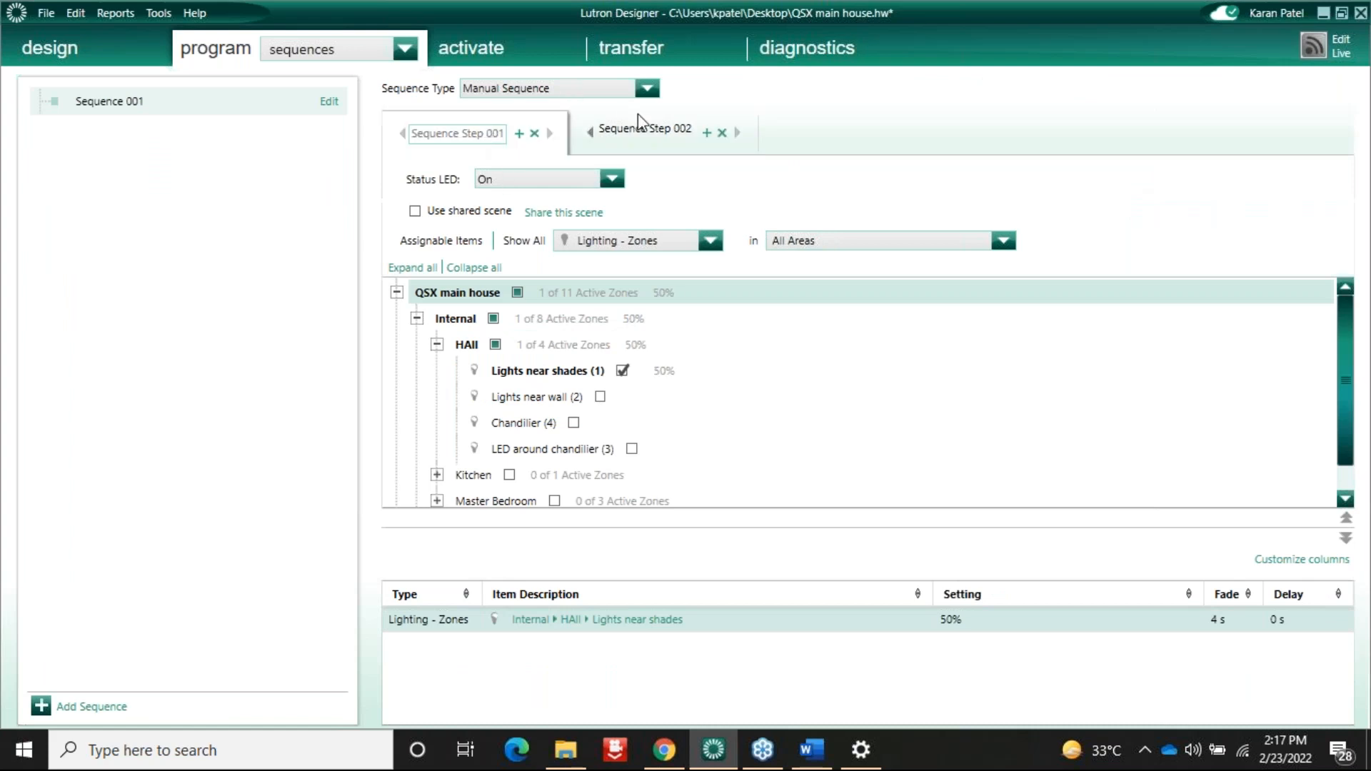
{"action": "left_click", "coordinate": [645, 136]}
{"action": "left_click", "coordinate": [493, 179]}
{"action": "left_click", "coordinate": [490, 202]}
{"action": "left_click", "coordinate": [347, 54]}
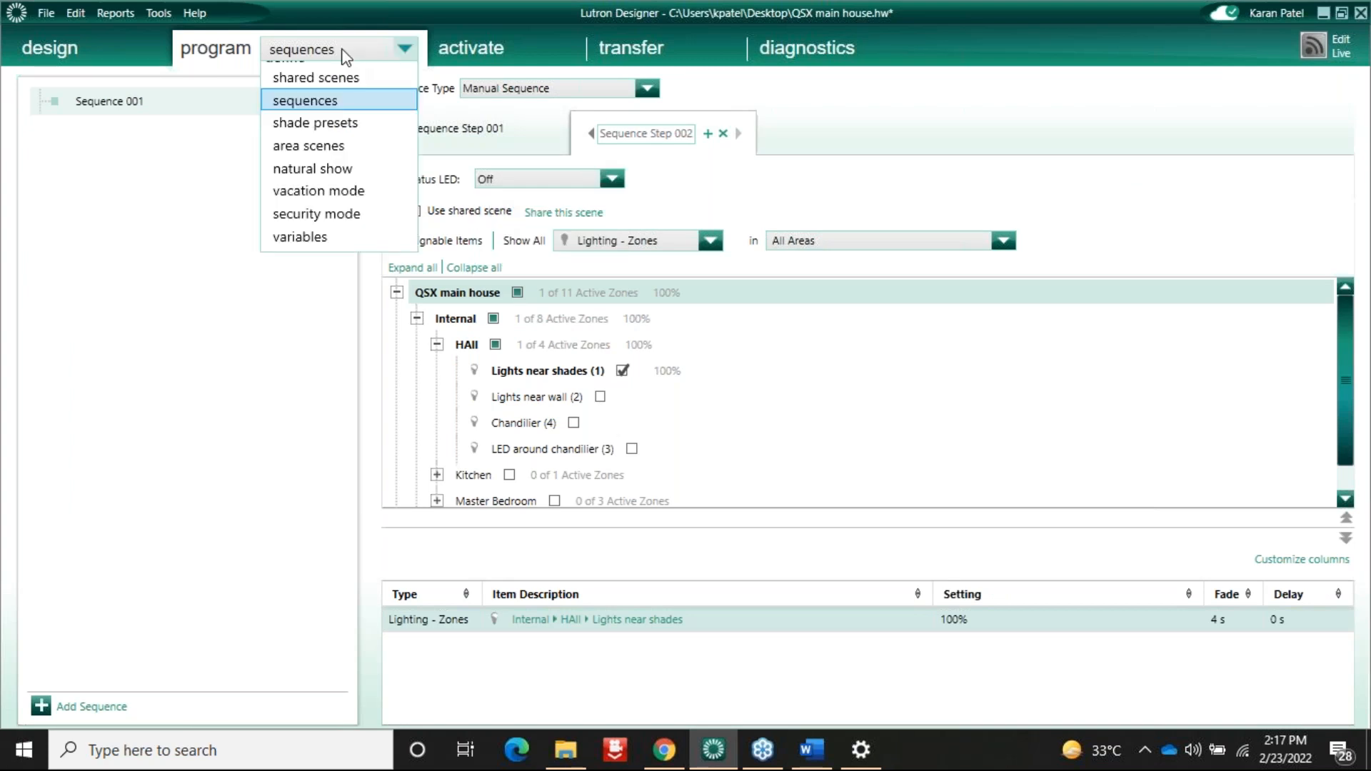
Step: Assign Sequence 001 to the Near Sofa keypad's Welcome button and set its LED logic to Defined by sequence
{"action": "left_click", "coordinate": [313, 98]}
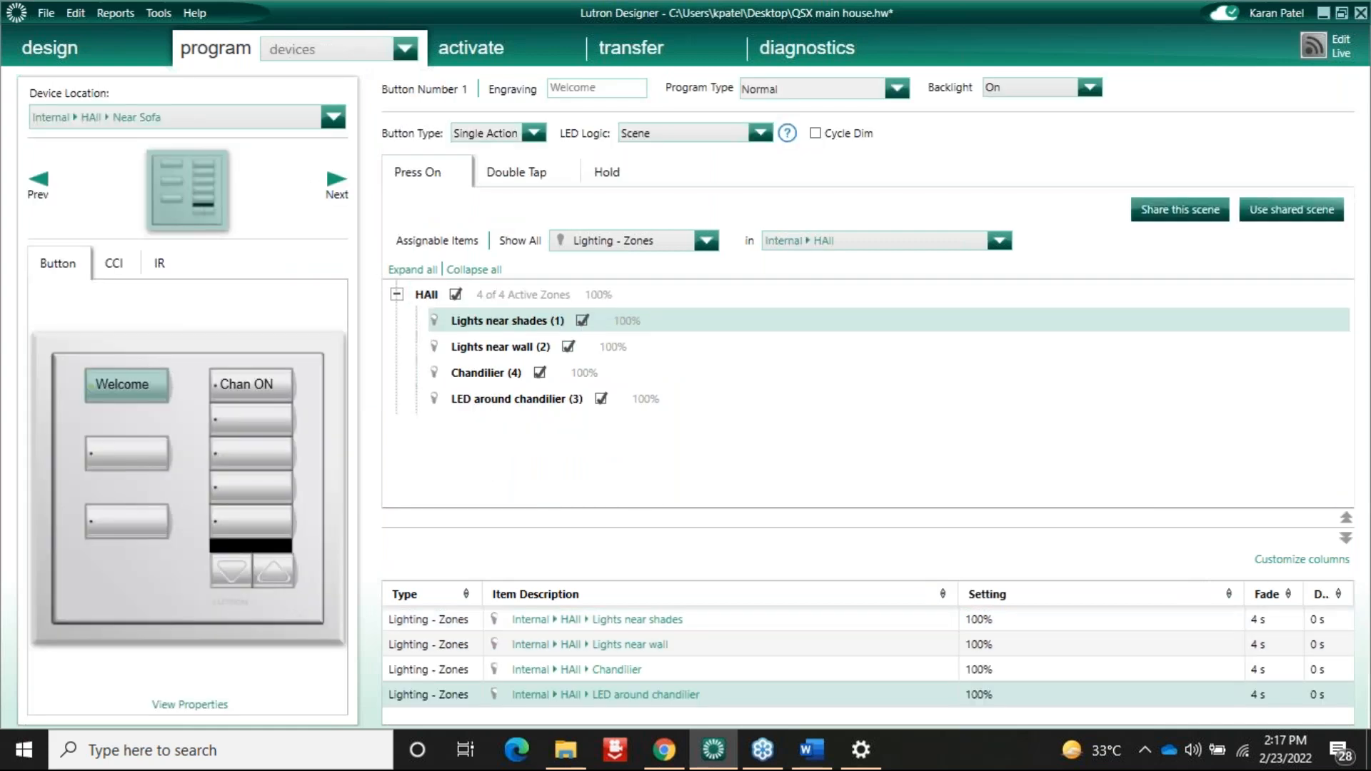
{"action": "left_click", "coordinate": [706, 241]}
{"action": "left_click", "coordinate": [619, 392]}
{"action": "left_click", "coordinate": [542, 321]}
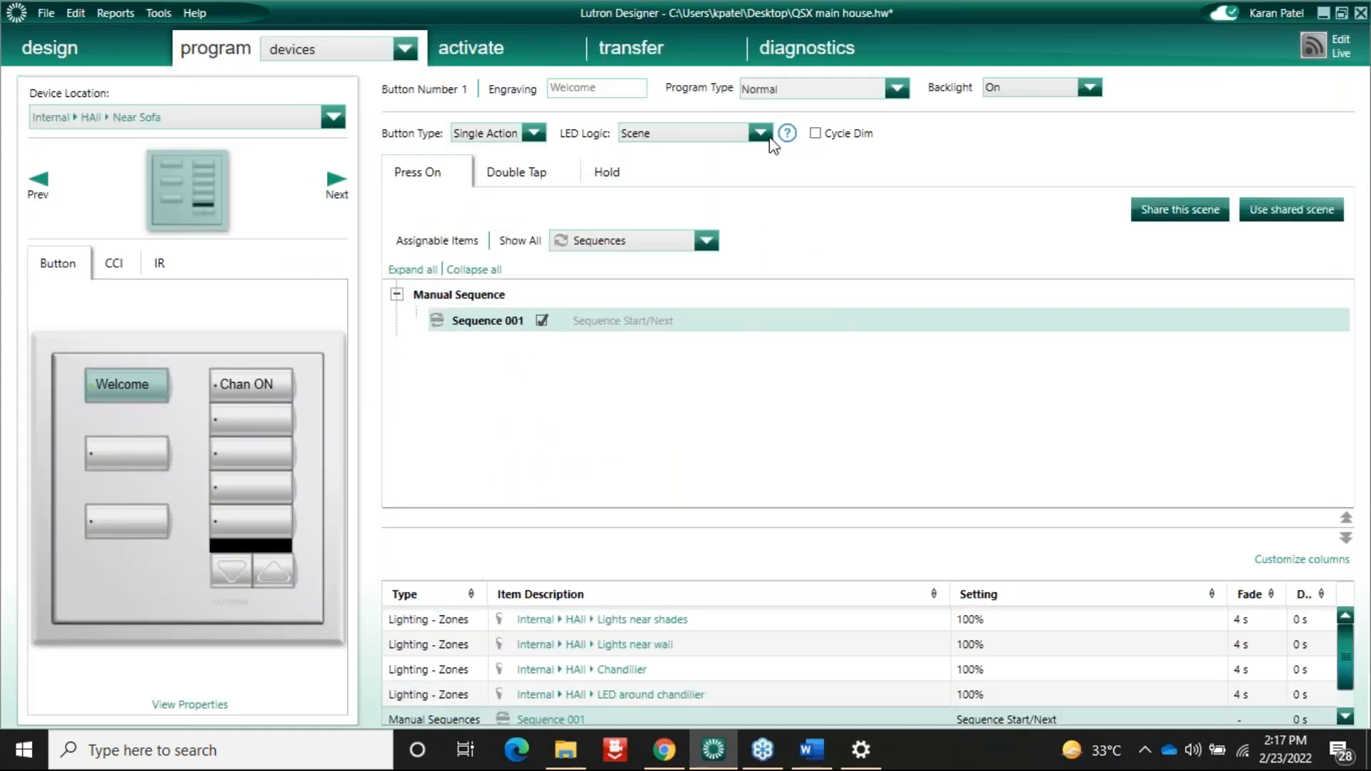
{"action": "left_click", "coordinate": [768, 136]}
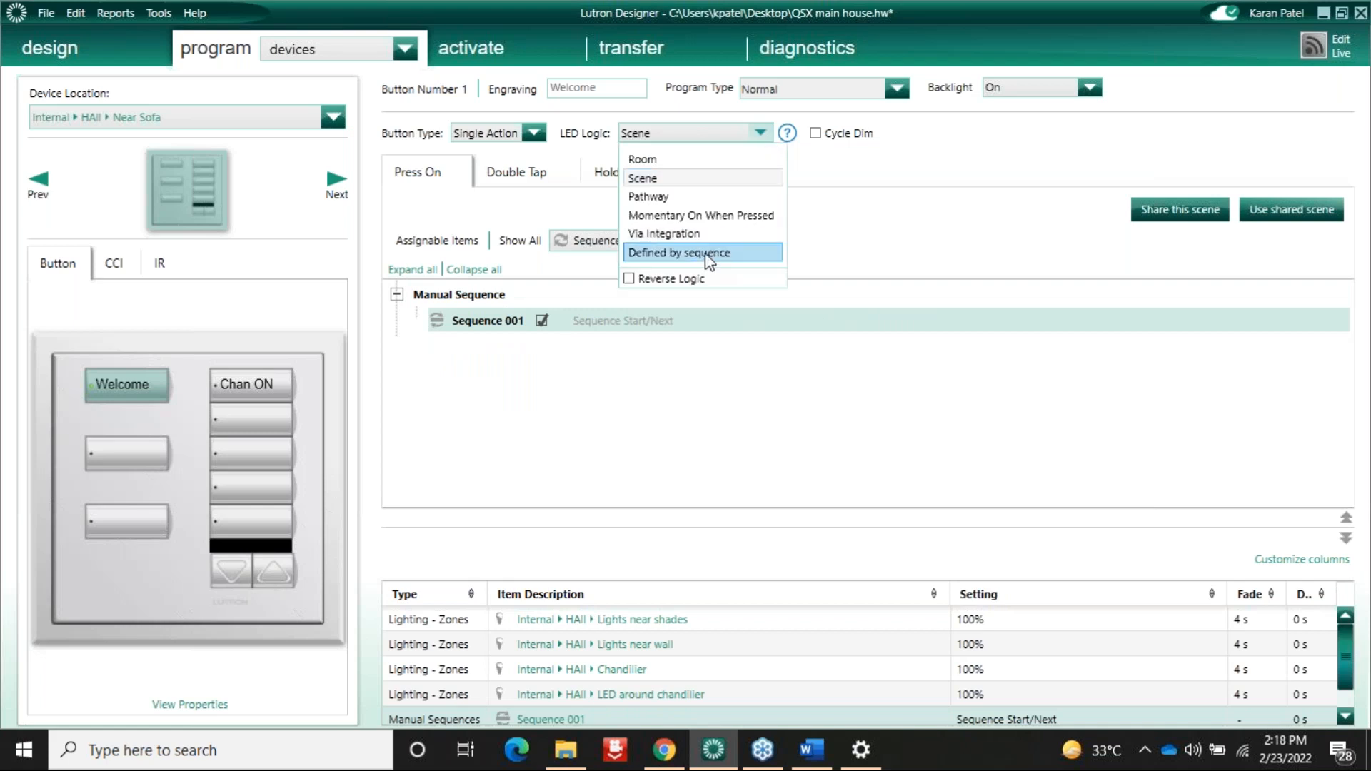
{"action": "left_click", "coordinate": [707, 253]}
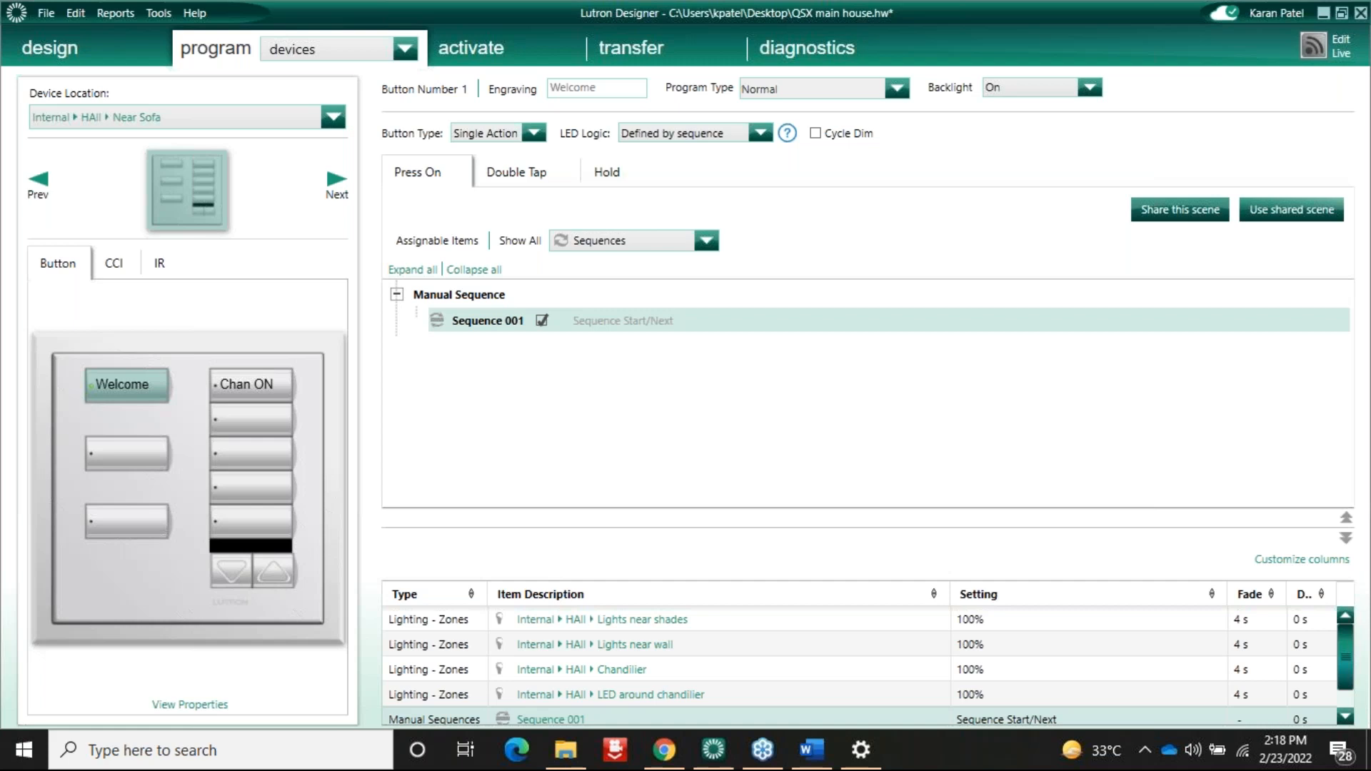
Step: Open the programming of the BEdleft Pico keypad in the Master Bedroom's Bedroom area
{"action": "left_click", "coordinate": [339, 119]}
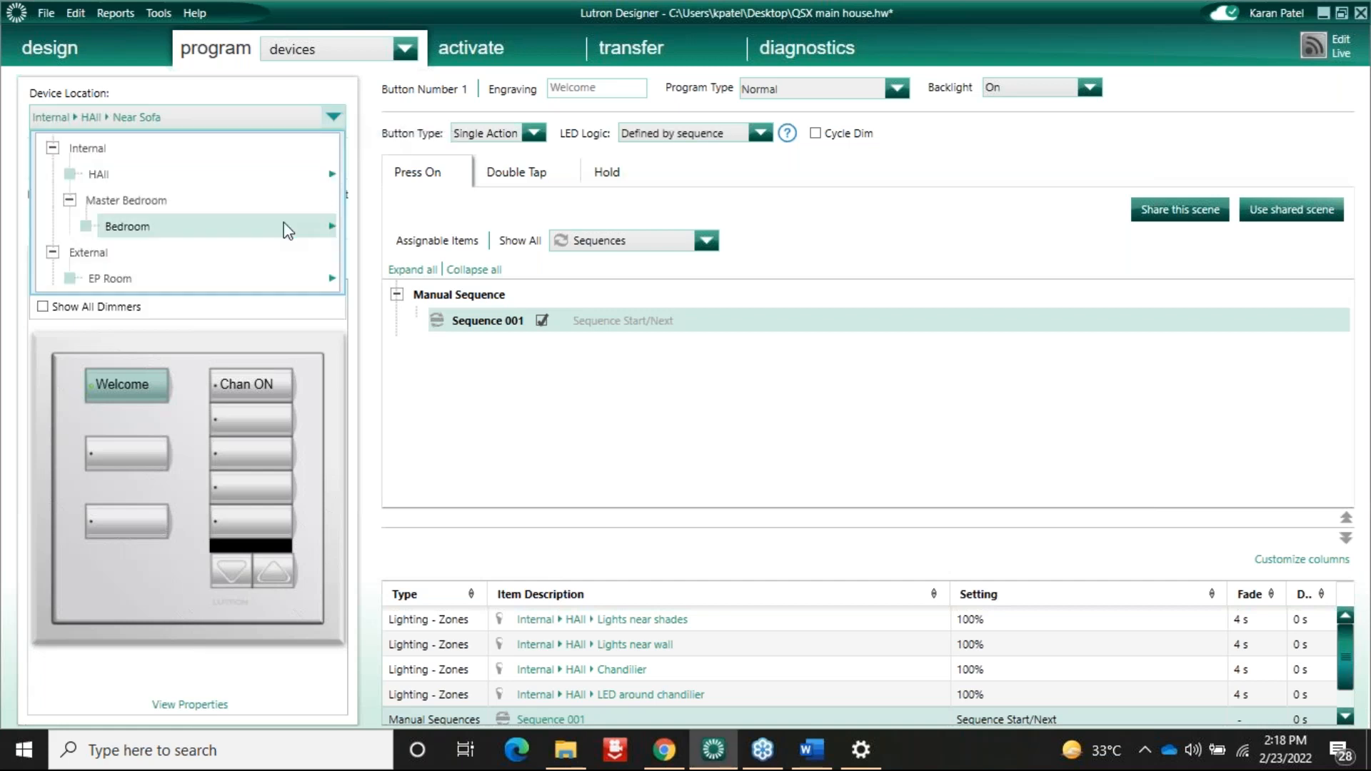
{"action": "mouse_move", "coordinate": [284, 223]}
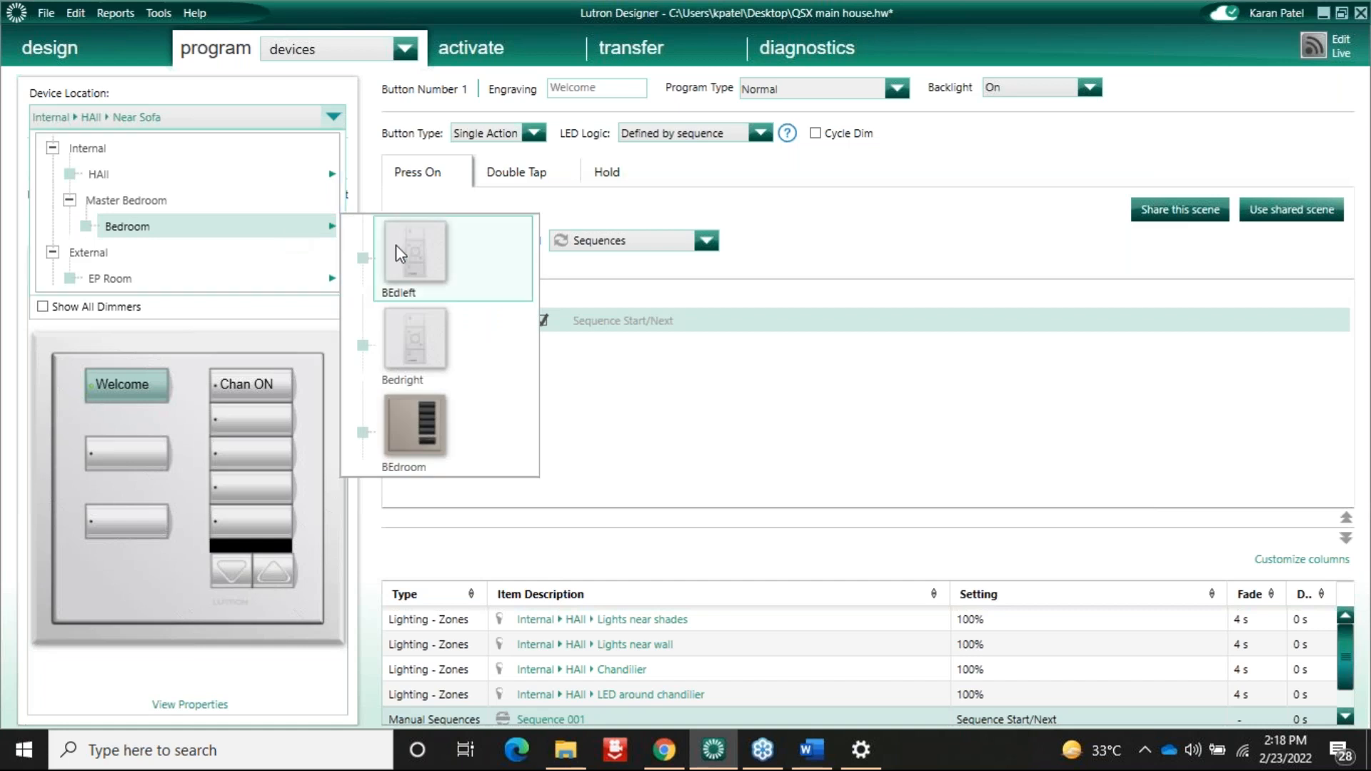
{"action": "mouse_move", "coordinate": [395, 244]}
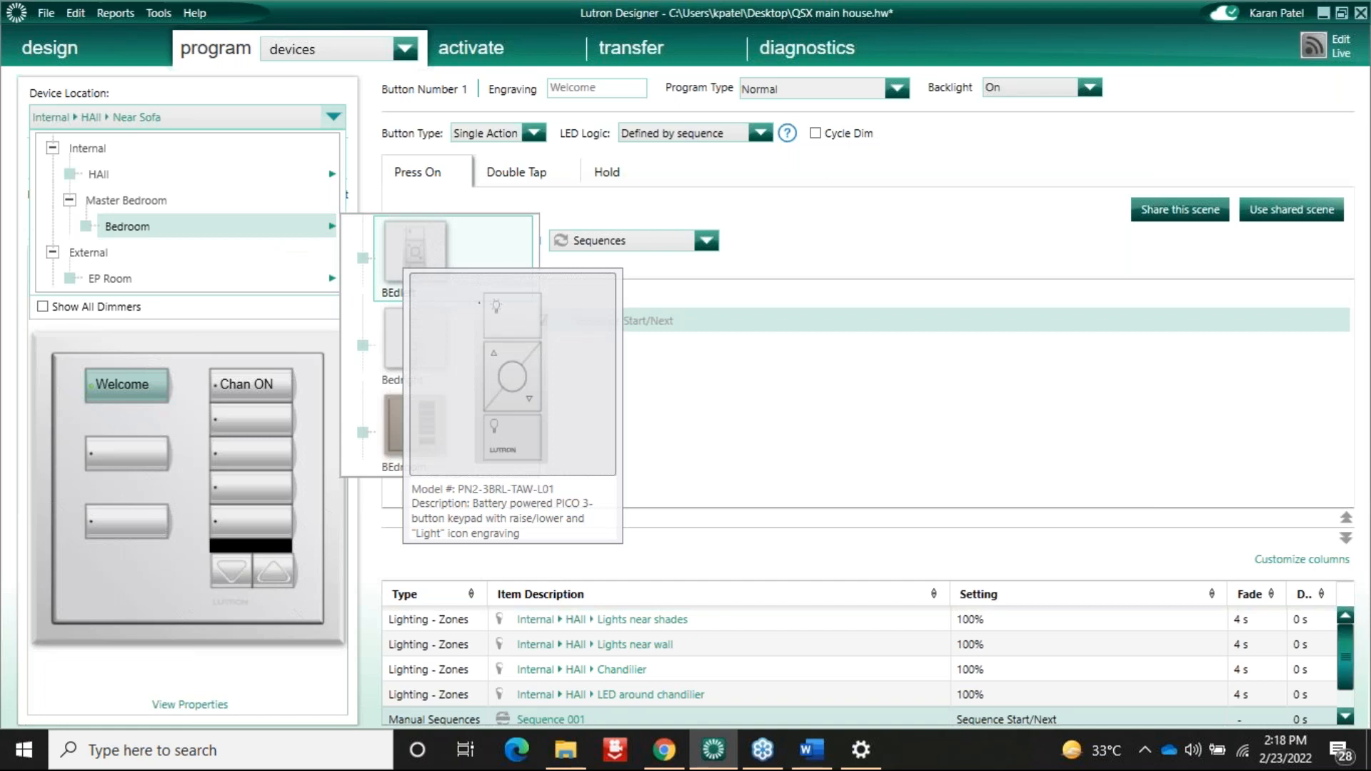
{"action": "left_click", "coordinate": [411, 250]}
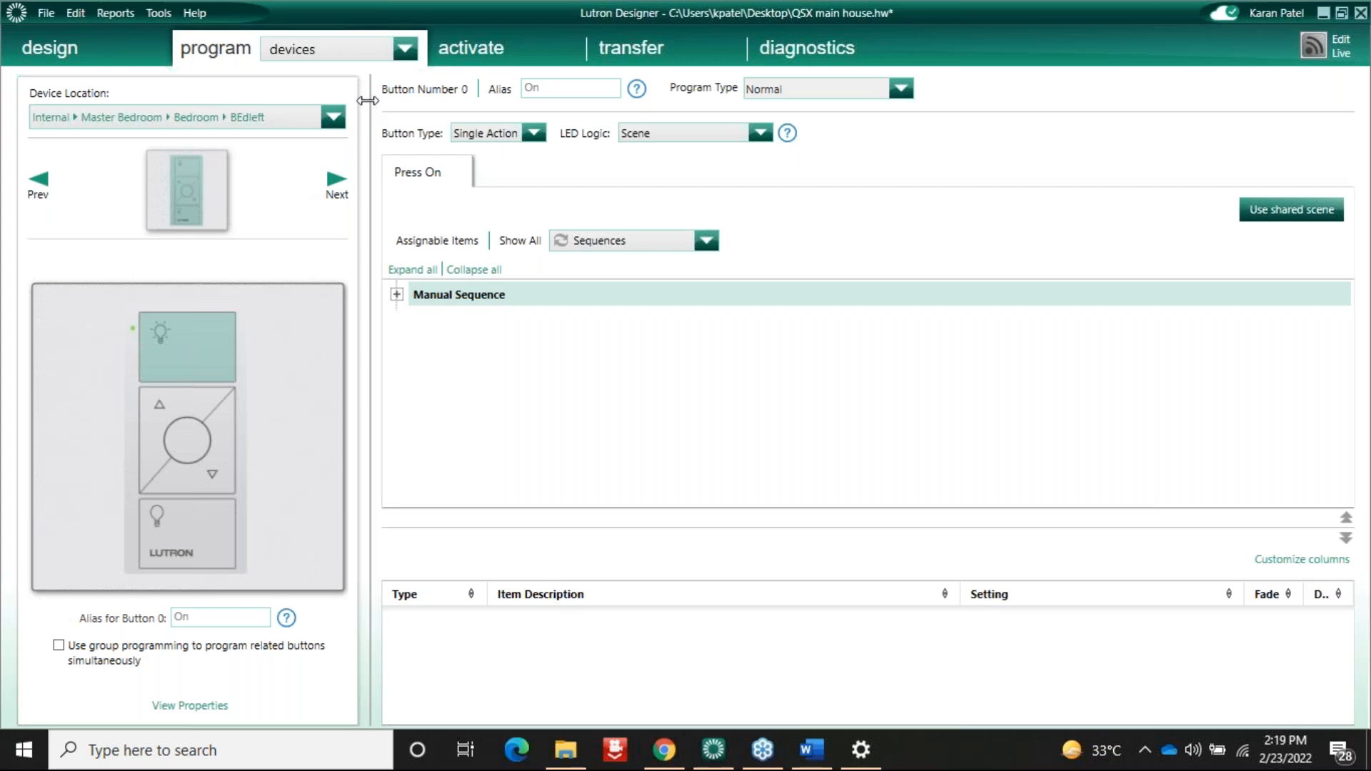
Step: Open the HAll Entry keypad's Welcome button and list its assignable lighting zones in HAll
{"action": "left_click", "coordinate": [372, 52]}
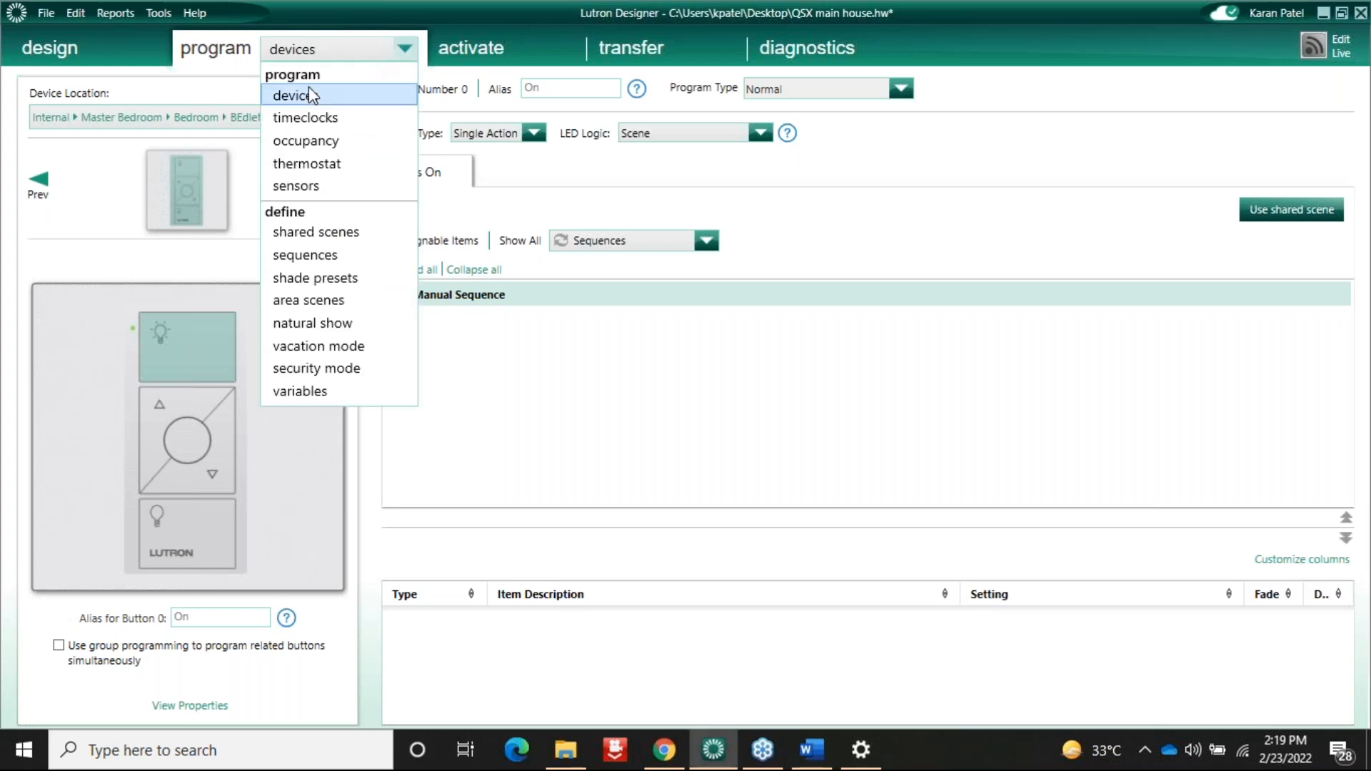
{"action": "left_click", "coordinate": [318, 95]}
{"action": "left_click", "coordinate": [325, 118]}
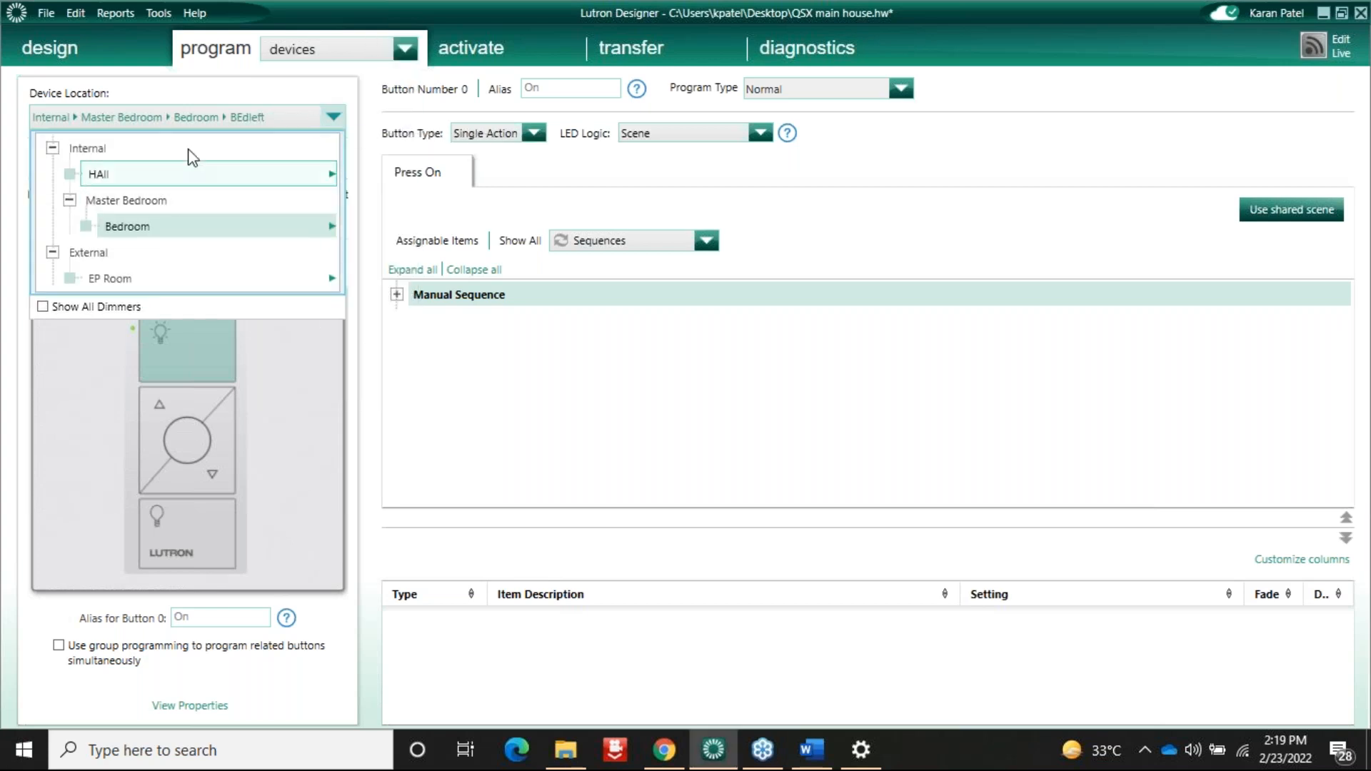
{"action": "left_click", "coordinate": [207, 178]}
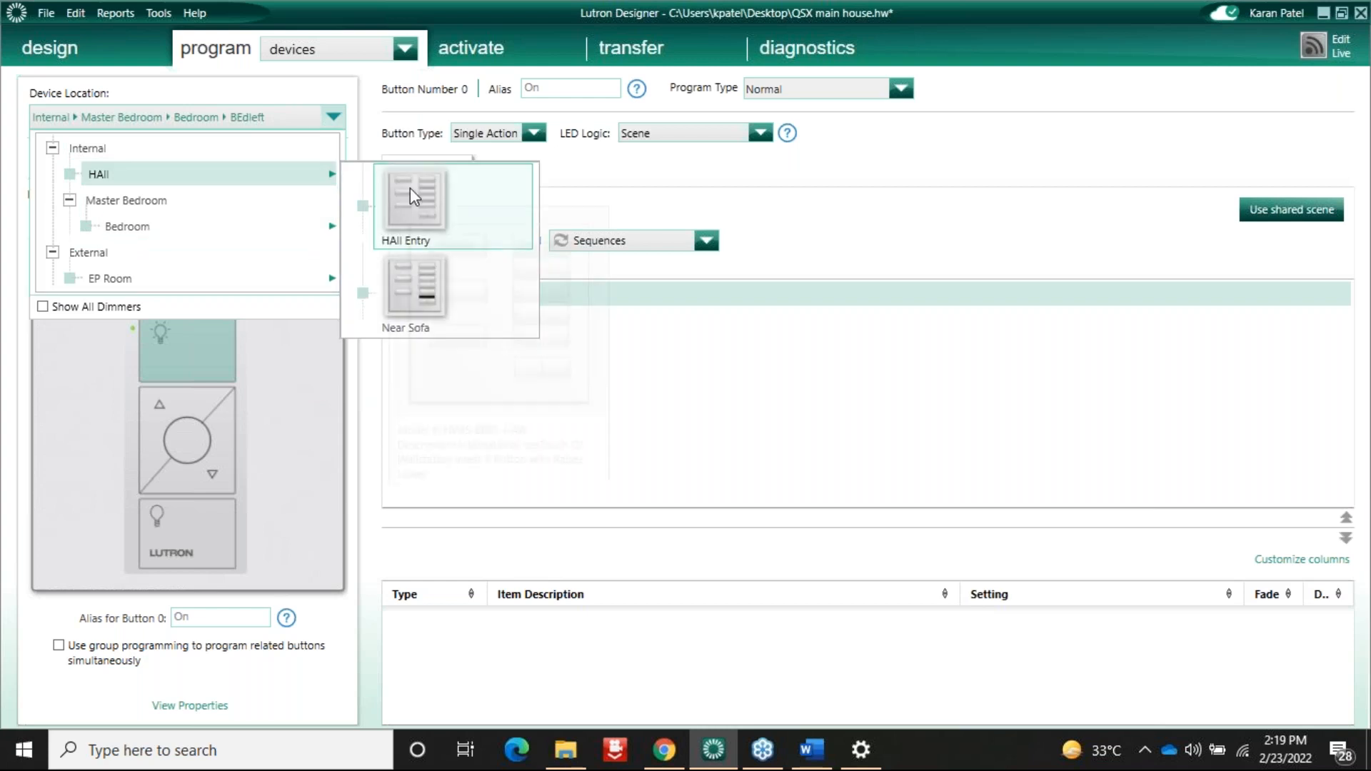
{"action": "mouse_move", "coordinate": [410, 187]}
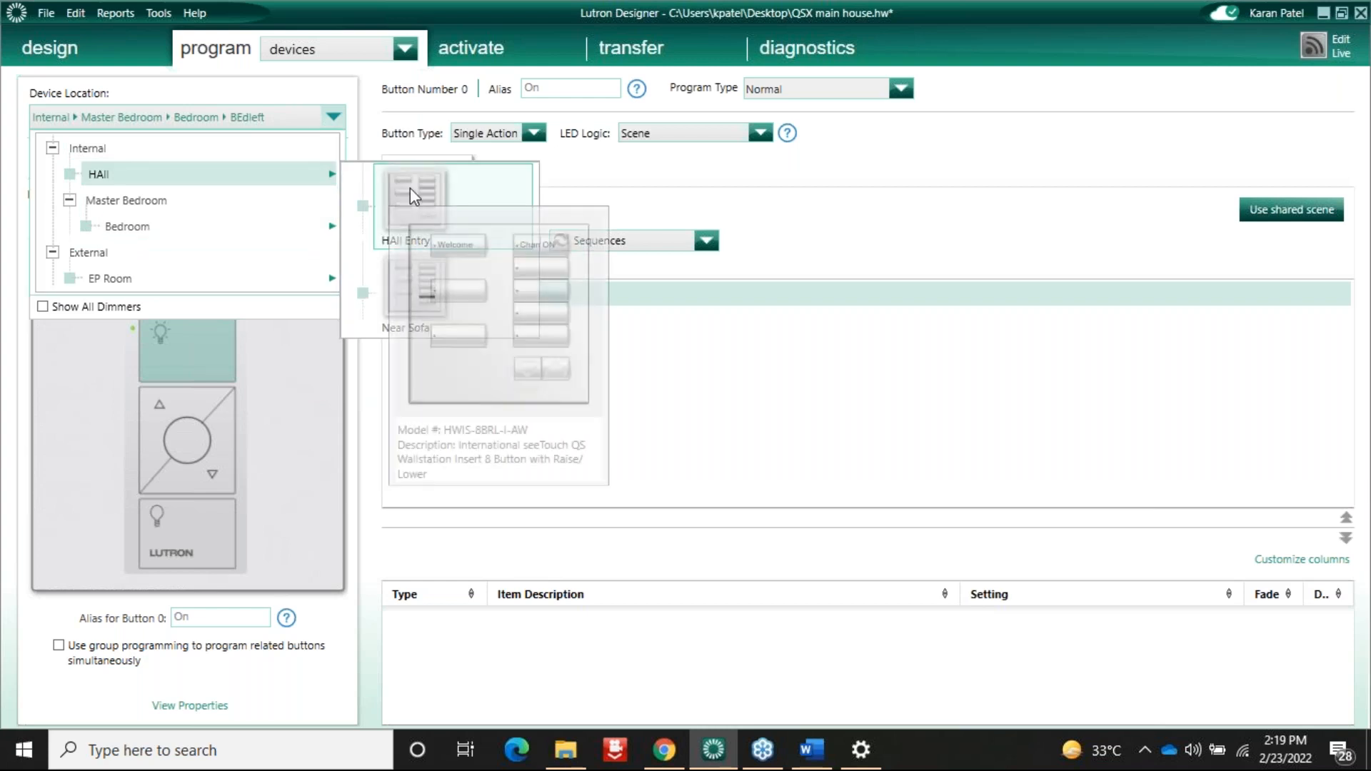
{"action": "left_click", "coordinate": [410, 187]}
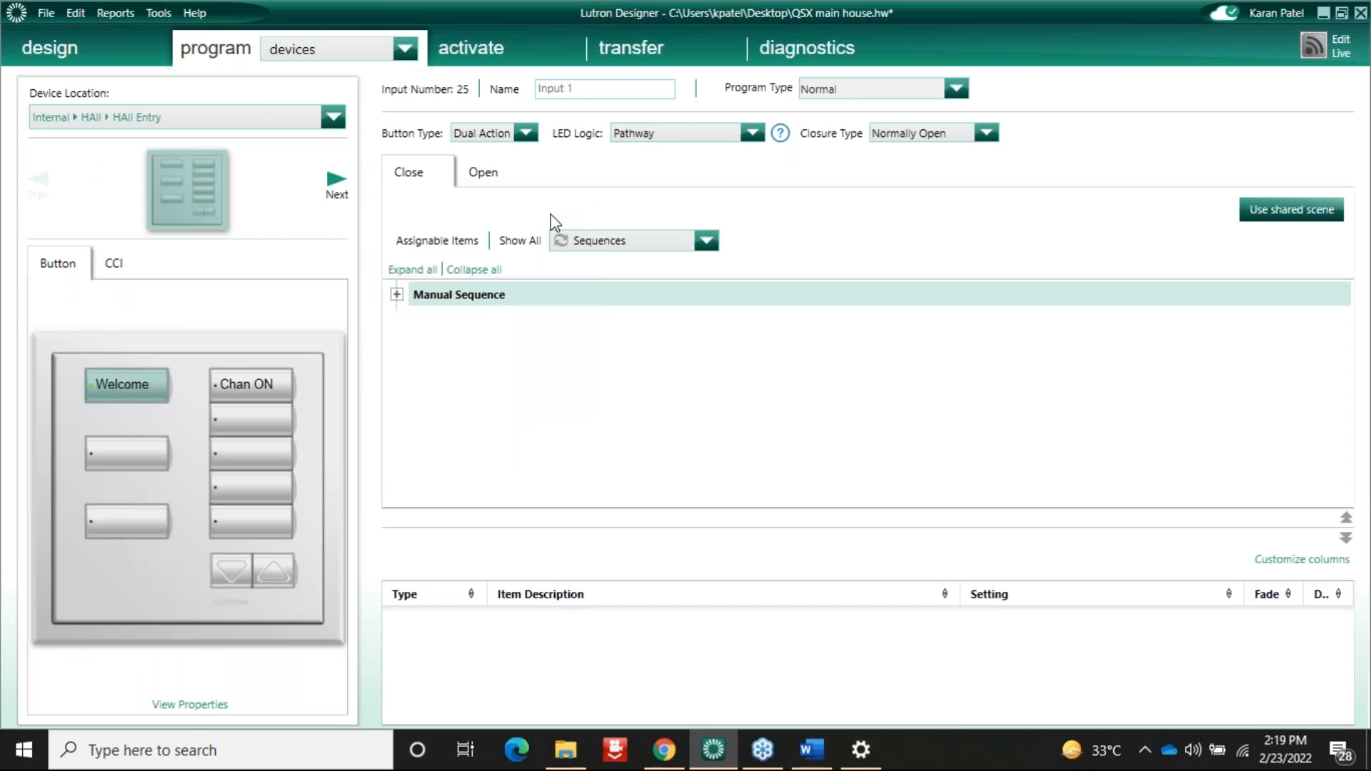
{"action": "left_click", "coordinate": [641, 241]}
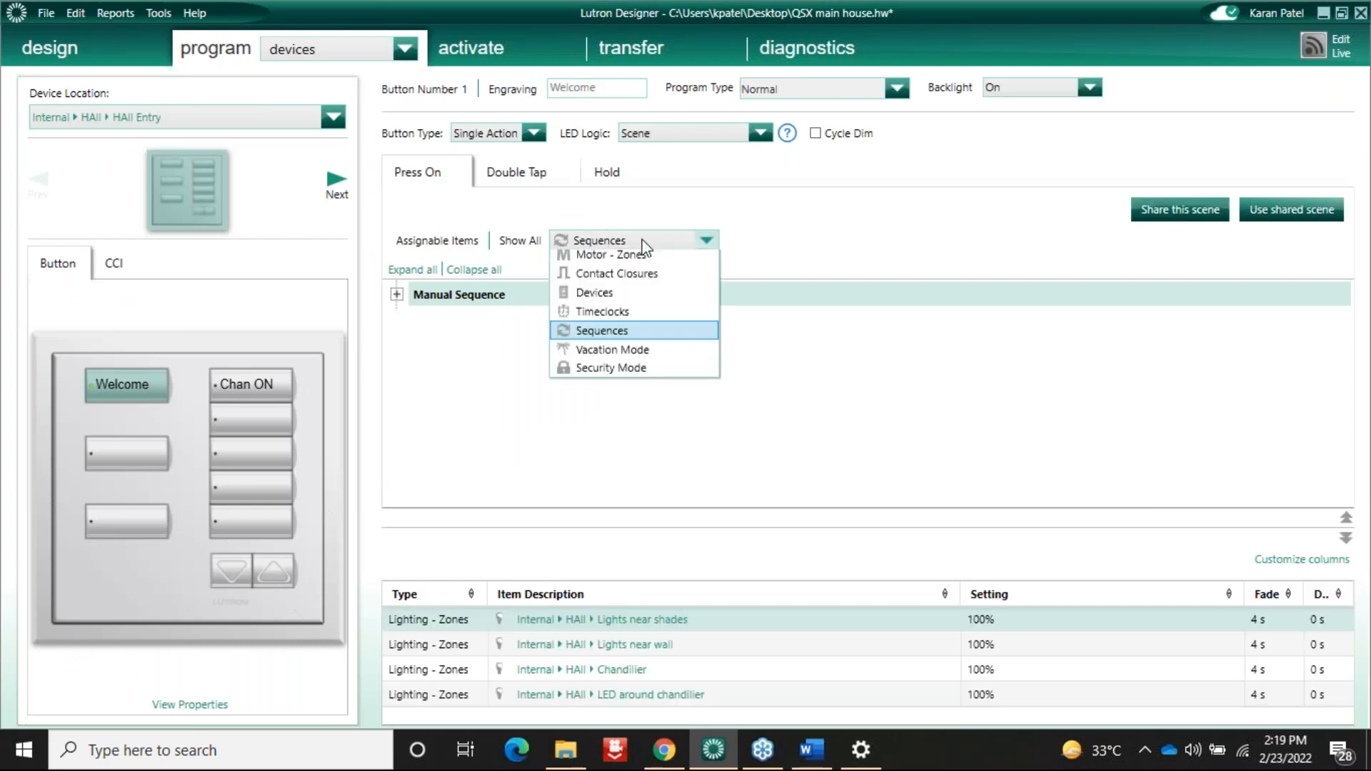
{"action": "scroll", "coordinate": [643, 247], "scroll_direction": "up", "scroll_amount": 2}
{"action": "left_click", "coordinate": [614, 262]}
{"action": "double_click", "coordinate": [114, 384]}
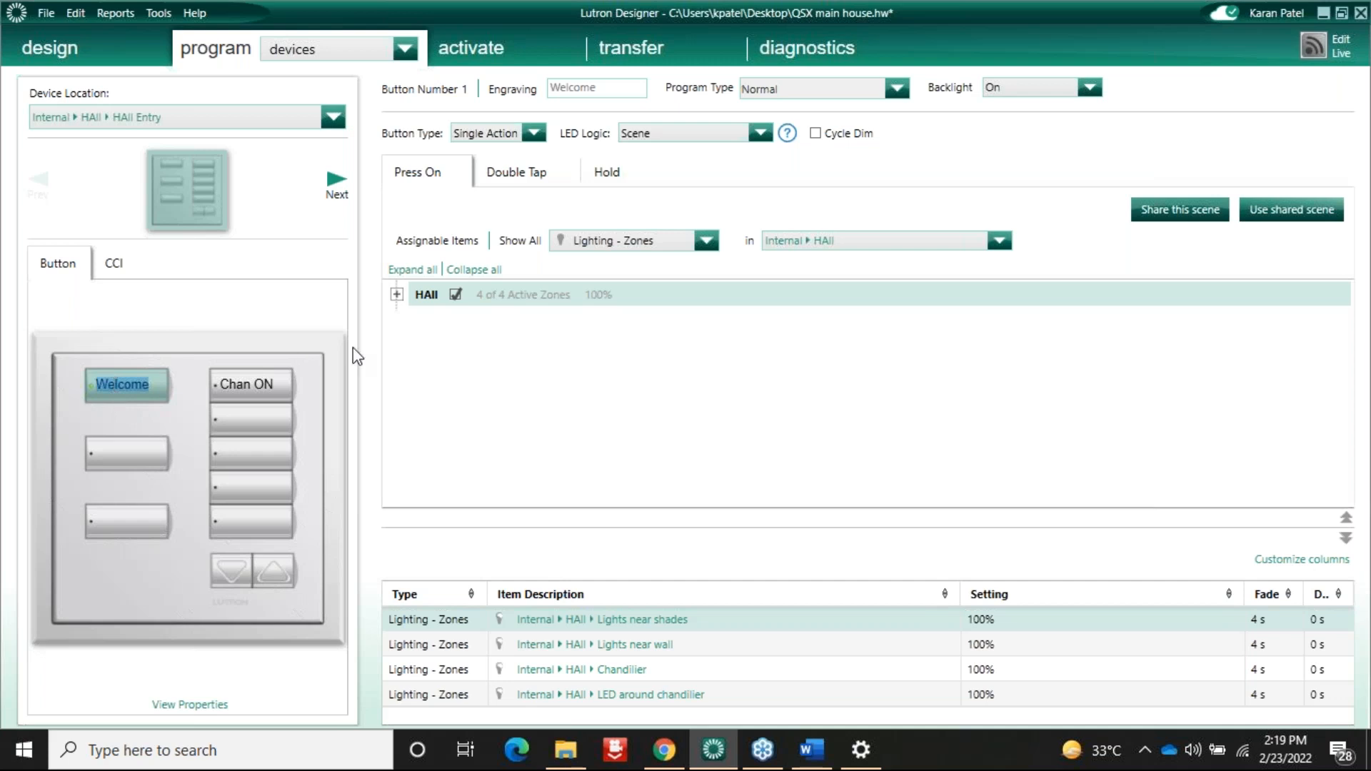
{"action": "left_click", "coordinate": [922, 207]}
Step: Copy the HAll Entry keypad's Welcome button programming onto the Welcome button of the BEdroom keypad
{"action": "right_click", "coordinate": [161, 382]}
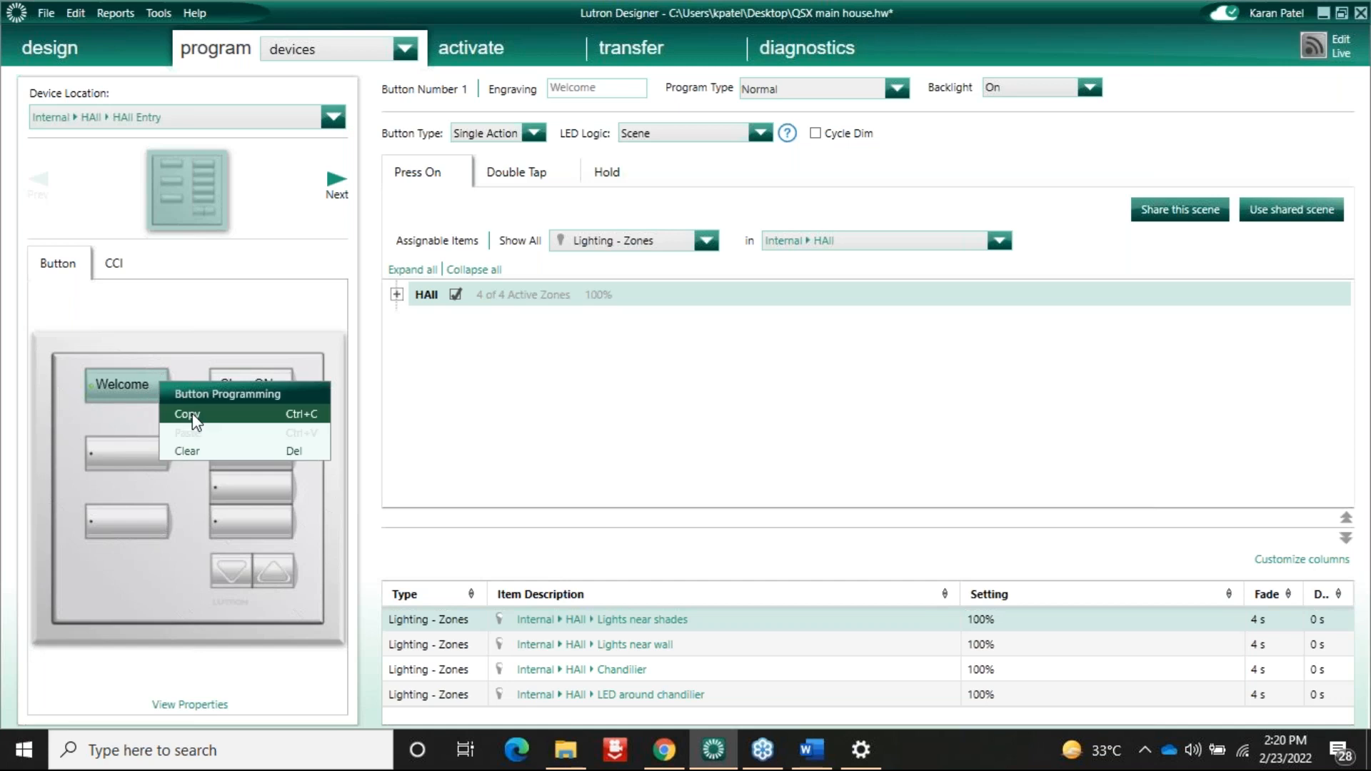
{"action": "left_click", "coordinate": [189, 420]}
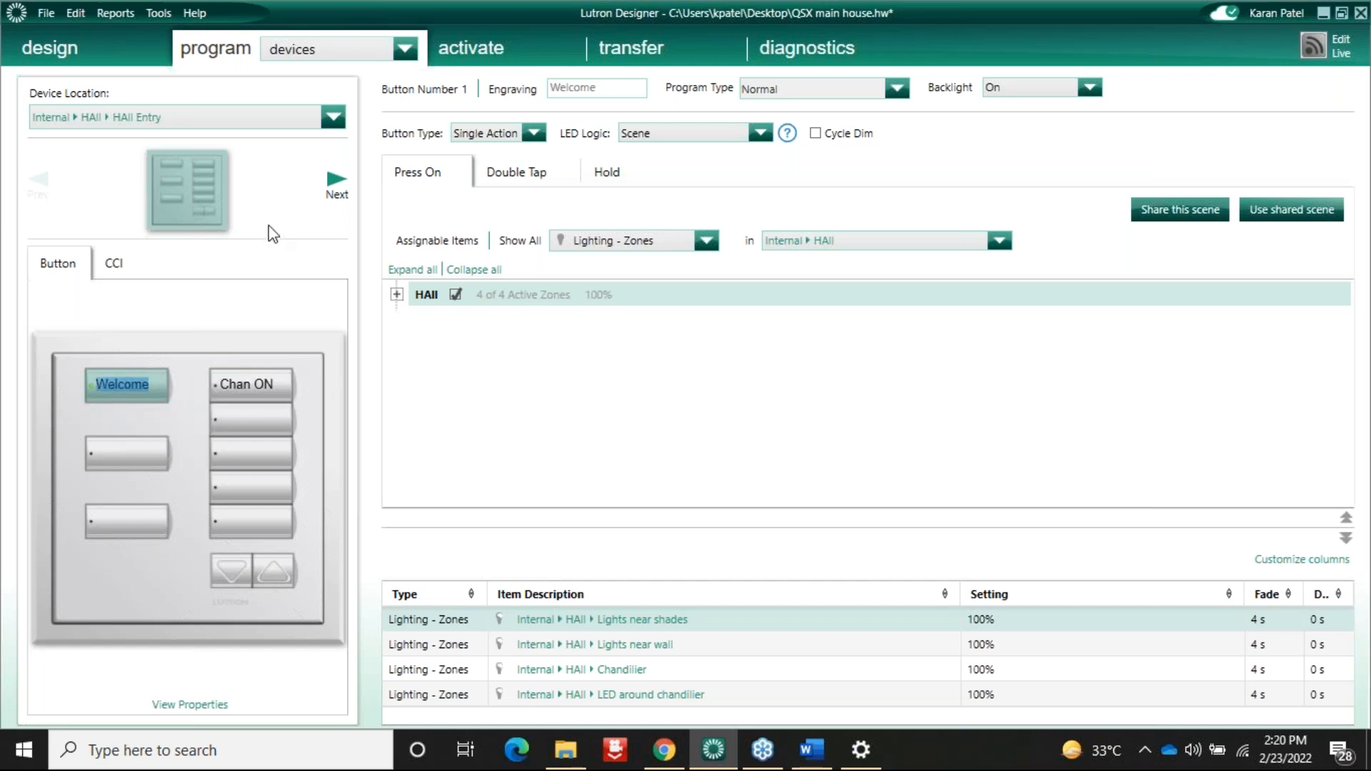
{"action": "left_click", "coordinate": [338, 178]}
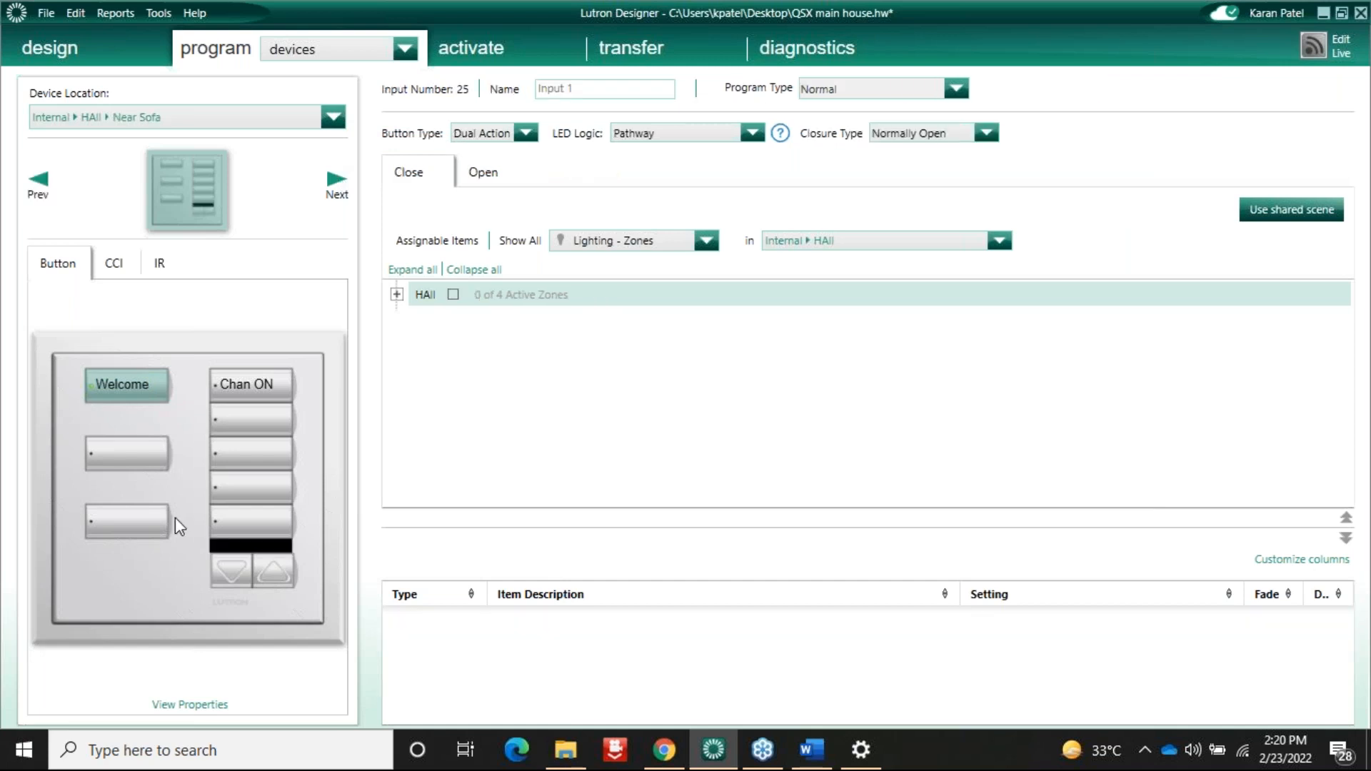
{"action": "left_click", "coordinate": [333, 117]}
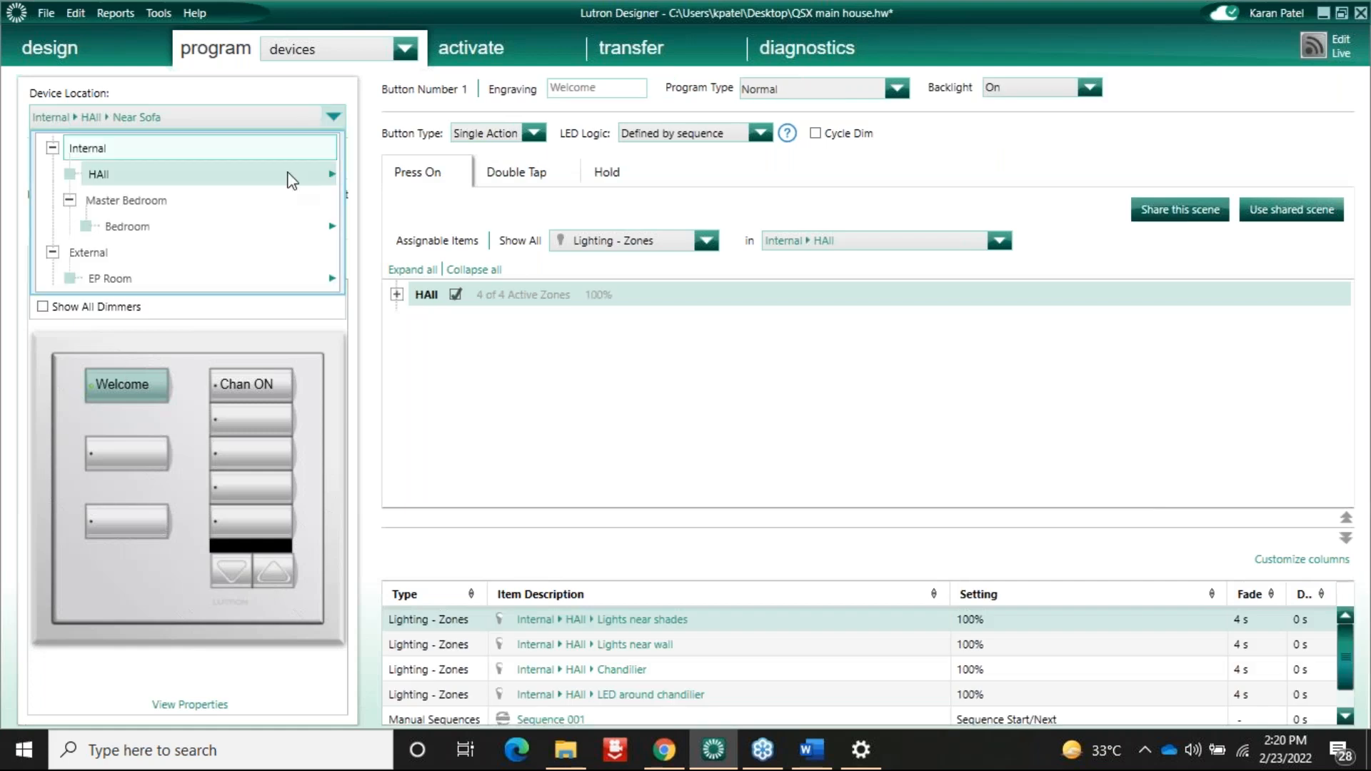
{"action": "mouse_move", "coordinate": [289, 227]}
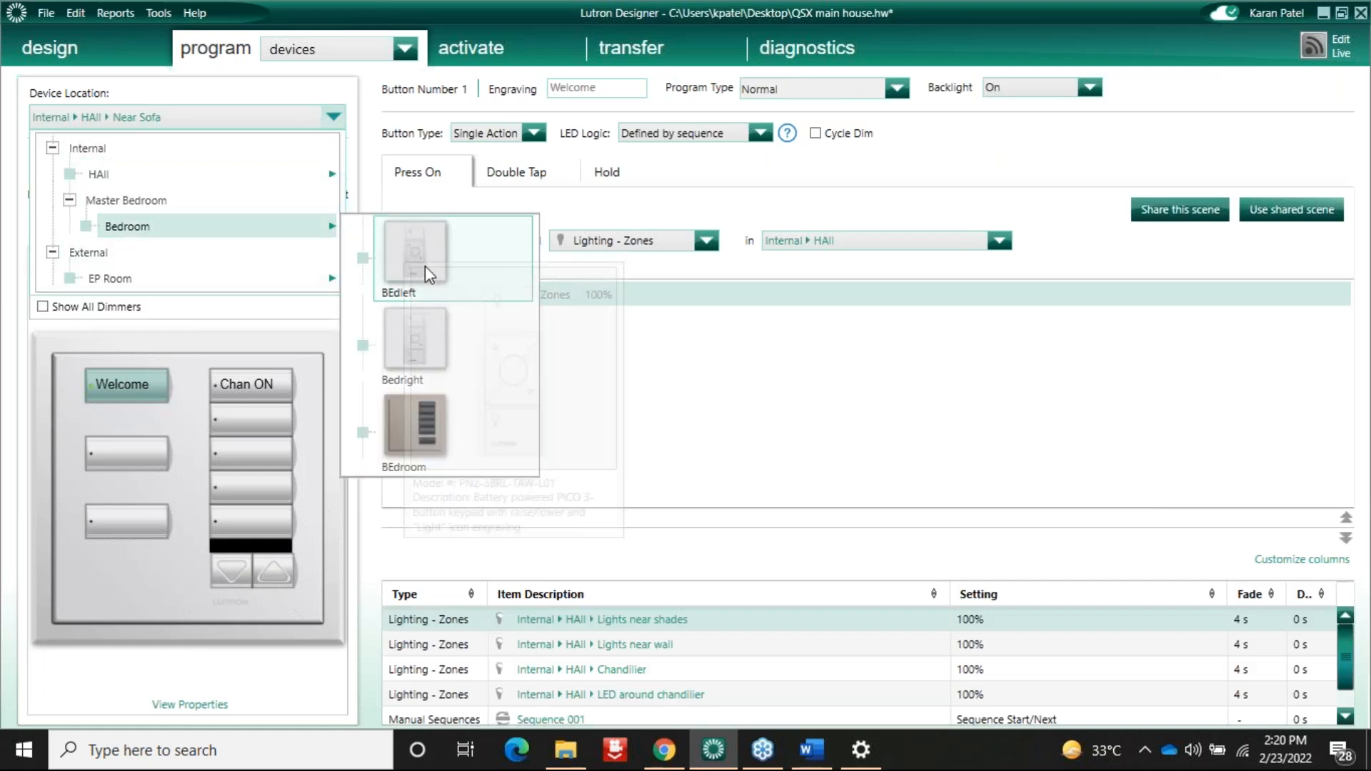
{"action": "left_click", "coordinate": [420, 423]}
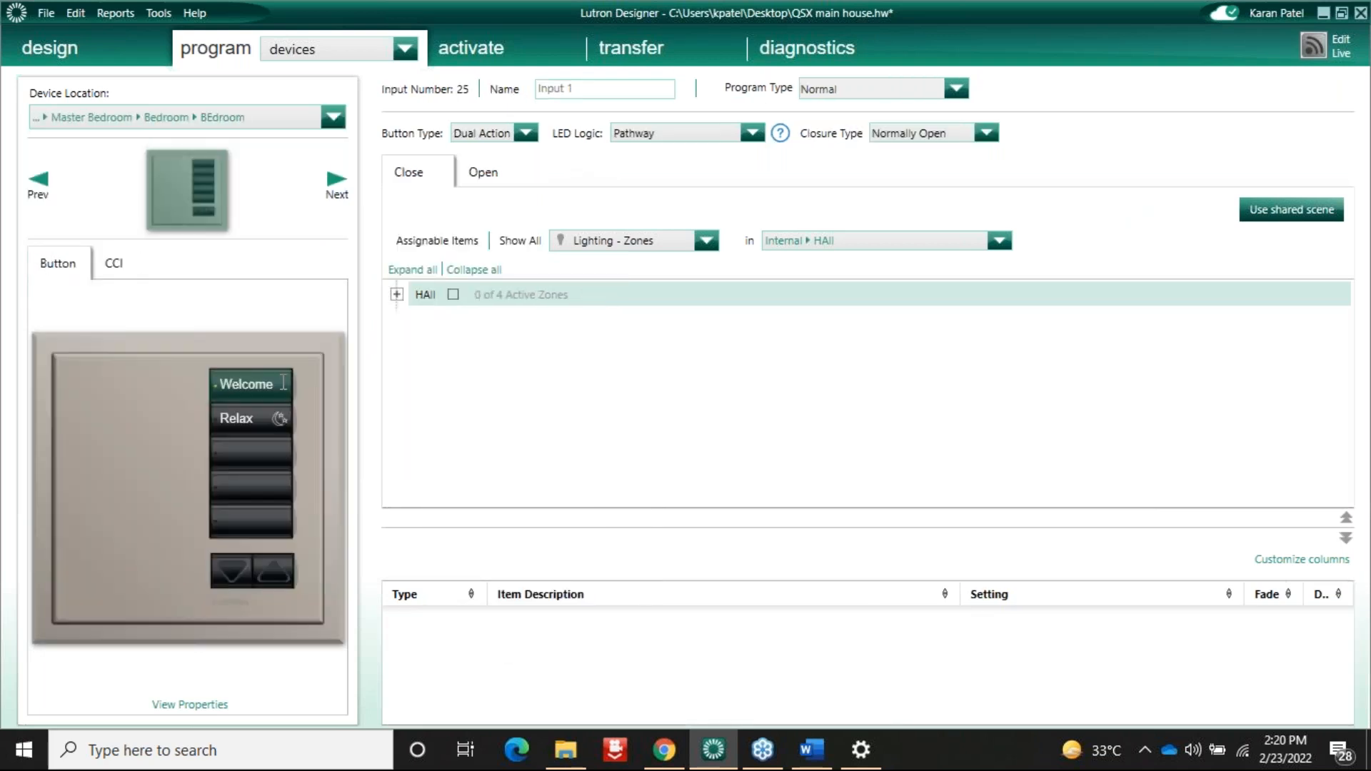
{"action": "right_click", "coordinate": [283, 383]}
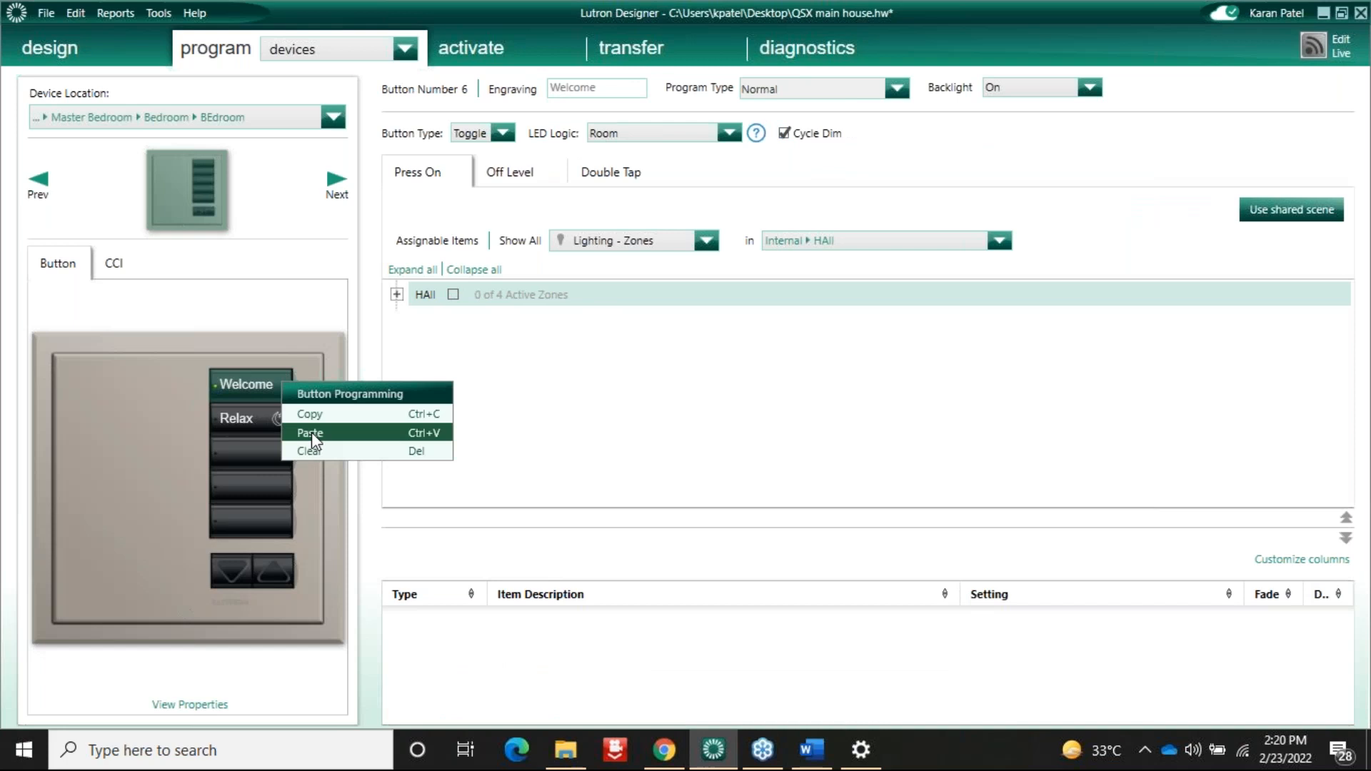
{"action": "left_click", "coordinate": [312, 432]}
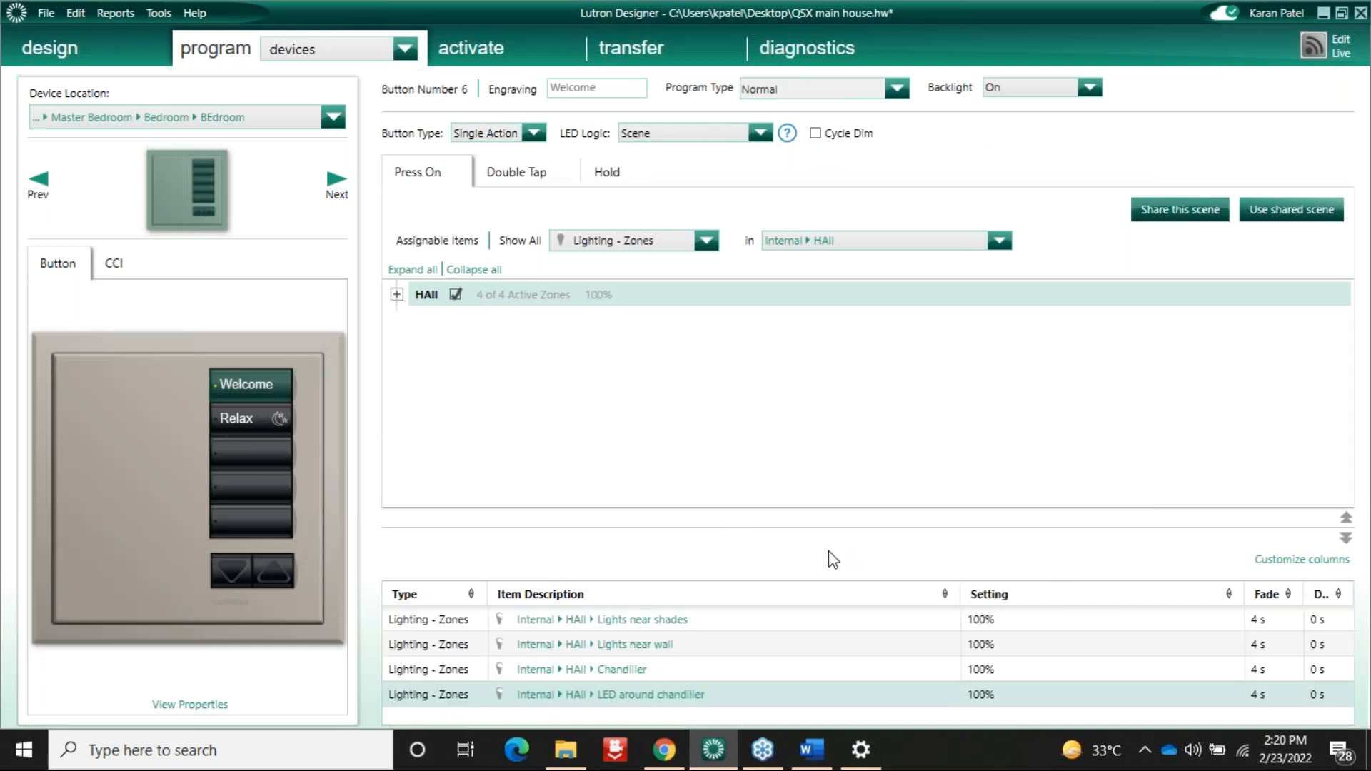
Step: Set the Lights near wall level to 50% for the BEdroom keypad's Welcome button
{"action": "left_click", "coordinate": [1030, 649]}
{"action": "left_click", "coordinate": [1030, 650]}
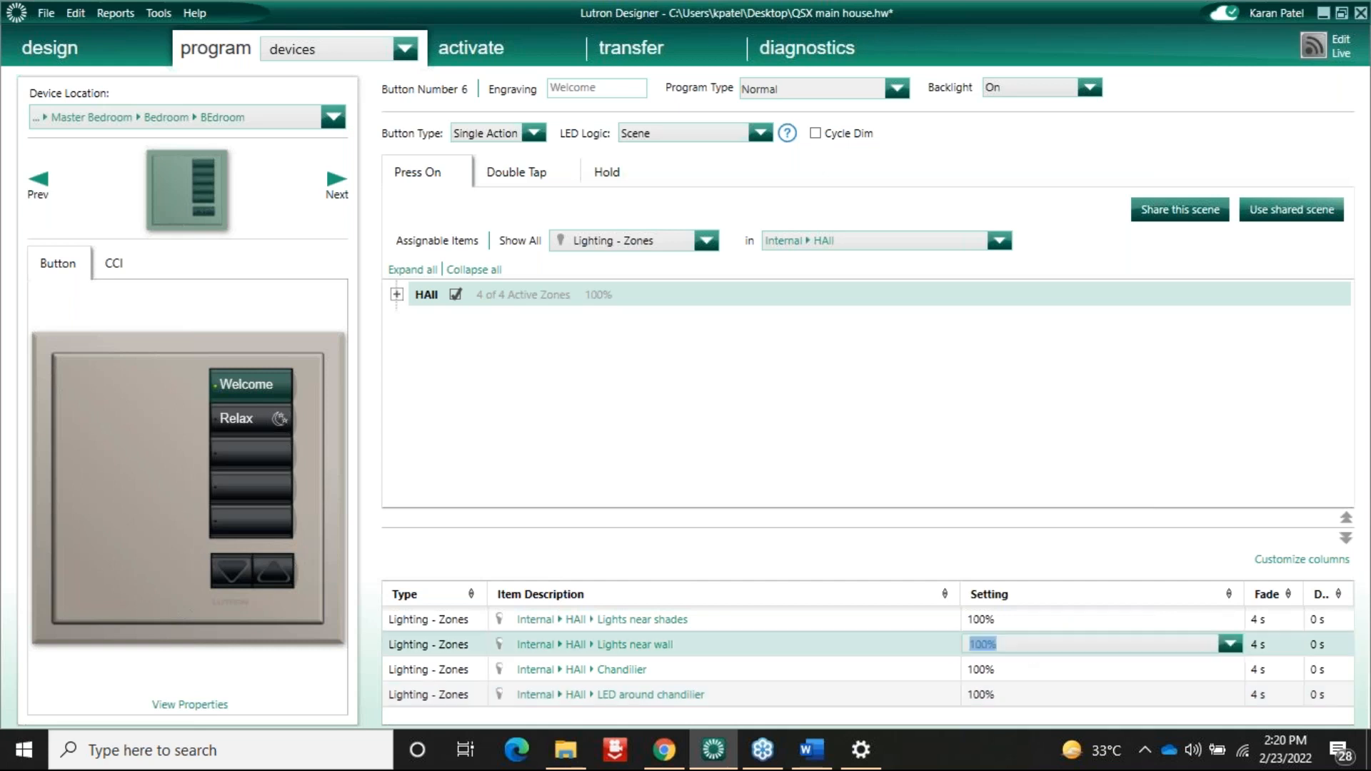
{"action": "type", "text": "50"}
{"action": "key", "text": "Return"}
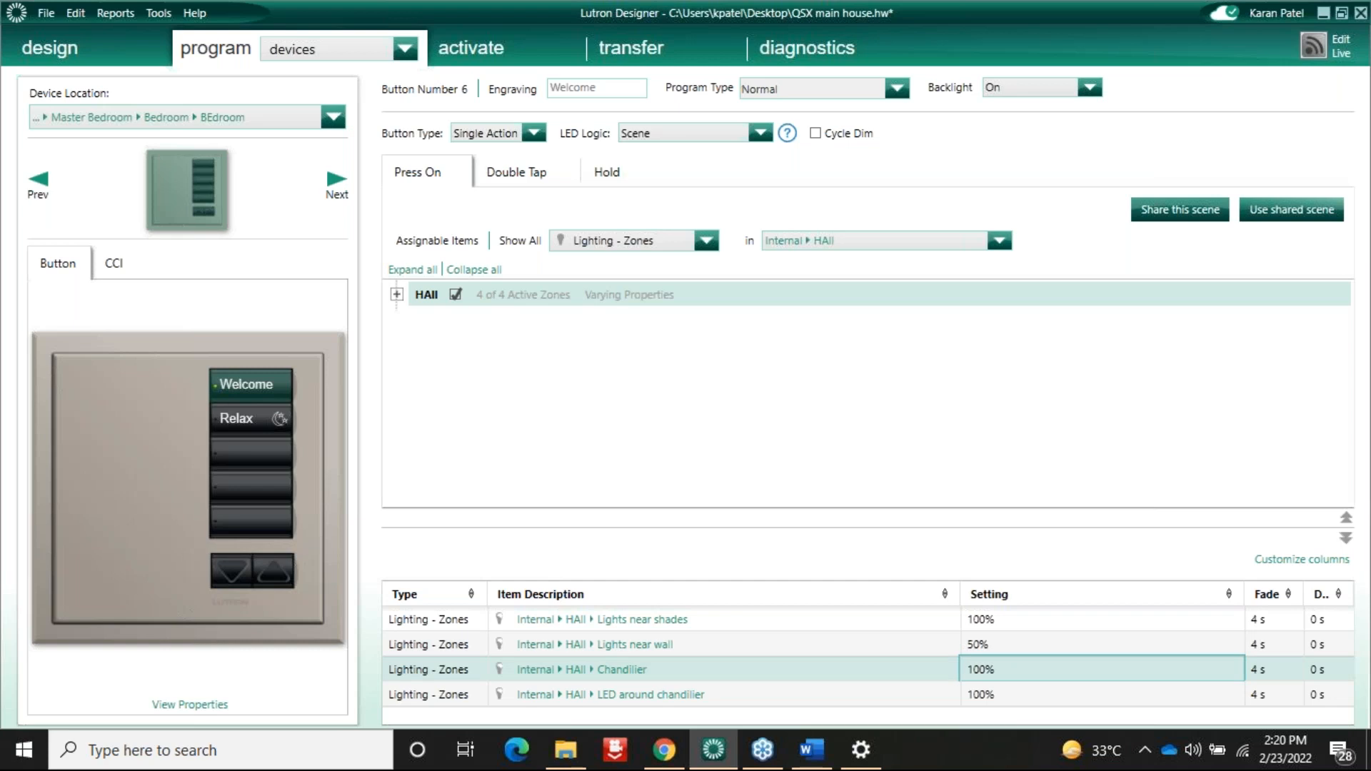
{"action": "right_click", "coordinate": [279, 394]}
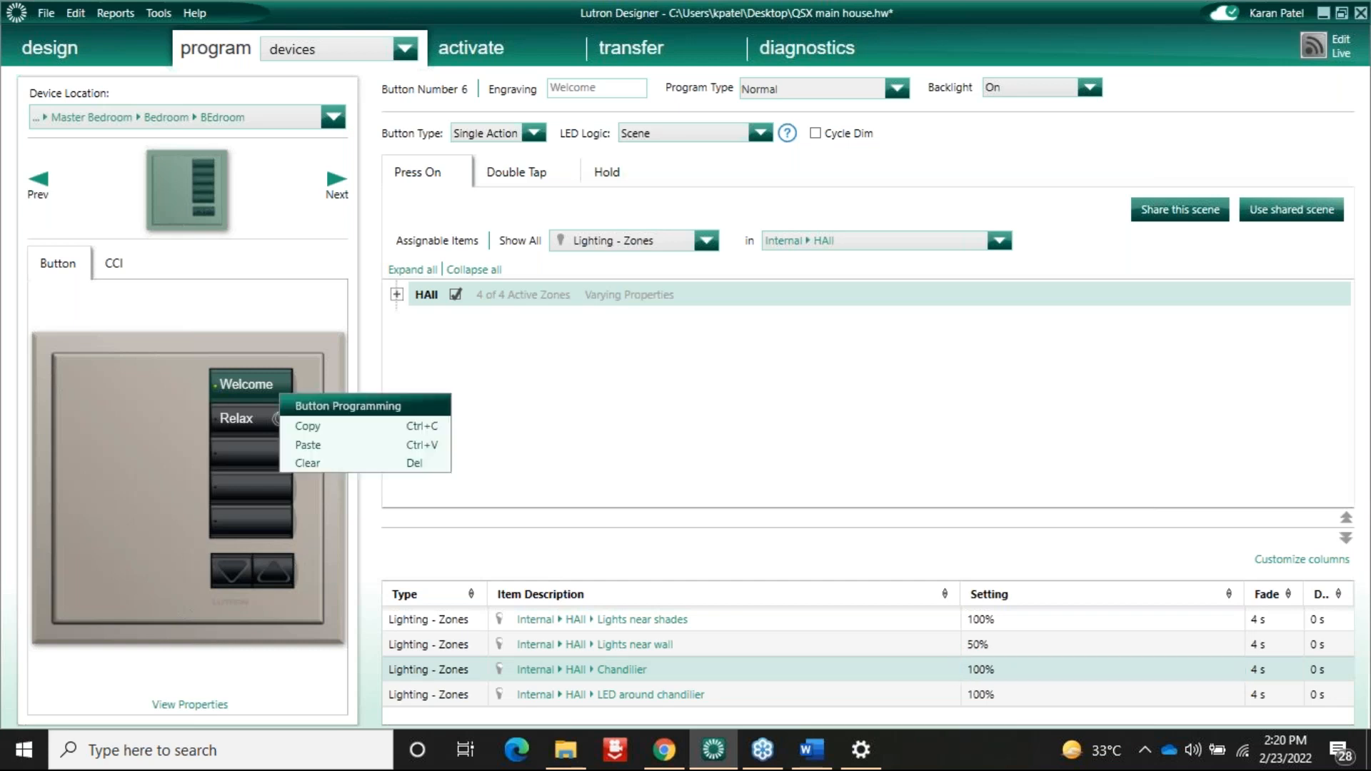
Step: Share the HAll Entry Welcome button's scene as "welcome" and apply it to the Welcome buttons of the Near Sofa and BEdroom keypads
{"action": "left_click", "coordinate": [334, 118]}
{"action": "left_click", "coordinate": [334, 118]}
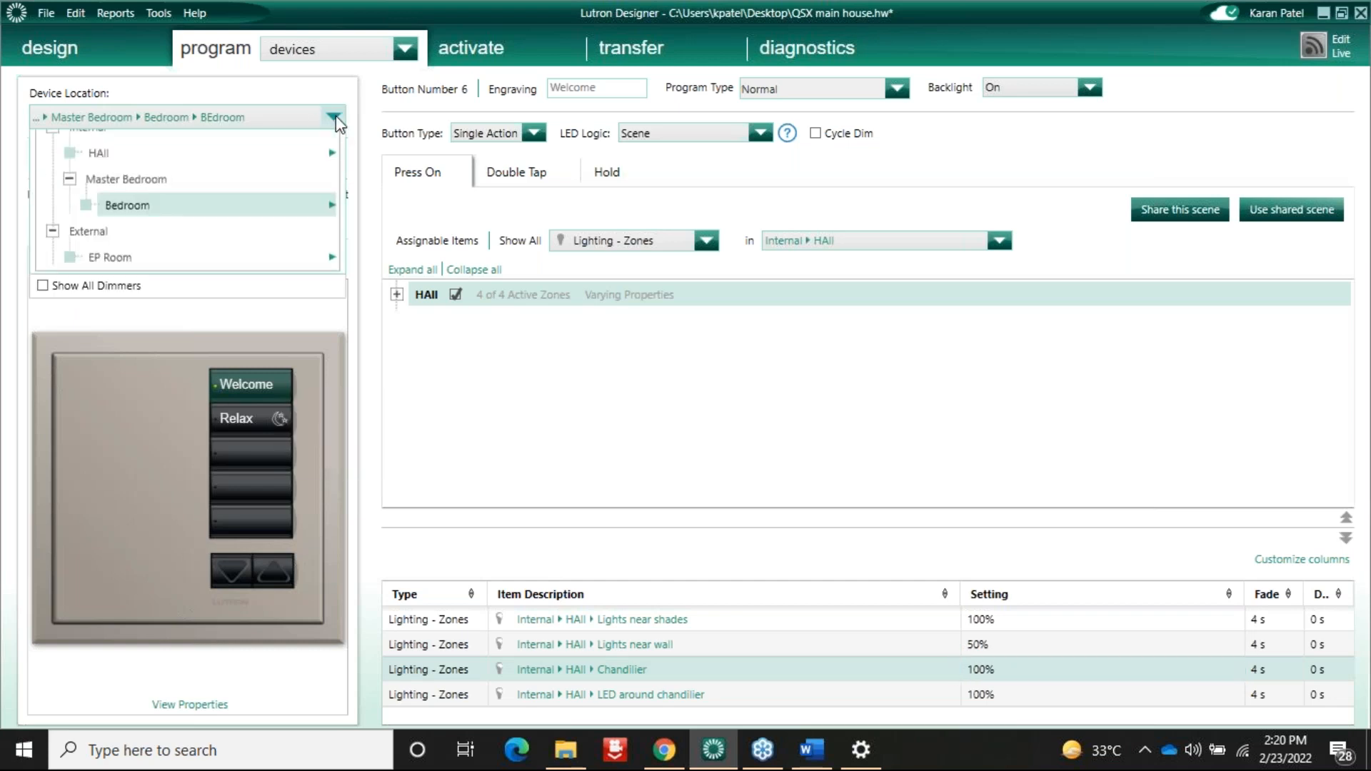
{"action": "mouse_move", "coordinate": [190, 177]}
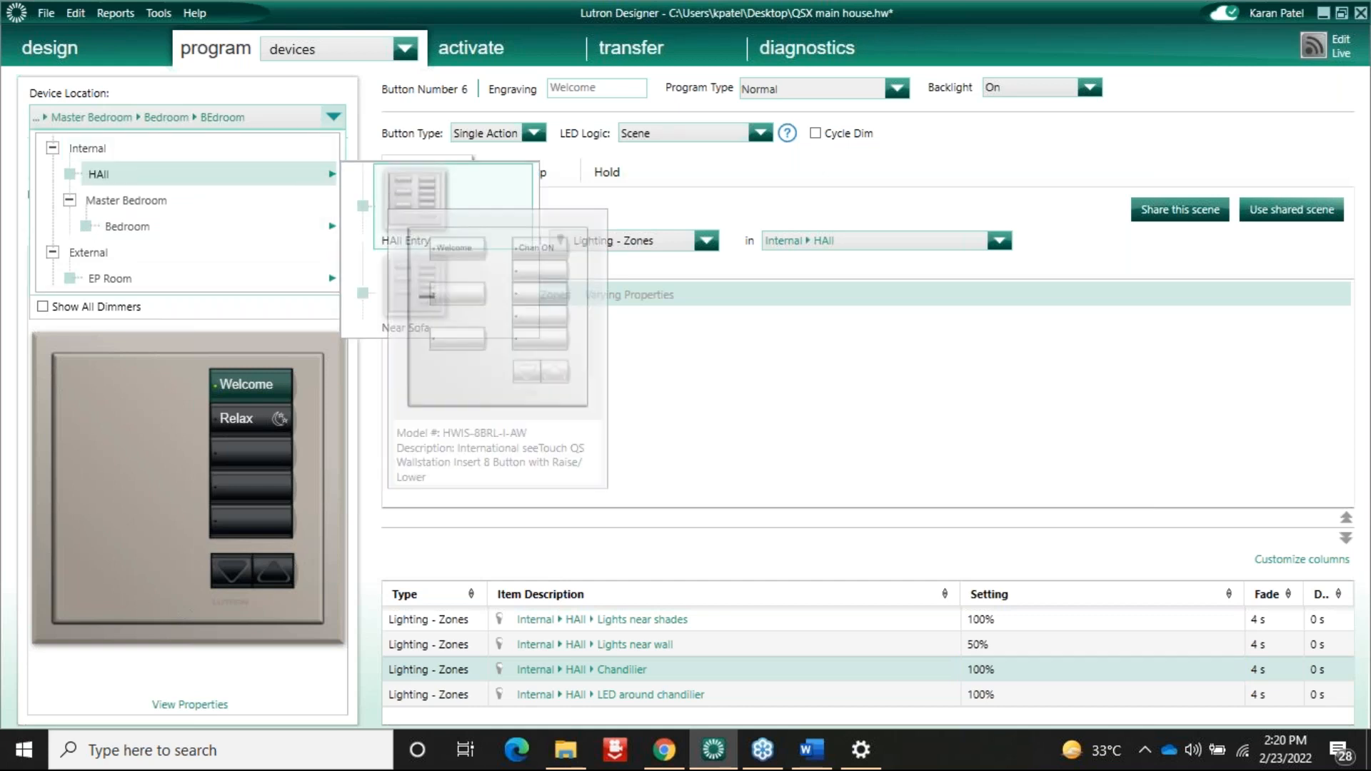
{"action": "left_click", "coordinate": [247, 370]}
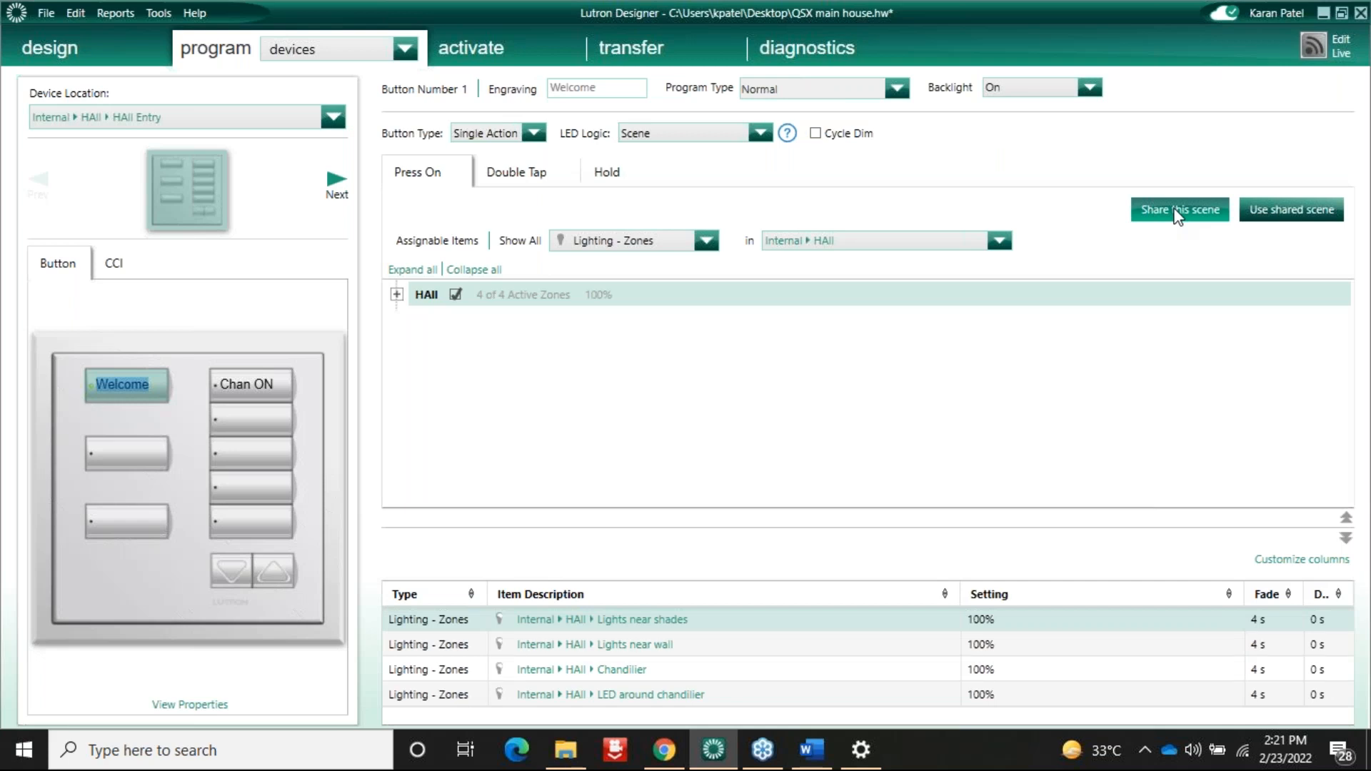
{"action": "left_click", "coordinate": [1178, 216]}
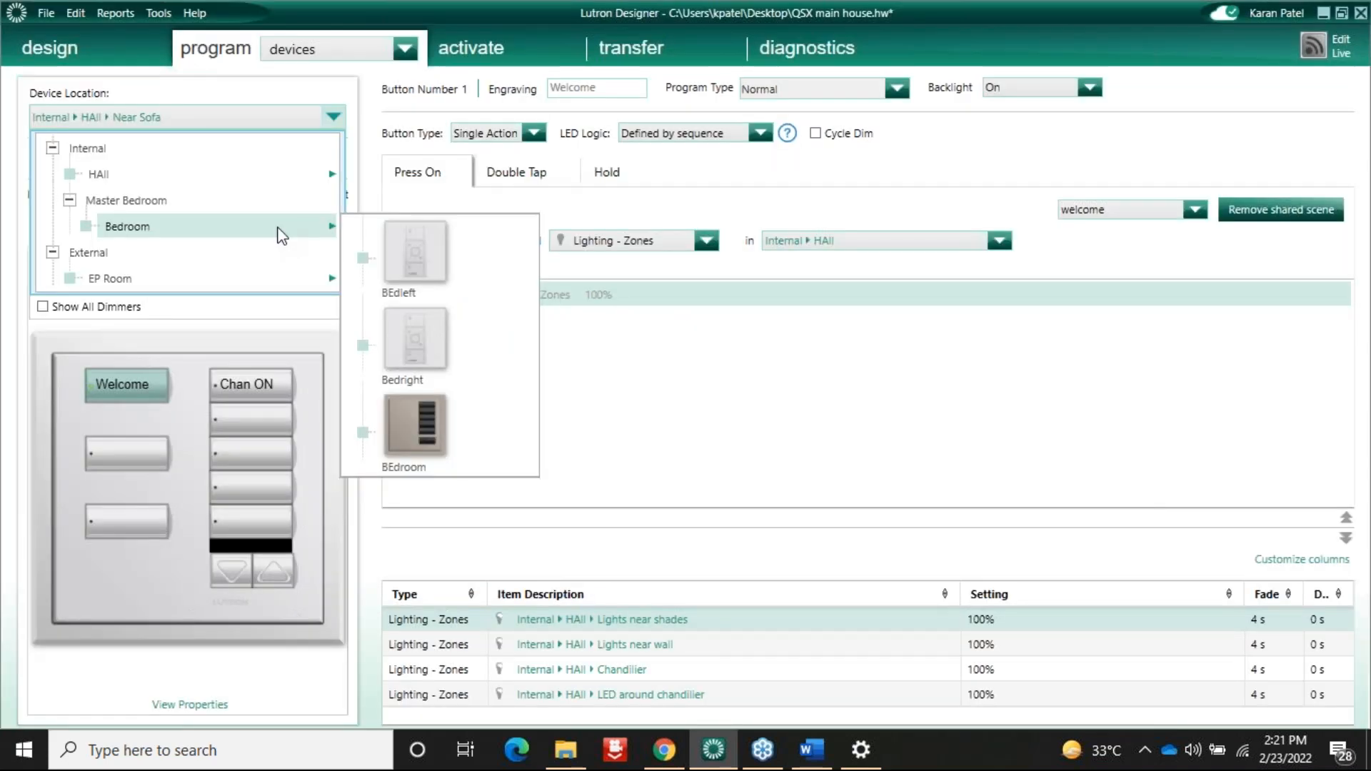
{"action": "left_click", "coordinate": [415, 426]}
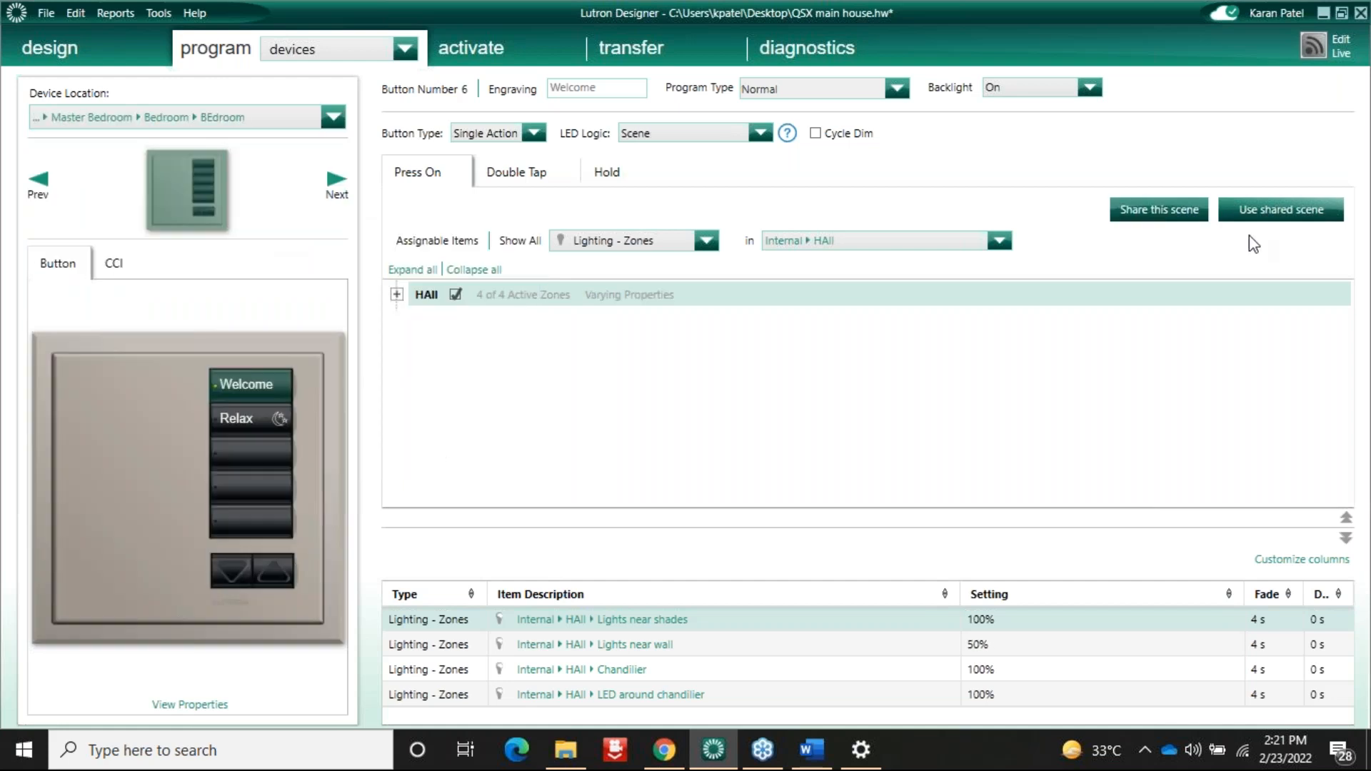
Step: Set the Chandilier level in the welcome shared scene to 50% and return to the BEdroom keypad's Welcome button
{"action": "left_click", "coordinate": [412, 49]}
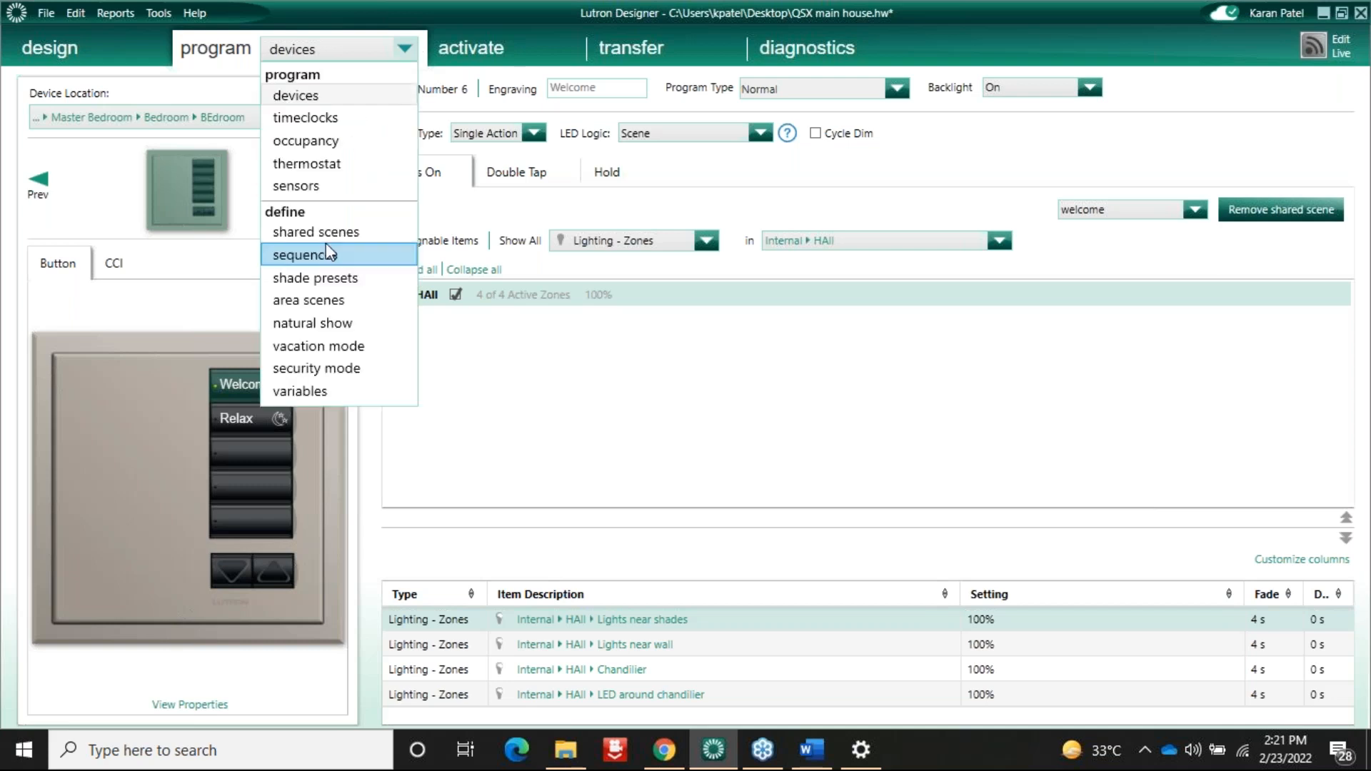
{"action": "left_click", "coordinate": [326, 255]}
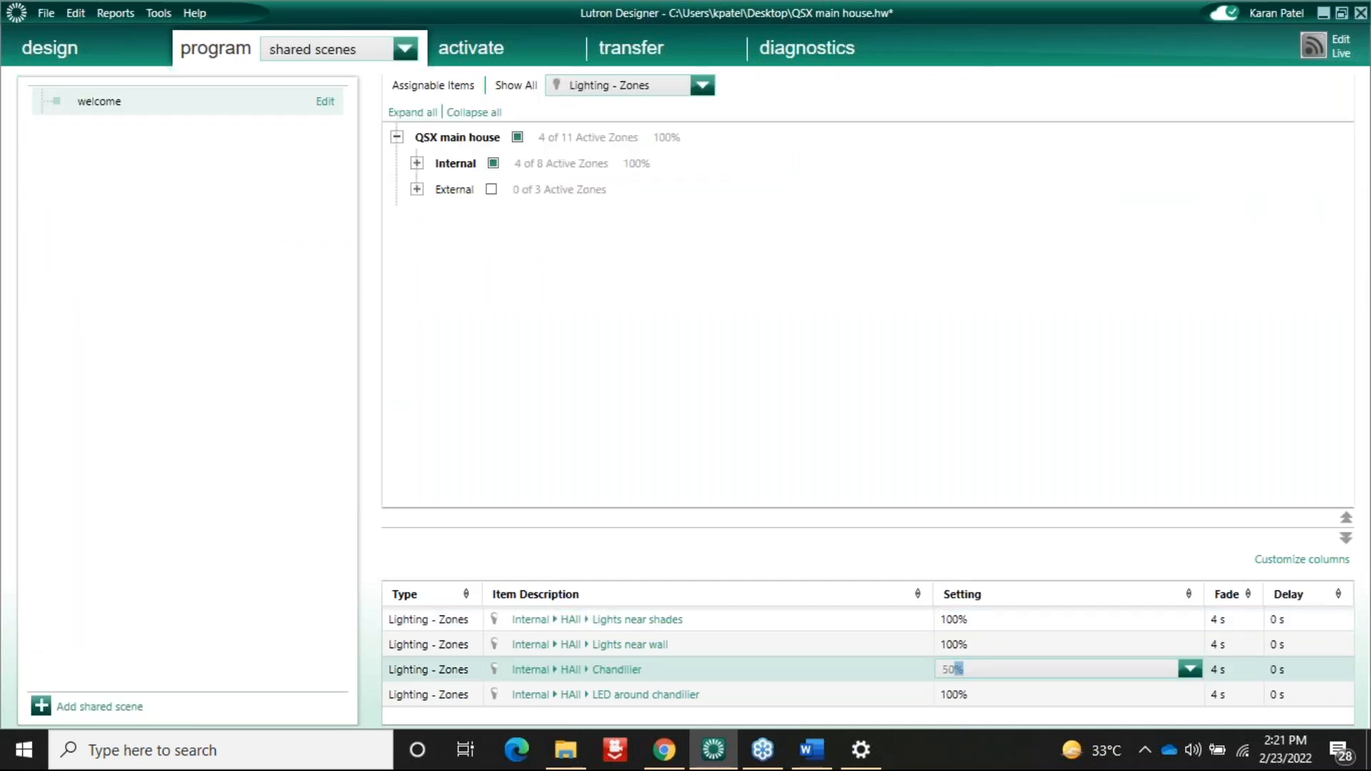
{"action": "key", "text": "Return"}
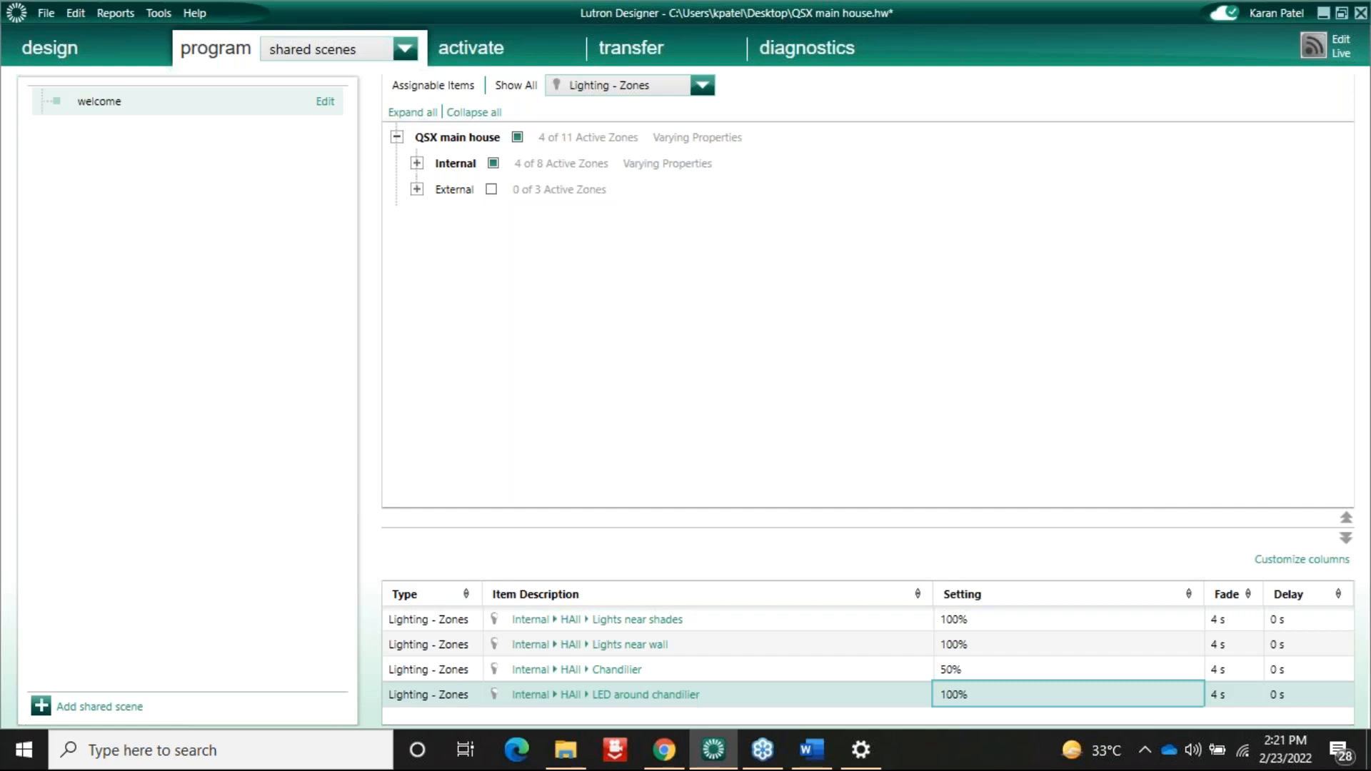
{"action": "key", "text": "Return"}
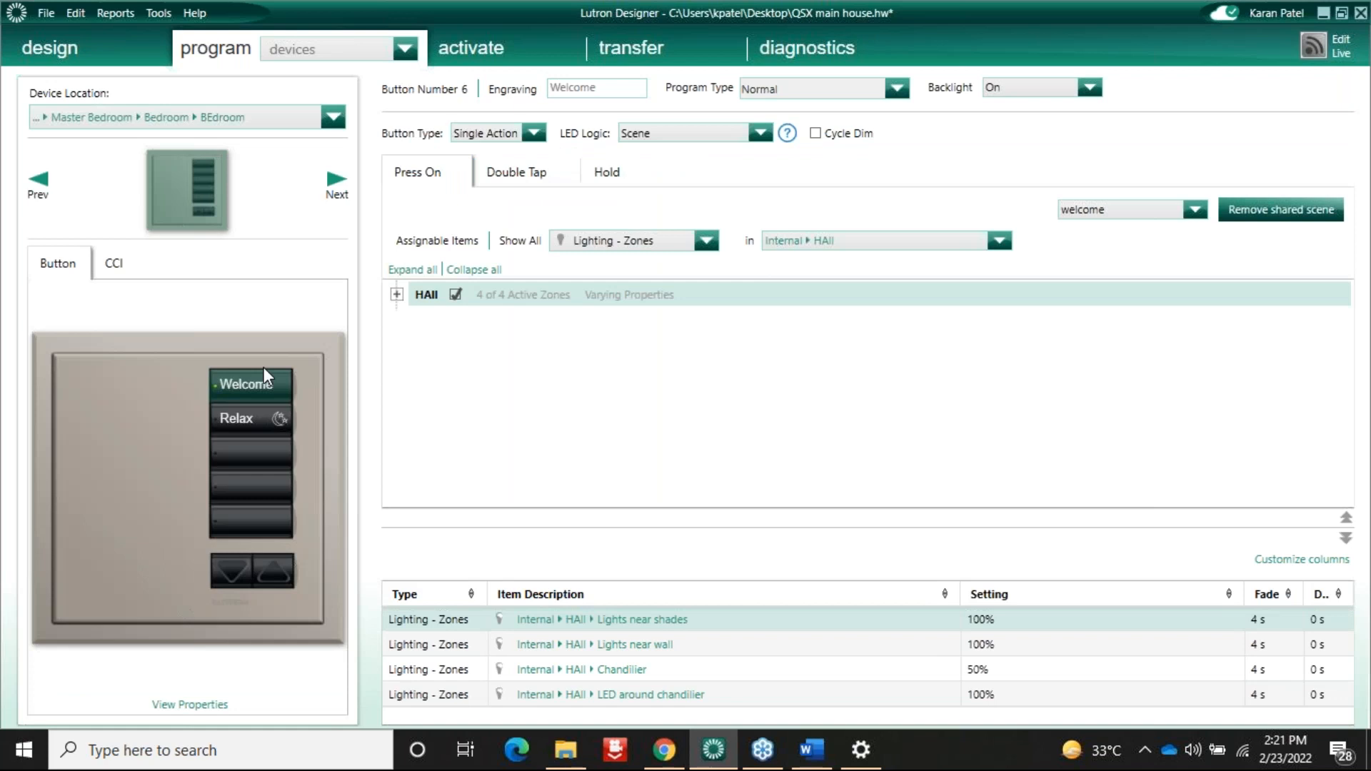
Step: Open the Welcome button of the HAll Entry keypad and turn on live editing
{"action": "left_click", "coordinate": [333, 116]}
{"action": "left_click", "coordinate": [332, 117]}
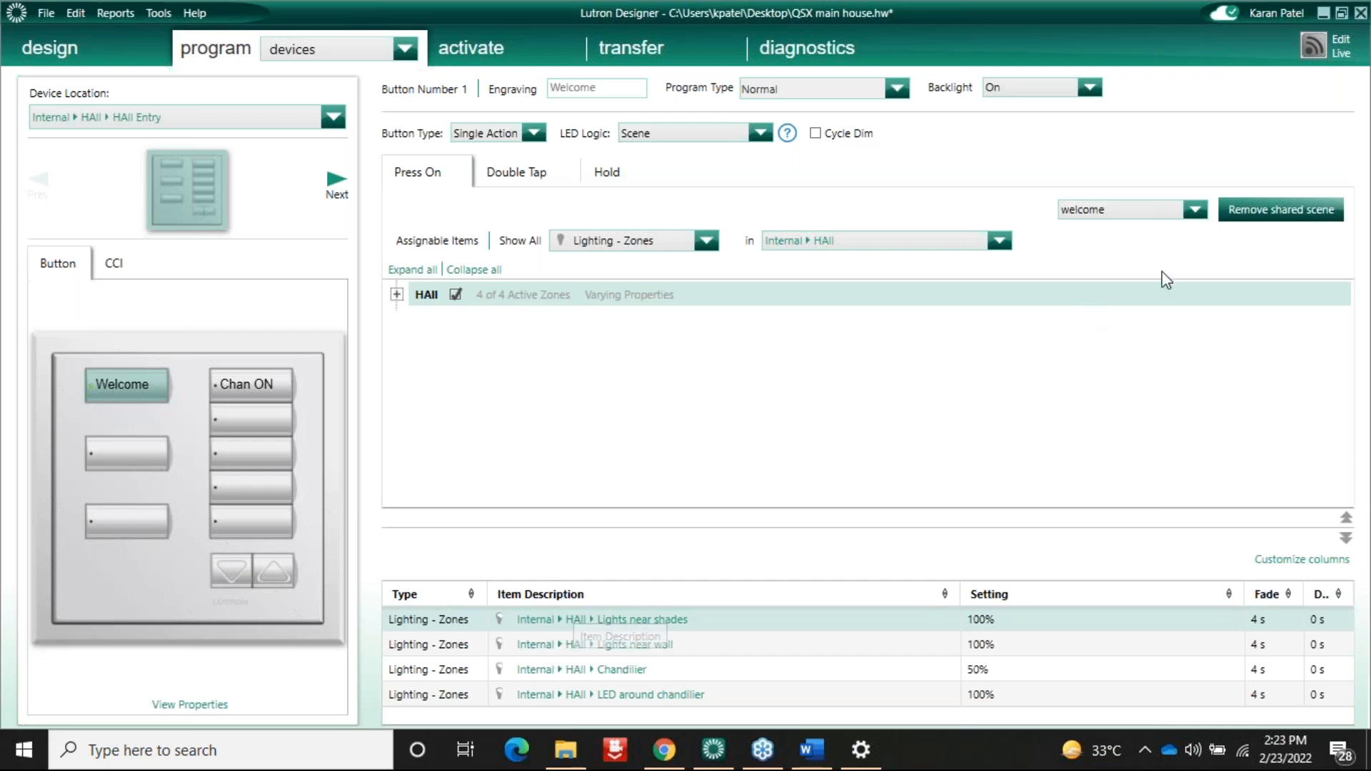
{"action": "left_click", "coordinate": [1313, 43]}
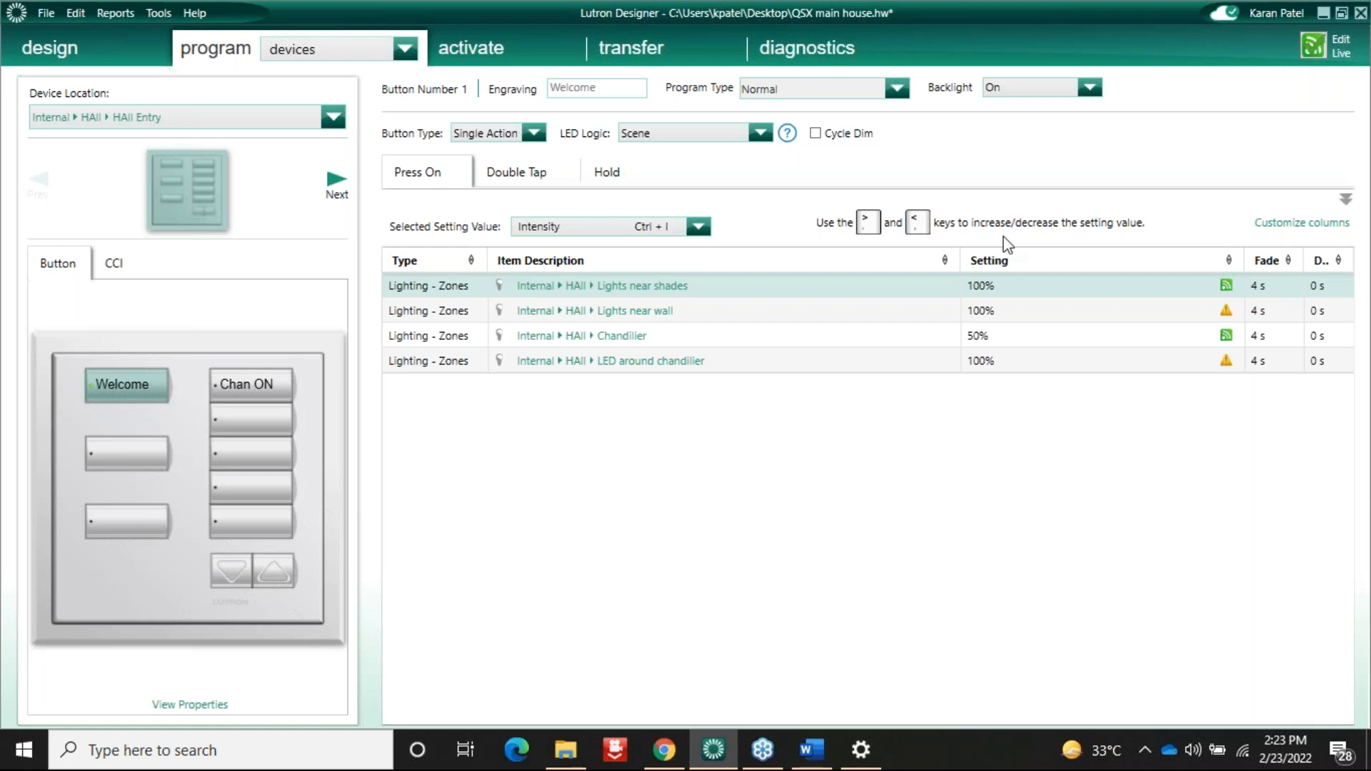
Step: Set the Lights near shades level to 50% for the Welcome button, applying the change to the shared scene
{"action": "left_click", "coordinate": [1069, 296]}
{"action": "type", "text": "50"}
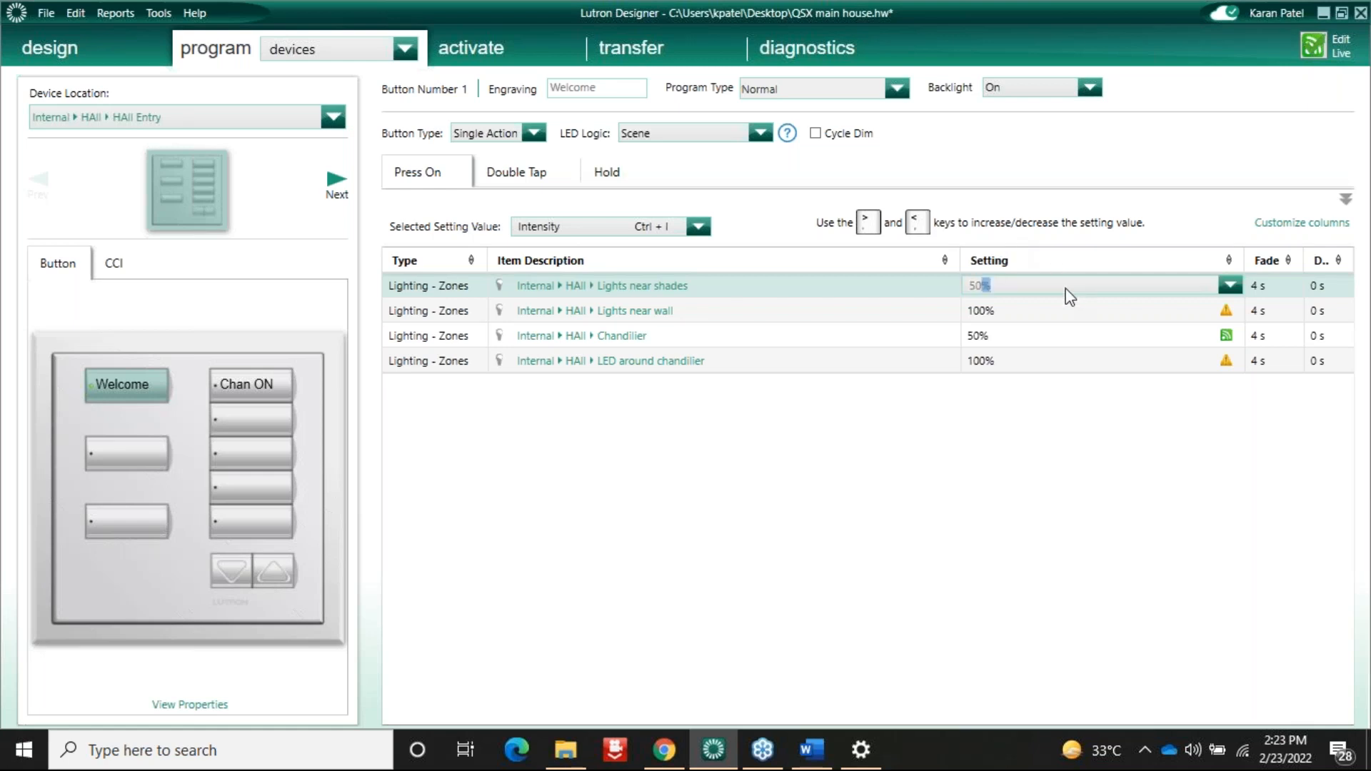
{"action": "key", "text": "Return"}
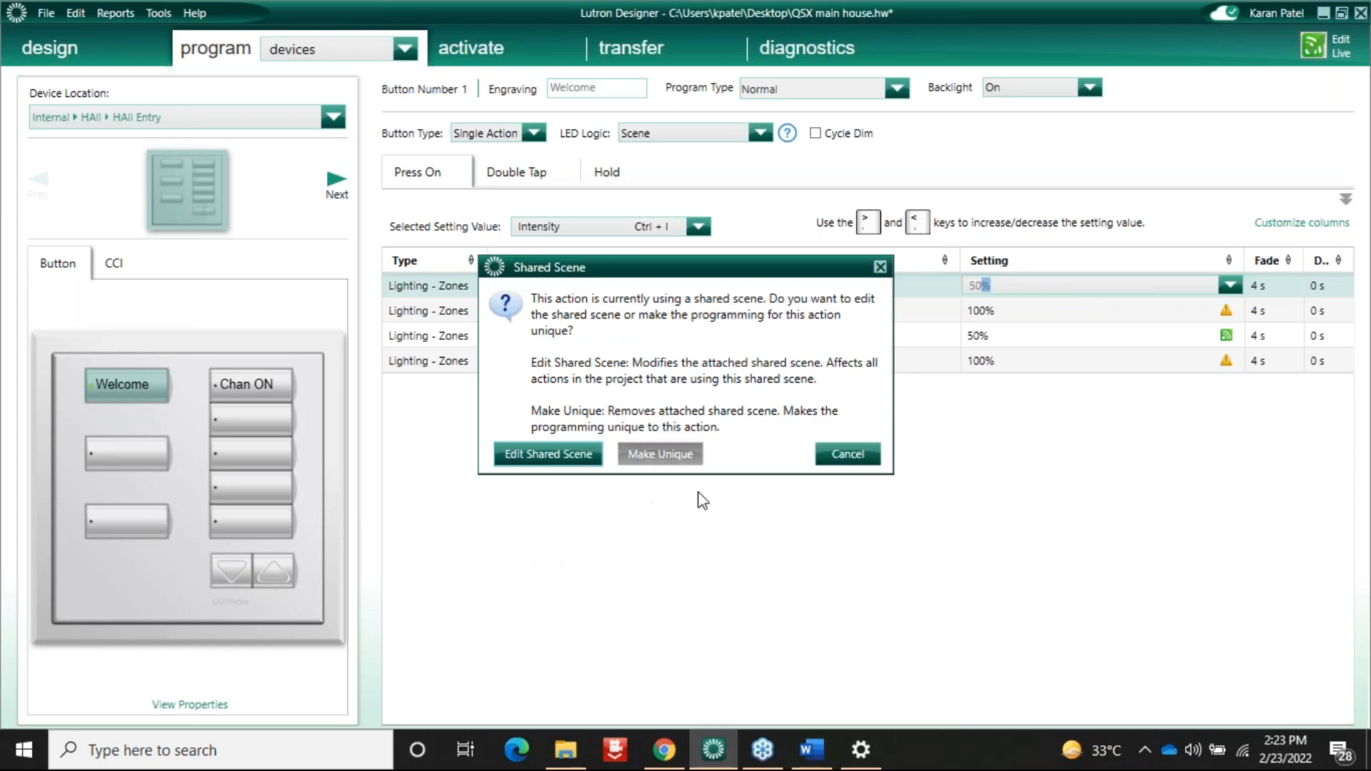
{"action": "left_click", "coordinate": [575, 457]}
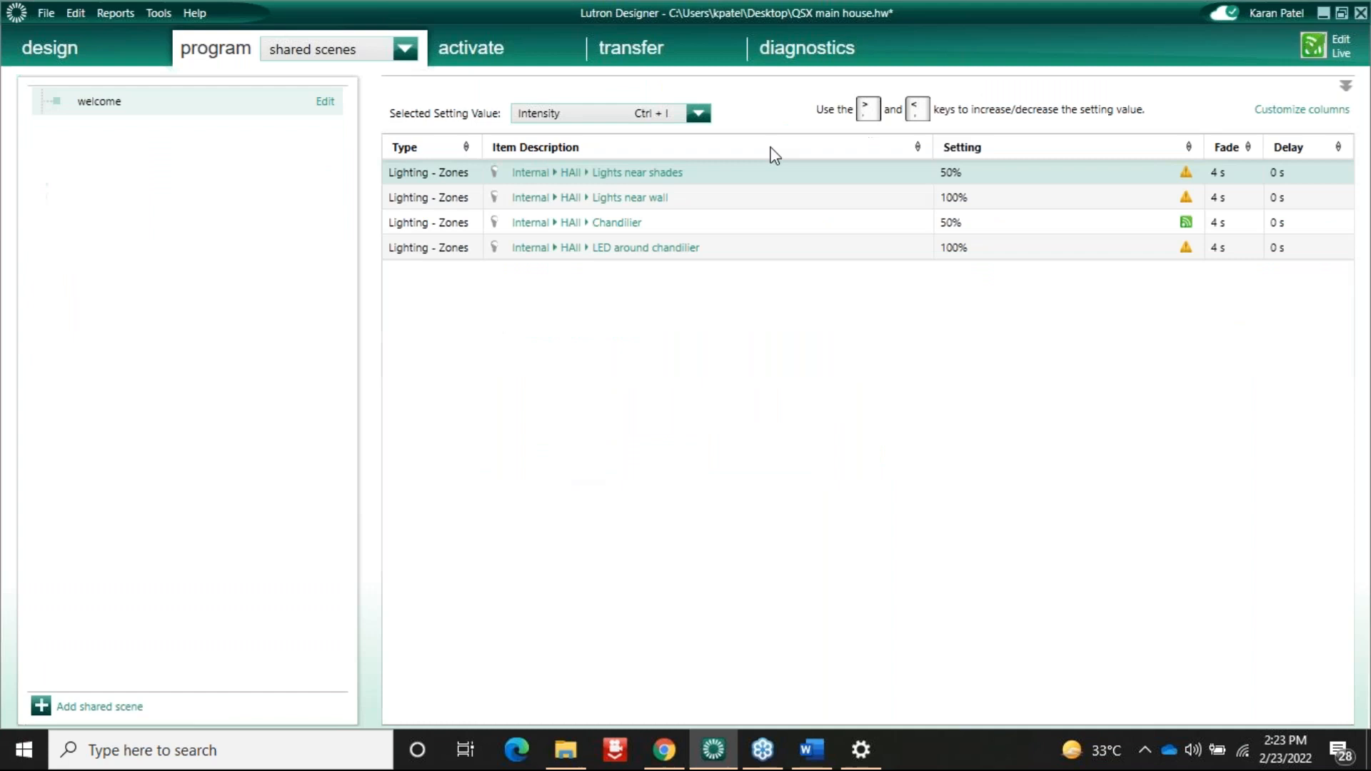
Step: Set Lights near shades to 40% in the welcome shared scene and return to programming devices
{"action": "left_click", "coordinate": [976, 177]}
{"action": "type", "text": "40"}
{"action": "key", "text": "Return"}
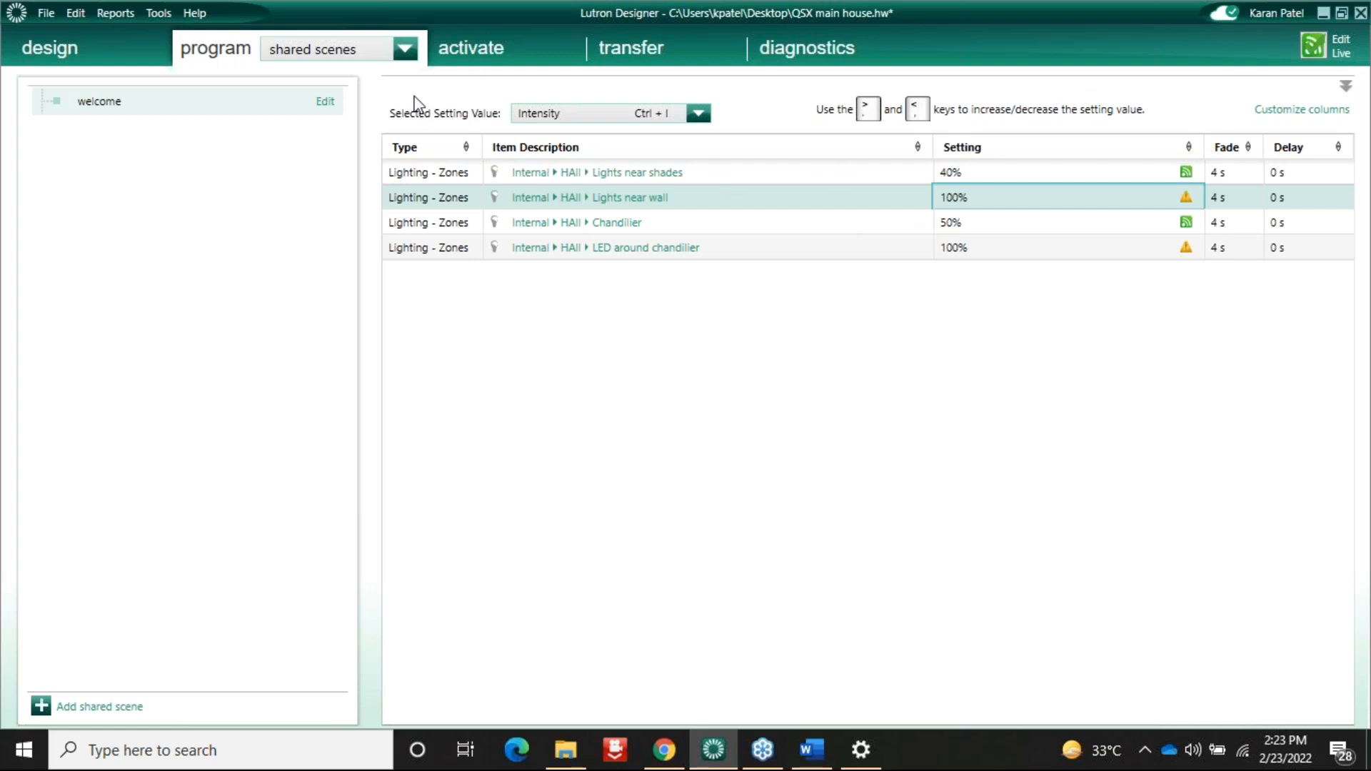
{"action": "left_click", "coordinate": [401, 50]}
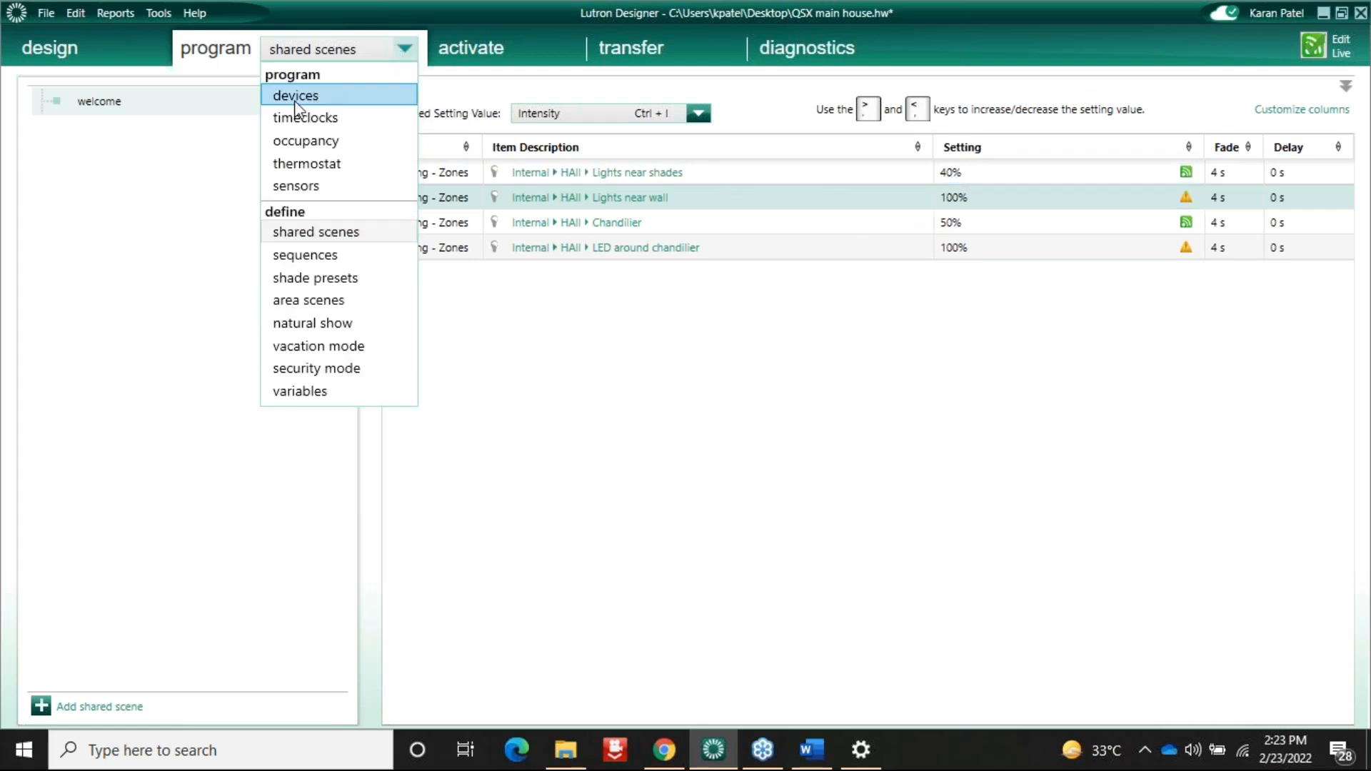
{"action": "left_click", "coordinate": [295, 99]}
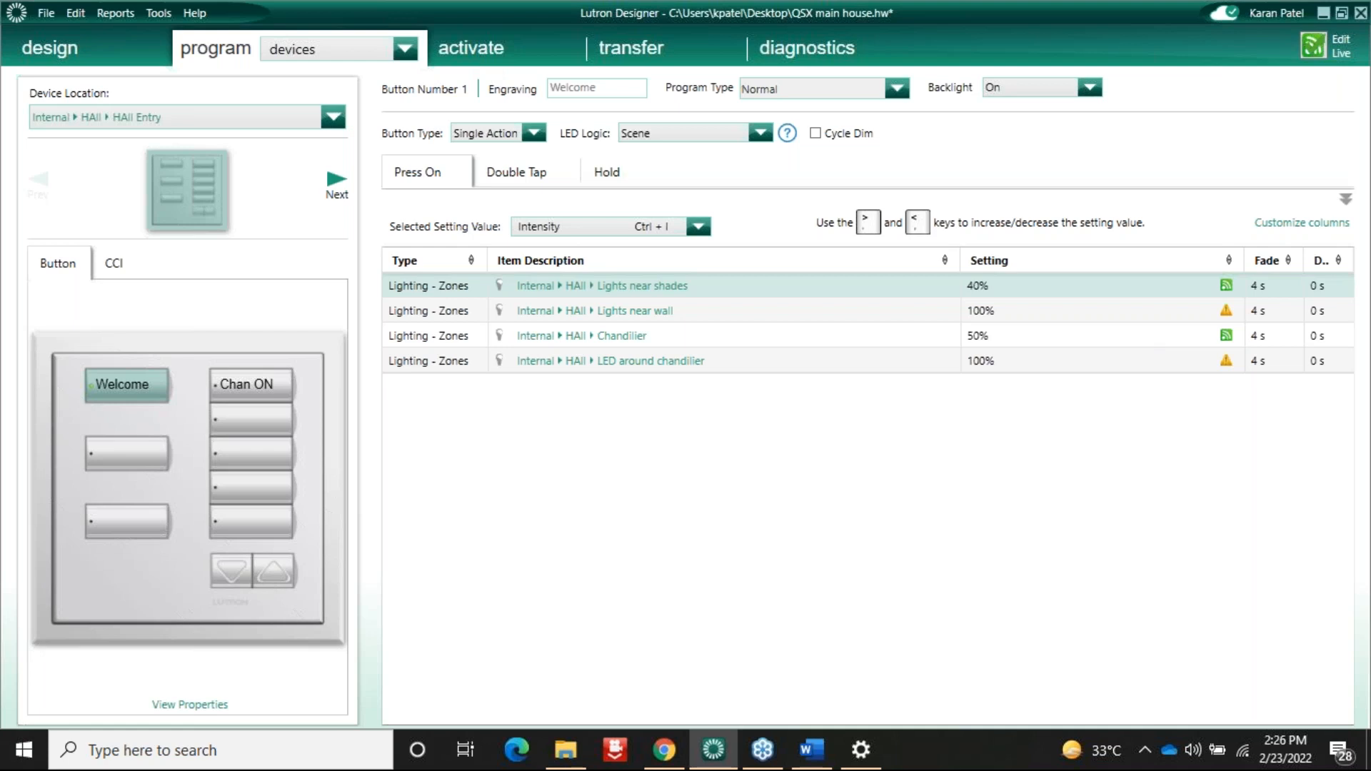
Step: Open the Terminal tool and connect it to the processor
{"action": "left_click", "coordinate": [850, 412]}
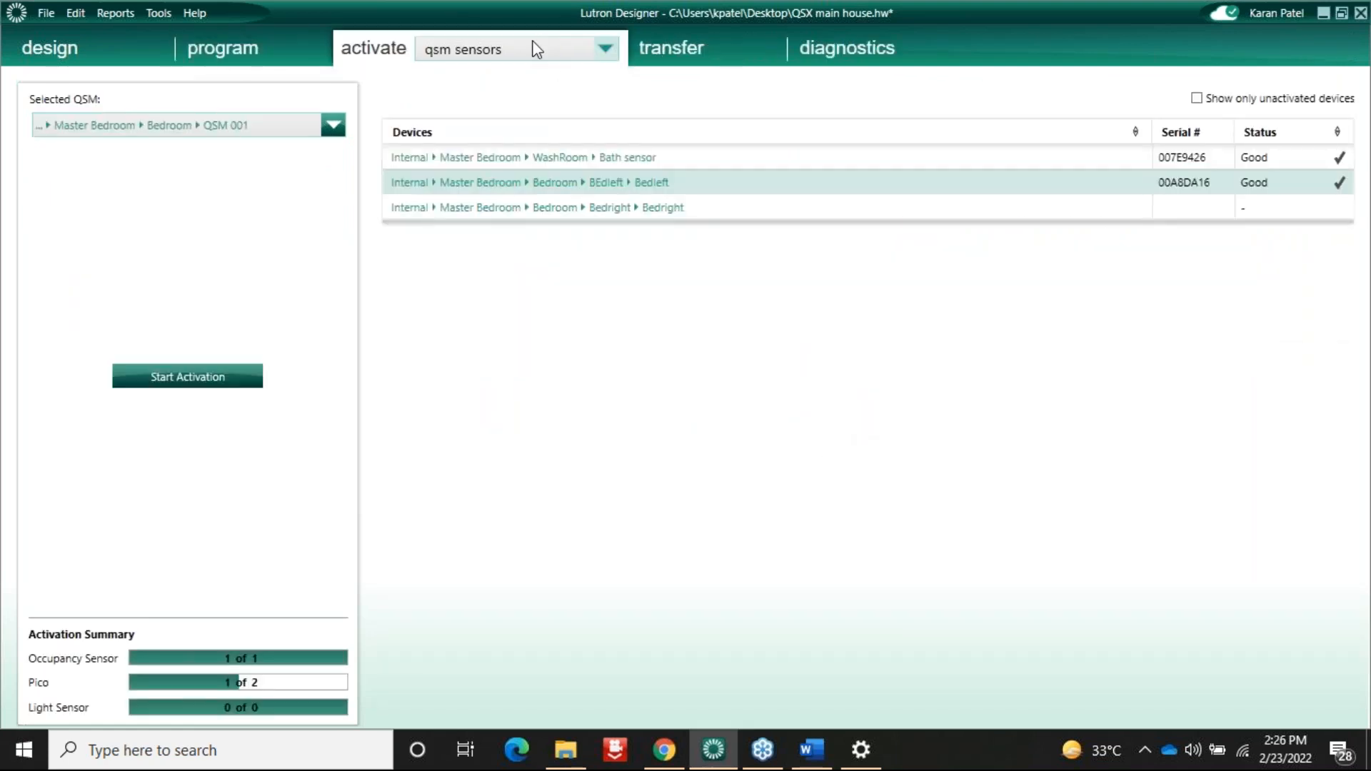
{"action": "left_click", "coordinate": [531, 46]}
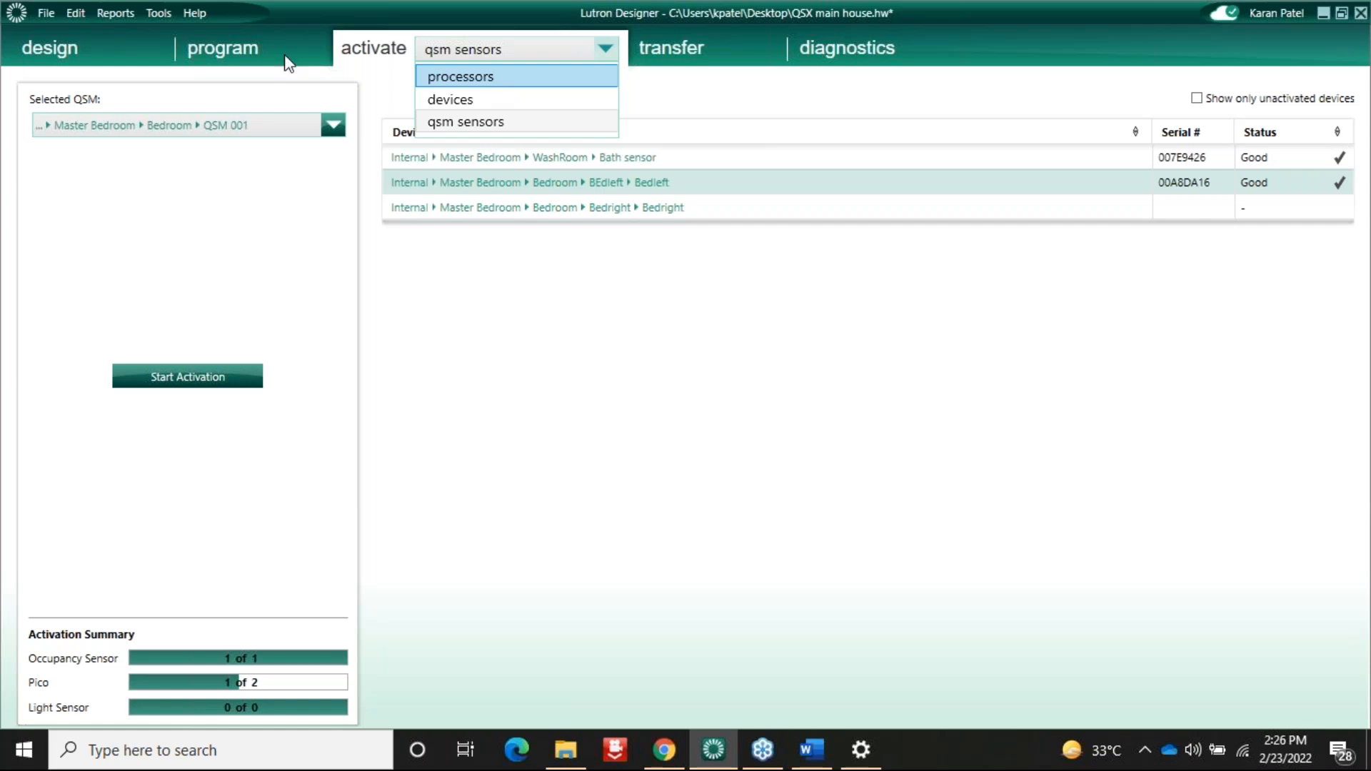
{"action": "left_click", "coordinate": [160, 32]}
{"action": "left_click", "coordinate": [159, 15]}
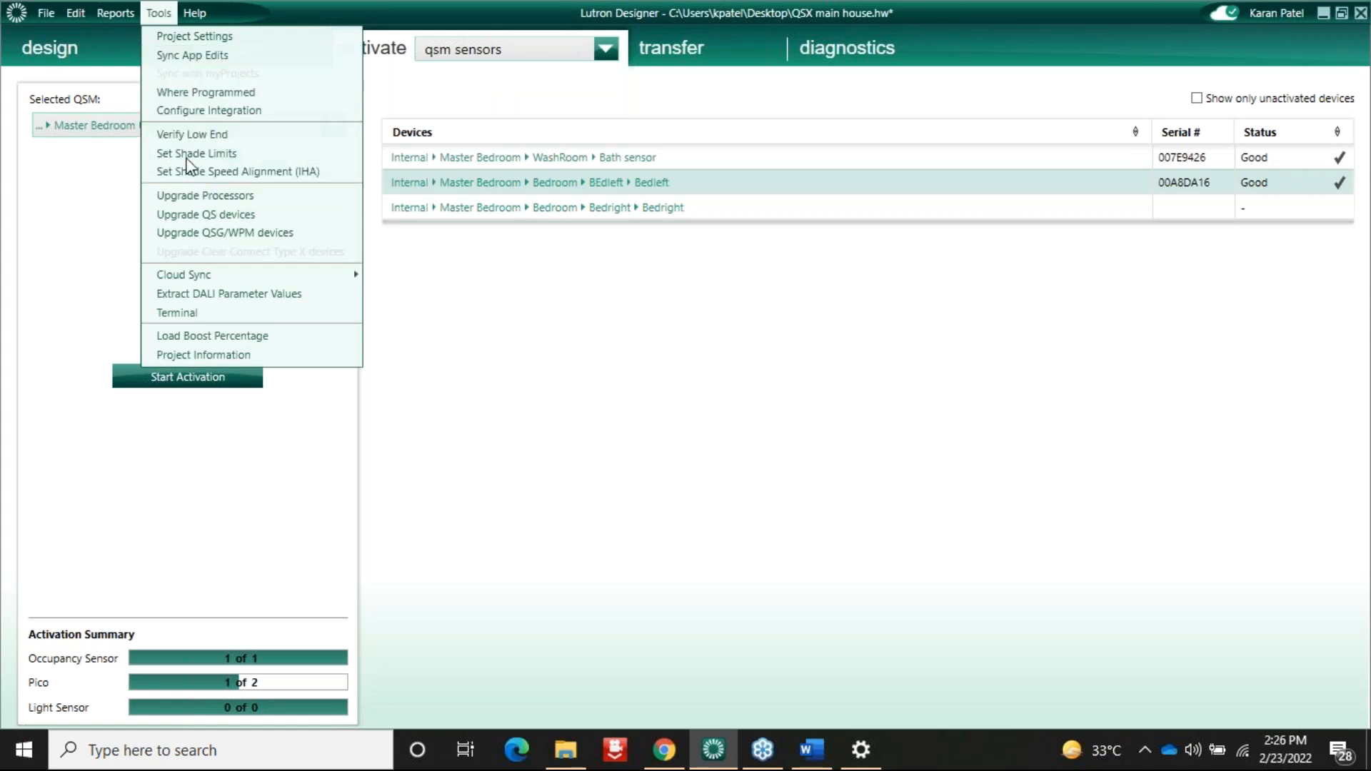
{"action": "left_click", "coordinate": [178, 313]}
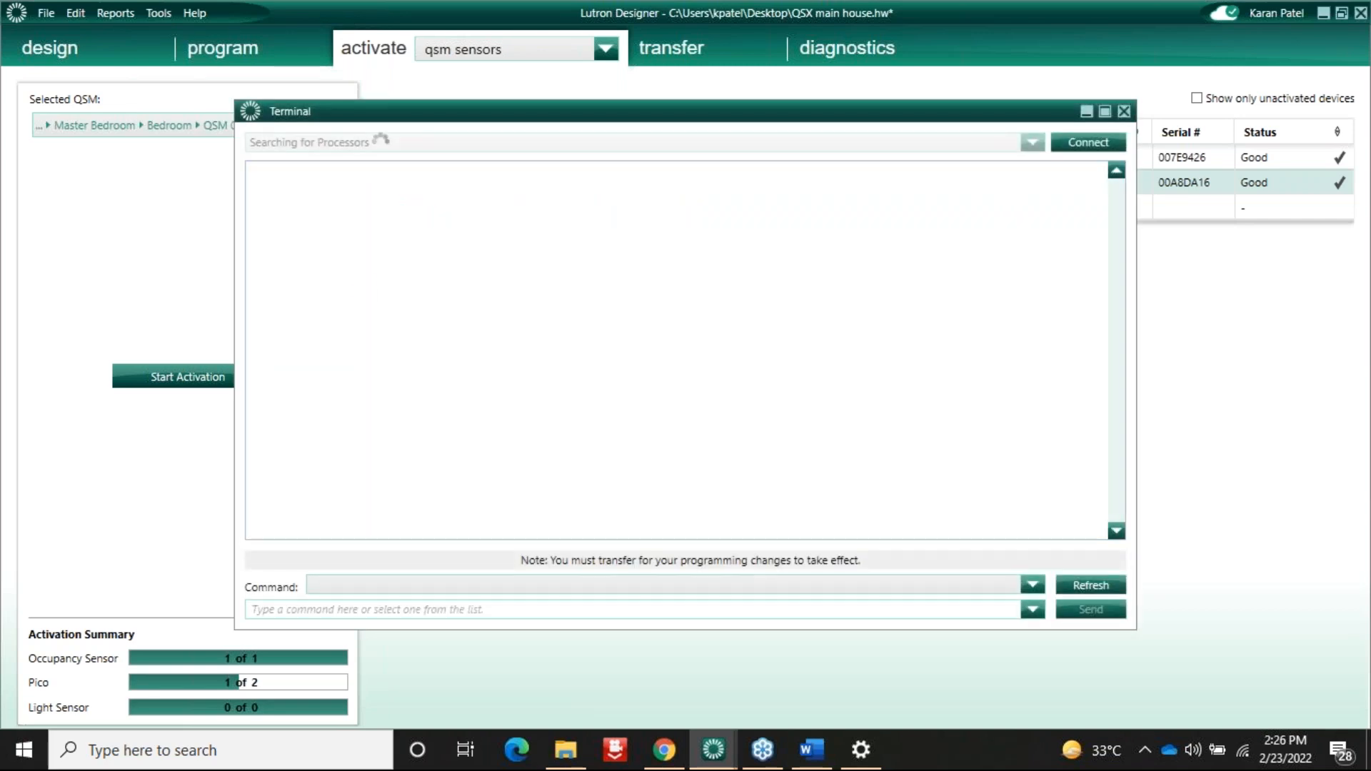
{"action": "left_click", "coordinate": [1075, 143]}
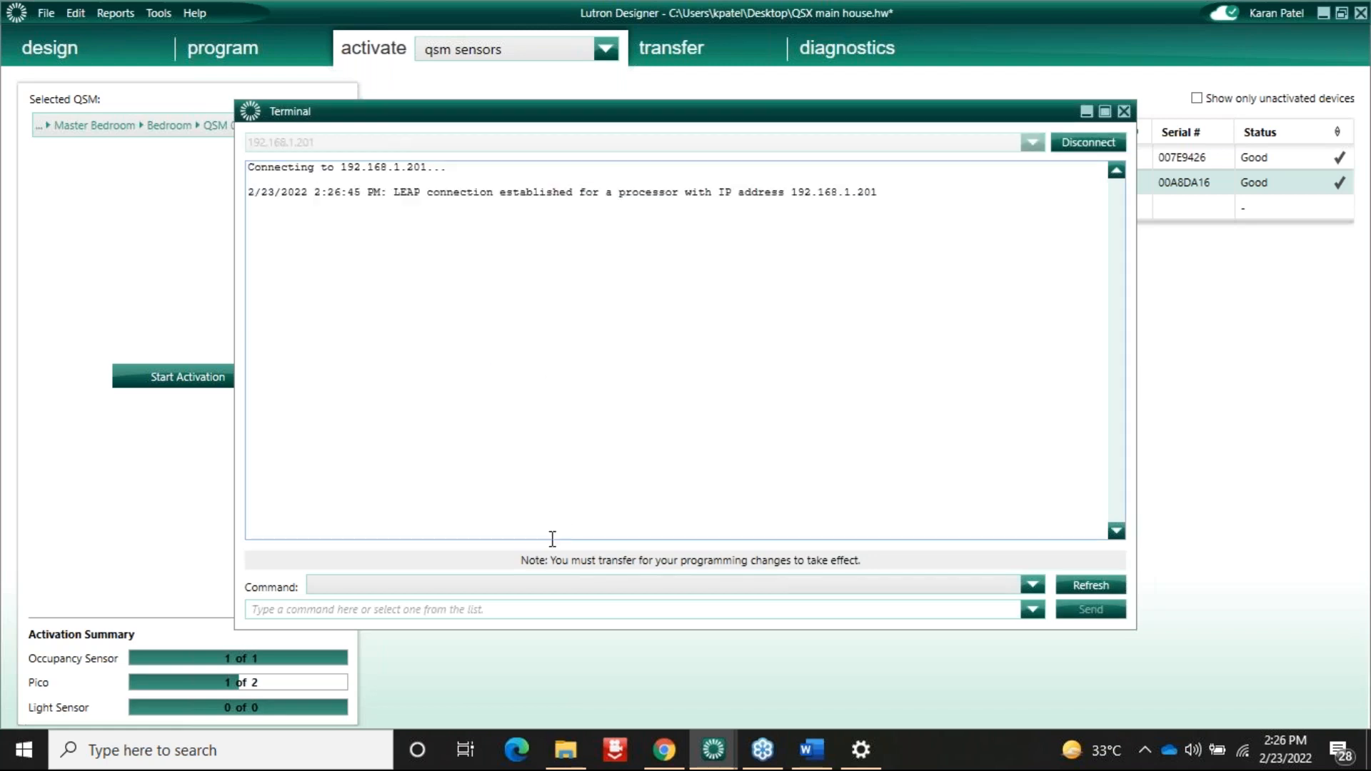
Step: Send a simulated button command to the Bedleft device in the Master Bedroom, using button 0 - On and the action Press
{"action": "left_click", "coordinate": [399, 586]}
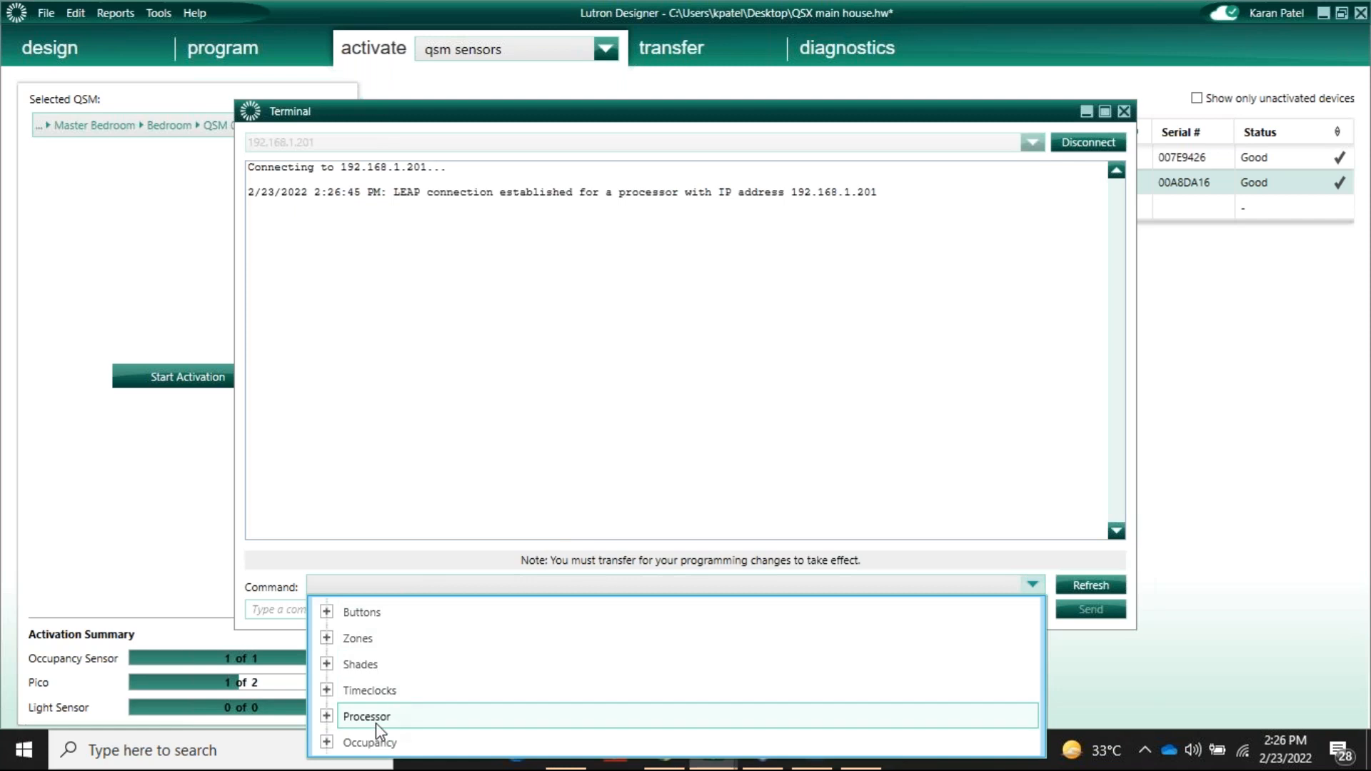
{"action": "left_click", "coordinate": [1005, 209]}
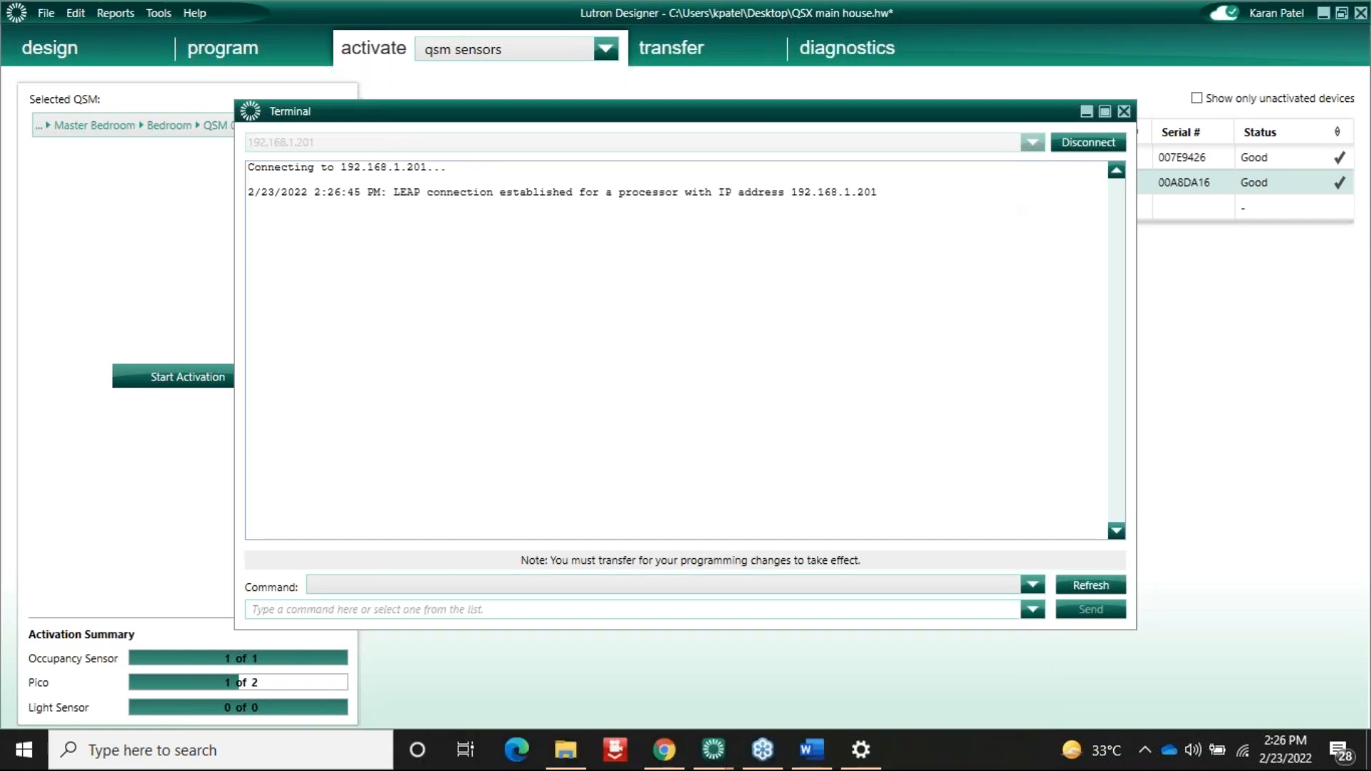
{"action": "left_click", "coordinate": [386, 587]}
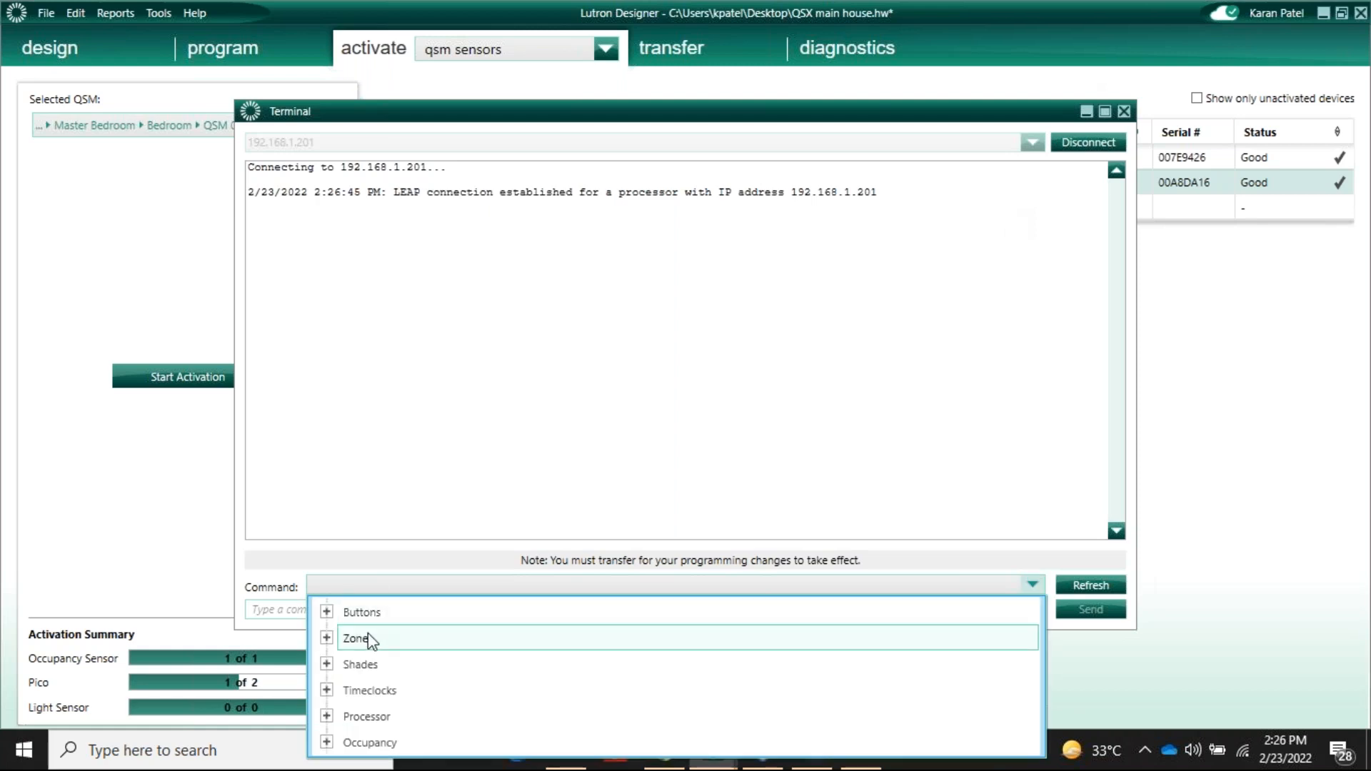
{"action": "left_click", "coordinate": [327, 612]}
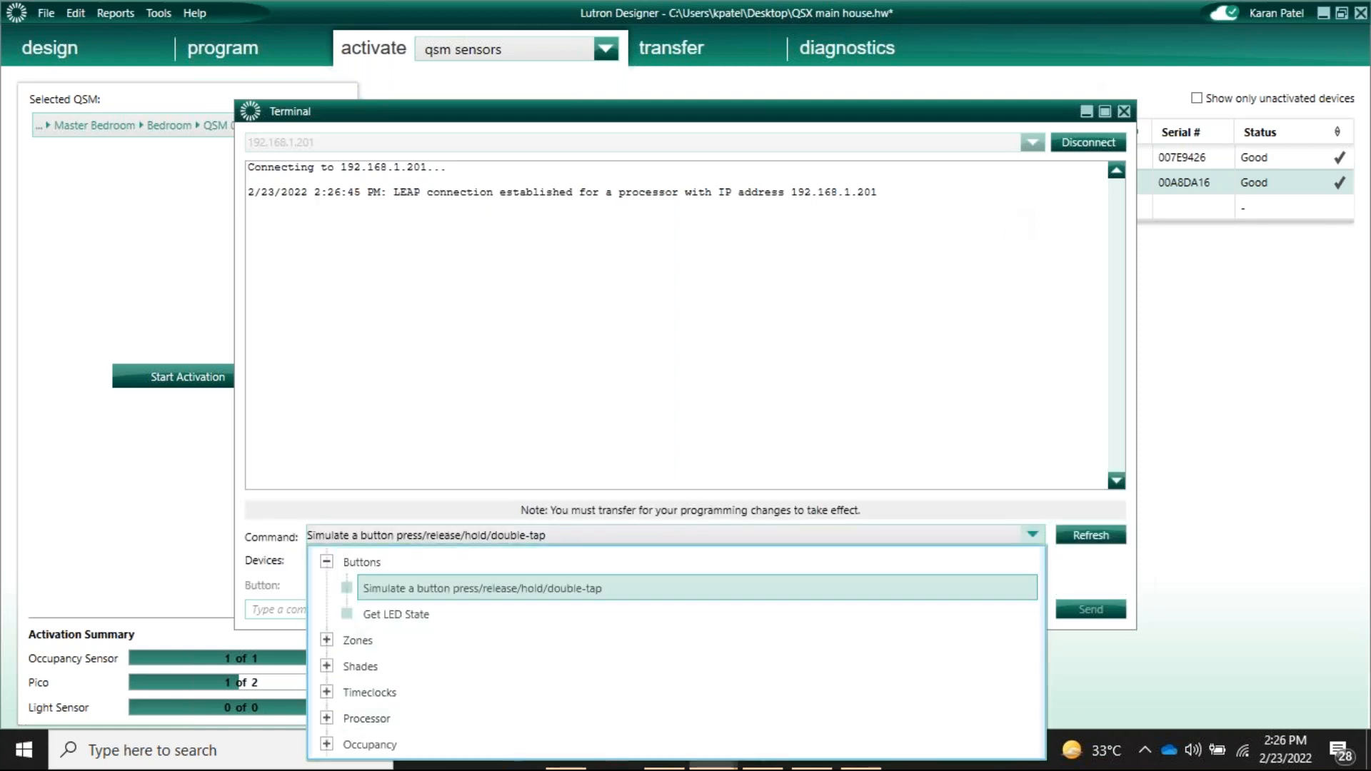
{"action": "left_click", "coordinate": [409, 597]}
{"action": "left_click", "coordinate": [501, 558]}
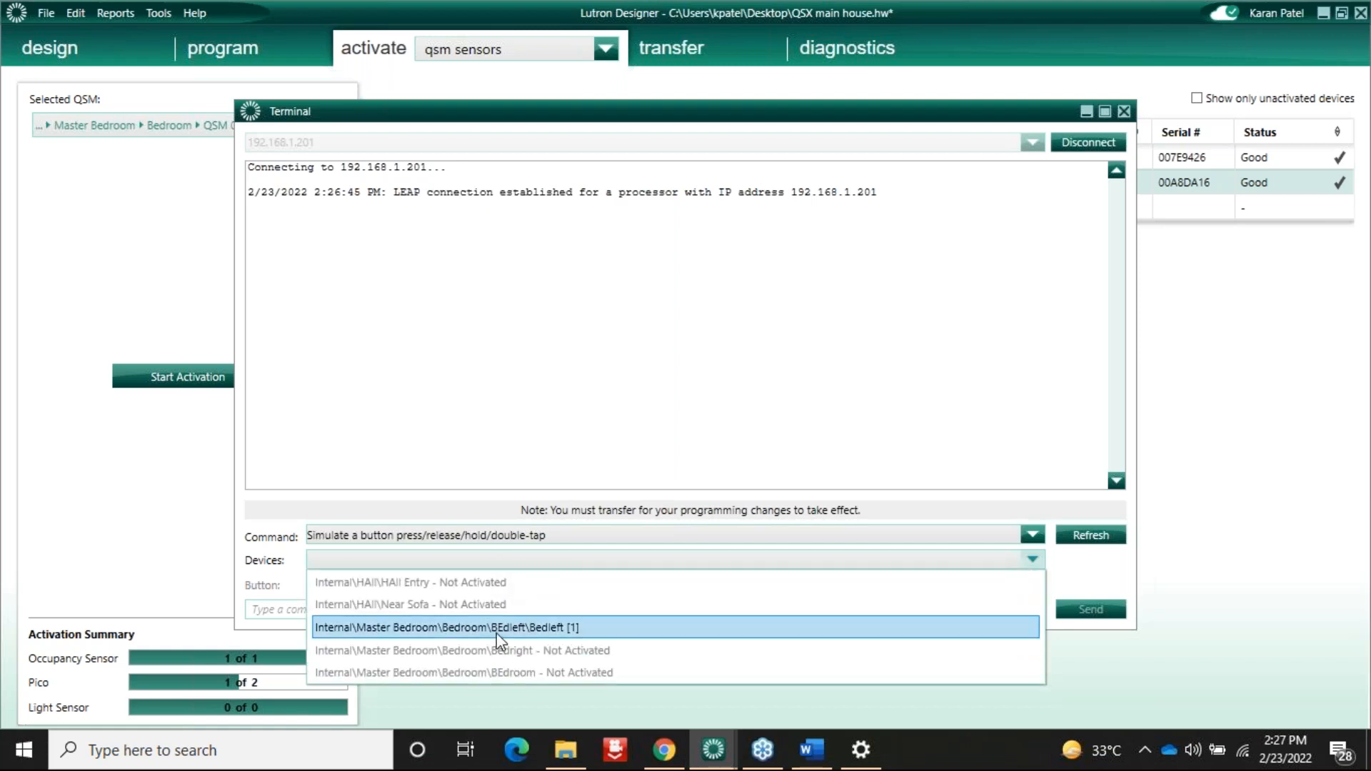
{"action": "left_click", "coordinate": [496, 633]}
{"action": "left_click", "coordinate": [630, 585]}
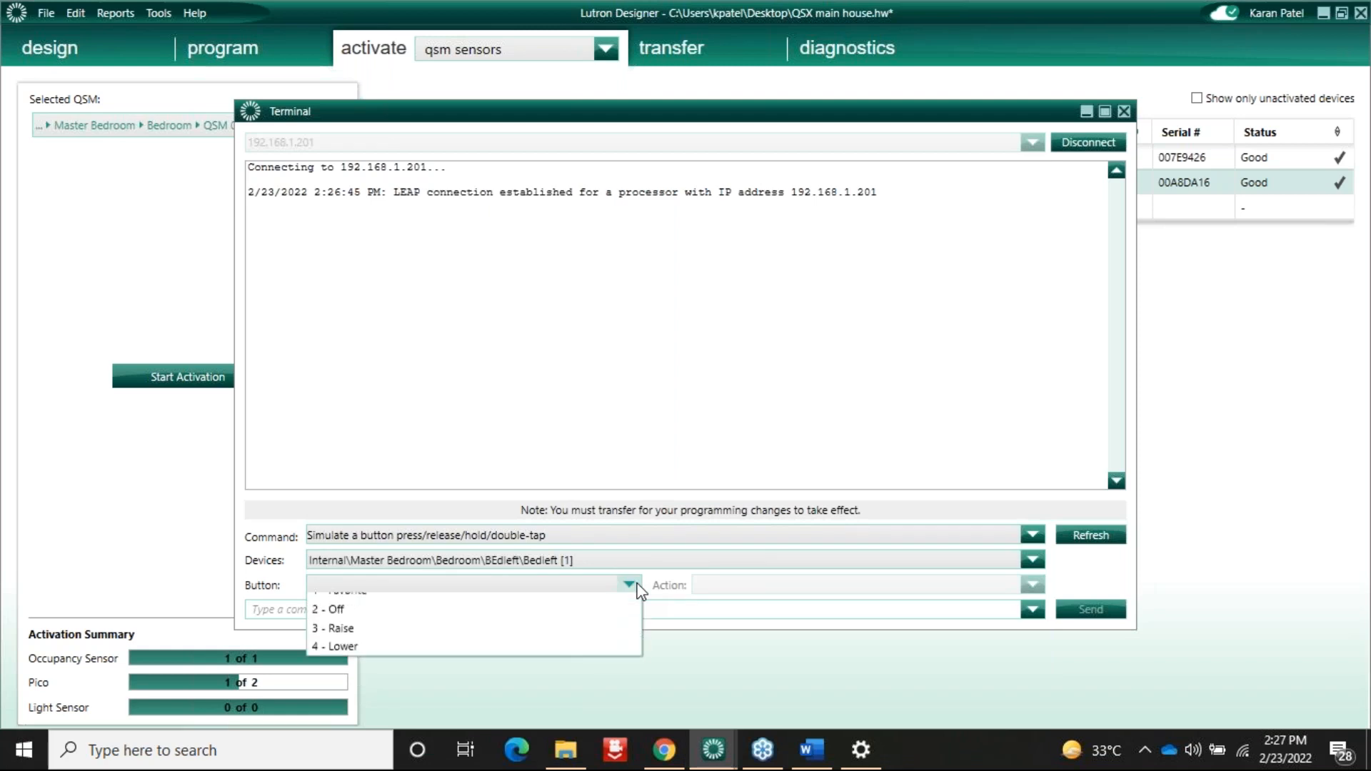
{"action": "left_click", "coordinate": [336, 601]}
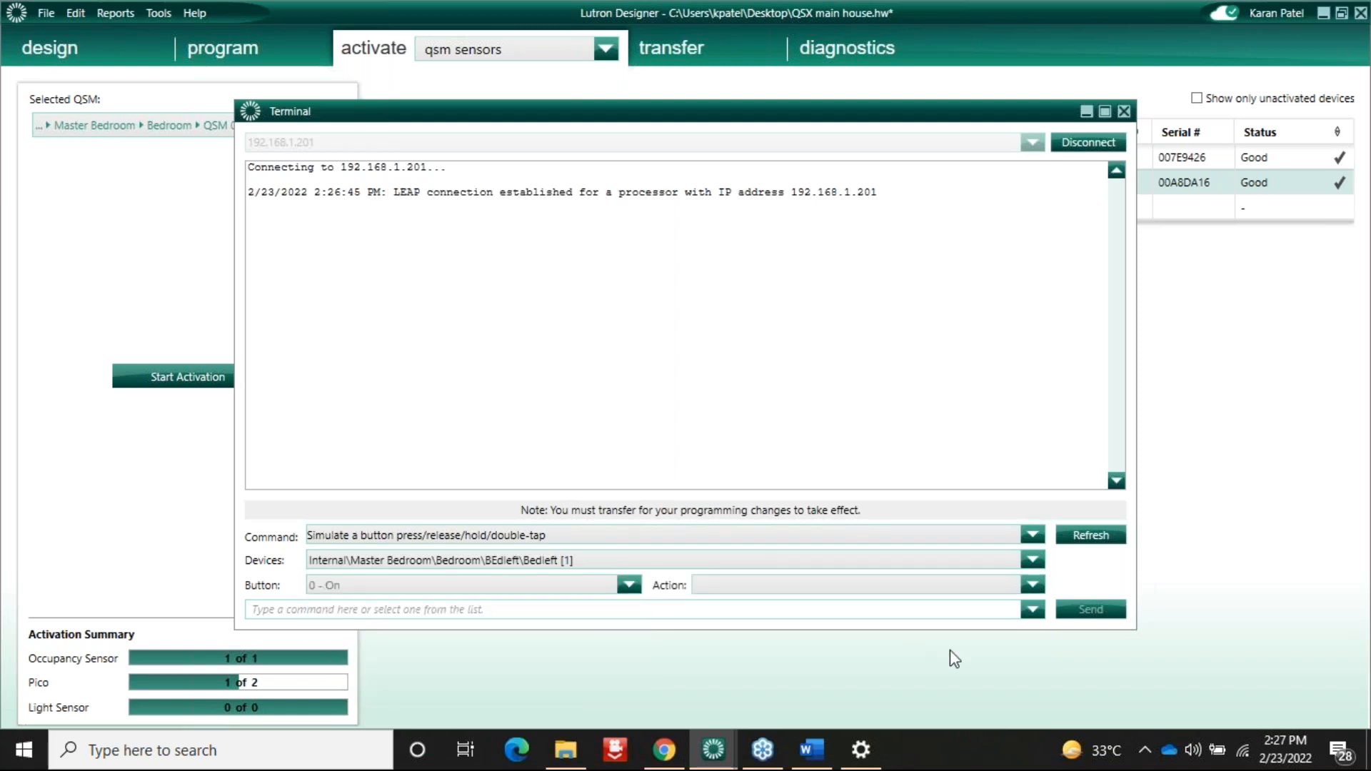
{"action": "left_click", "coordinate": [936, 588]}
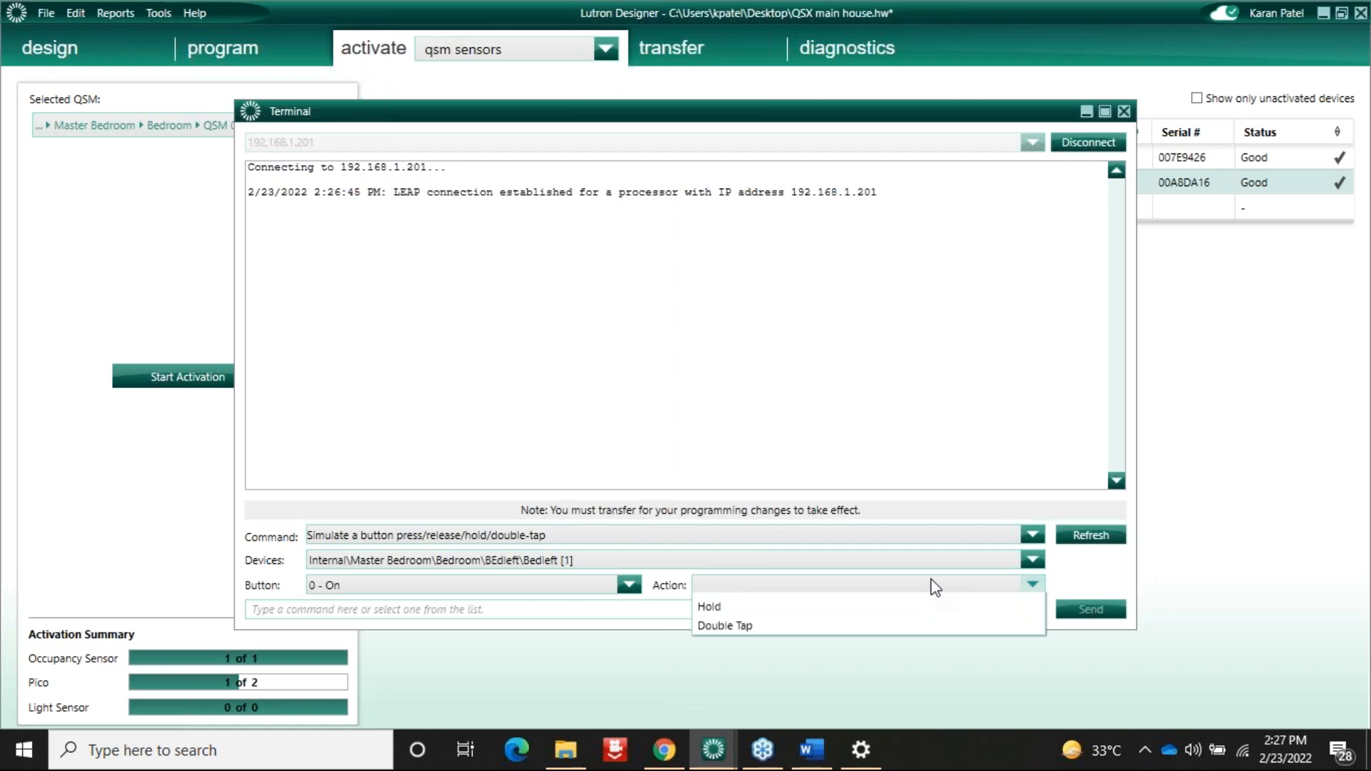
{"action": "left_click", "coordinate": [934, 603]}
{"action": "left_click", "coordinate": [1088, 607]}
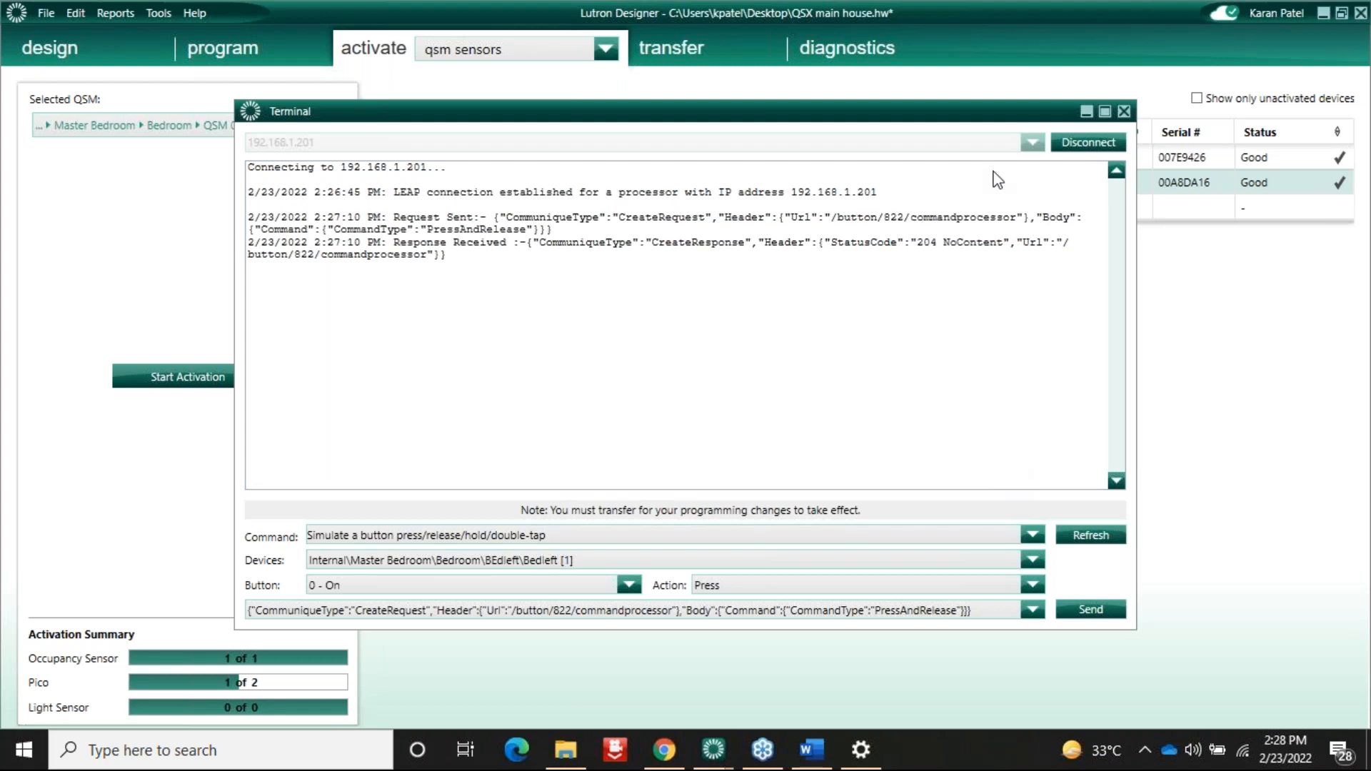
Step: Close the Terminal and examine the Link 1 (QS) device statuses and the available columns in the verify devices diagnostics
{"action": "left_click", "coordinate": [1125, 112]}
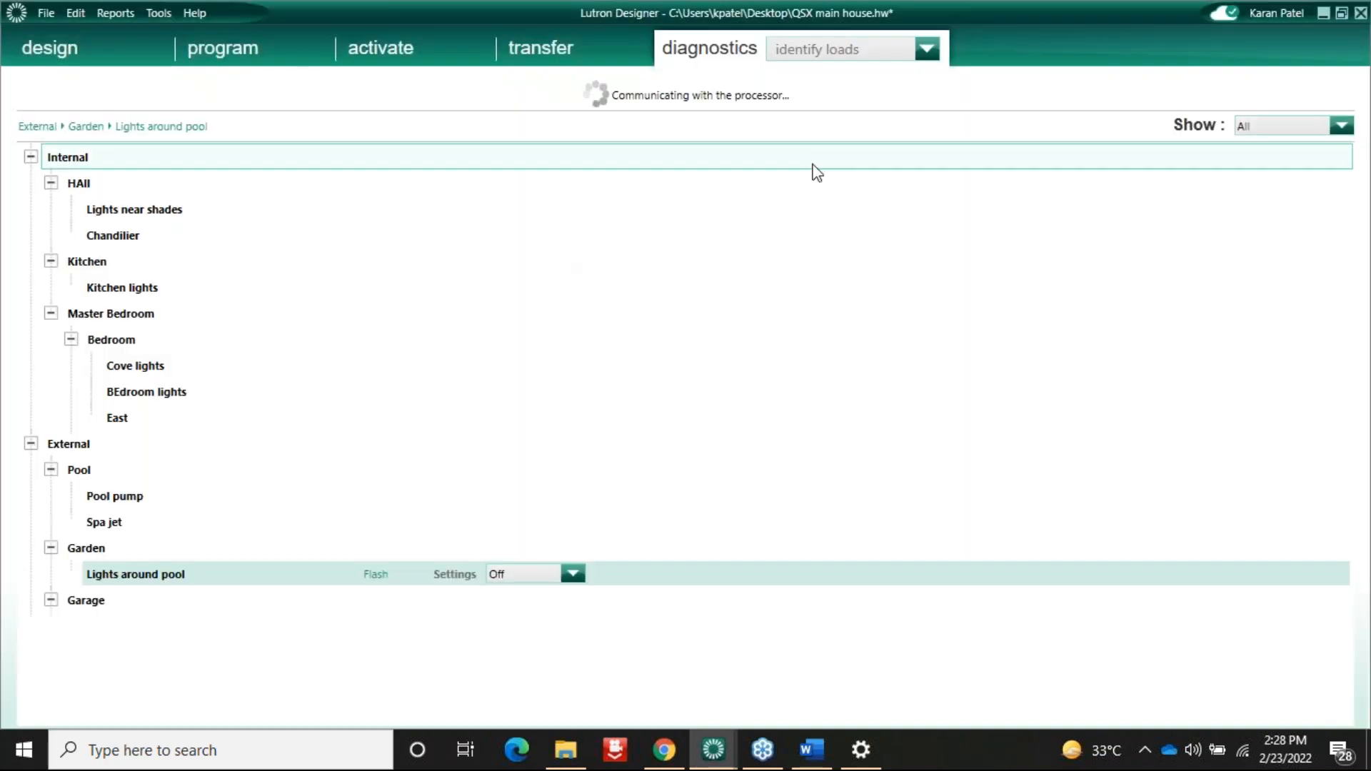
{"action": "left_click", "coordinate": [860, 50]}
{"action": "left_click", "coordinate": [1011, 171]}
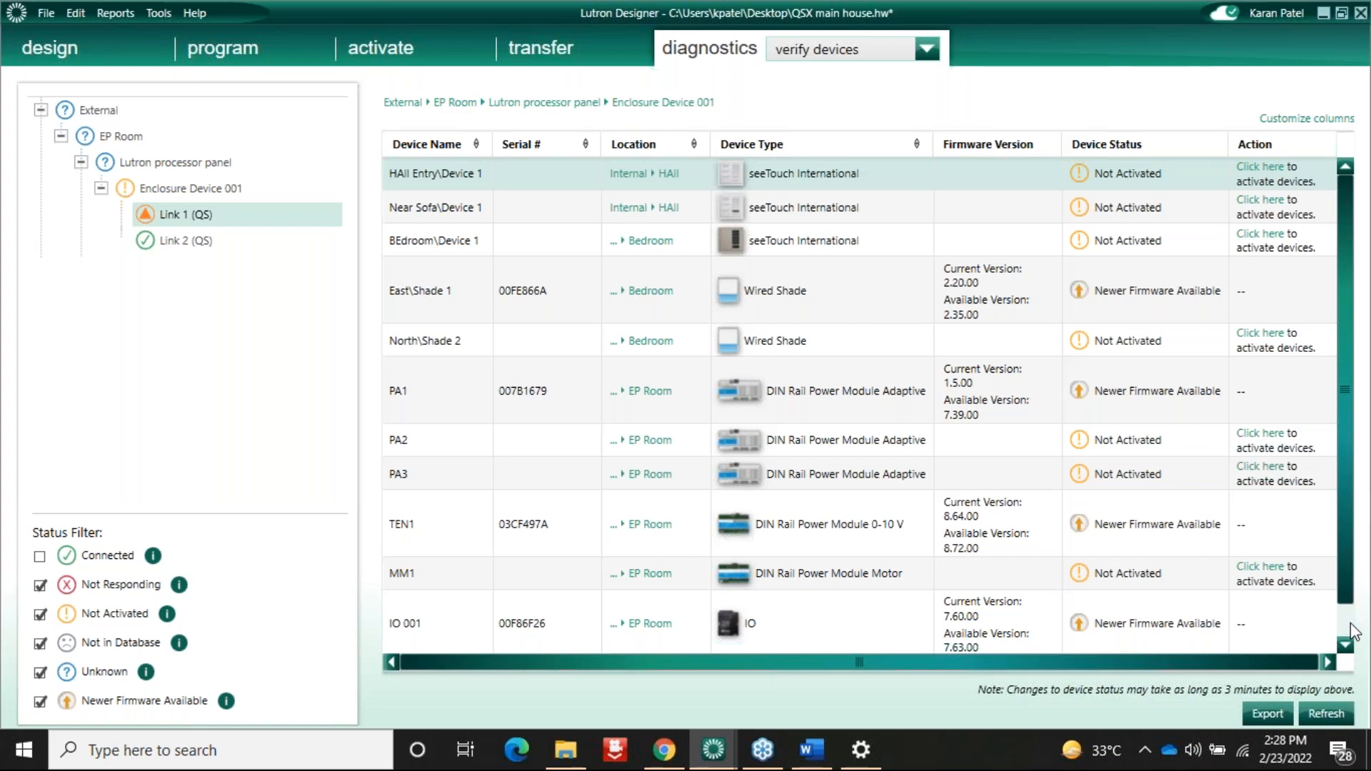
{"action": "scroll", "coordinate": [1350, 625], "scroll_direction": "down", "scroll_amount": 1}
{"action": "left_click", "coordinate": [1335, 116]}
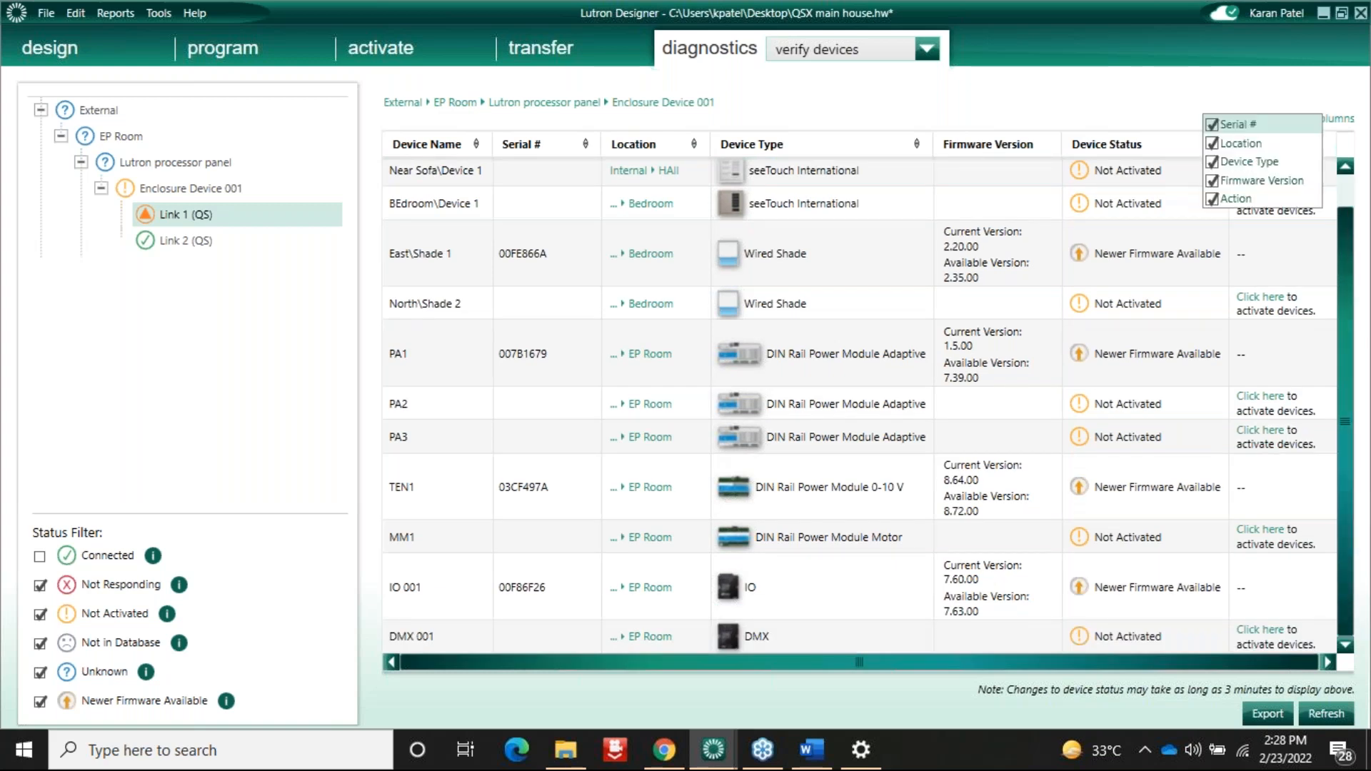
{"action": "left_click", "coordinate": [1211, 96]}
Step: Look over the transfer details and log and the available diagnostics views
{"action": "left_click", "coordinate": [893, 48]}
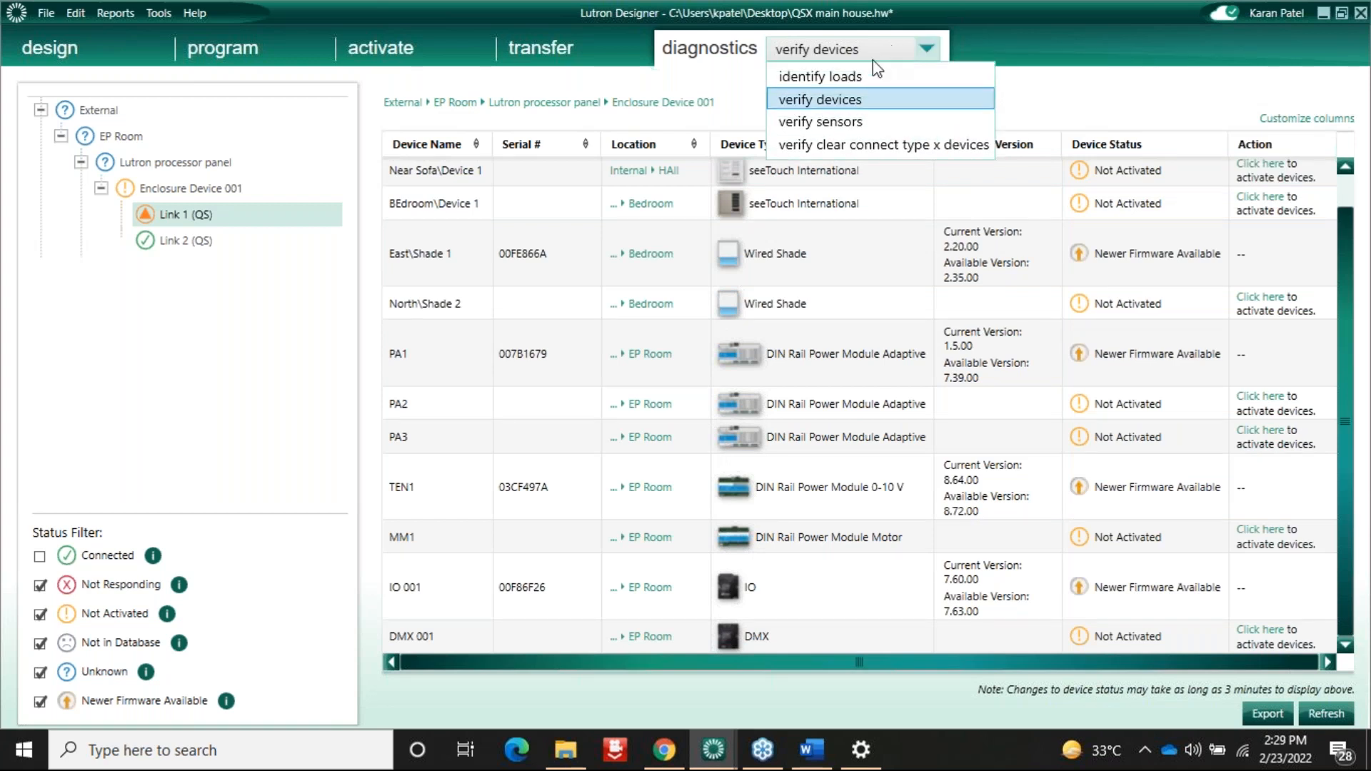
{"action": "left_click", "coordinate": [796, 76]}
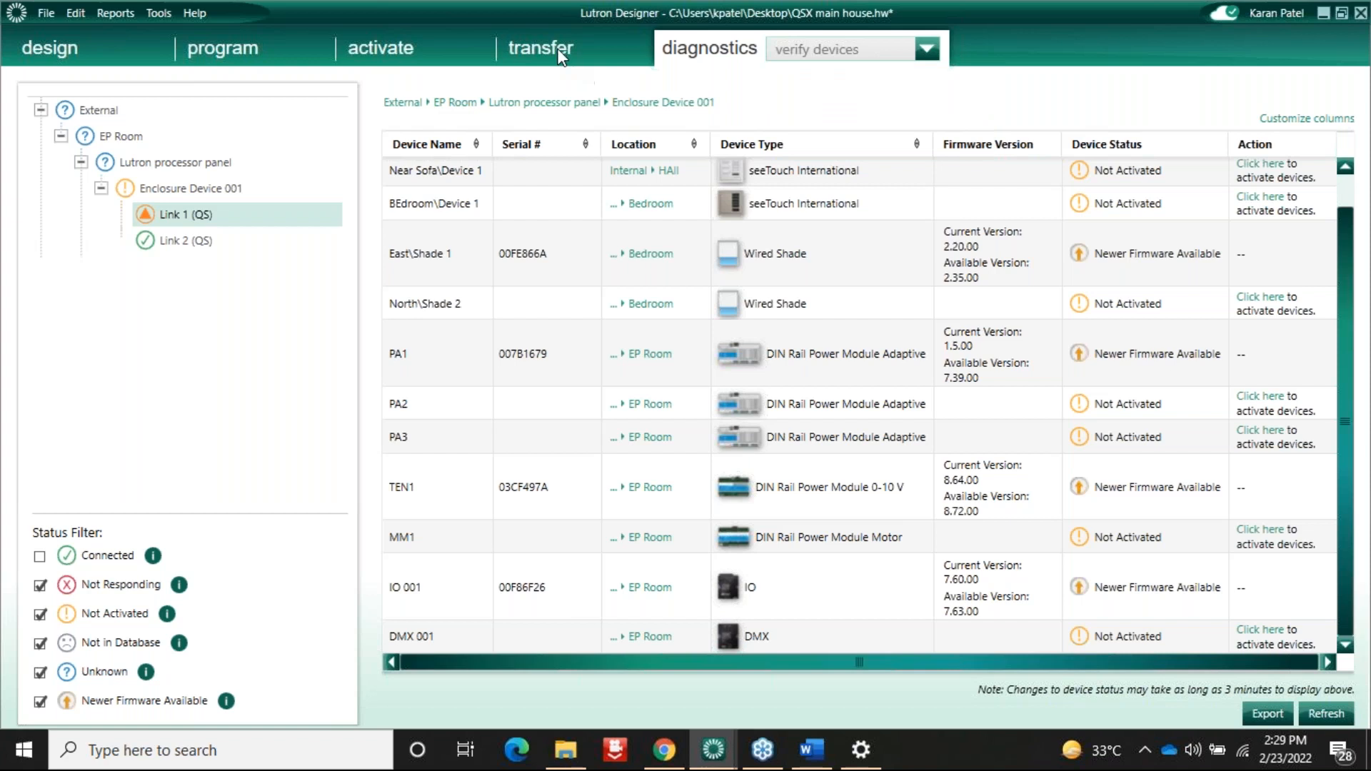
{"action": "left_click", "coordinate": [562, 57]}
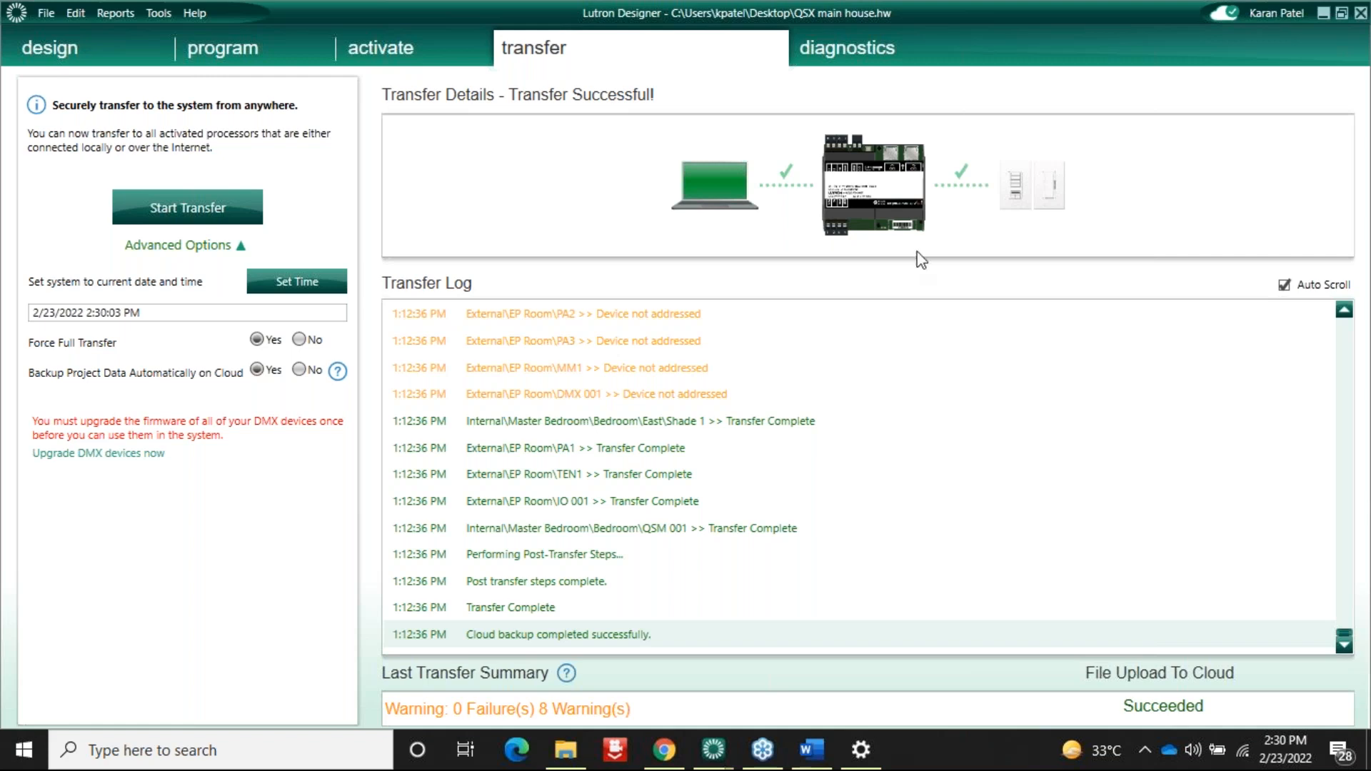
{"action": "left_click", "coordinate": [867, 62]}
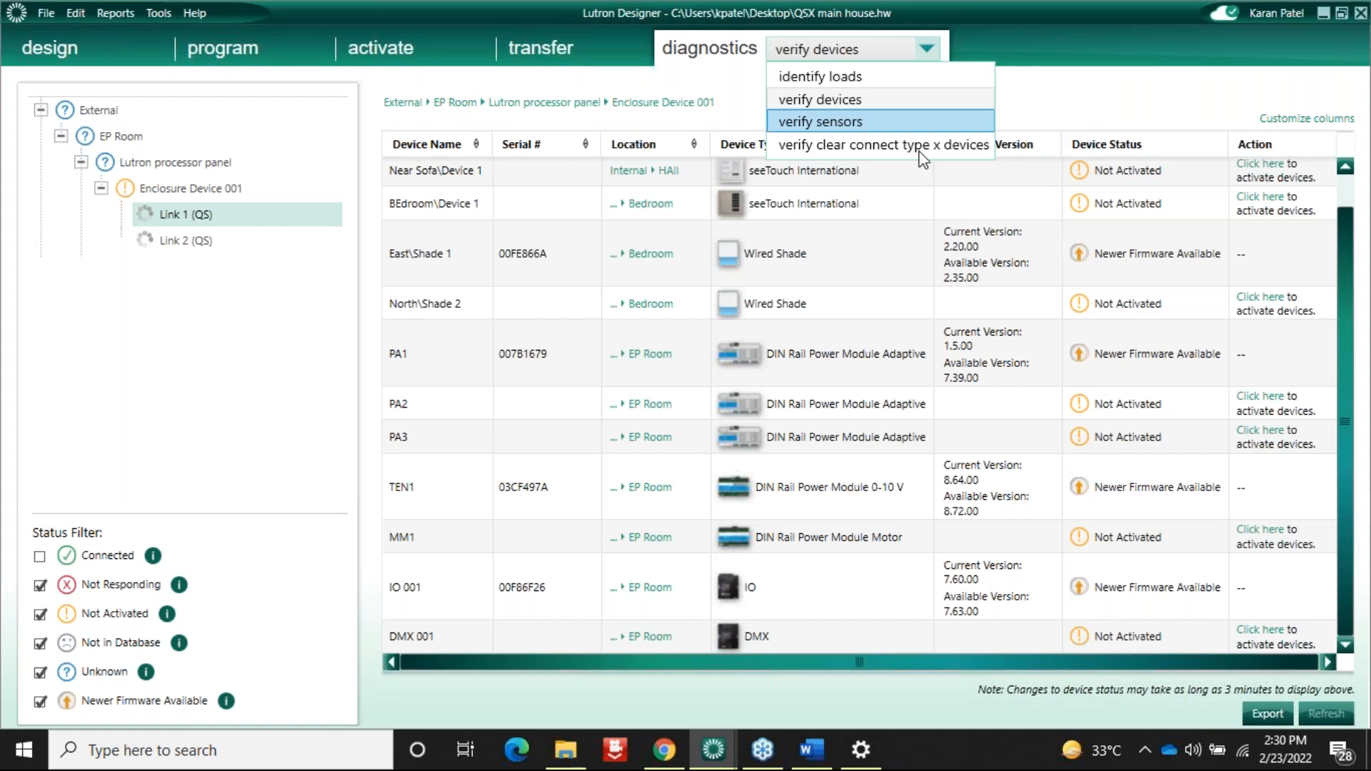
{"action": "left_click", "coordinate": [920, 151]}
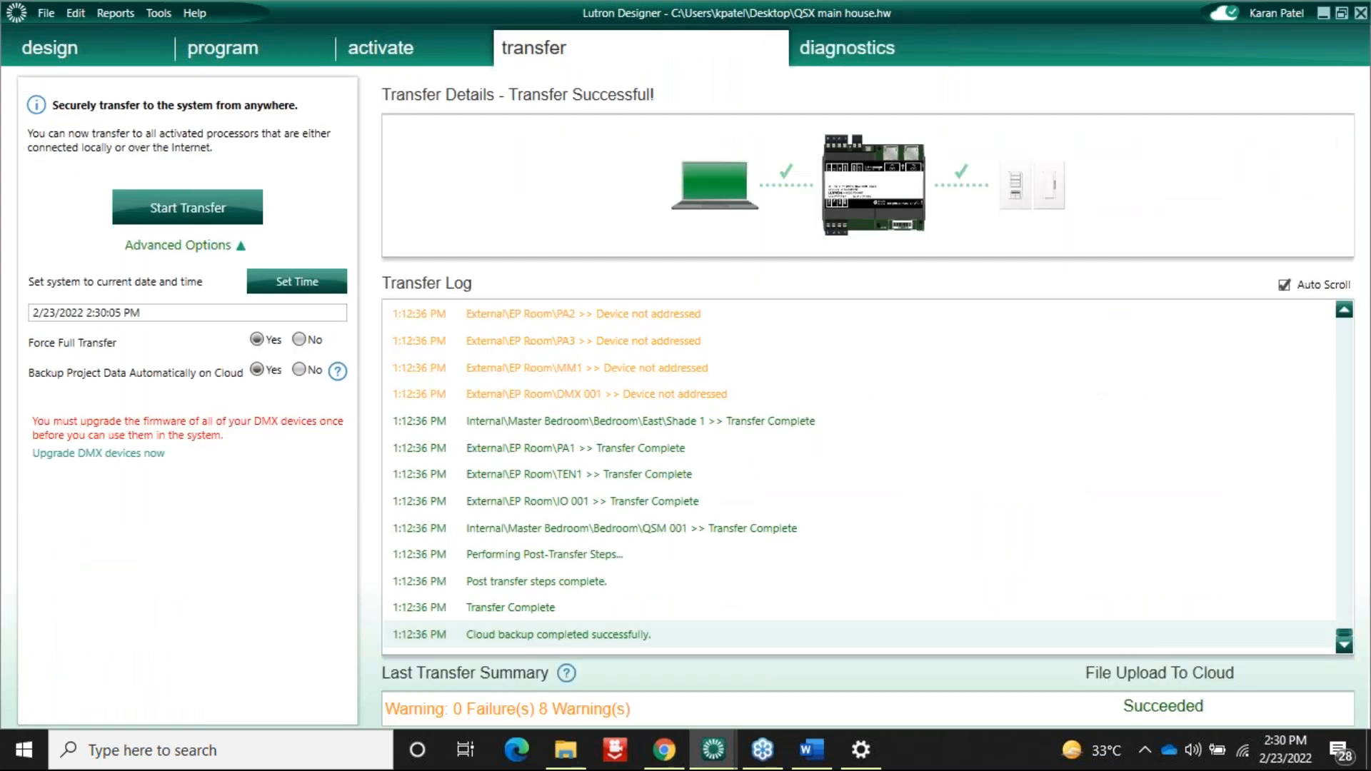
Step: Start activating the Link 1 (QS) devices with the "Pressing device buttons in the space" method, declining the database transfer
{"action": "left_click", "coordinate": [405, 50]}
{"action": "left_click", "coordinate": [500, 49]}
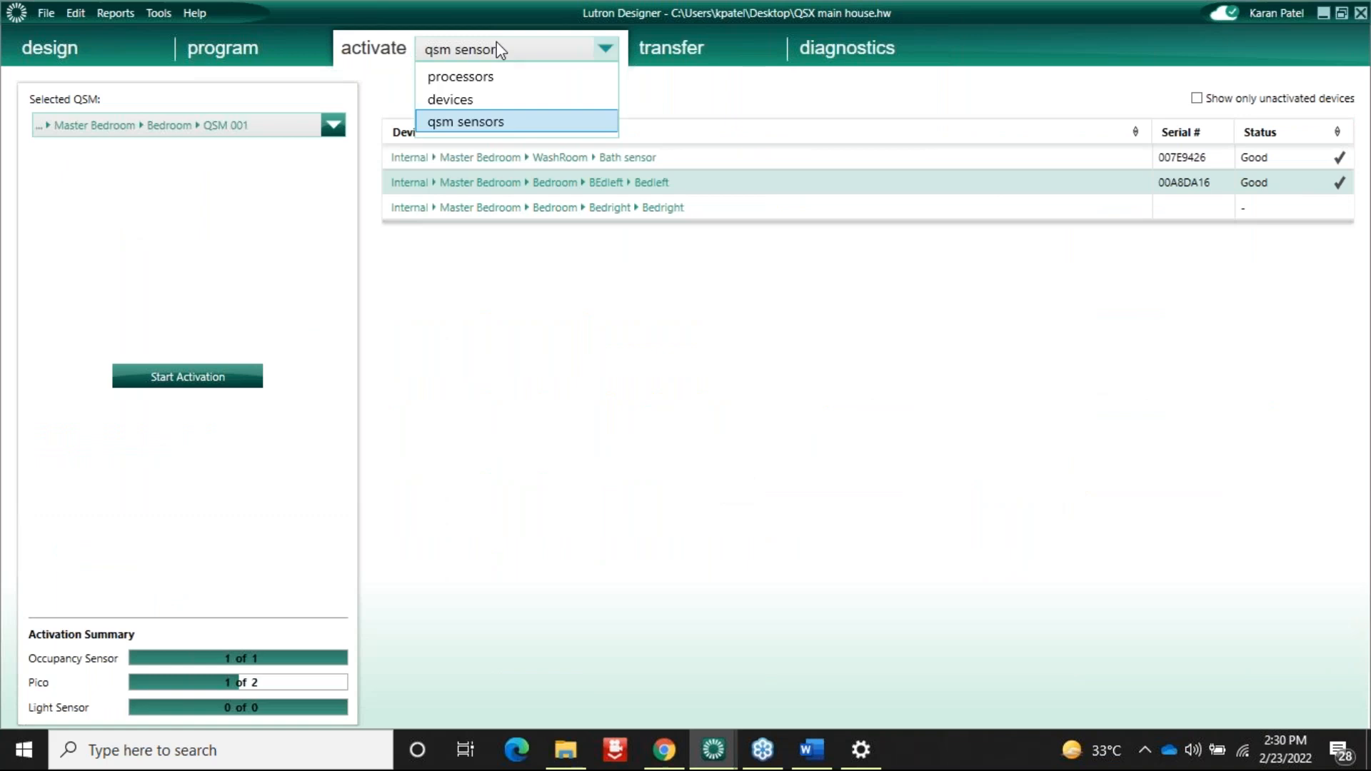
{"action": "left_click", "coordinate": [468, 113]}
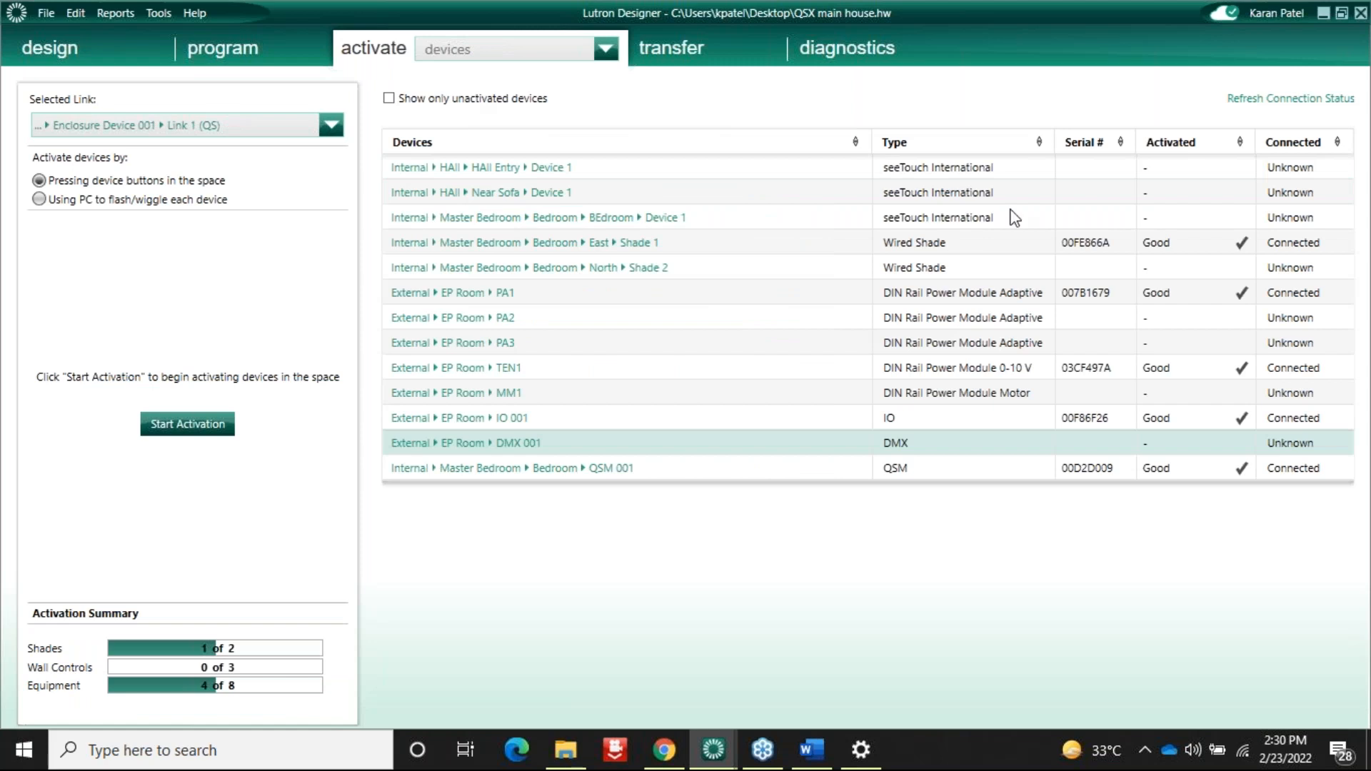
{"action": "left_click", "coordinate": [40, 199]}
{"action": "left_click", "coordinate": [39, 181]}
{"action": "left_click", "coordinate": [187, 424]}
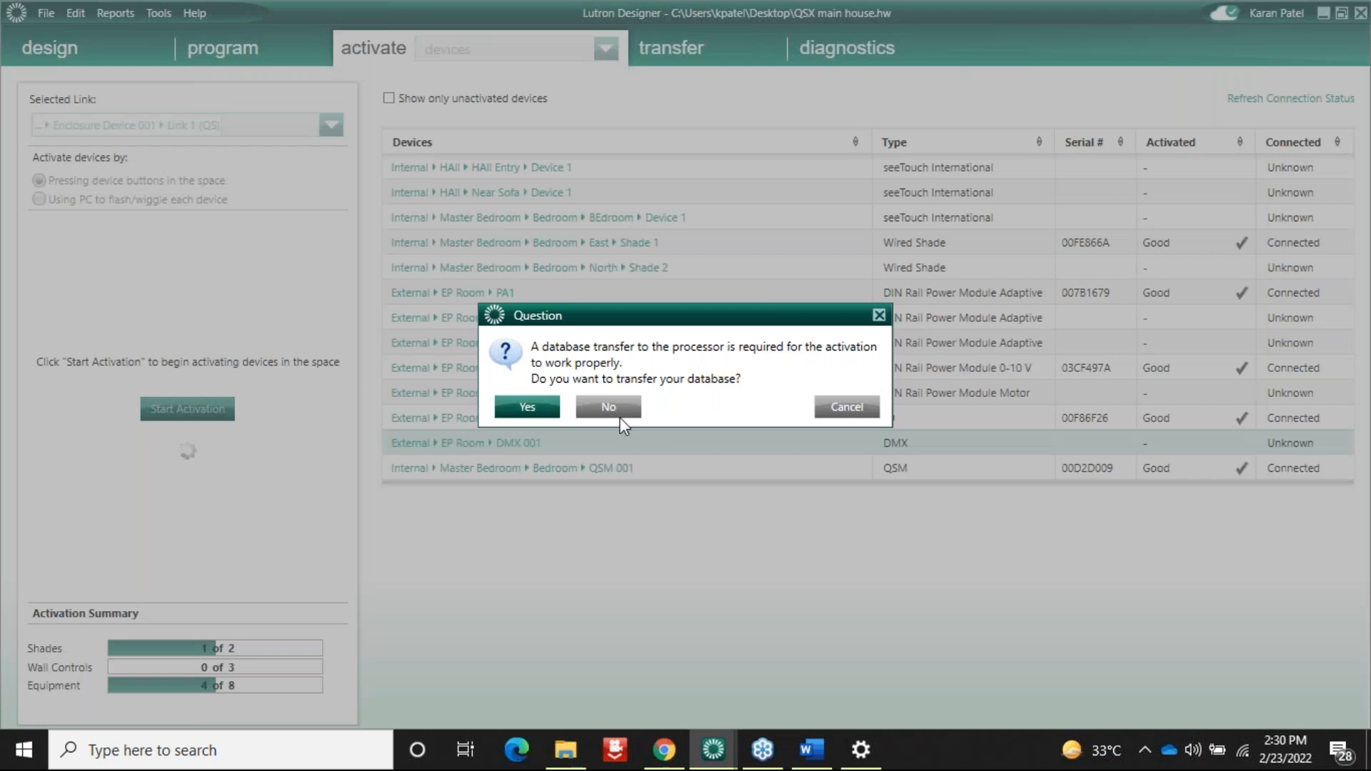
{"action": "left_click", "coordinate": [616, 410]}
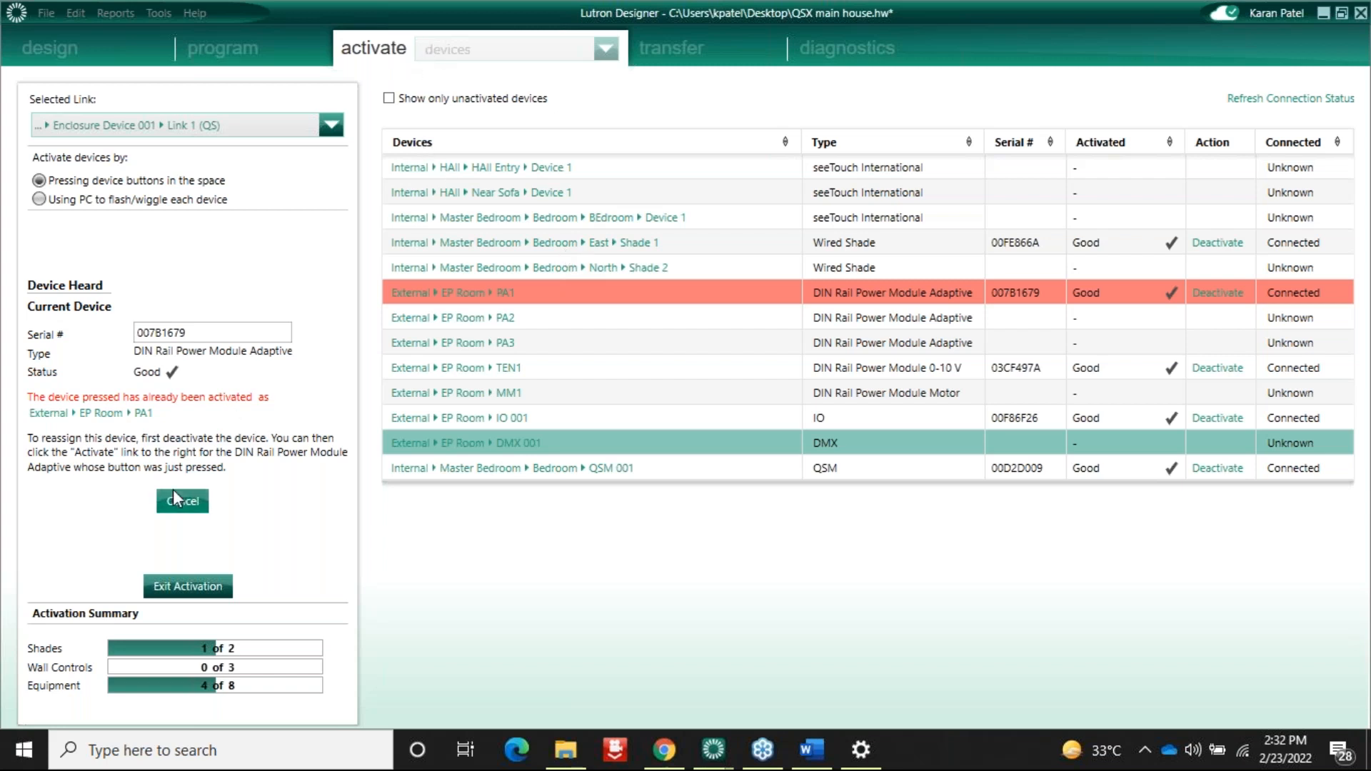
Step: Exit the device activation for Link 1 (QS)
{"action": "left_click", "coordinate": [185, 575]}
{"action": "left_click", "coordinate": [182, 586]}
{"action": "left_click", "coordinate": [552, 391]}
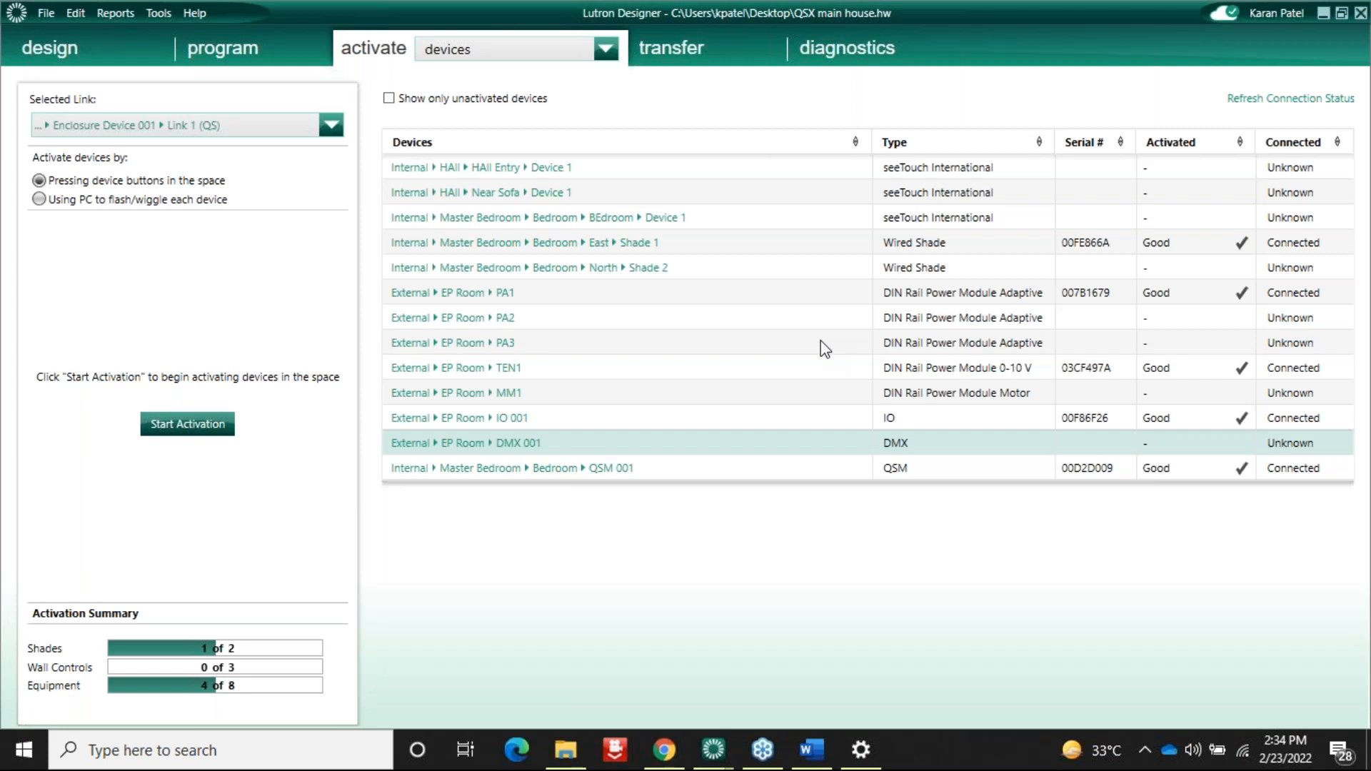
Step: Look over the projects available to restore from the cloud and close the restore dialog without downloading
{"action": "left_click", "coordinate": [114, 13]}
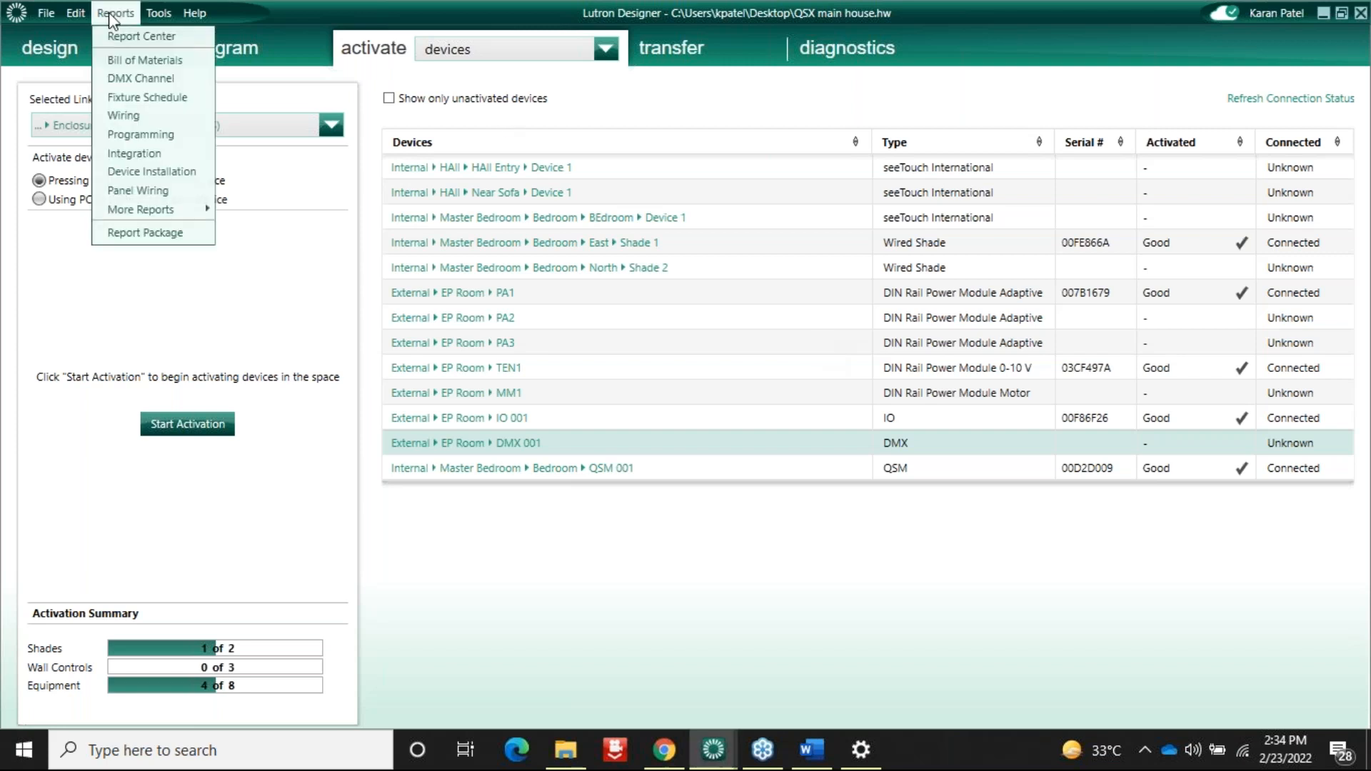
{"action": "mouse_move", "coordinate": [158, 13]}
{"action": "mouse_move", "coordinate": [348, 276]}
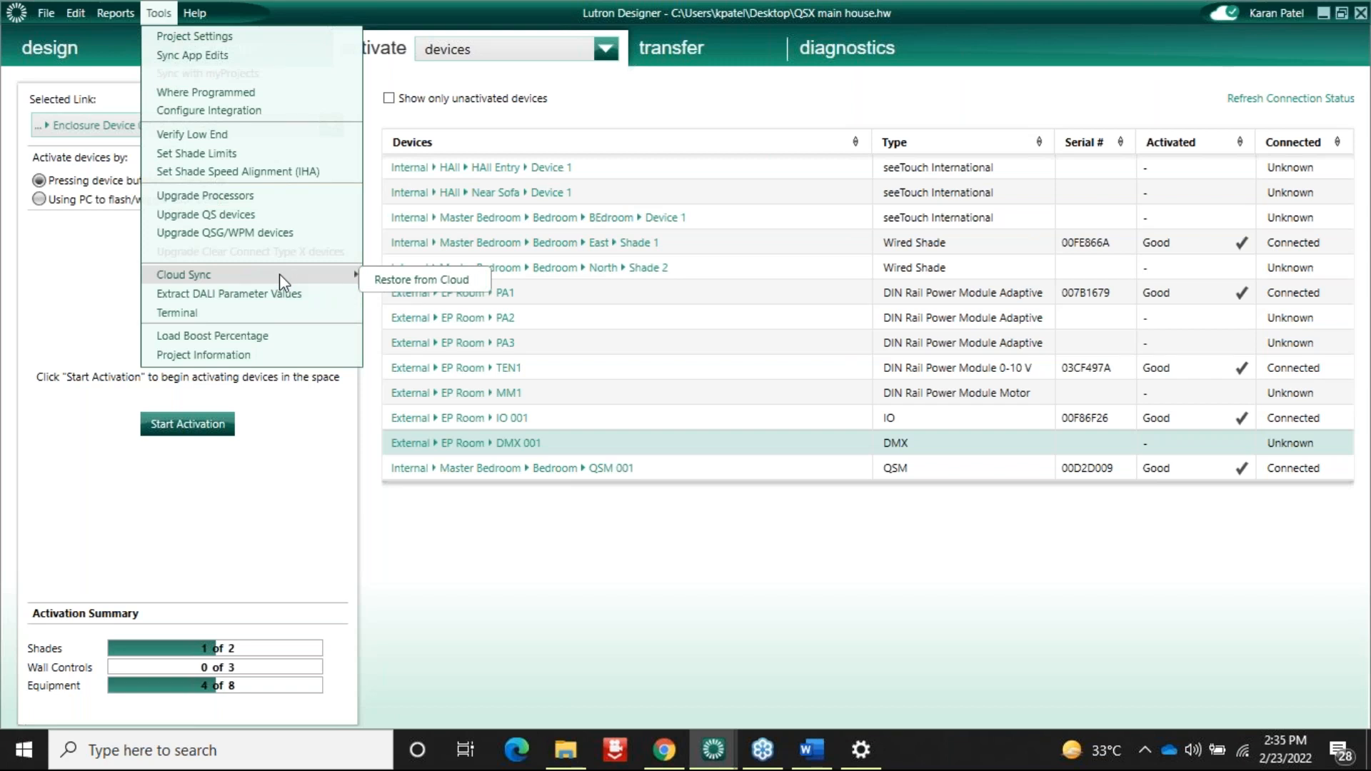
{"action": "left_click", "coordinate": [404, 282]}
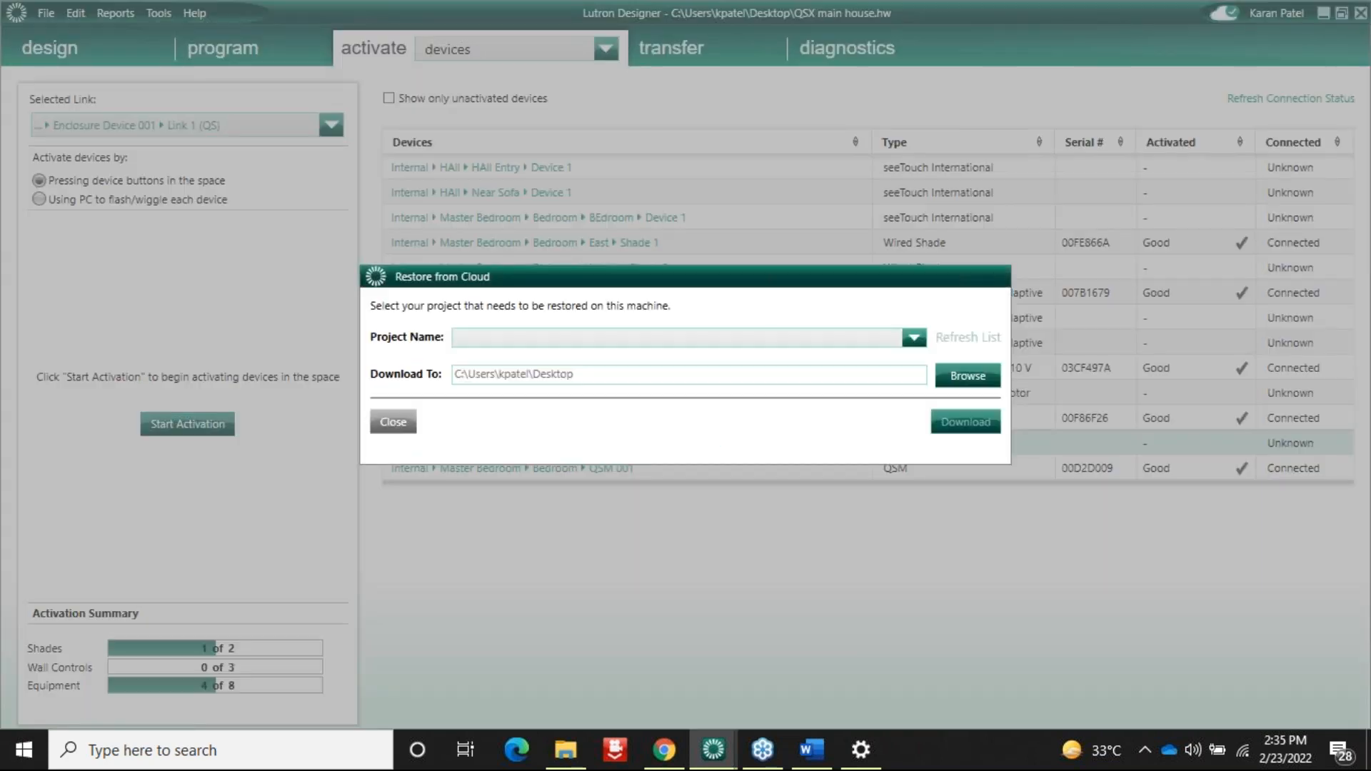
{"action": "left_click", "coordinate": [913, 342]}
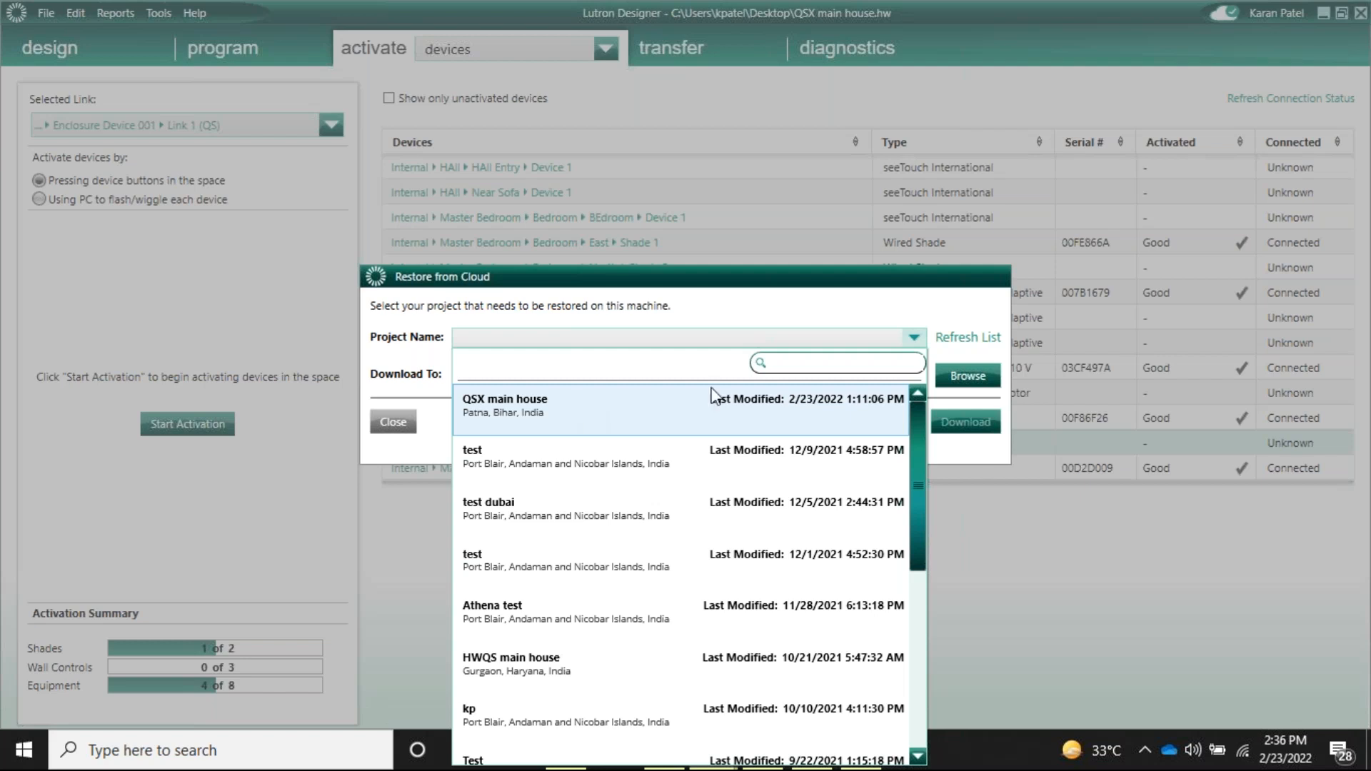
{"action": "left_click", "coordinate": [980, 568]}
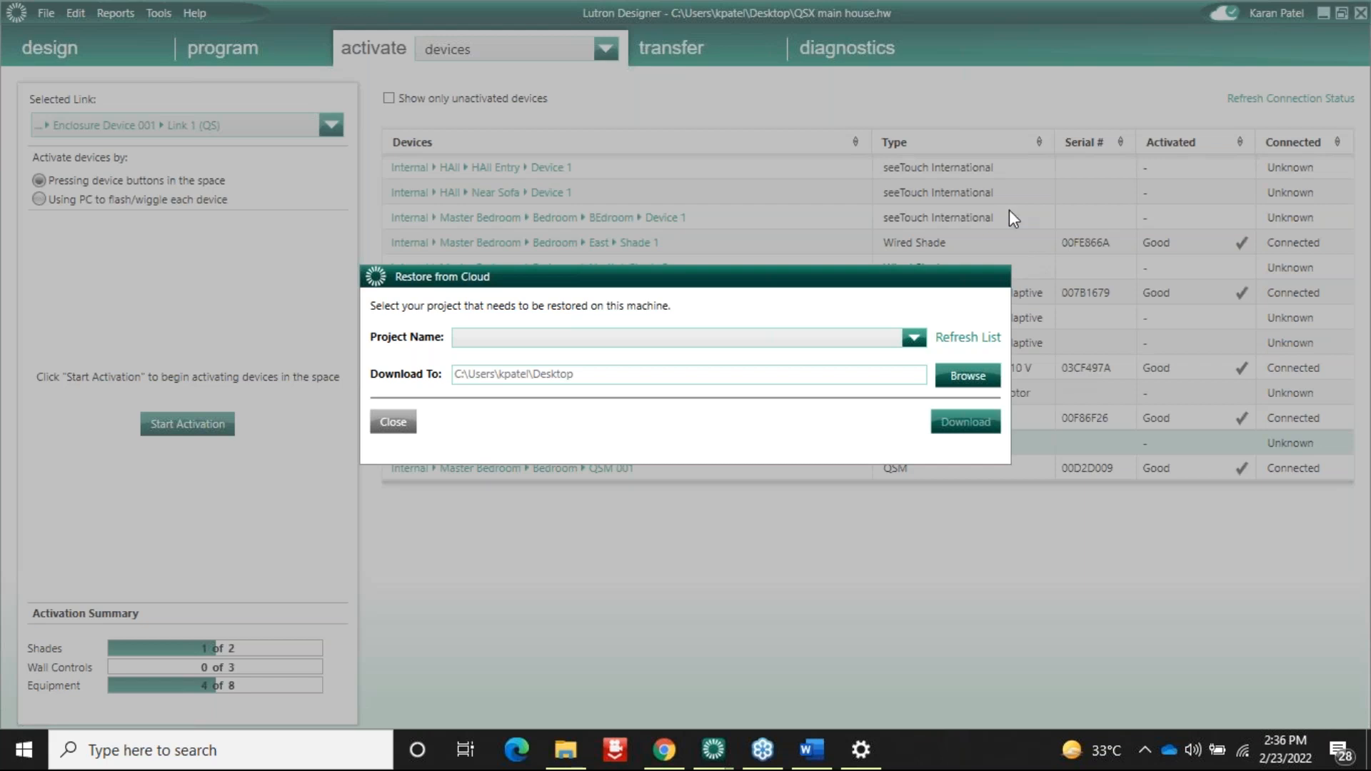
{"action": "left_click", "coordinate": [406, 421]}
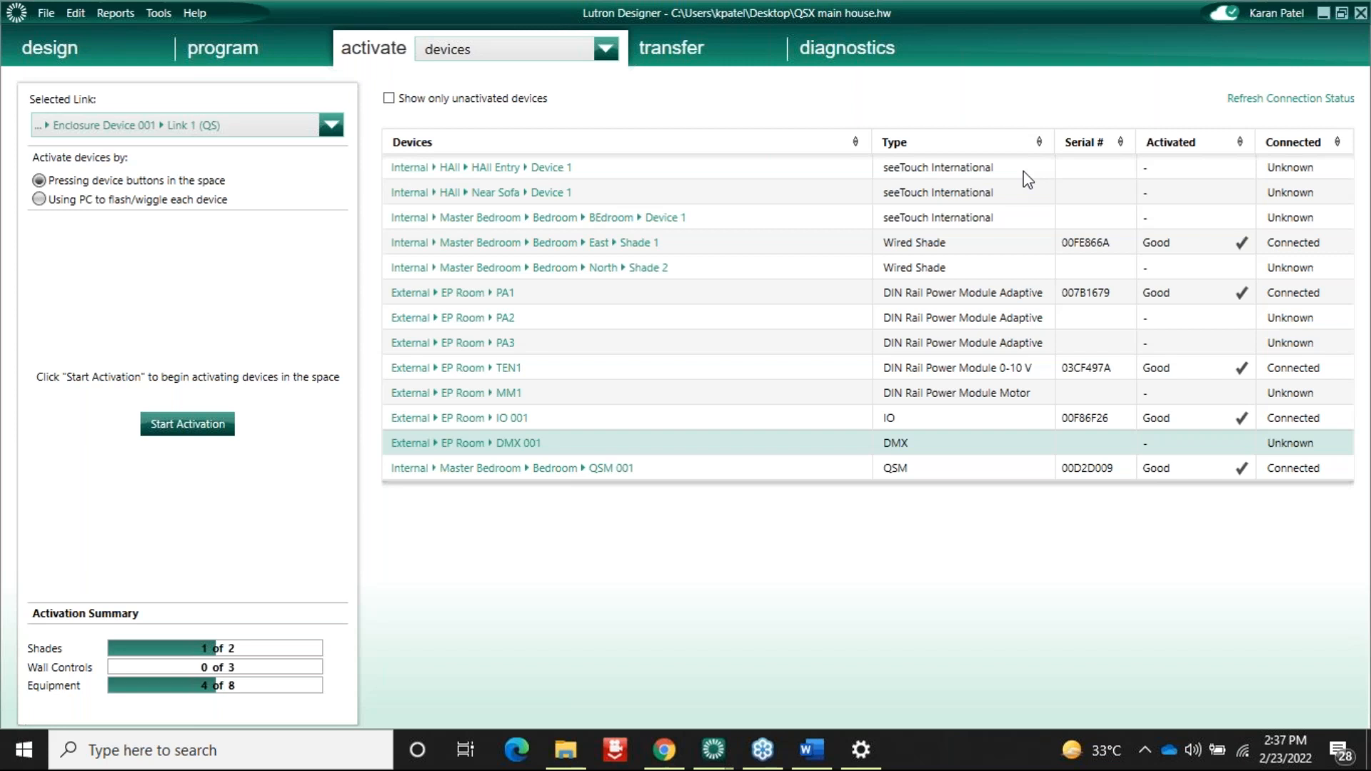
Step: Add the Palladiom 2B/2B keypad to the "Control in my project" toolbox and place one in the HAll area
{"action": "left_click", "coordinate": [223, 50]}
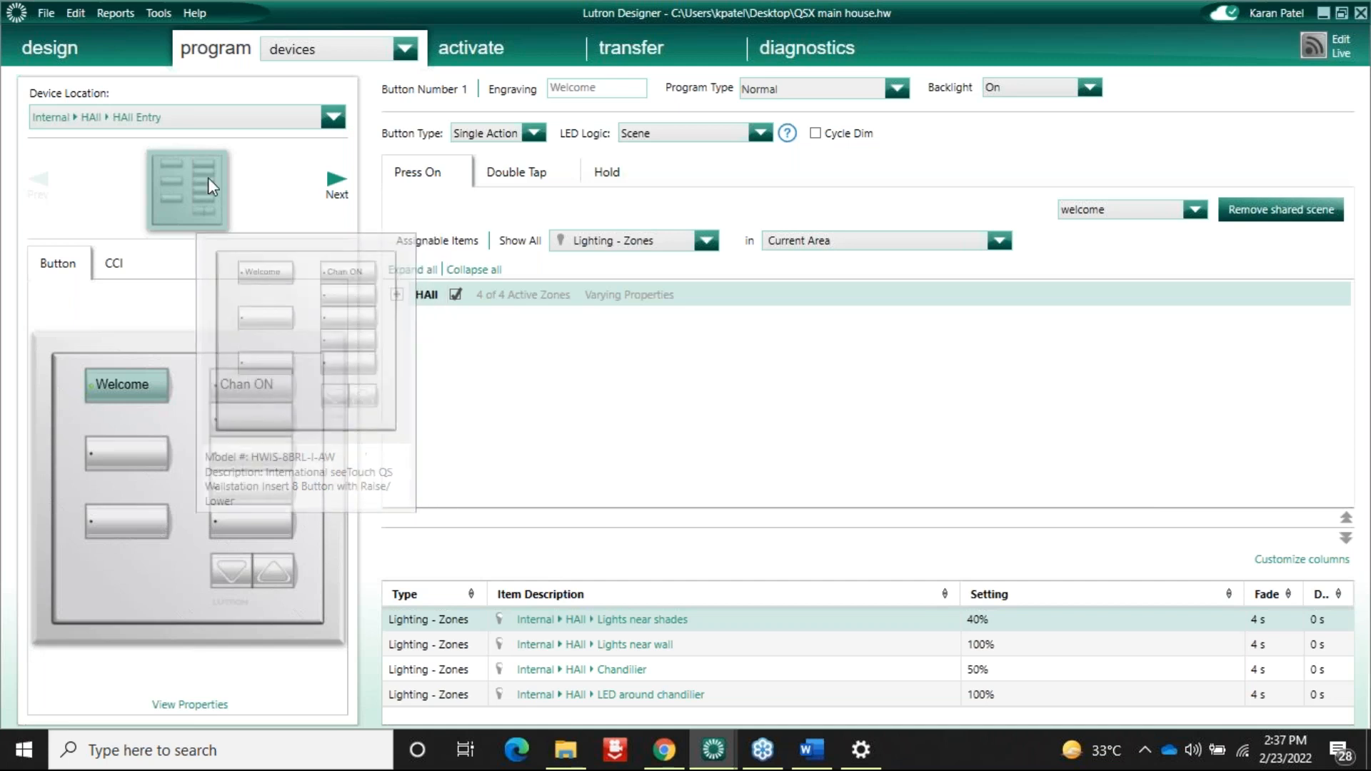
{"action": "left_click", "coordinate": [60, 61]}
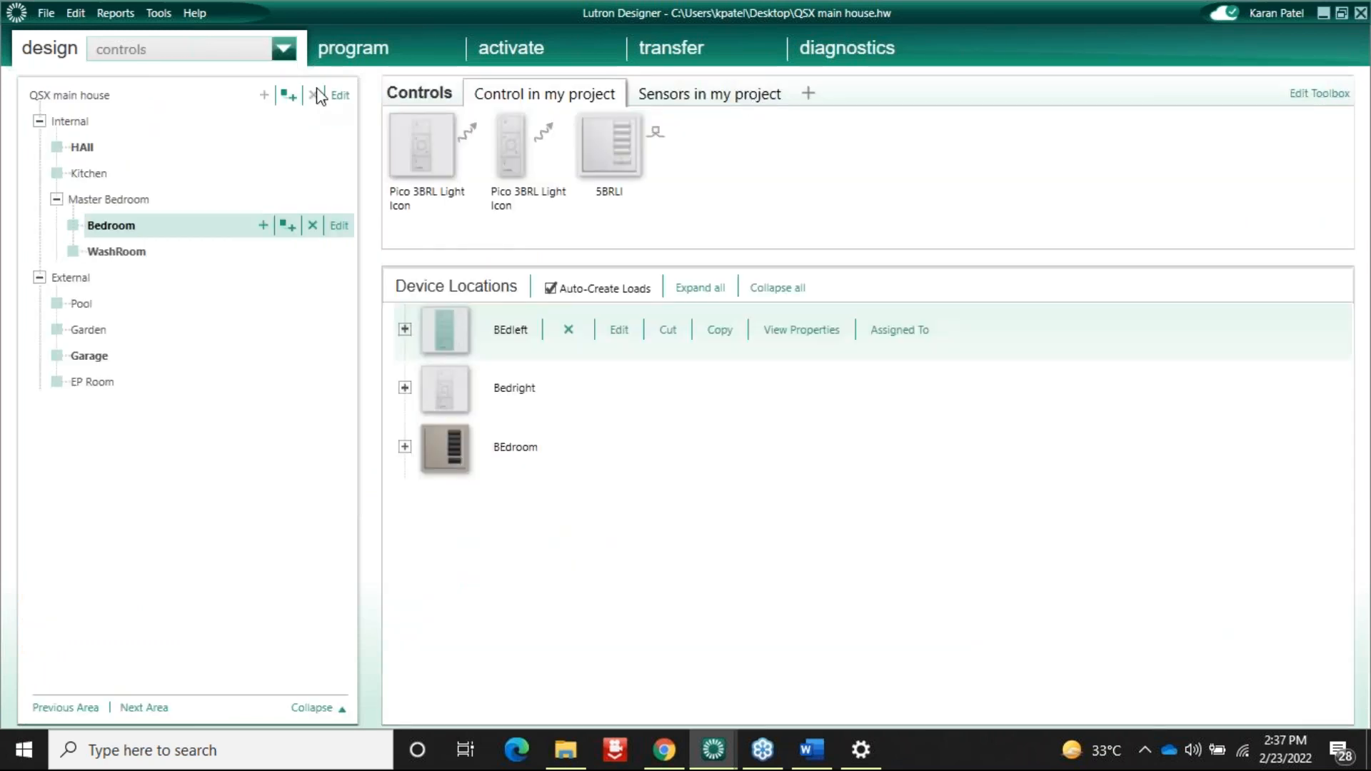
{"action": "left_click_drag", "start_coordinate": [92, 146], "coordinate": [97, 174]}
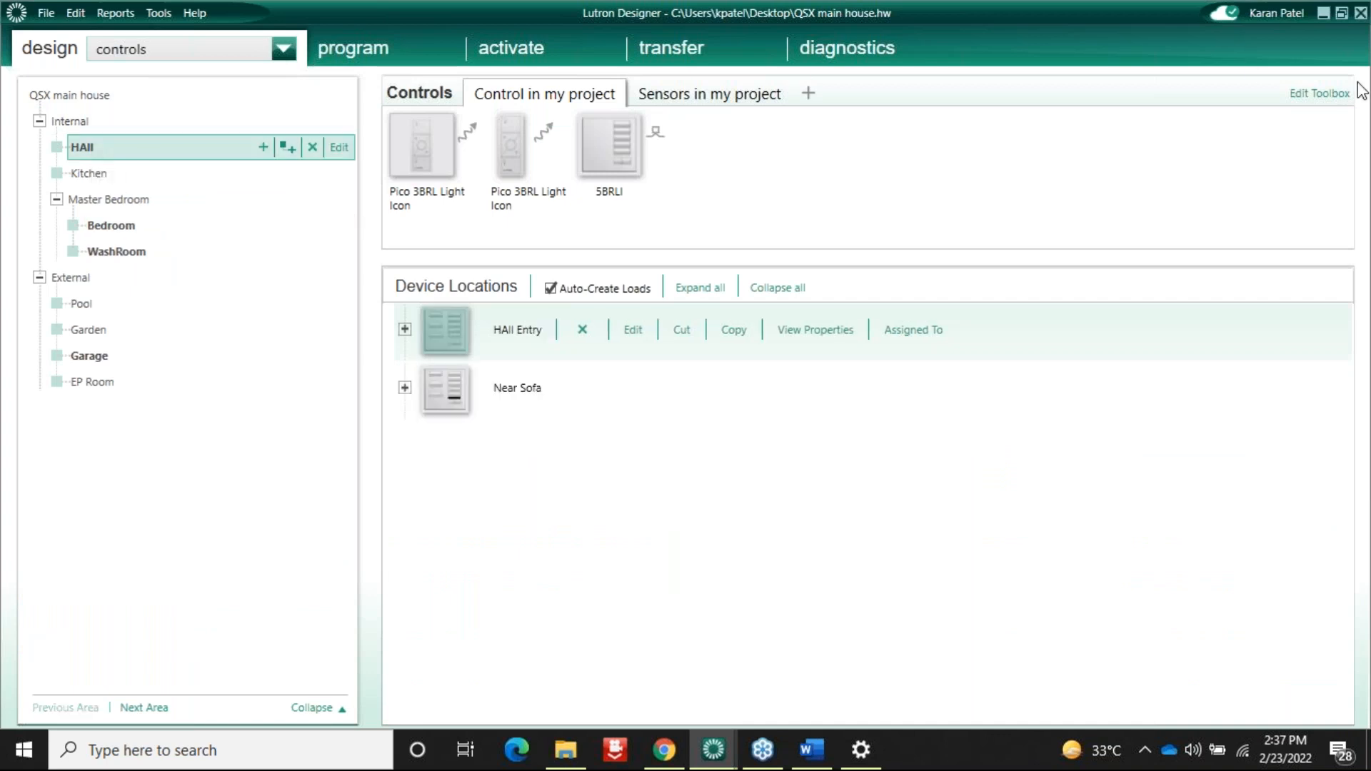
{"action": "left_click", "coordinate": [1321, 94]}
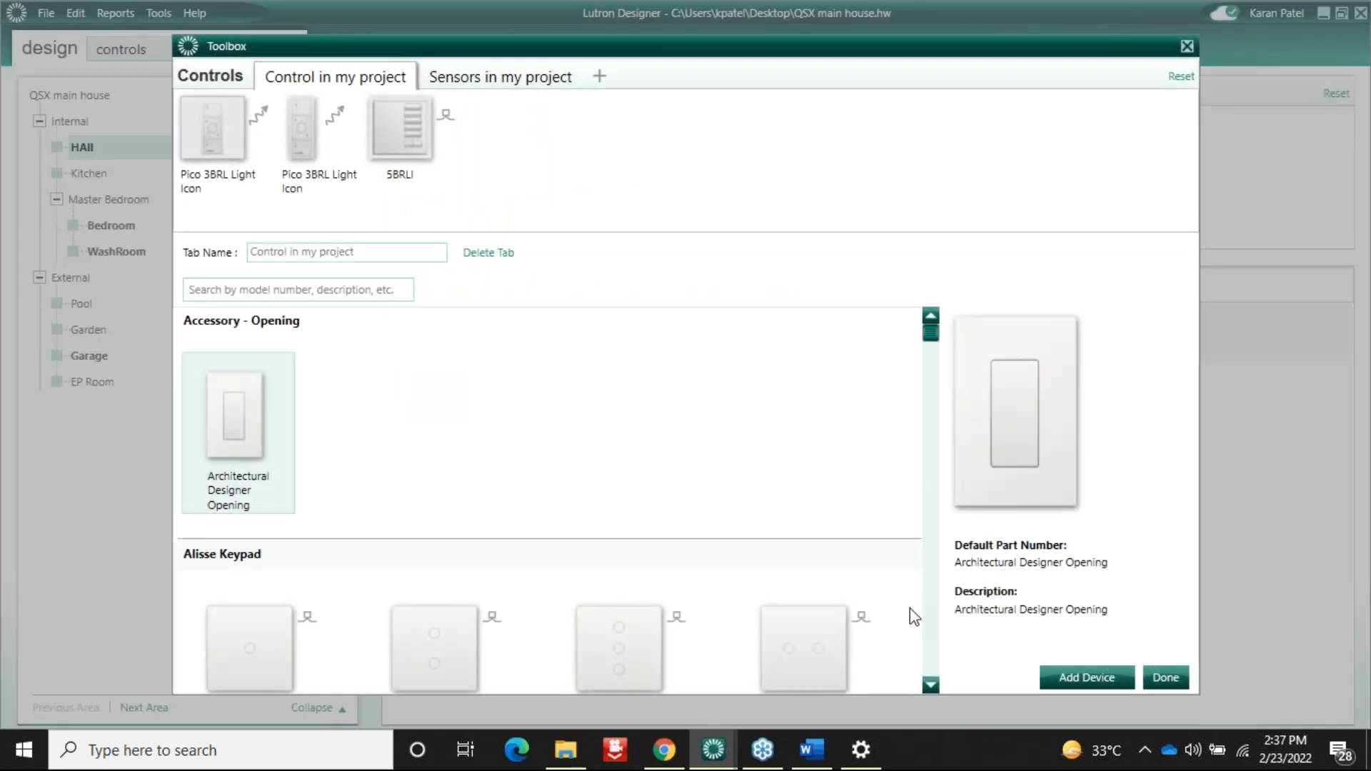
{"action": "scroll", "coordinate": [928, 629], "scroll_direction": "down", "scroll_amount": 15}
{"action": "scroll", "coordinate": [927, 380], "scroll_direction": "up", "scroll_amount": 5}
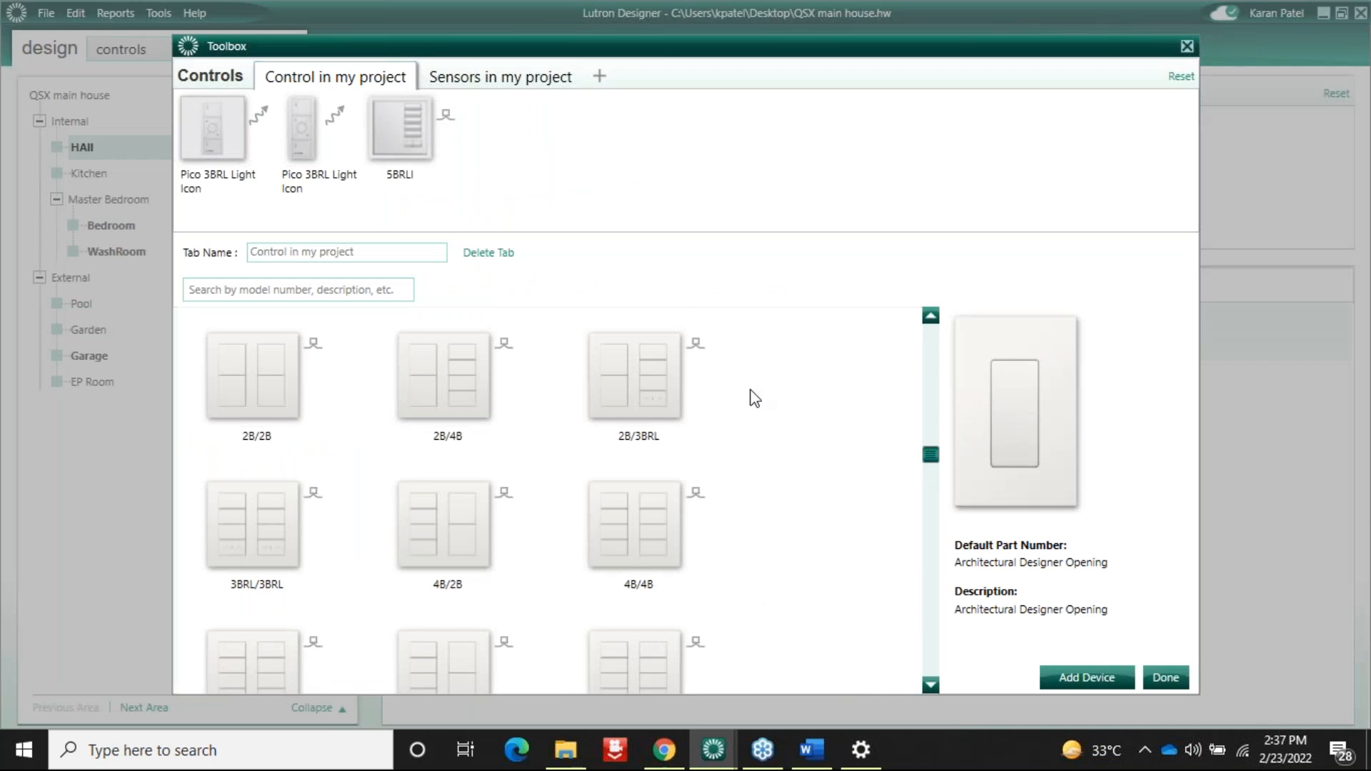
{"action": "double_click", "coordinate": [265, 389]}
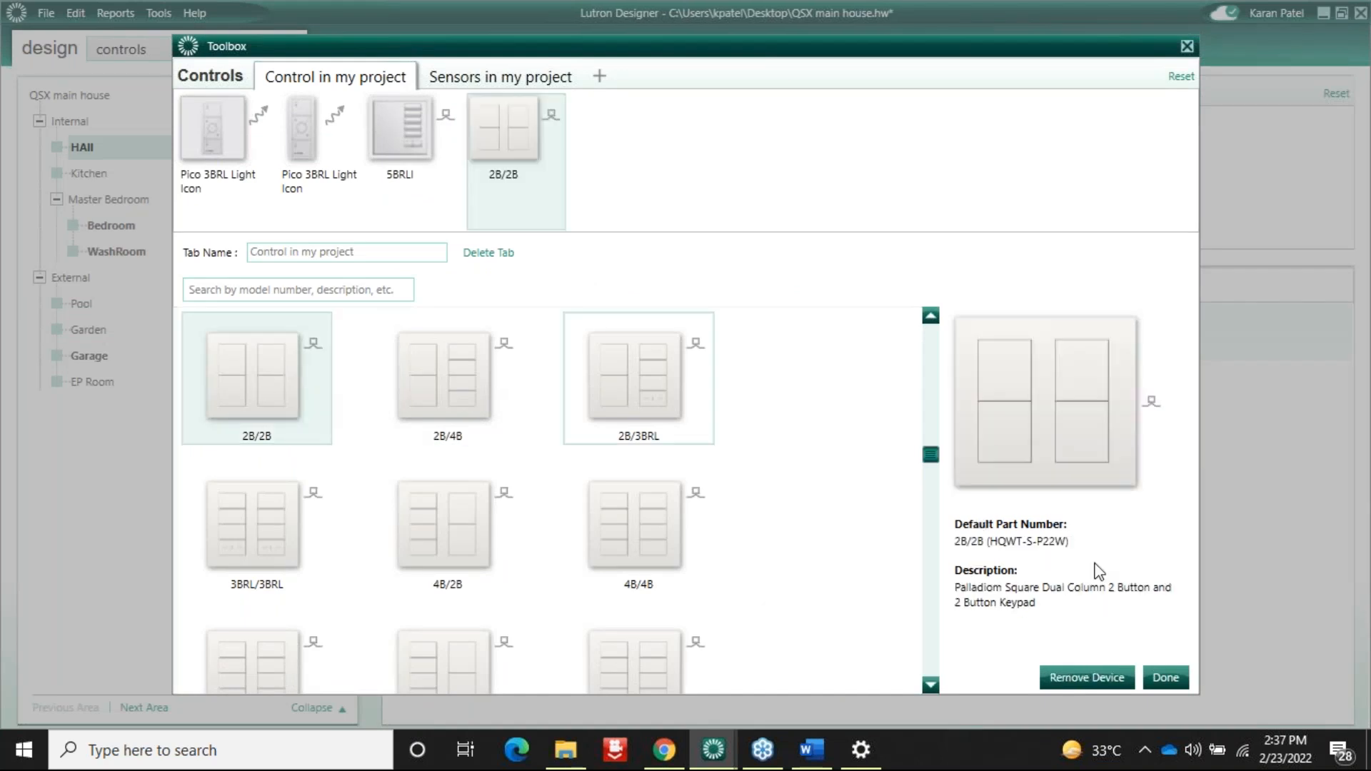
{"action": "left_click", "coordinate": [1165, 678]}
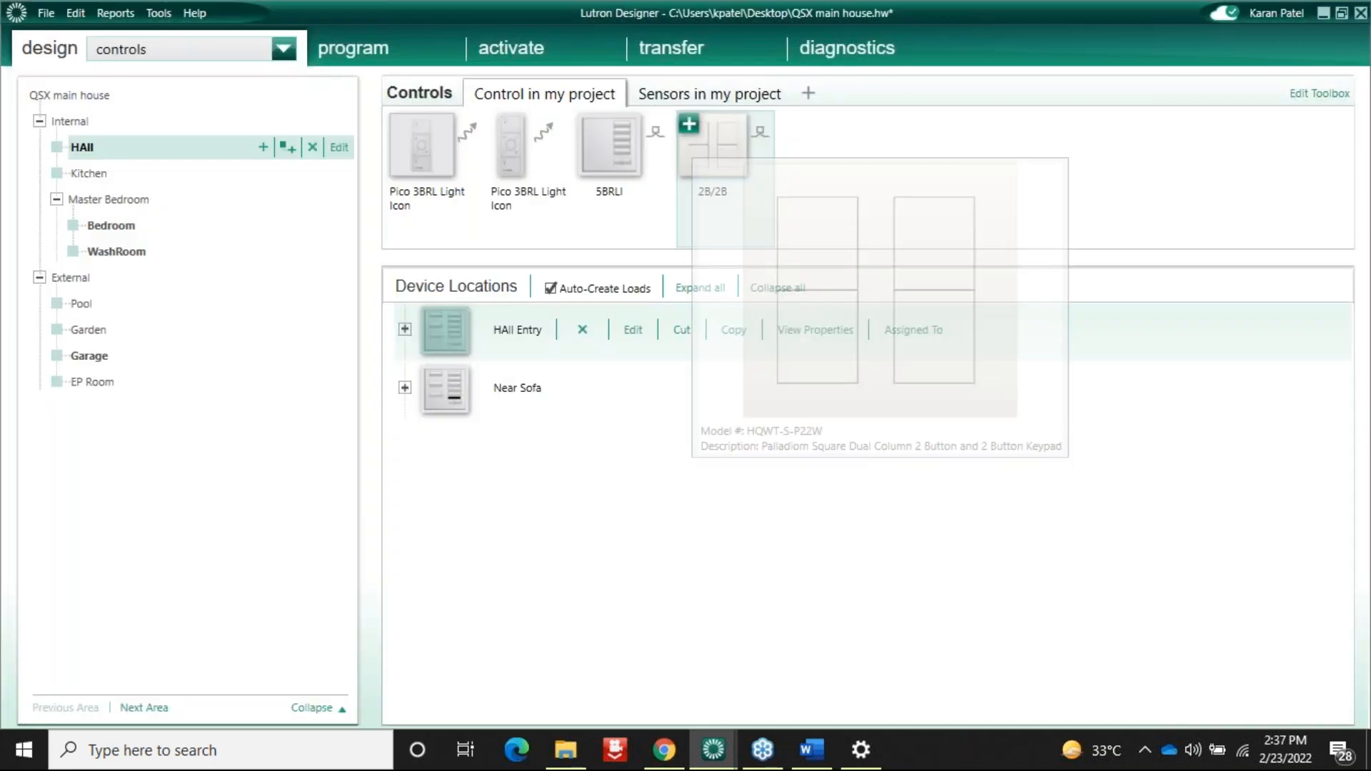
{"action": "double_click", "coordinate": [713, 145]}
{"action": "left_click", "coordinate": [698, 448]}
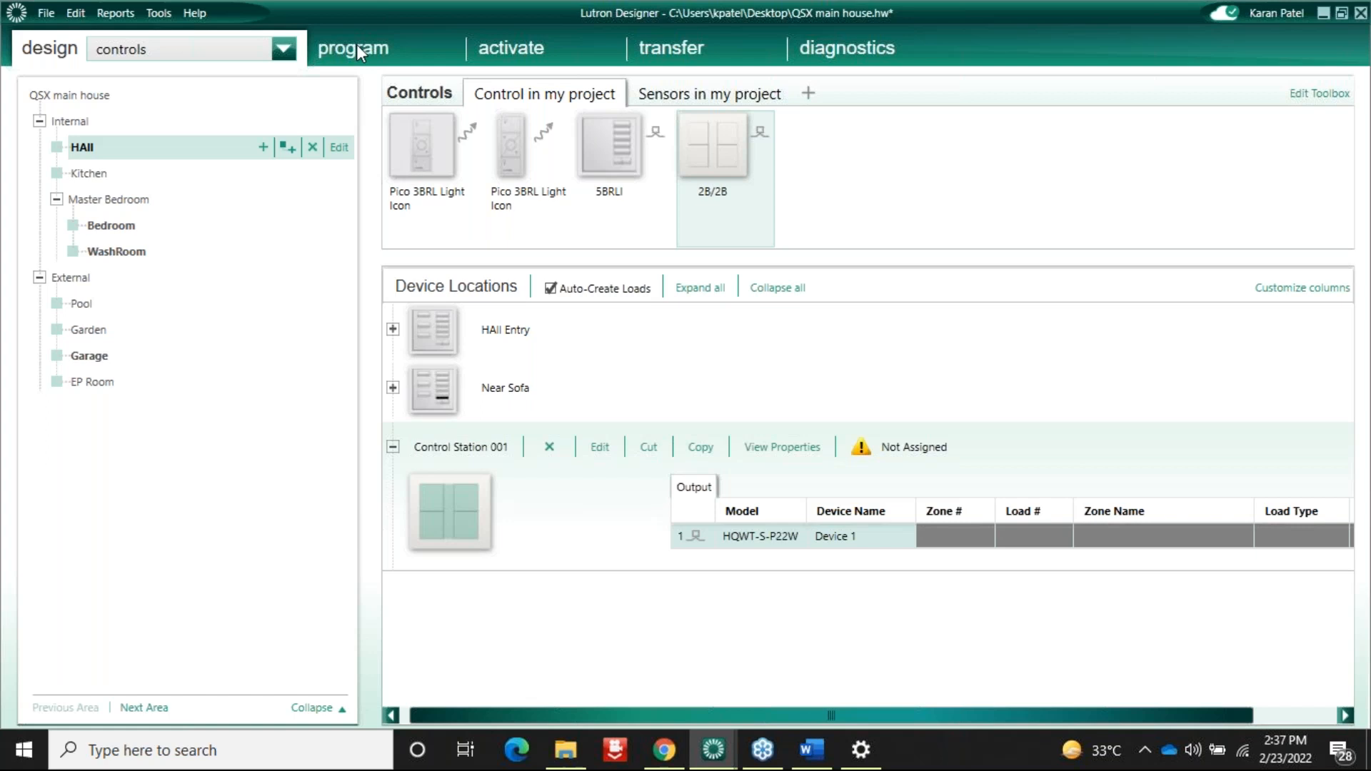
Step: Engrave the first button in the left column of the HAll Control Station 001 keypad with "Welcome"
{"action": "left_click", "coordinate": [357, 45]}
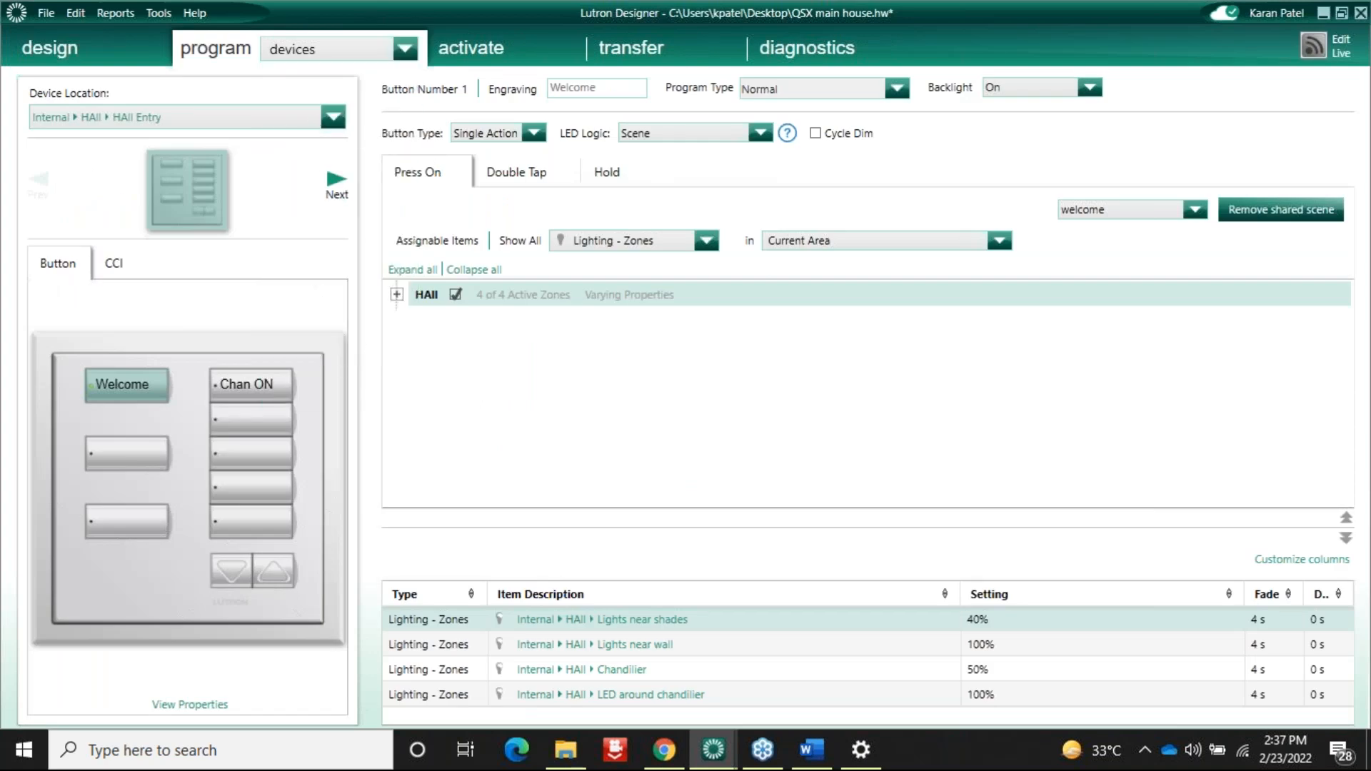
{"action": "left_click", "coordinate": [336, 180]}
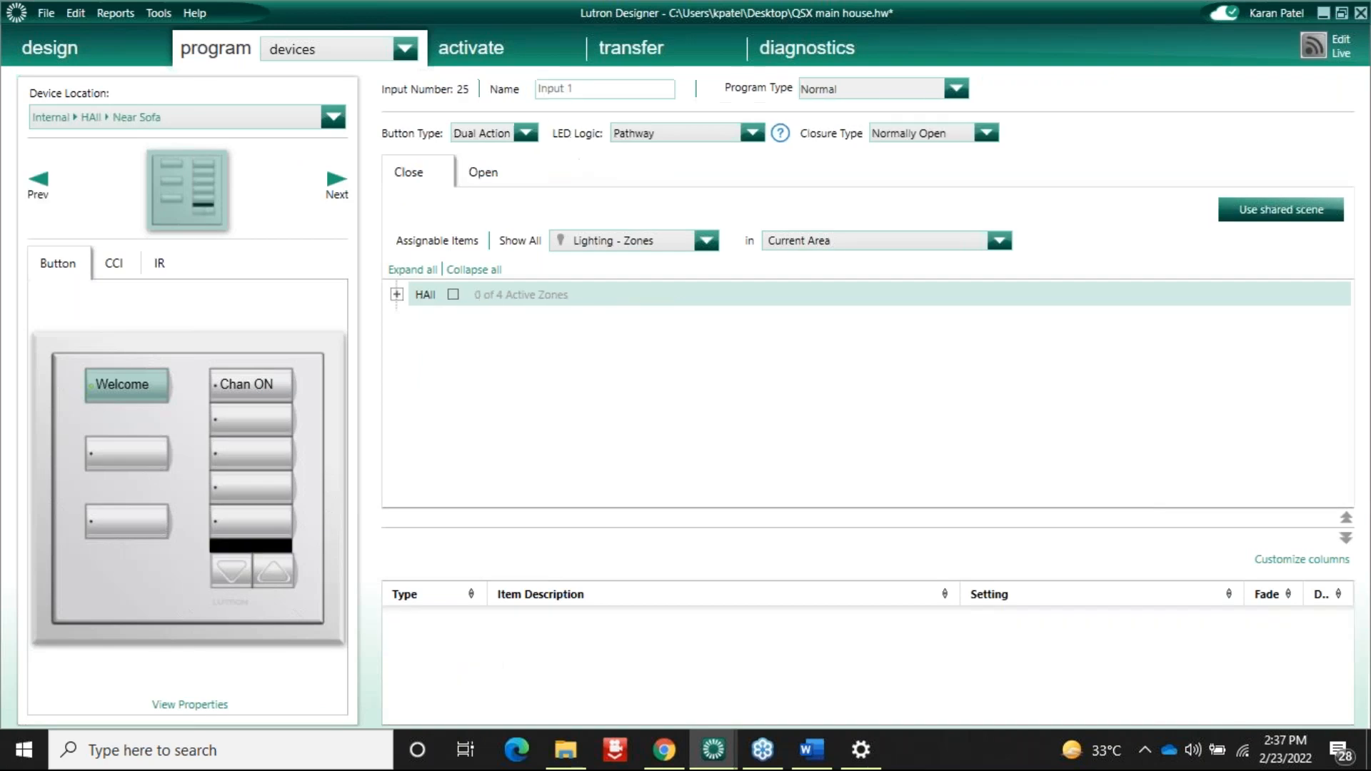
{"action": "left_click", "coordinate": [170, 633]}
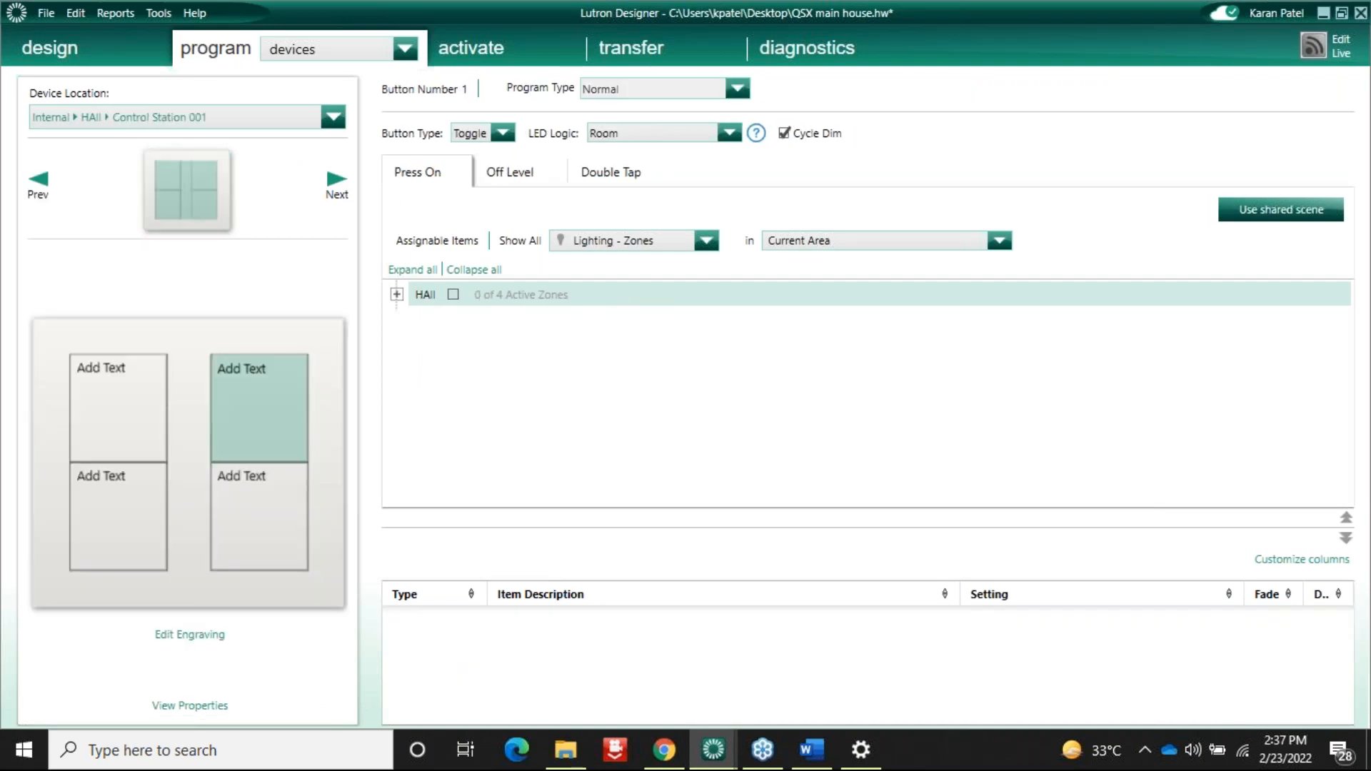
{"action": "left_click", "coordinate": [116, 368]}
{"action": "type", "text": "Weld"}
{"action": "type", "text": "ome"}
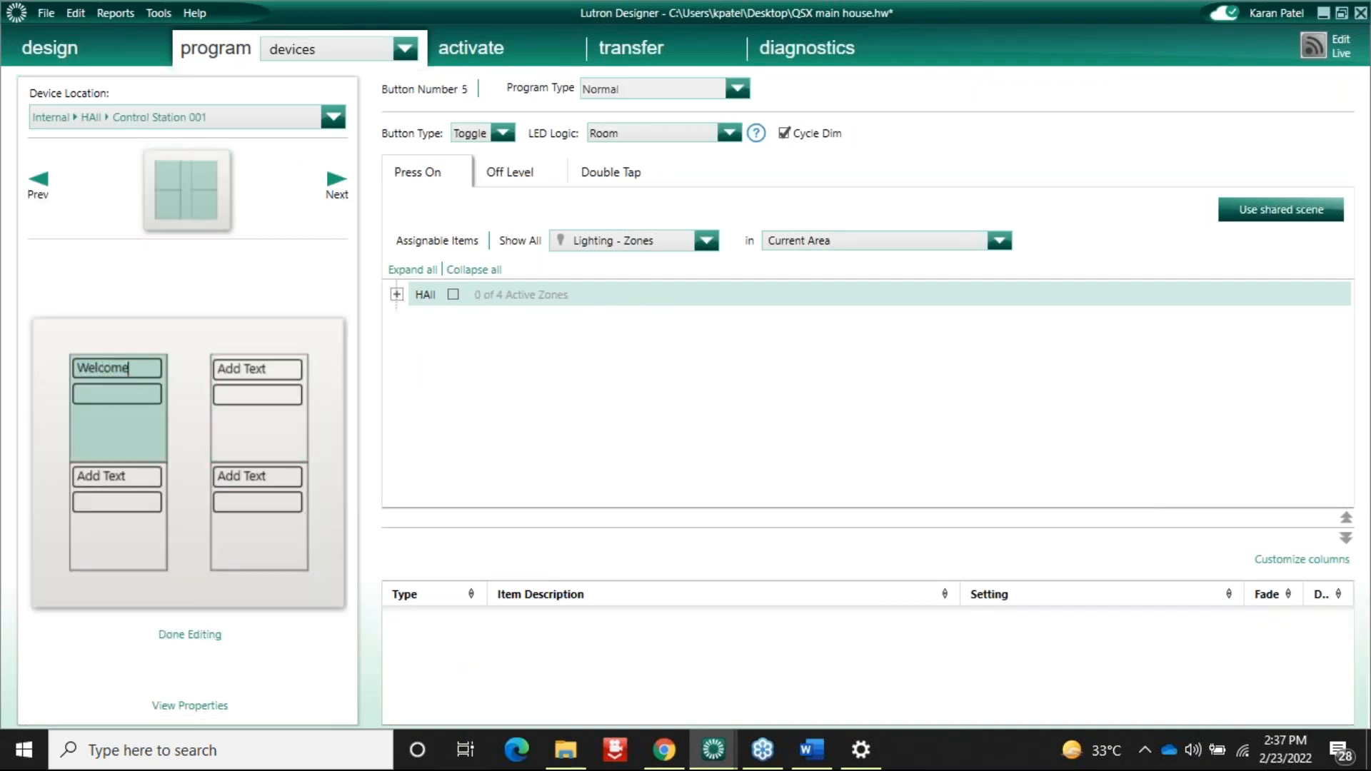
{"action": "left_click", "coordinate": [185, 635]}
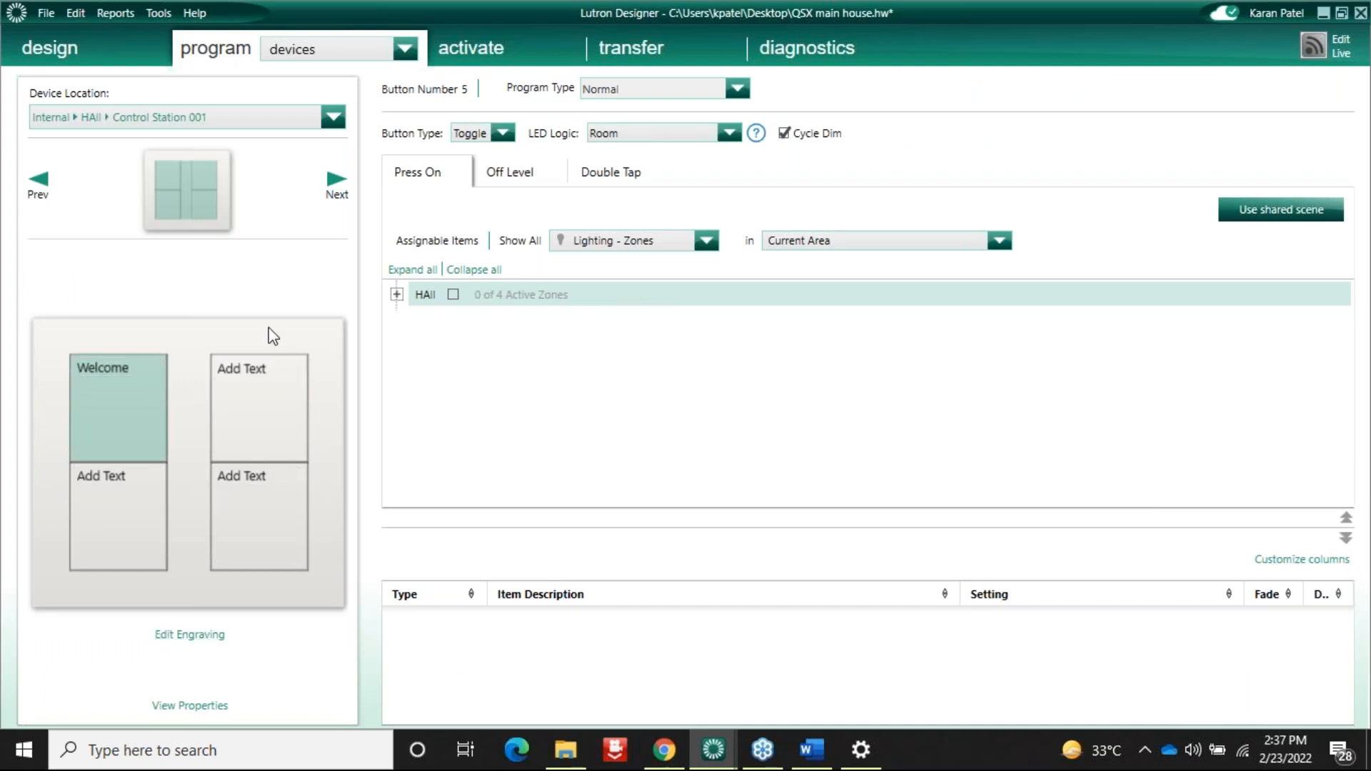
Step: Set the Welcome button's type to Single Action, show its double tap settings and disable Cycle Dim
{"action": "left_click", "coordinate": [502, 140]}
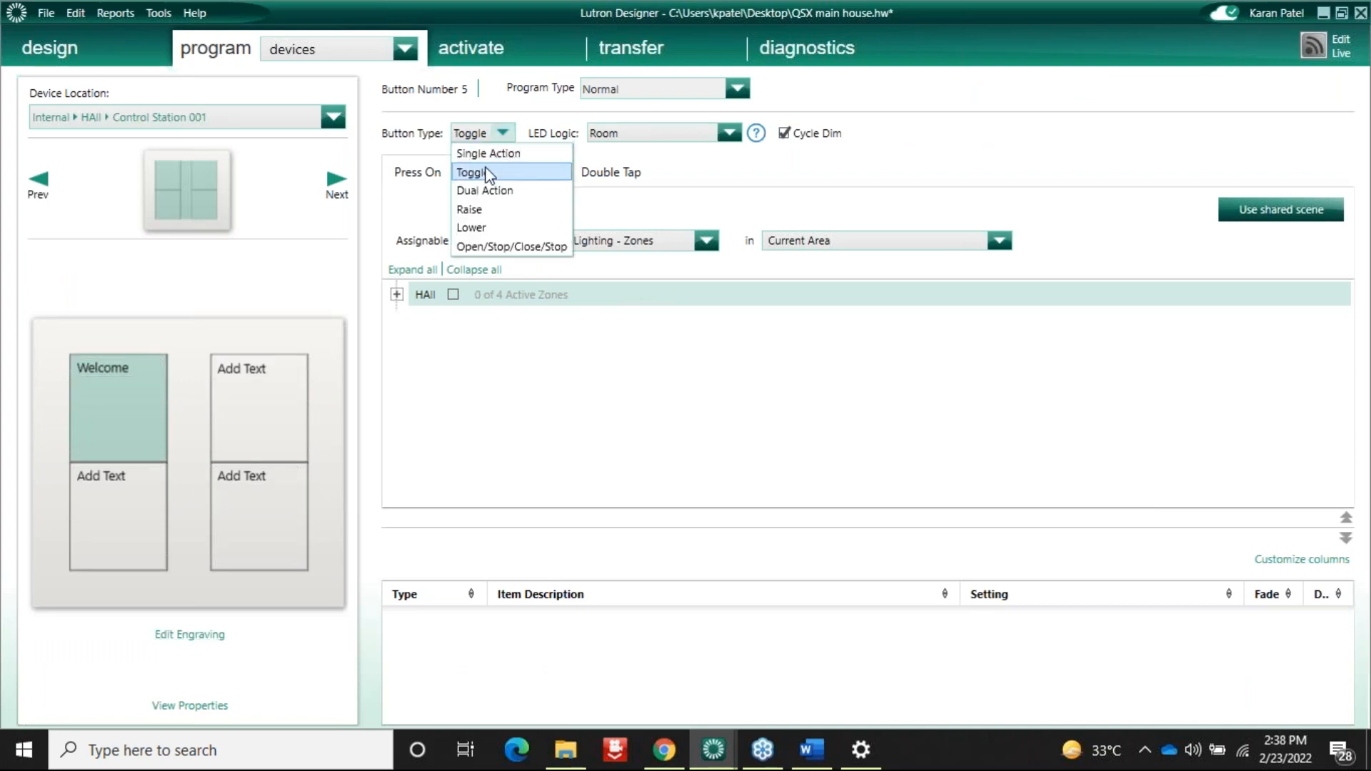
{"action": "left_click", "coordinate": [488, 150]}
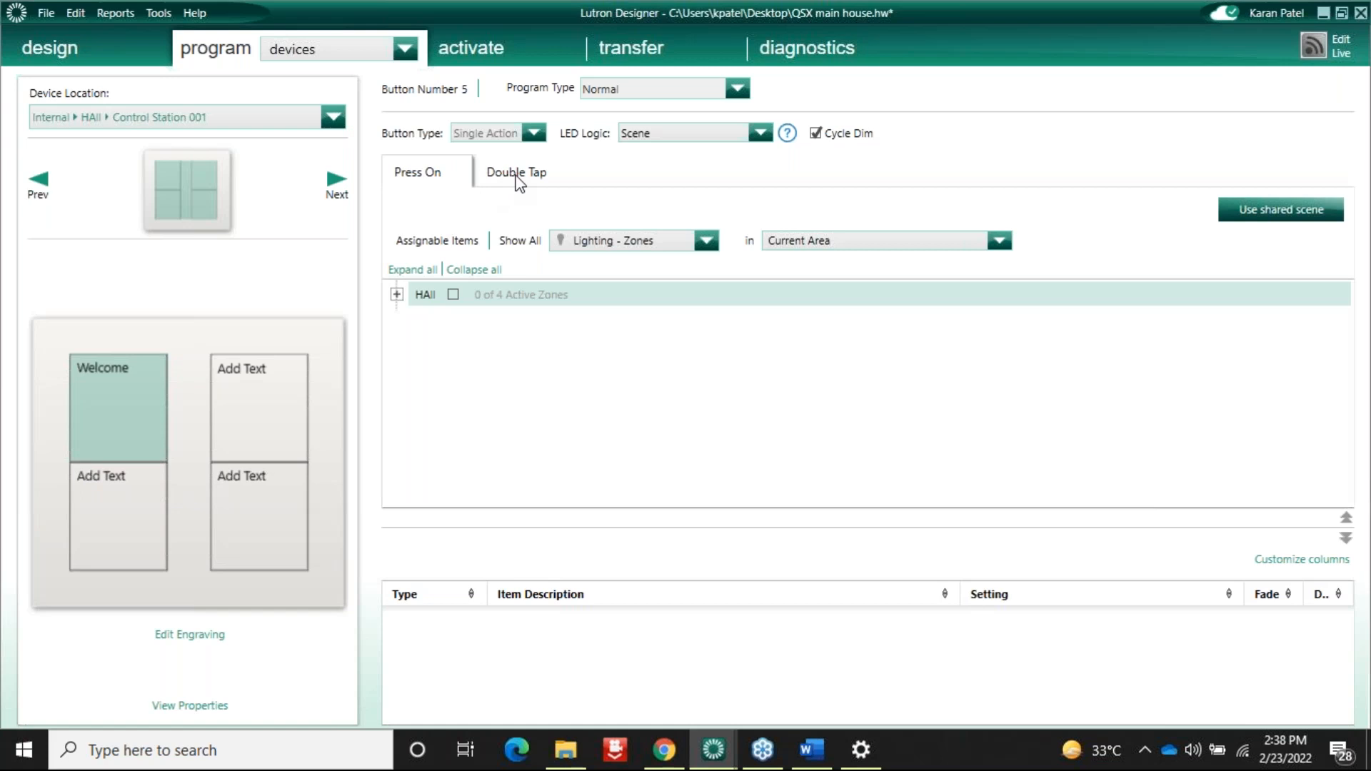
{"action": "left_click", "coordinate": [518, 178]}
{"action": "left_click", "coordinate": [818, 134]}
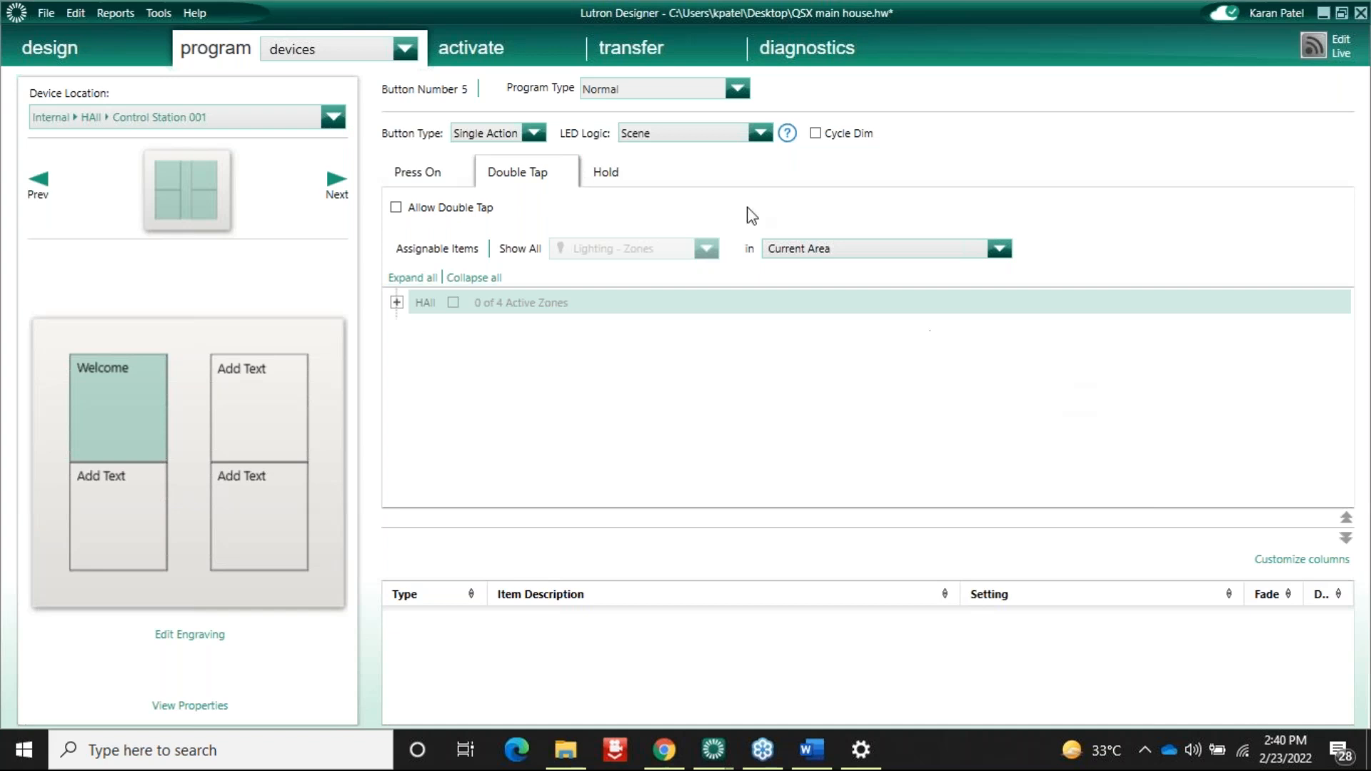
{"action": "left_click", "coordinate": [157, 15]}
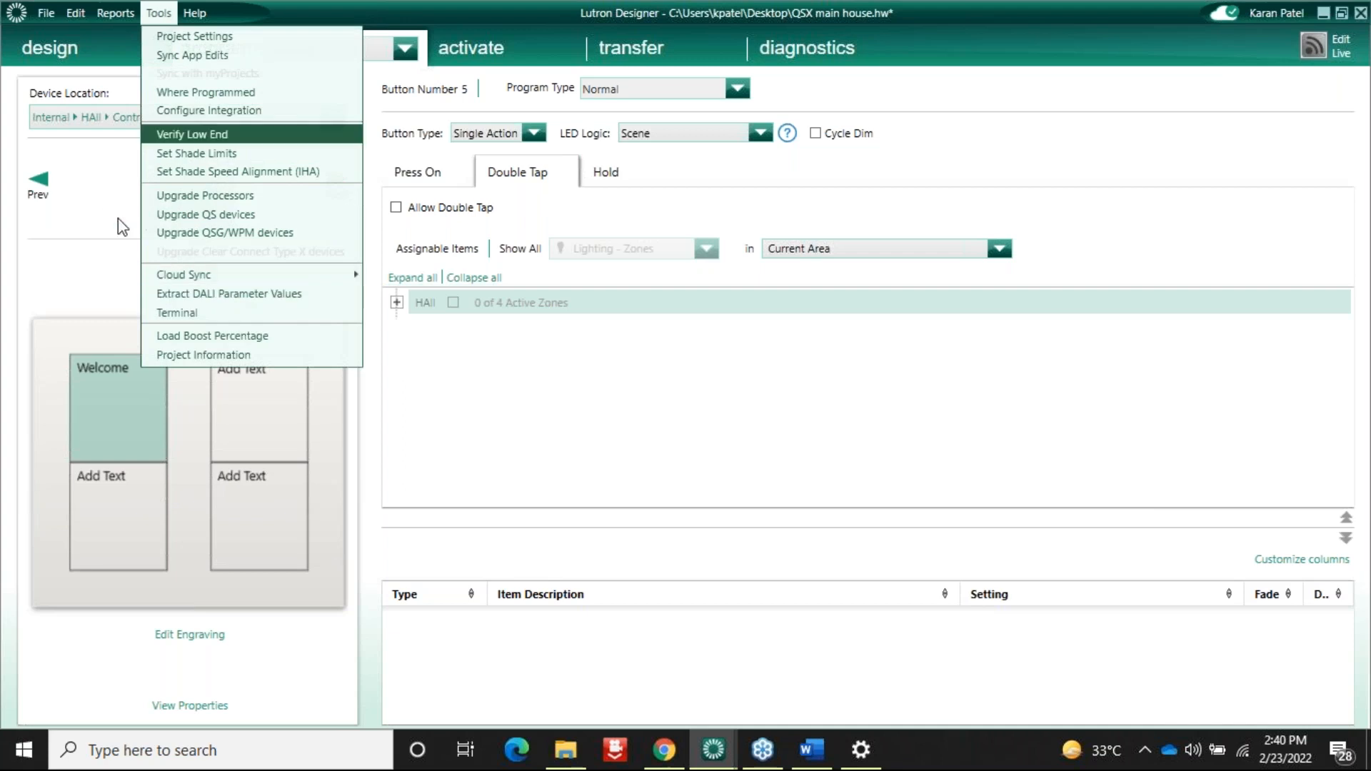
{"action": "left_click", "coordinate": [81, 278]}
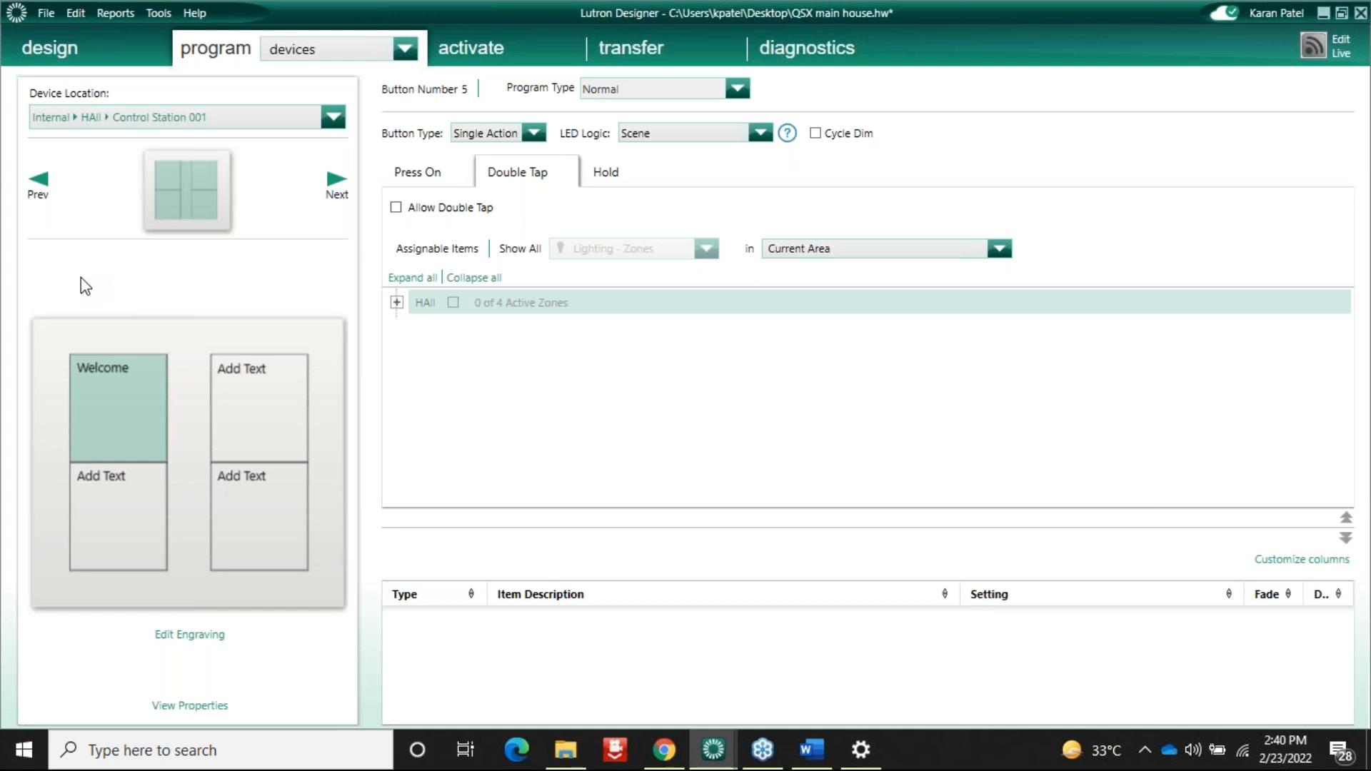